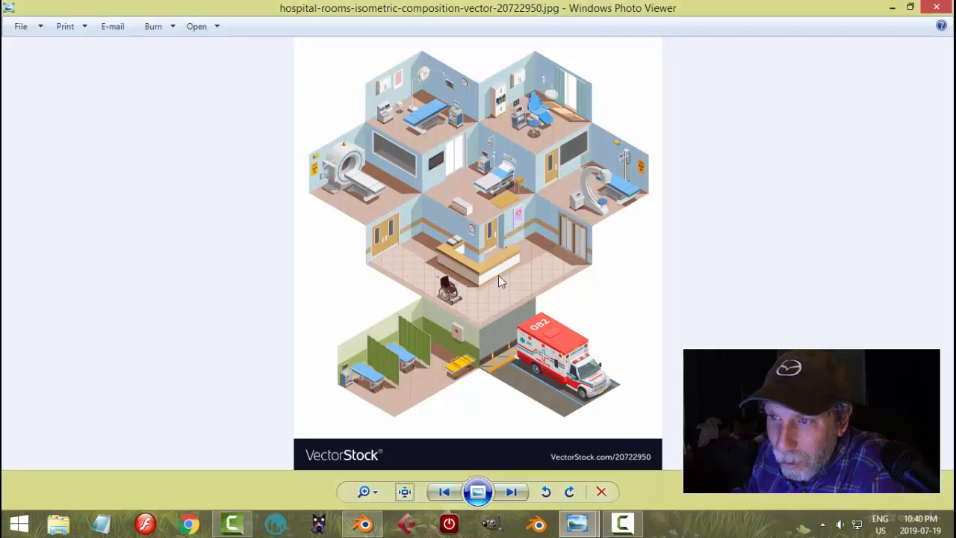
- Examine the rooms and medical equipment in the hospital reference image, especially the scanner with its patient bed
scroll(498, 275, up, 2)
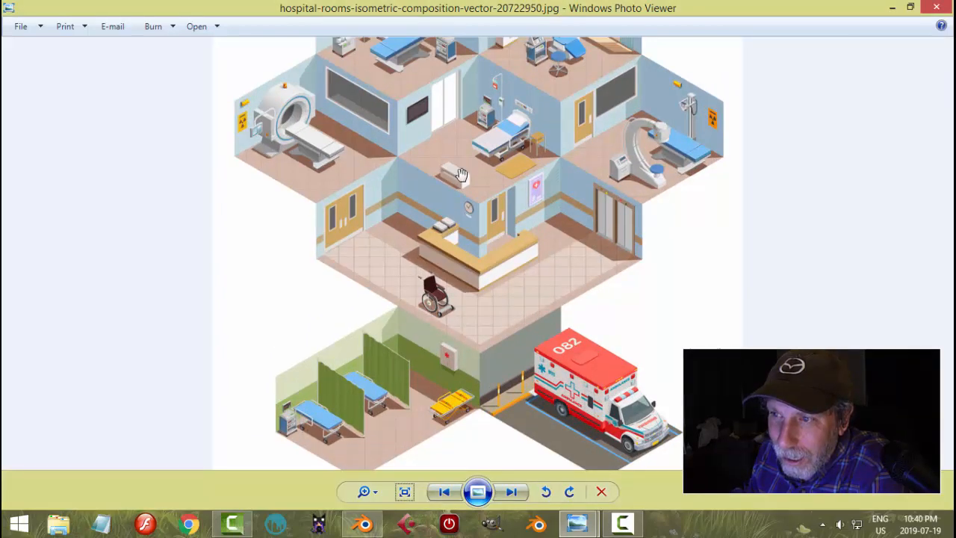
drag(462, 175, 473, 256)
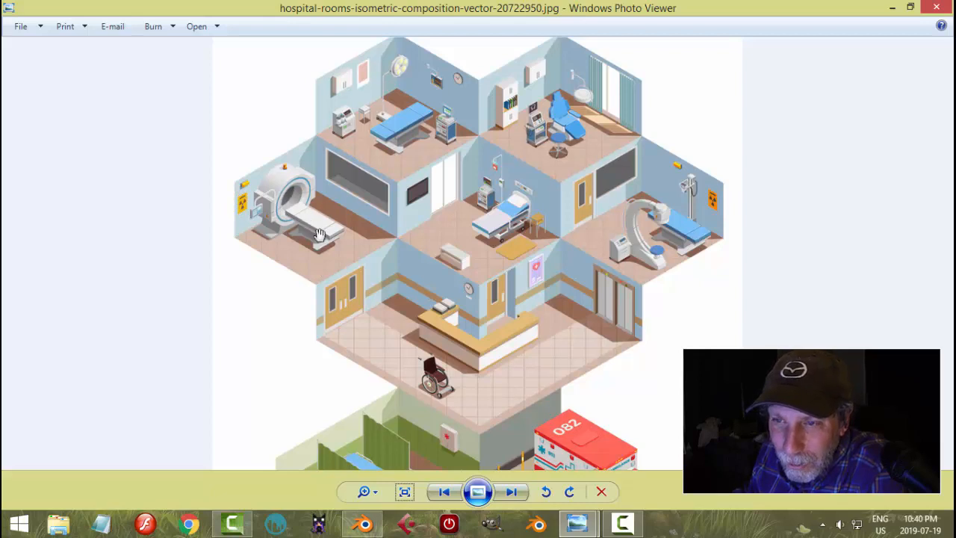
scroll(382, 261, up, 1)
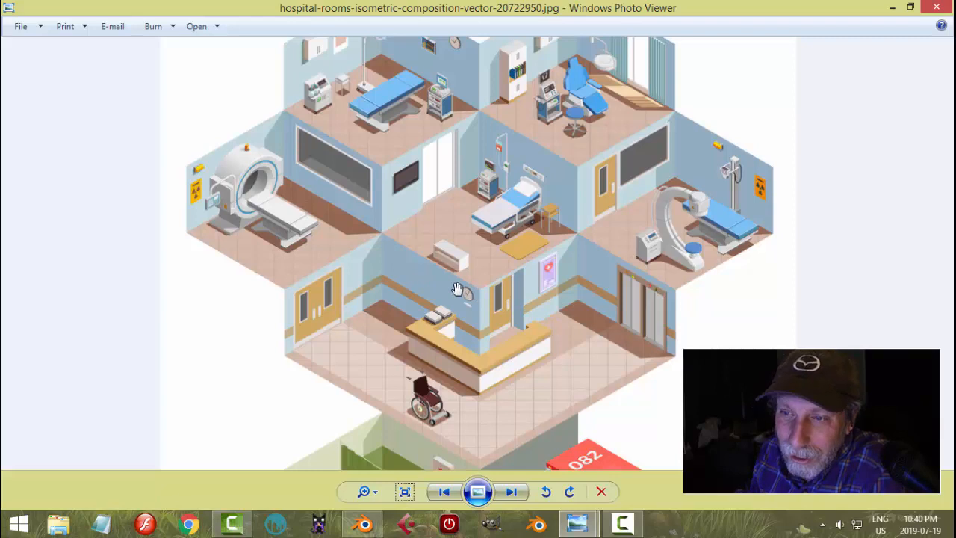
scroll(458, 290, up, 1)
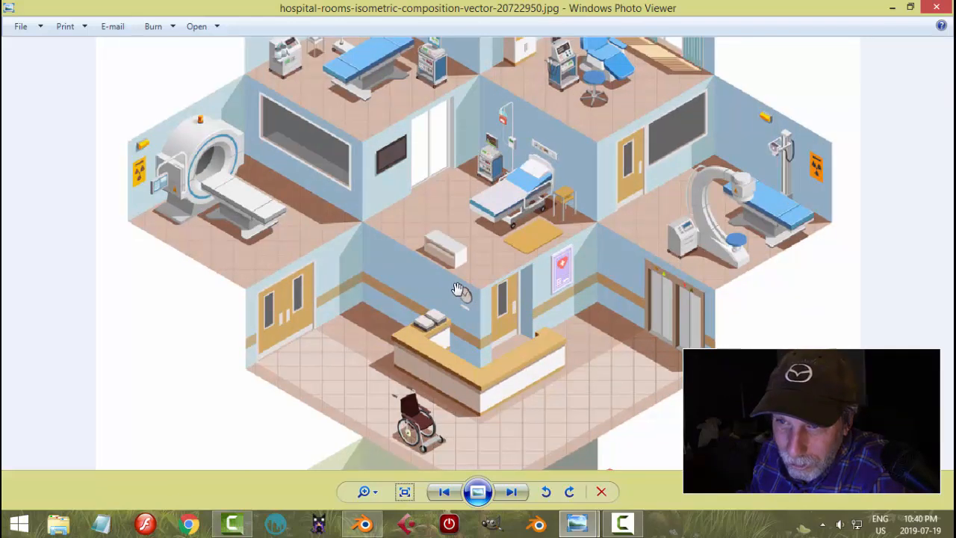
scroll(458, 289, down, 1)
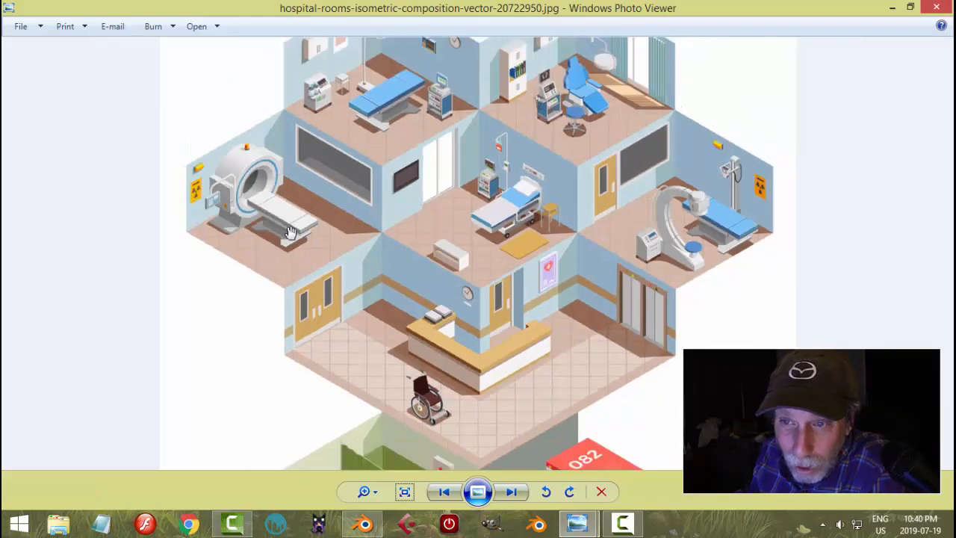
drag(310, 233, 331, 243)
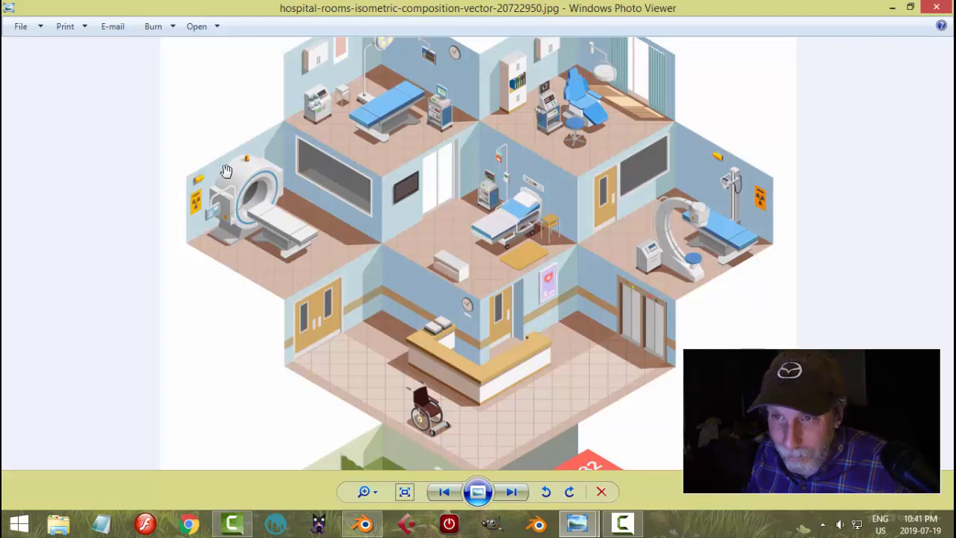
- Switch to Blender and delete the default cube, camera and lamp from the scene
click(364, 524)
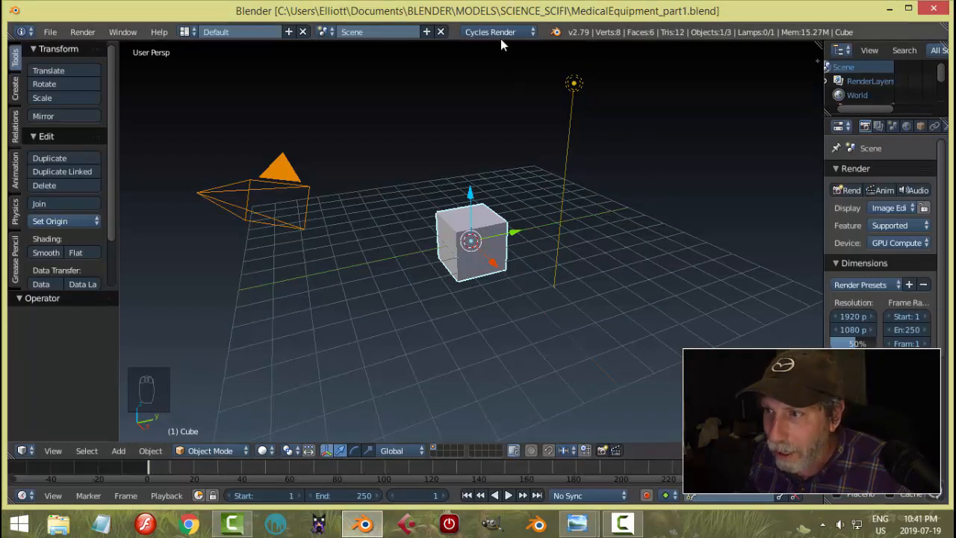
key(a)
key(a)
key(a)
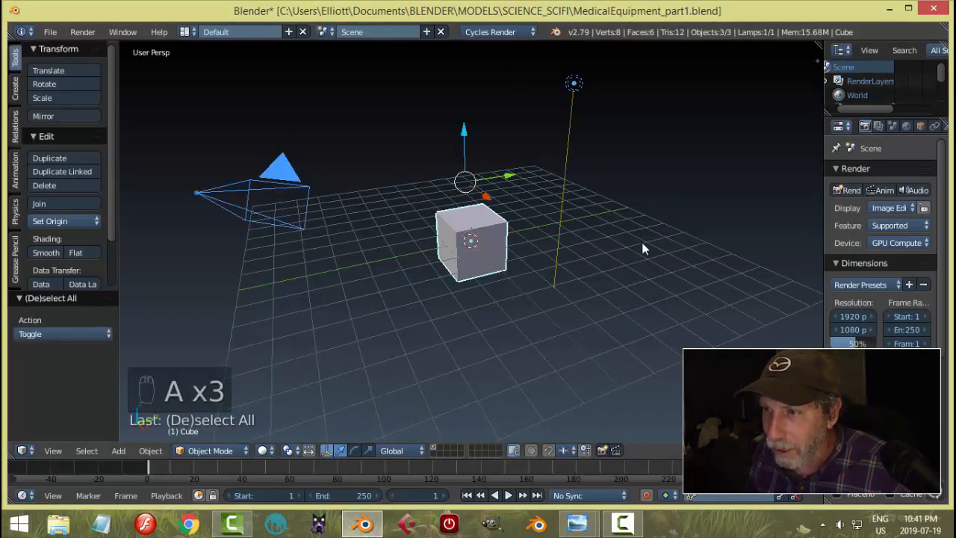
key(x)
click(595, 277)
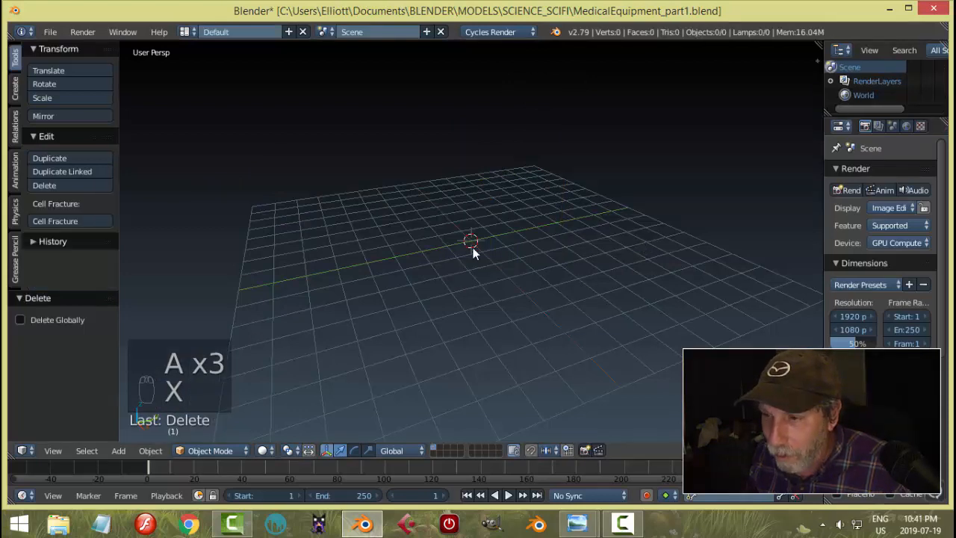
- Add a mesh circle with 24 vertices at the scene origin
mouse_move(619, 242)
middle_down()
mouse_move(613, 266)
mouse_move(625, 256)
middle_up()
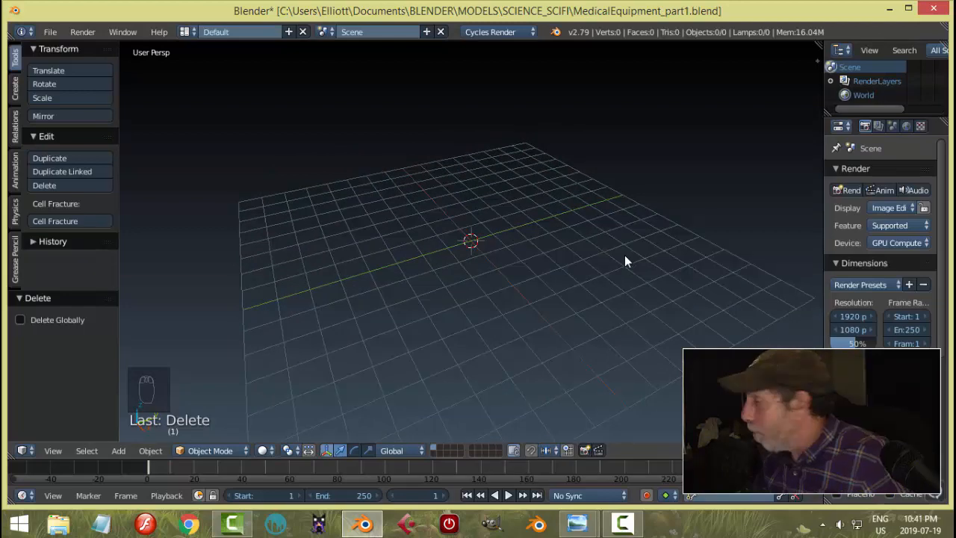
scroll(559, 275, up, 1)
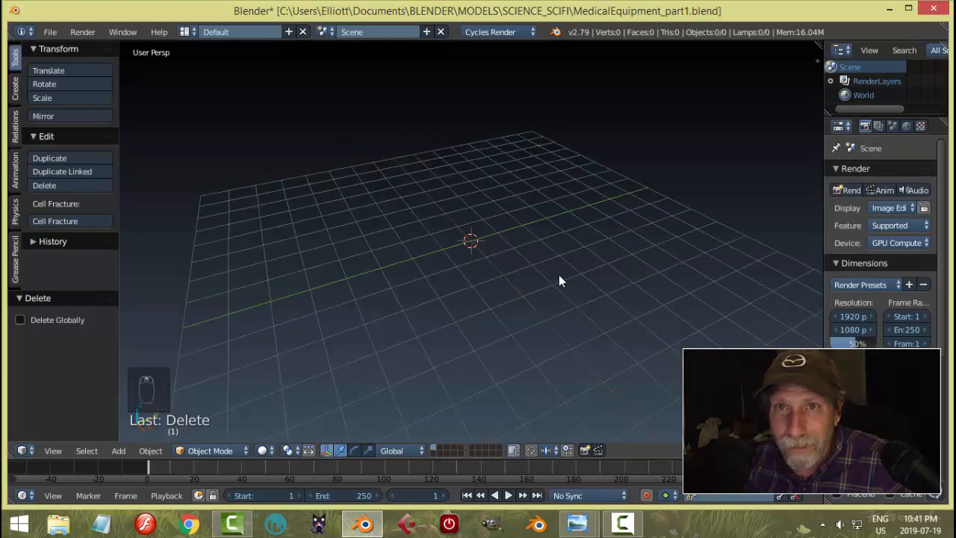
middle_drag(552, 294, 567, 273)
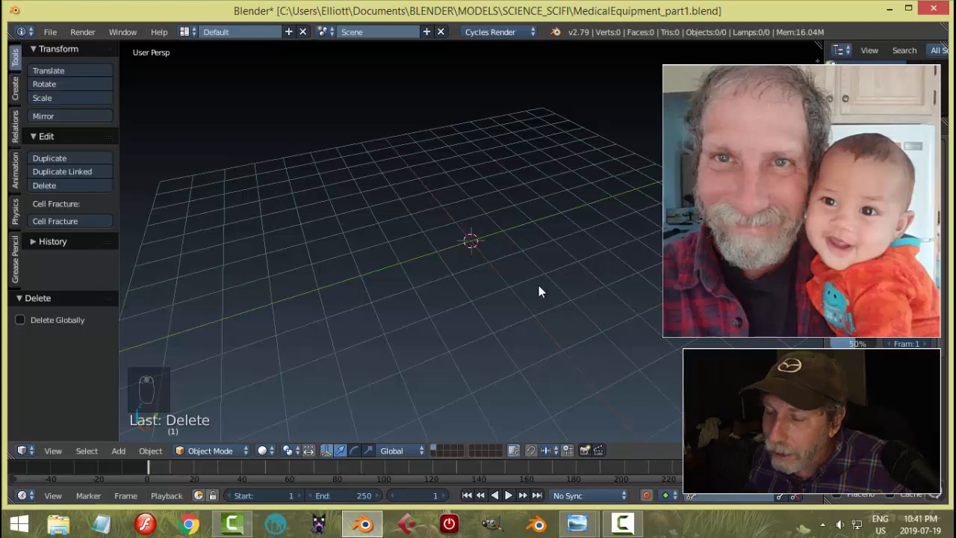
mouse_move(525, 295)
middle_down()
mouse_move(532, 279)
mouse_move(529, 304)
middle_up()
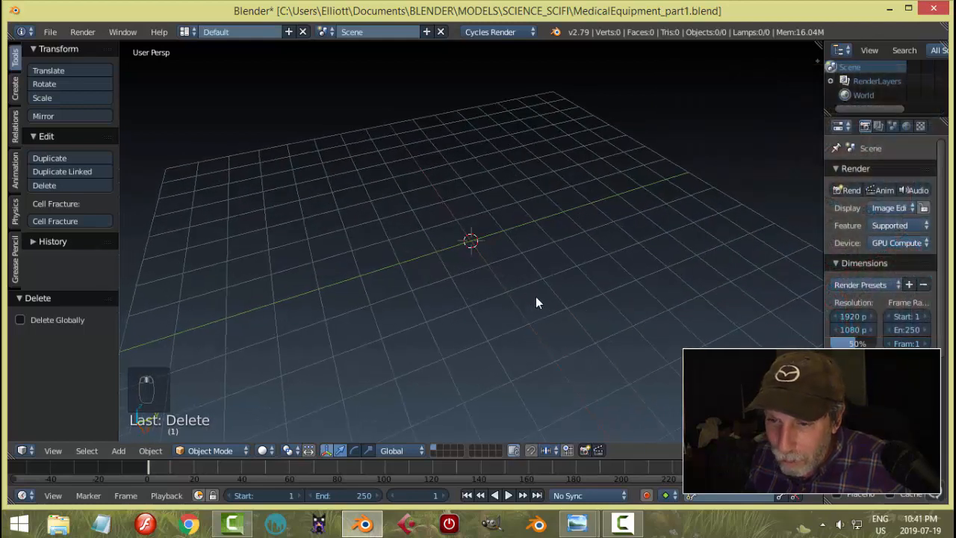
key(shift+a)
mouse_move(508, 284)
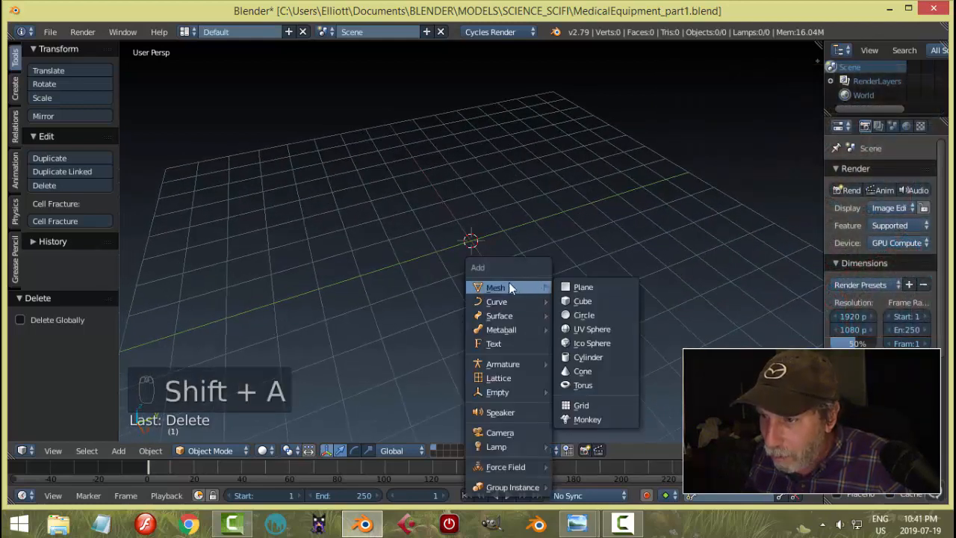
click(585, 316)
click(54, 334)
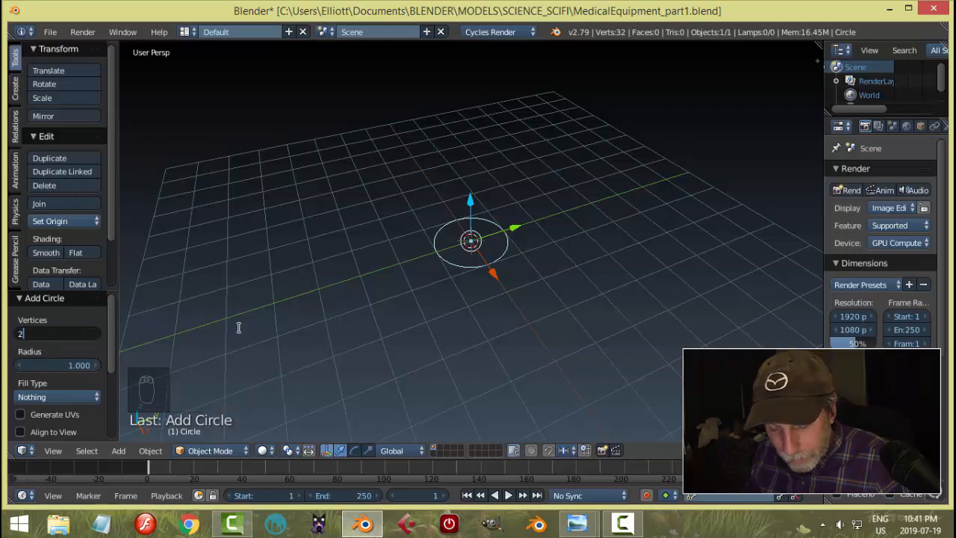
key(Return)
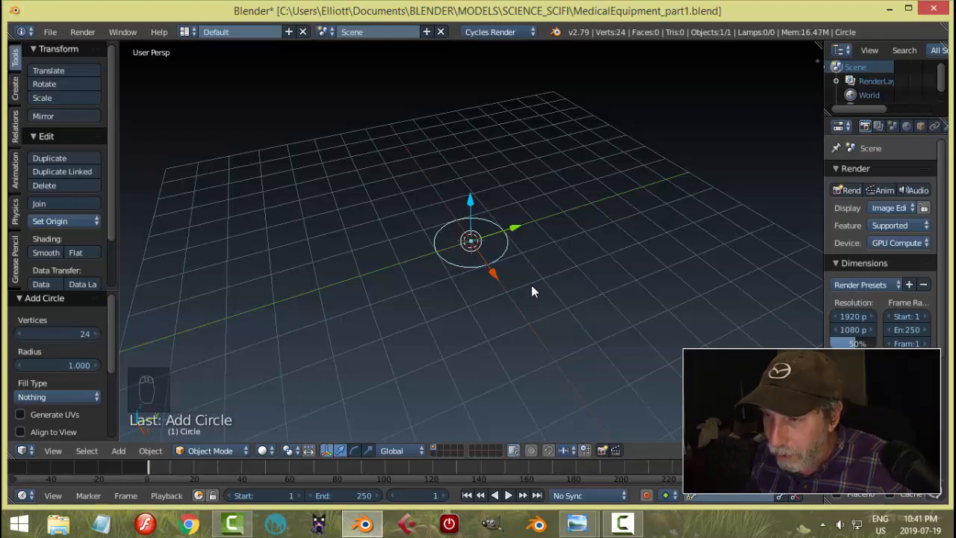
- Rotate the circle 90 degrees about the X axis so it stands upright, using orthographic views
key(KP_1)
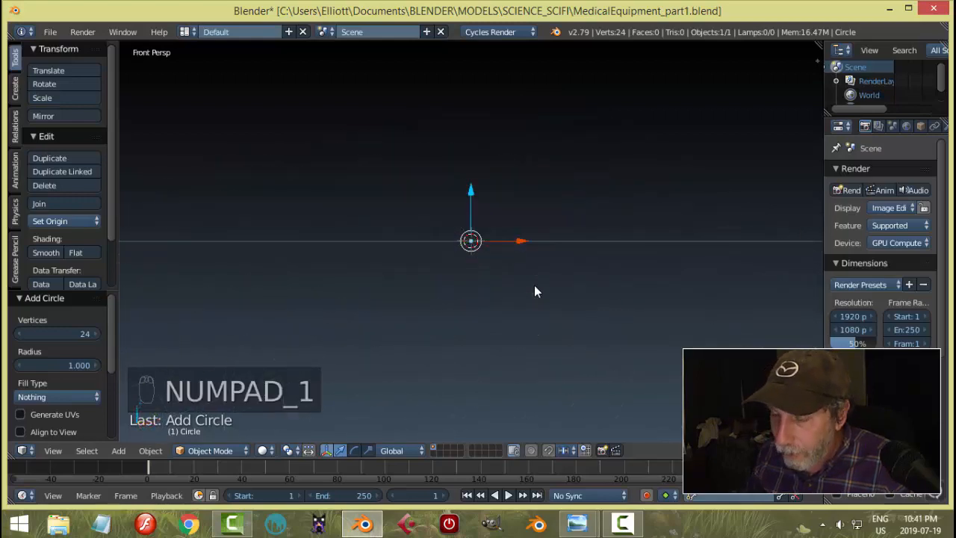
key(KP_5)
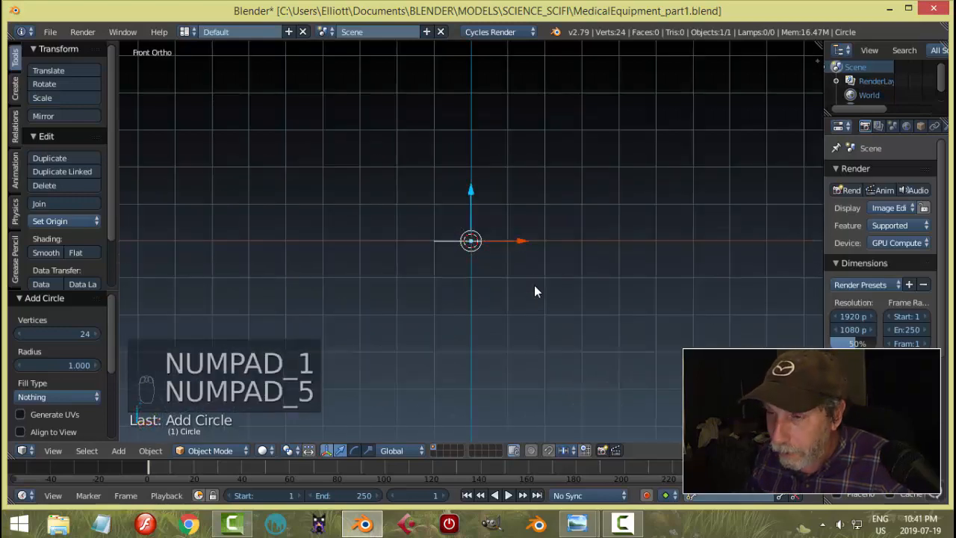
text(rx)
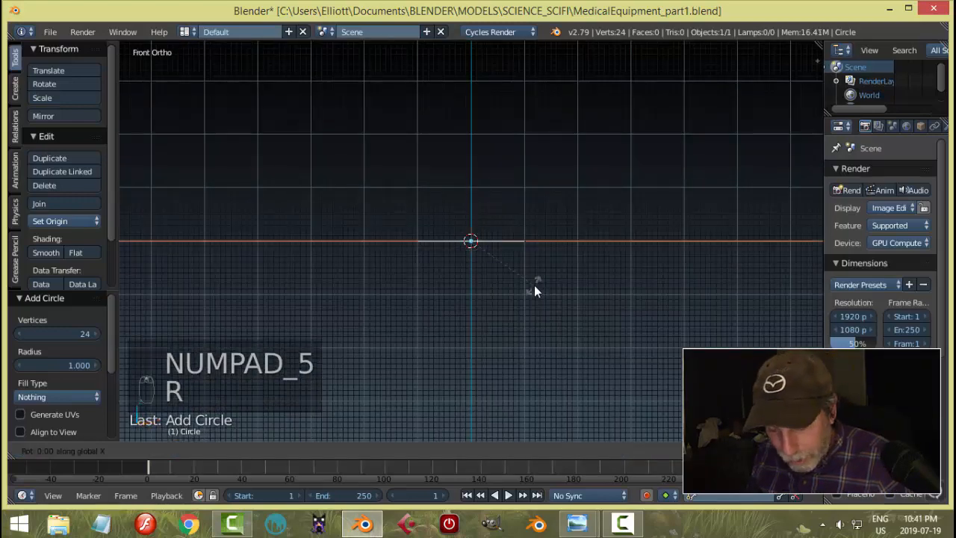
text(90)
key(Return)
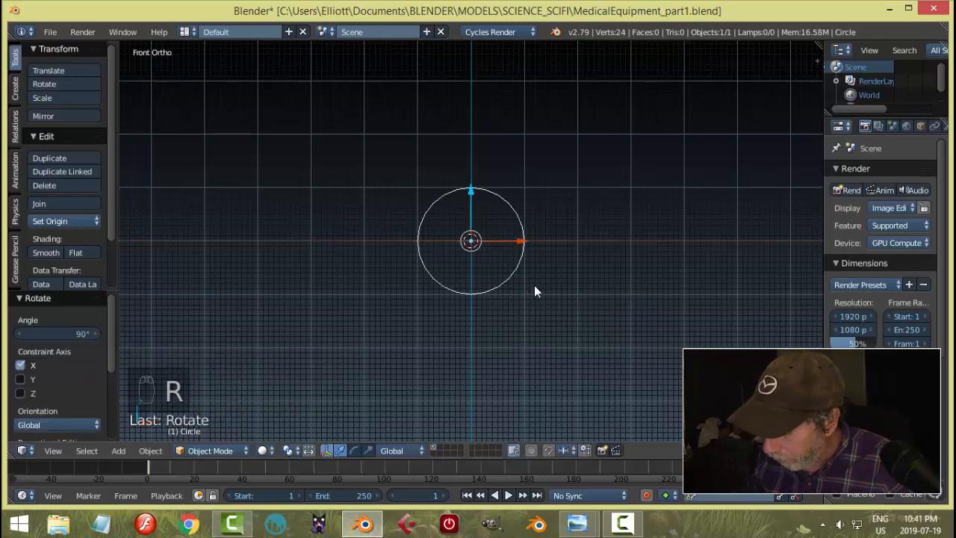
key(KP_3)
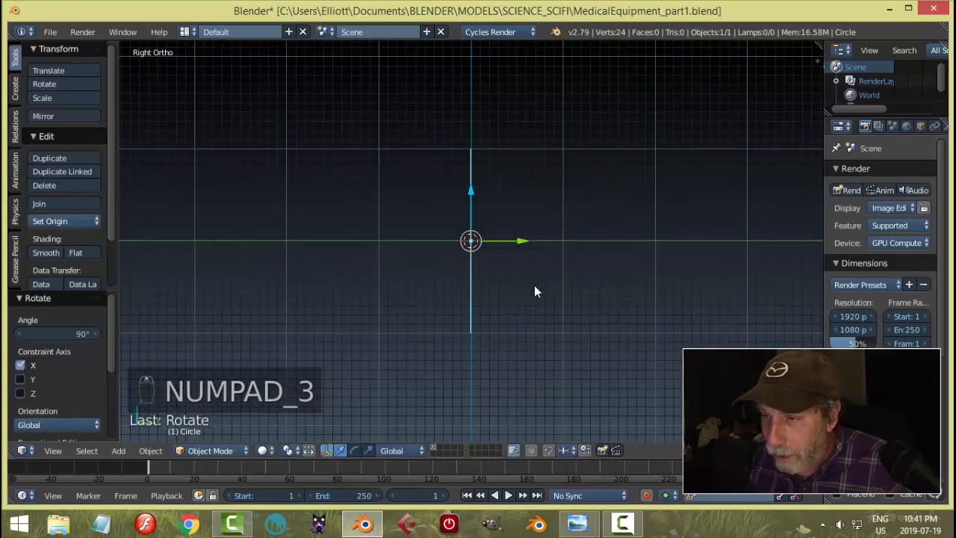
- Switch to the hospital rooms reference image in Windows Photo Viewer and examine the scanner's round housing up close
click(577, 523)
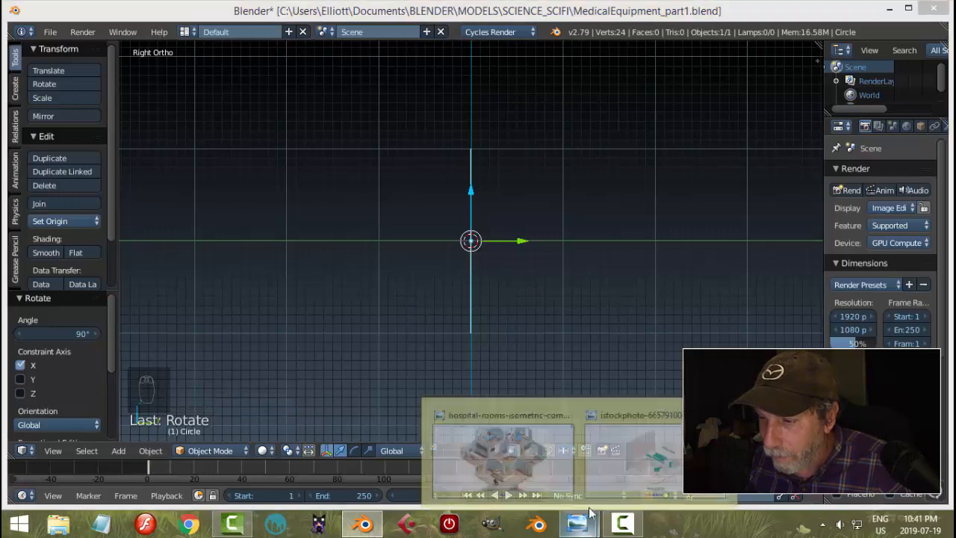
click(526, 508)
mouse_move(577, 523)
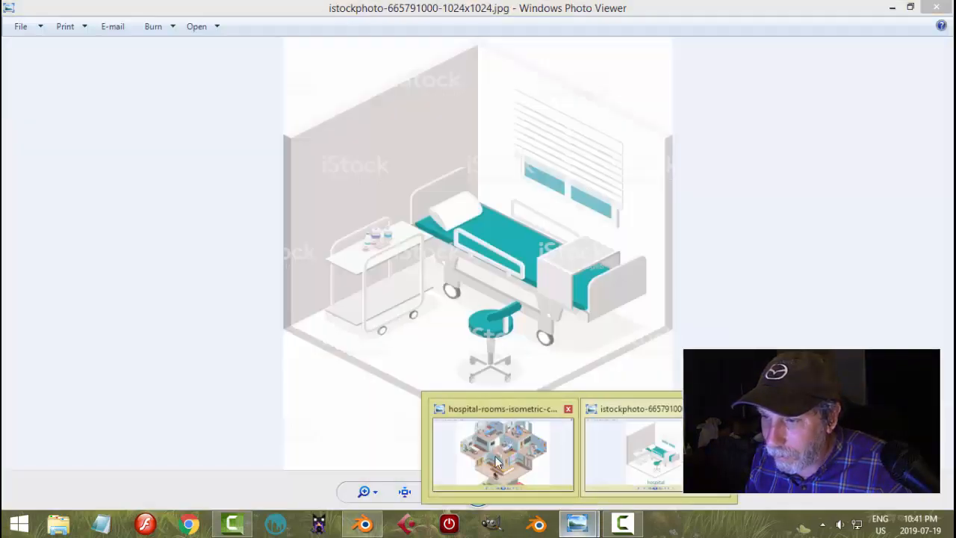
click(499, 448)
scroll(311, 252, up, 3)
scroll(303, 249, down, 3)
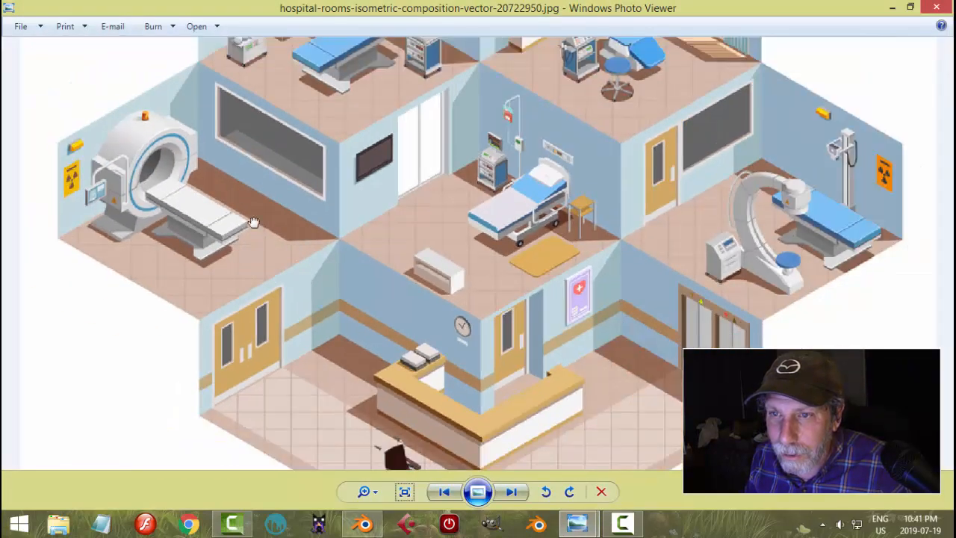
scroll(277, 235, up, 1)
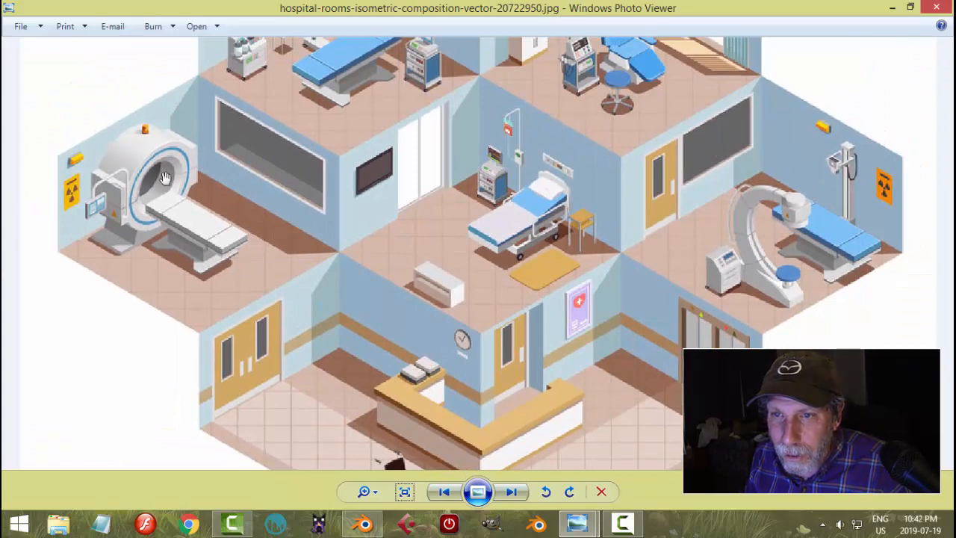
- Return to Blender and extrude all of the circle's vertices about 1 unit along Y into an open cylinder
click(364, 523)
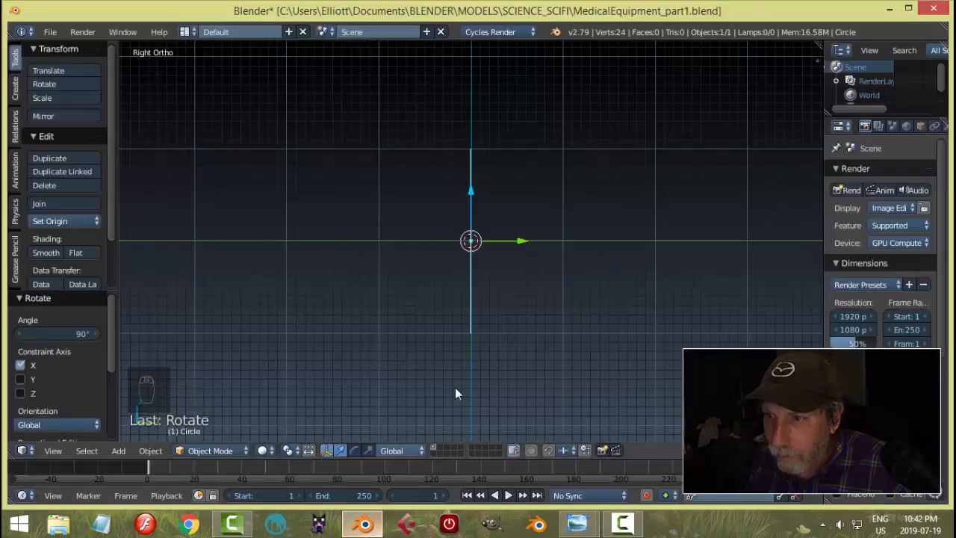
key(Tab)
click(621, 307)
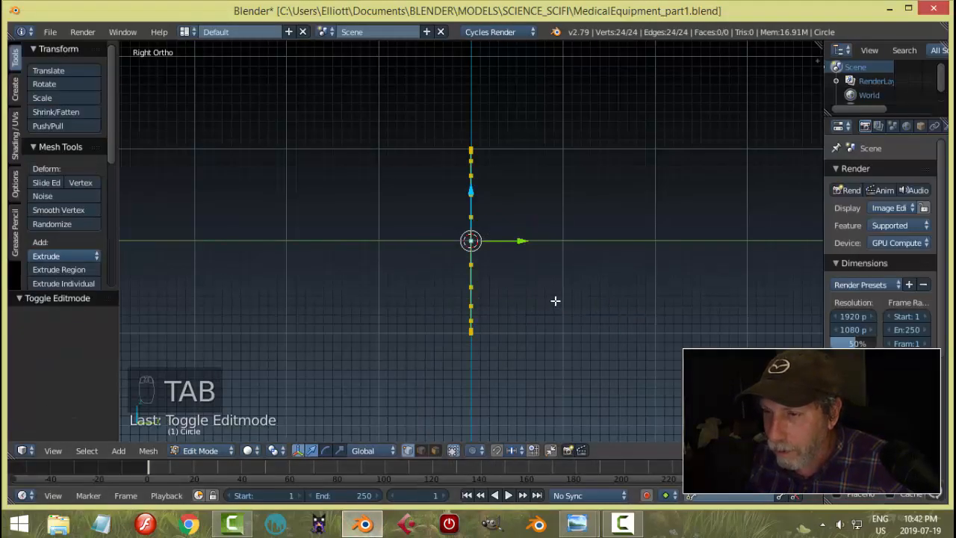
key(e)
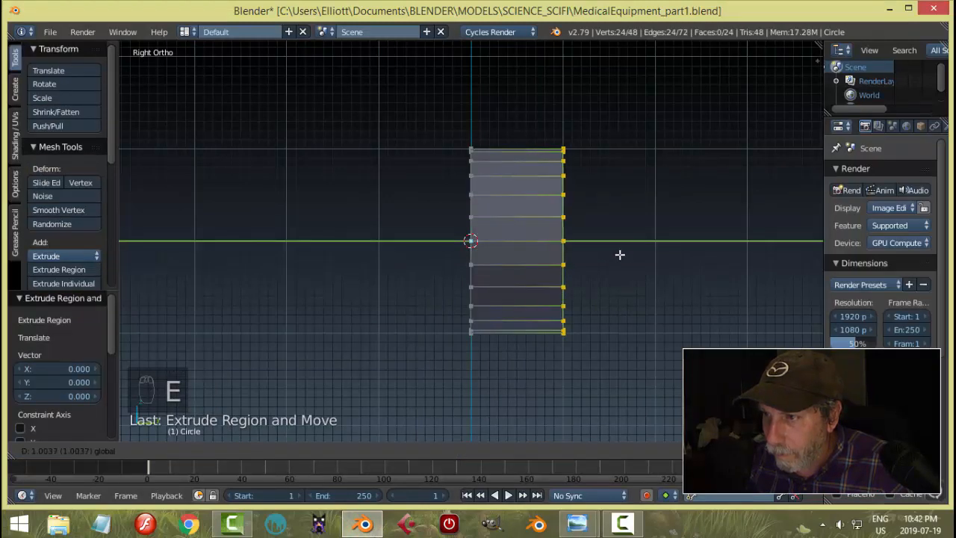
click(621, 255)
middle_drag(668, 266, 578, 307)
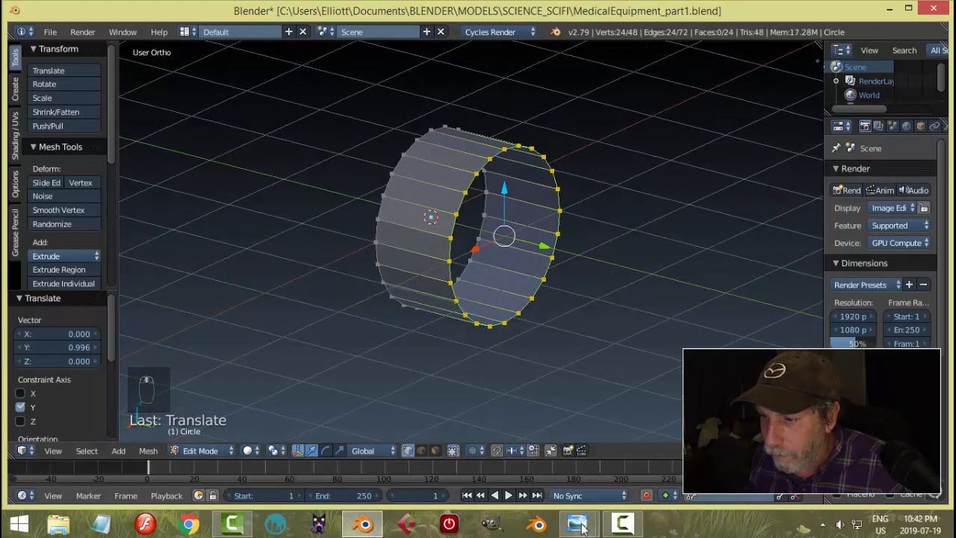
- Compare the cylinder with the scanner housing in the hospital reference image, then return to Blender
mouse_move(577, 523)
click(523, 447)
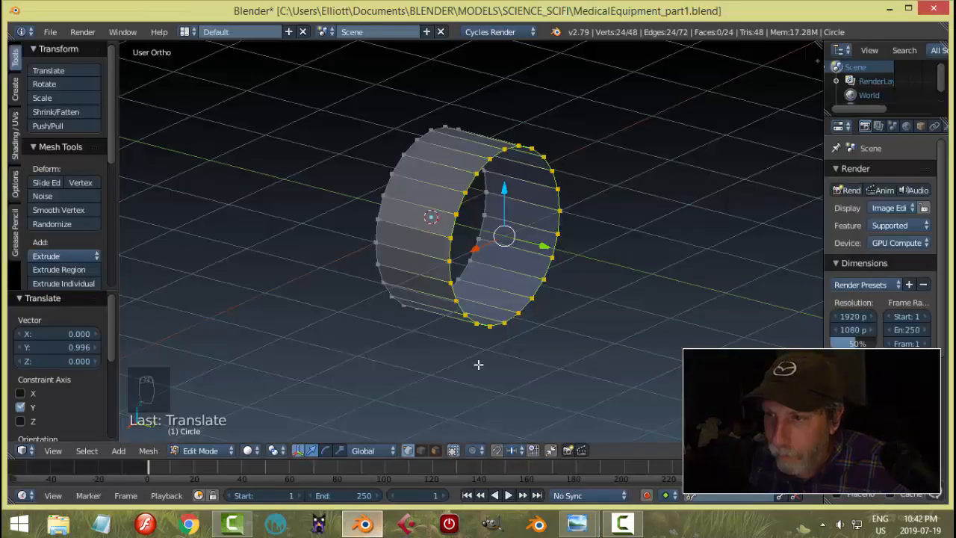
click(364, 523)
- Lengthen the cylinder slightly along Y by moving its selected end loop, and remove doubles from the whole mesh
key(KP_3)
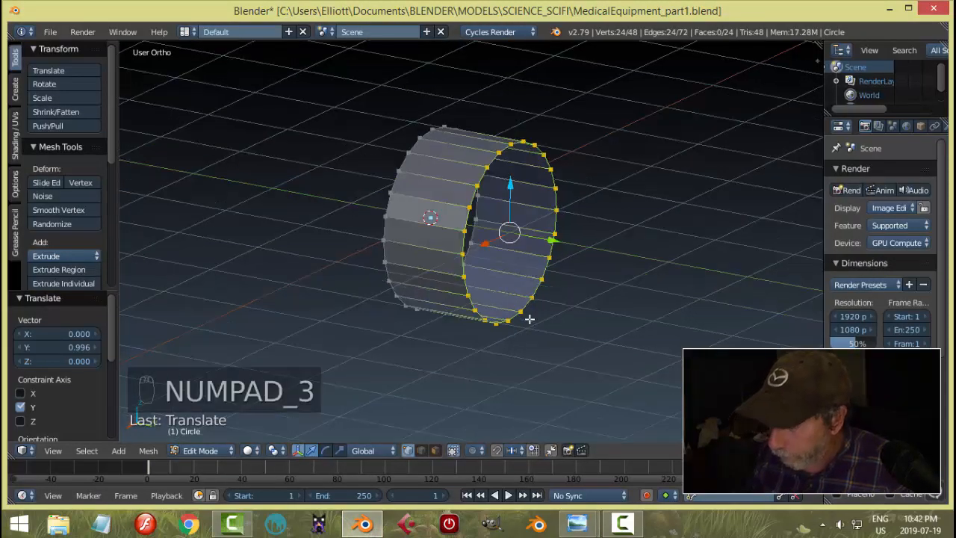
drag(571, 220, 593, 229)
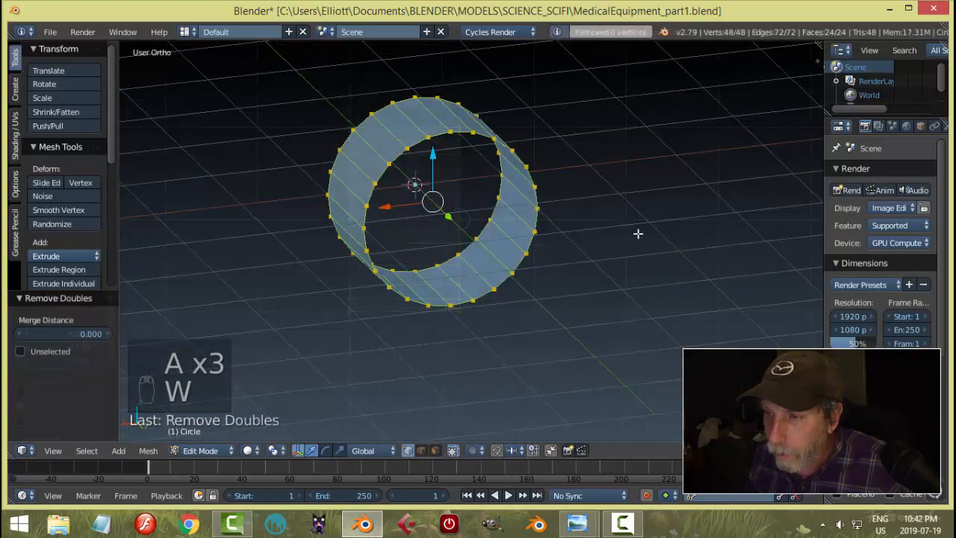
- Extrude the whole cylinder in place and shrink the new faces inward by about 0.29 to give the wall thickness
key(e)
right_click(676, 247)
key(alt+s)
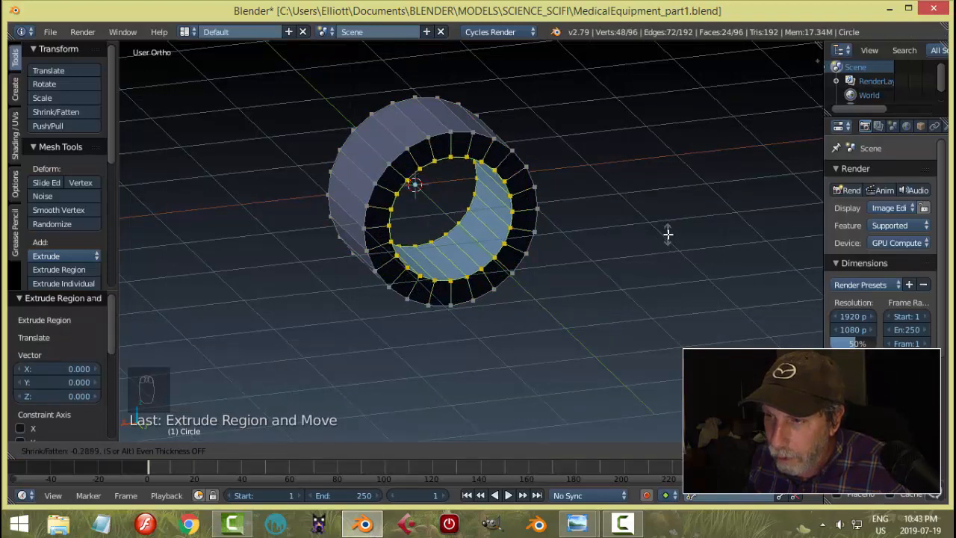
click(668, 233)
- Select the entire ring mesh and make its normals consistent
key(a)
key(a)
key(a)
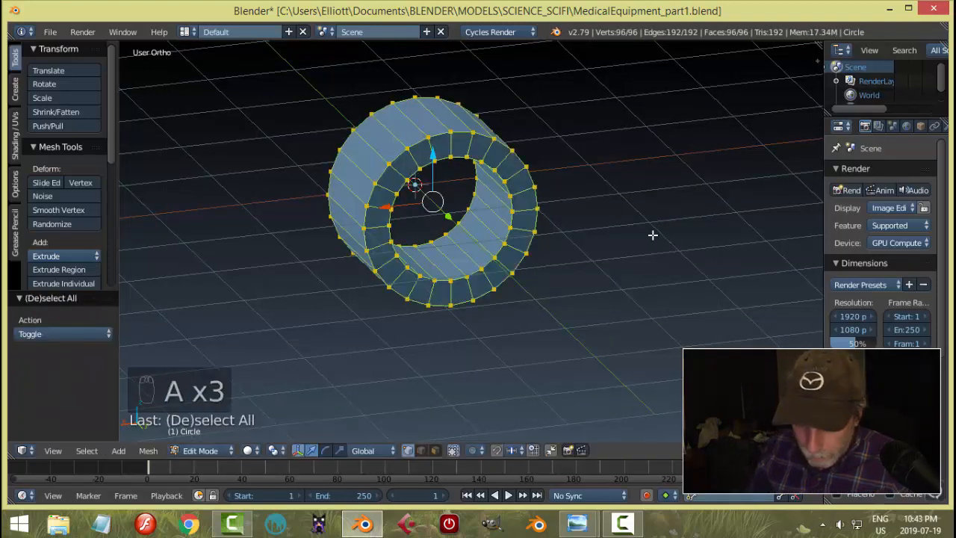
key(ctrl+n)
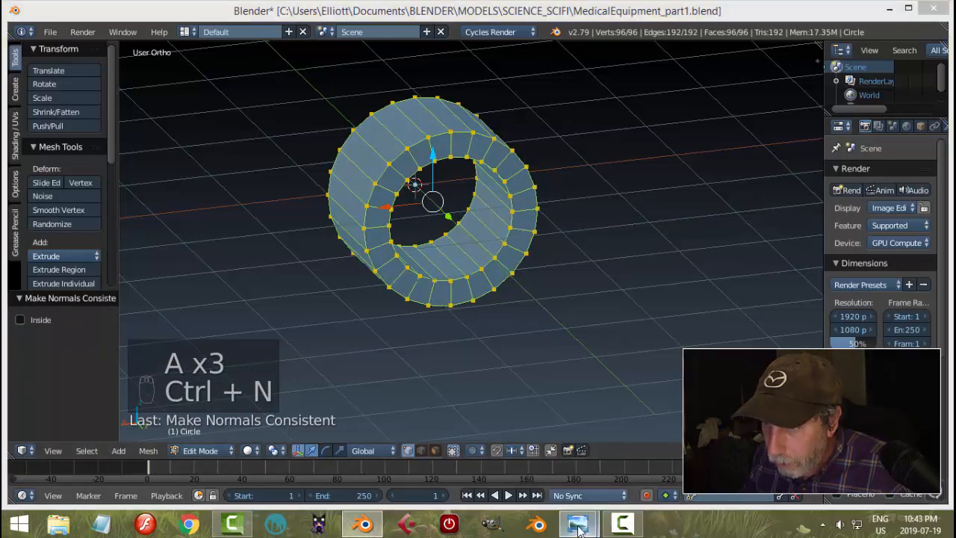
- Check the scanner's opening in the hospital reference image, then return to Blender
mouse_move(577, 523)
click(448, 396)
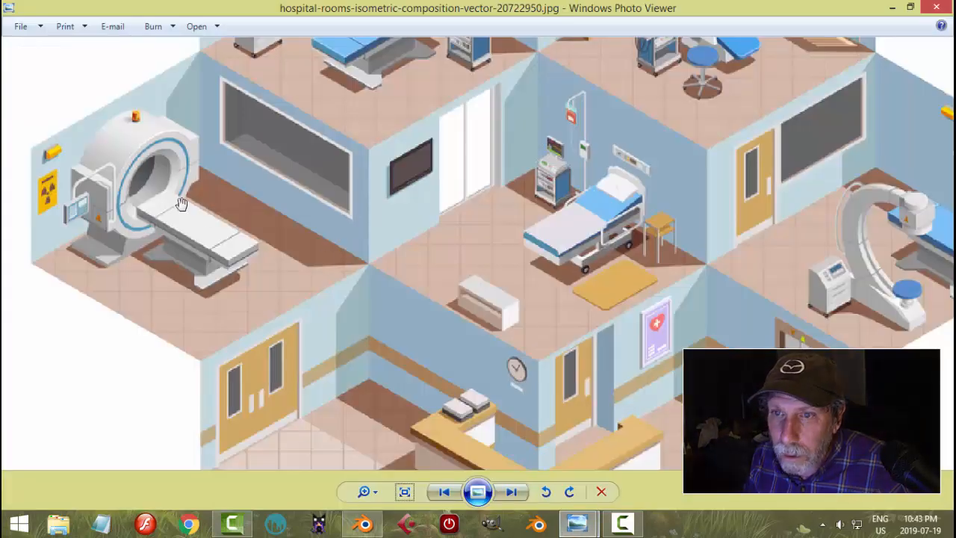
click(357, 531)
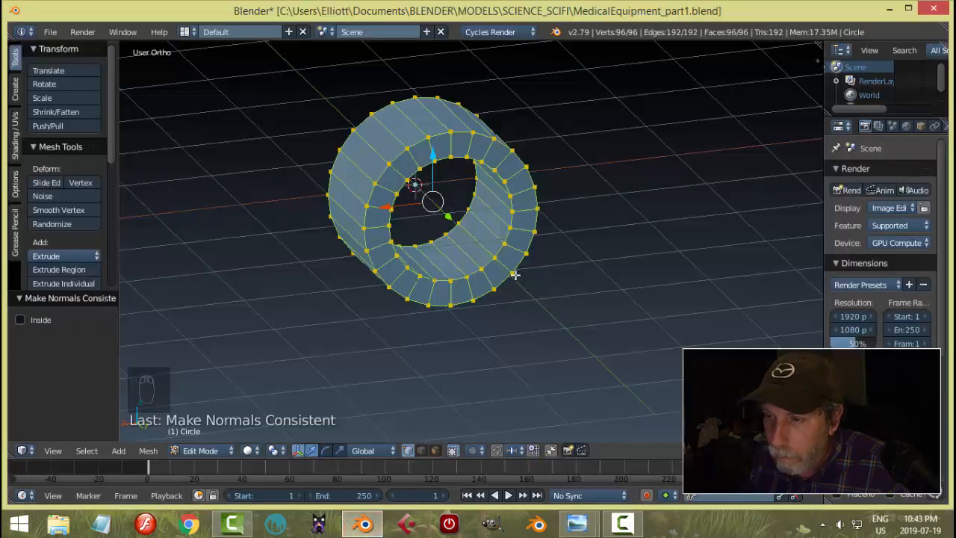
- In face selection mode, select the ring's inner face loop and use Shrink/Fatten to narrow the opening slightly
key(a)
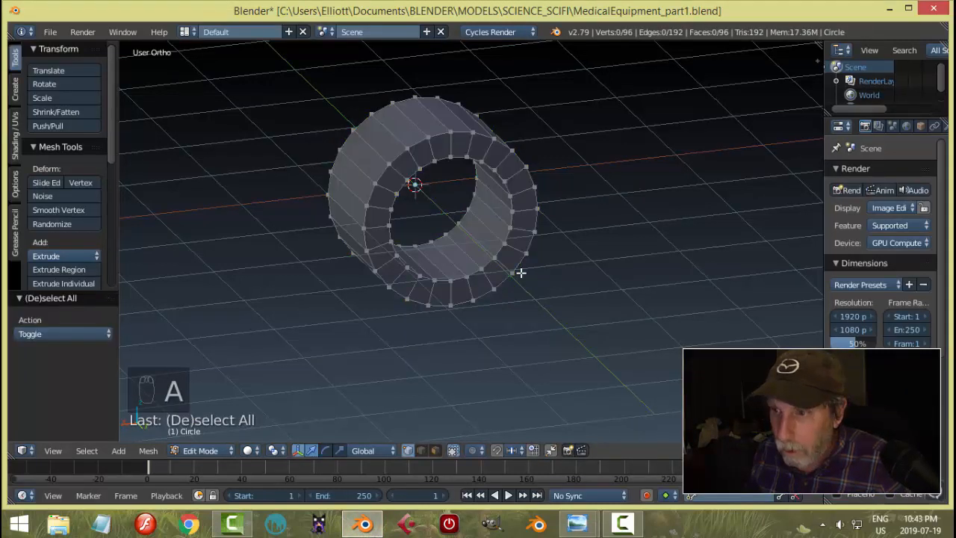
key(ctrl+Tab)
click(516, 290)
alt+right_click(489, 218)
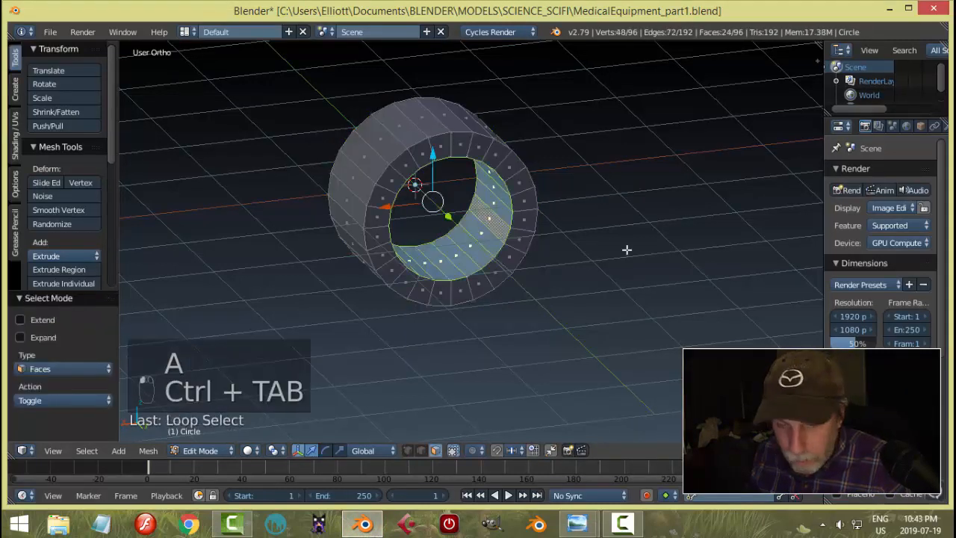
key(alt+s)
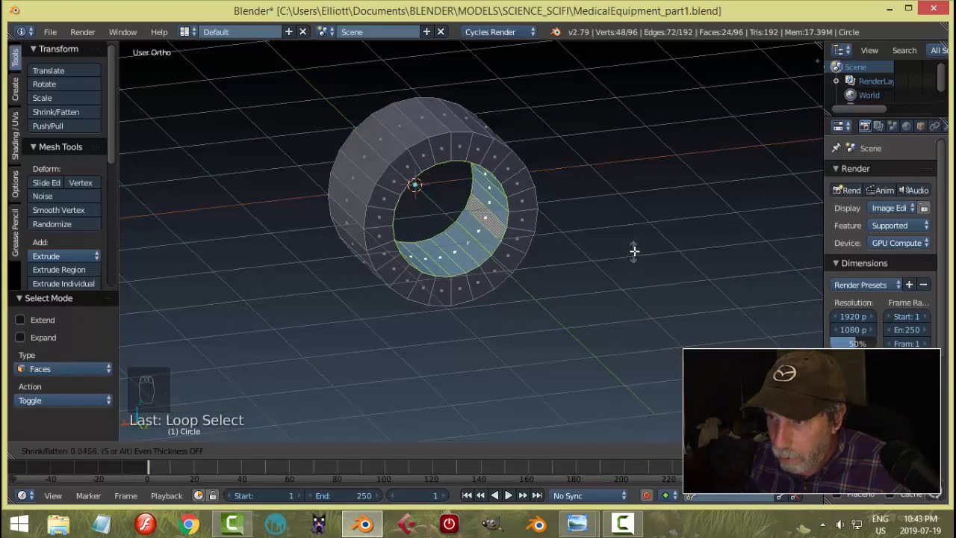
click(625, 255)
key(a)
- Enable edge selection mode, compare the ring with the scanner in the hospital reference image, and return to Blender
middle_drag(599, 260, 638, 253)
key(ctrl+Tab)
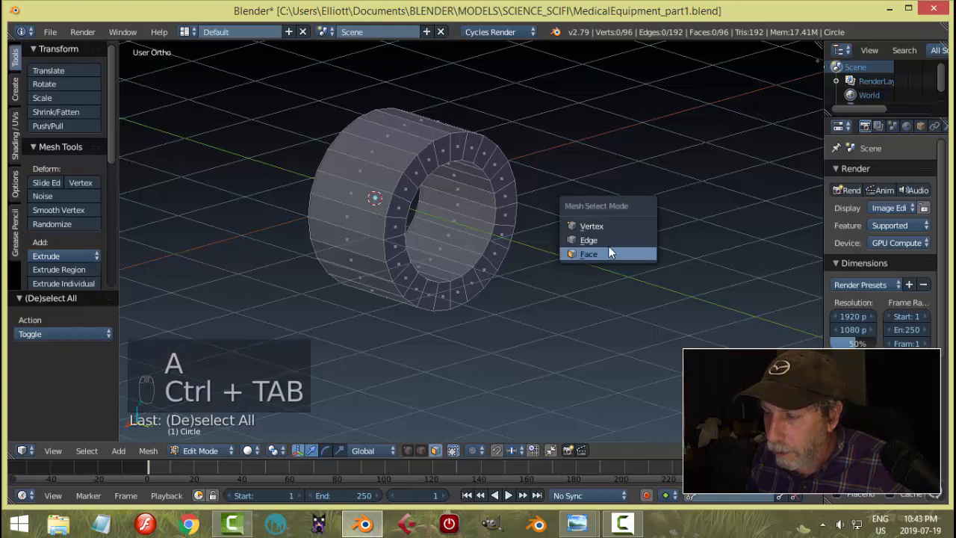
click(605, 240)
mouse_move(577, 524)
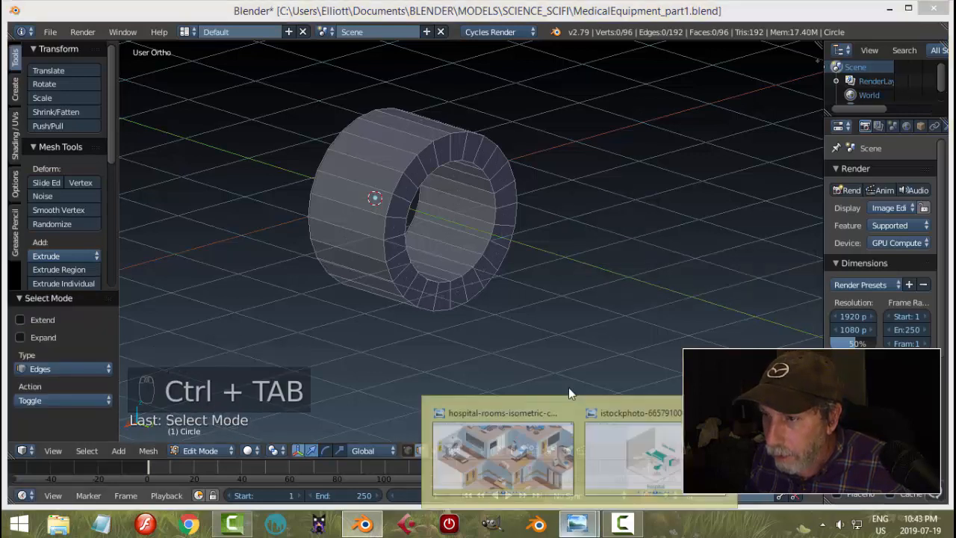
click(500, 455)
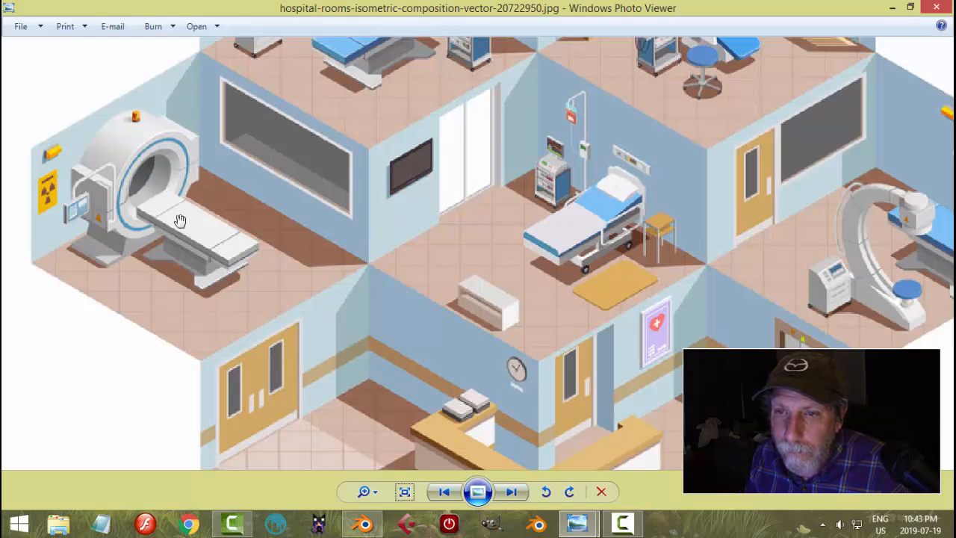
click(364, 524)
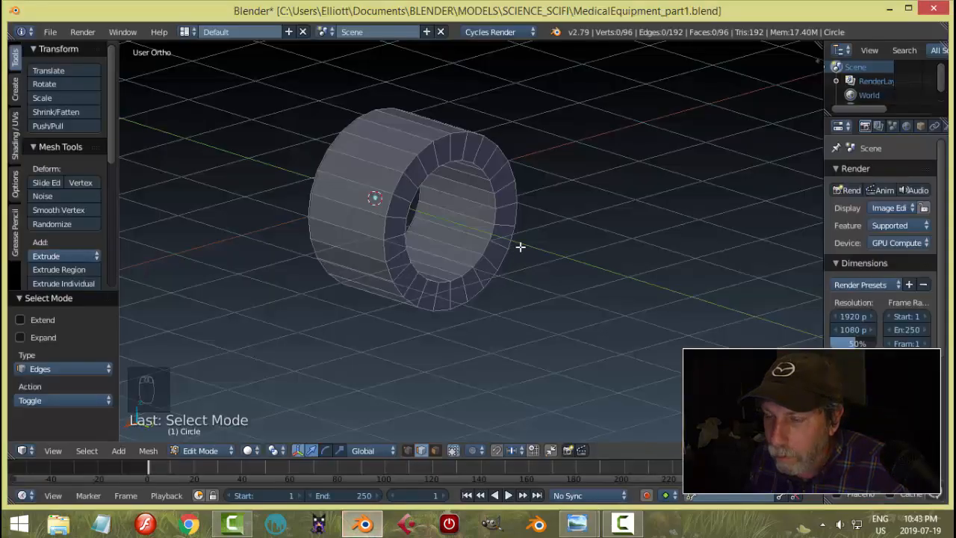
- Select the edge loops at both ends of the opening and Shrink/Fatten them by -0.072 to narrow it
scroll(507, 225, up, 5)
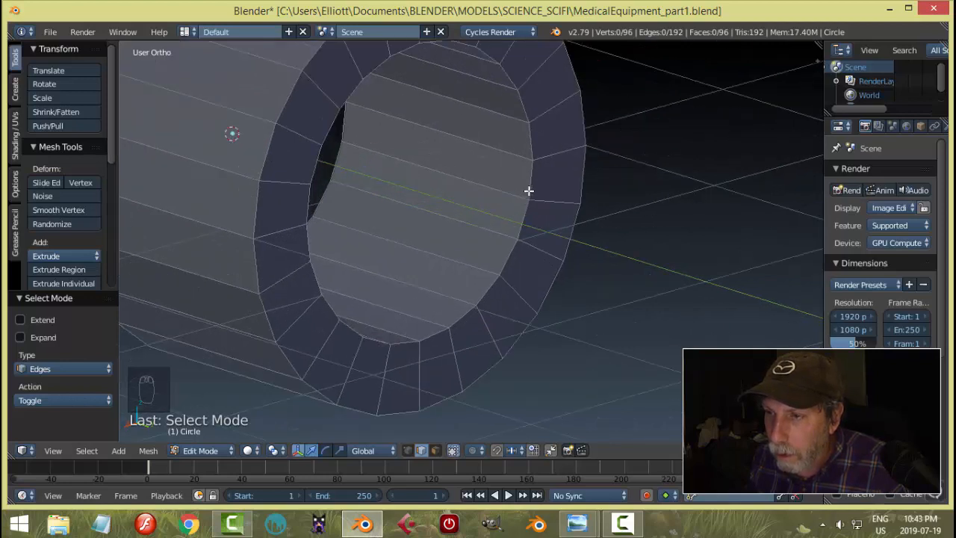
alt+right_click(529, 191)
alt+shift+right_click(339, 161)
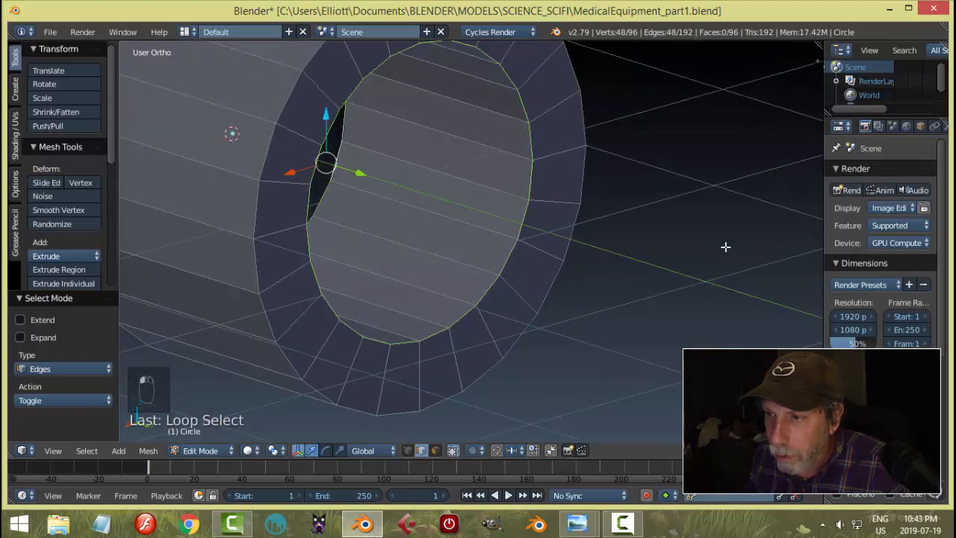
key(alt+s)
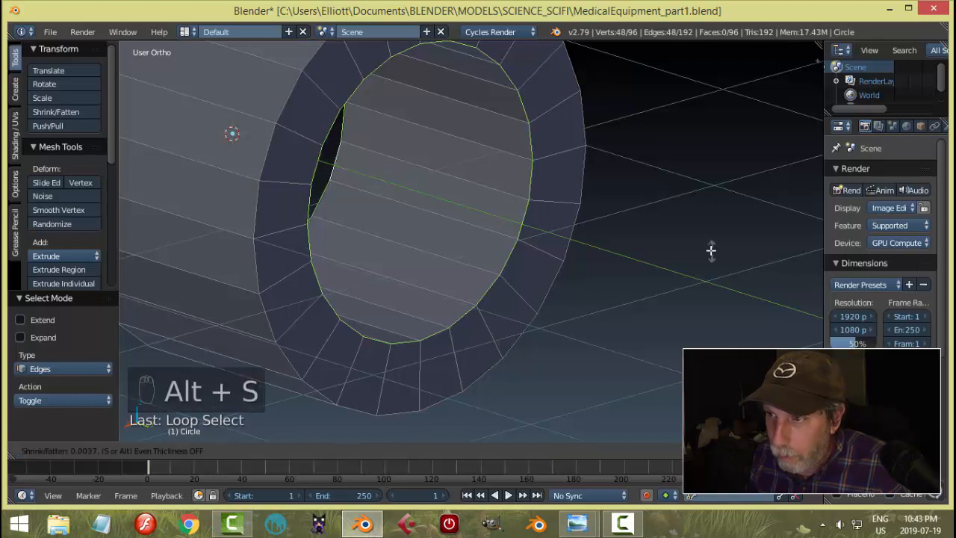
click(640, 256)
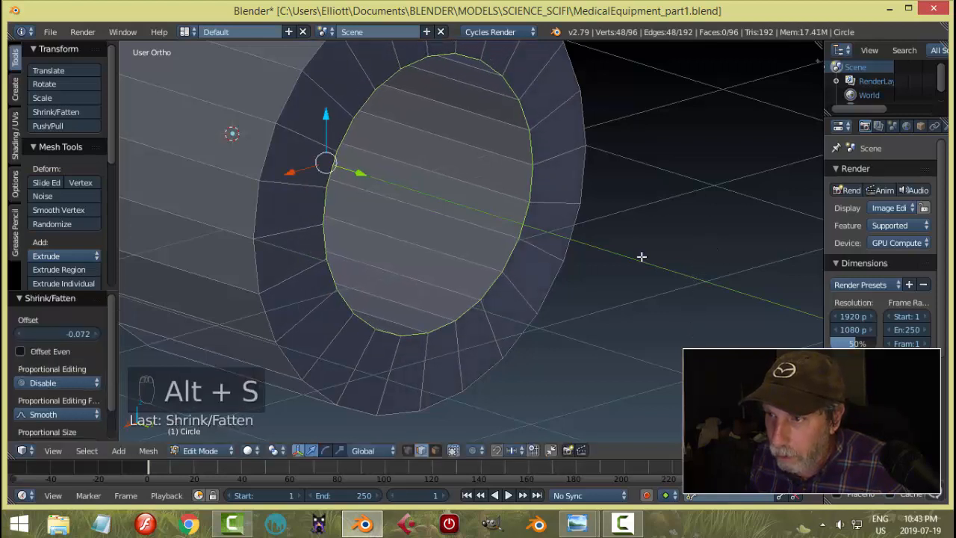
- Add a loop cut around the ring's front face and slide it about 0.71 of the way toward the opening
key(a)
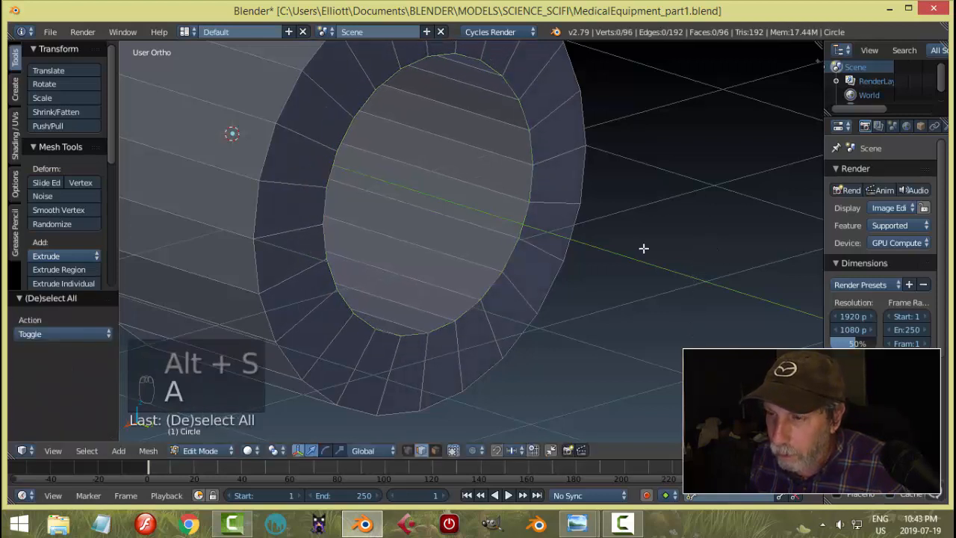
key(ctrl+r)
click(527, 250)
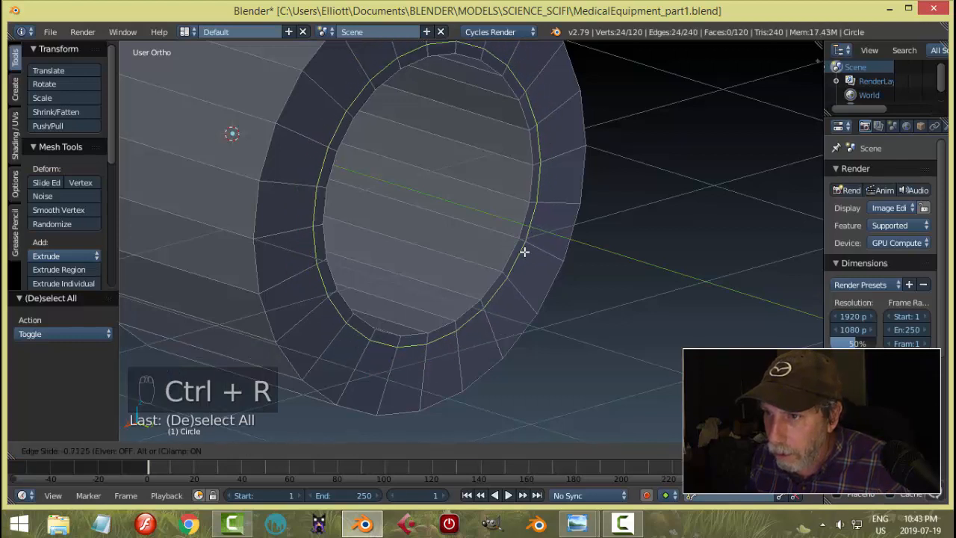
click(524, 251)
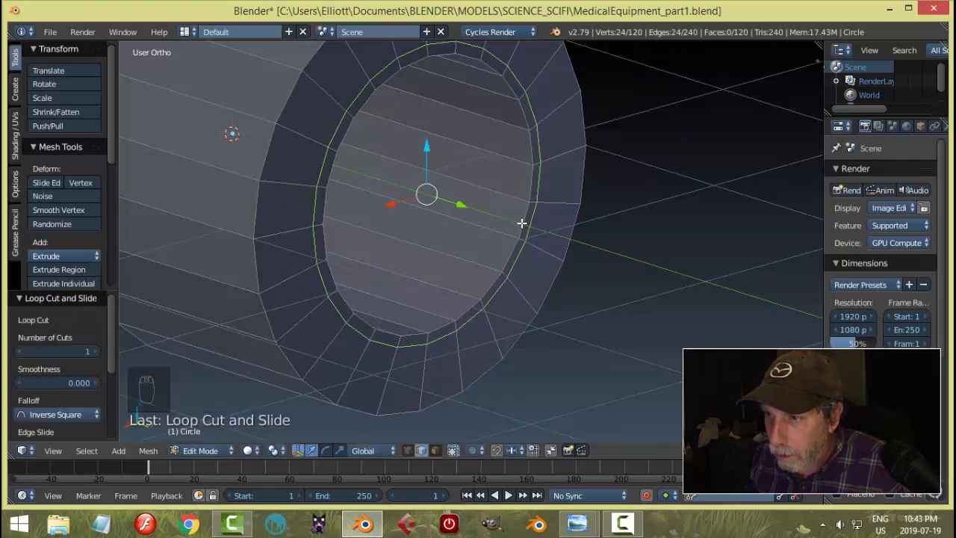
- Select the opening's front edge loop and move it about -0.073 along Y to form a recessed lip
key(a)
alt+right_click(521, 223)
middle_drag(632, 222, 610, 234)
drag(487, 216, 473, 210)
middle_drag(577, 240, 521, 246)
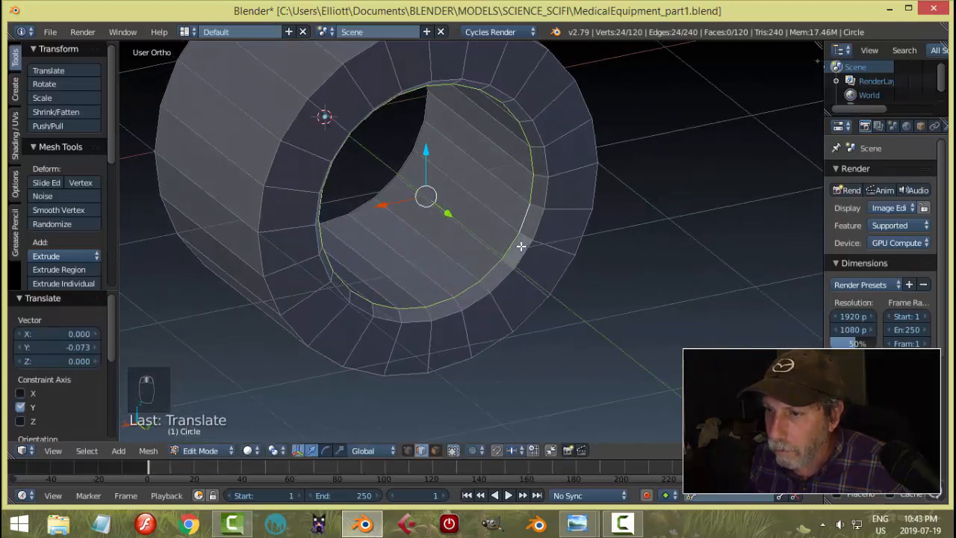
key(a)
- Compare the recessed lip with the scanner's opening in the hospital reference image, then return to Blender
mouse_move(601, 246)
middle_down()
mouse_move(565, 252)
mouse_move(589, 232)
middle_up()
mouse_move(577, 523)
click(503, 450)
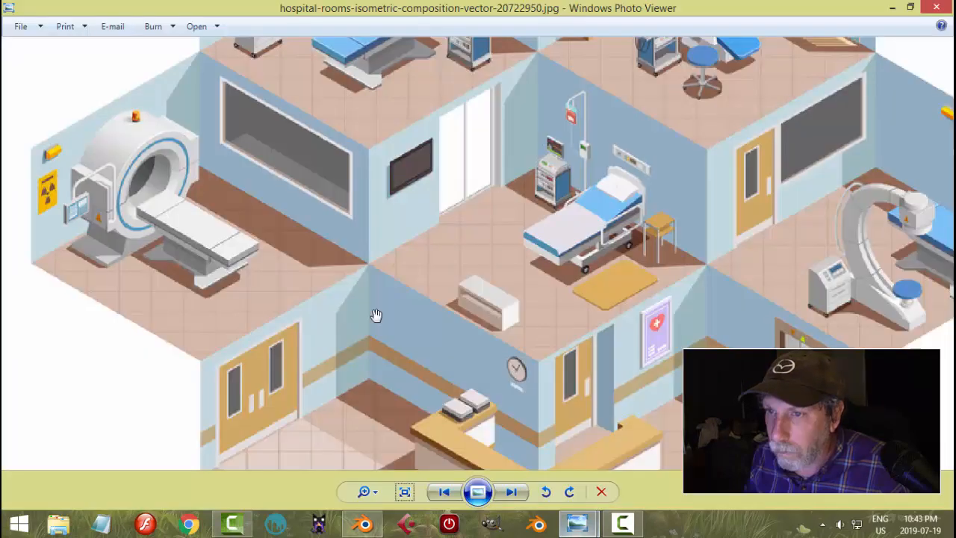
click(362, 523)
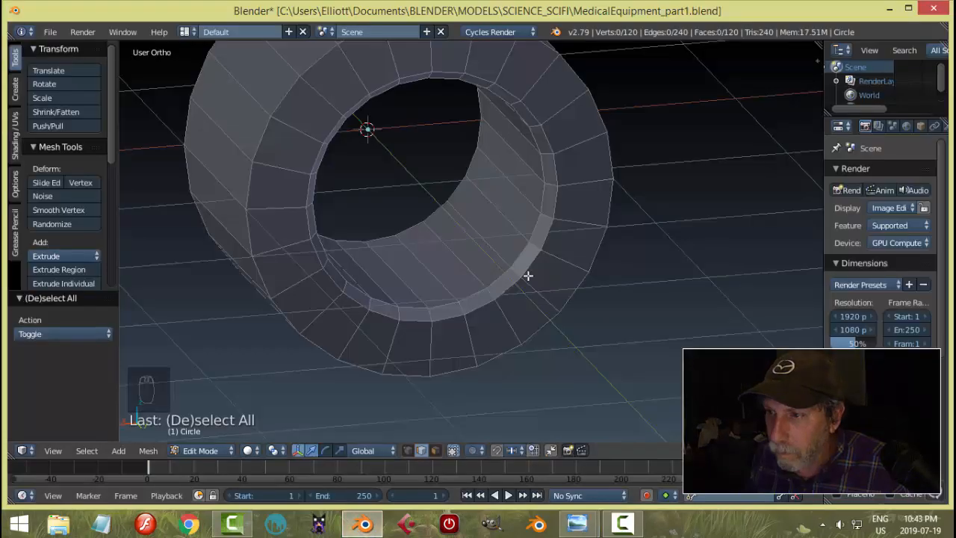
- Select the outer edge loop of the recessed lip and scale it up to about 1.04
alt+right_click(547, 232)
key(a)
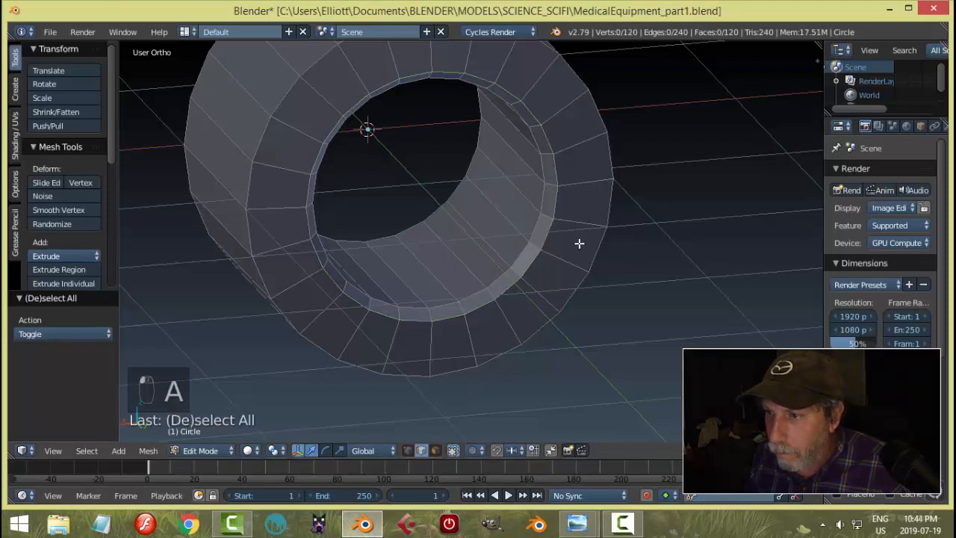
alt+right_click(551, 230)
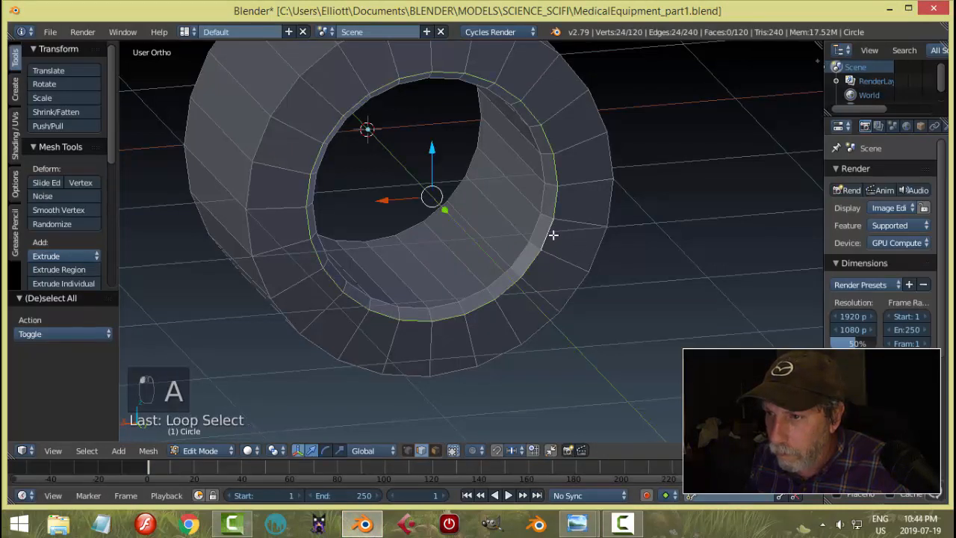
key(s)
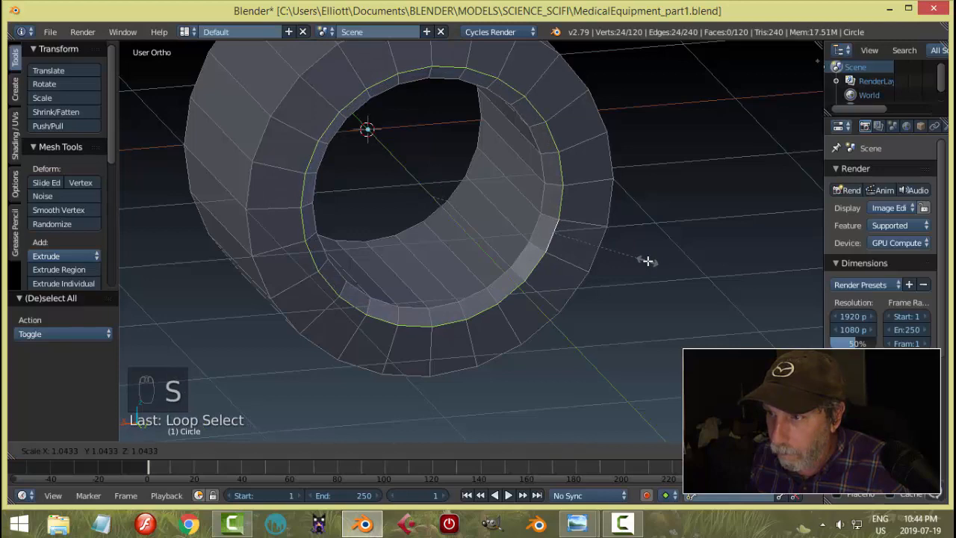
click(647, 261)
key(a)
- Select the inner edge loop of the lip and move it another -0.039 along Y
middle_drag(644, 261, 584, 267)
alt+right_click(477, 242)
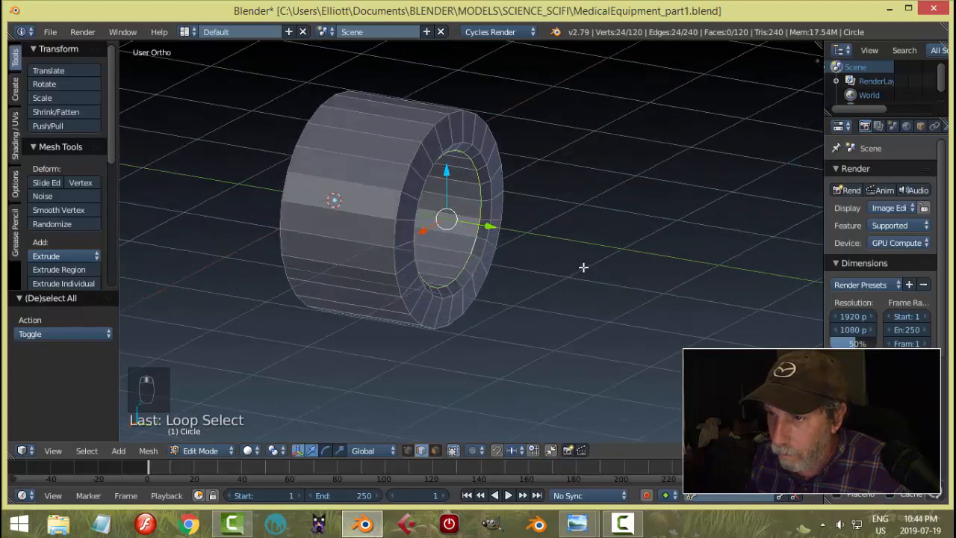
drag(486, 230, 482, 227)
click(481, 226)
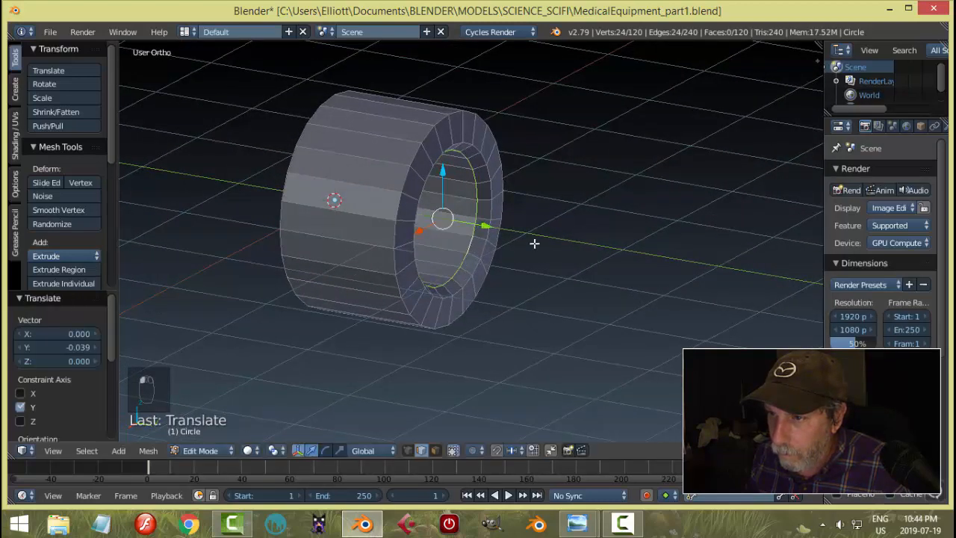
- Try scaling the lip's inner edge loop down to about 0.97
key(s)
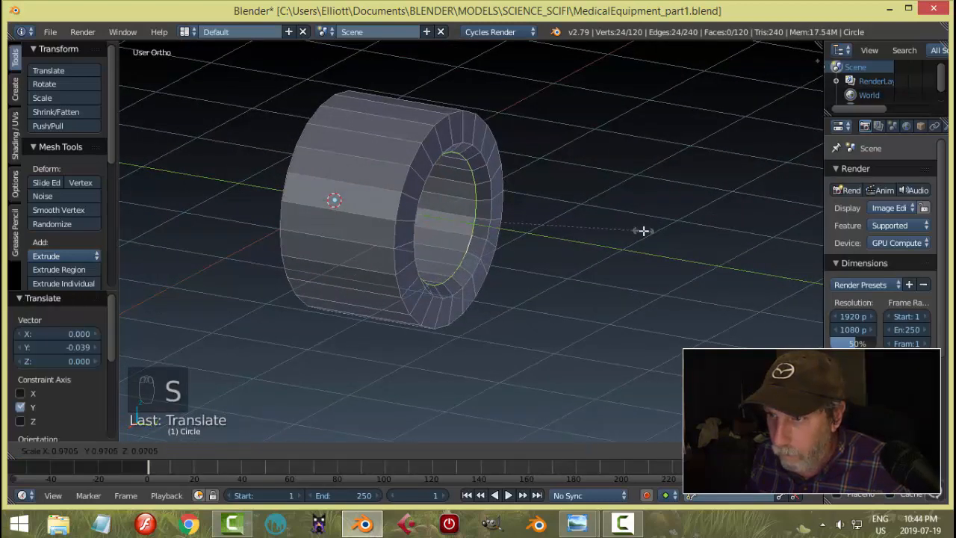
click(644, 231)
key(a)
scroll(551, 237, down, 5)
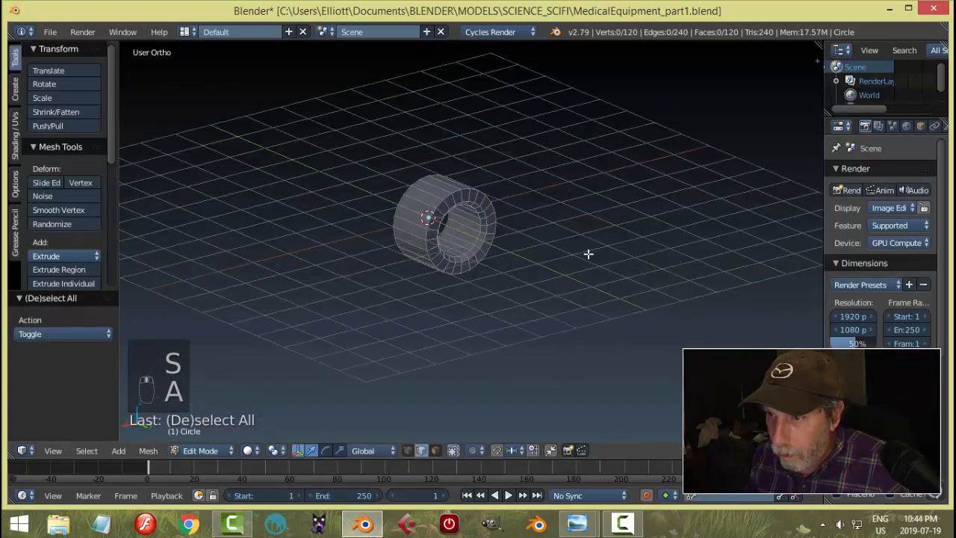
- Undo the last scaling of the lip's inner edge loop and clear the selection
scroll(588, 254, up, 4)
key(ctrl+z)
key(ctrl+z)
scroll(588, 254, up, 2)
key(a)
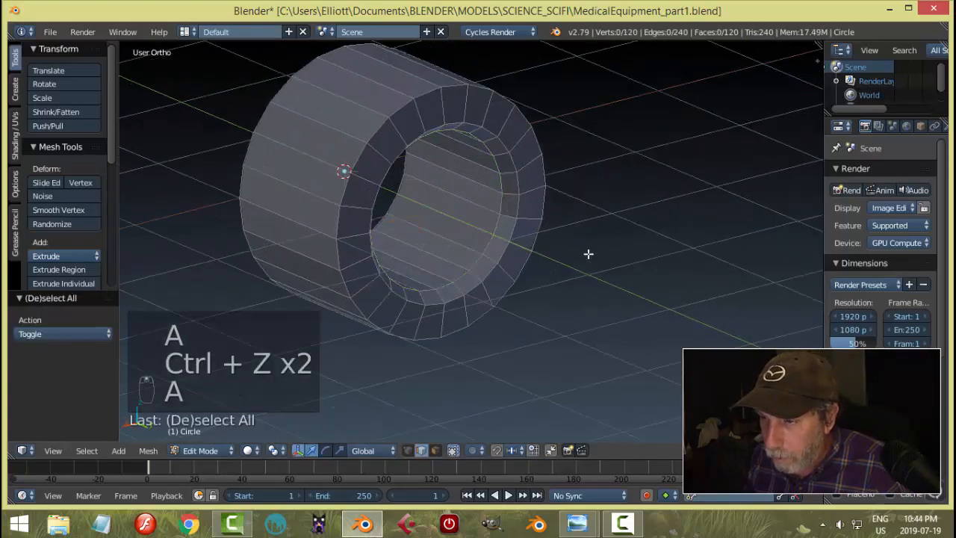
- Select the outer rim edge loops at both ends of the ring and enlarge them slightly with Shrink/Fatten
mouse_move(588, 254)
middle_down()
mouse_move(555, 262)
mouse_move(602, 255)
middle_up()
alt+right_click(589, 216)
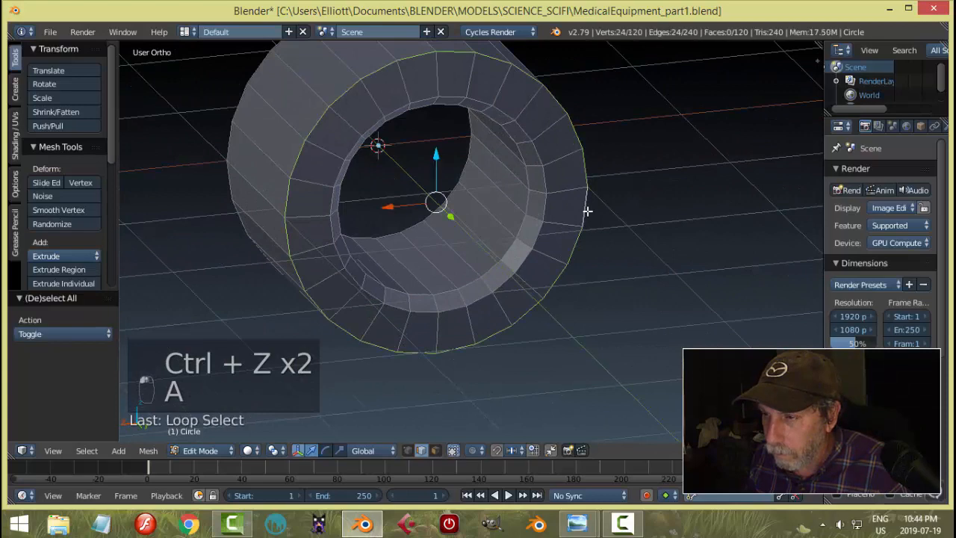
middle_drag(587, 209, 636, 292)
alt+shift+right_click(237, 151)
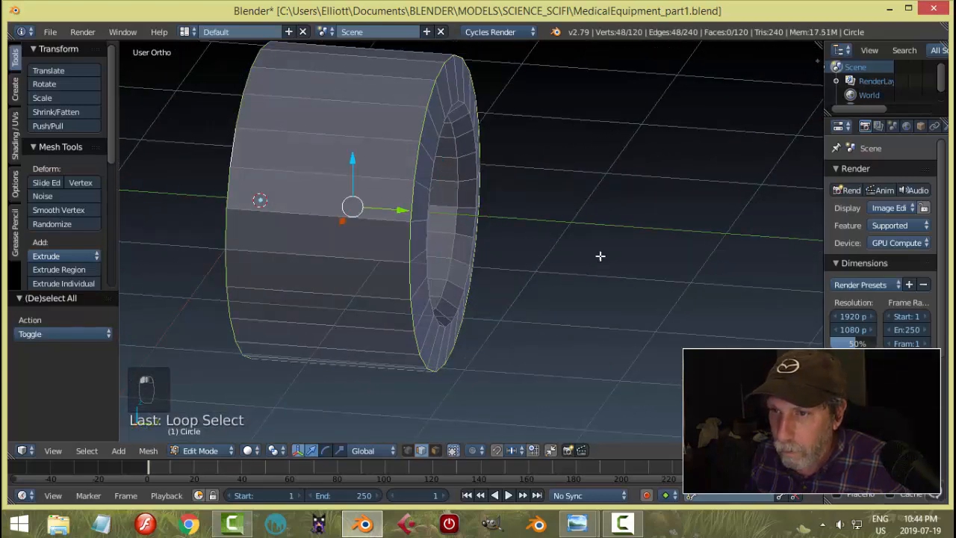
middle_drag(600, 256, 505, 254)
key(alt+s)
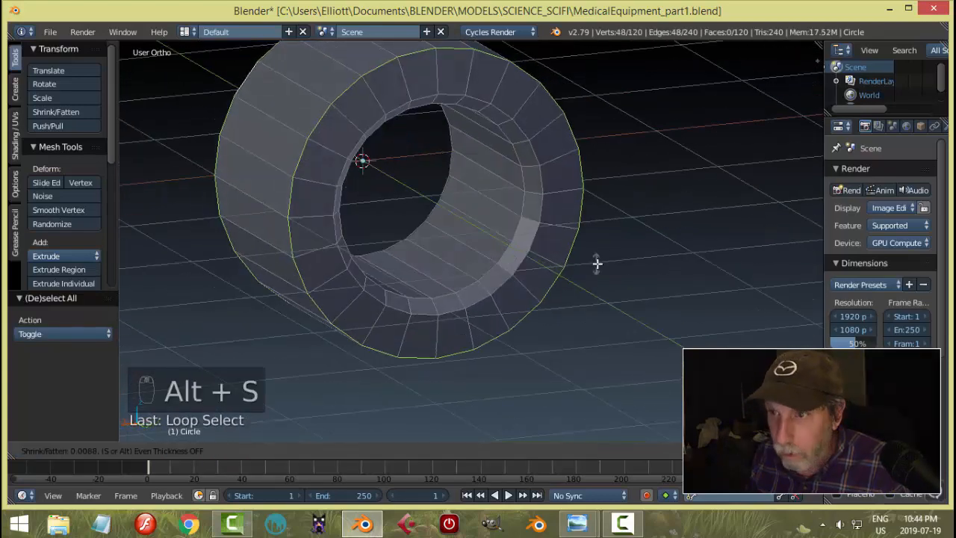
click(623, 310)
key(a)
- Add a centered loop cut around the front face and bevel it by 0.030 into a narrow band
key(ctrl+r)
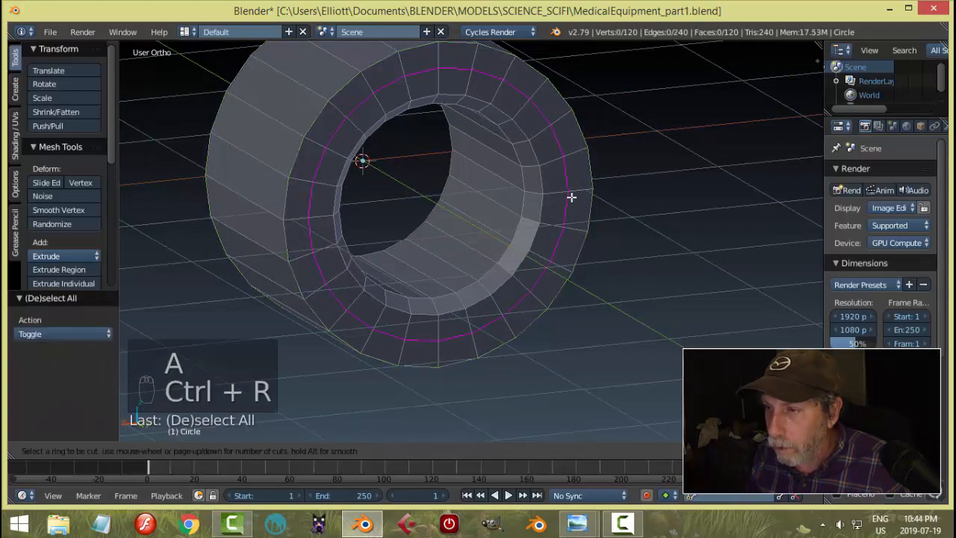
click(572, 196)
right_click(571, 196)
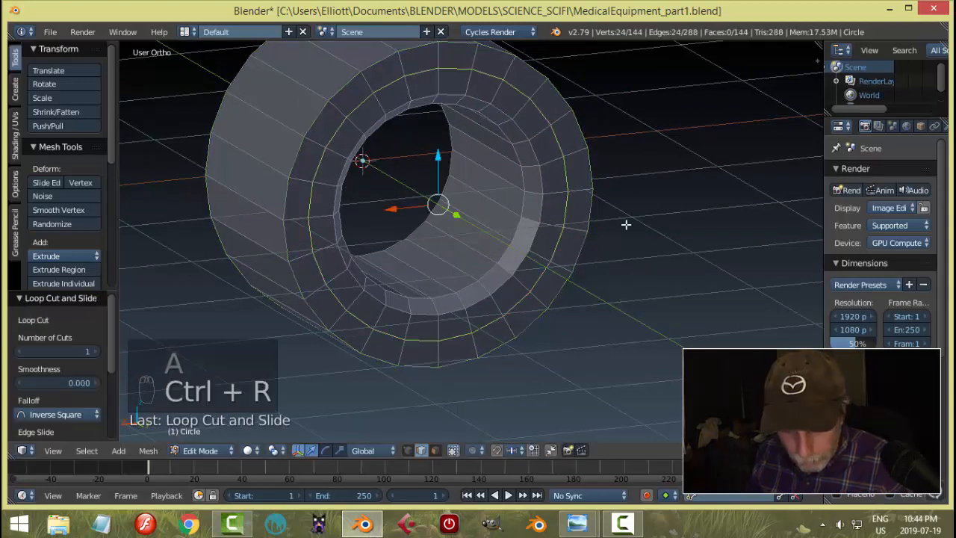
key(ctrl+b)
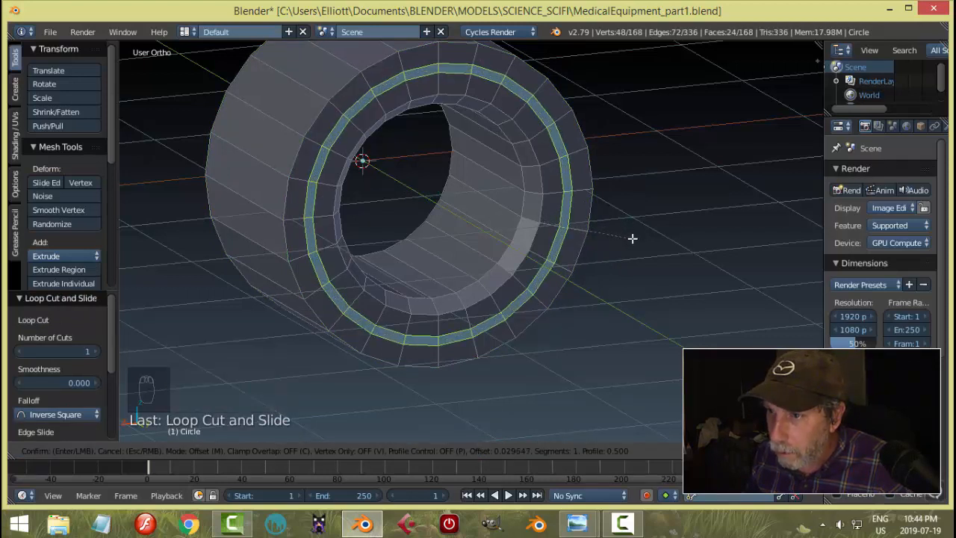
click(633, 238)
- Check the scanner in the hospital reference image, then extrude the selected front band inward by about 0.03
mouse_move(577, 523)
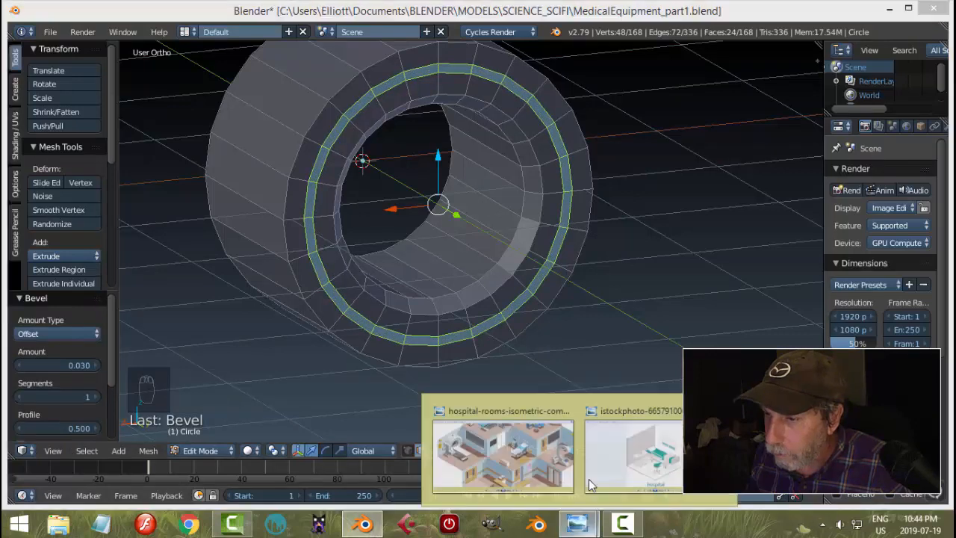
click(540, 446)
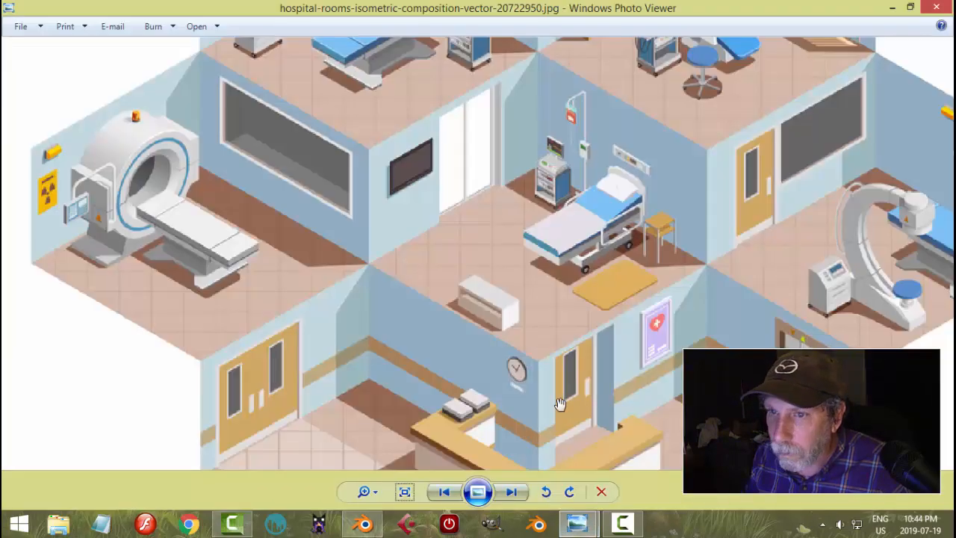
click(380, 527)
key(e)
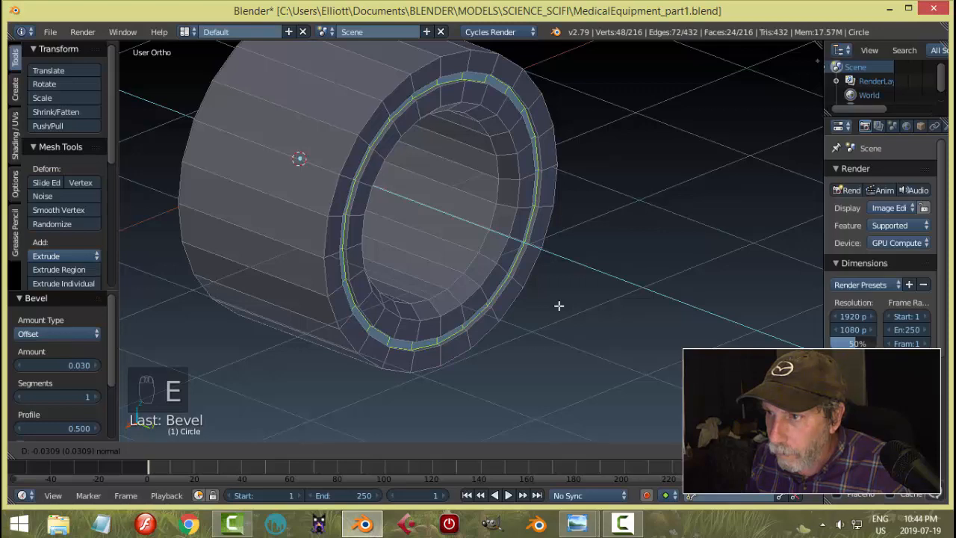
click(558, 305)
key(Tab)
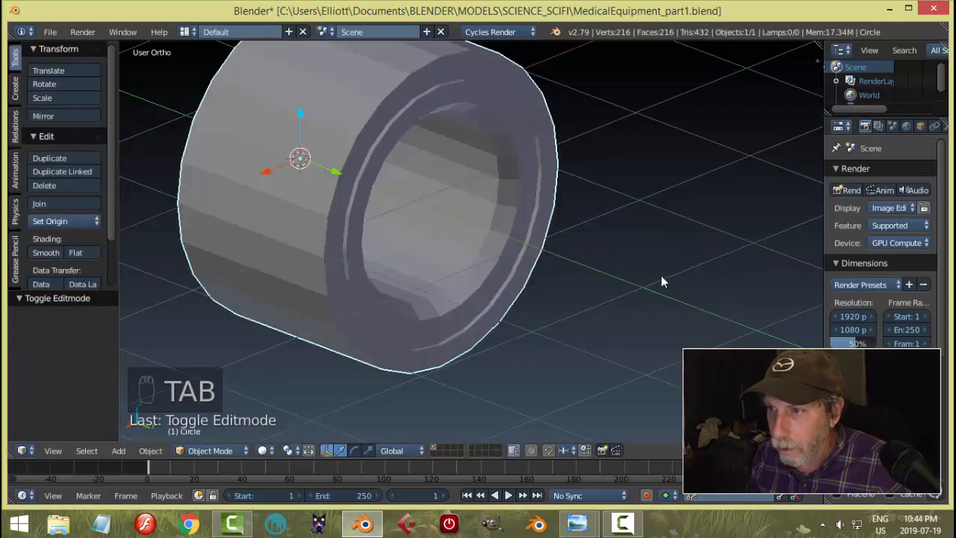
middle_drag(661, 275, 610, 366)
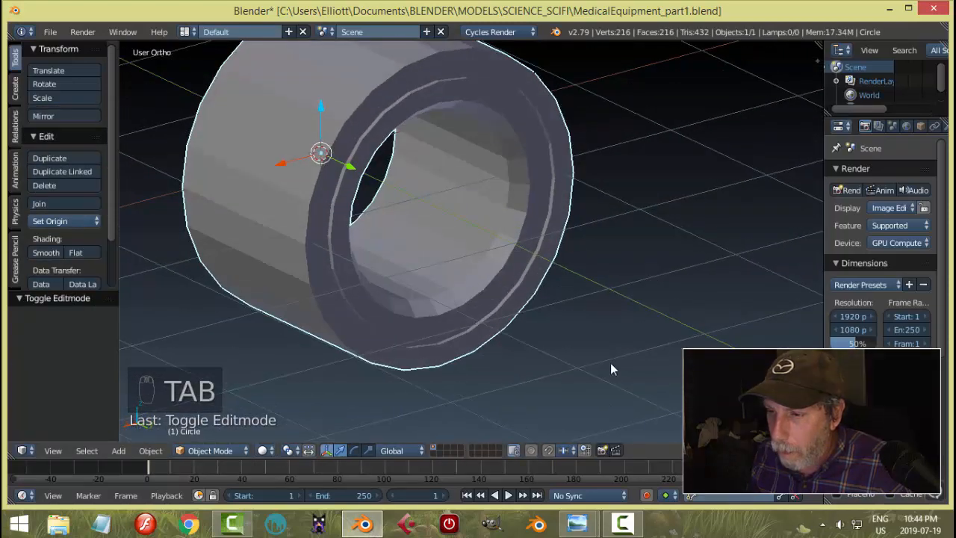
mouse_move(577, 523)
mouse_move(528, 463)
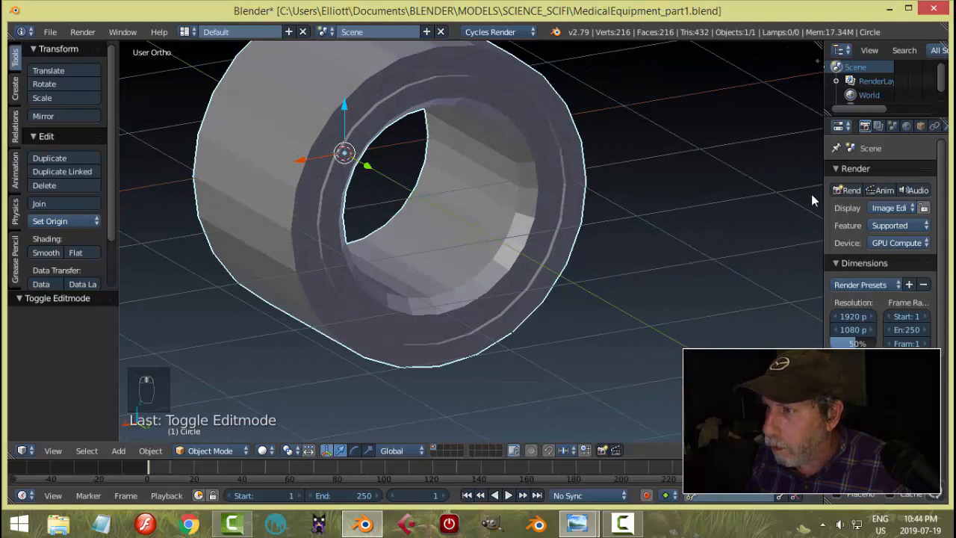
- Add a Subdivision Surface modifier to the ring with 2 view subdivisions and apply smooth shading
click(911, 124)
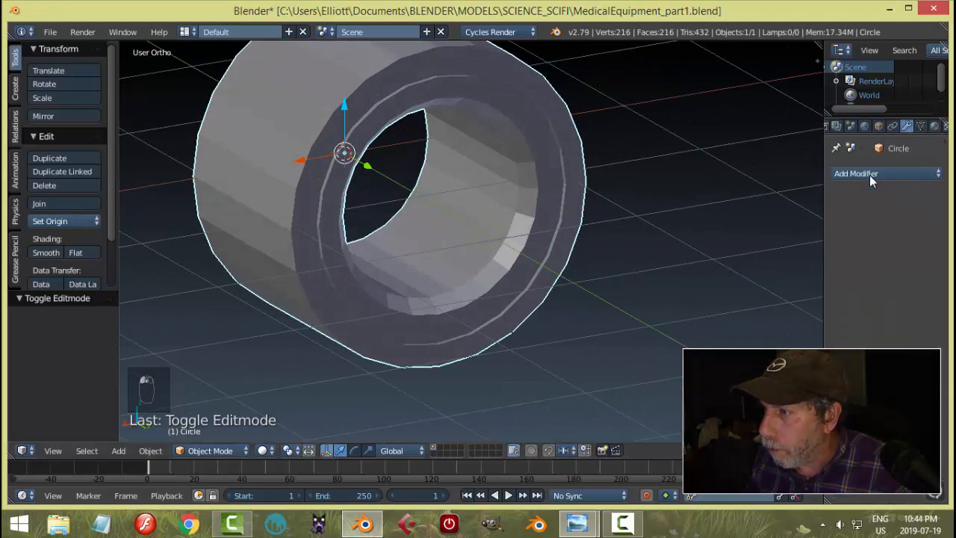
click(870, 173)
click(657, 406)
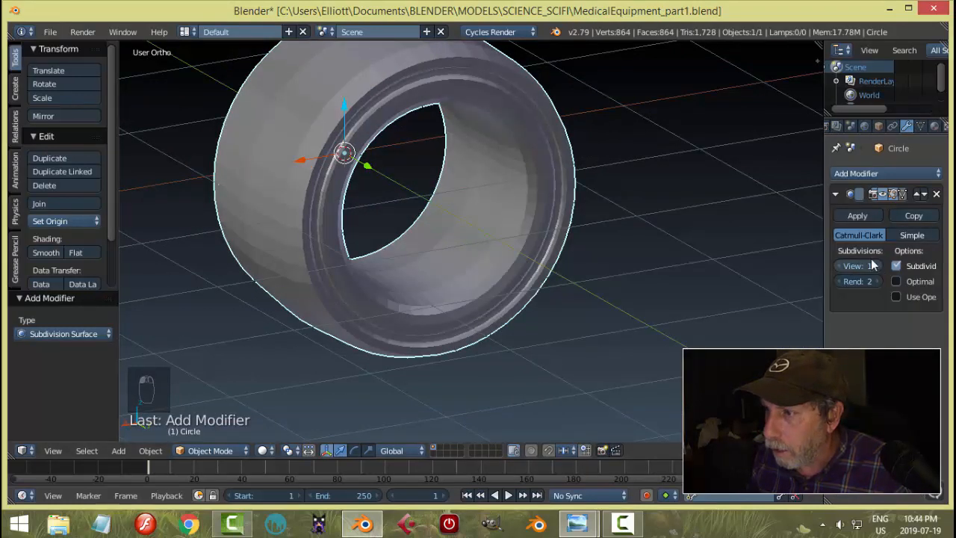
key(ctrl+2)
click(53, 256)
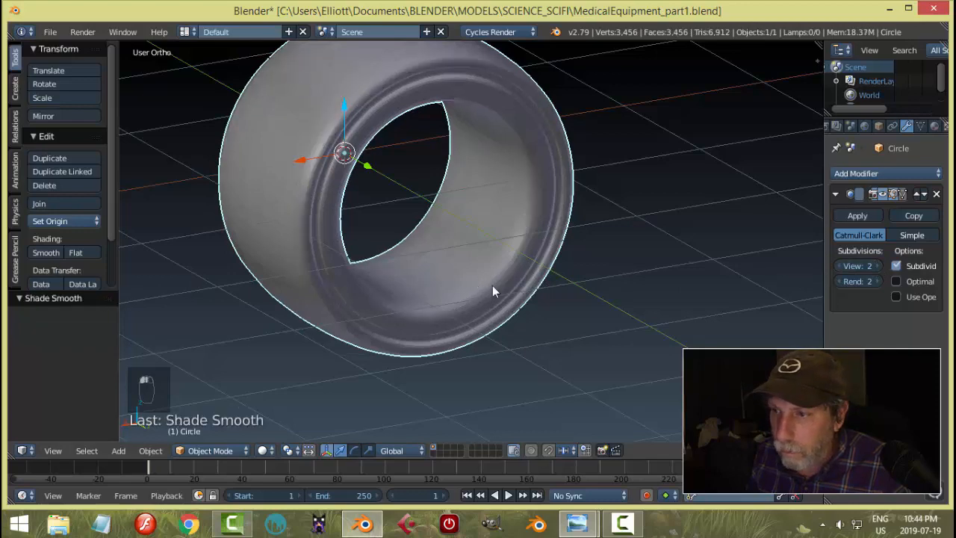
middle_drag(492, 286, 548, 281)
- Add supporting loop cuts around the ring's outer wall, one close to the back rim and one close to the front rim
key(Tab)
click(629, 287)
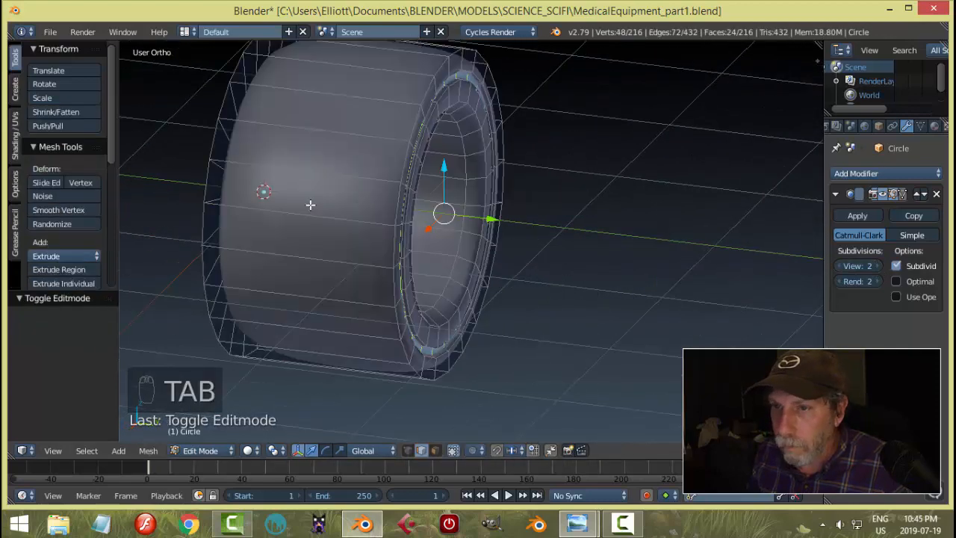
scroll(308, 200, up, 2)
scroll(309, 192, down, 3)
key(ctrl+r)
click(295, 188)
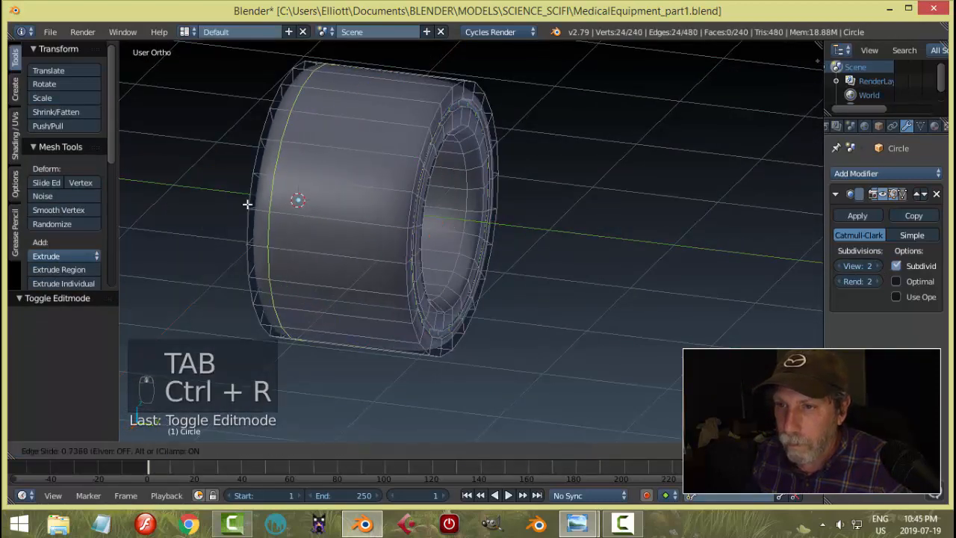
click(234, 199)
key(ctrl+r)
click(366, 193)
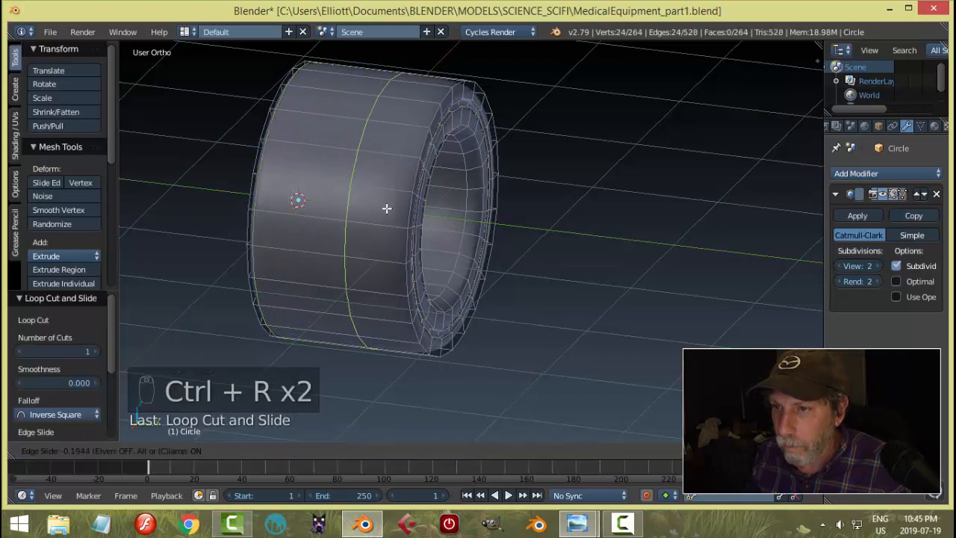
click(422, 241)
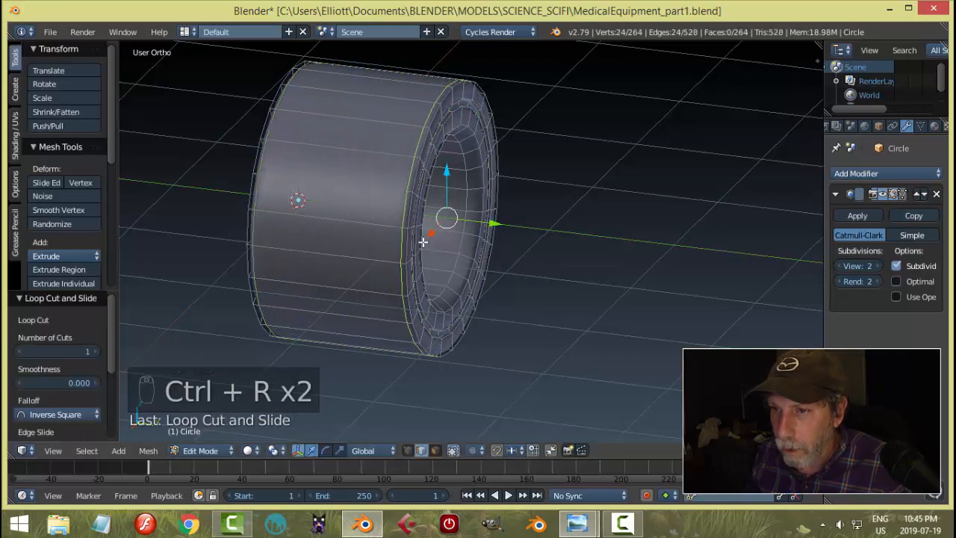
- Add a second pair of loop cuts on the outer wall, just inward of the existing back and front support loops
key(ctrl+r)
click(291, 186)
click(320, 181)
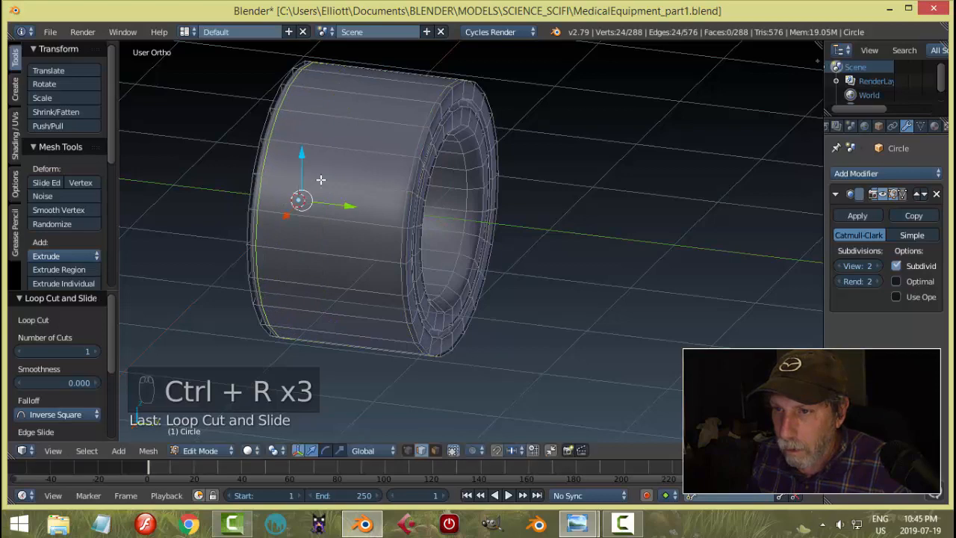
key(ctrl+r)
click(329, 183)
click(399, 215)
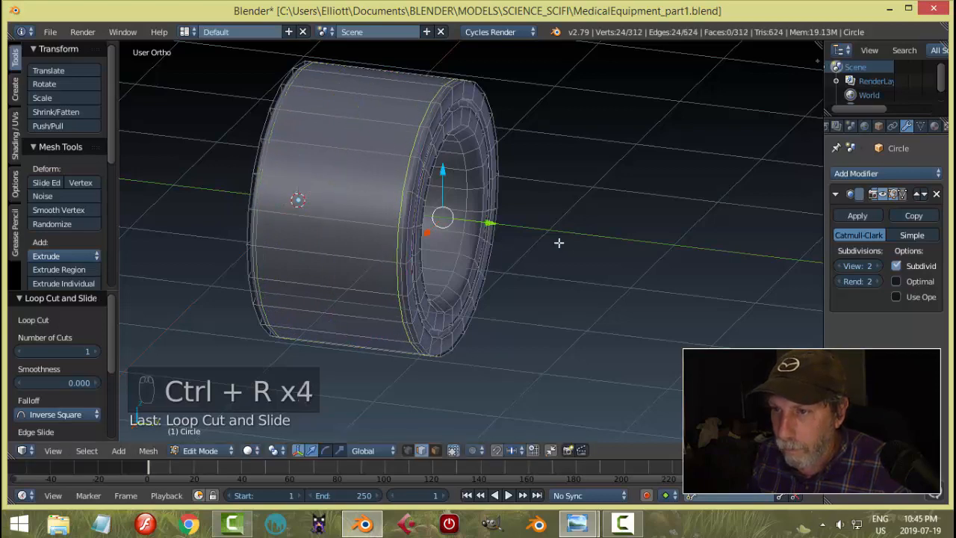
- Add two loop cuts on the front face outside the recessed band, one near the outer rim and one near the band's edge
middle_drag(559, 241, 523, 241)
scroll(380, 144, up, 3)
key(ctrl+r)
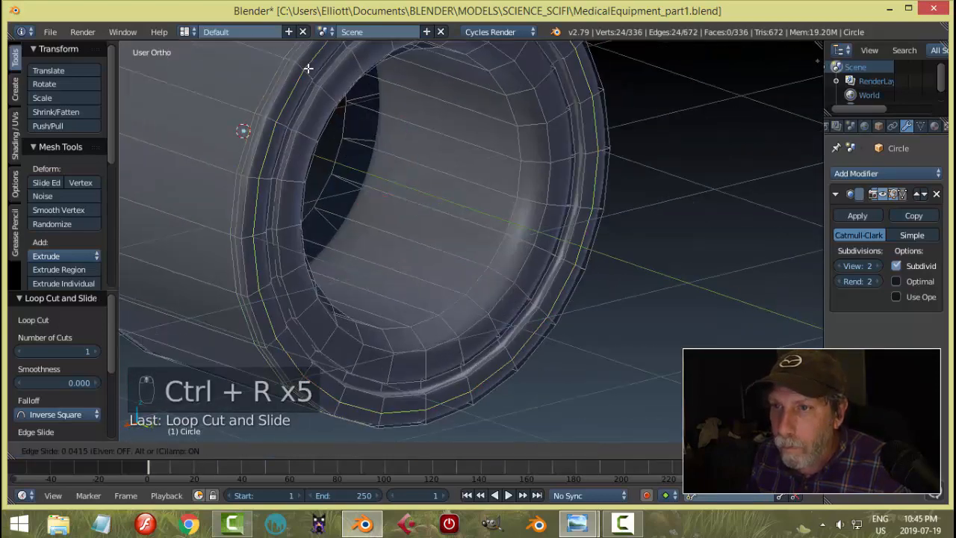
click(307, 67)
click(307, 67)
key(ctrl+r)
click(307, 70)
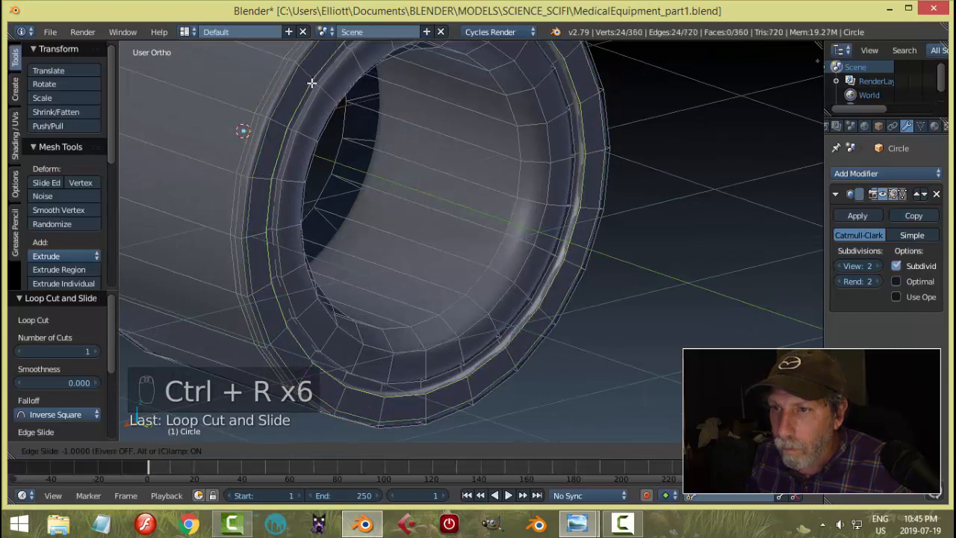
click(311, 83)
key(ctrl+r)
click(321, 92)
click(322, 92)
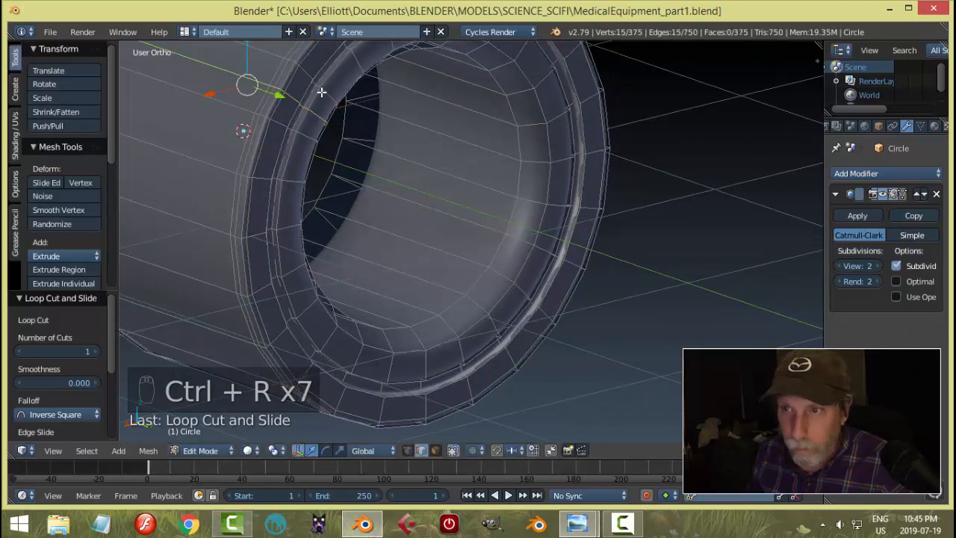
key(ctrl+z)
- Add two loop cuts on the front face inside the recessed band, one near the band and one near the opening's edge
key(ctrl+r)
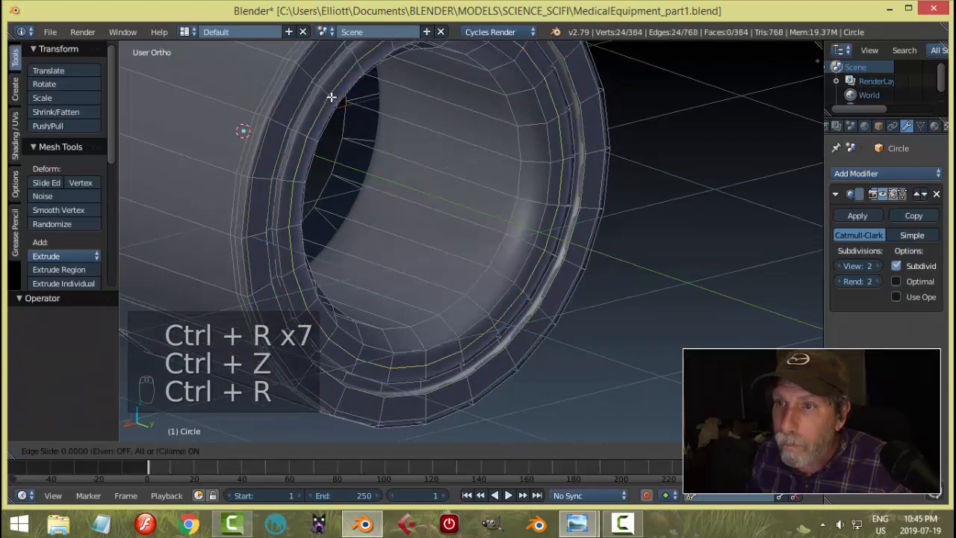
click(332, 98)
click(328, 98)
key(ctrl+r)
click(332, 98)
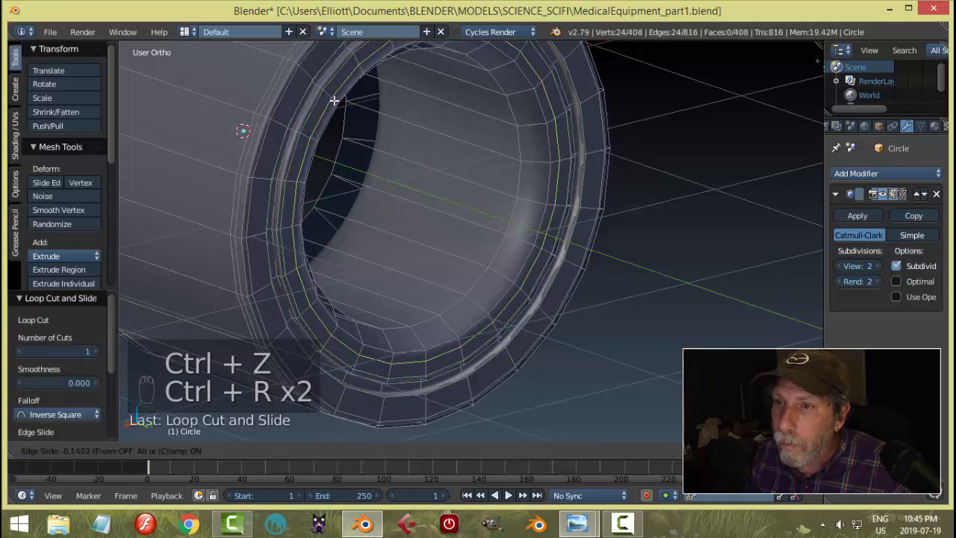
click(335, 103)
- Add a loop cut on the tunnel wall close to the front lip and two on the sloped lip close to its edges
key(ctrl+r)
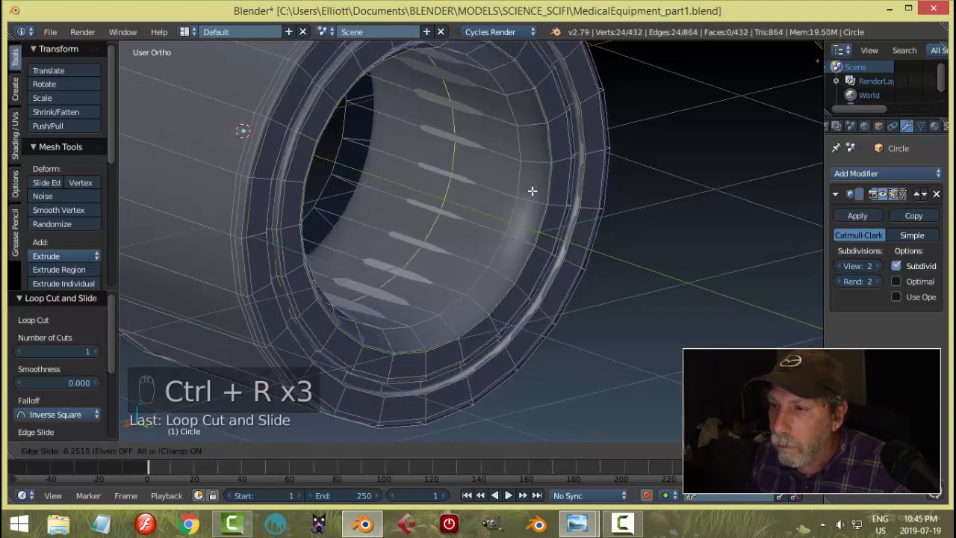
click(538, 198)
click(561, 225)
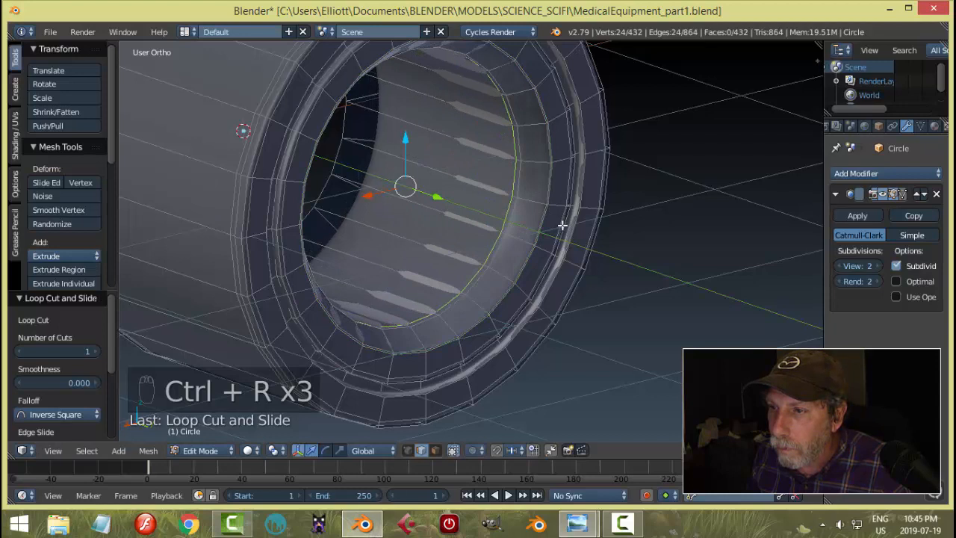
key(ctrl+r)
click(526, 156)
click(532, 159)
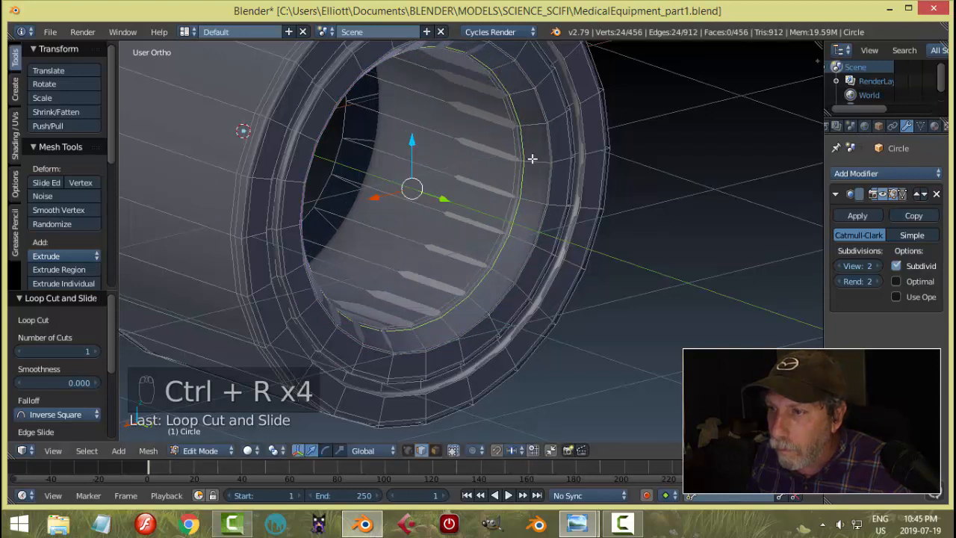
key(ctrl+r)
click(538, 158)
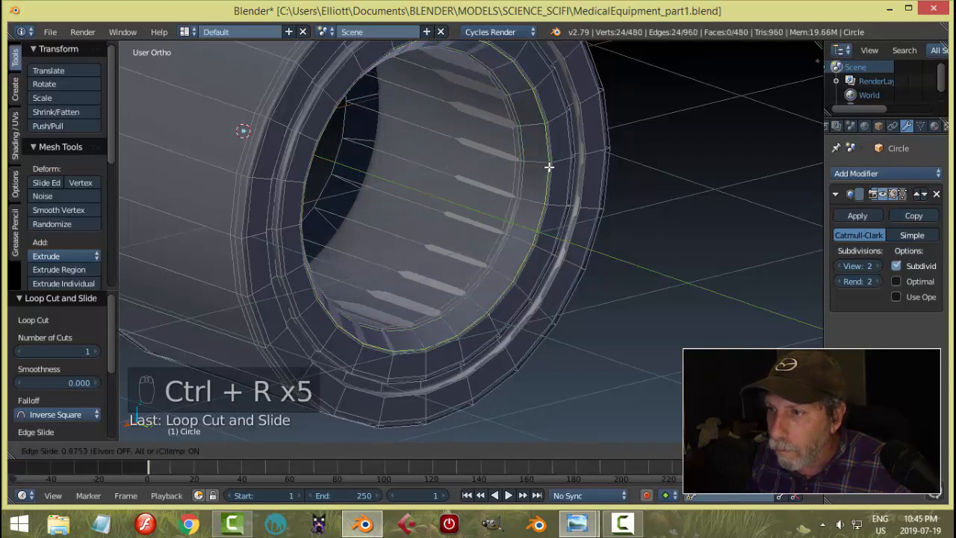
click(549, 168)
key(Tab)
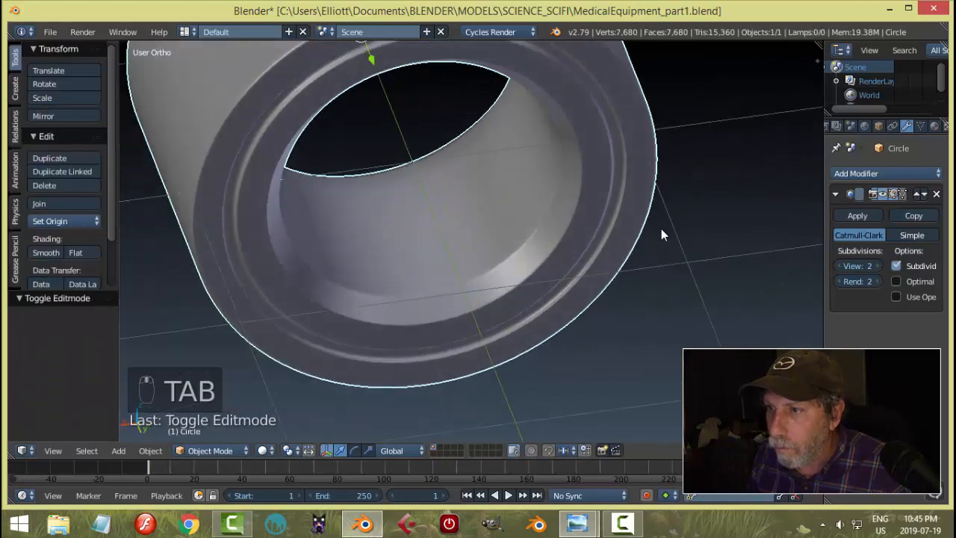
middle_drag(661, 234, 547, 234)
- Add two loop cuts along the recessed band's floor near its side walls and one on the front face just outside the band
key(Tab)
click(740, 206)
scroll(628, 194, up, 3)
key(ctrl+r)
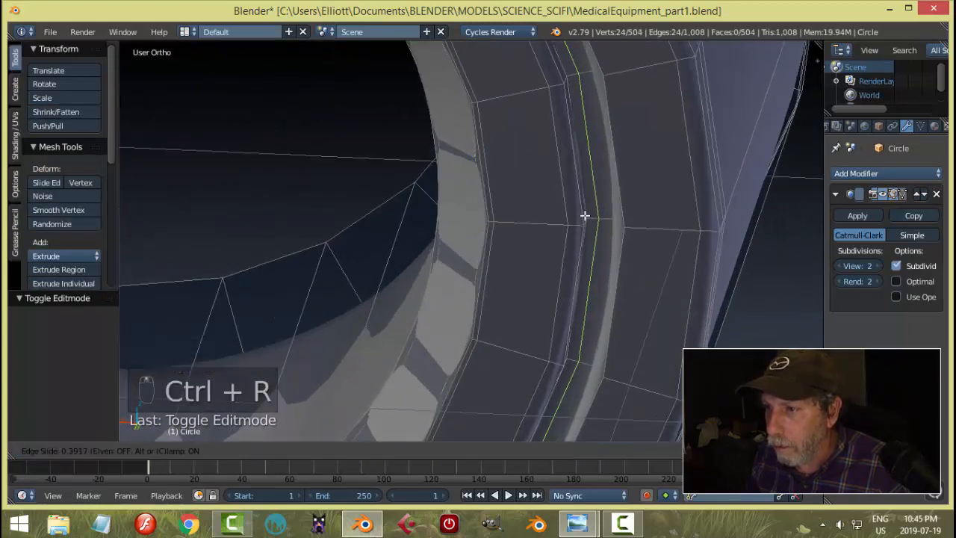
click(584, 215)
right_click(584, 215)
key(ctrl+r)
click(598, 218)
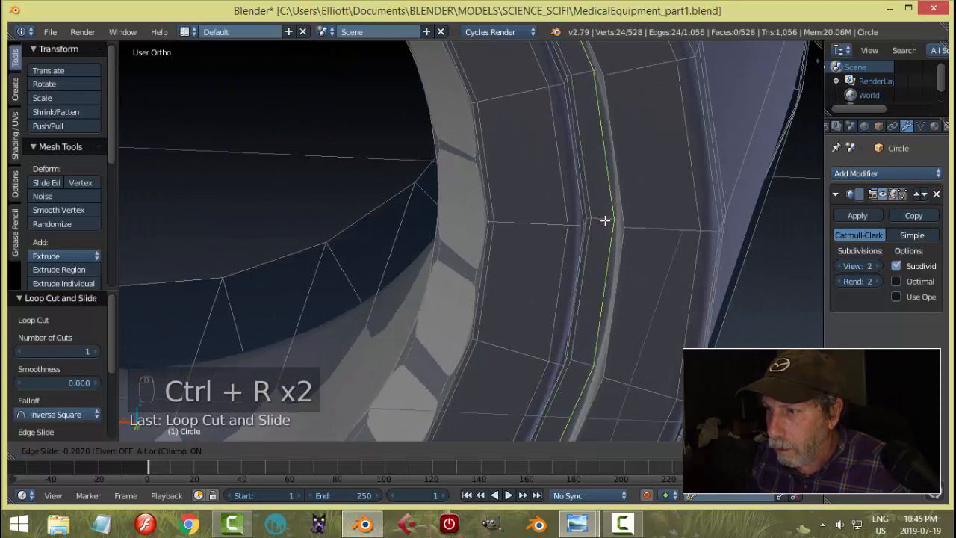
click(635, 224)
key(ctrl+r)
click(640, 224)
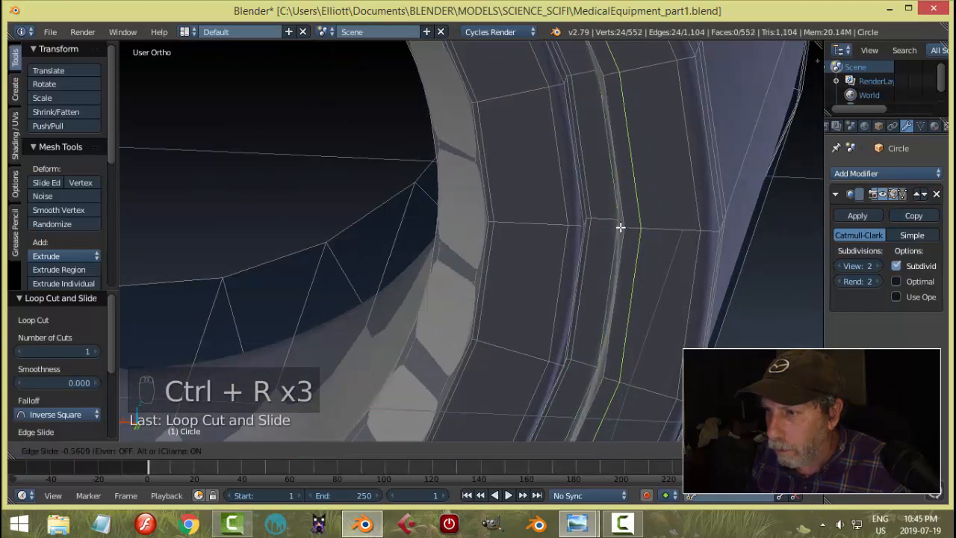
click(611, 224)
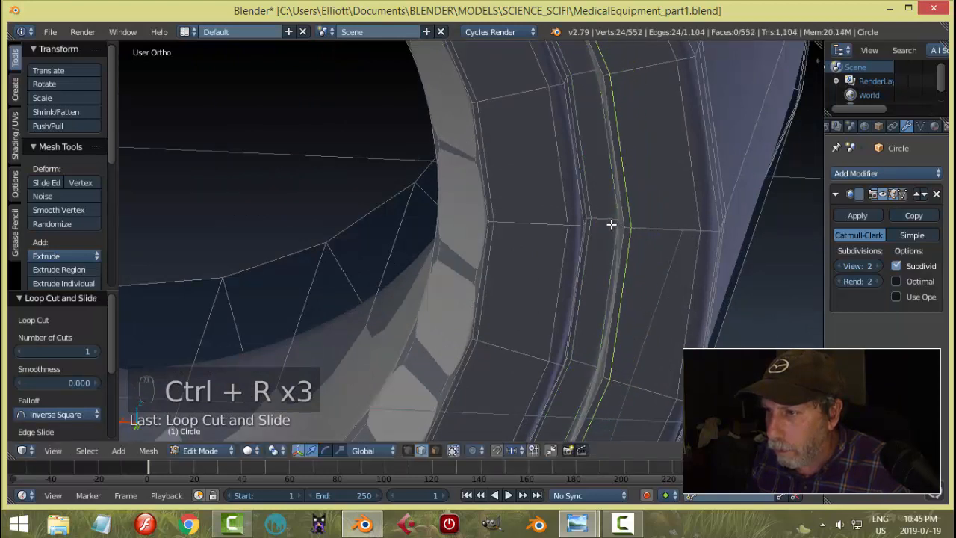
- Select only the front face's edge loop nearest the outer rim and scale it to 1.010
key(a)
alt+right_click(699, 207)
middle_drag(735, 228, 690, 230)
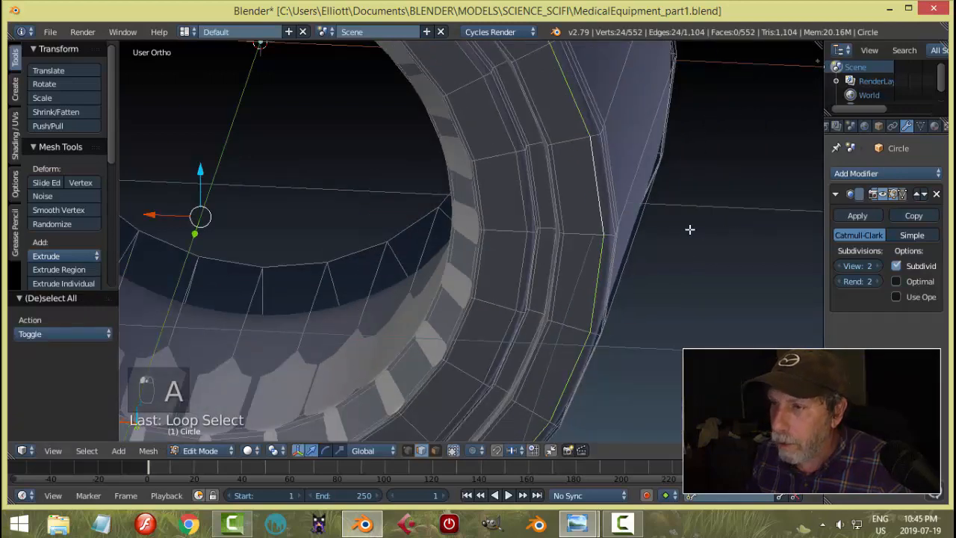
key(s)
click(691, 229)
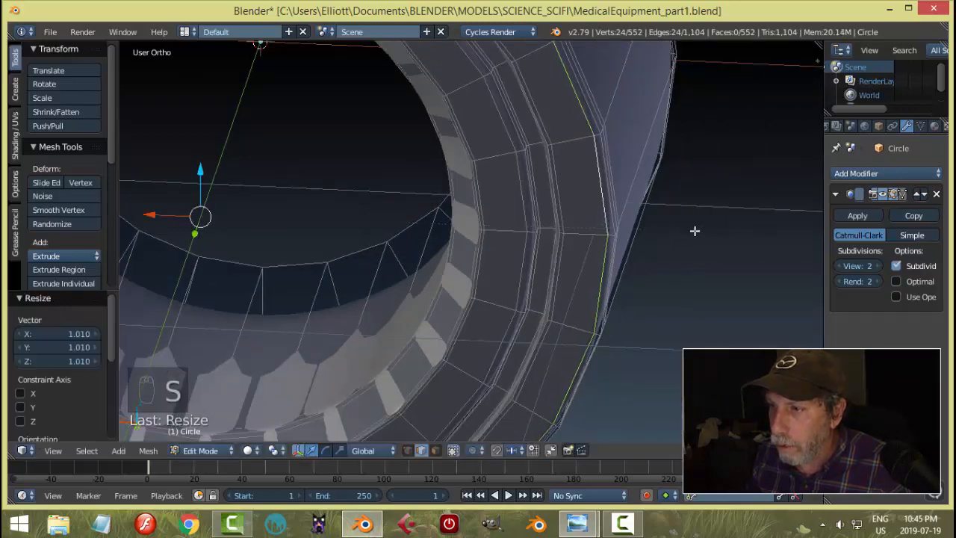
key(a)
key(Tab)
- Add a loop cut around the opening's inner wall, slid close to the back end of the ring
scroll(597, 230, down, 2)
middle_drag(560, 243, 779, 208)
middle_drag(527, 204, 561, 220)
key(Tab)
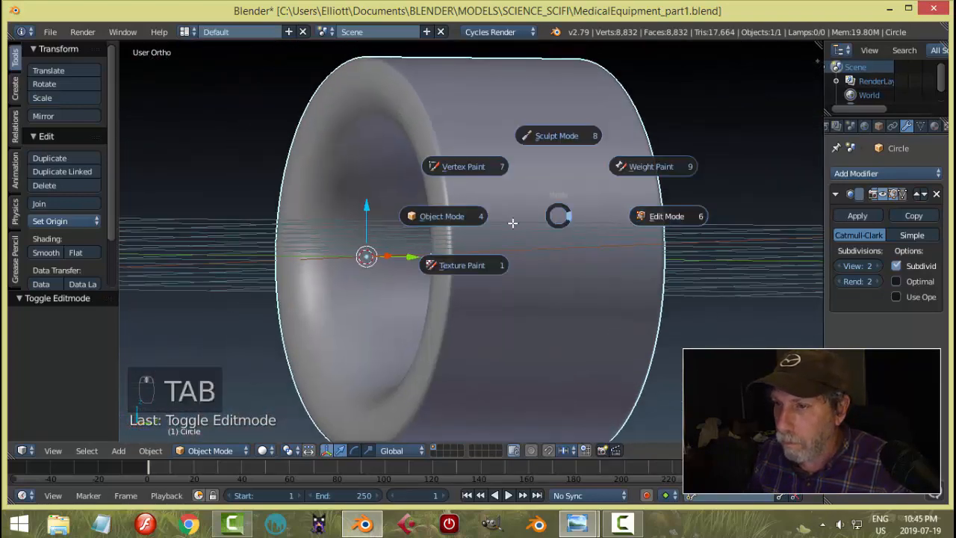
key(ctrl+r)
click(325, 228)
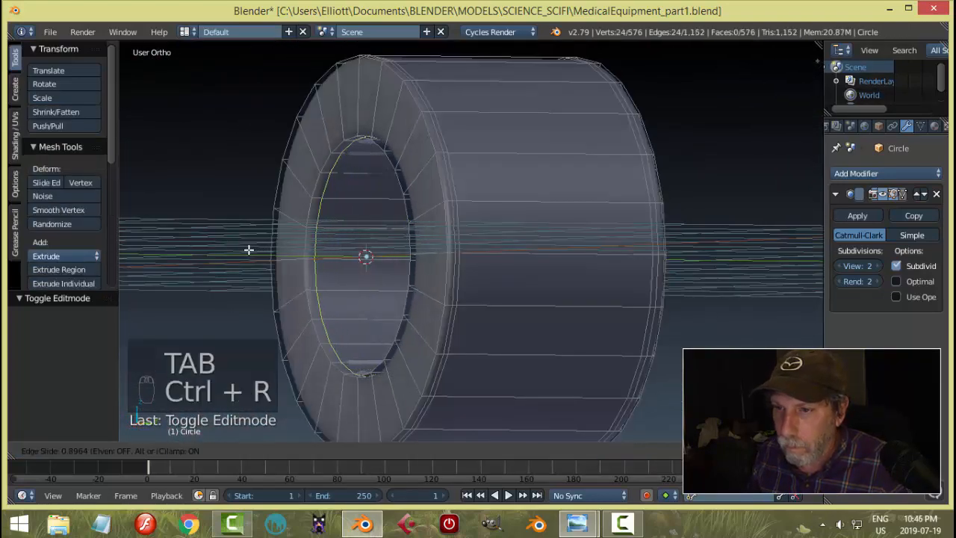
click(243, 247)
- Add two loop cuts on the ring's back face, one close to the opening and one close to the outer rim
key(ctrl+r)
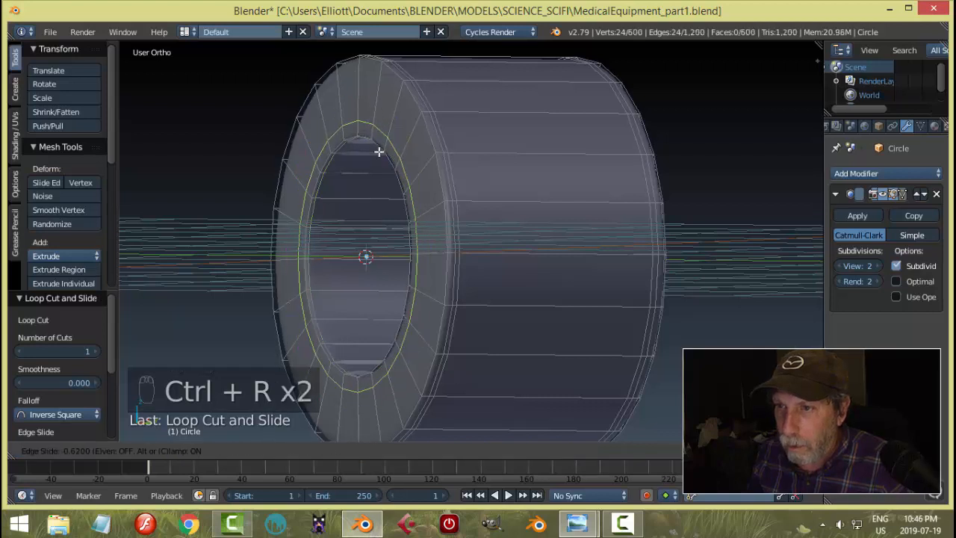
click(379, 152)
click(378, 153)
key(ctrl+r)
click(391, 81)
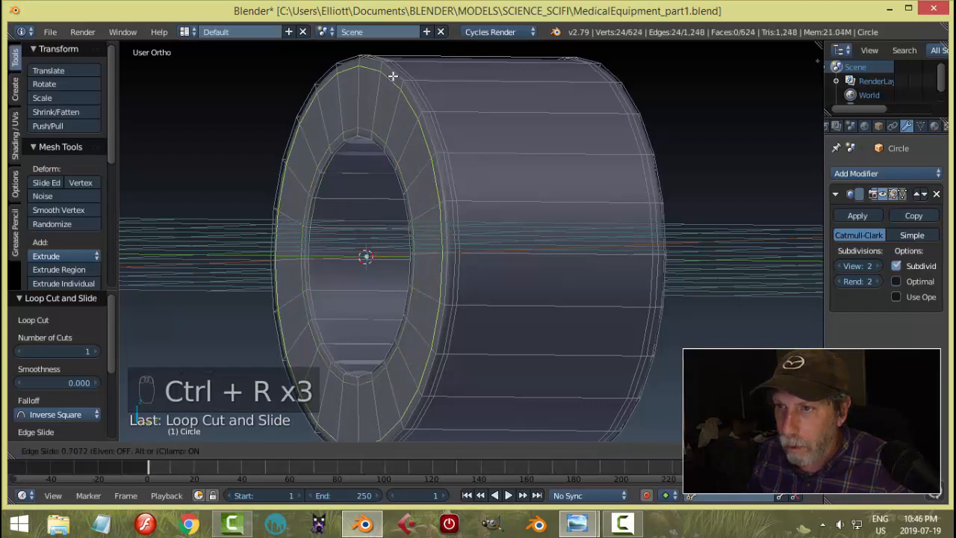
click(447, 142)
key(Tab)
key(a)
key(a)
scroll(475, 152, down, 3)
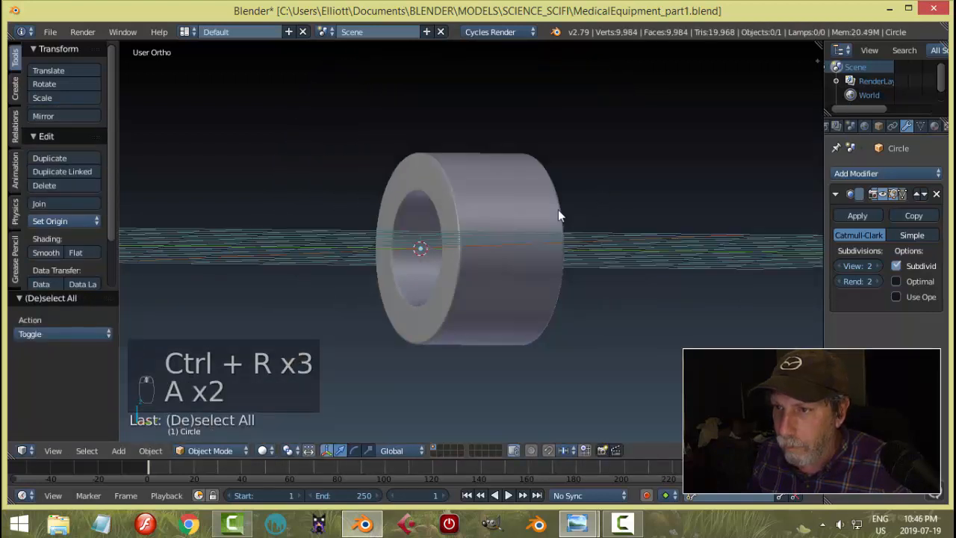
middle_drag(558, 209, 516, 246)
scroll(542, 218, up, 3)
- Check the scanner in Windows Photo Viewer's reference image and, back in Blender, set the ring's origin to its geometry
mouse_move(577, 523)
click(454, 460)
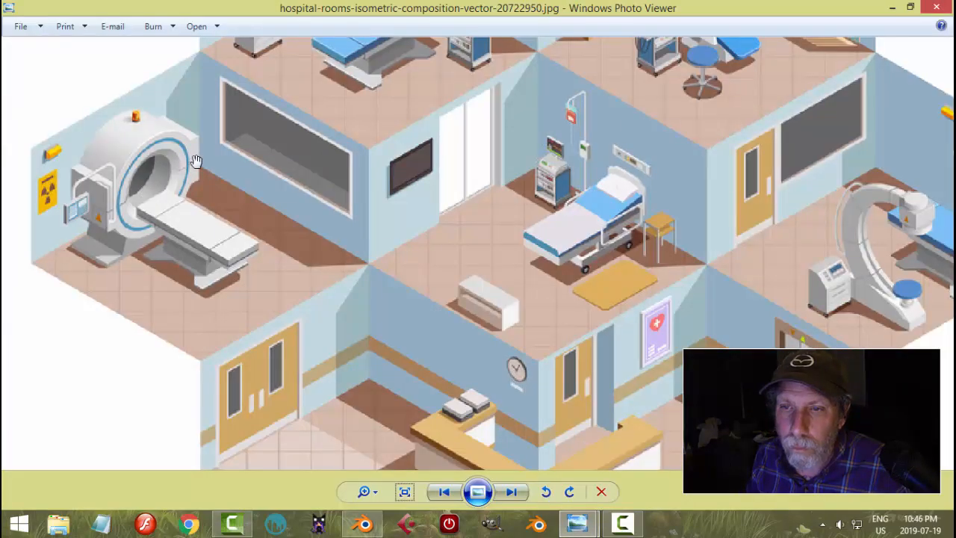
click(365, 527)
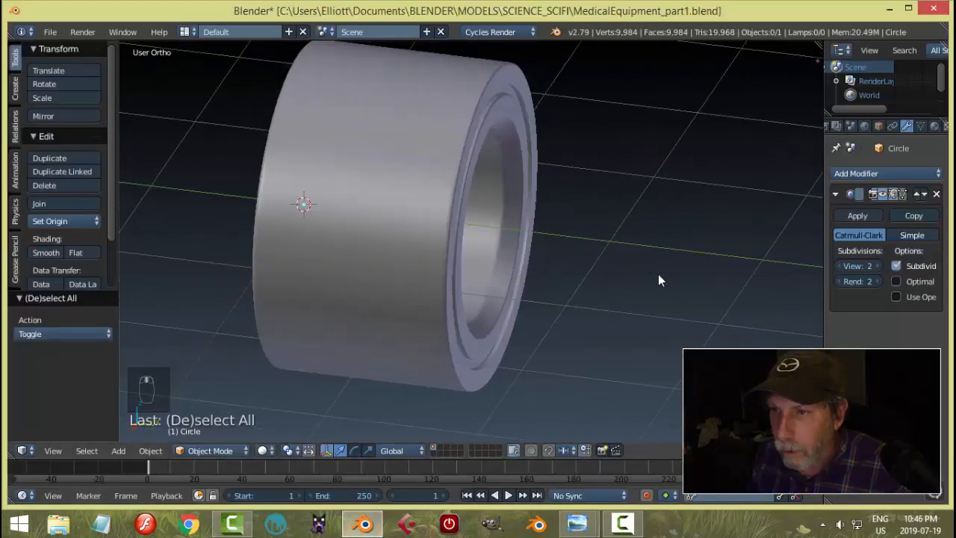
middle_drag(658, 280, 642, 254)
key(KP_3)
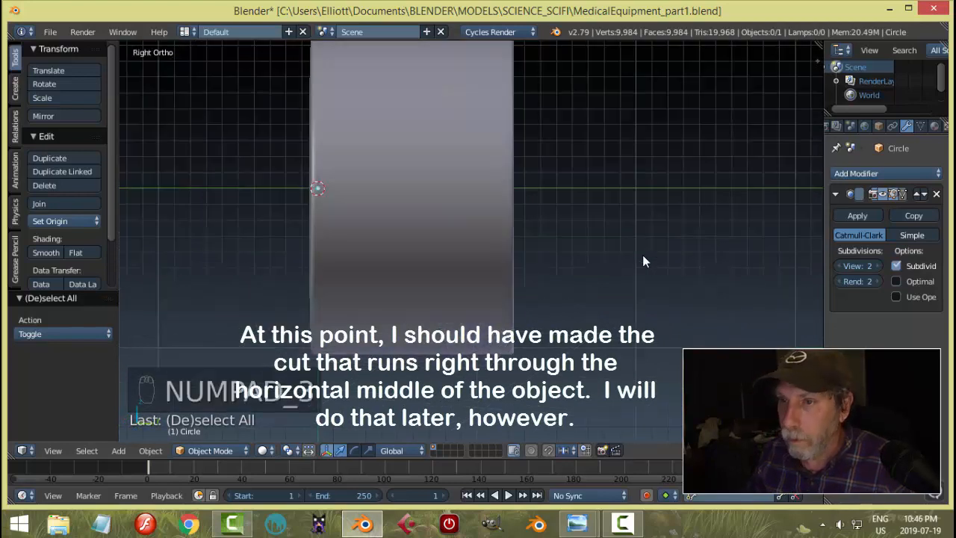
right_click(422, 206)
click(59, 224)
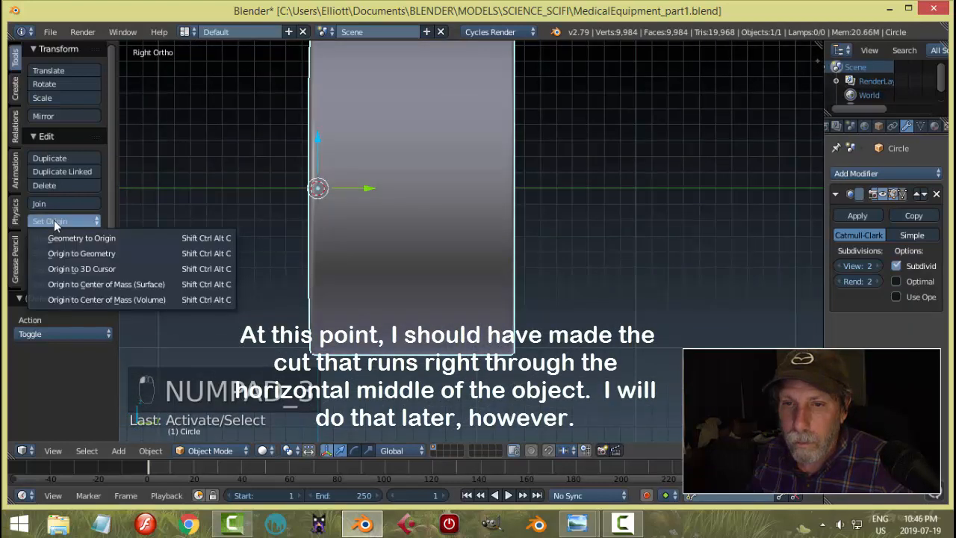
click(77, 252)
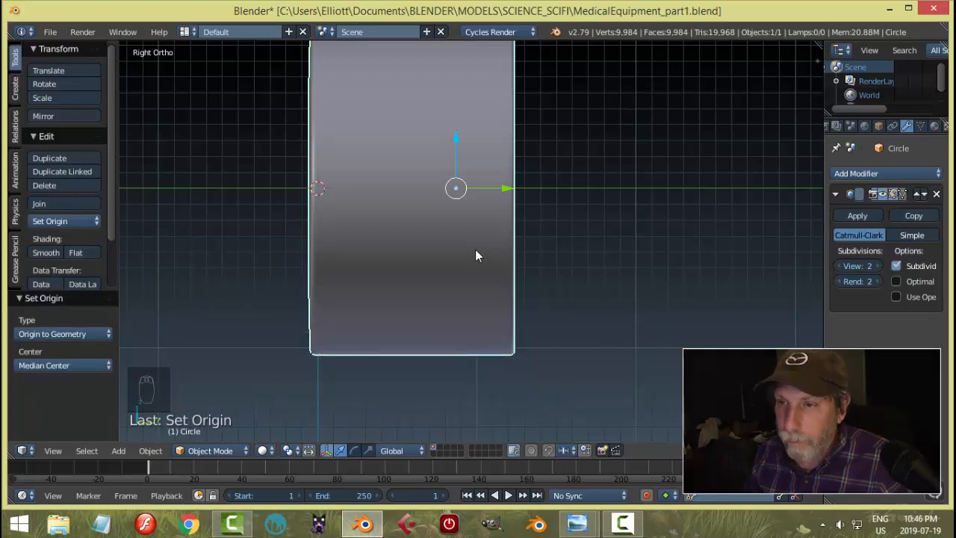
- Select the lengthwise edge loop at the ring's mid-height and snap the 3D cursor to it
key(Escape)
key(Tab)
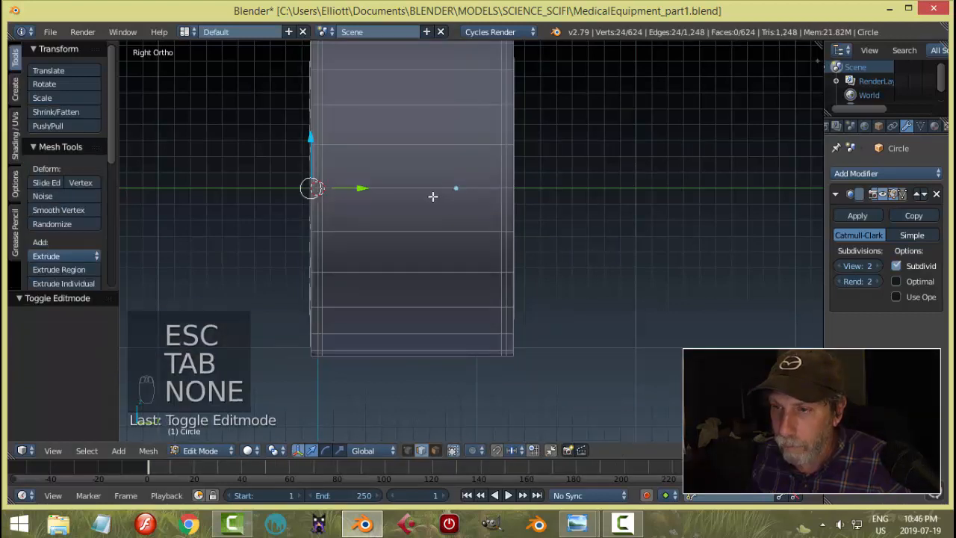
key(a)
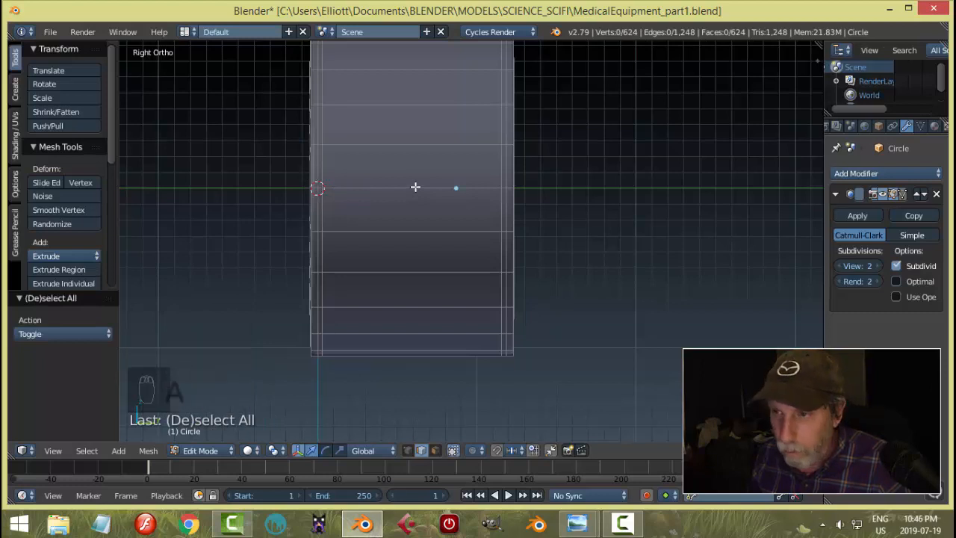
alt+right_click(415, 187)
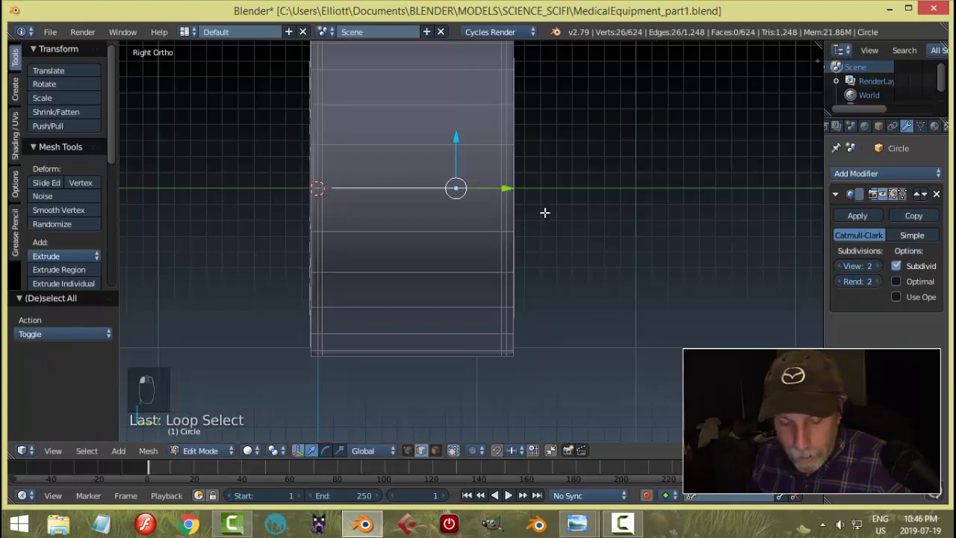
key(shift+s)
click(588, 229)
key(a)
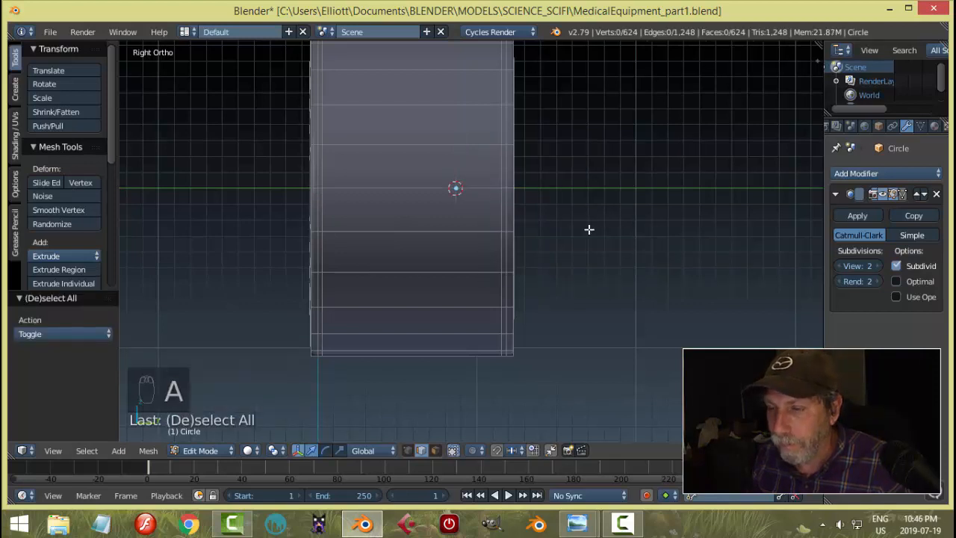
- Snap the 3D cursor to the single long edge at mid-height on the ring's outer side
right_click(382, 184)
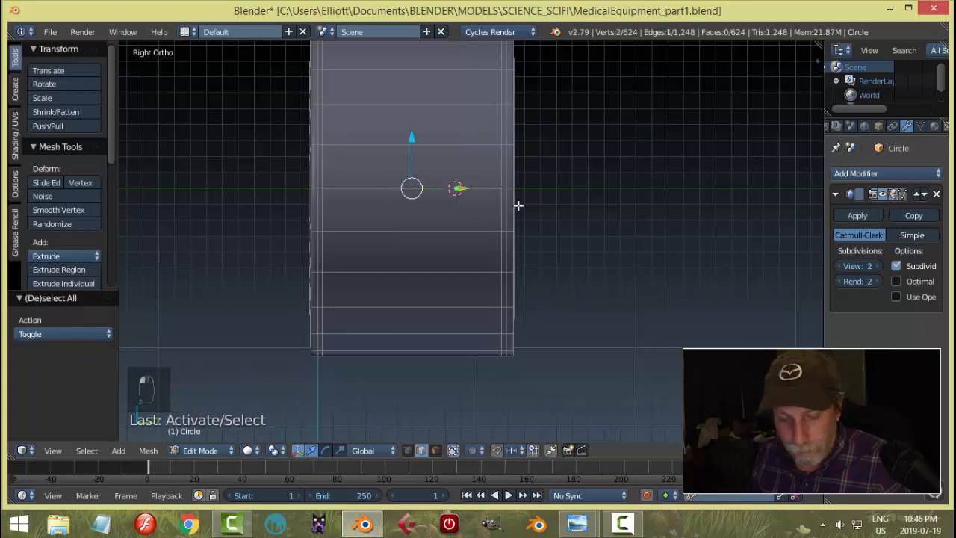
key(shift+s)
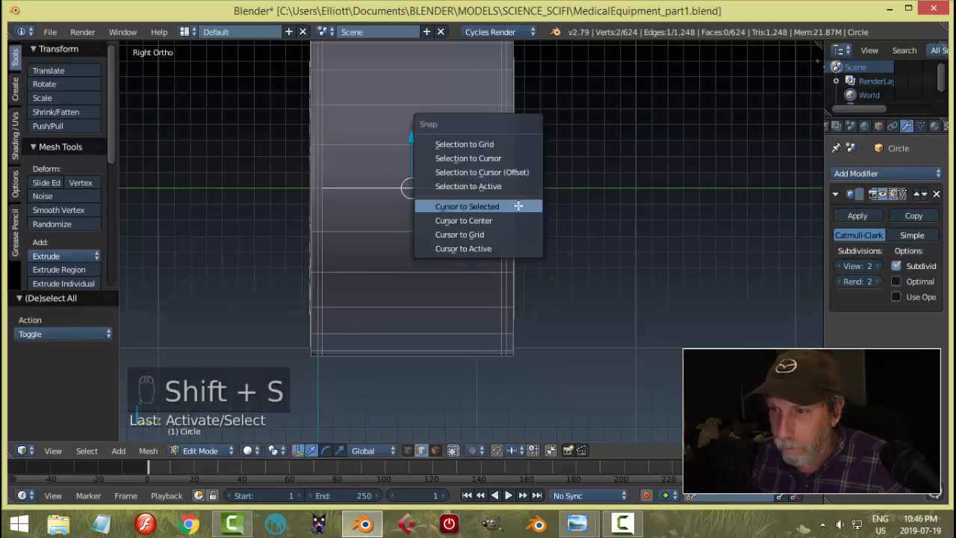
click(520, 205)
key(Tab)
- Add a plane at the 3D cursor and rotate it 90 degrees about the Y axis
mouse_move(530, 203)
middle_down()
mouse_move(540, 216)
mouse_move(461, 217)
mouse_move(526, 220)
middle_up()
key(shift+a)
mouse_move(462, 216)
click(529, 216)
scroll(527, 220, up, 2)
text(r)
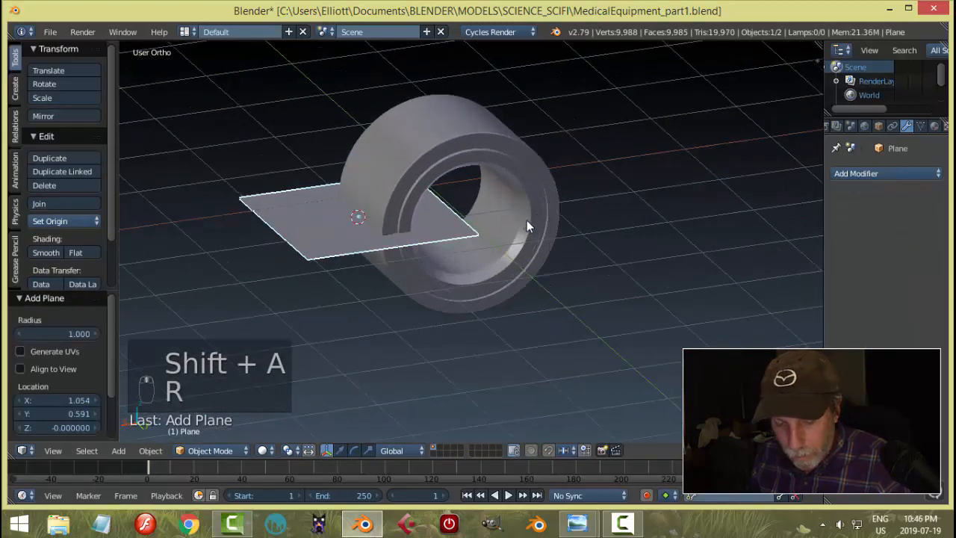
text(y90)
key(Return)
- Scale the plane's geometry to about 0.435, compare it with the reference image, and stretch it about 1.324 along Y
key(Tab)
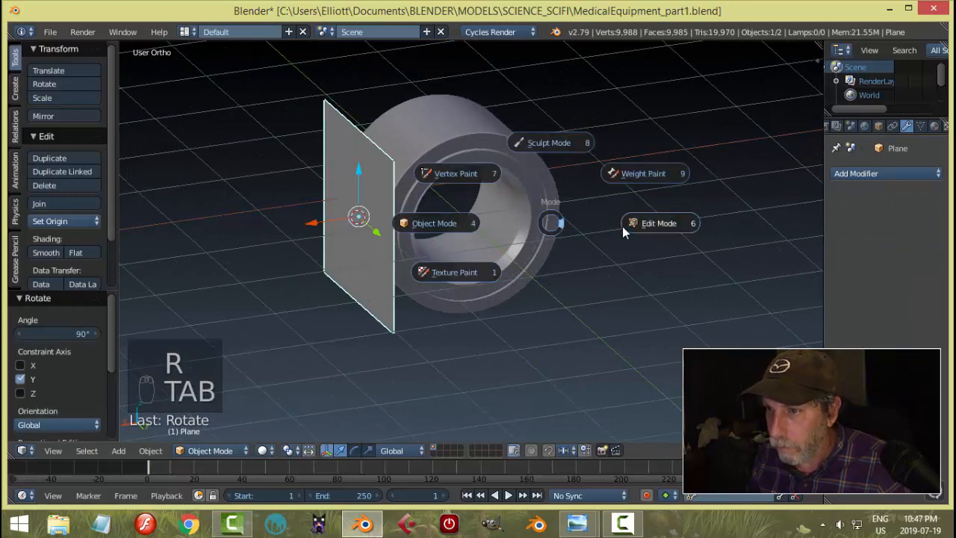
key(s)
click(487, 233)
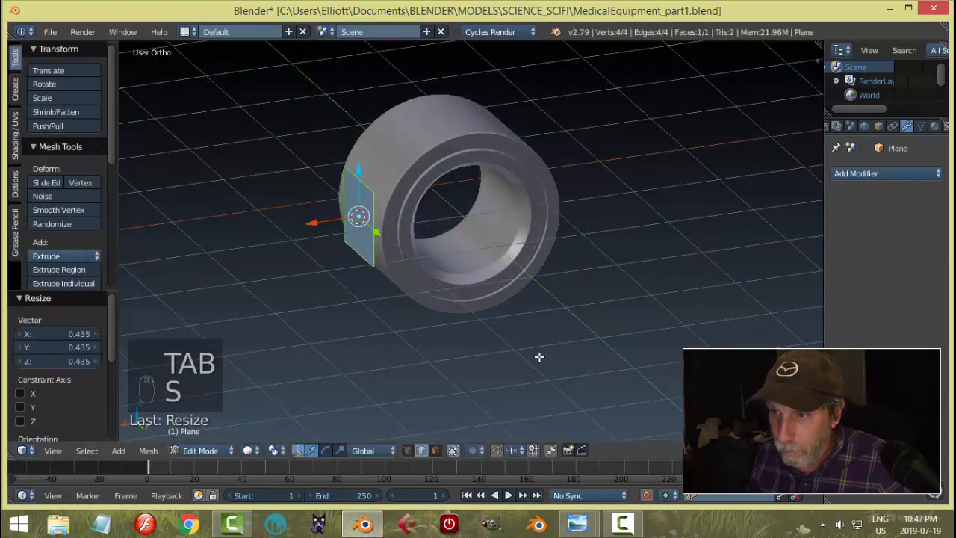
mouse_move(576, 523)
click(494, 457)
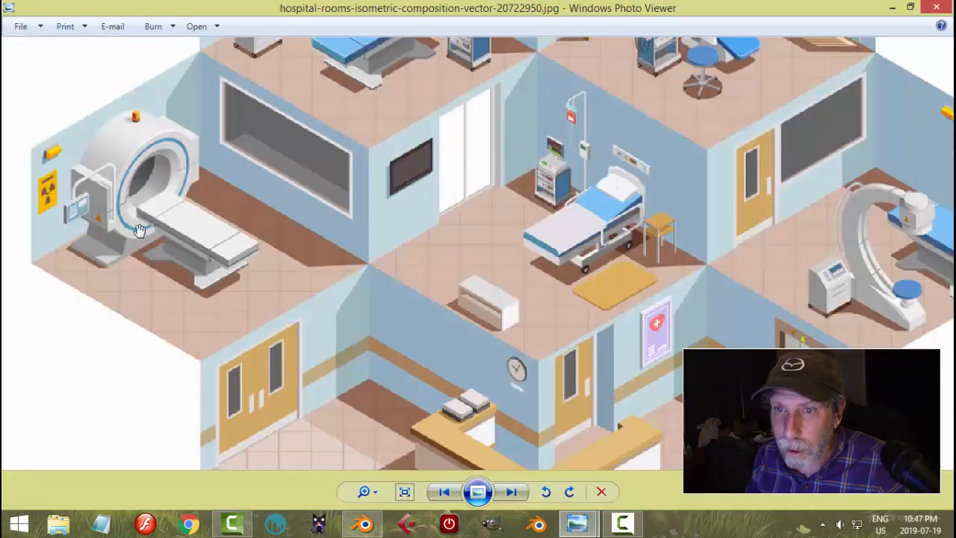
click(364, 524)
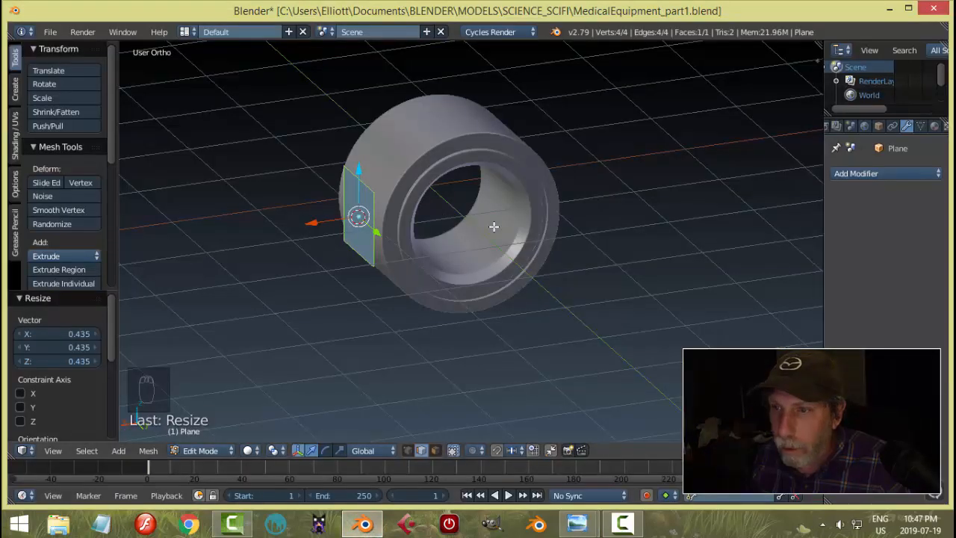
middle_drag(495, 229, 364, 223)
key(s)
key(y)
click(574, 266)
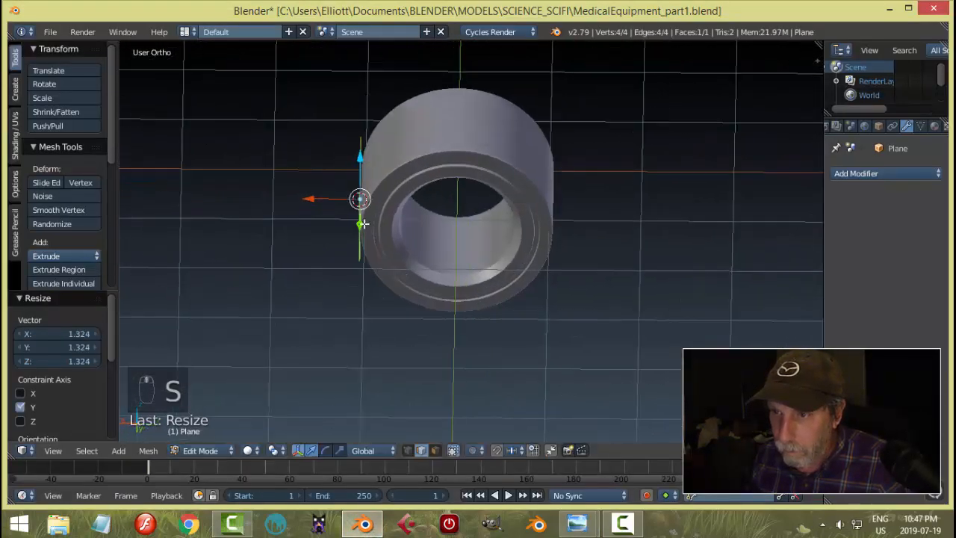
- Extrude the plane about 0.24 away from the ring to form a box
key(e)
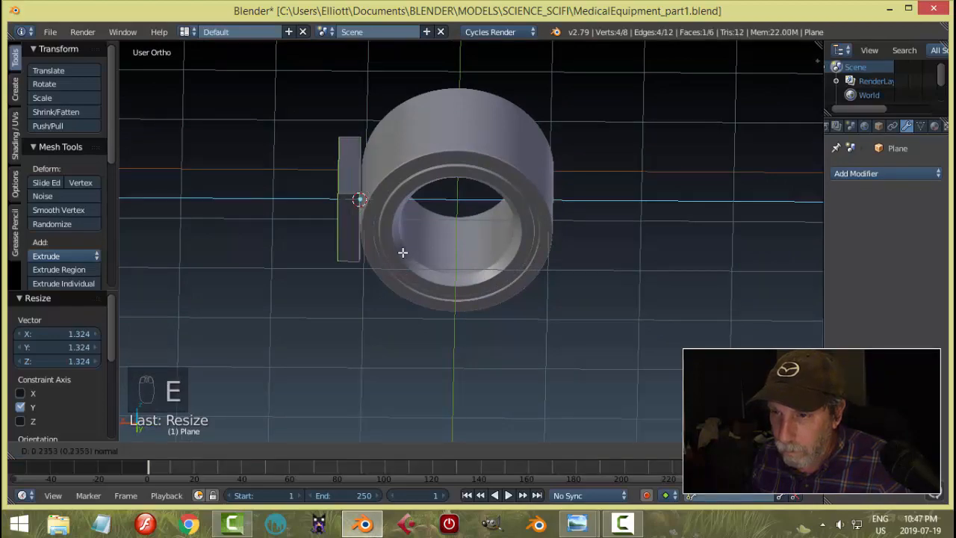
click(403, 253)
middle_drag(434, 239, 389, 205)
- Move the whole box along X so that it sinks partly into the ring's side
key(a)
key(a)
scroll(346, 214, up, 2)
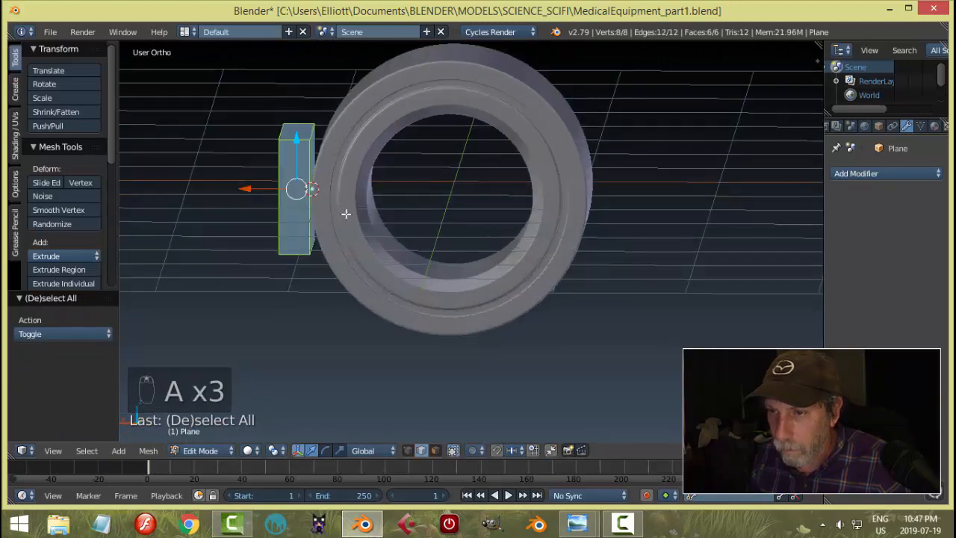
drag(239, 189, 258, 192)
key(a)
- Select the box's outer face and move it slightly outward along X to thicken the box
middle_drag(309, 190, 342, 248)
key(ctrl+Tab)
click(331, 215)
right_click(332, 222)
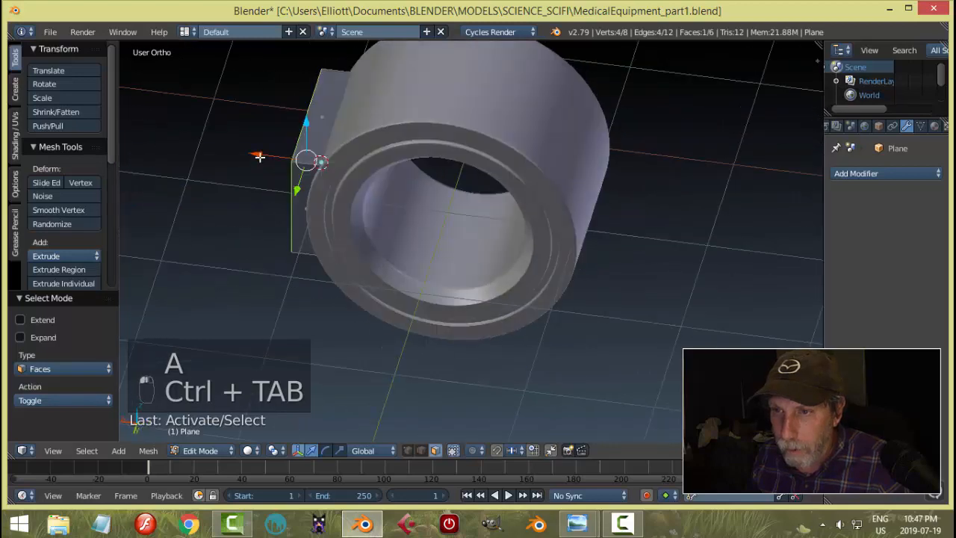
drag(260, 157, 253, 156)
key(a)
scroll(476, 226, down, 2)
middle_drag(476, 227, 508, 199)
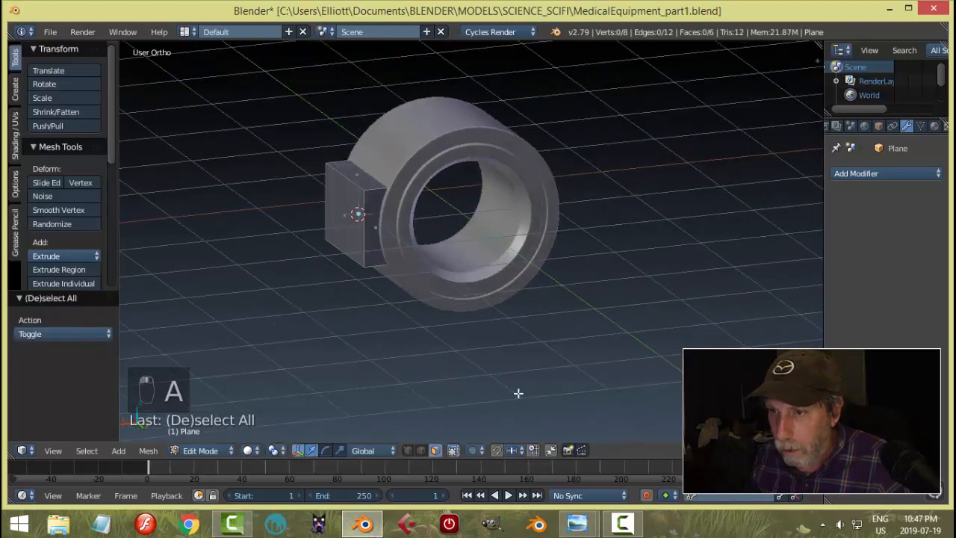
- Compare the box on the ring's side with the scanner's side unit in the reference image
mouse_move(577, 524)
click(501, 465)
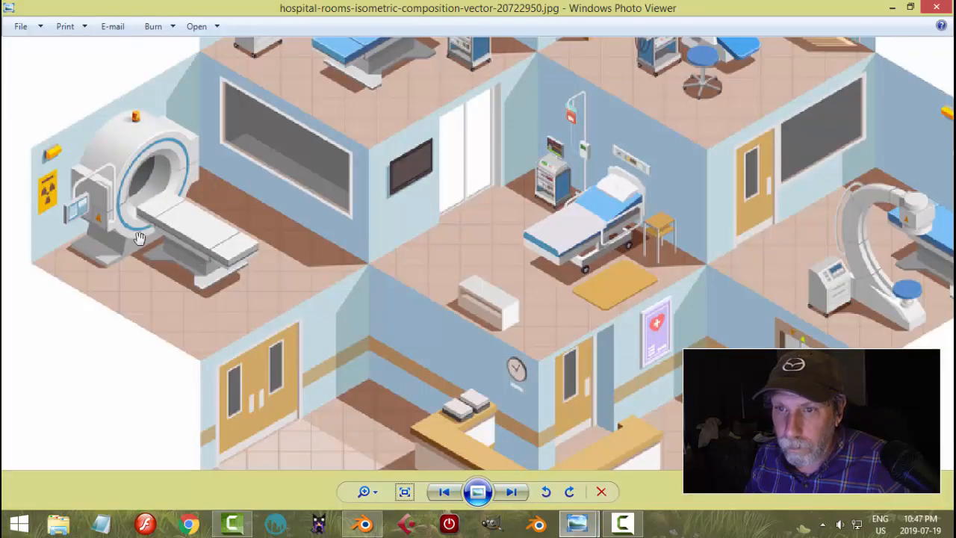
click(364, 525)
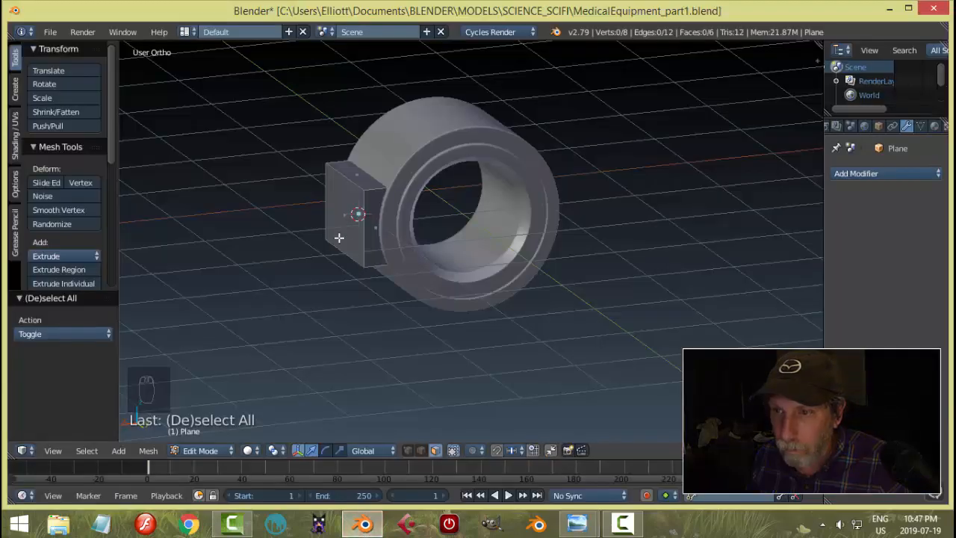
scroll(443, 248, up, 1)
scroll(393, 277, up, 1)
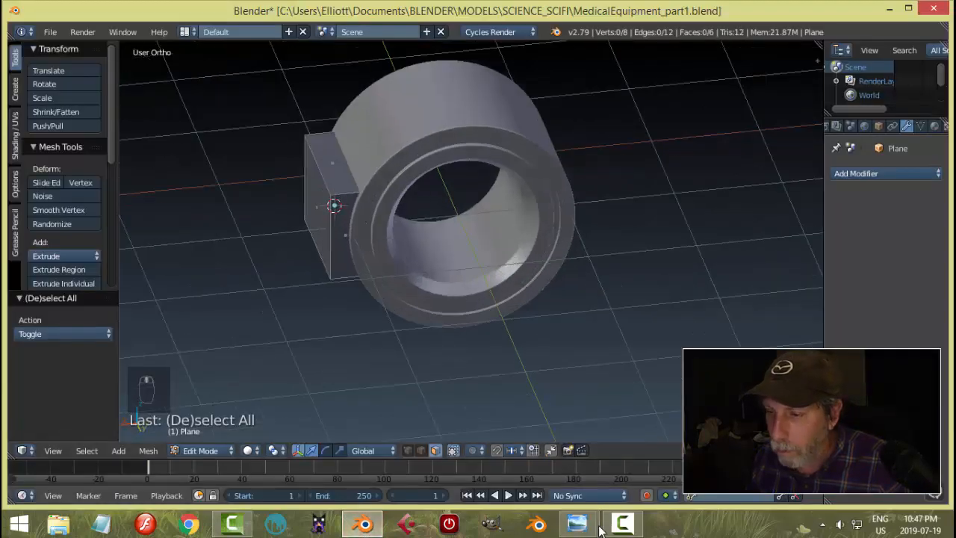
mouse_move(582, 518)
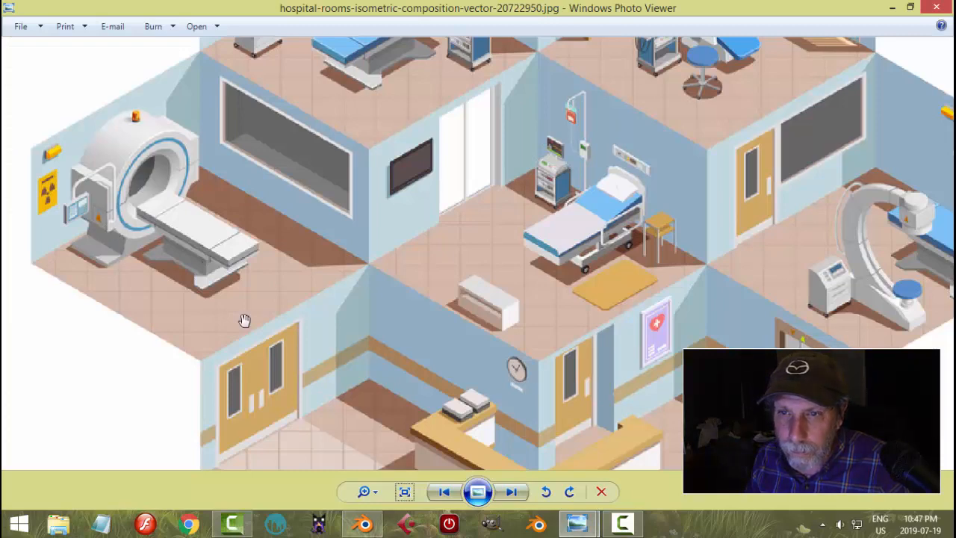
click(364, 525)
middle_drag(448, 254, 487, 262)
- Add a Bevel modifier to the box in Object Mode with 2 segments and a width of 0.0180
key(a)
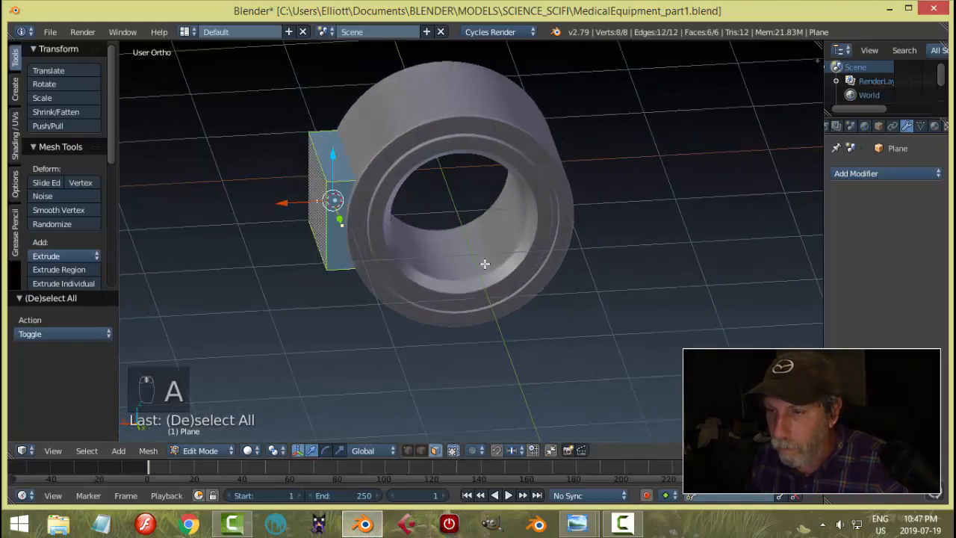
key(Tab)
click(397, 264)
middle_drag(396, 264, 623, 224)
scroll(506, 244, up, 2)
click(854, 175)
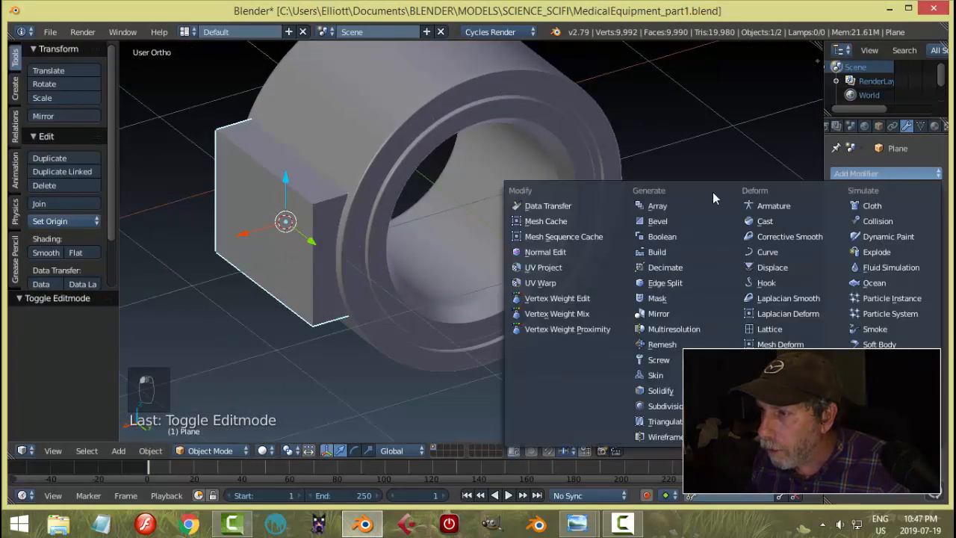
click(697, 220)
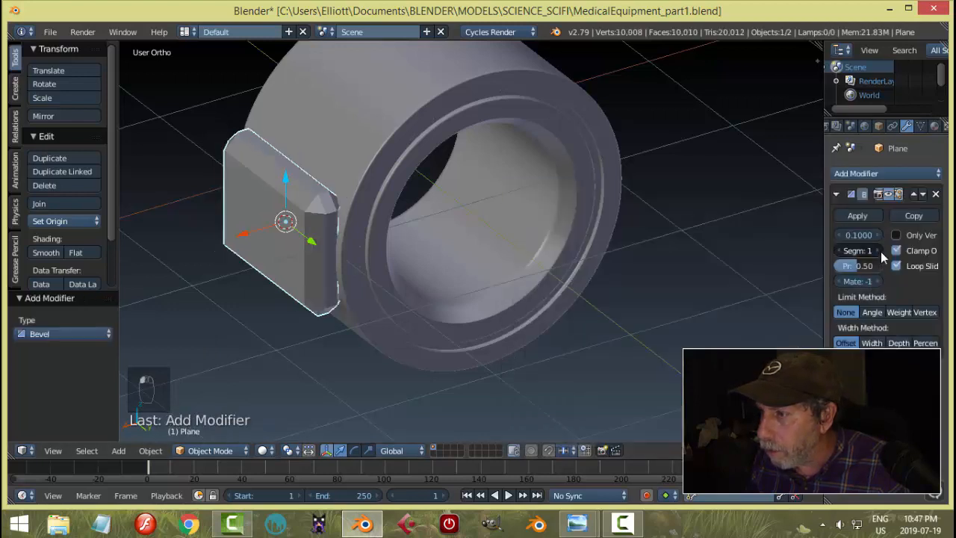
click(880, 251)
drag(859, 234, 813, 235)
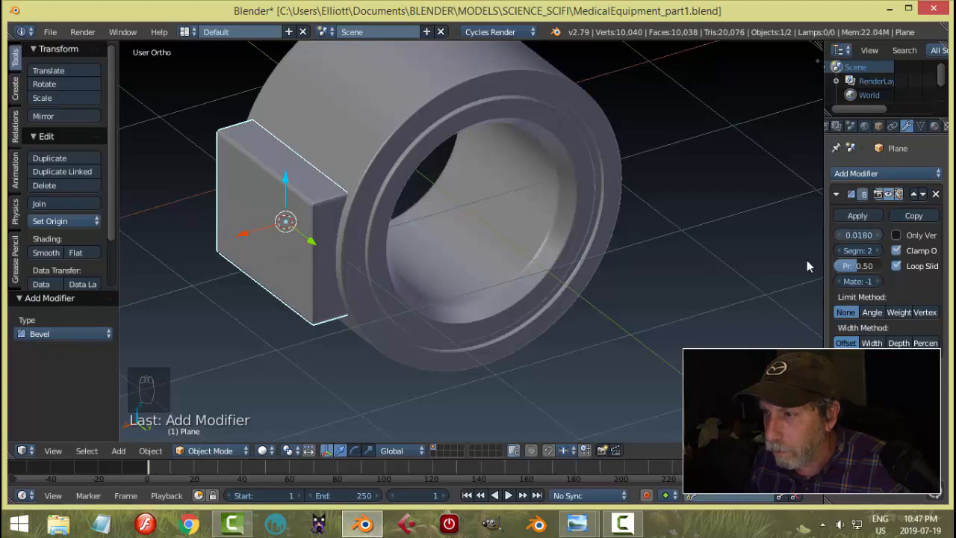
- Deselect everything, inspect the beveled box on the ring from several angles and compare it with the reference image
key(a)
scroll(530, 262, down, 4)
mouse_move(530, 262)
middle_down()
mouse_move(563, 211)
mouse_move(617, 175)
mouse_move(460, 285)
mouse_move(500, 257)
mouse_move(542, 269)
mouse_move(473, 305)
mouse_move(561, 257)
mouse_move(604, 261)
mouse_move(549, 291)
mouse_move(620, 306)
mouse_move(664, 258)
mouse_move(538, 271)
mouse_move(502, 247)
mouse_move(500, 273)
mouse_move(536, 264)
middle_up()
scroll(460, 285, up, 3)
scroll(499, 256, down, 2)
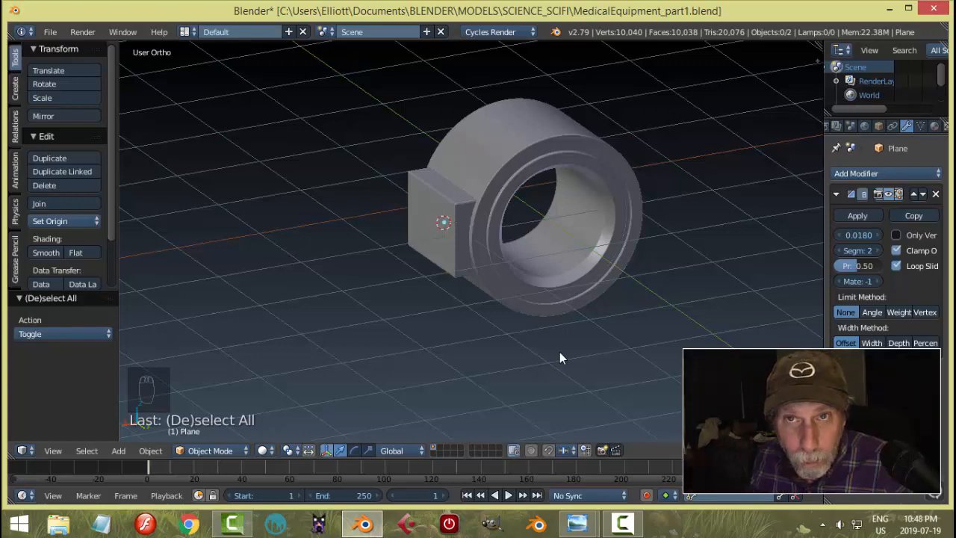
middle_drag(540, 324, 521, 333)
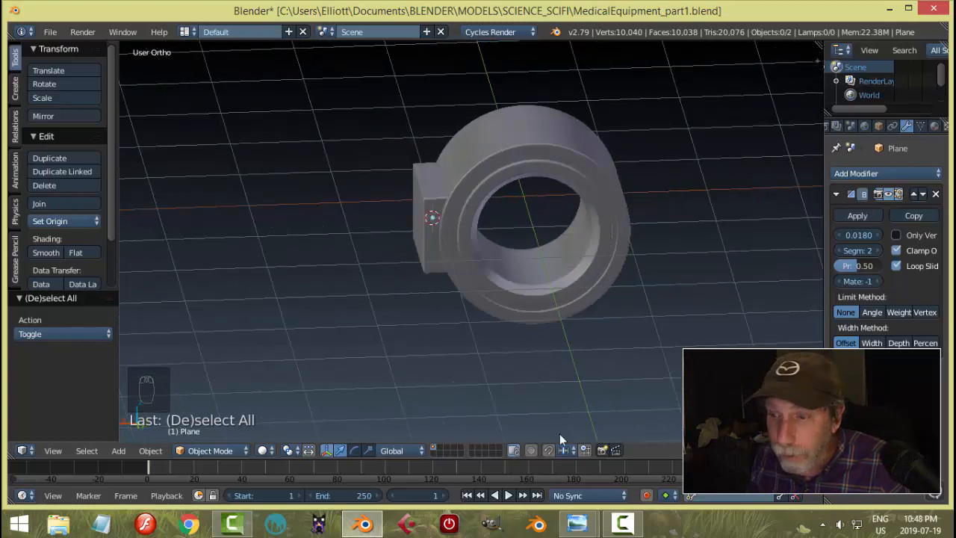
mouse_move(577, 523)
click(504, 448)
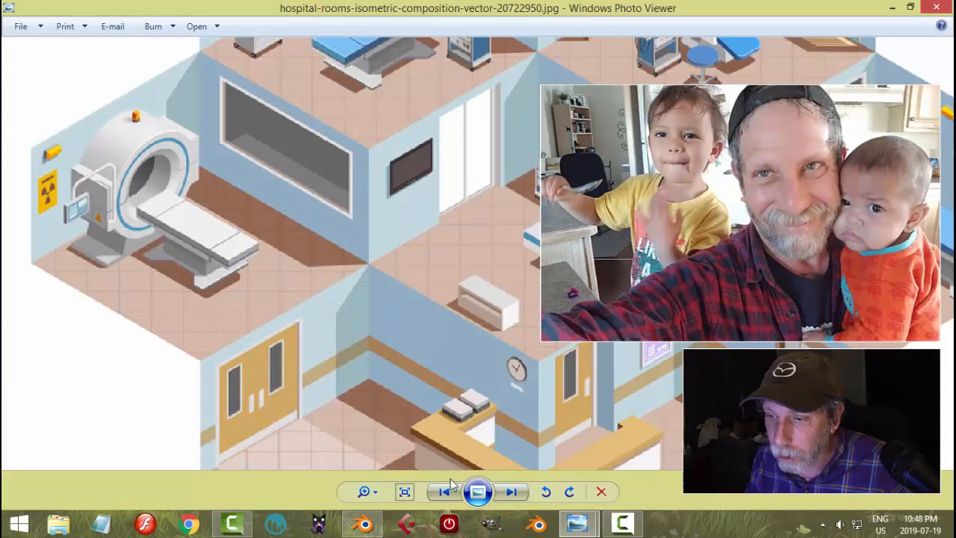
- Back in Blender, duplicate the side box's narrow front face in place and separate the copy into its own object
click(366, 525)
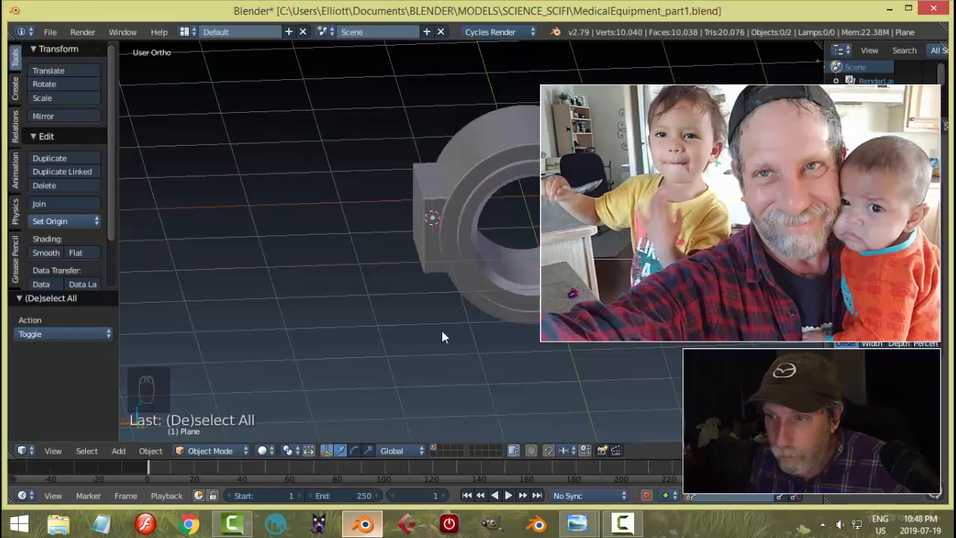
right_click(434, 242)
key(Tab)
scroll(446, 241, up, 3)
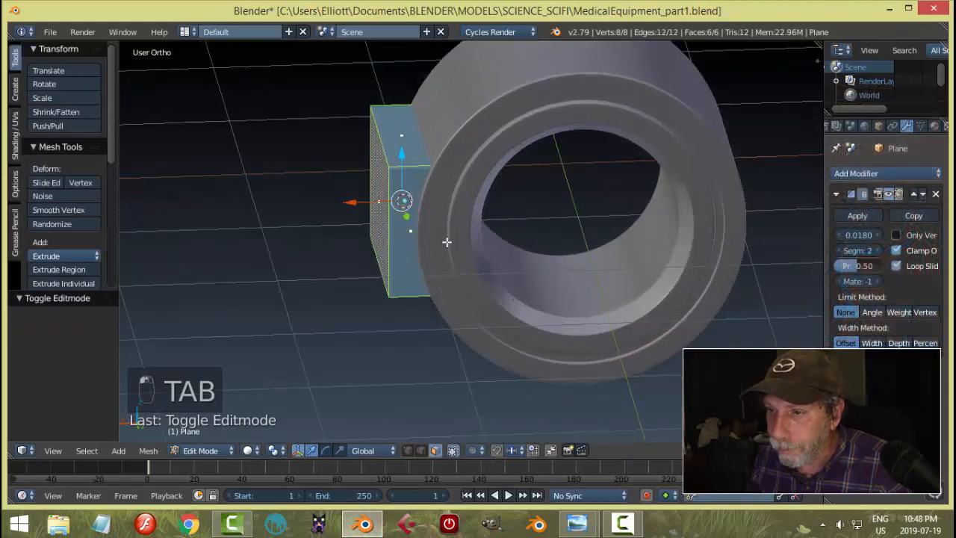
key(a)
key(a)
right_click(396, 233)
middle_drag(396, 233, 531, 255)
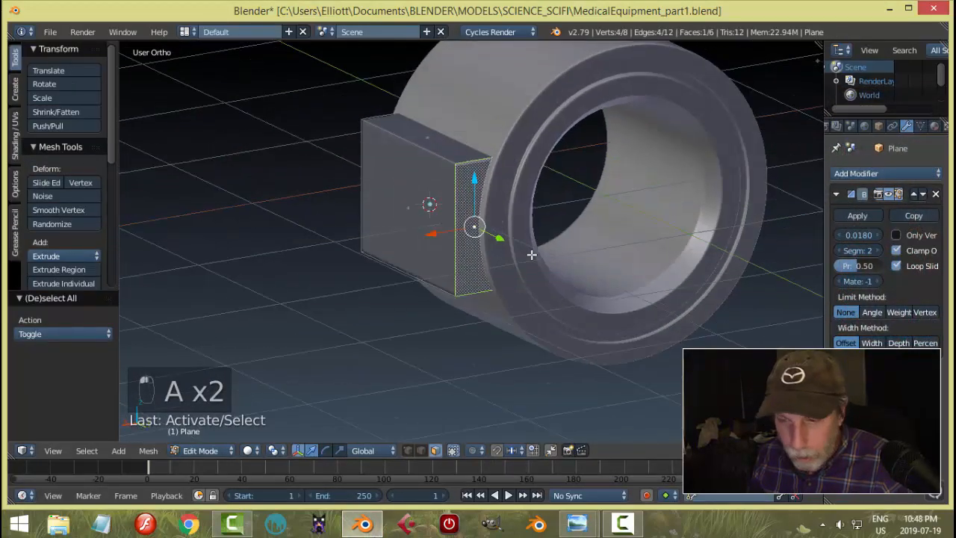
key(shift+d)
key(p)
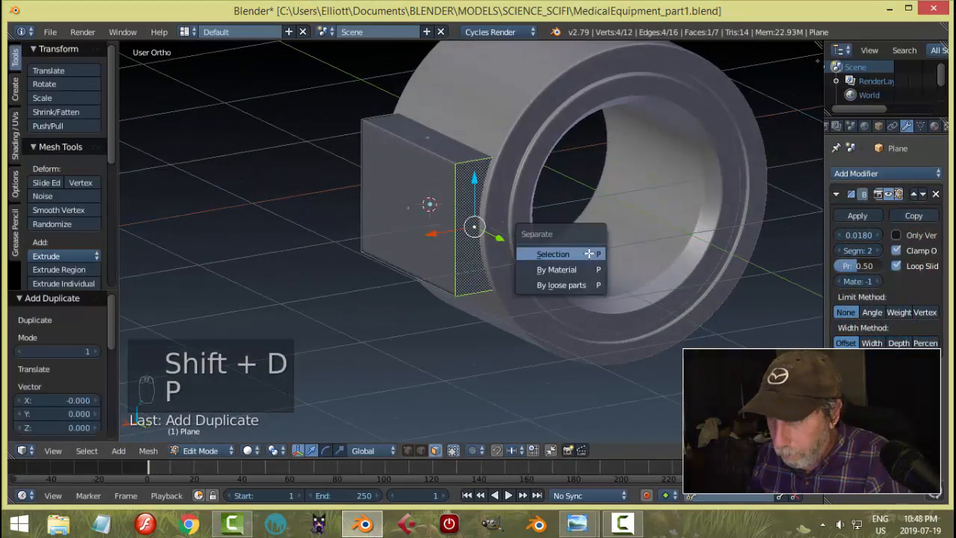
click(587, 254)
- Return to Object Mode, select the separated face and set its origin to its geometry
key(Tab)
click(495, 251)
right_click(473, 208)
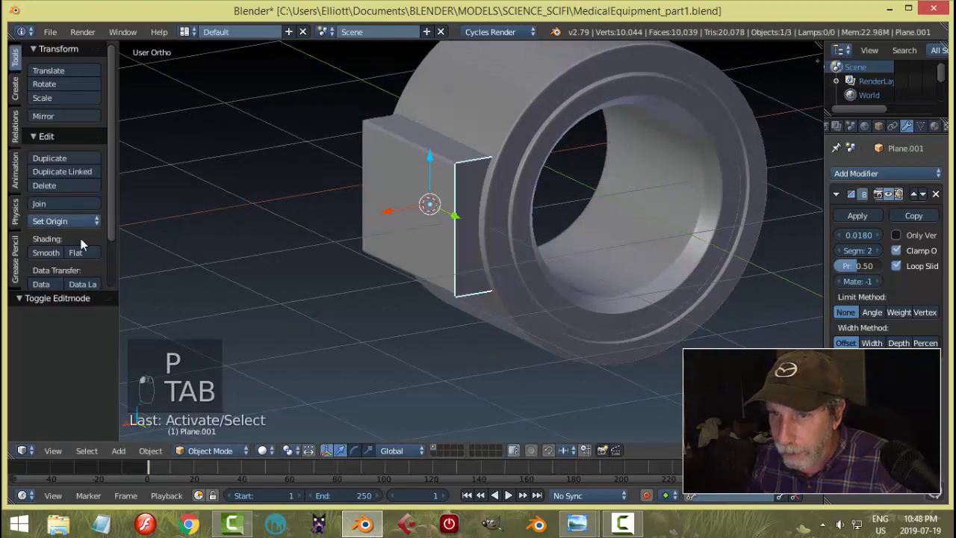
click(67, 221)
click(76, 251)
- Merge all vertices of the separated face at its center in Edit Mode, using vertex selection
key(Tab)
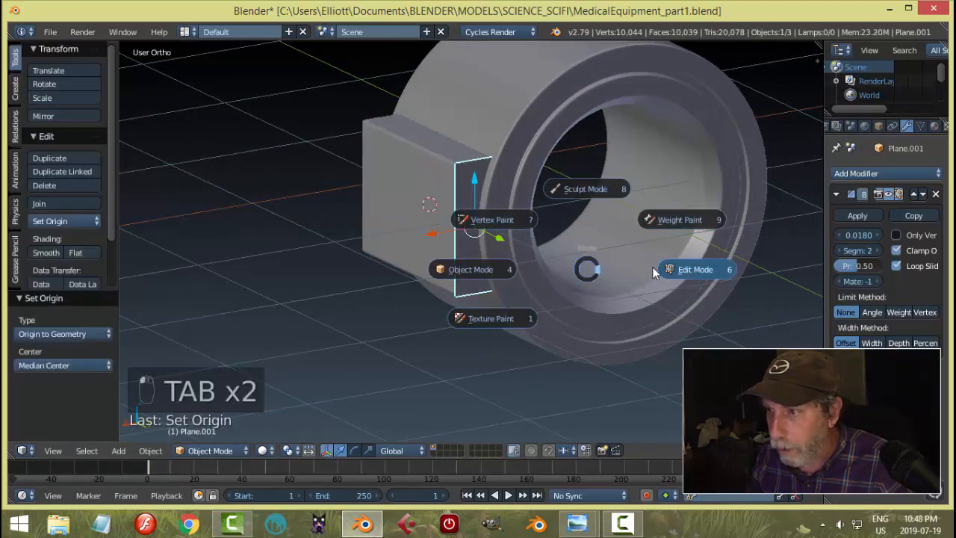
click(657, 268)
key(ctrl+Tab)
click(607, 227)
key(a)
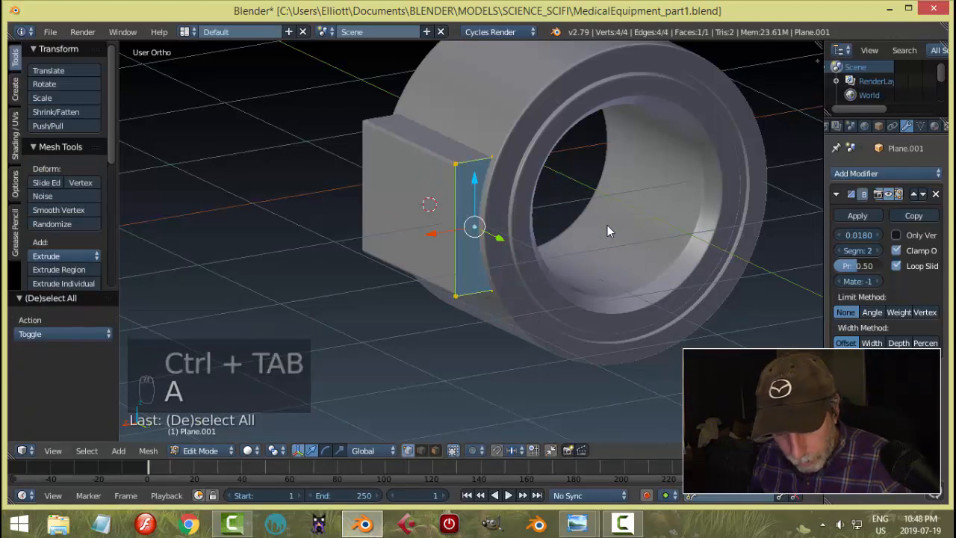
key(alt+m)
click(607, 226)
- Extrude the merged vertex about 0.276 along Y, straight out from the box's front side
middle_drag(607, 226, 653, 261)
key(e)
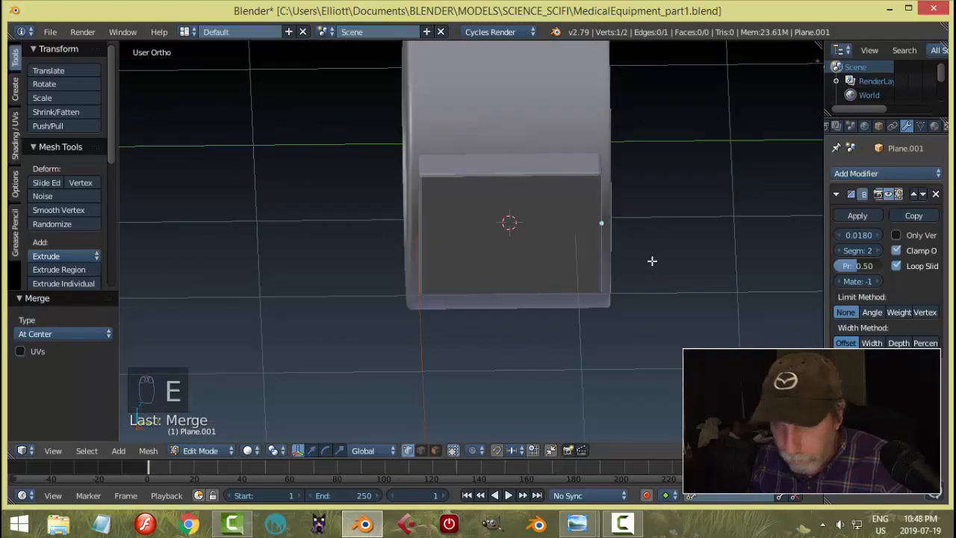
key(y)
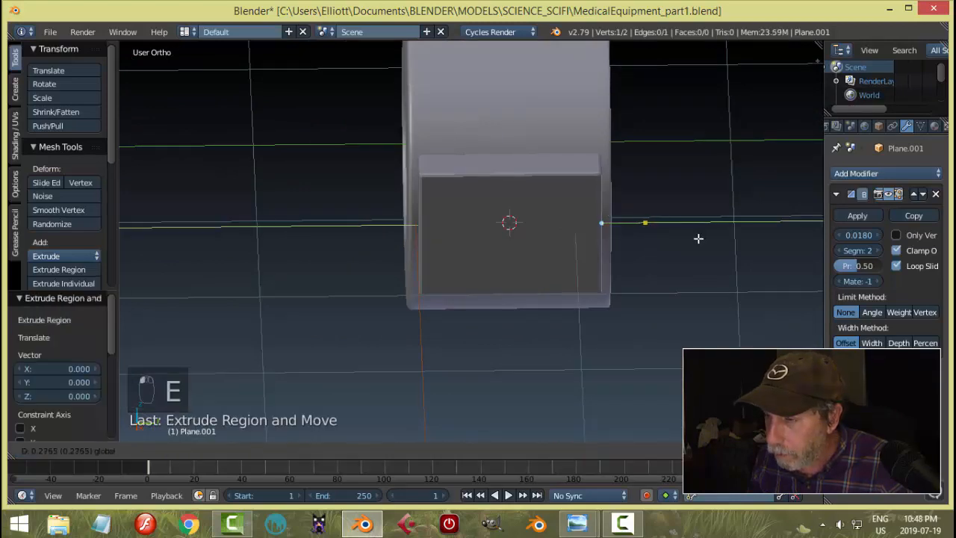
click(698, 239)
- Compare the extruded edge with the scanner's arm in the hospital reference image and move its end vertex about 0.093 back along Y
middle_drag(698, 238, 595, 254)
mouse_move(577, 523)
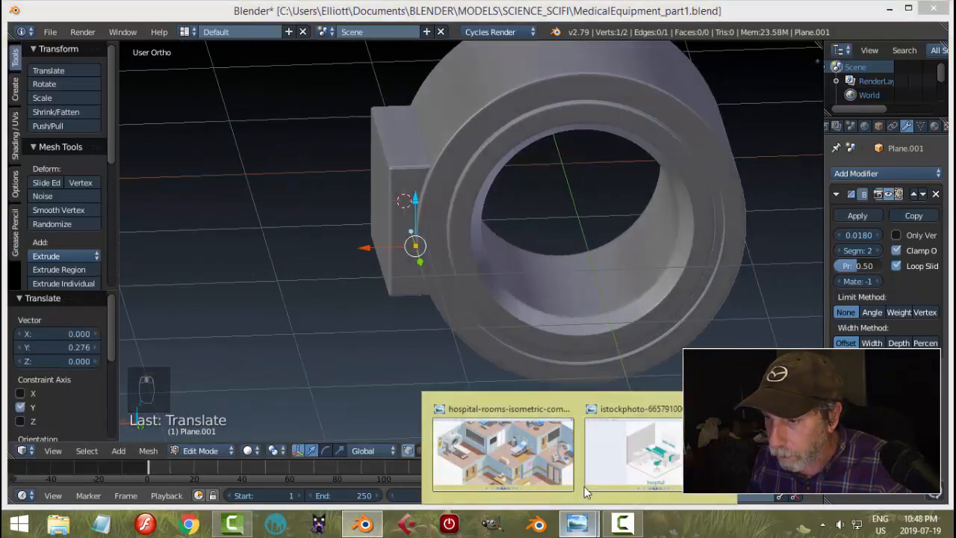
click(503, 452)
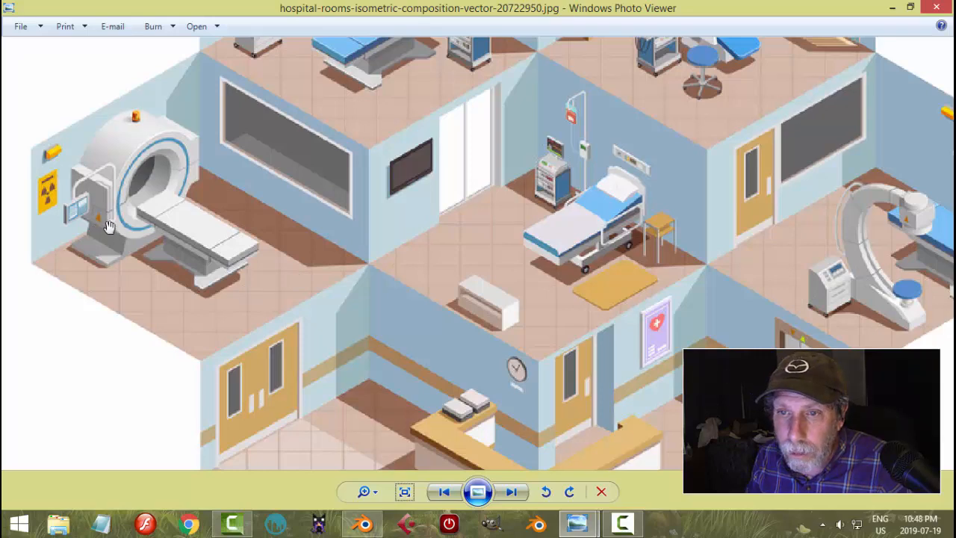
click(364, 523)
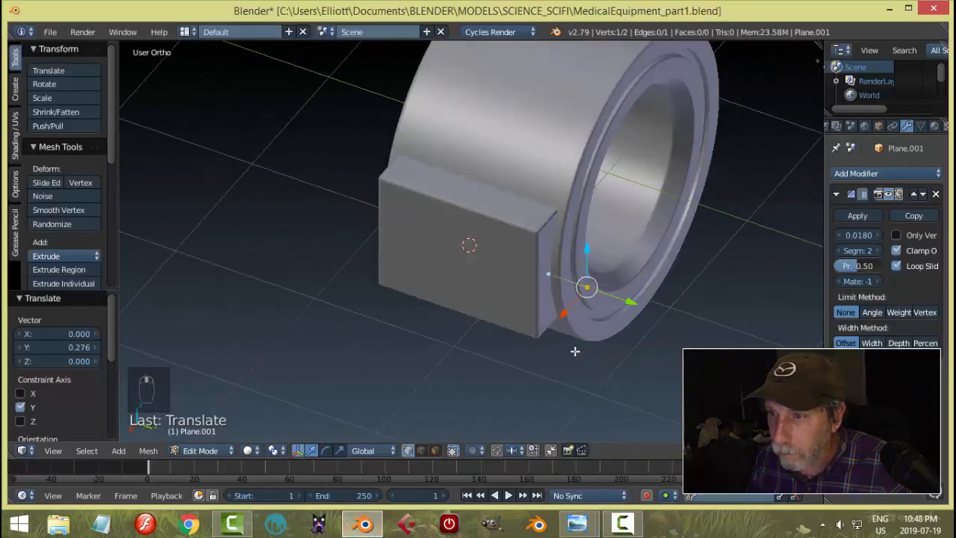
drag(634, 309, 621, 310)
- Extrude the end vertex again and raise the new vertex about 0.792 along Z
middle_drag(621, 310, 552, 312)
key(KP_1)
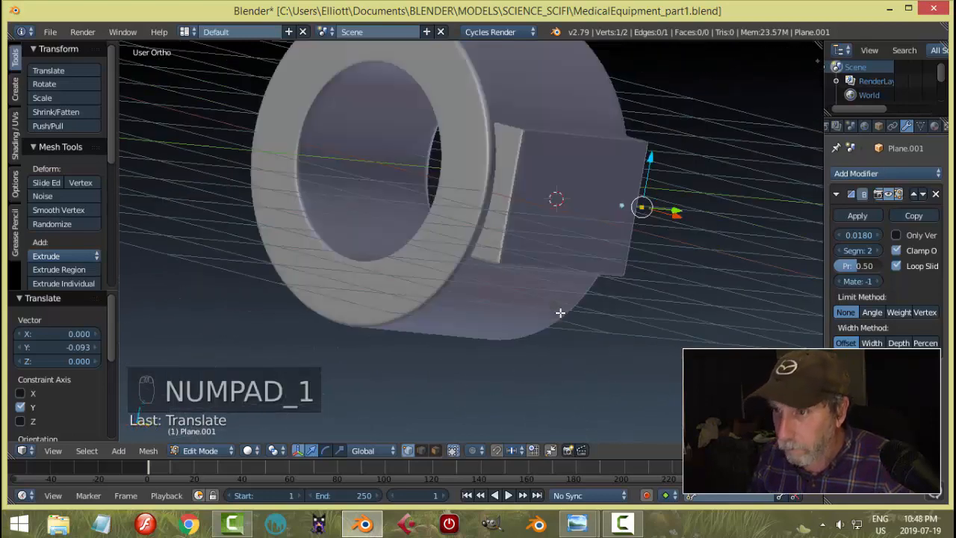
key(KP_3)
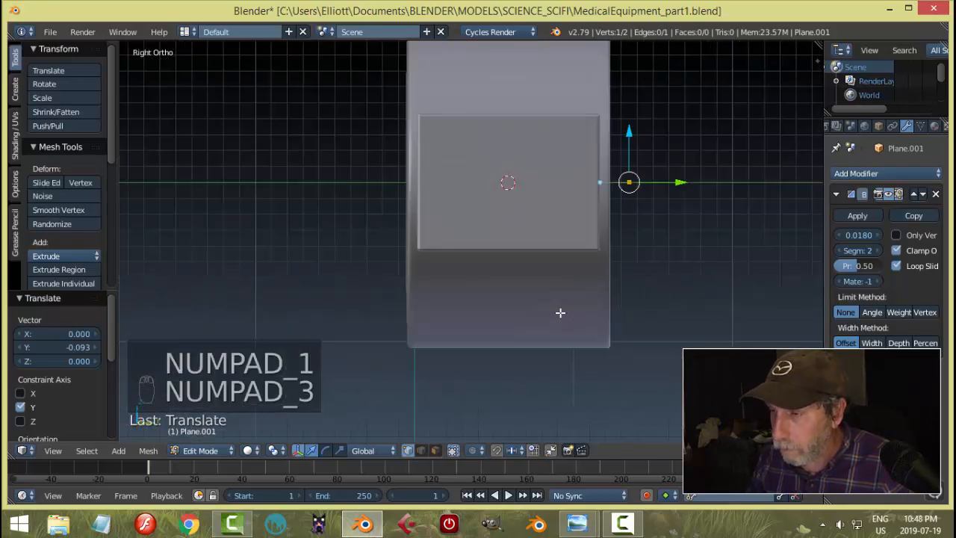
shift+middle_drag(732, 294, 604, 342)
key(e)
right_click(603, 342)
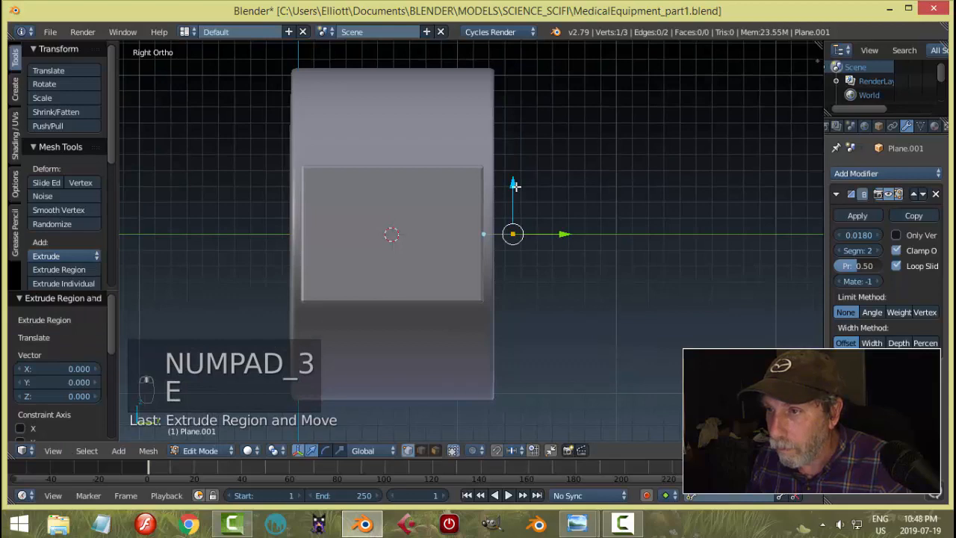
drag(515, 186, 515, 60)
- Check the arm's height against the reference image and raise the top vertex another 0.075 along Z
mouse_move(577, 523)
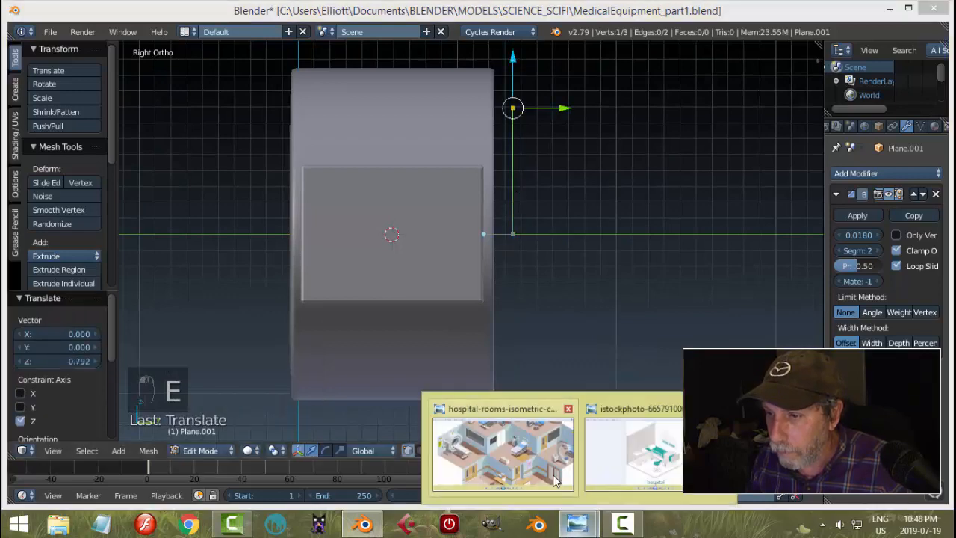
click(554, 481)
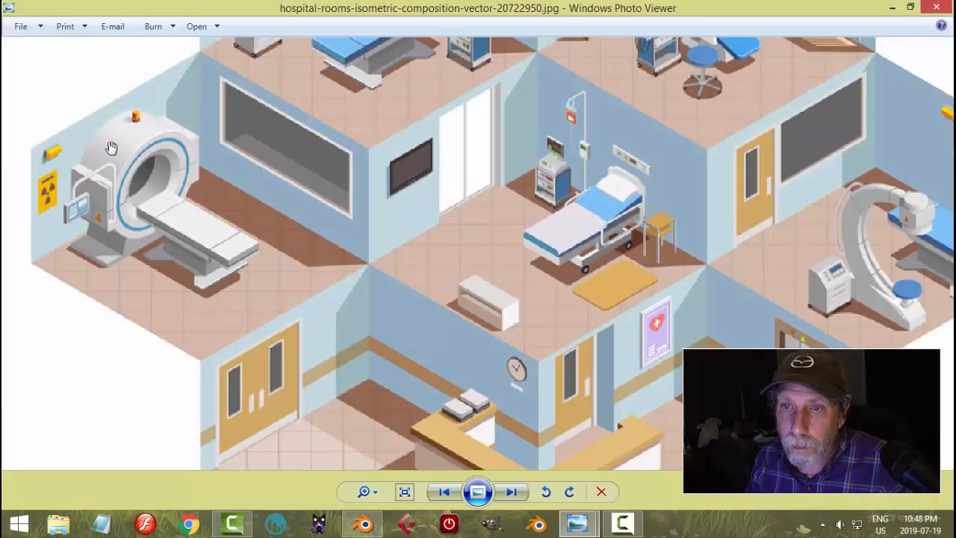
click(364, 522)
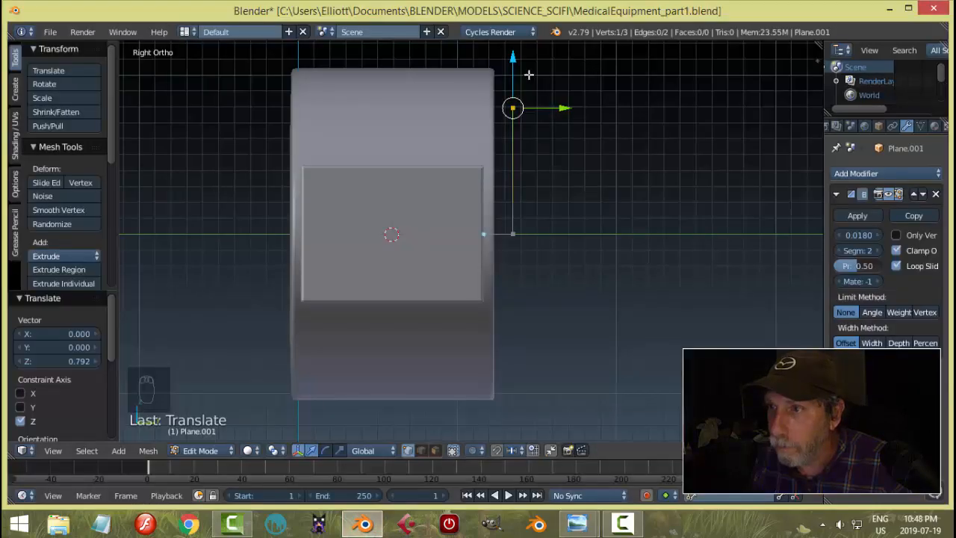
drag(513, 57, 513, 48)
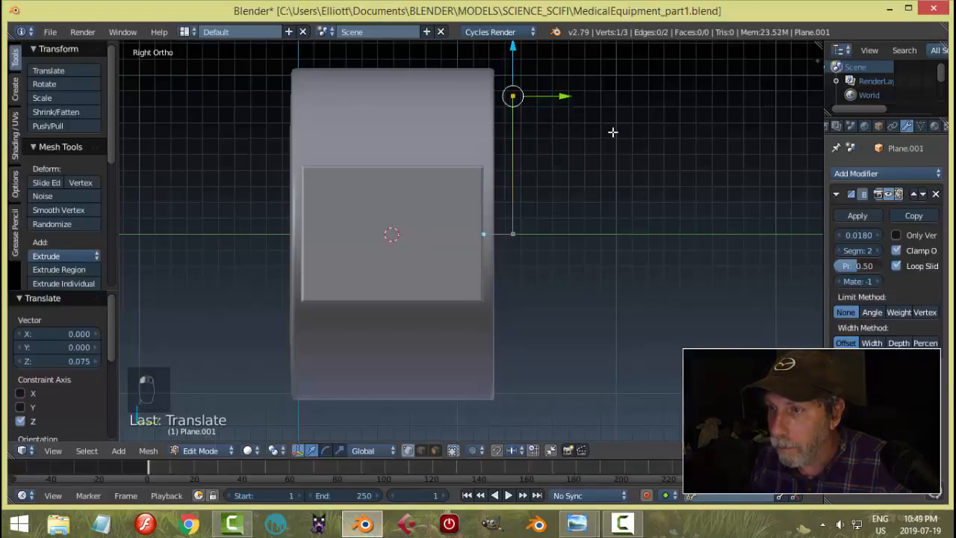
- Extrude the top vertex about 0.638 along X, horizontally away from the ring
middle_drag(612, 133, 627, 153)
key(KP_1)
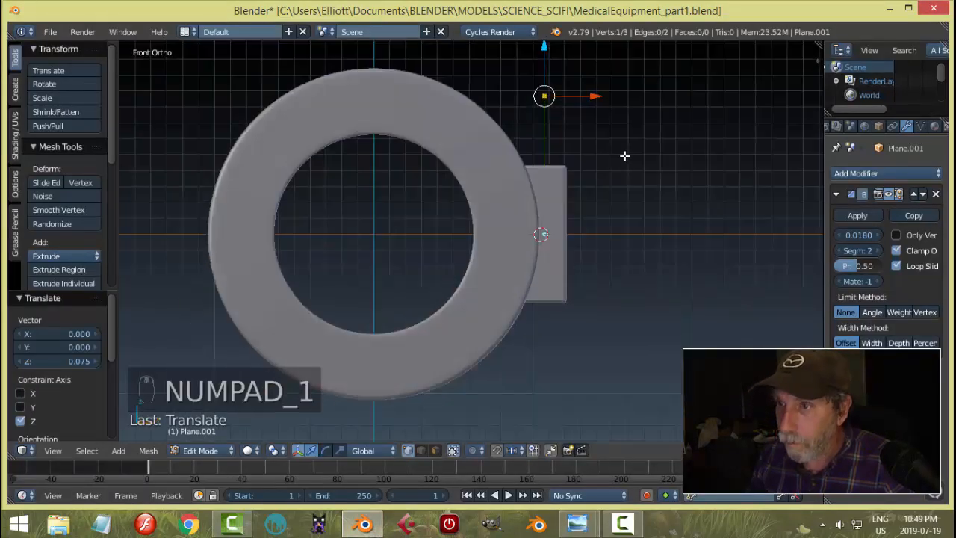
key(ctrl+KP_1)
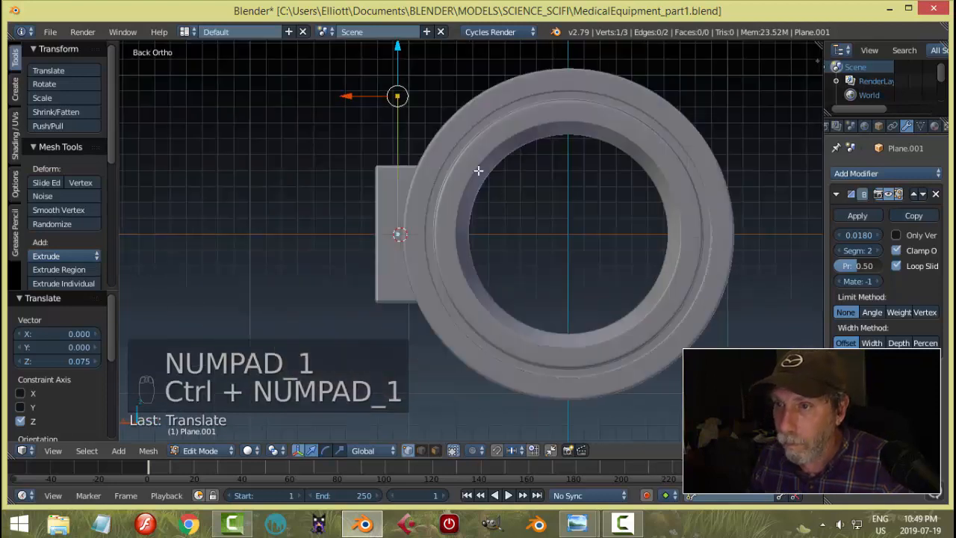
key(e)
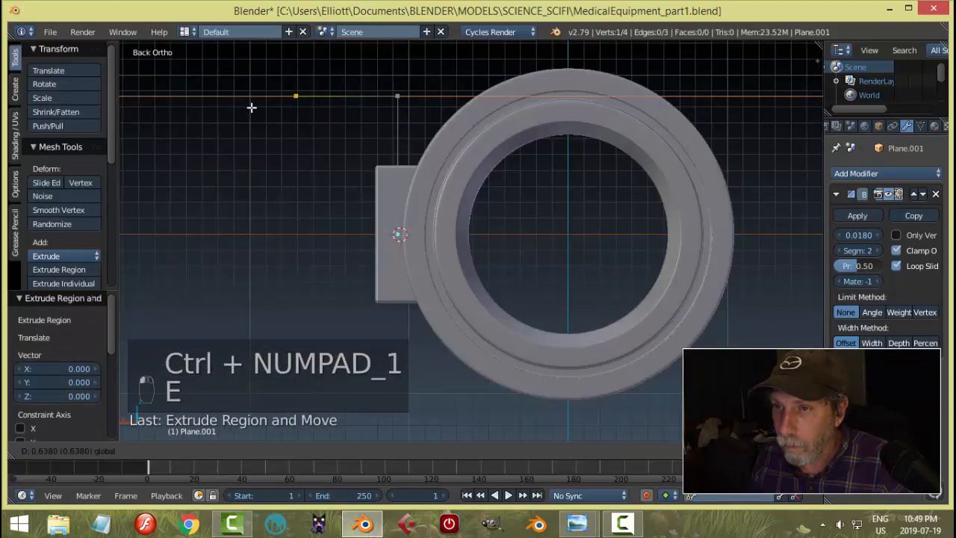
click(251, 108)
- Compare the arm's reach with the reference image and move its outer end vertex slightly farther out along X
click(576, 525)
click(502, 448)
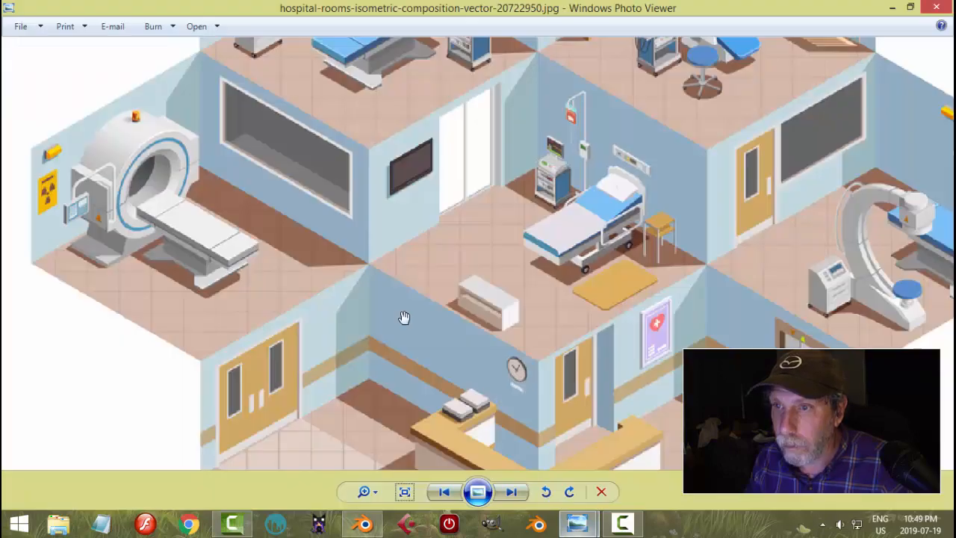
click(356, 519)
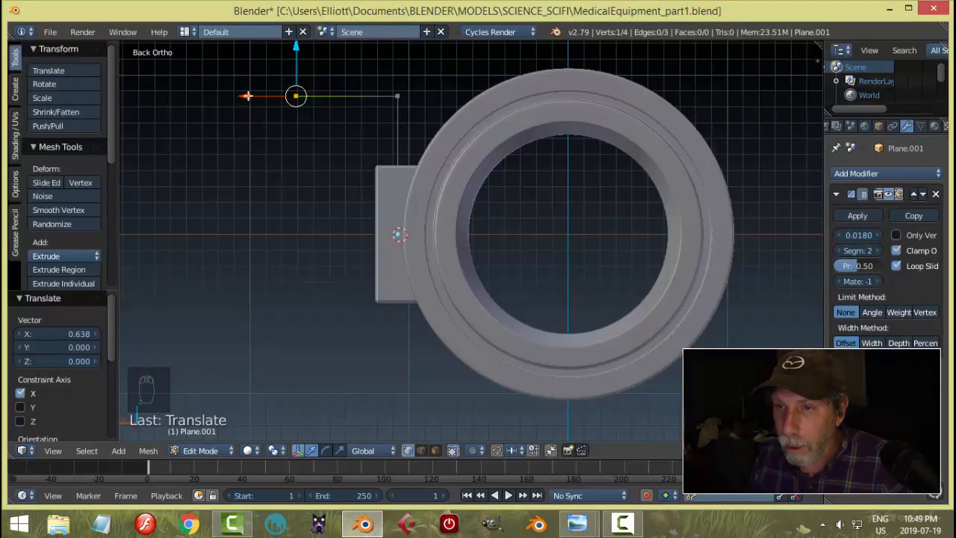
drag(247, 96, 226, 97)
- Extrude the outer end vertex down about 0.462 along Z and compare the arm outline with the reference image
key(e)
click(273, 160)
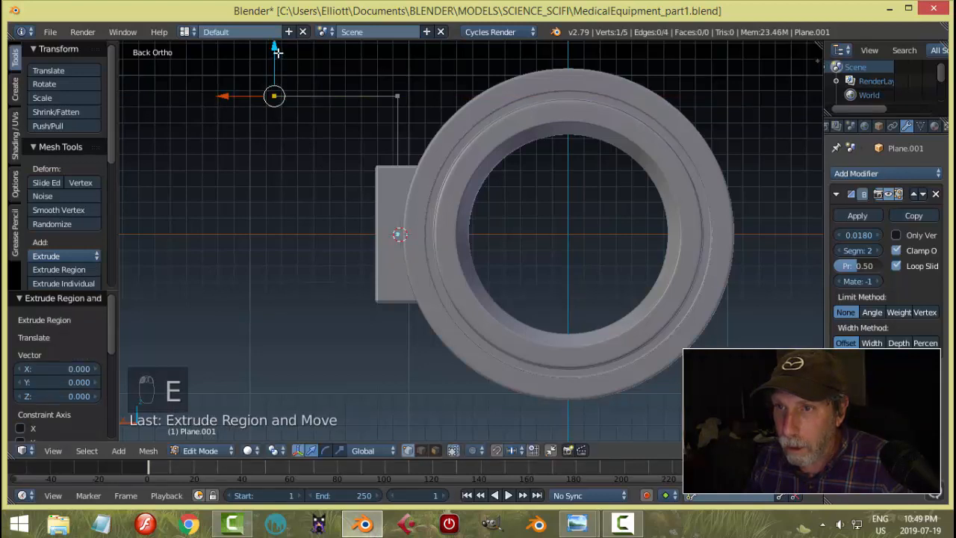
drag(277, 52, 275, 168)
mouse_move(576, 523)
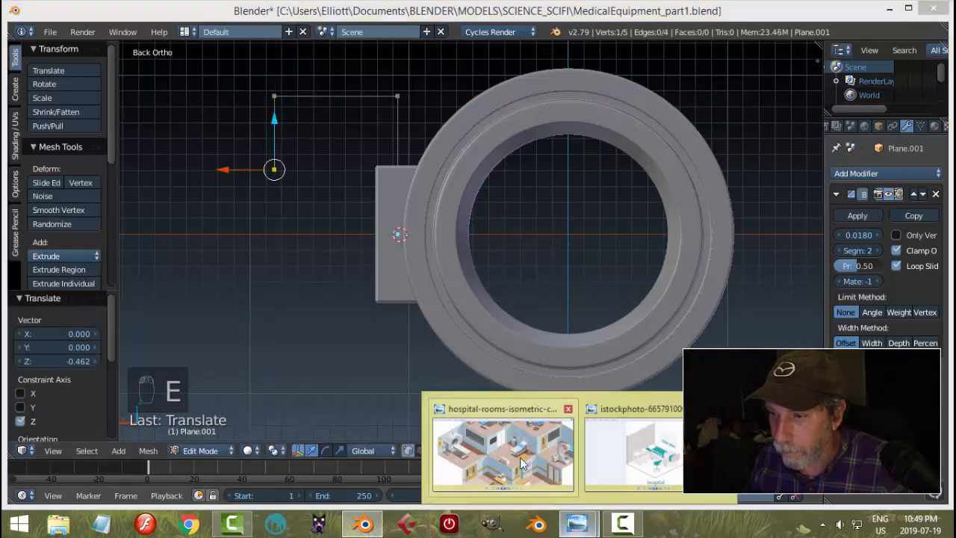
click(522, 463)
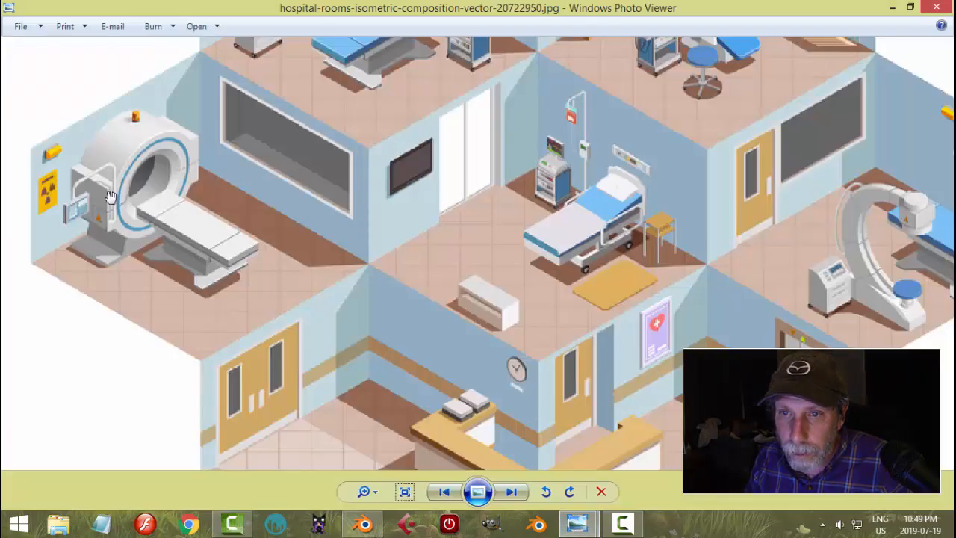
click(366, 527)
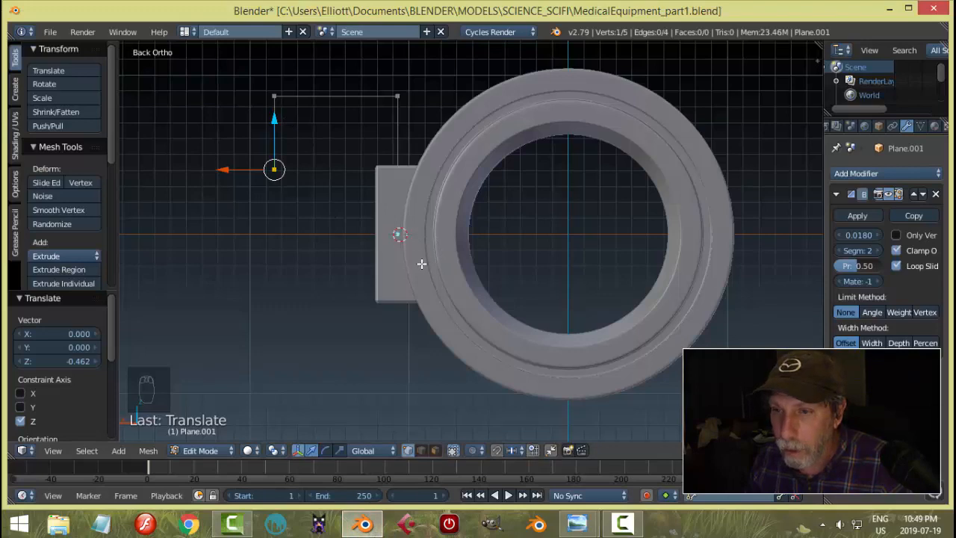
- Select the arm path's three corner vertices and round them with a vertex bevel of about 0.055 and 3 segments
key(a)
middle_drag(416, 256, 545, 304)
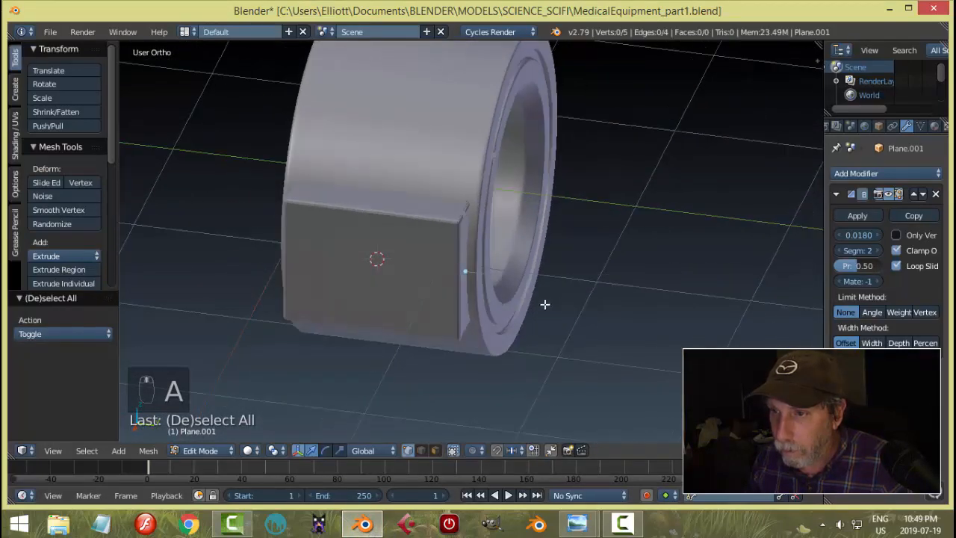
right_click(502, 272)
middle_drag(605, 302, 546, 262)
shift+right_click(445, 130)
shift+right_click(332, 161)
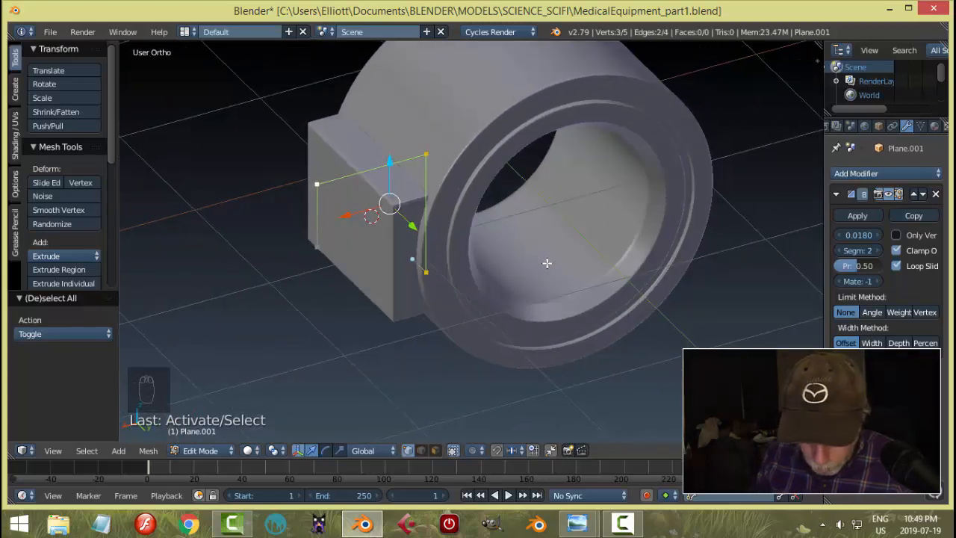
key(ctrl+shift+b)
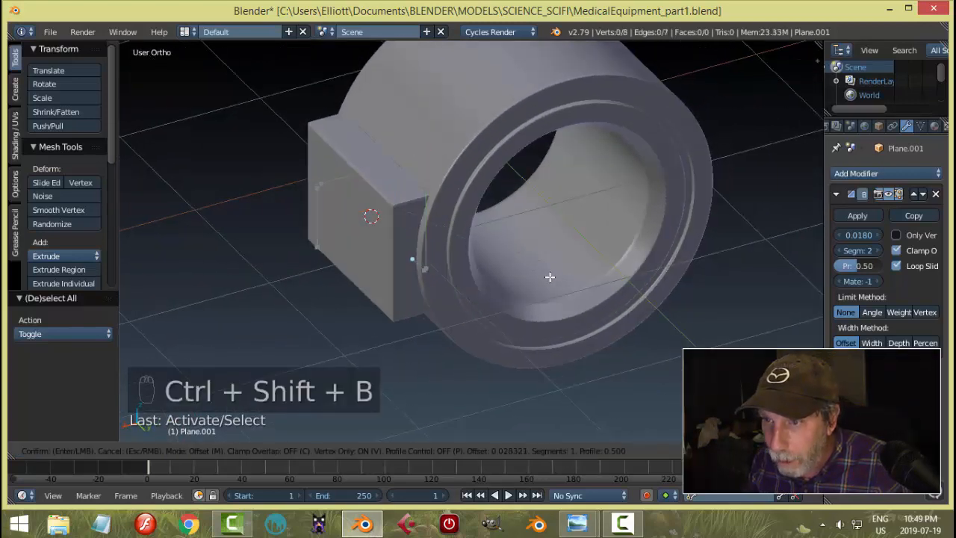
scroll(550, 284, up, 1)
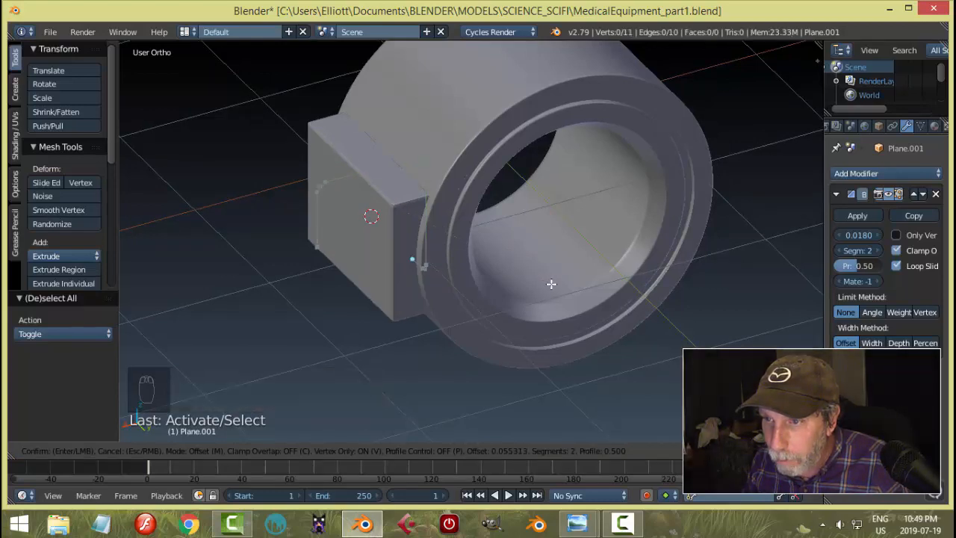
click(551, 283)
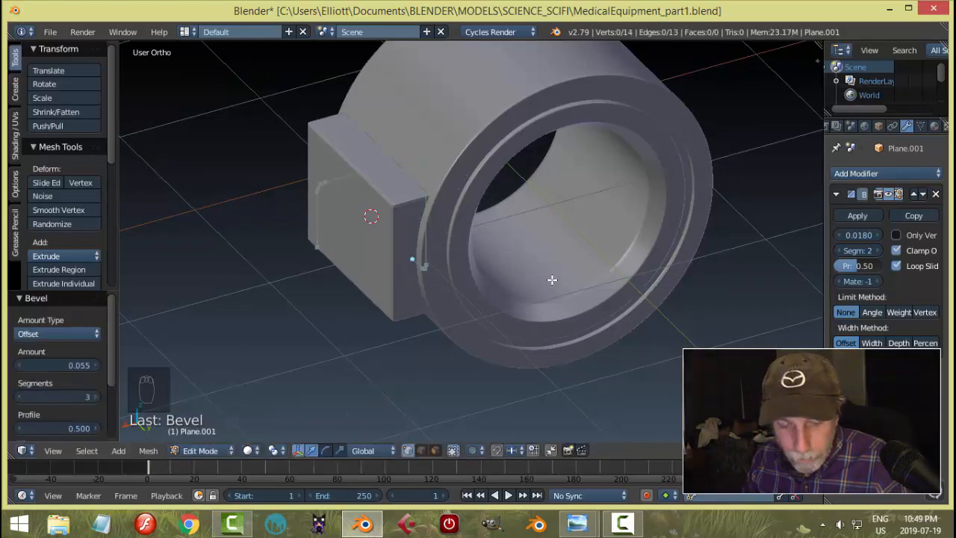
- Leave Edit Mode and inspect the rounded arm path beside the box
key(a)
middle_drag(544, 277, 486, 238)
key(Tab)
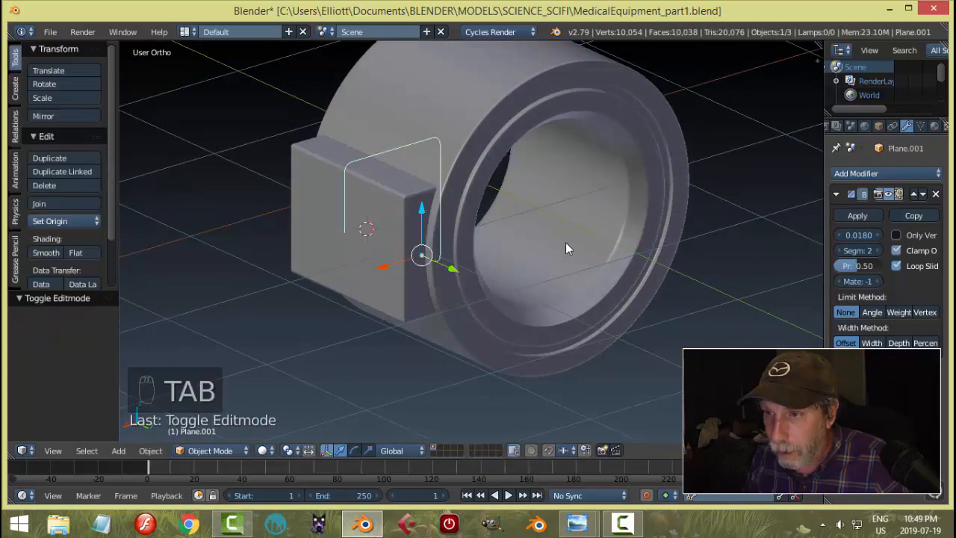
mouse_move(565, 249)
middle_down()
mouse_move(583, 228)
mouse_move(606, 239)
mouse_move(572, 261)
middle_up()
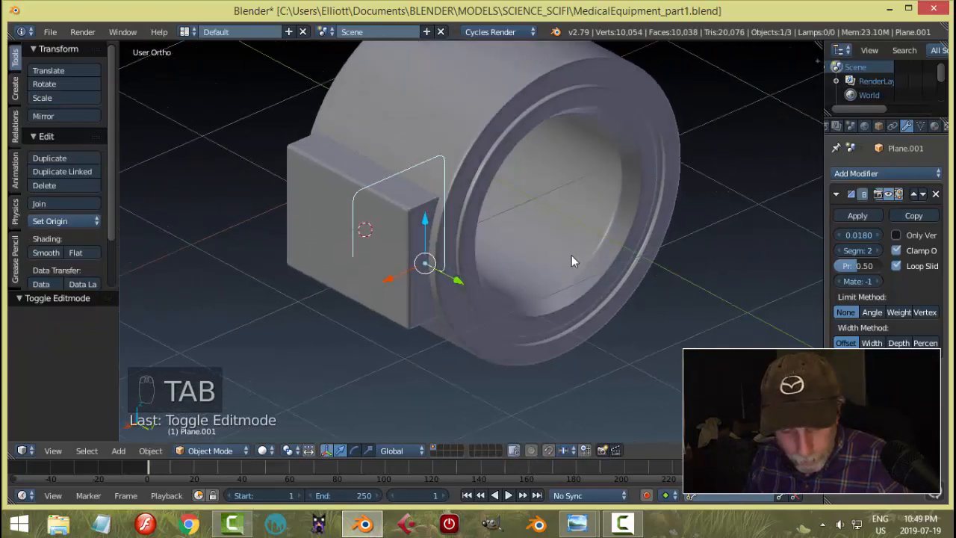
- Convert the arm path mesh to a curve and set its fill mode to Full
key(alt+c)
click(476, 256)
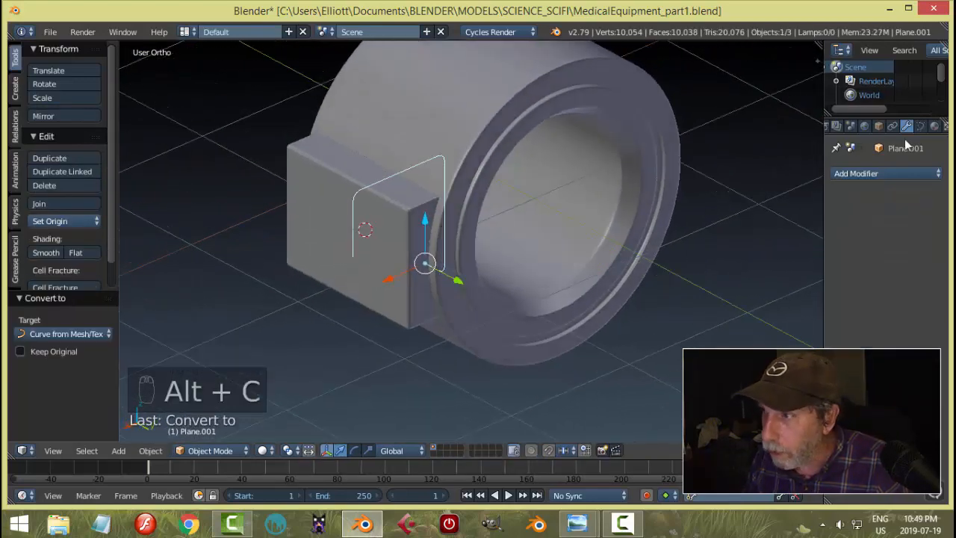
click(920, 126)
click(908, 248)
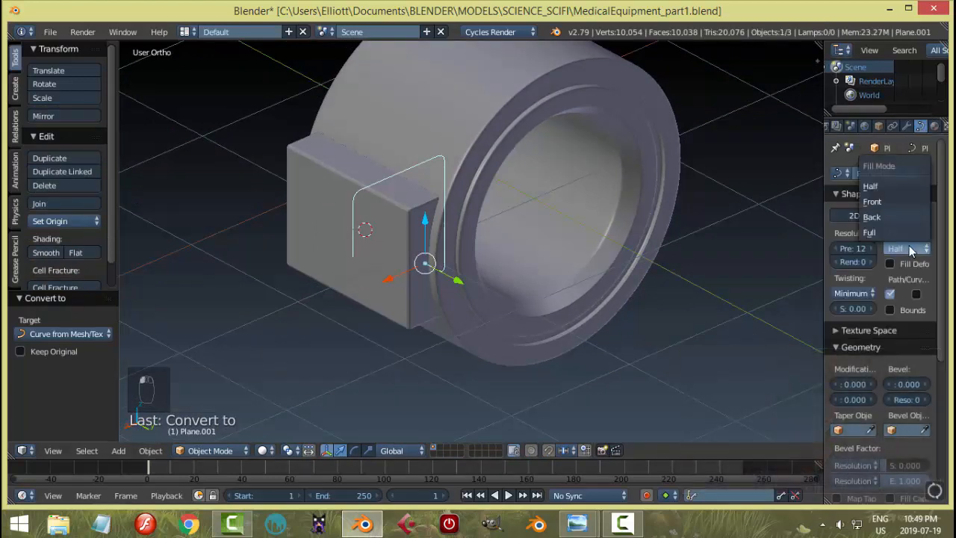
click(901, 233)
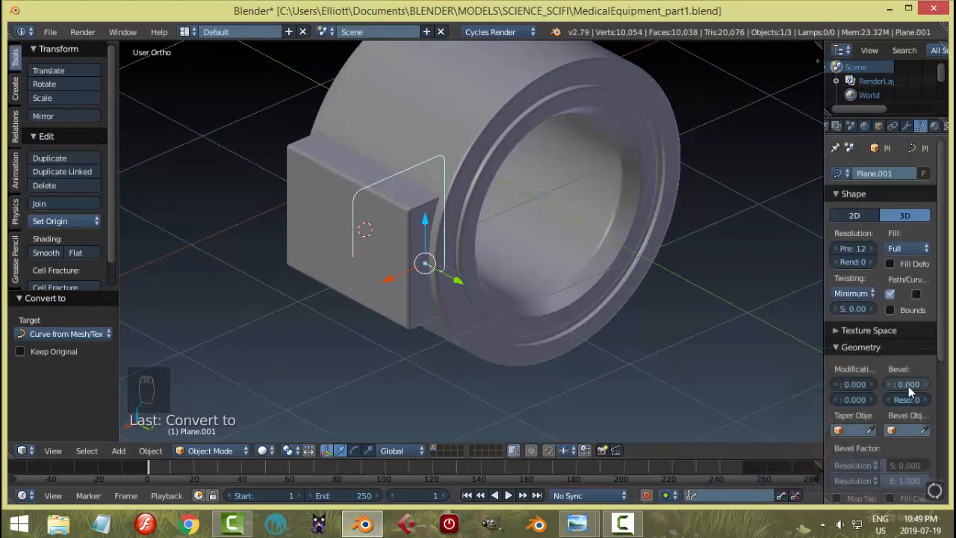
- Give the arm curve a bevel depth of 0.033 and bevel resolution of 2, and set its preview resolution to 4
drag(908, 388, 932, 388)
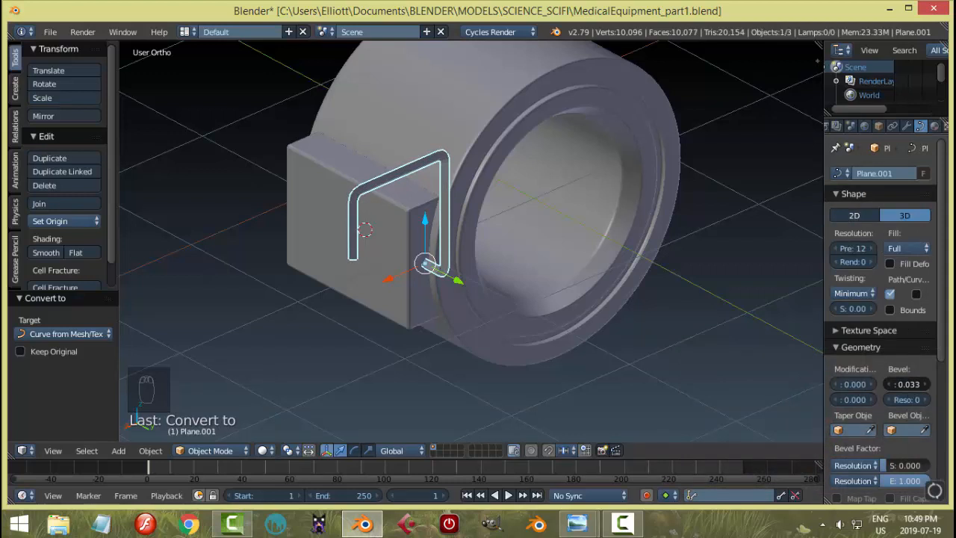
click(927, 400)
click(926, 399)
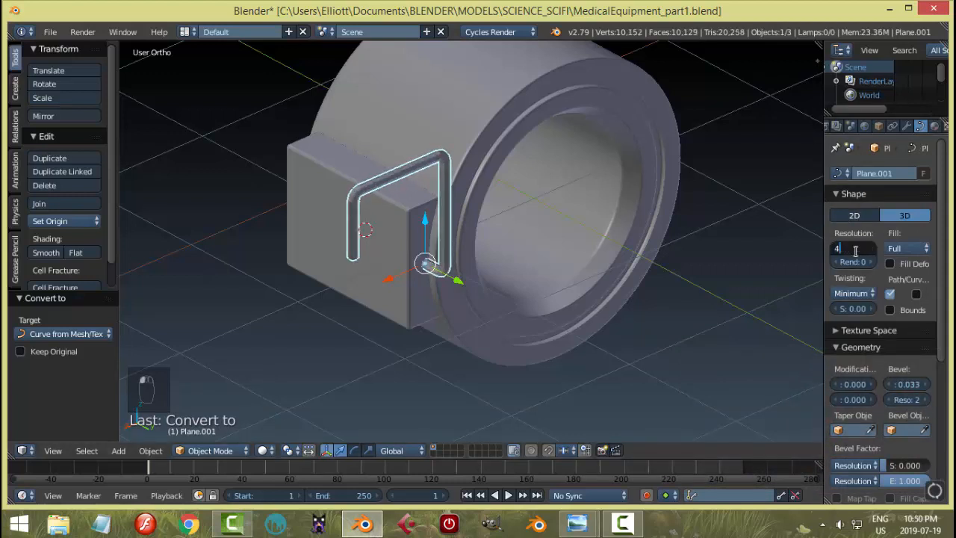
key(Return)
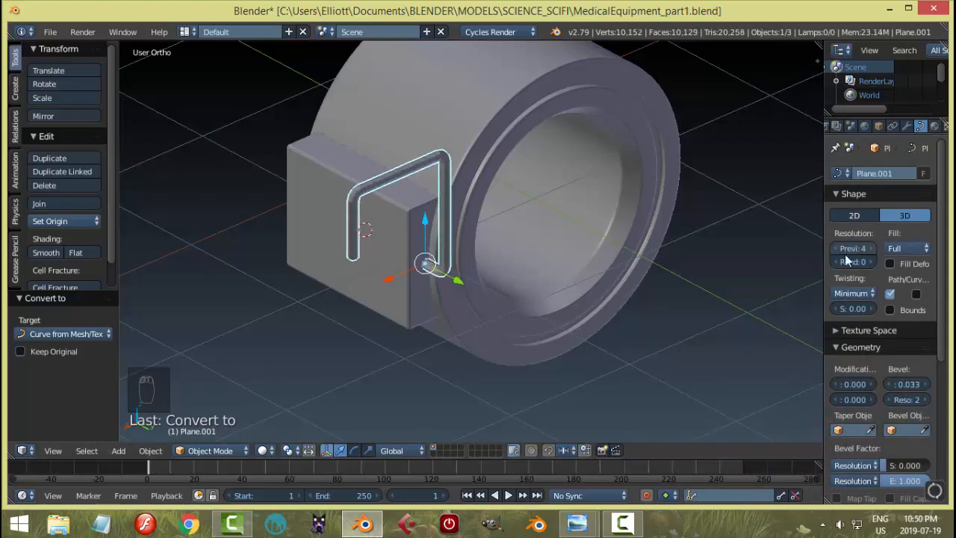
- Shade the arm tube smooth and add a Subdivision Surface modifier to it
click(53, 254)
click(908, 127)
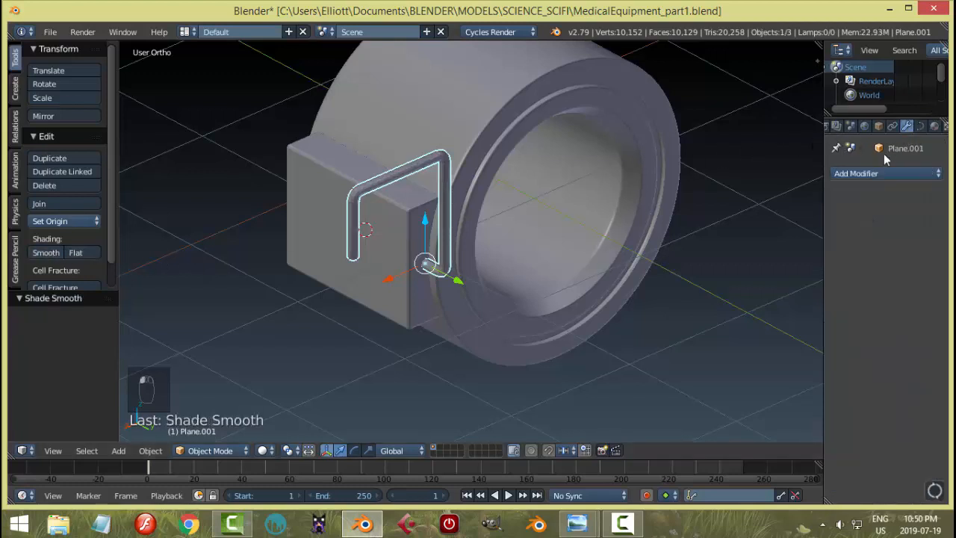
click(871, 173)
click(727, 327)
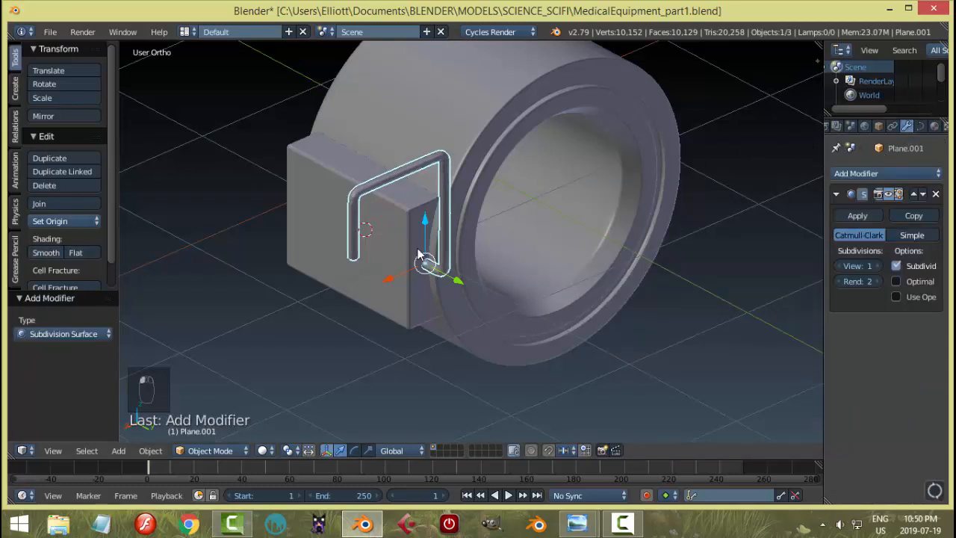
scroll(607, 244, down, 3)
key(a)
- Move the arm tube slightly outward along X, away from the ring, and deselect it
middle_drag(607, 244, 377, 257)
scroll(490, 266, up, 4)
scroll(413, 256, up, 3)
right_click(366, 236)
key(g)
key(x)
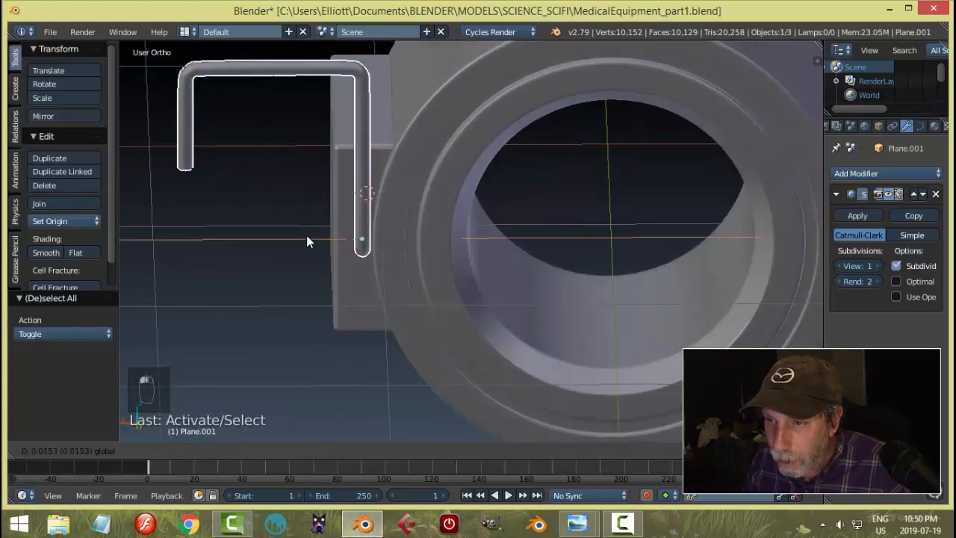
click(304, 235)
key(a)
- Examine in the reference image how the monitor hangs from the outer end of the scanner's arm
middle_drag(401, 253, 598, 274)
scroll(478, 255, down, 1)
scroll(478, 255, down, 3)
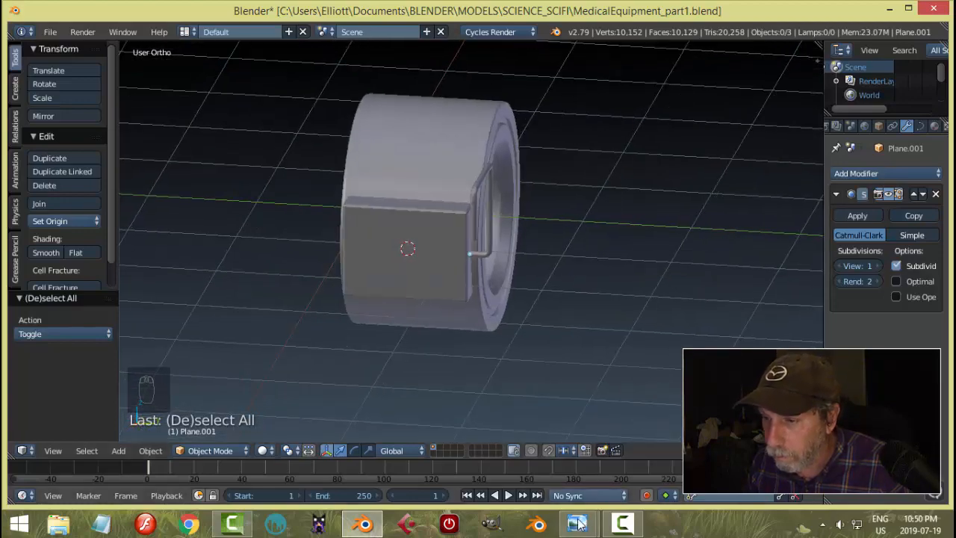
mouse_move(576, 523)
click(554, 482)
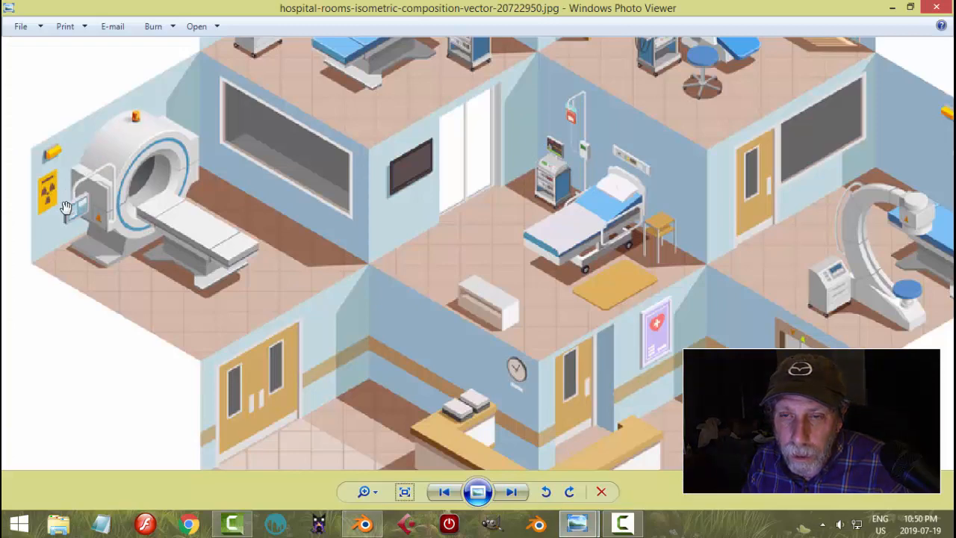
scroll(78, 212, up, 1)
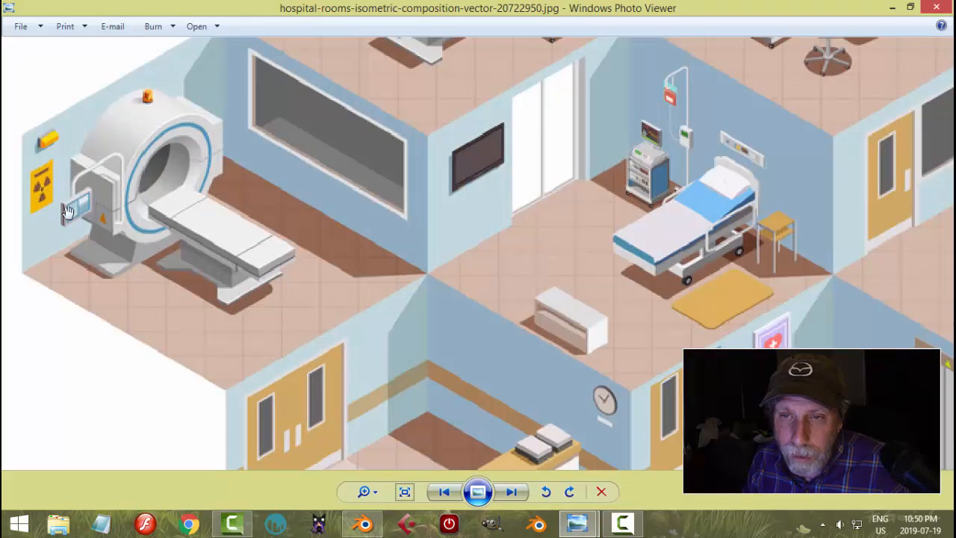
scroll(65, 211, down, 1)
click(362, 522)
middle_drag(442, 369, 477, 289)
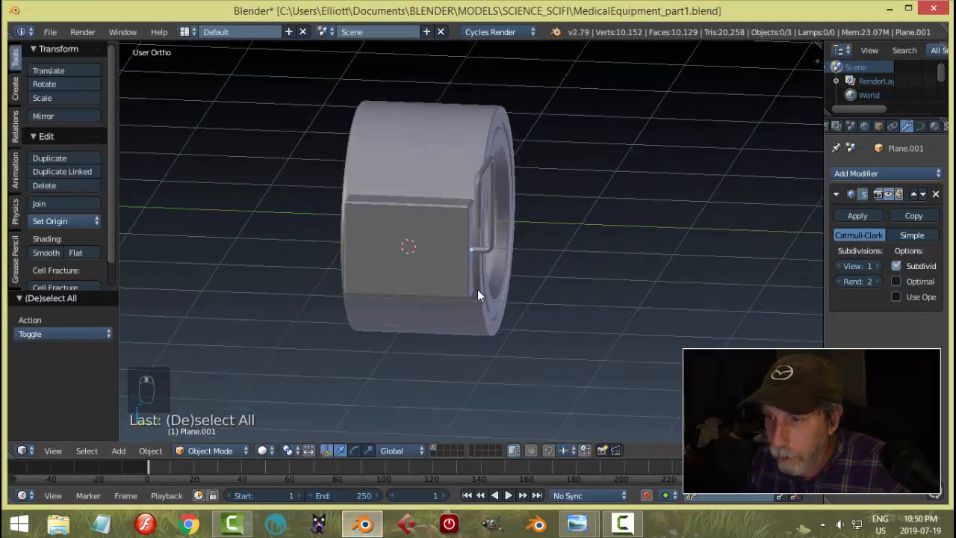
- Try extruding the arm curve's outer end point a short distance toward the front along Y
right_click(477, 226)
key(Tab)
click(612, 287)
scroll(517, 269, up, 1)
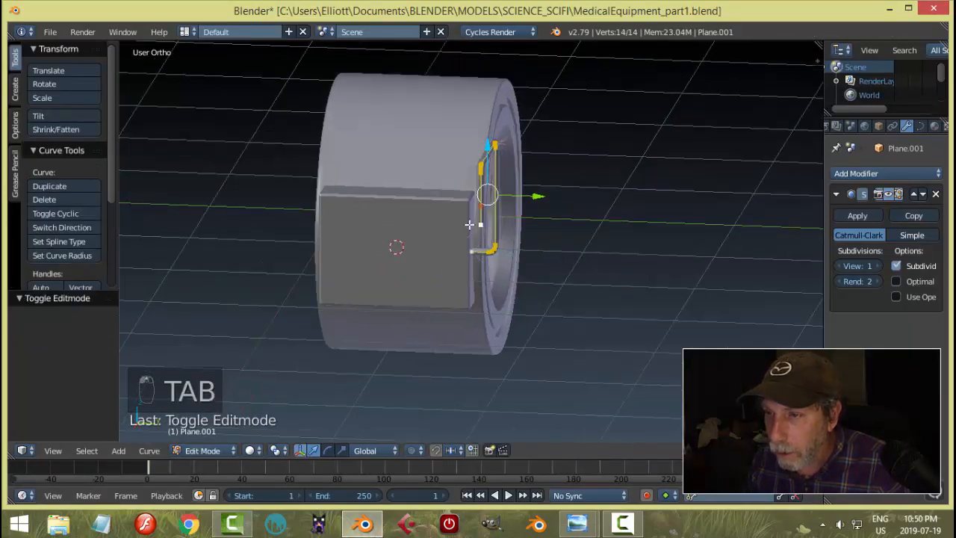
right_click(477, 222)
middle_drag(533, 283, 531, 307)
key(e)
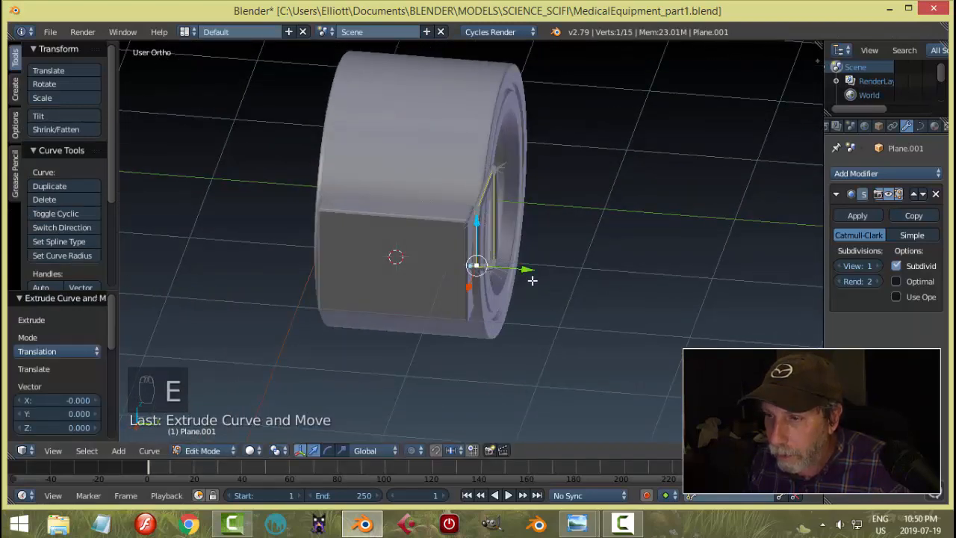
drag(550, 279, 550, 279)
middle_drag(551, 279, 382, 288)
key(Tab)
click(323, 284)
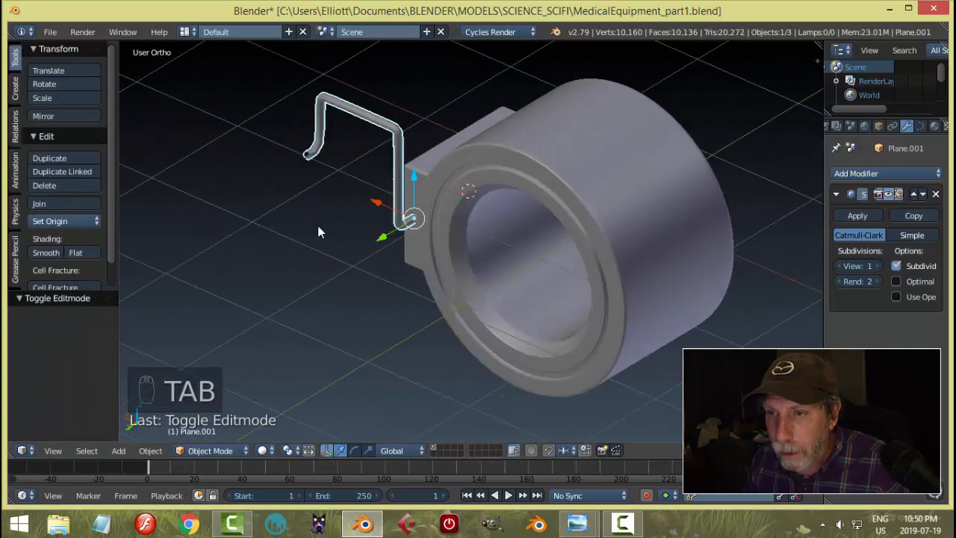
- Inspect the extruded bend at the arm's outer end and undo the extrusion
scroll(299, 209, up, 2)
scroll(275, 192, down, 2)
middle_drag(276, 191, 537, 239)
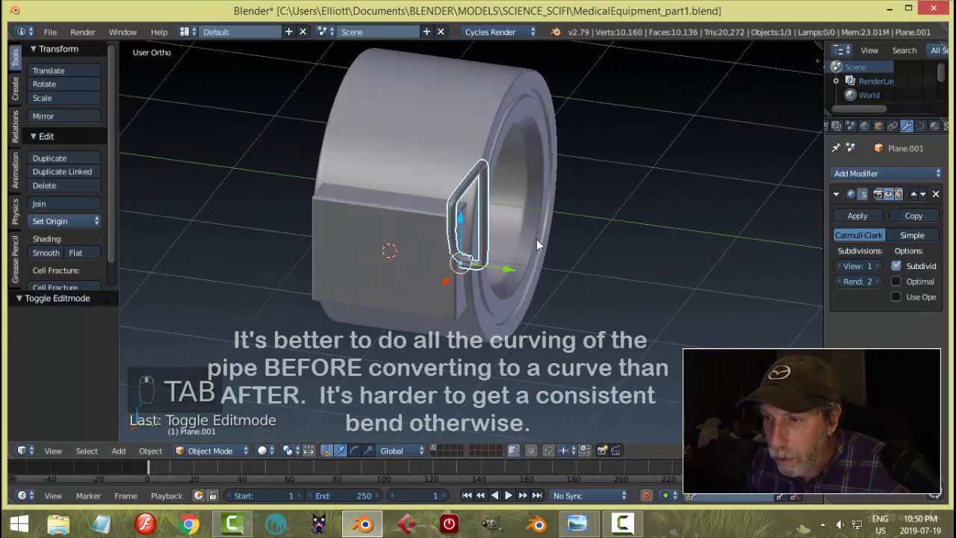
scroll(537, 239, up, 5)
key(ctrl+z)
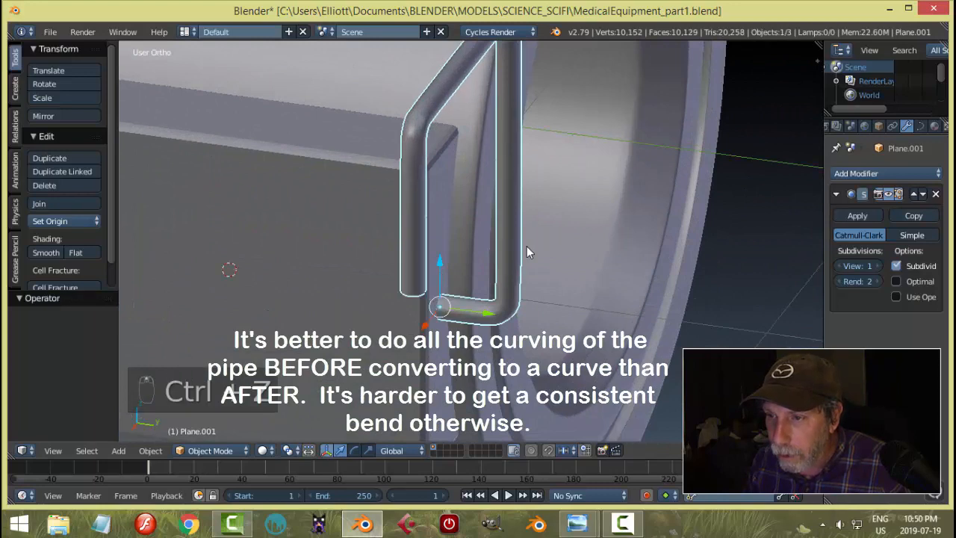
- Show the arm's curve settings, deselect the arm and save the file
middle_drag(527, 246, 421, 208)
key(a)
right_click(387, 187)
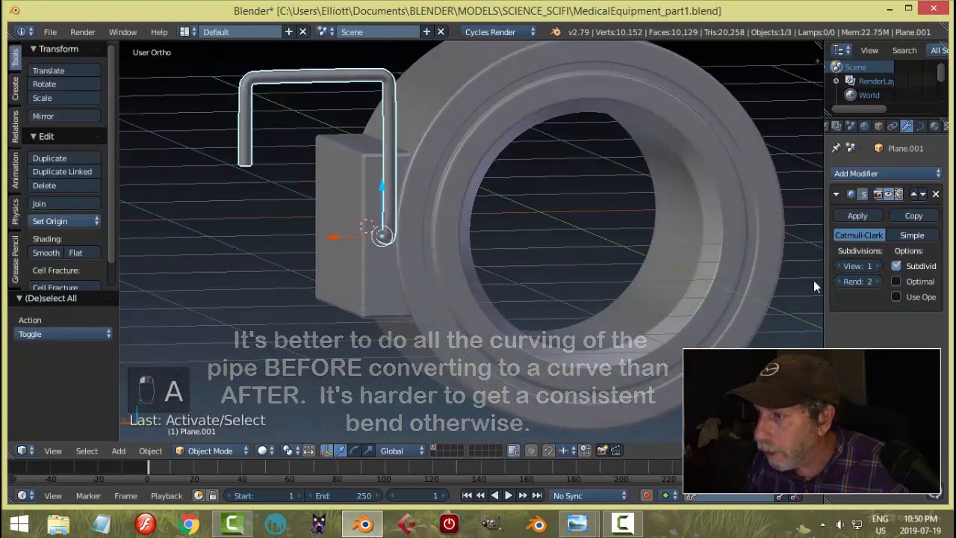
click(921, 128)
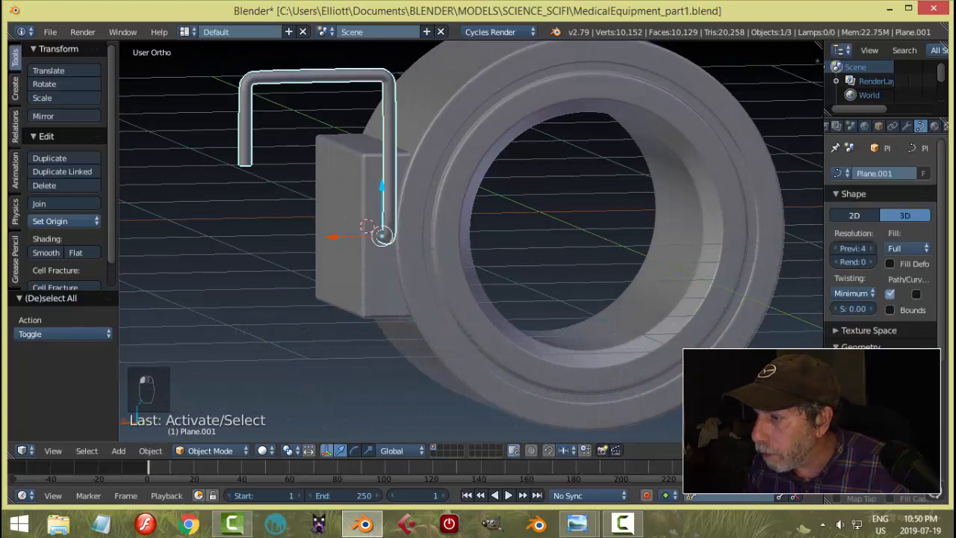
key(a)
middle_drag(471, 296, 452, 232)
key(ctrl+s)
click(471, 289)
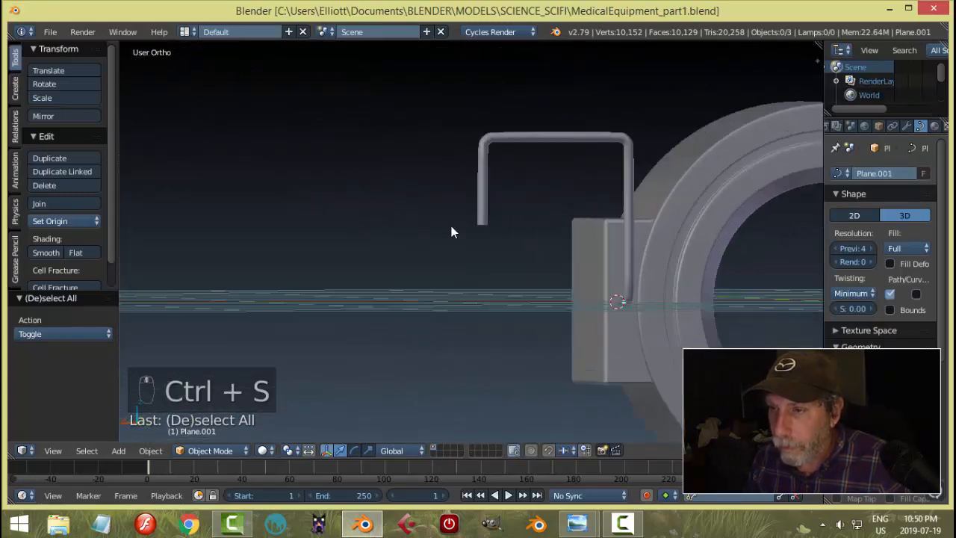
- Snap the 3D cursor to the arm curve's outer end point and return to Object Mode
right_click(482, 215)
key(Tab)
click(558, 220)
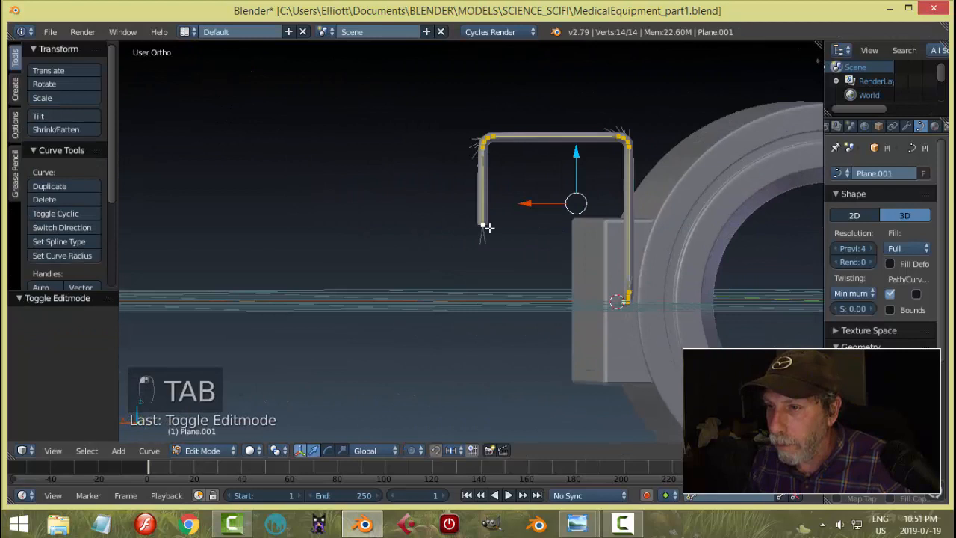
key(shift+s)
click(510, 274)
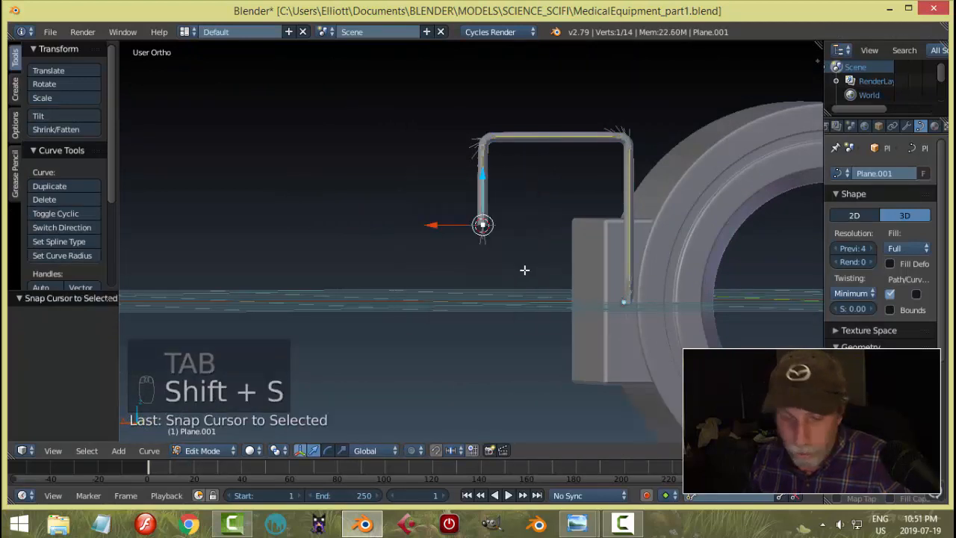
key(a)
key(Tab)
click(459, 270)
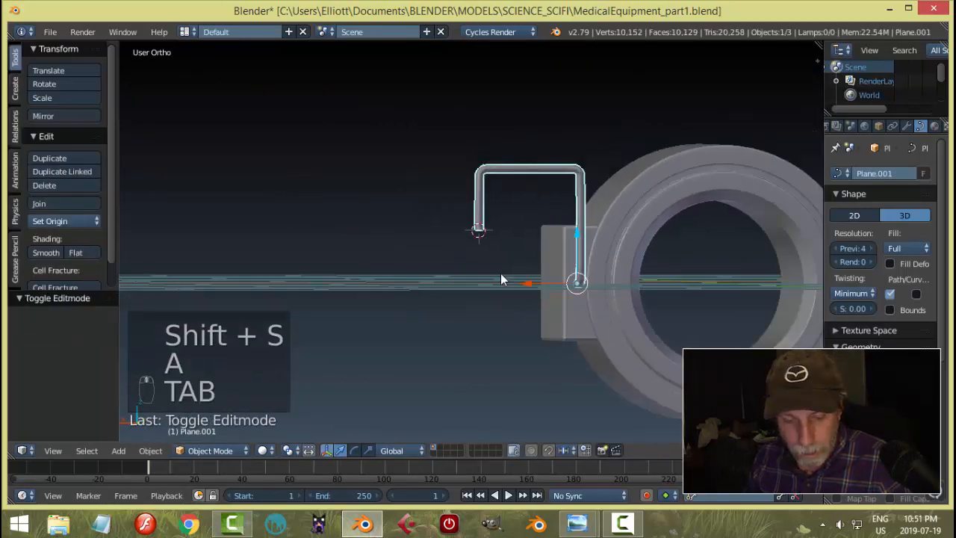
- Add a plane at the arm's outer end and rotate it 90 degrees about X
middle_drag(559, 309, 656, 314)
key(shift+a)
mouse_move(542, 288)
click(602, 287)
key(r)
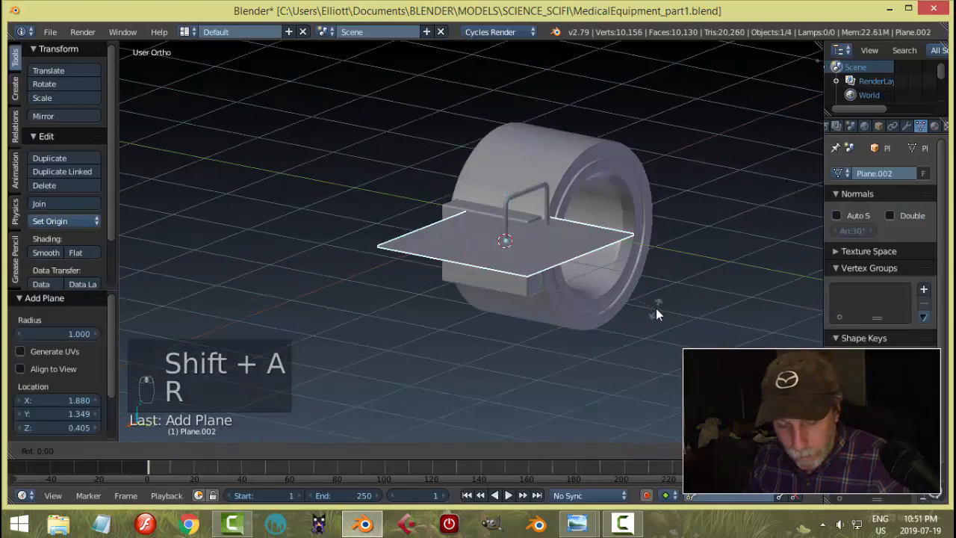
key(x)
key(9)
key(0)
key(Return)
- Scale the plane's mesh to about 0.277 overall and widen it by about 1.547 along X
key(Tab)
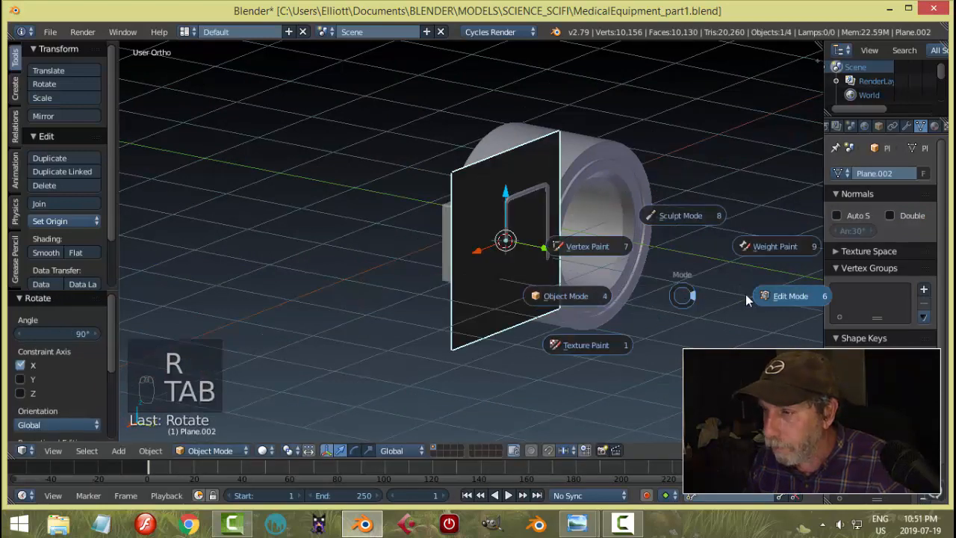
click(747, 296)
key(s)
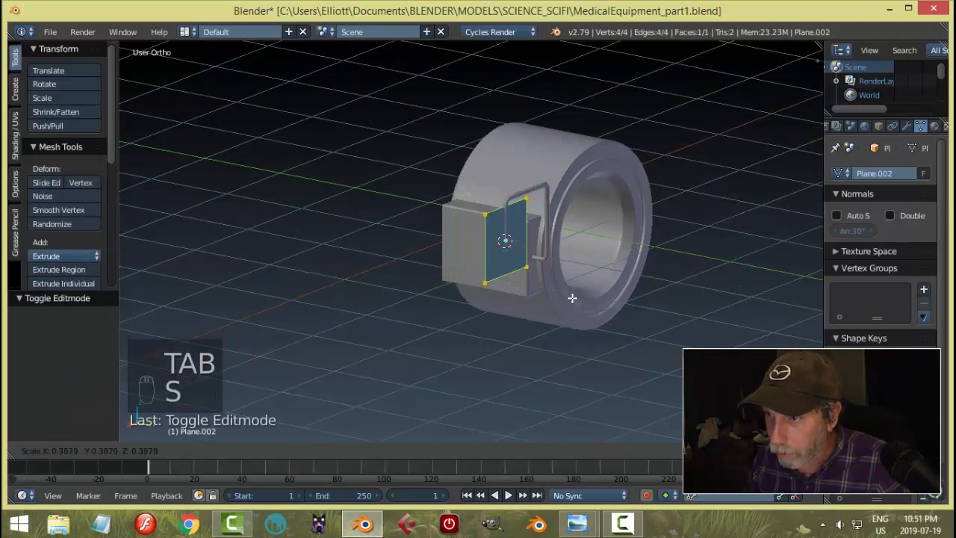
click(546, 288)
middle_drag(546, 288, 530, 265)
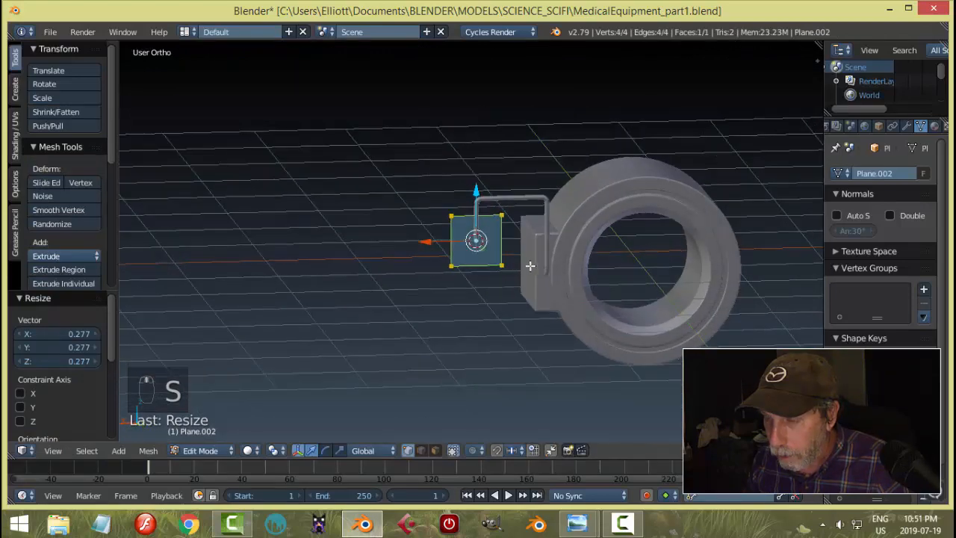
key(s)
key(x)
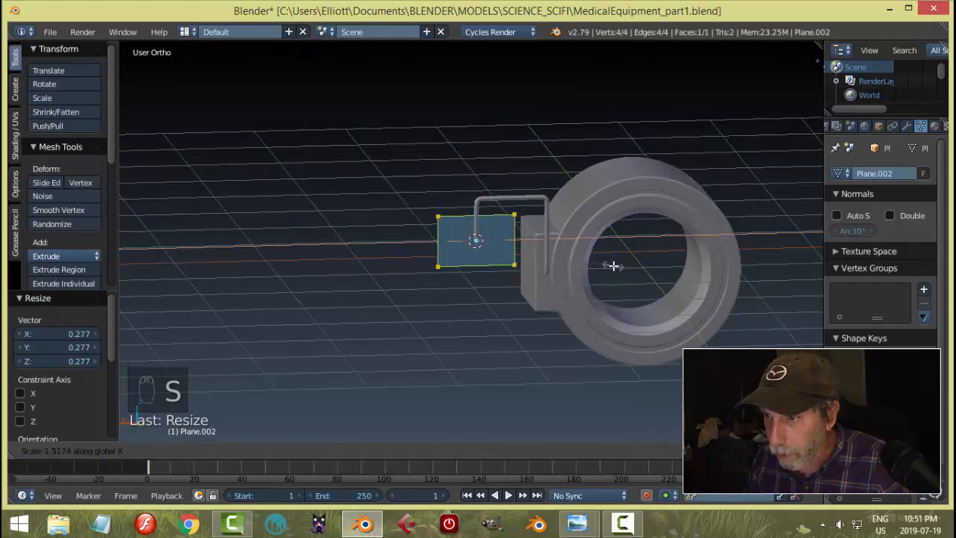
click(616, 266)
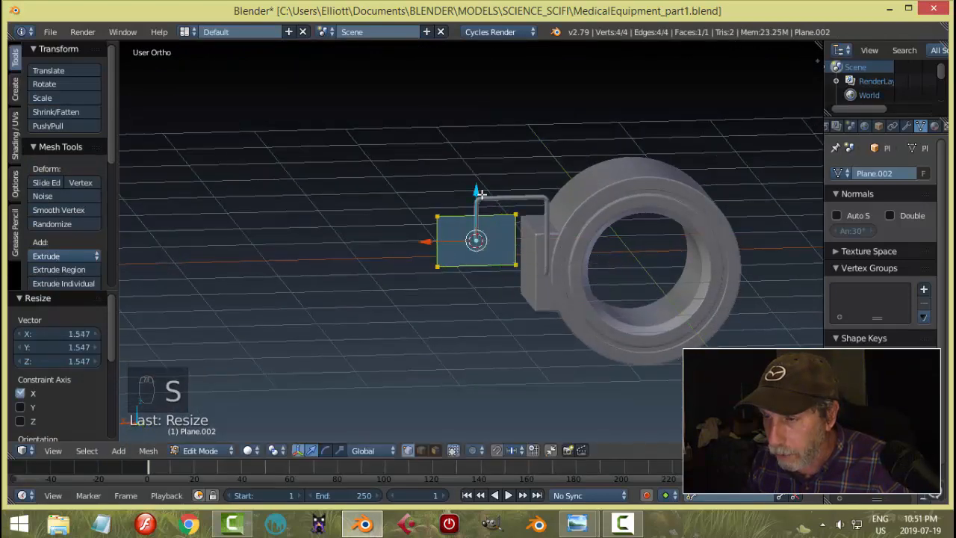
- Move the plane's mesh out in front of the arm's end and leave Edit Mode
middle_drag(589, 236, 551, 171)
key(g)
click(573, 263)
key(a)
key(Tab)
click(619, 293)
- Edit the arm curve in Edit Mode and extrude its outer end point about 0.074 along Y toward the plane
right_click(550, 171)
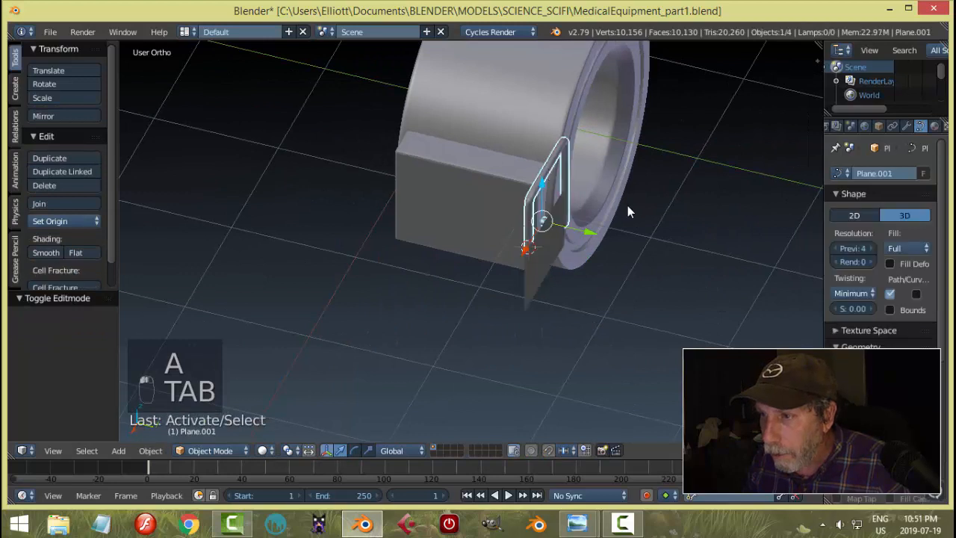
middle_drag(627, 209, 688, 222)
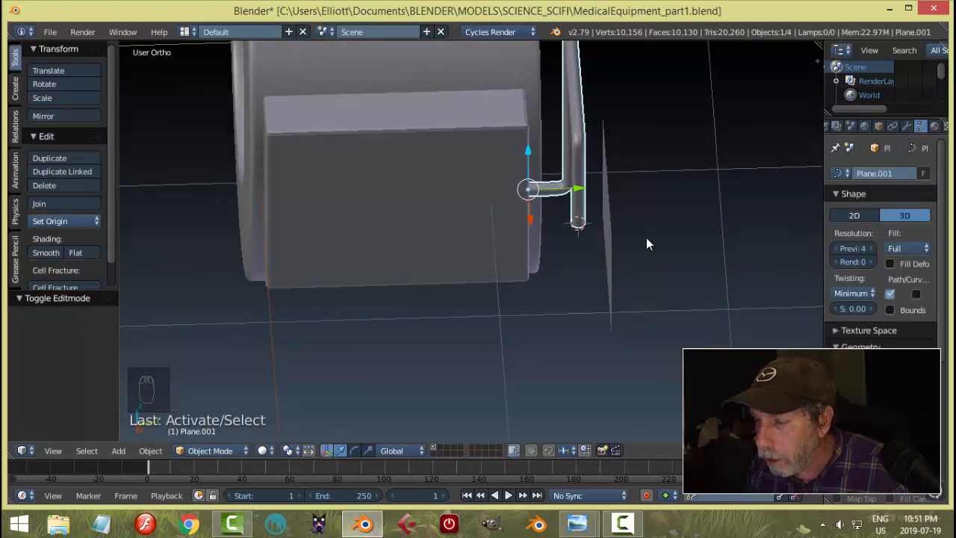
middle_drag(646, 238, 637, 228)
key(Tab)
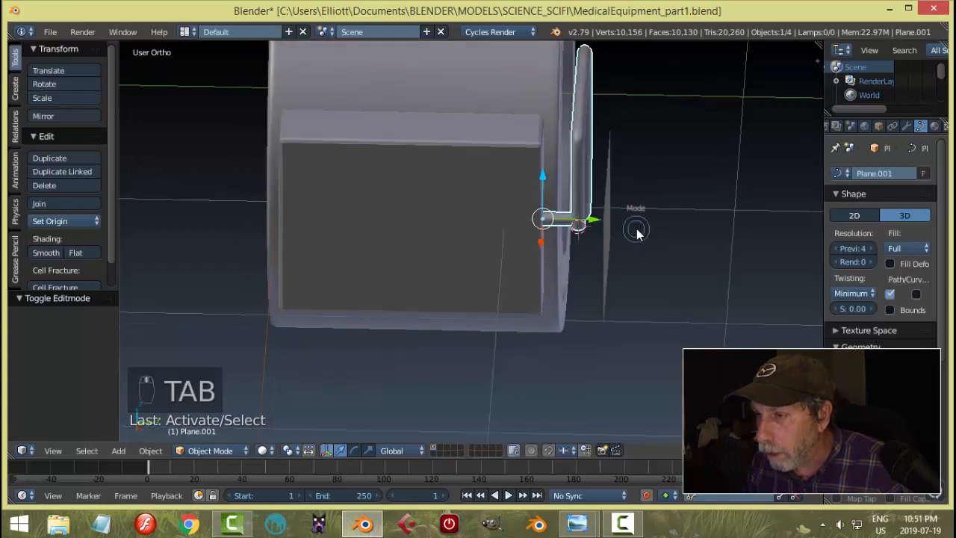
click(738, 234)
scroll(626, 241, up, 3)
right_click(654, 217)
shift+middle_drag(713, 267, 635, 266)
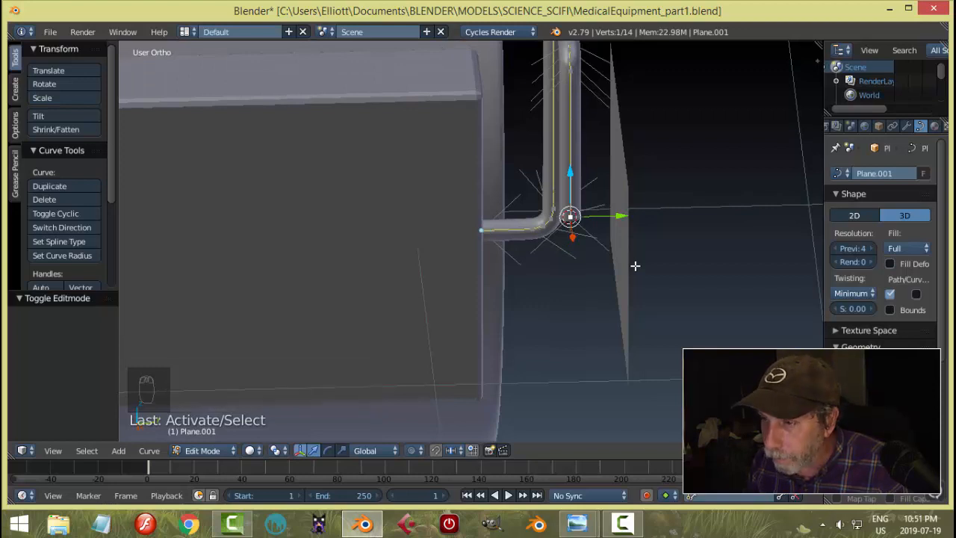
key(KP_3)
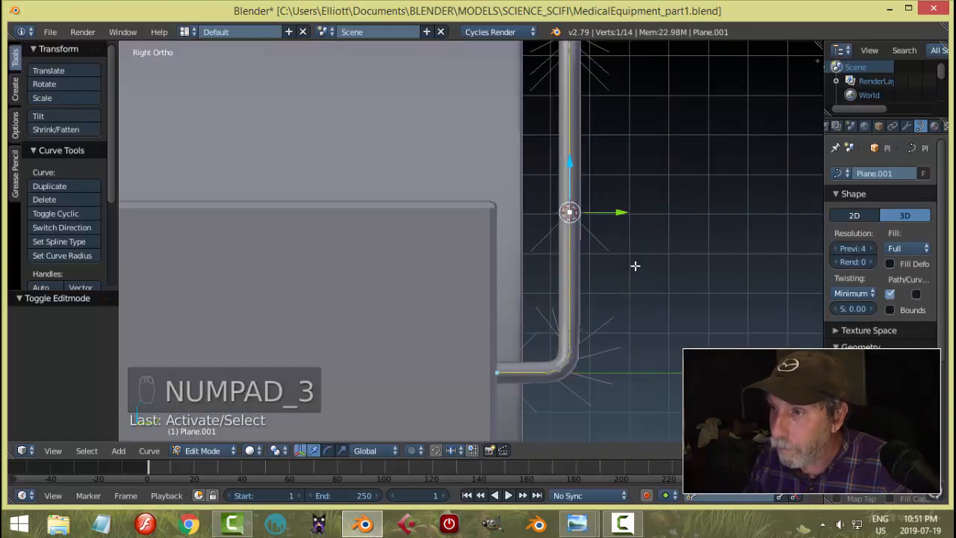
scroll(637, 267, down, 2)
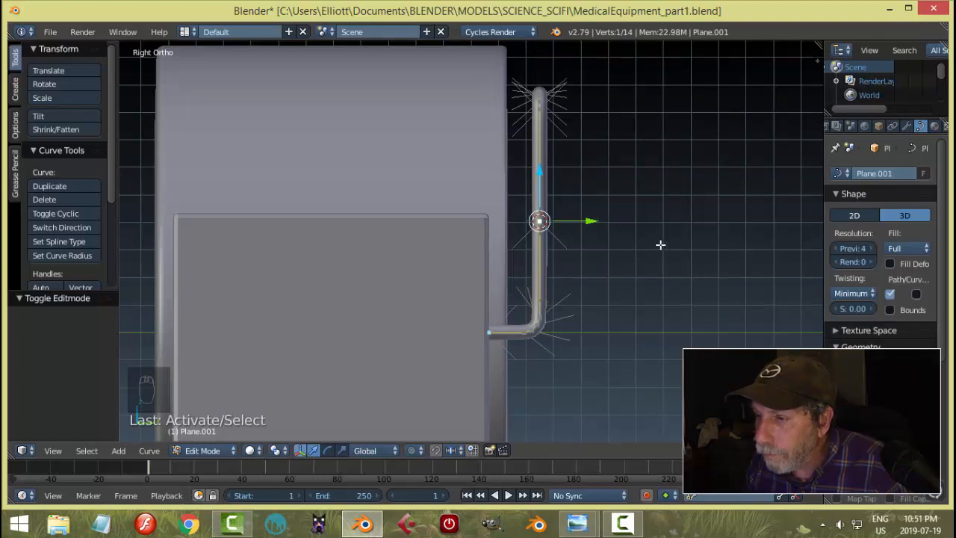
key(e)
drag(594, 224, 613, 224)
- Subdivide the arm's last vertical segment once and move the new point down about 0.168 along Z, close to the bend
scroll(635, 239, up, 8)
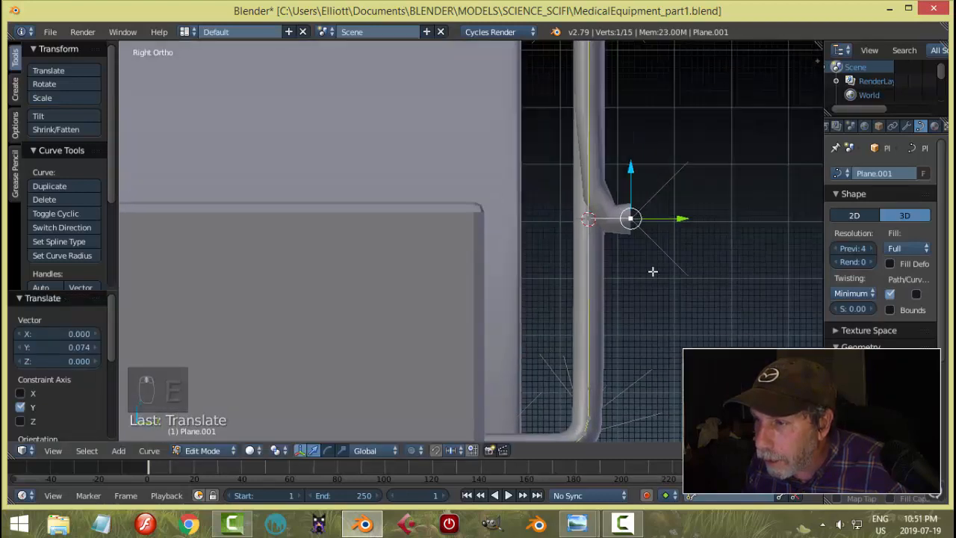
right_click(562, 258)
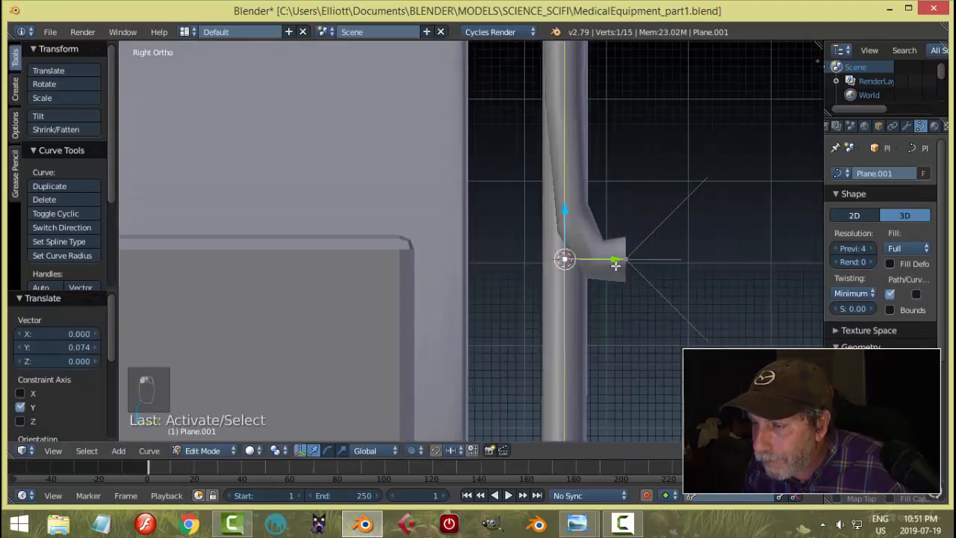
scroll(616, 276, down, 4)
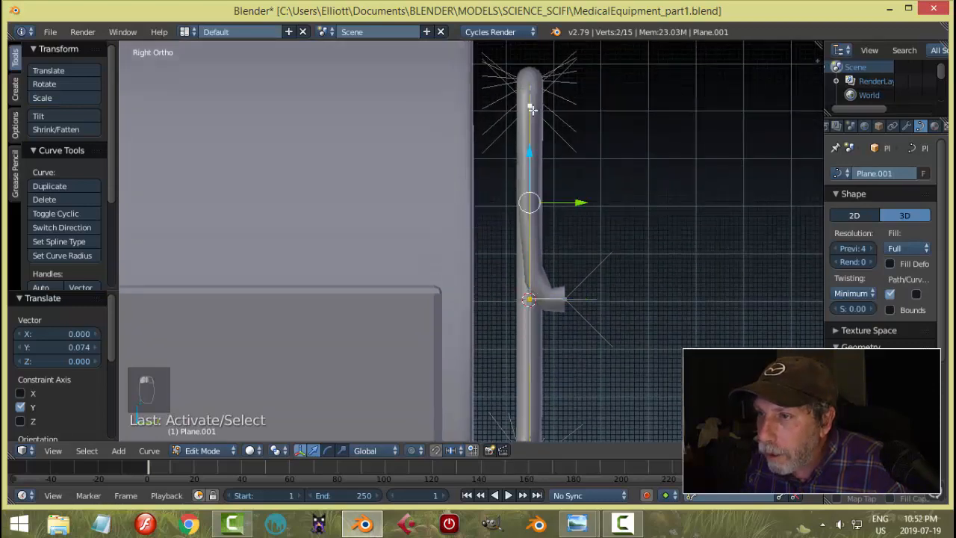
key(w)
click(568, 172)
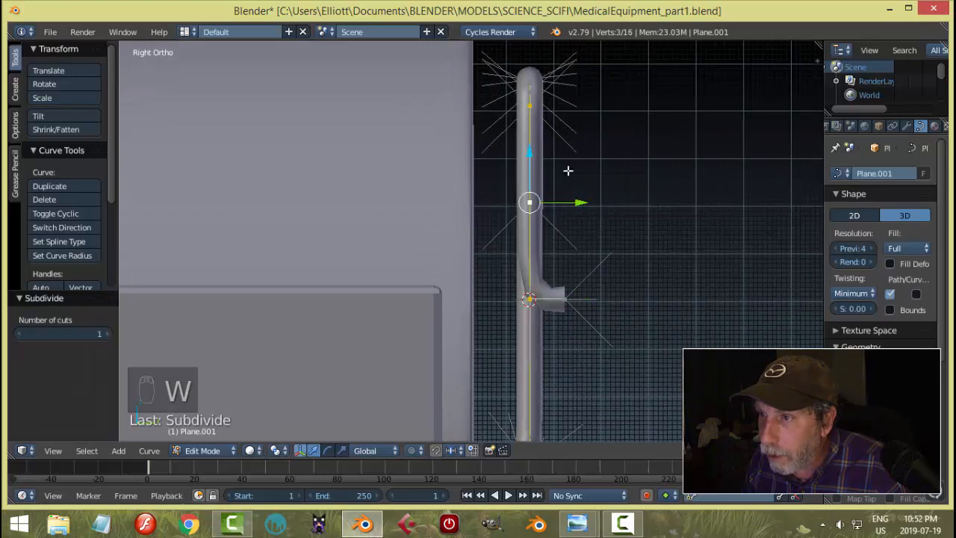
key(a)
right_click(535, 192)
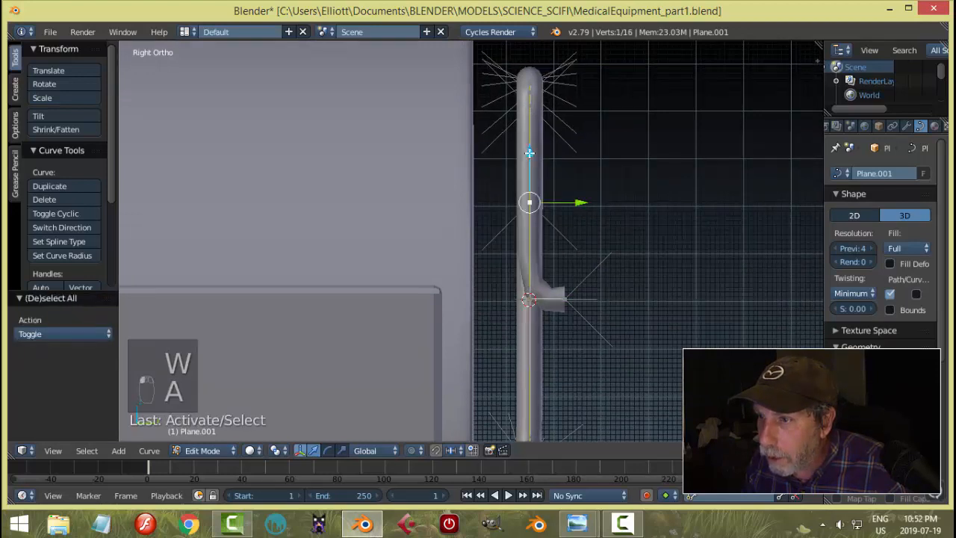
key(g)
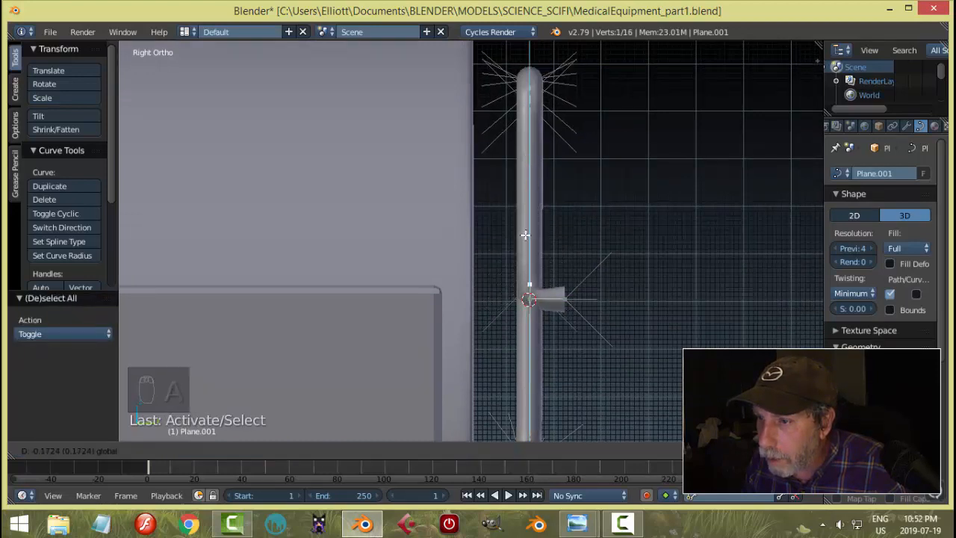
click(526, 234)
scroll(678, 312, up, 3)
shift+middle_drag(679, 311, 580, 226)
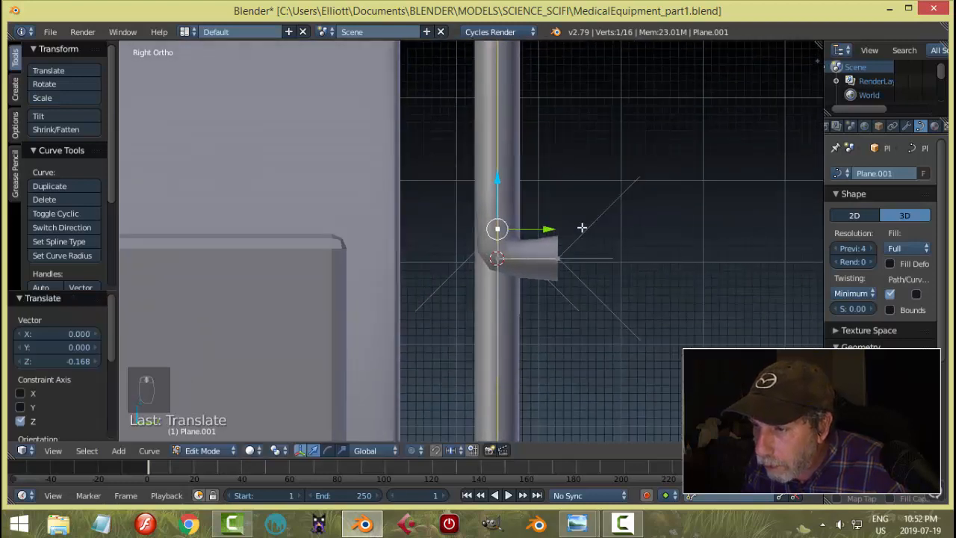
key(a)
scroll(575, 269, up, 1)
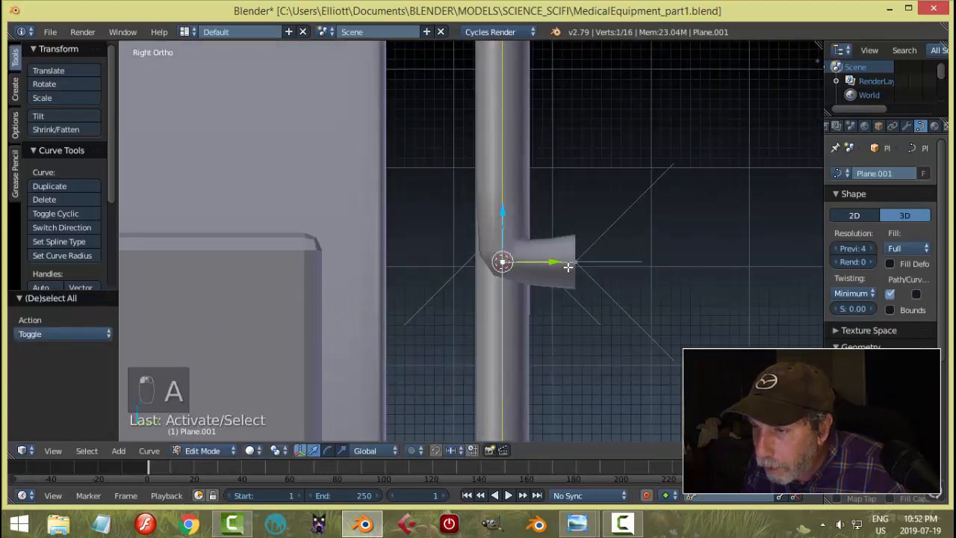
key(e)
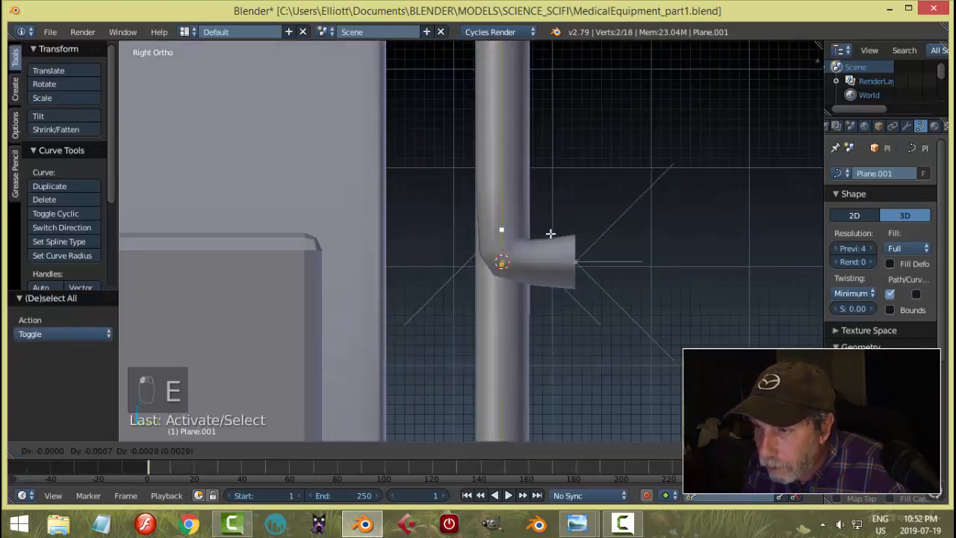
right_click(550, 234)
key(w)
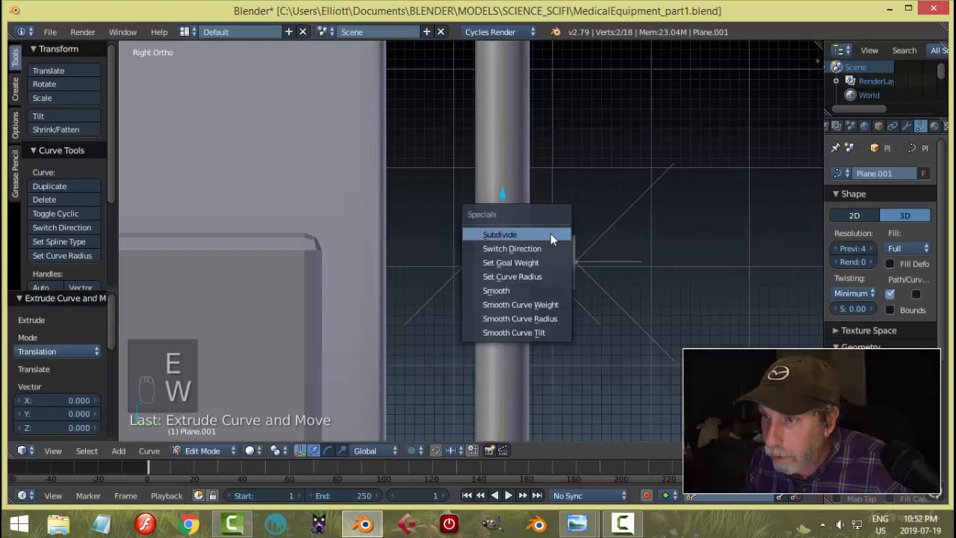
key(a)
right_click(502, 252)
scroll(551, 262, up, 3)
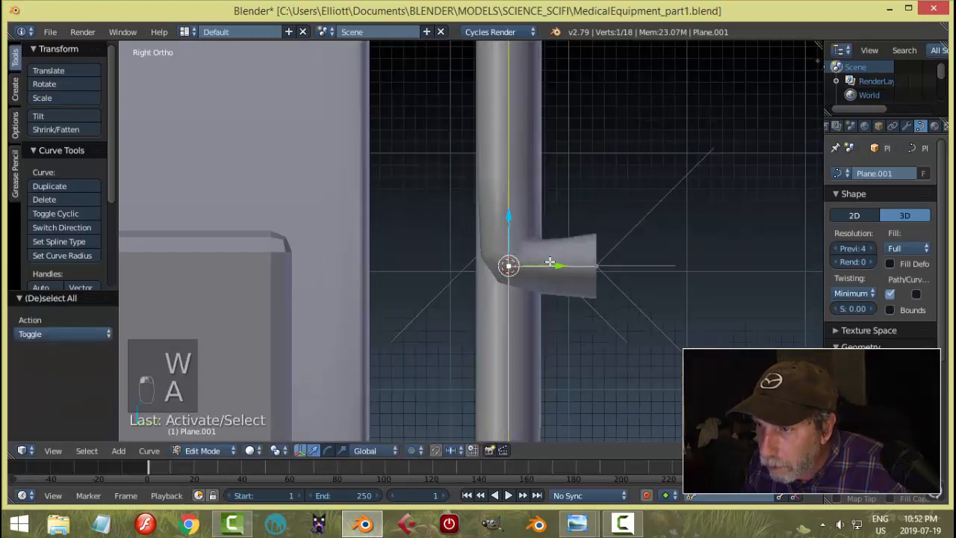
- Subdivide the short vertical segment just above the arm's new bend with one cut
key(a)
mouse_move(578, 269)
middle_down()
mouse_move(570, 277)
mouse_move(561, 266)
middle_up()
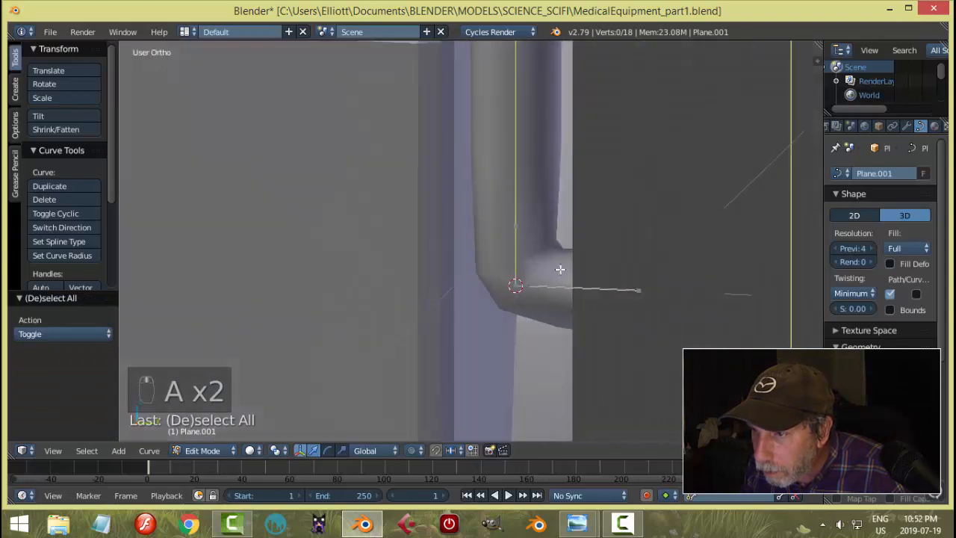
right_click(511, 252)
key(w)
click(518, 286)
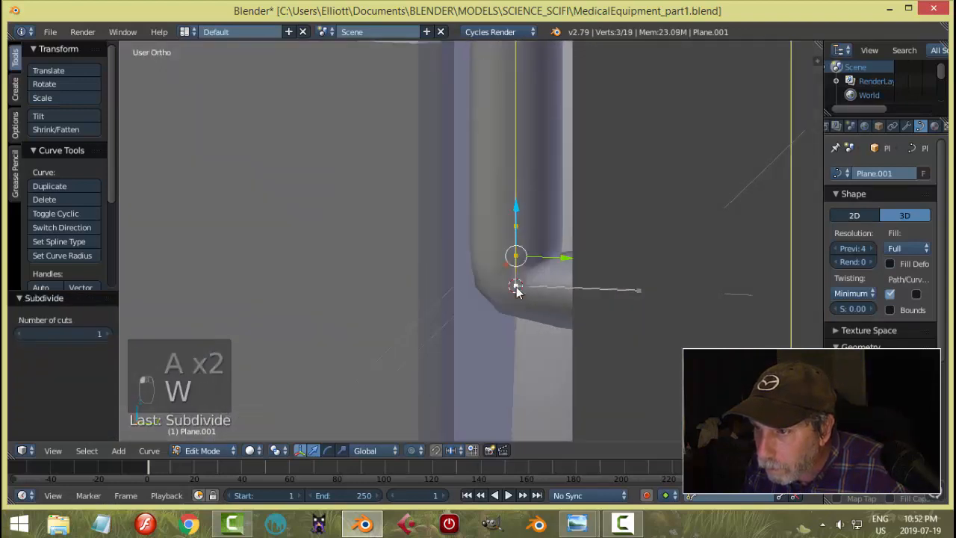
key(a)
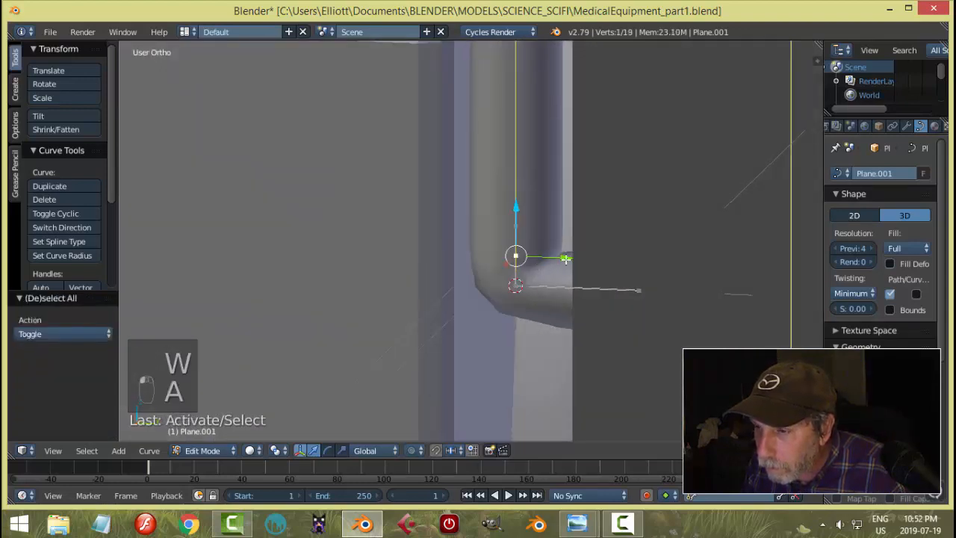
click(566, 258)
key(ctrl+z)
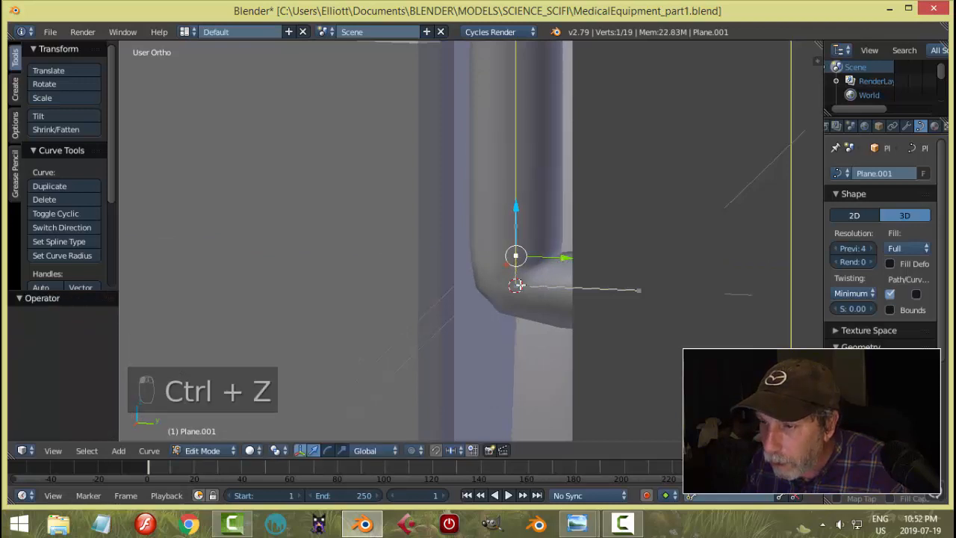
- Move the bend's corner point about 0.009 along Y and the point above it down about 0.006 to chamfer the corner
right_click(518, 285)
key(g)
key(y)
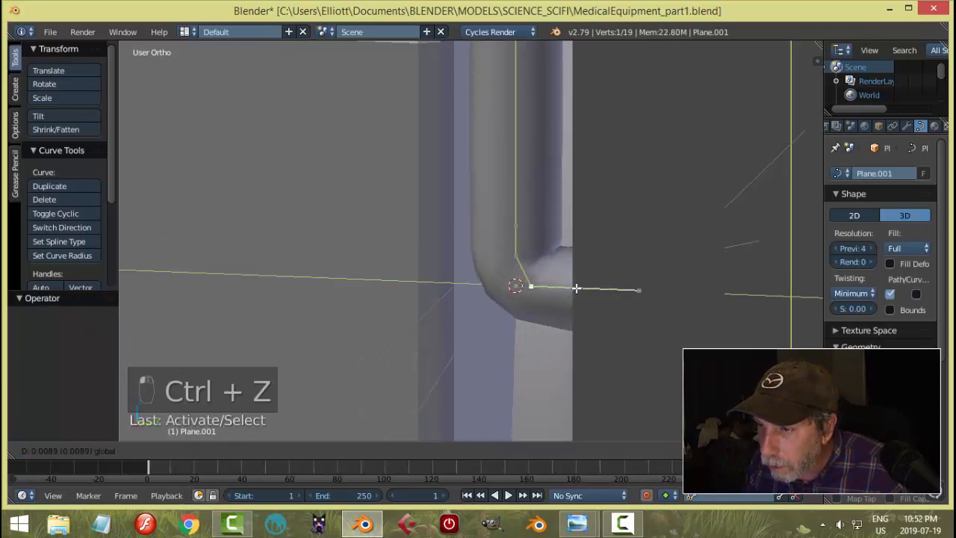
click(576, 288)
key(a)
right_click(515, 256)
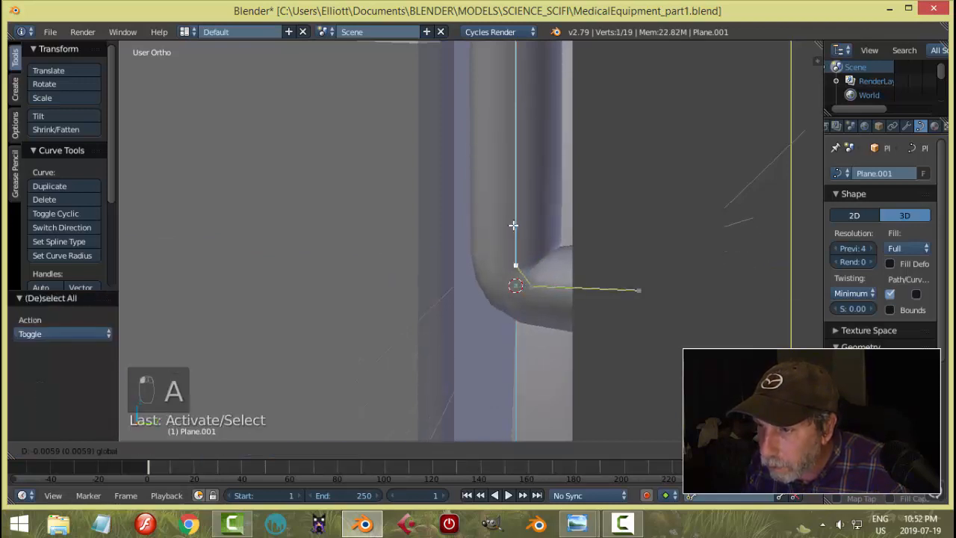
drag(513, 225, 513, 226)
key(a)
- Scale the arm's outer end point to about 0.513 and extrude it about 0.028 along Y toward the plane
scroll(584, 253, down, 3)
middle_drag(636, 256, 623, 266)
right_click(593, 264)
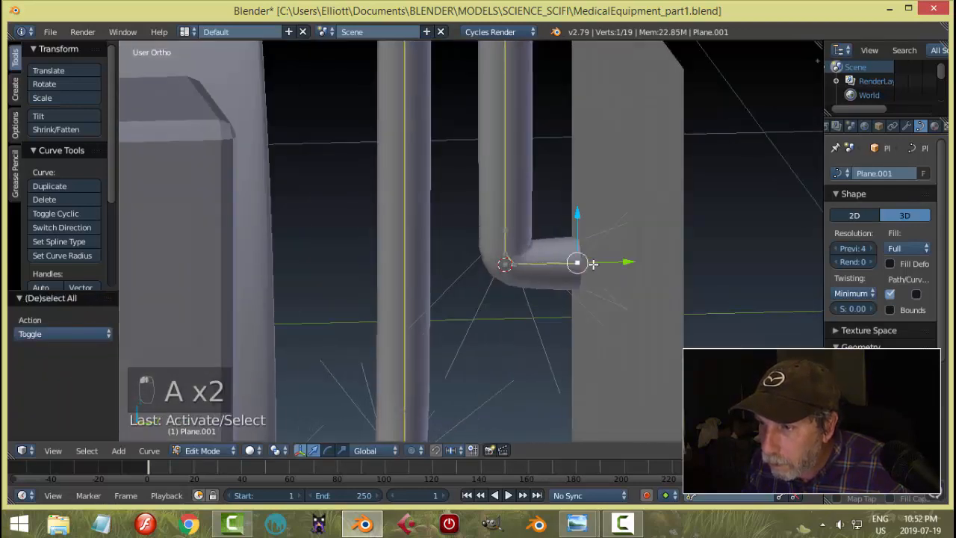
key(s)
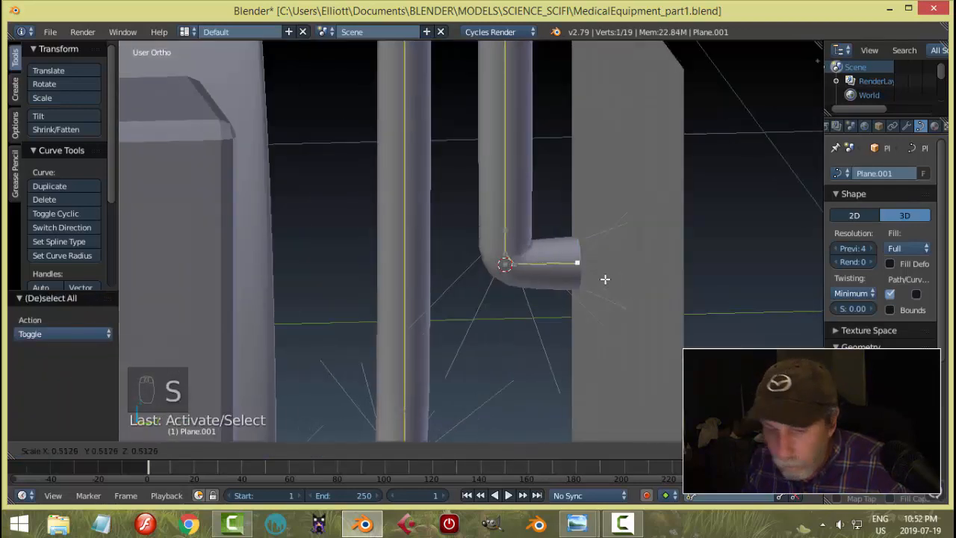
click(604, 278)
middle_drag(604, 277, 597, 280)
key(e)
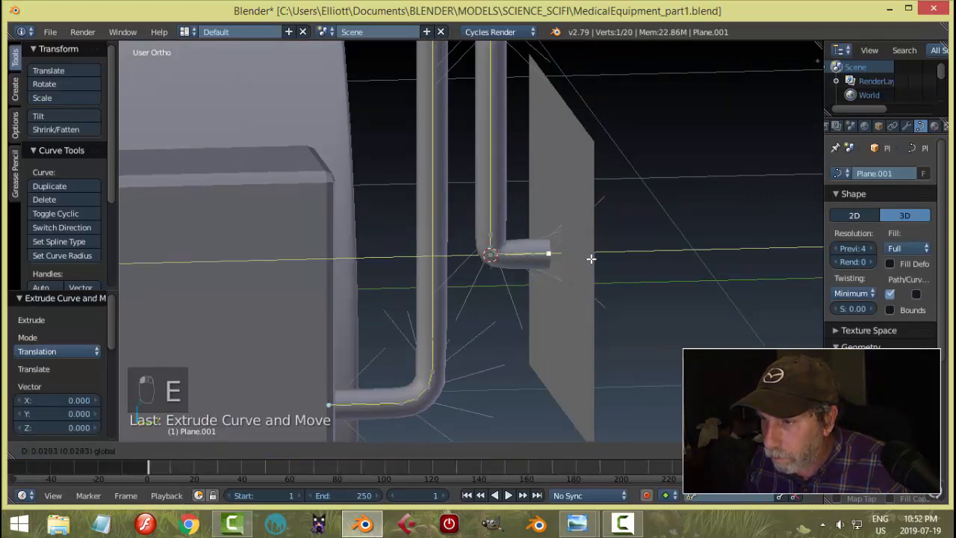
click(591, 259)
key(a)
mouse_move(610, 261)
middle_down()
mouse_move(634, 251)
mouse_move(608, 261)
middle_up()
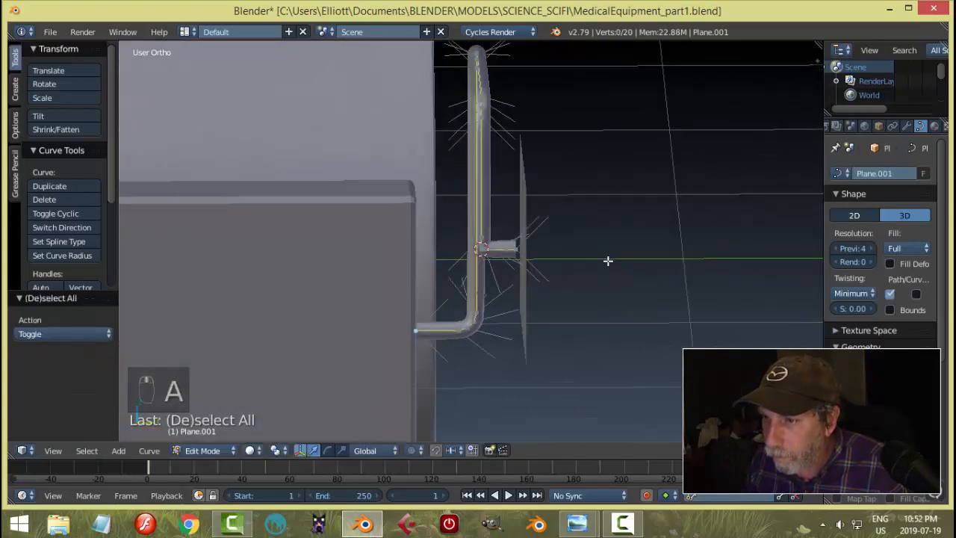
- Hide the stray curve point lying at the 3D cursor inside the arm's chamfered bend
scroll(527, 261, up, 7)
scroll(524, 286, up, 8)
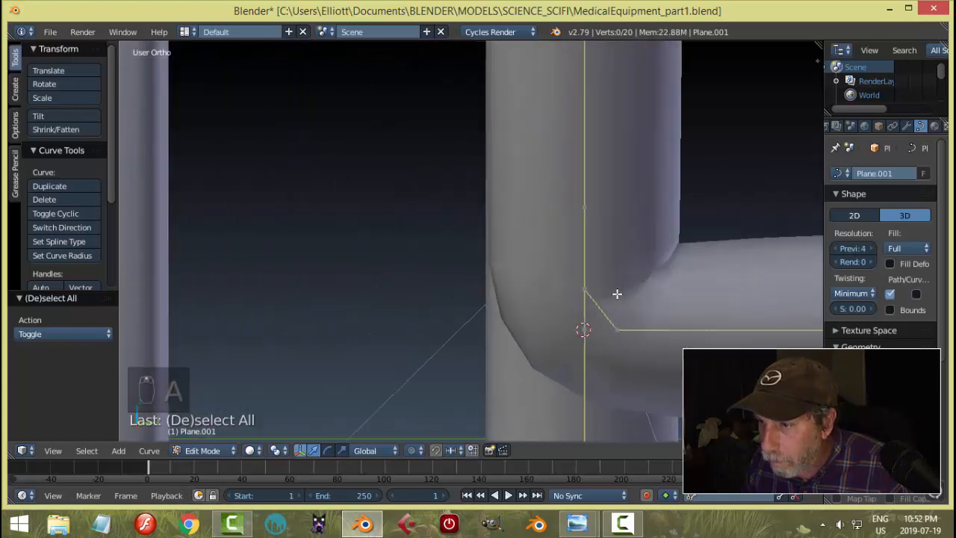
right_click(522, 296)
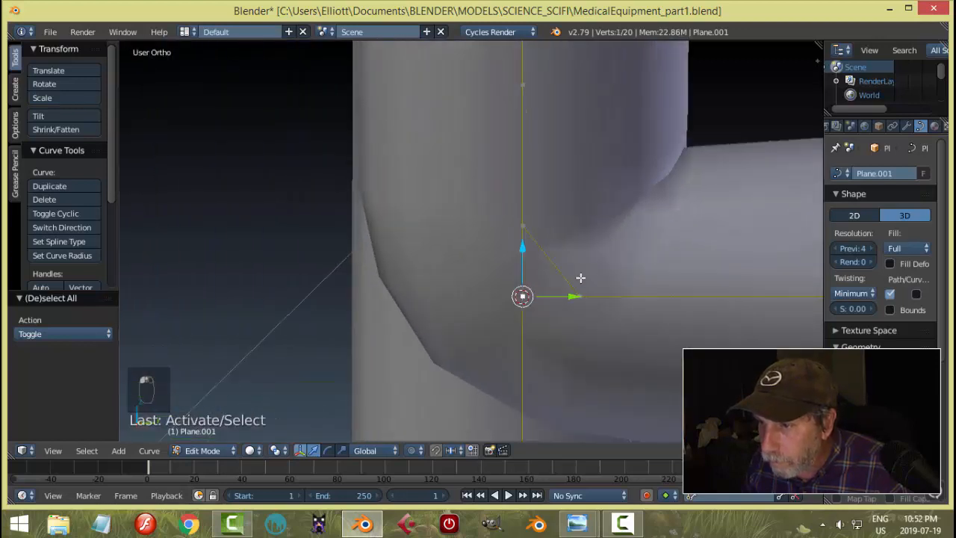
key(KP_3)
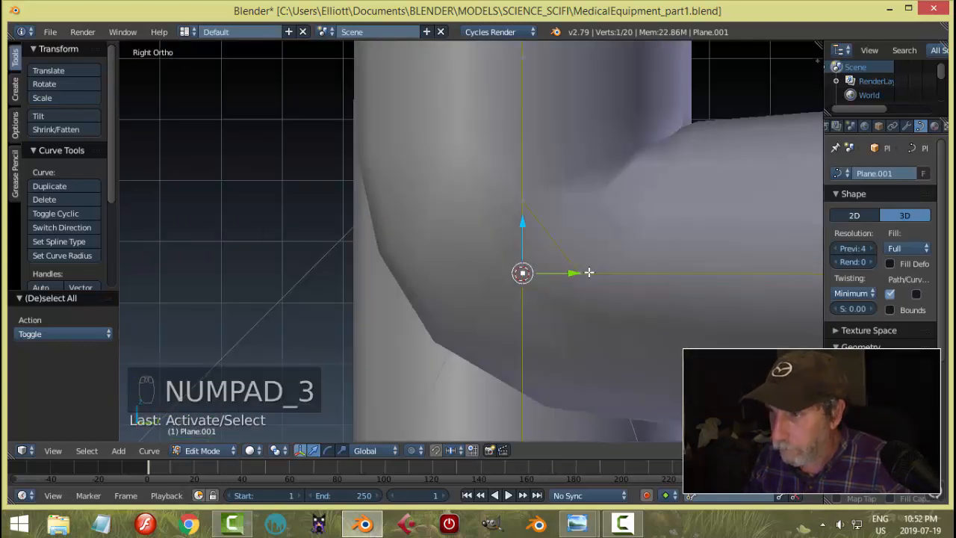
key(h)
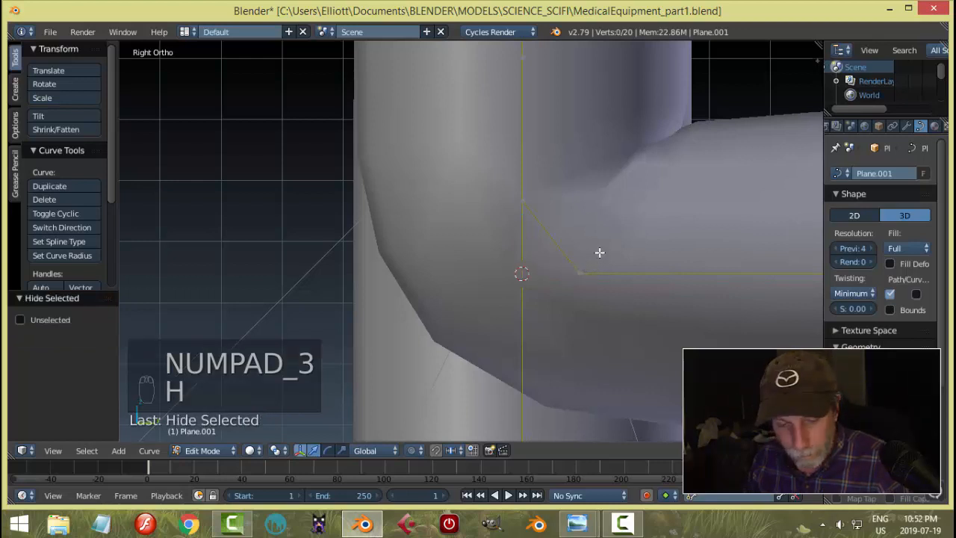
key(Escape)
- Subdivide the short diagonal segment between the two points that chamfer the arm's bend
key(a)
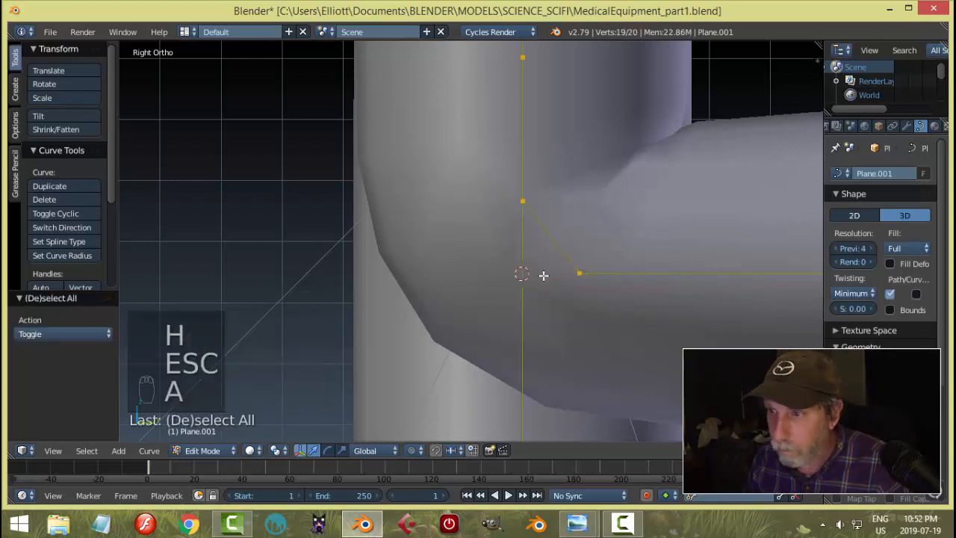
key(a)
right_click(532, 226)
right_click(576, 278)
scroll(579, 276, down, 4)
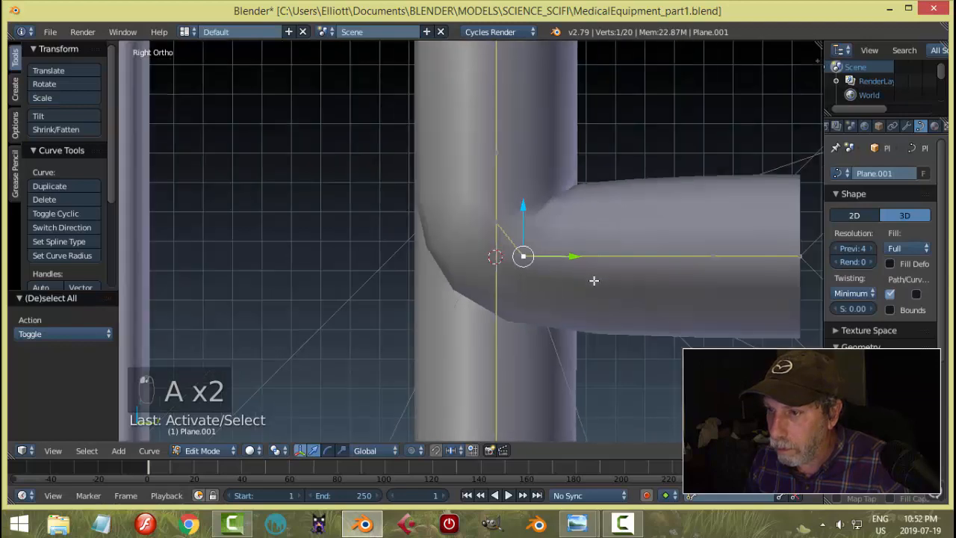
scroll(594, 280, down, 5)
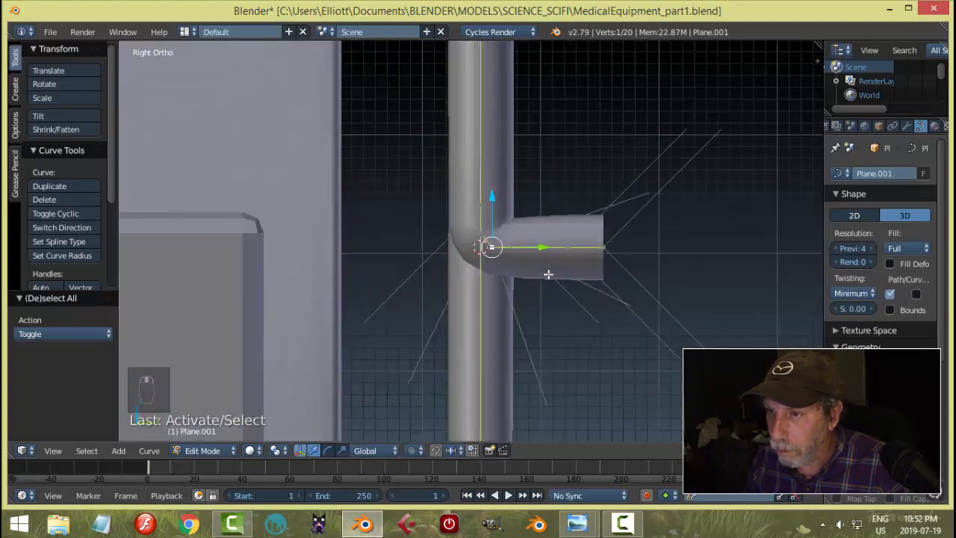
scroll(548, 274, up, 5)
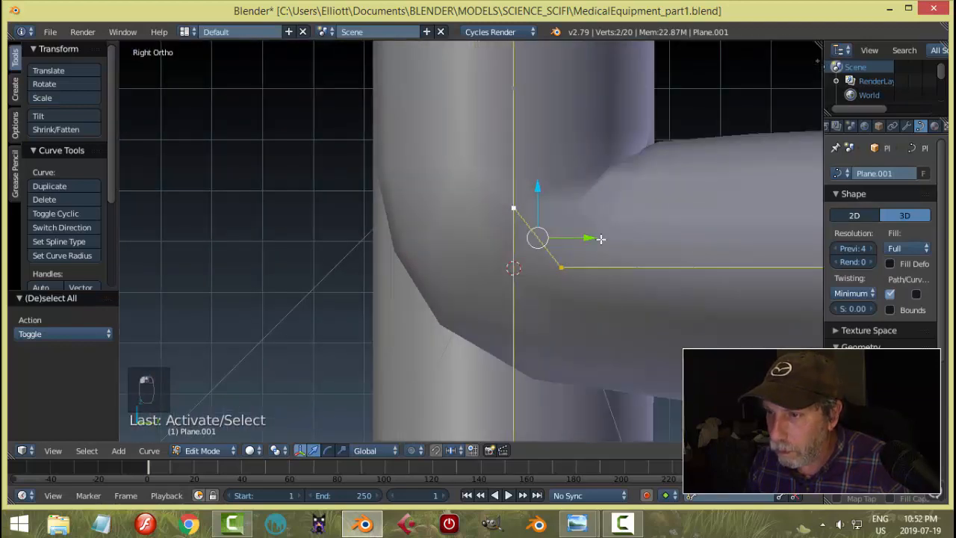
key(w)
click(601, 239)
key(a)
- Move the middle point of the chamfer about -0.003 along Y and -0.003 along Z to round the bend
right_click(548, 238)
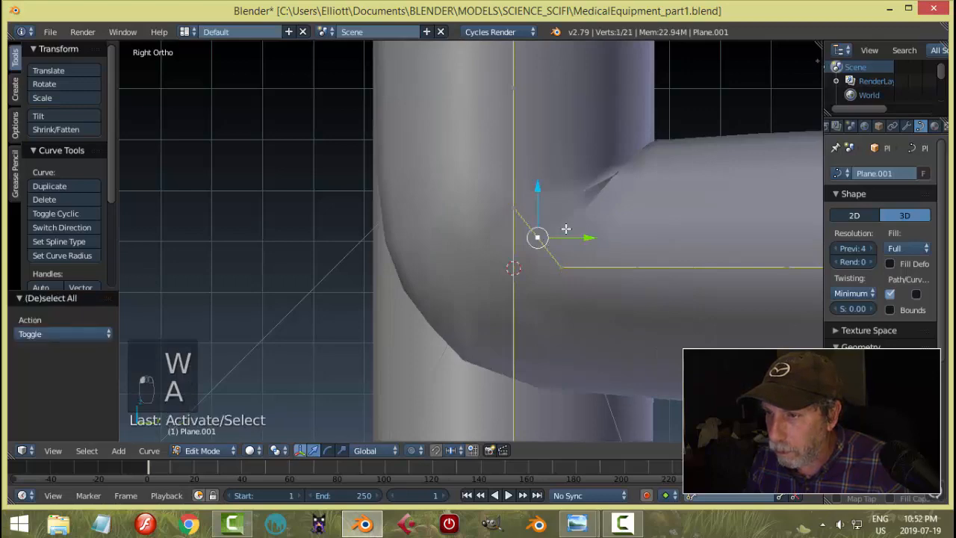
key(g)
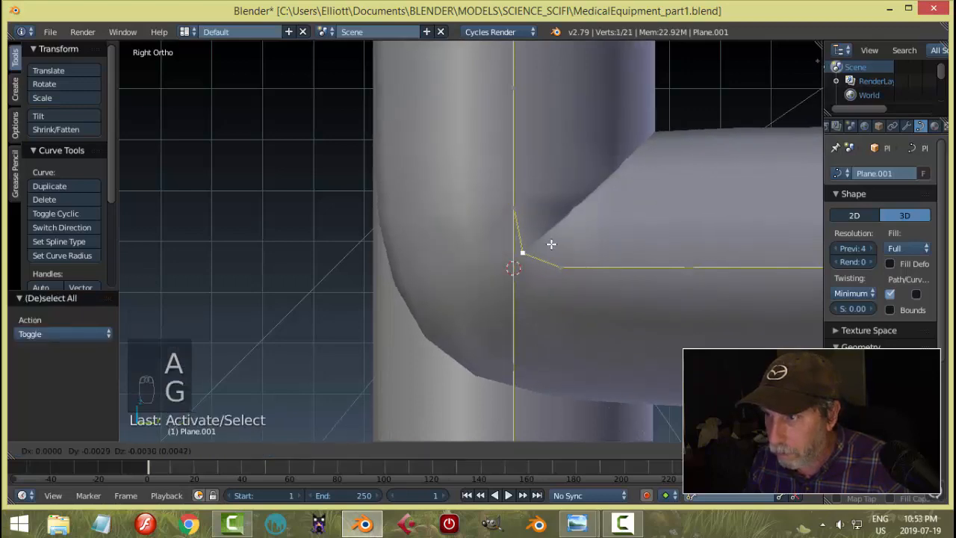
click(551, 243)
key(a)
mouse_move(602, 233)
middle_down()
mouse_move(611, 229)
mouse_move(565, 264)
mouse_move(641, 242)
mouse_move(599, 251)
middle_up()
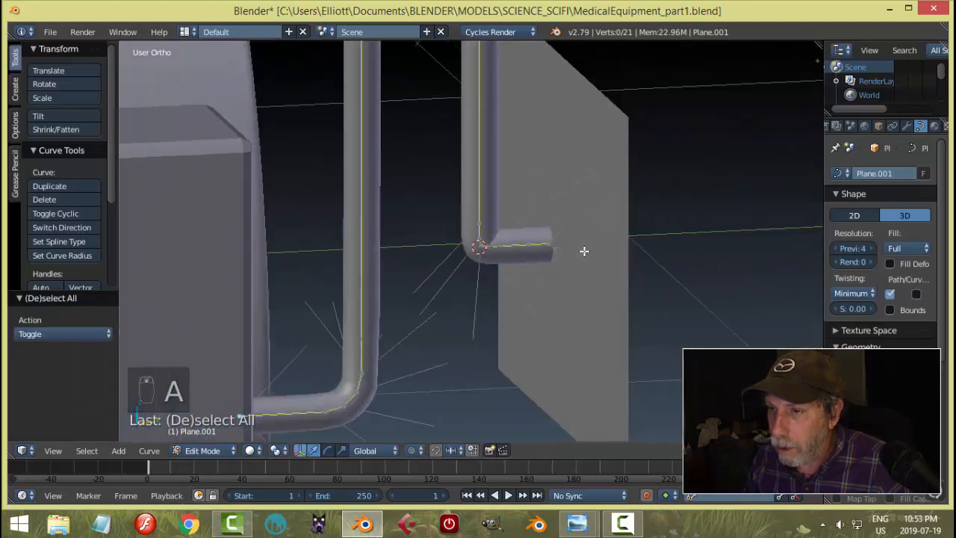
- Raise the curve point on the vertical tube just above the bend by 0.013 along Z
scroll(584, 251, up, 4)
right_click(489, 199)
key(g)
key(z)
click(499, 208)
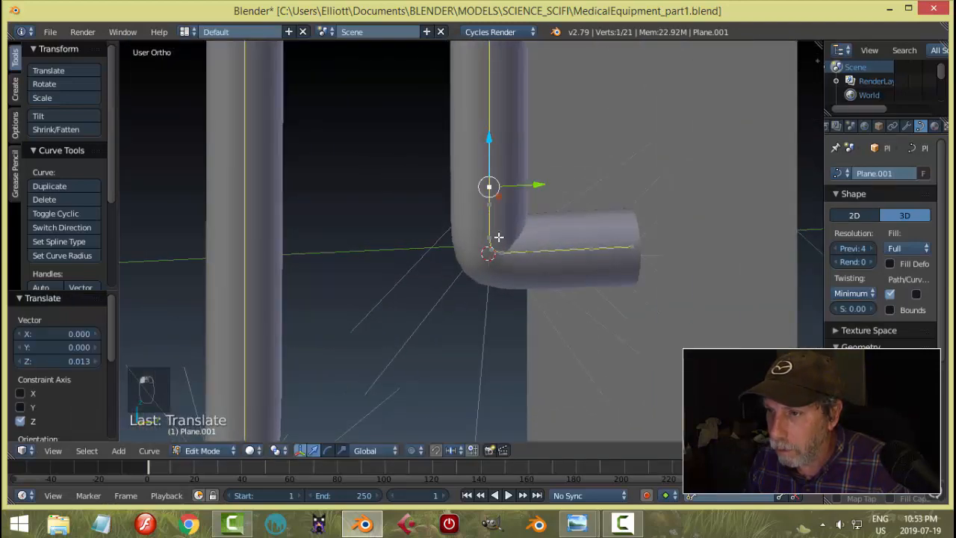
key(a)
- Lower the second curve point above the bend by about 0.006 along Z
scroll(498, 236, up, 3)
right_click(504, 177)
key(g)
key(z)
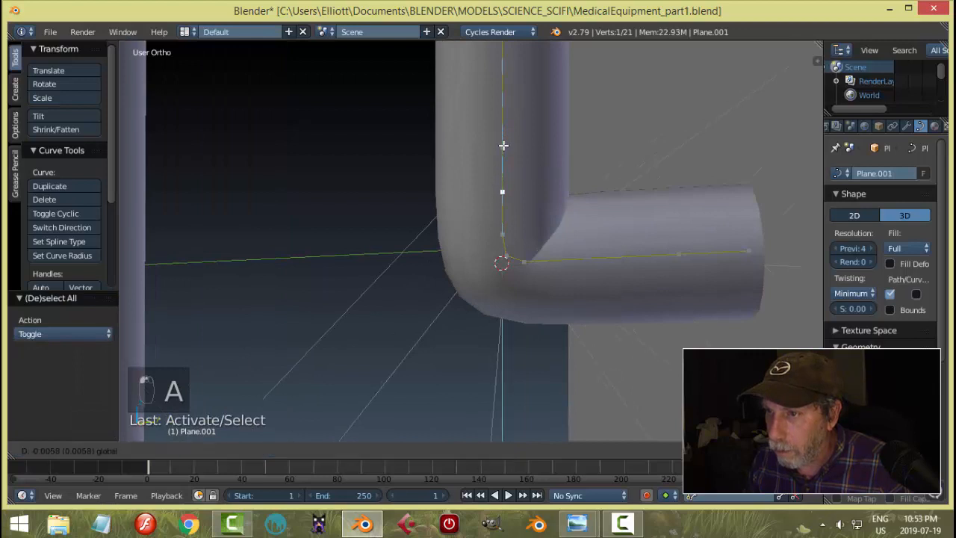
click(504, 145)
key(a)
- Move the curve point where the vertical tube enters the bend up about 0.003 along Z
key(a)
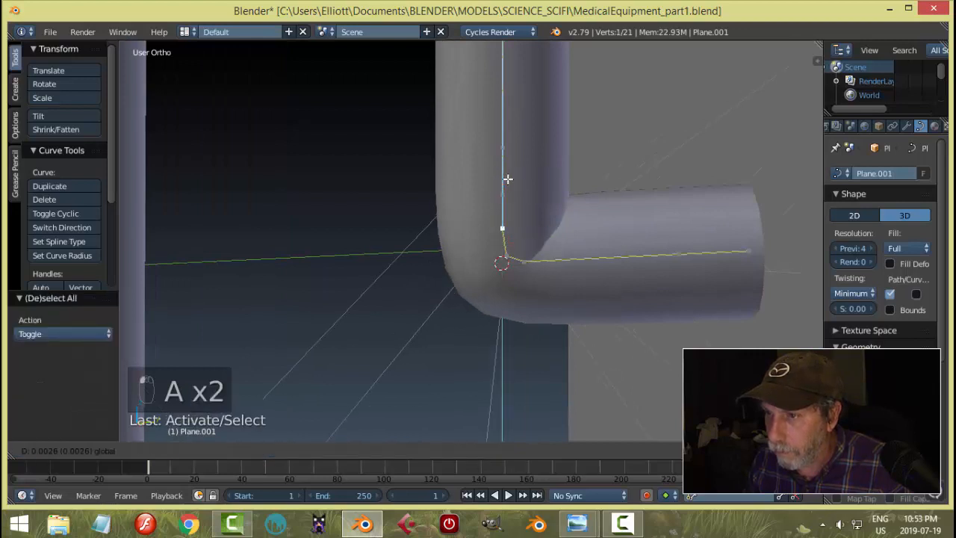
key(a)
right_click(506, 254)
drag(506, 212, 503, 209)
key(a)
scroll(561, 234, down, 3)
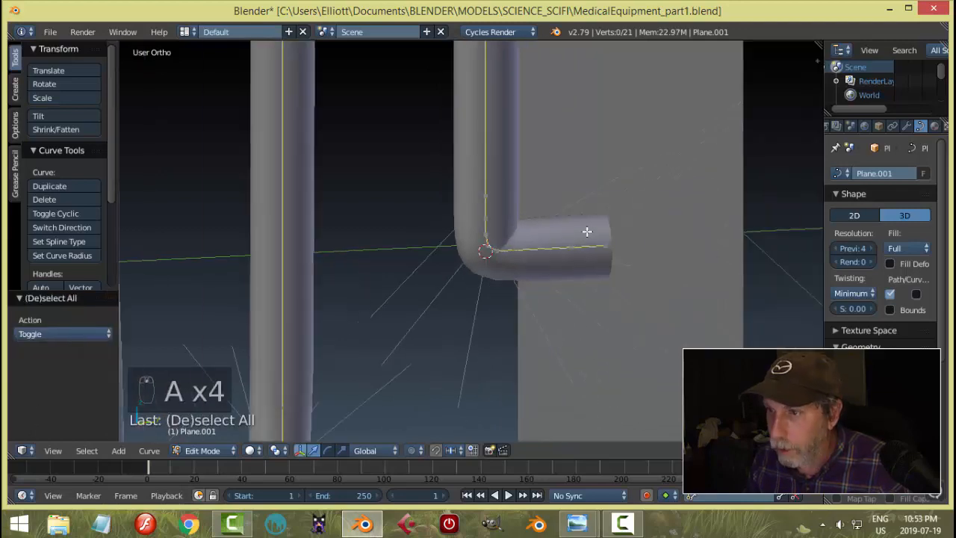
- Extrude the monitor plane about 0.09 along its normal, away from the arm, to give the panel thickness
key(Tab)
key(a)
key(a)
scroll(597, 222, down, 3)
middle_drag(626, 218, 570, 243)
scroll(595, 238, up, 2)
right_click(572, 236)
scroll(590, 245, down, 8)
key(Tab)
click(631, 256)
key(a)
key(a)
mouse_move(632, 257)
middle_down()
mouse_move(683, 261)
mouse_move(657, 269)
mouse_move(724, 267)
mouse_move(623, 264)
mouse_move(590, 246)
mouse_move(669, 255)
mouse_move(629, 261)
middle_up()
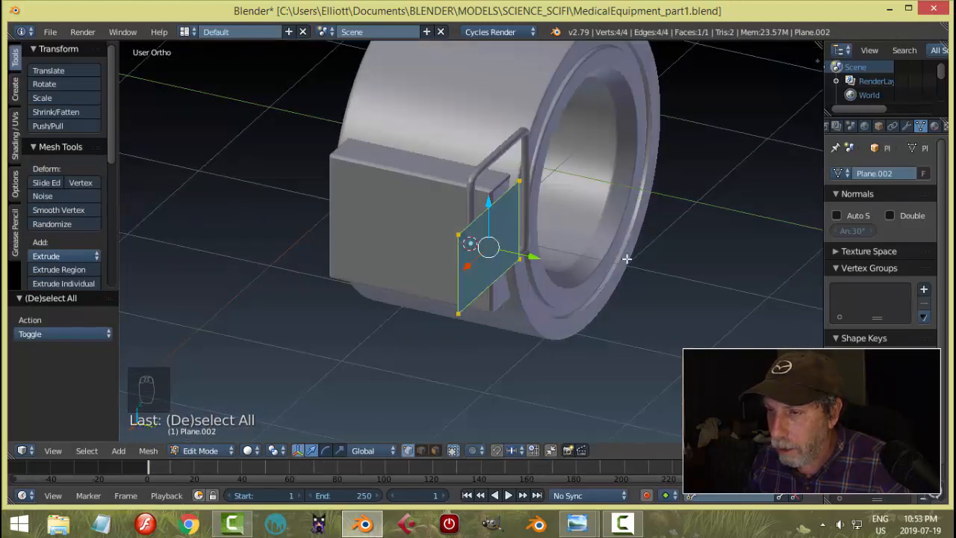
key(e)
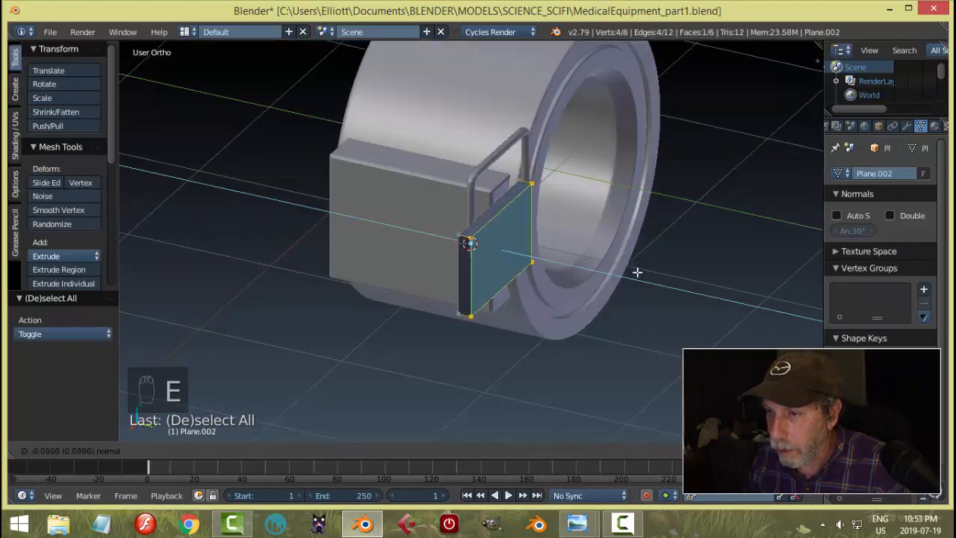
click(638, 273)
- Recalculate the normals of the whole monitor panel and return to Object Mode
key(a)
key(a)
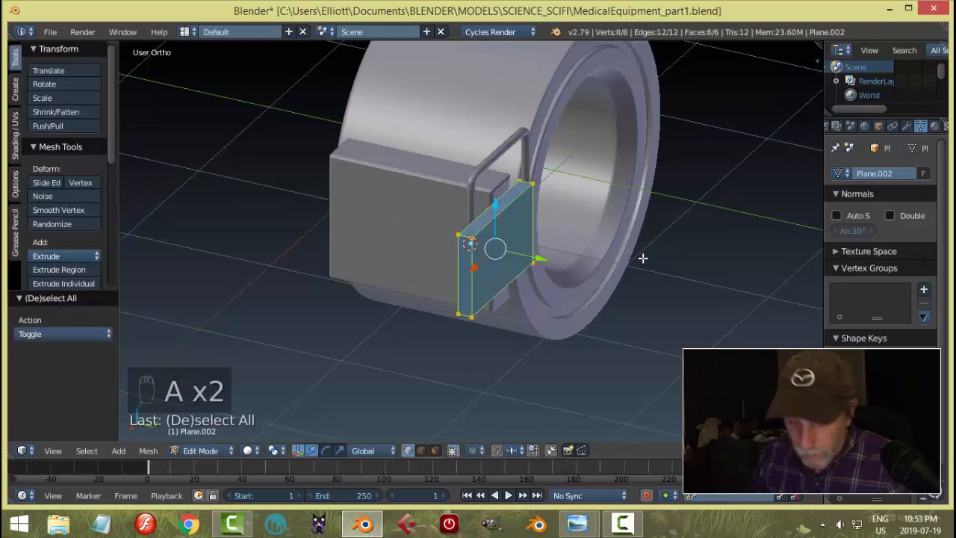
key(ctrl+n)
key(Tab)
click(522, 254)
key(a)
key(a)
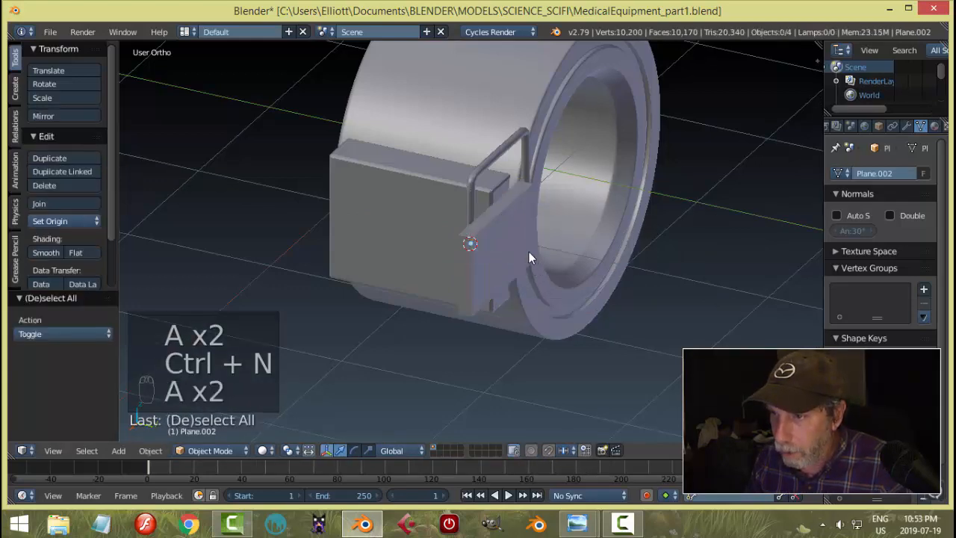
- Move the monitor panel -0.026 along Y so it meets the end of the arm
click(519, 254)
mouse_move(519, 253)
middle_down()
mouse_move(575, 242)
mouse_move(533, 242)
middle_up()
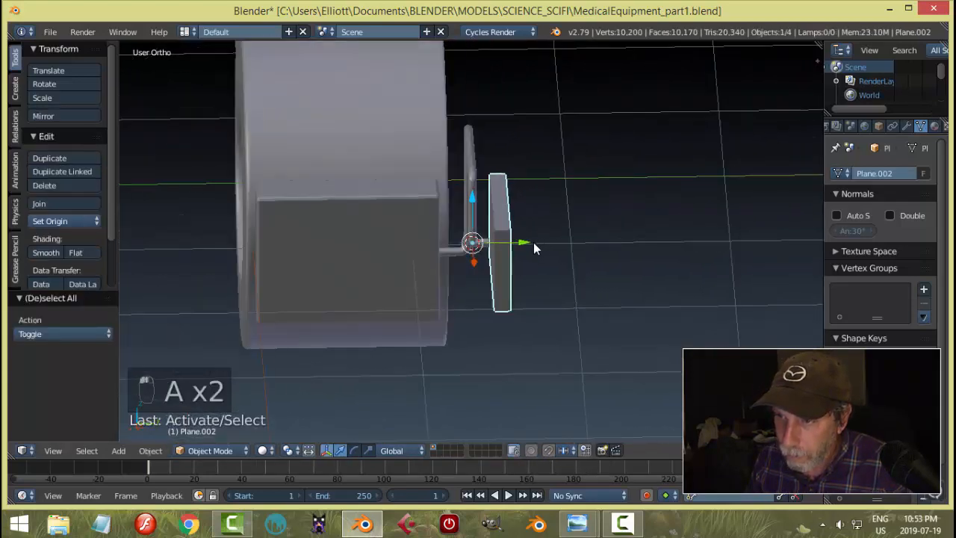
drag(528, 243, 524, 242)
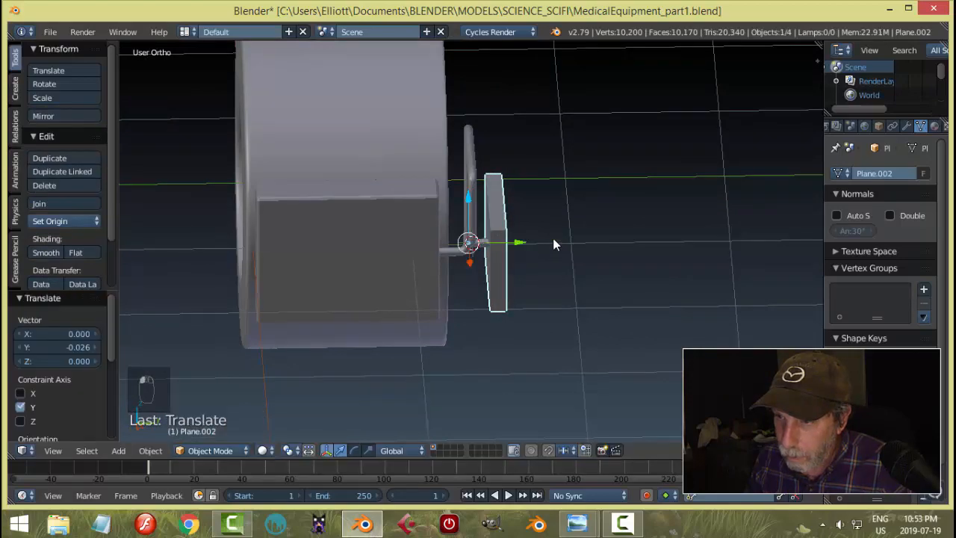
key(a)
middle_drag(552, 241, 553, 283)
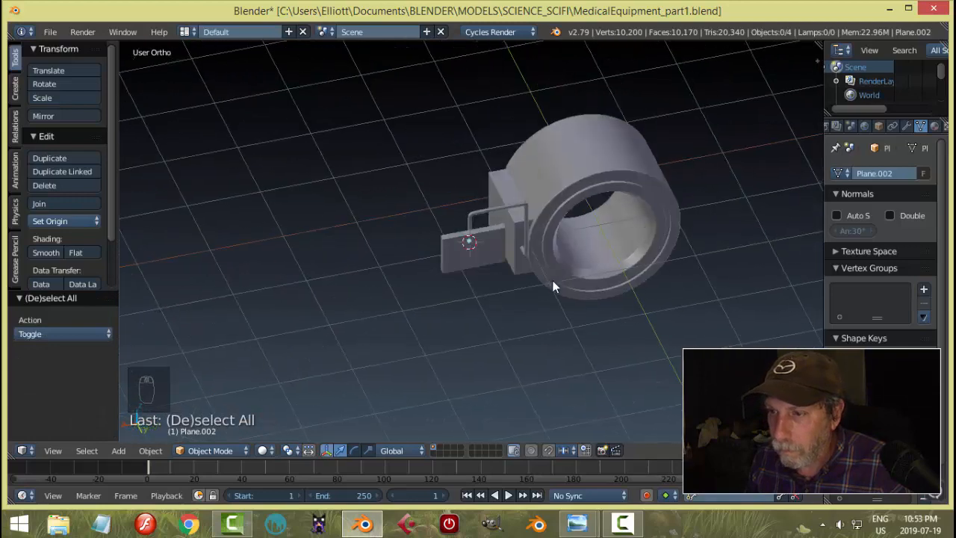
- Check the scanner in the hospital reference image, and move the arm and monitor panel together along Y toward the ring
mouse_move(575, 527)
click(490, 455)
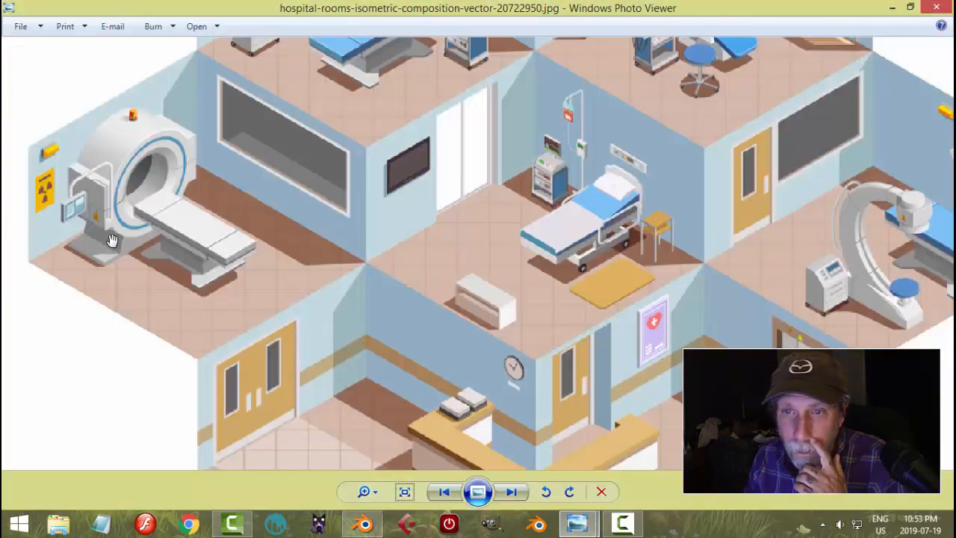
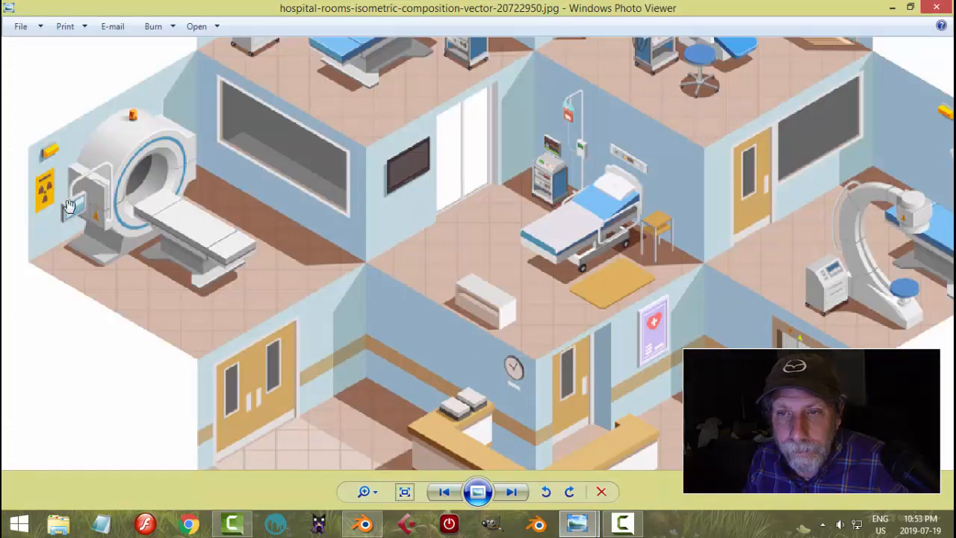
click(373, 526)
middle_drag(587, 284, 720, 258)
scroll(575, 261, up, 5)
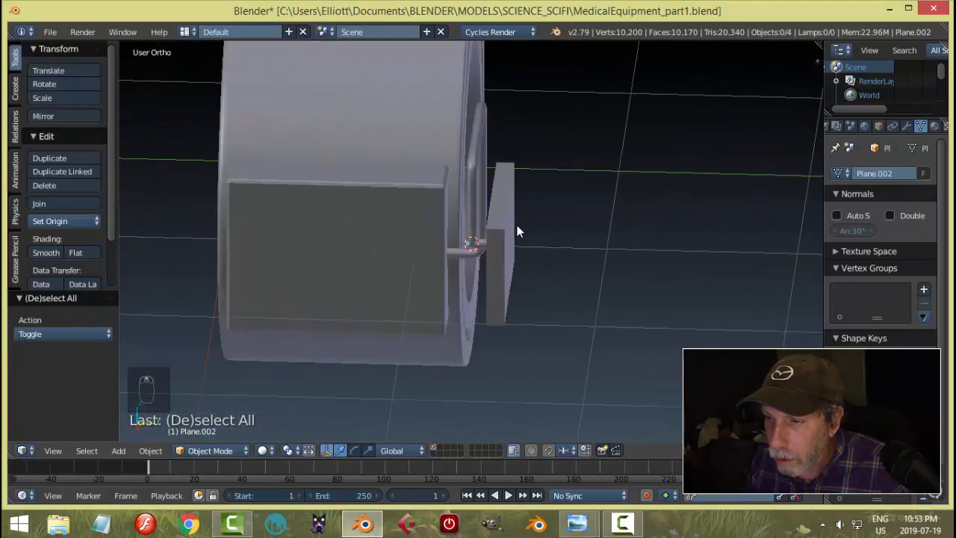
right_click(479, 168)
shift+right_click(509, 224)
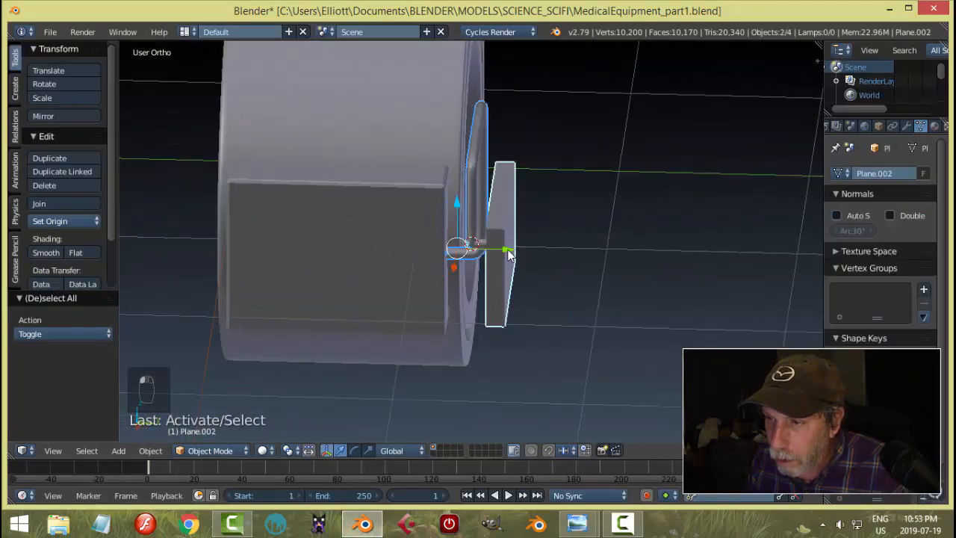
key(g)
key(y)
click(543, 243)
key(a)
scroll(555, 218, down, 3)
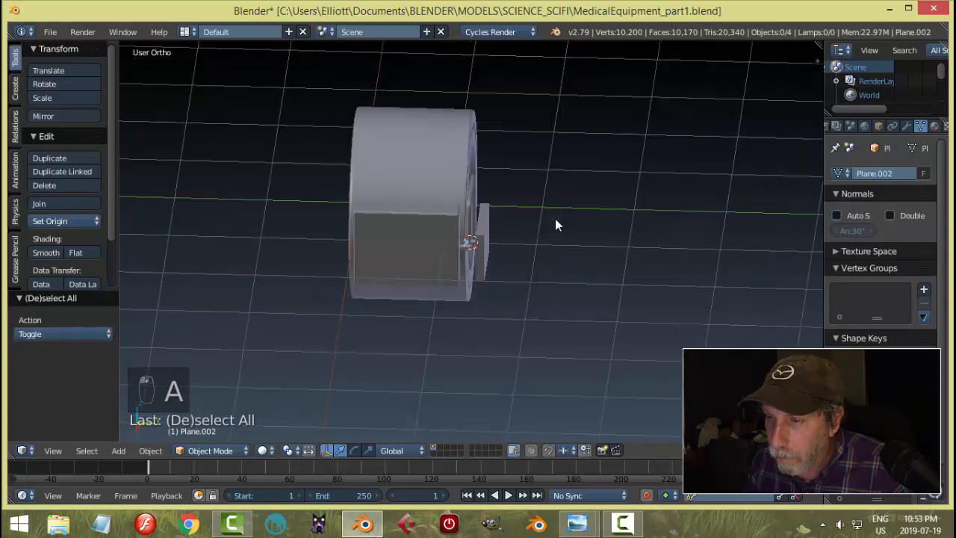
- Copy the side box's modifiers to the monitor panel by linking modifier data
middle_drag(555, 219, 536, 247)
scroll(506, 241, up, 4)
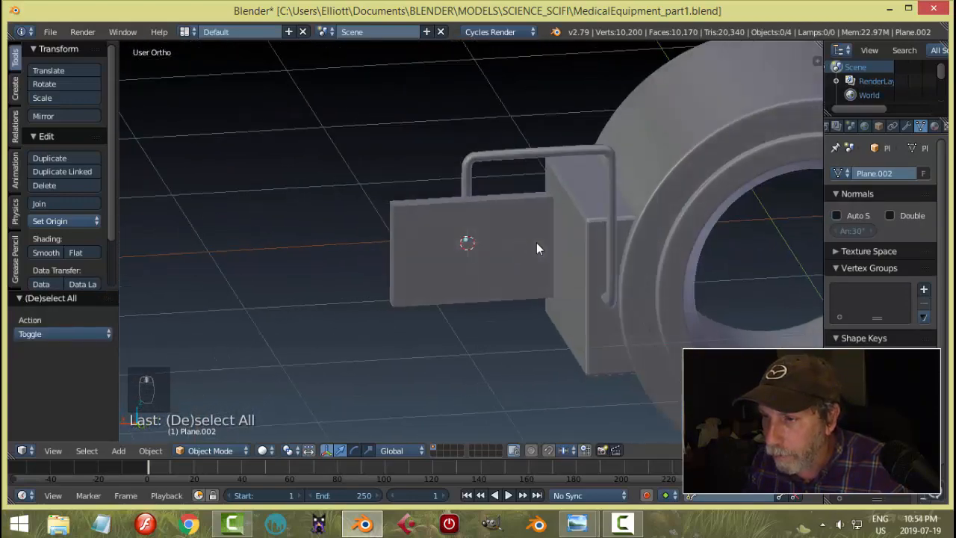
right_click(463, 239)
middle_drag(463, 239, 508, 278)
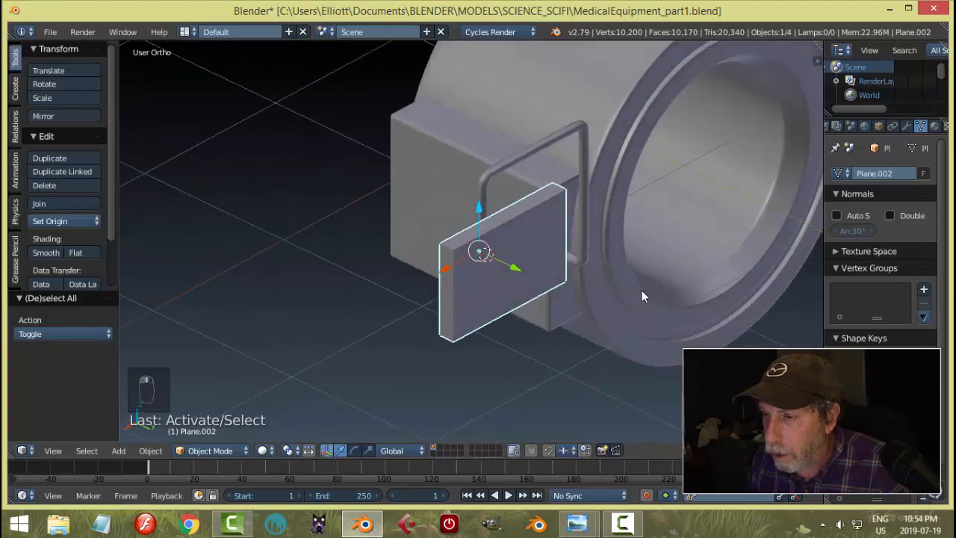
shift+right_click(439, 148)
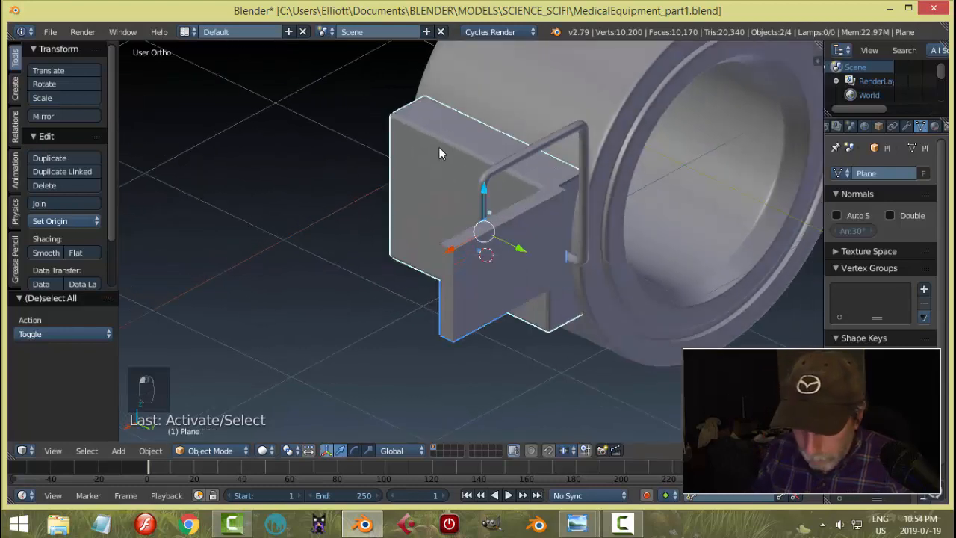
key(ctrl+l)
click(430, 209)
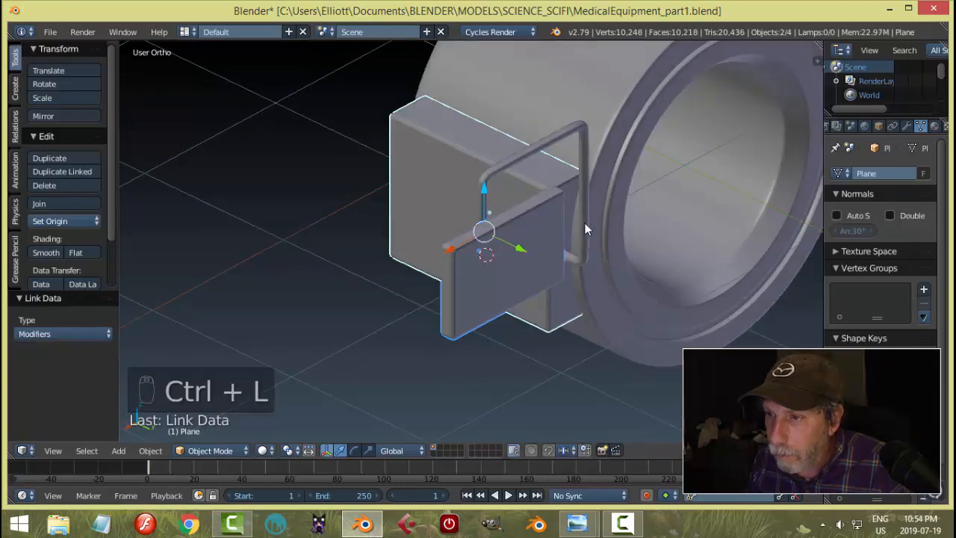
key(a)
- Set the limit method of the monitor panel's Bevel modifier to Angle
middle_drag(600, 245, 536, 253)
right_click(537, 254)
middle_drag(673, 251, 869, 282)
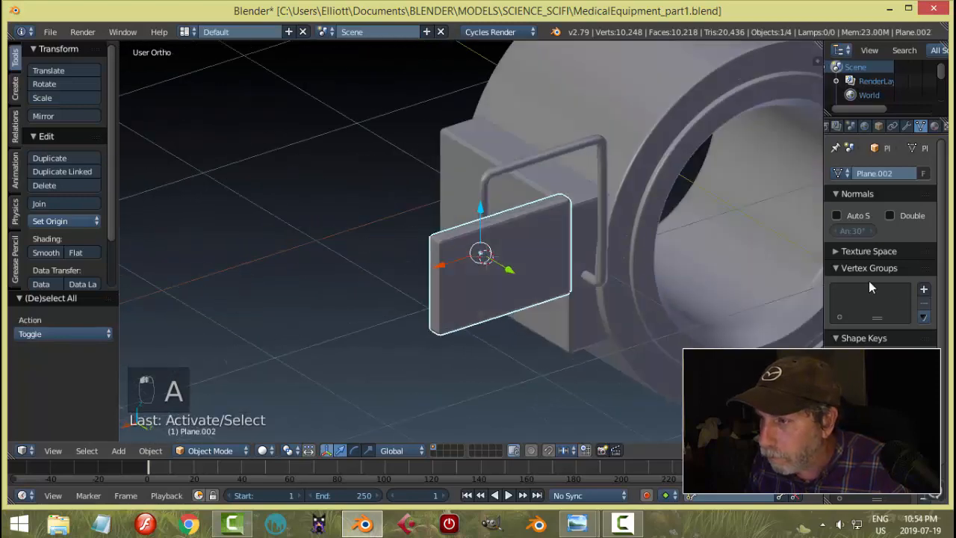
click(908, 125)
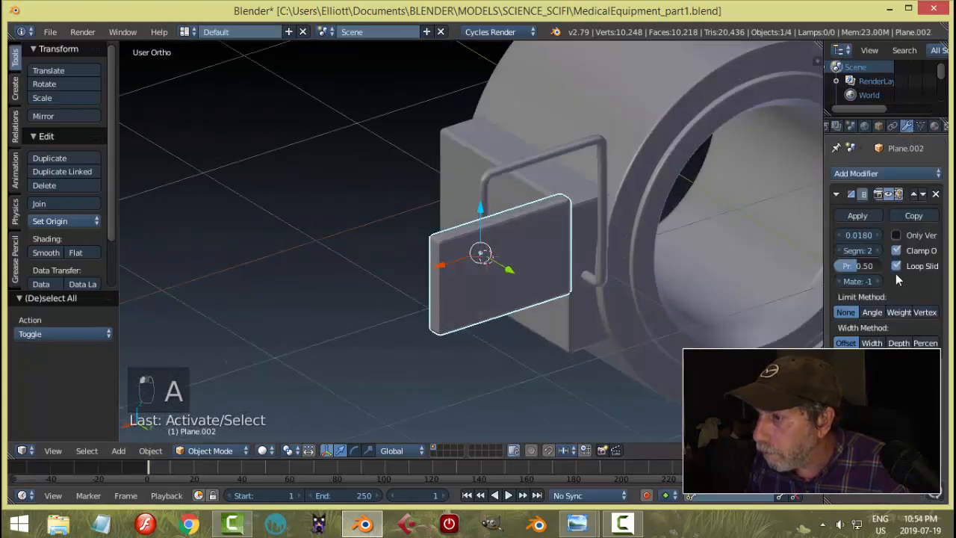
click(872, 312)
- Inset the monitor panel's front face by about 0.038 to form the screen border
scroll(486, 274, up, 2)
middle_drag(474, 274, 546, 268)
key(Tab)
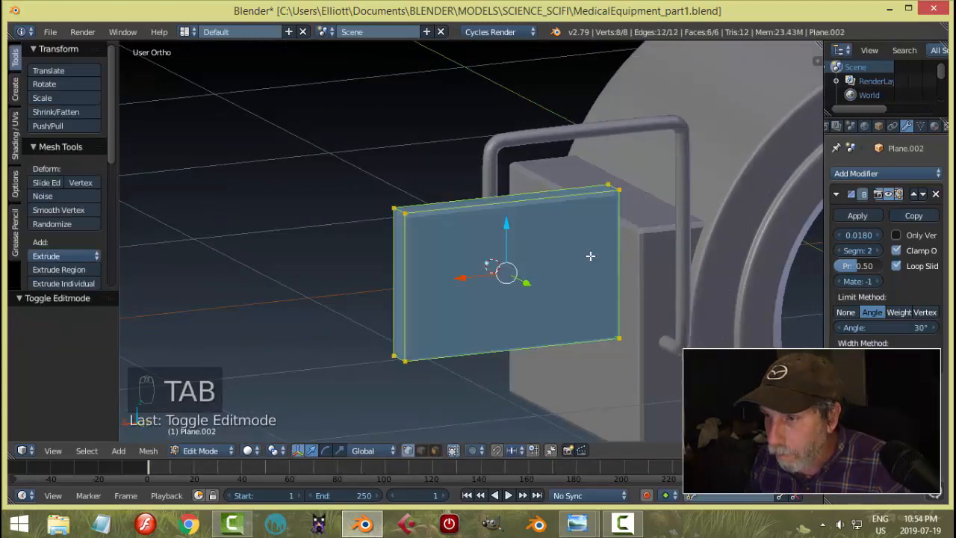
key(a)
key(a)
key(ctrl+Tab)
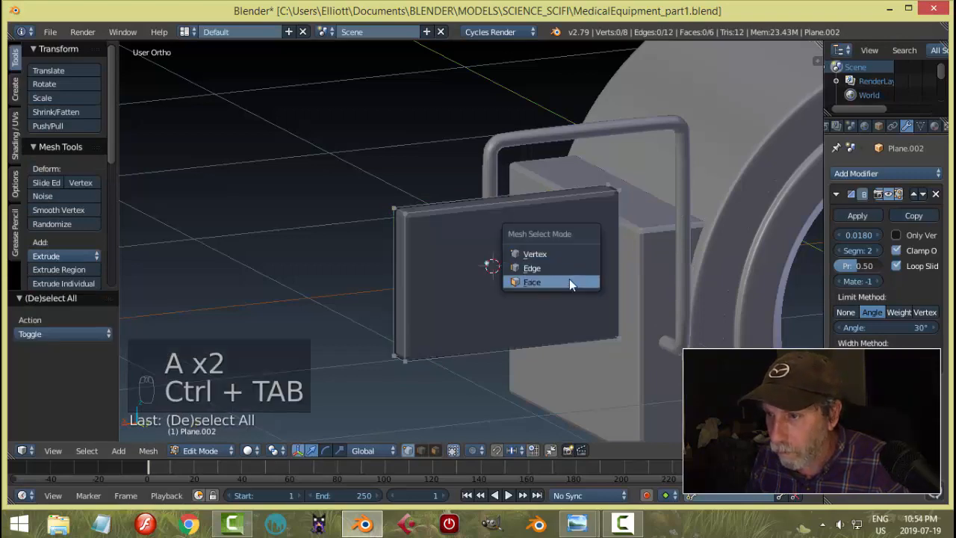
click(570, 279)
key(i)
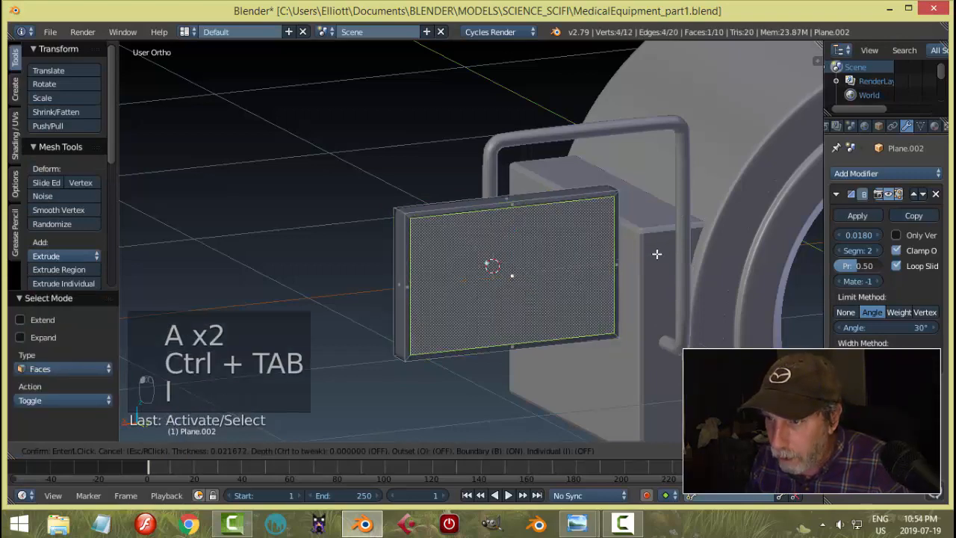
click(655, 254)
- Extrude the inset screen face inward by 0.010 and return to Object Mode
middle_drag(655, 255, 667, 266)
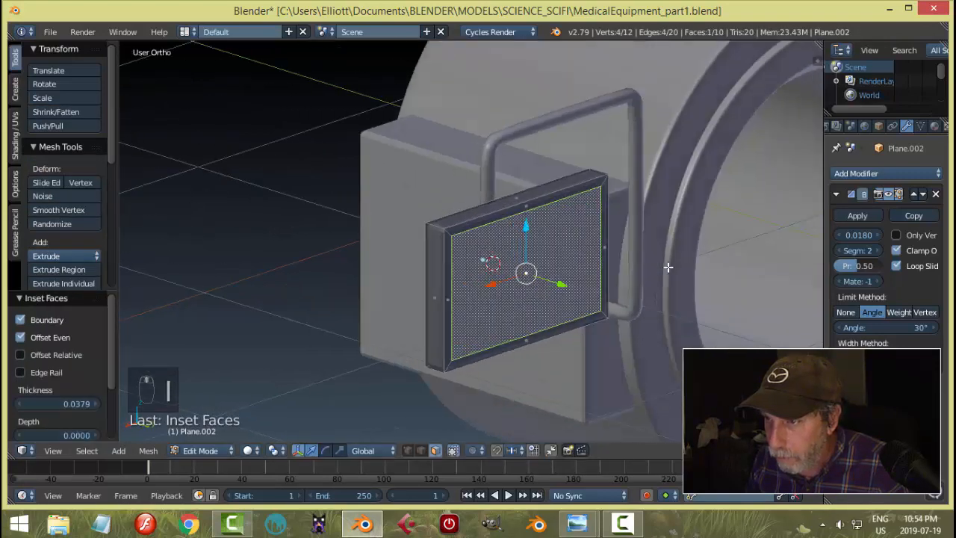
key(e)
click(666, 267)
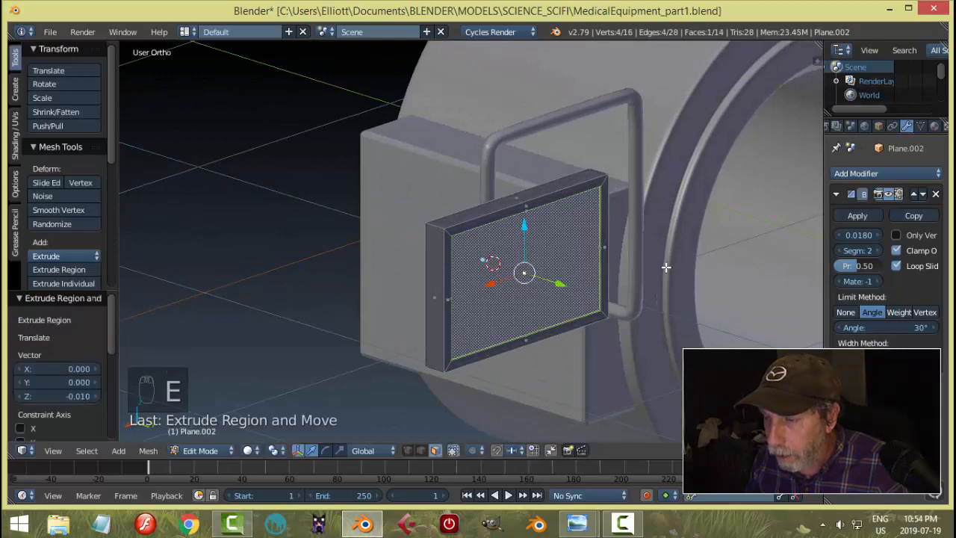
key(a)
key(Tab)
key(a)
key(a)
- Snap the 3D cursor to the end point of the tubular arm at the side box and return to Object Mode
middle_drag(633, 242, 481, 268)
scroll(478, 196, up, 3)
right_click(493, 260)
key(Tab)
click(540, 261)
key(shift+s)
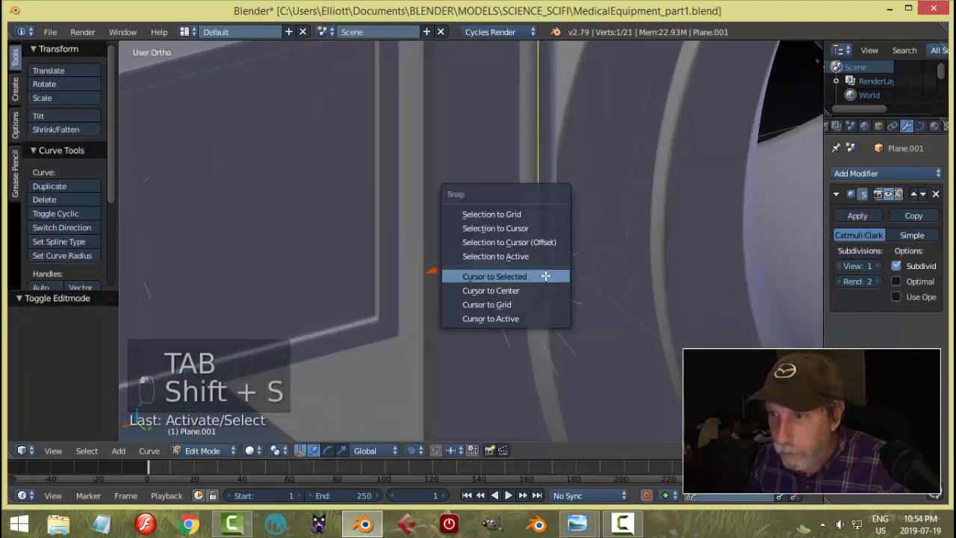
click(551, 276)
key(a)
key(Tab)
click(512, 286)
middle_drag(512, 287, 584, 267)
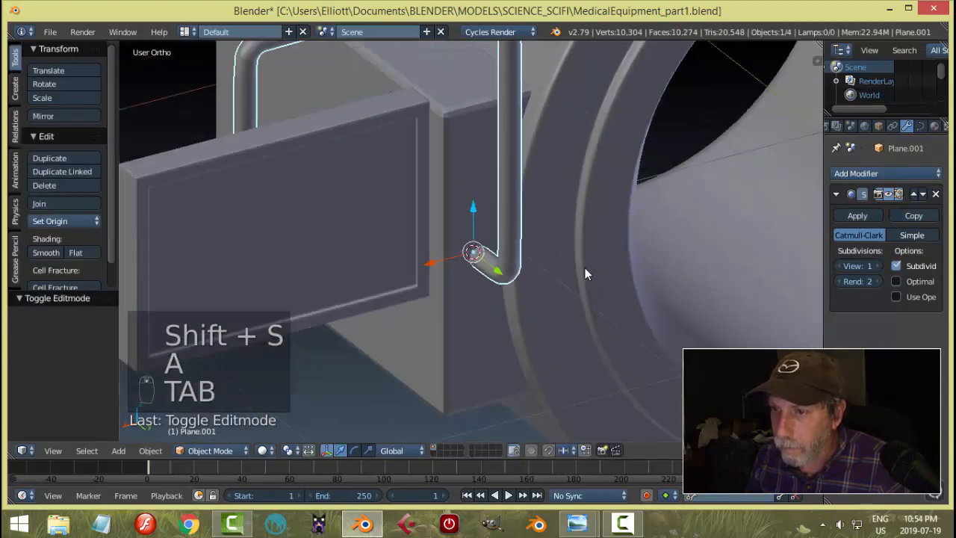
key(shift+a)
mouse_move(585, 268)
click(637, 291)
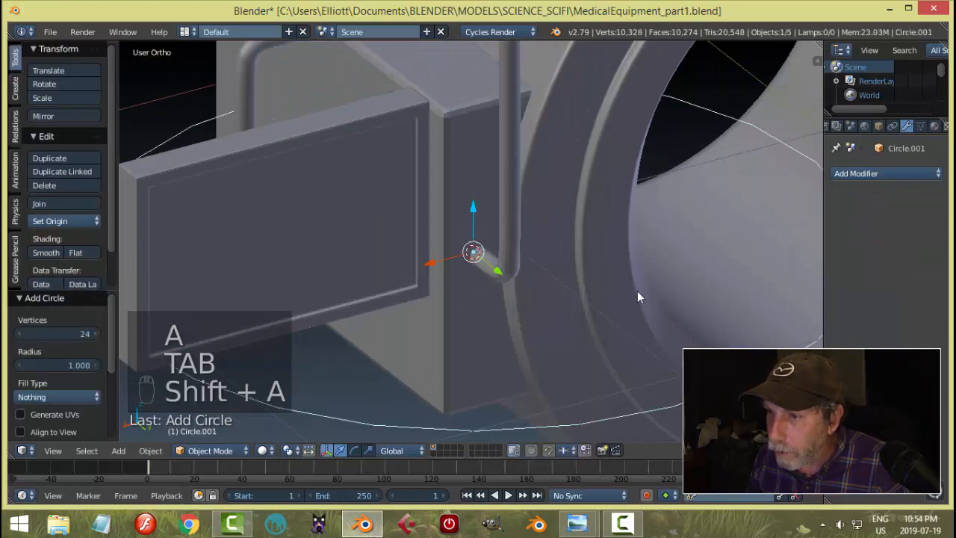
key(Tab)
click(777, 258)
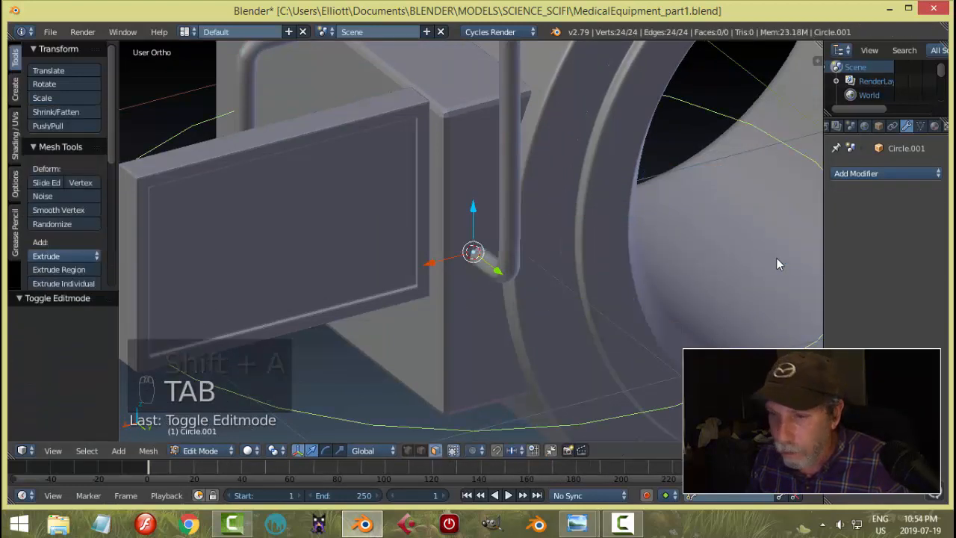
key(Tab)
key(Escape)
key(Tab)
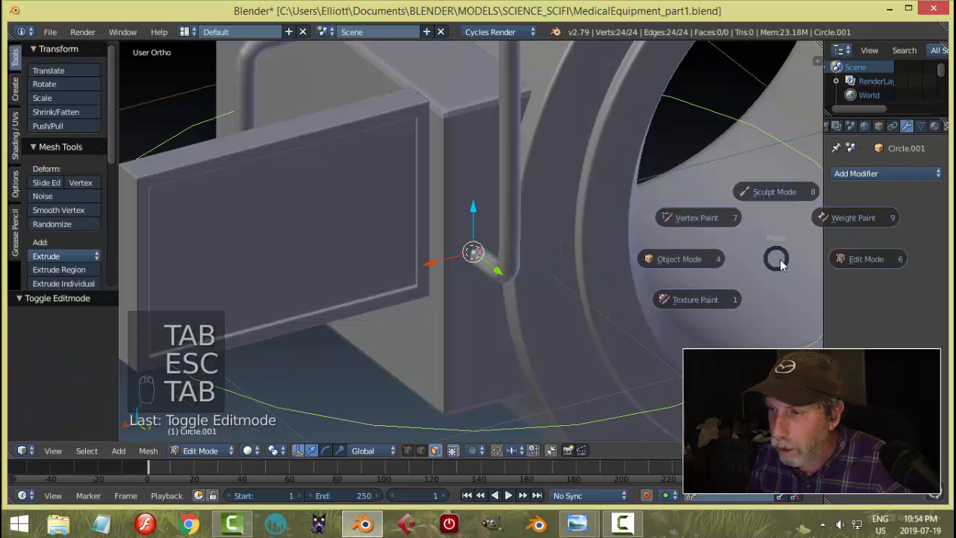
click(673, 264)
key(x)
click(671, 265)
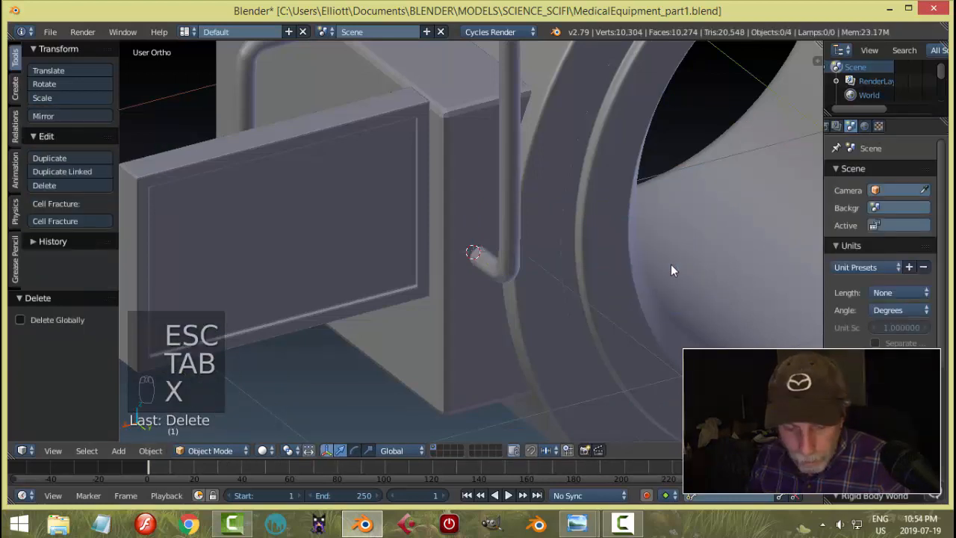
key(shift+a)
mouse_move(671, 265)
click(718, 282)
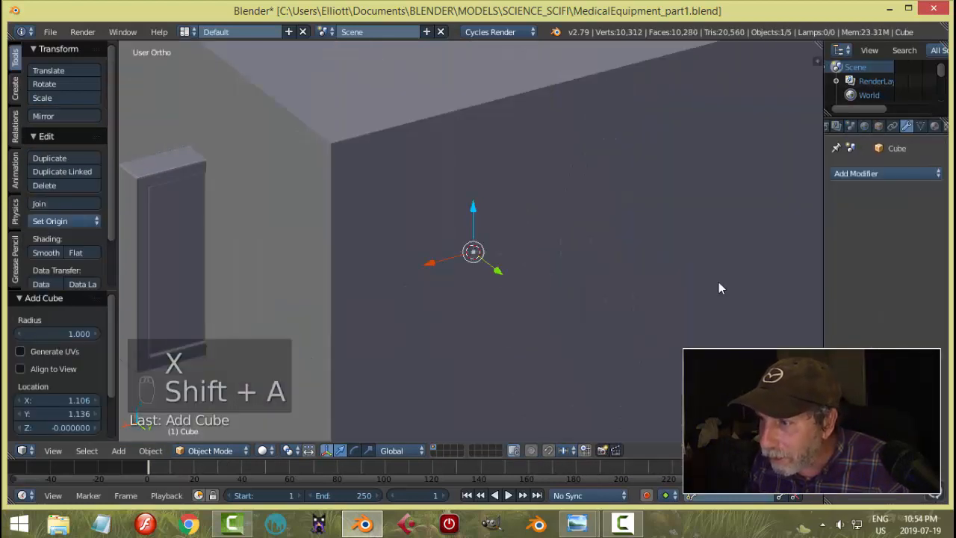
key(x)
click(719, 281)
- Add a mesh circle with 18 vertices at the 3D cursor
key(shift+a)
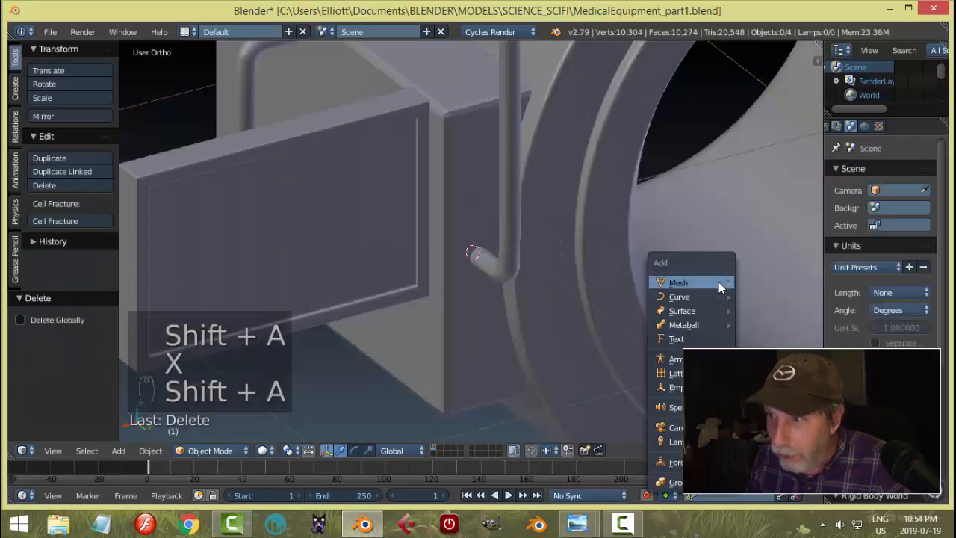
mouse_move(717, 287)
click(767, 310)
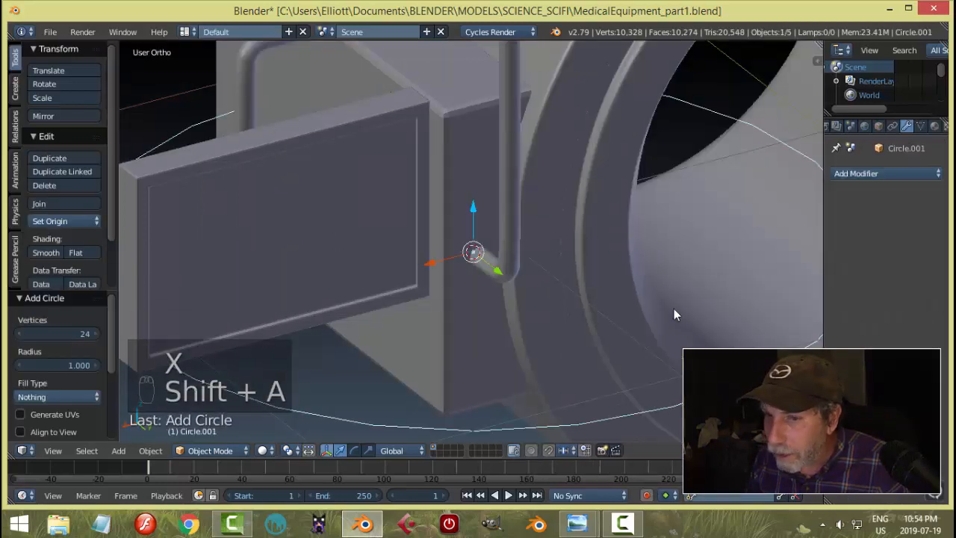
click(38, 336)
text(1)
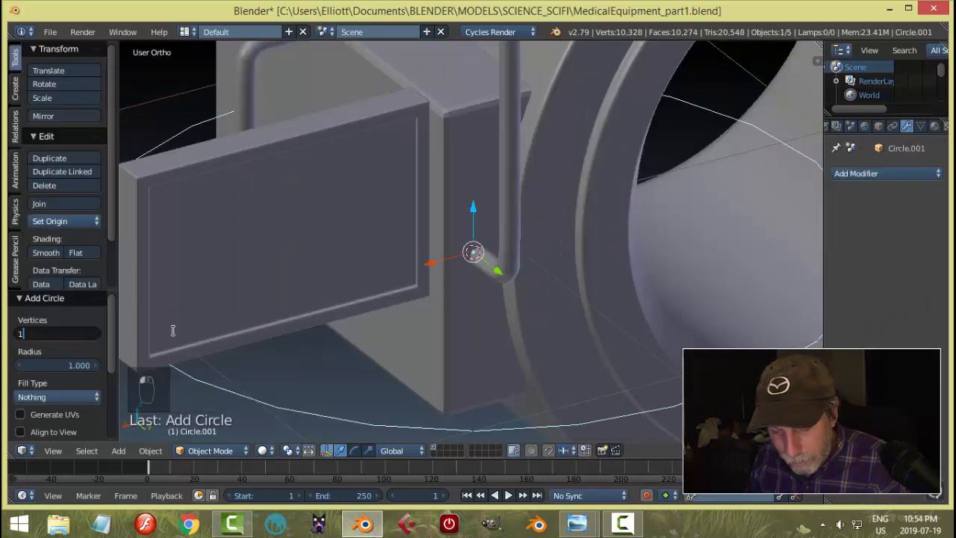
text(8)
key(Return)
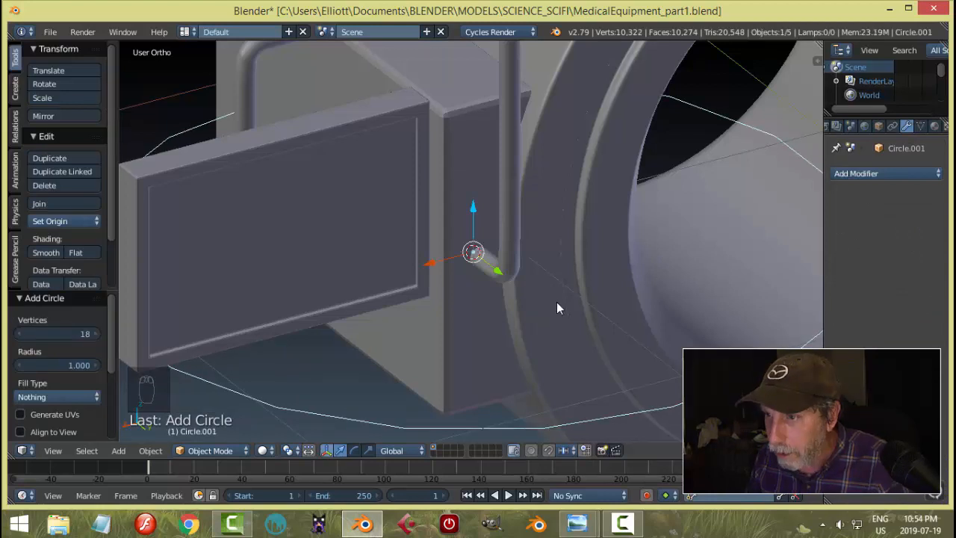
- In Edit Mode, scale the circle by about 0.048 and rotate it 90° about the X axis
key(Tab)
key(s)
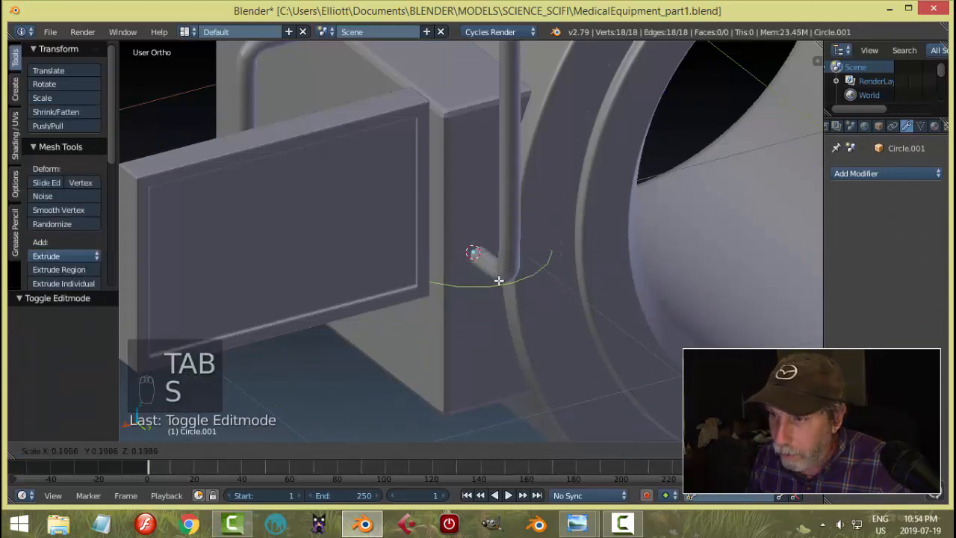
click(471, 260)
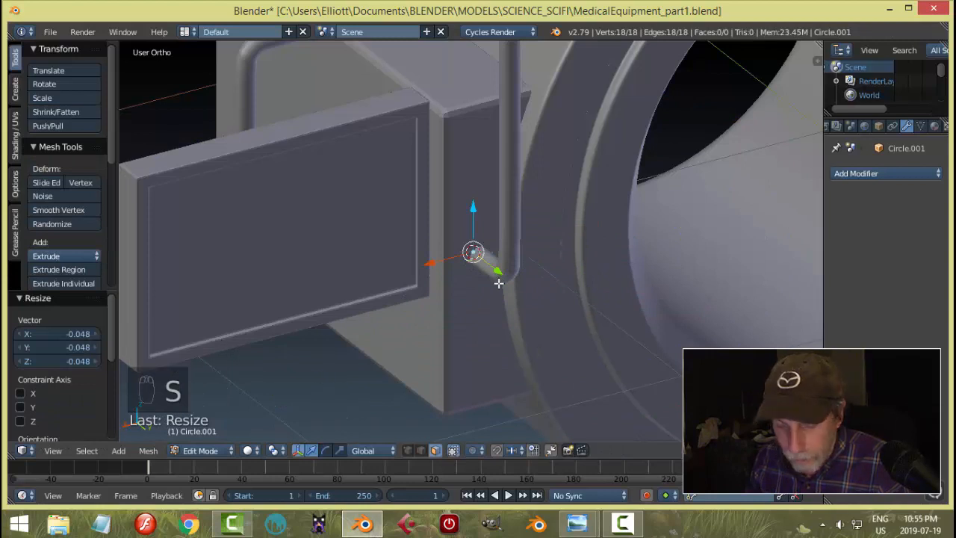
text(r90)
key(Return)
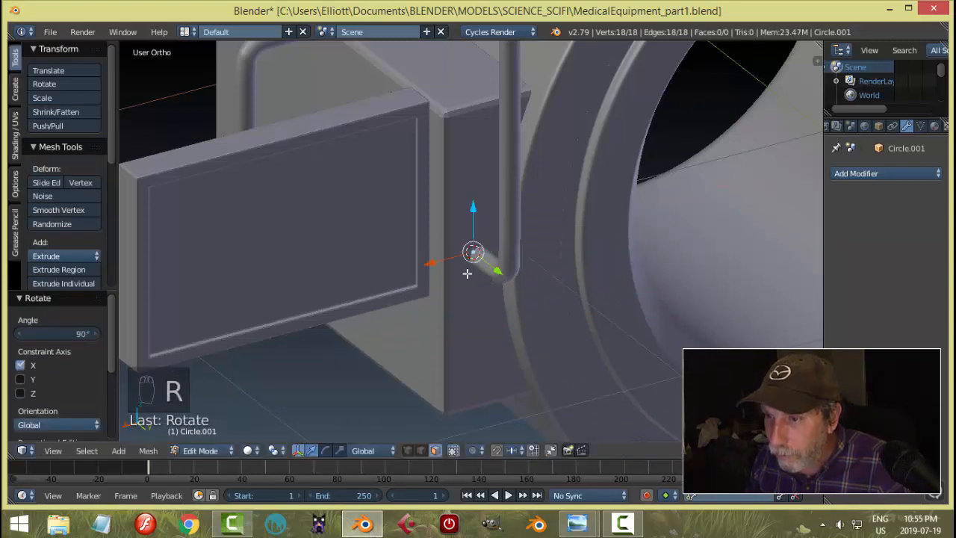
- Move the circle about 0.046 along Y onto the arm's end and extrude it into a short rim around the tube
drag(500, 271, 506, 278)
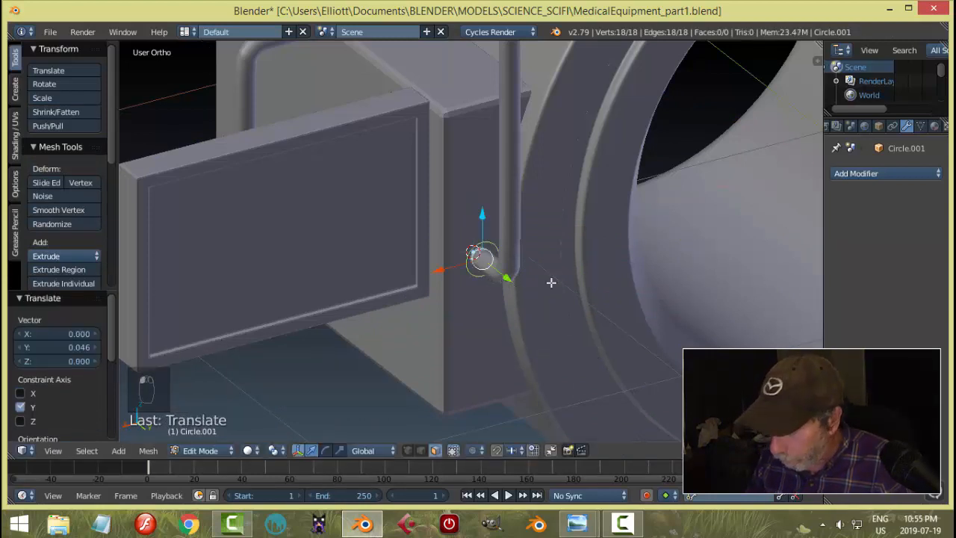
key(KP_Decimal)
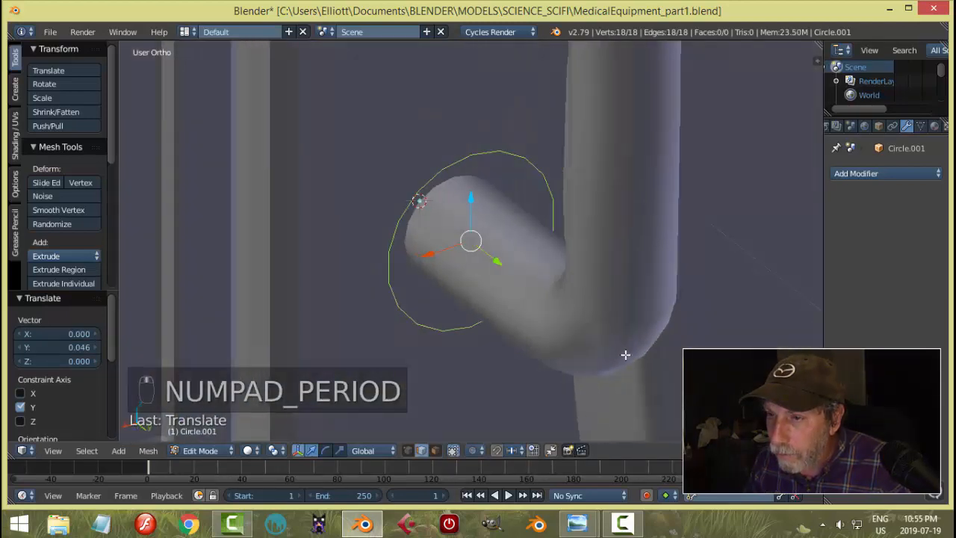
middle_drag(625, 355, 596, 376)
mouse_move(499, 267)
mouse_down()
mouse_move(476, 245)
mouse_move(500, 270)
mouse_up()
key(e)
click(510, 247)
- Extrude the rim's front edge inward at a scale of about 0.481 and make all the flange's normals consistent
key(e)
right_click(621, 253)
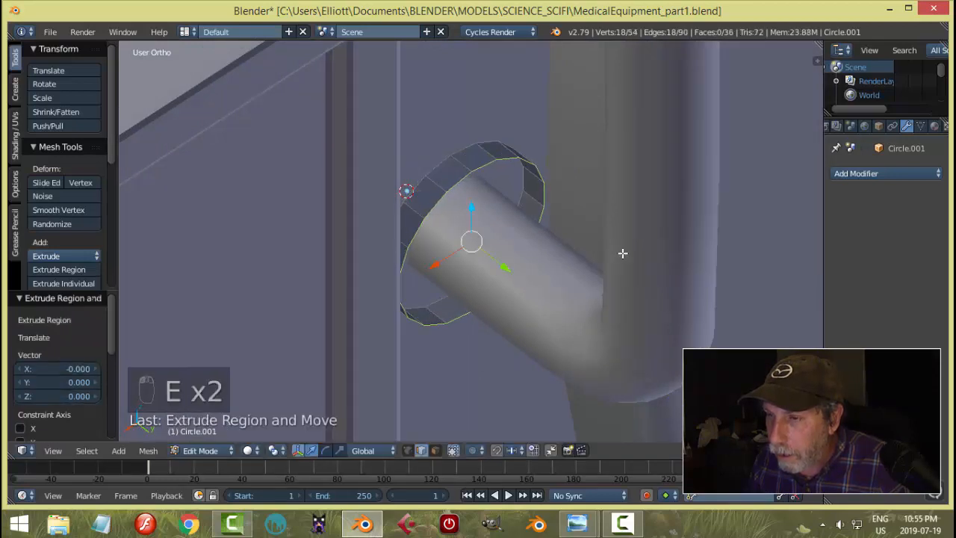
key(s)
click(542, 259)
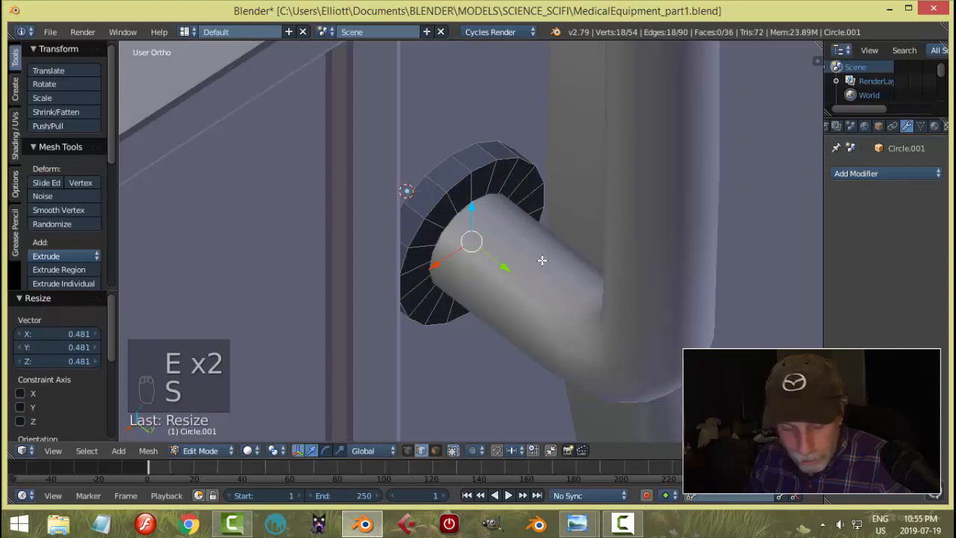
key(a)
key(a)
key(a)
key(ctrl+n)
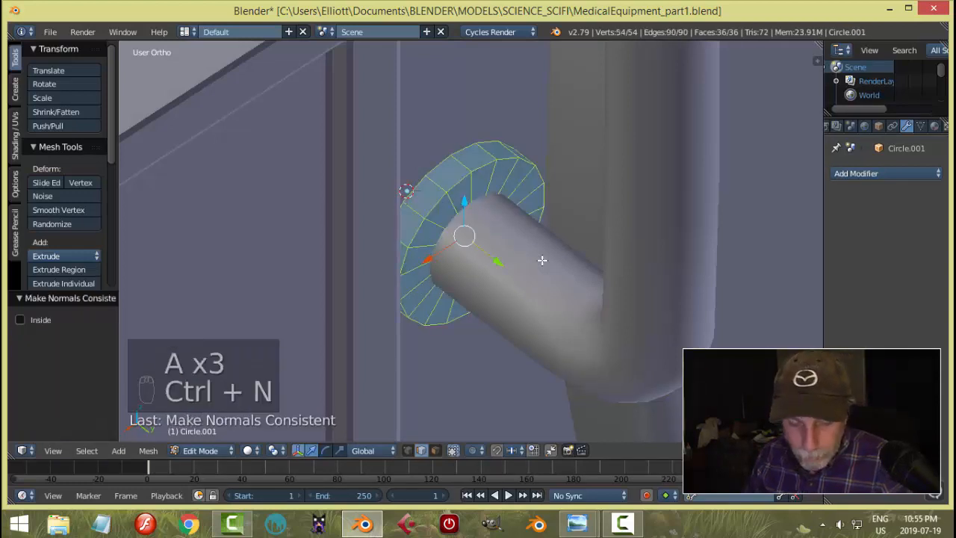
- Bevel the flange's outer front edge loop with 3 segments at an offset of about 0.0037, and return to Object Mode
key(a)
alt+right_click(503, 188)
key(ctrl+b)
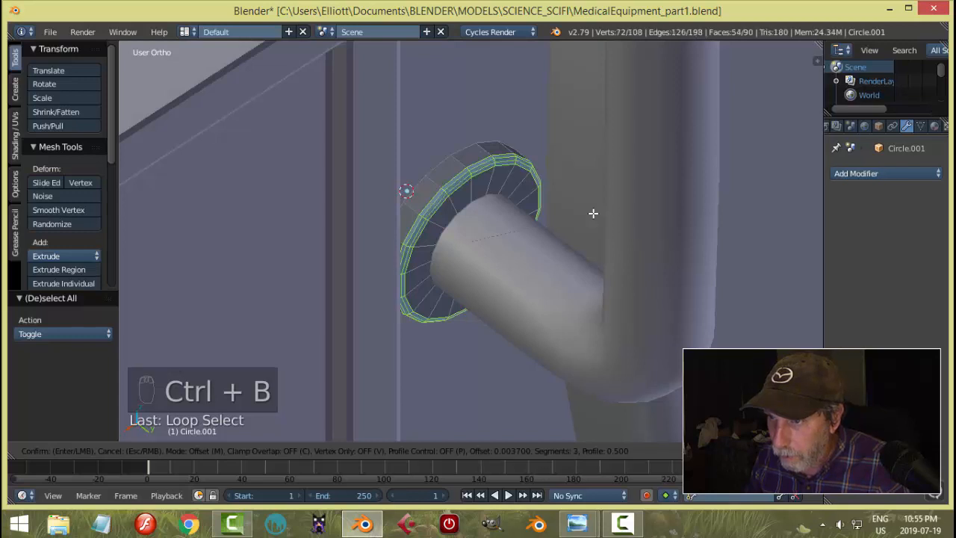
click(593, 214)
key(a)
key(Tab)
click(543, 221)
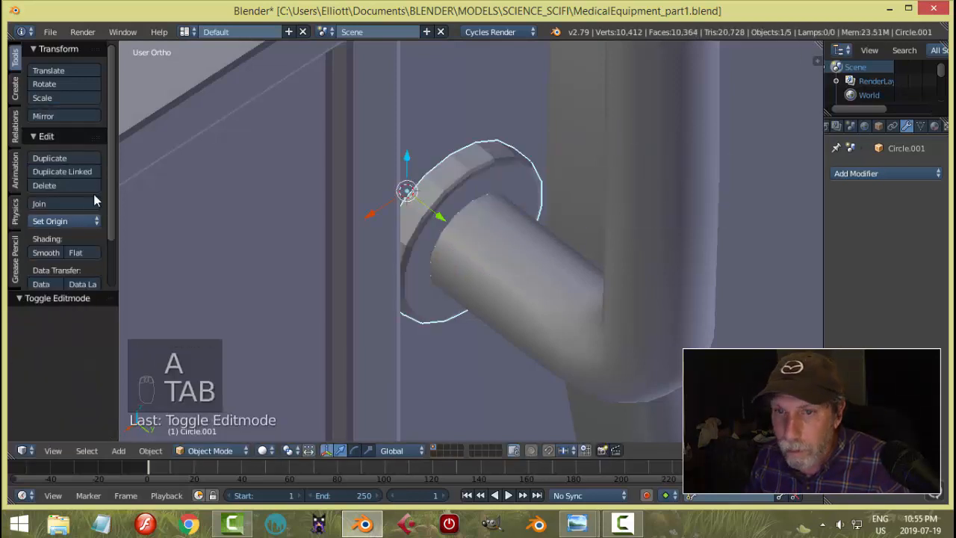
- Apply smooth shading to the flange and scale it down slightly around the tube end
click(52, 254)
scroll(593, 215, down, 9)
key(a)
middle_drag(613, 230, 528, 243)
scroll(527, 244, up, 10)
right_click(514, 215)
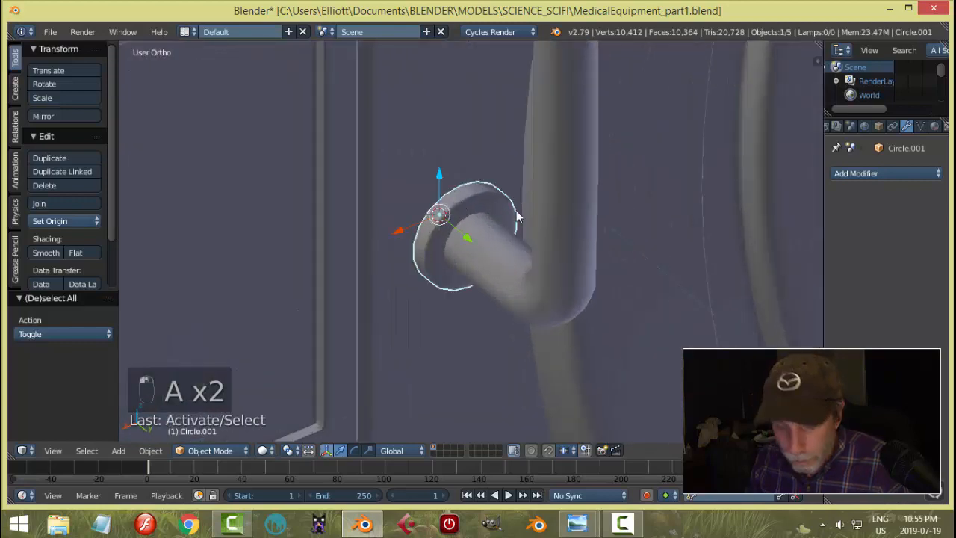
key(s)
click(527, 228)
key(a)
scroll(591, 210, down, 4)
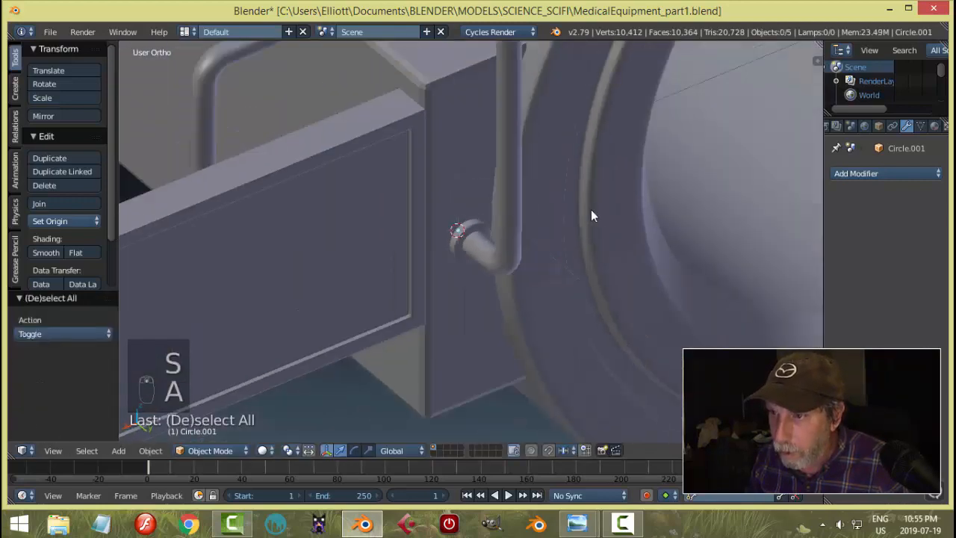
- Set the flange's origin to the centre of its geometry
middle_drag(591, 215, 541, 270)
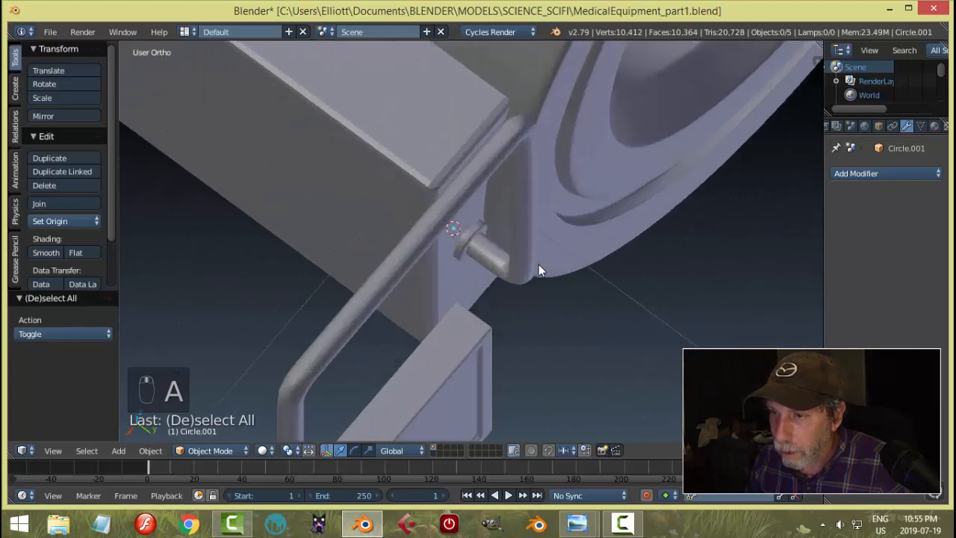
scroll(494, 237, up, 2)
right_click(473, 217)
middle_drag(474, 217, 199, 215)
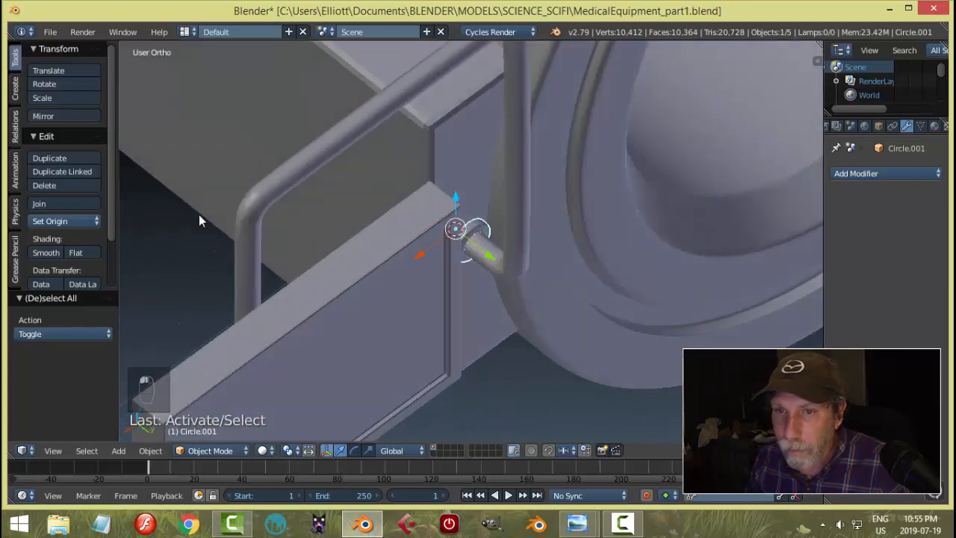
click(62, 218)
click(73, 251)
- Duplicate the flange and move the copy about 0.538 along X toward the monitor panel
middle_drag(358, 217, 498, 207)
key(shift+d)
right_click(572, 209)
middle_drag(572, 209, 545, 221)
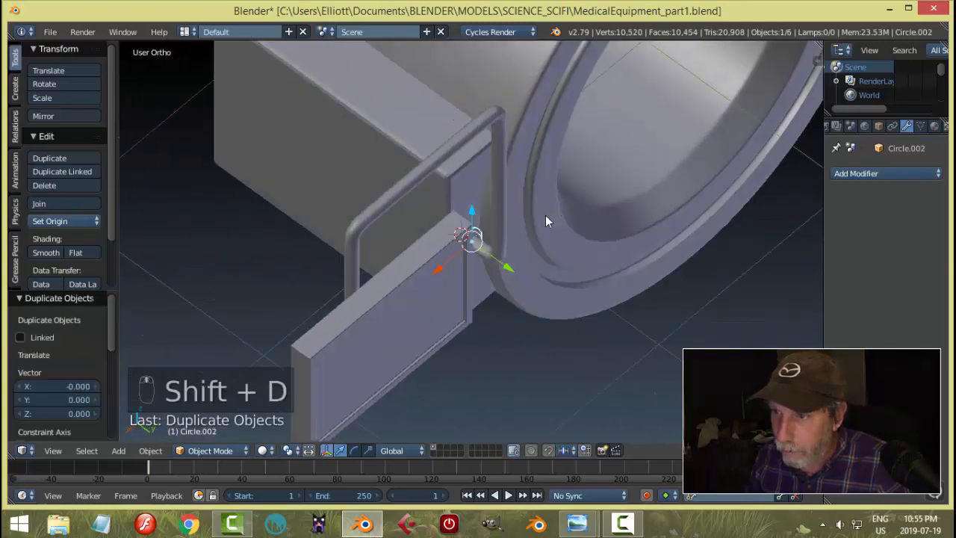
drag(437, 270, 320, 332)
middle_drag(319, 332, 473, 255)
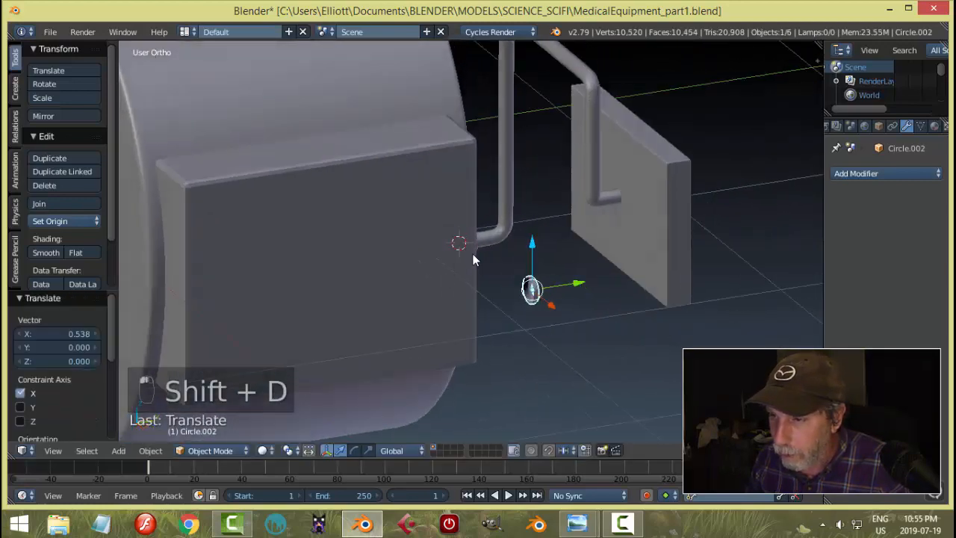
- Raise the duplicate flange about 0.319 along Z and shift it about 0.126 along X behind the monitor panel
drag(572, 285, 630, 156)
middle_drag(630, 155, 649, 192)
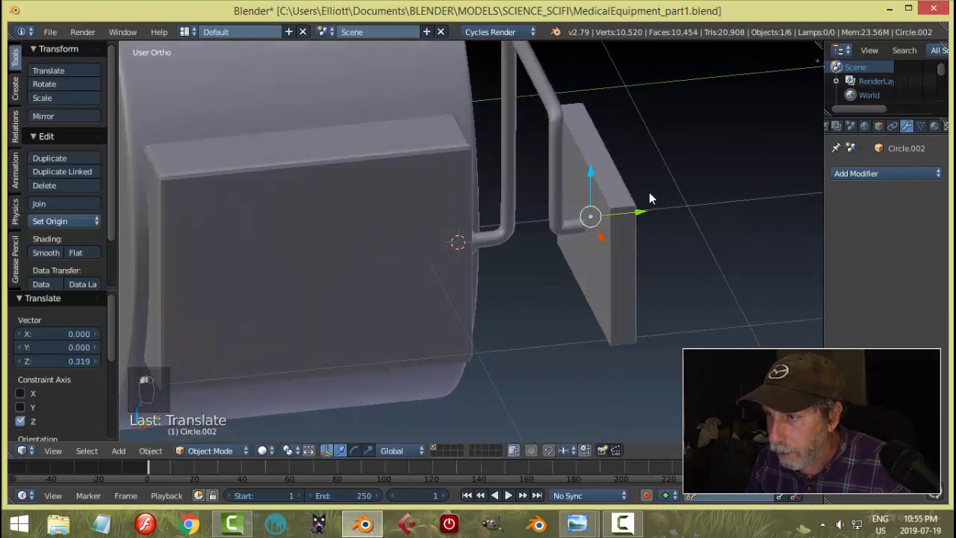
drag(642, 217, 578, 256)
- From the top view, move the duplicate flange about 0.106 along X to line up with the tube's panel end
key(KP_7)
shift+middle_drag(661, 223, 433, 286)
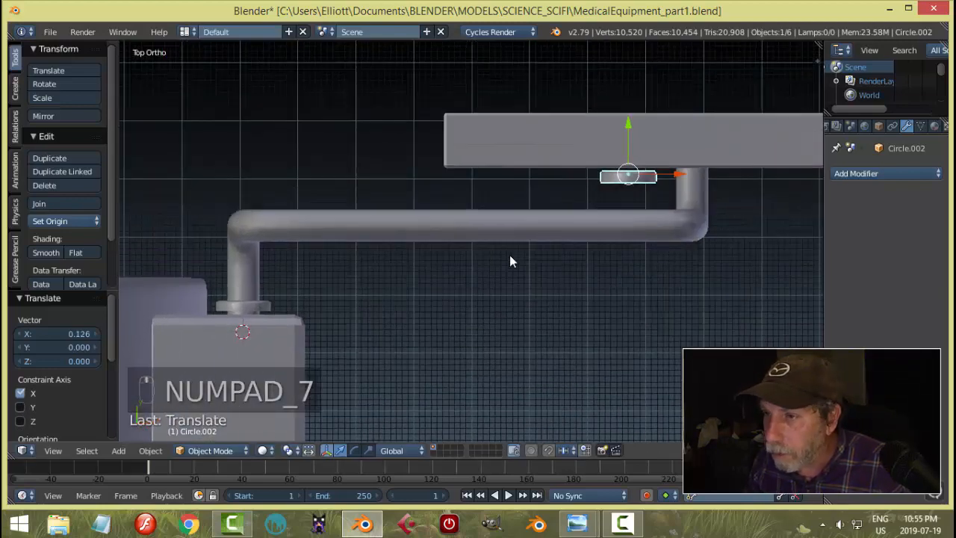
scroll(509, 255, up, 3)
shift+middle_drag(699, 250, 419, 300)
drag(516, 177, 621, 188)
- Raise the duplicate flange about 0.083 and 0.012 along Z and nudge it about 0.003 along X onto the tube
middle_drag(664, 239, 625, 142)
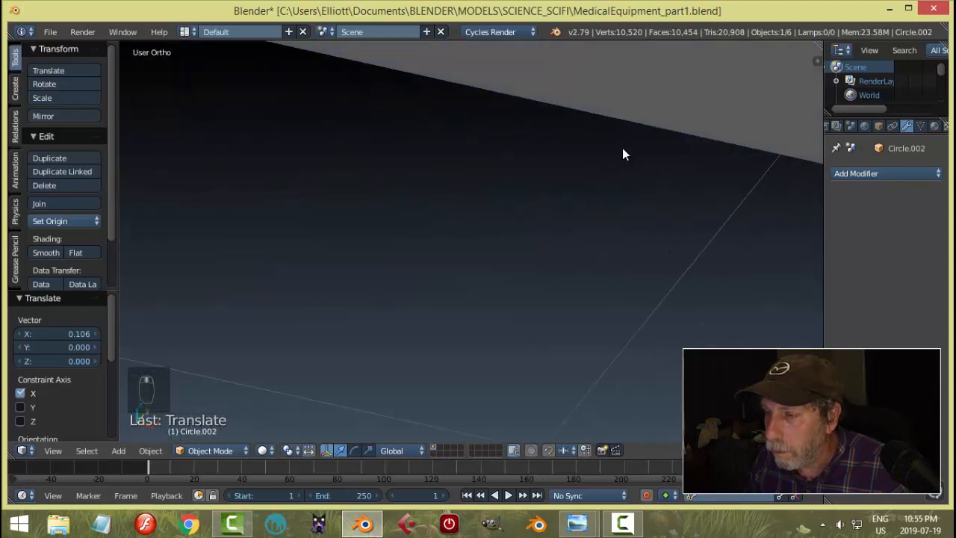
key(KP_Decimal)
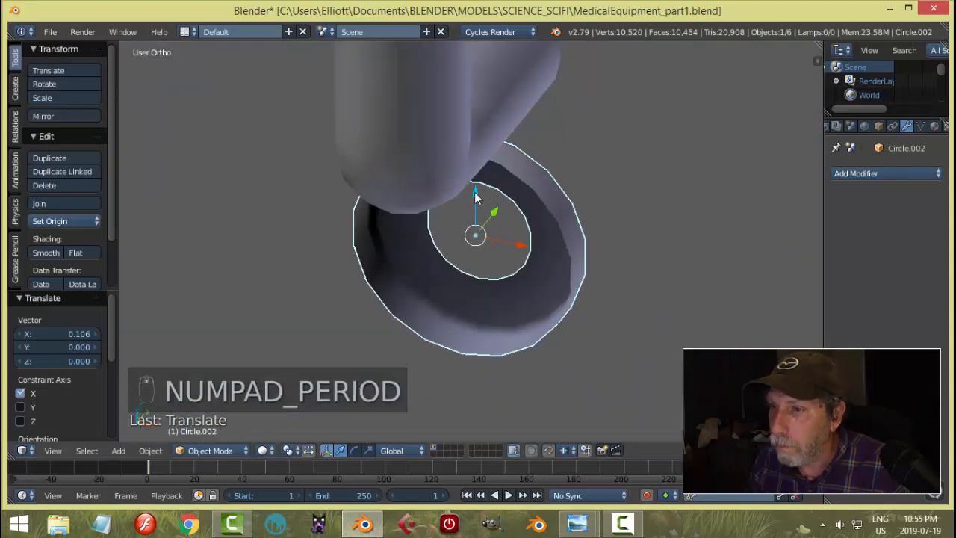
drag(475, 192, 493, 418)
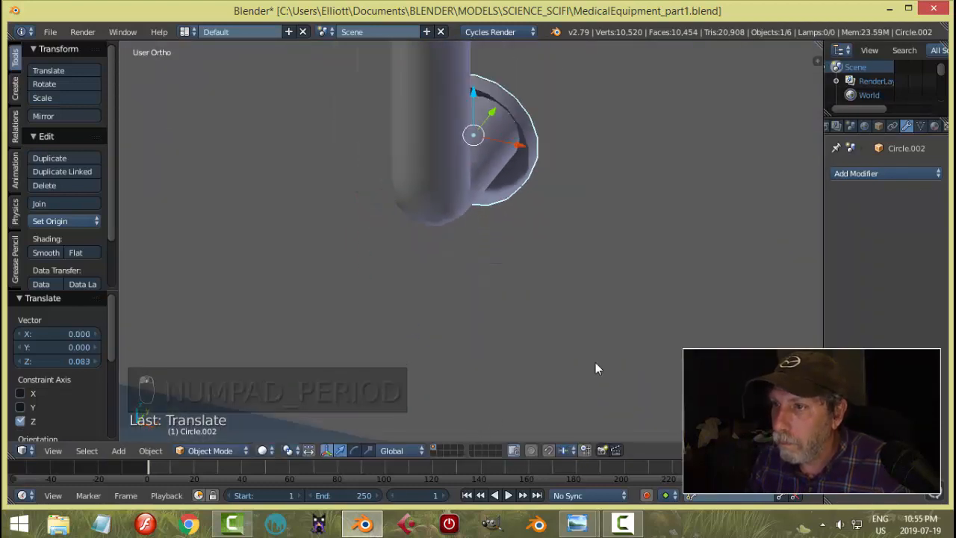
shift+middle_drag(596, 274, 573, 352)
drag(449, 169, 449, 153)
middle_drag(449, 153, 493, 239)
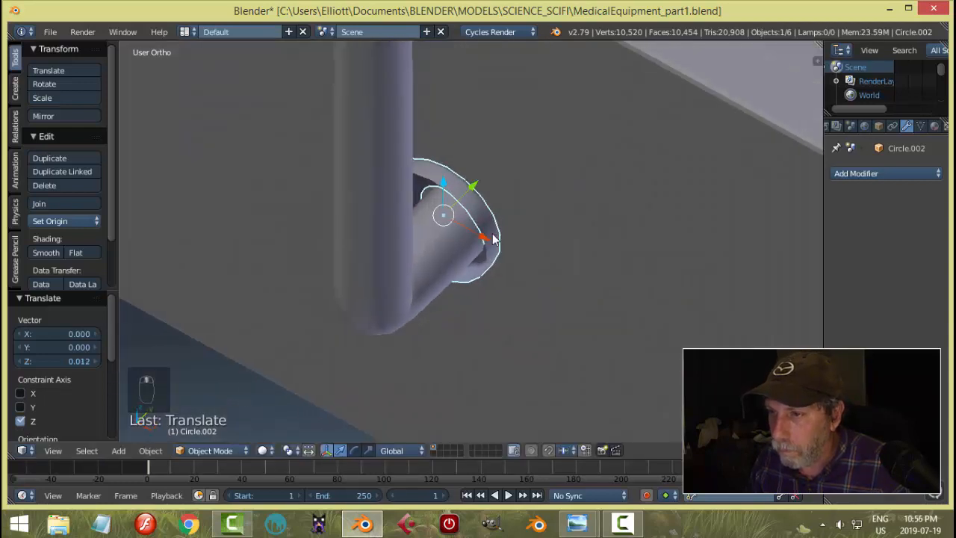
drag(493, 239, 490, 242)
middle_drag(512, 248, 481, 241)
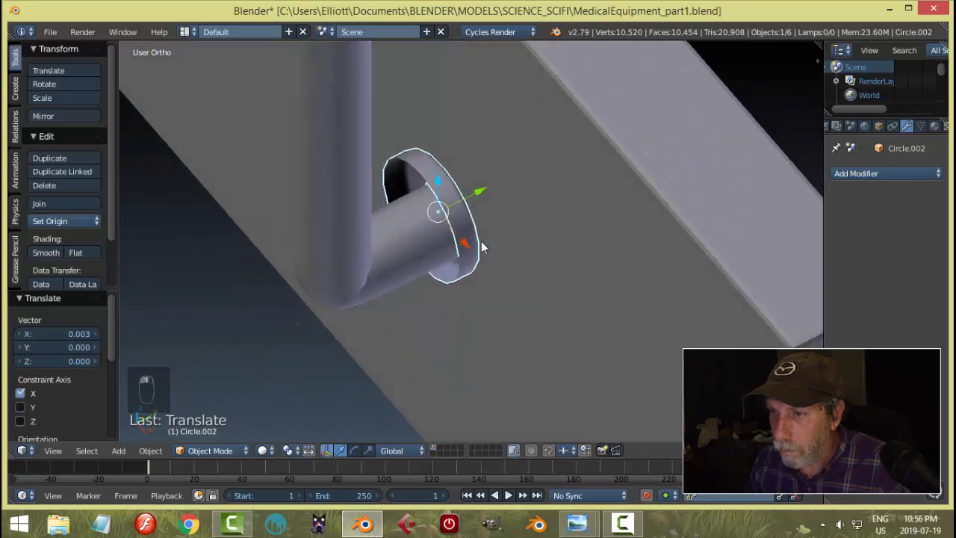
- Rotate the duplicate flange 180° about the X axis so its closed face points away from the monitor panel
text(r80)
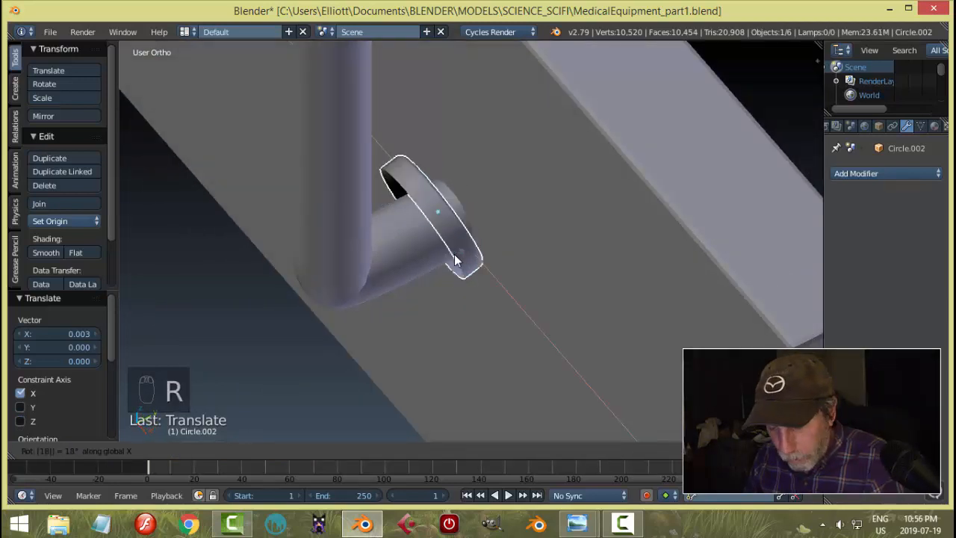
key(Return)
middle_drag(487, 250, 524, 233)
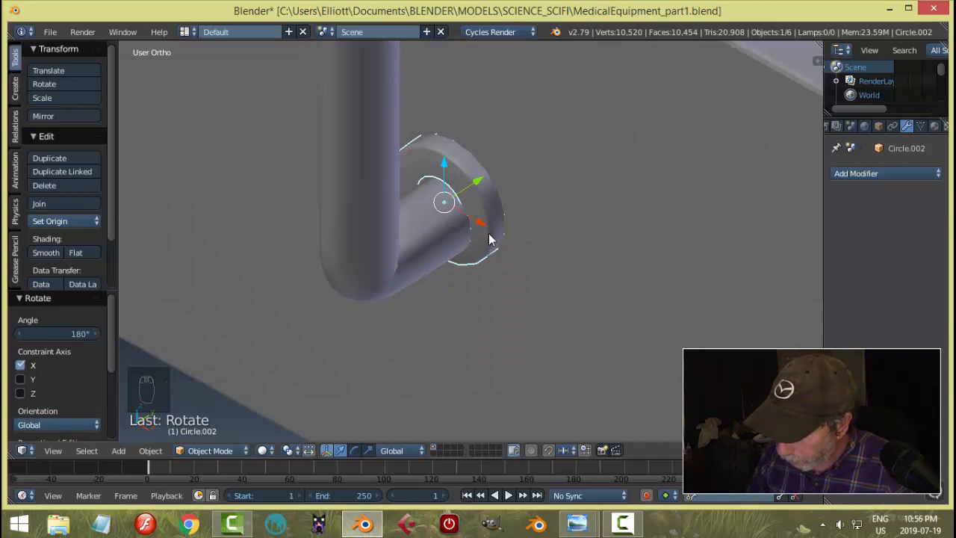
- Centre the duplicate flange on the tube's panel end in the front wireframe view
key(ctrl+KP_1)
key(KP_1)
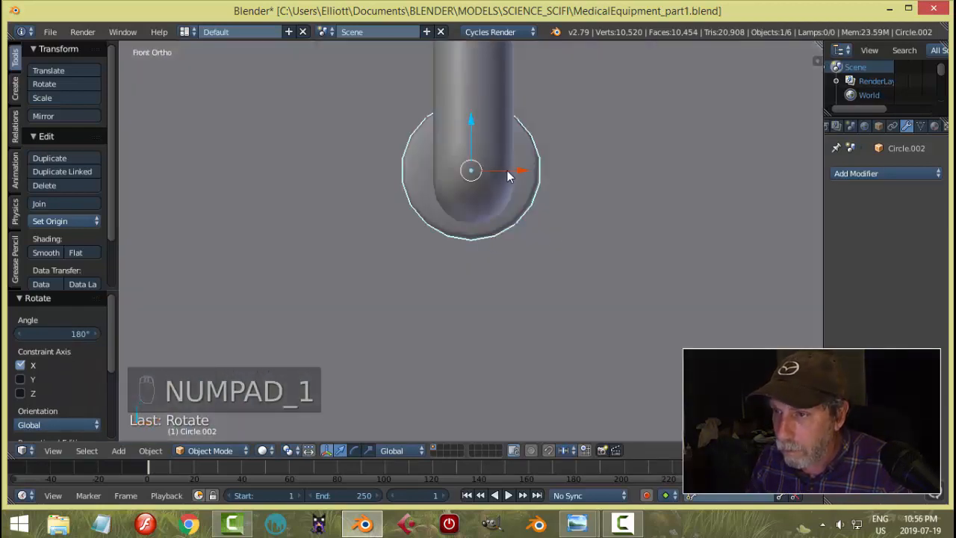
key(z)
click(588, 177)
shift+middle_drag(530, 183, 553, 242)
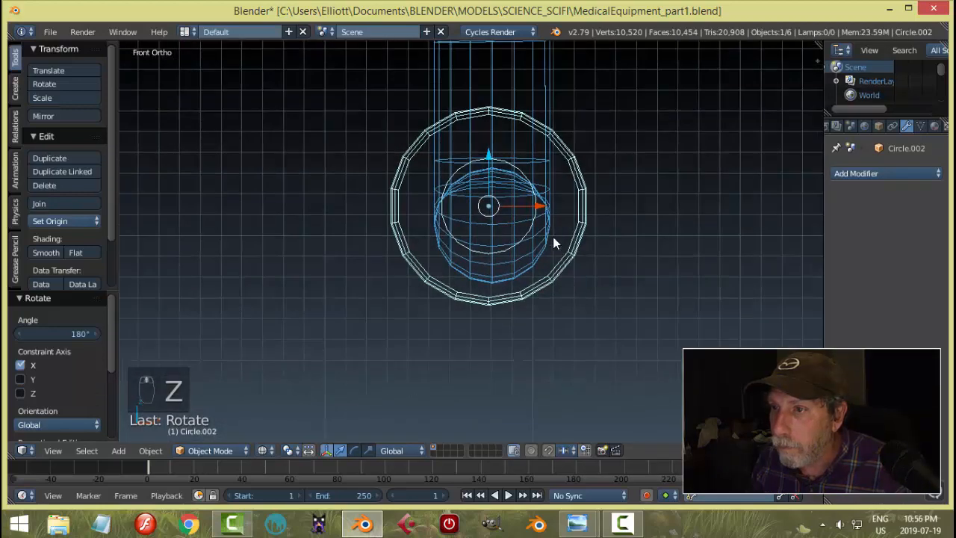
- Move the flange ring down about 0.009 to centre it on the pipe end, and switch to solid shading
key(g)
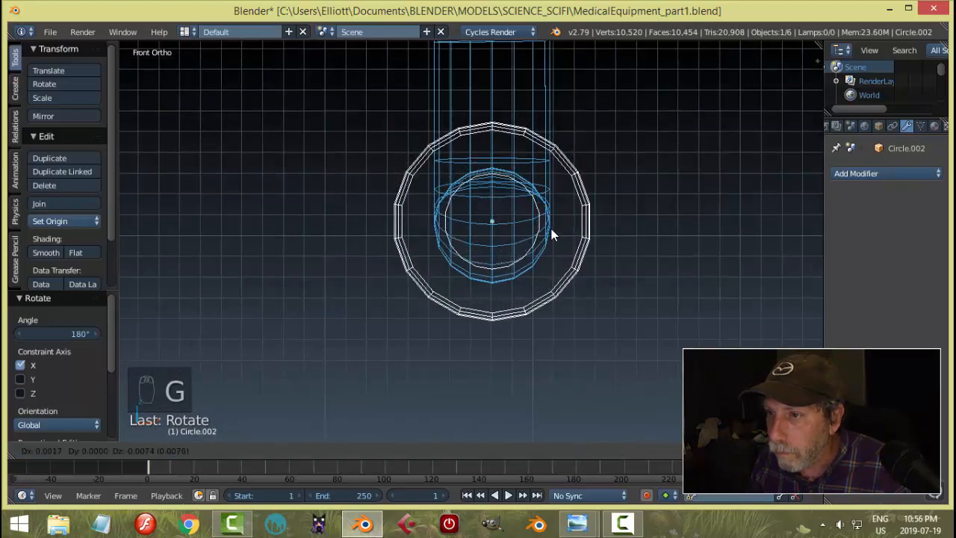
click(552, 230)
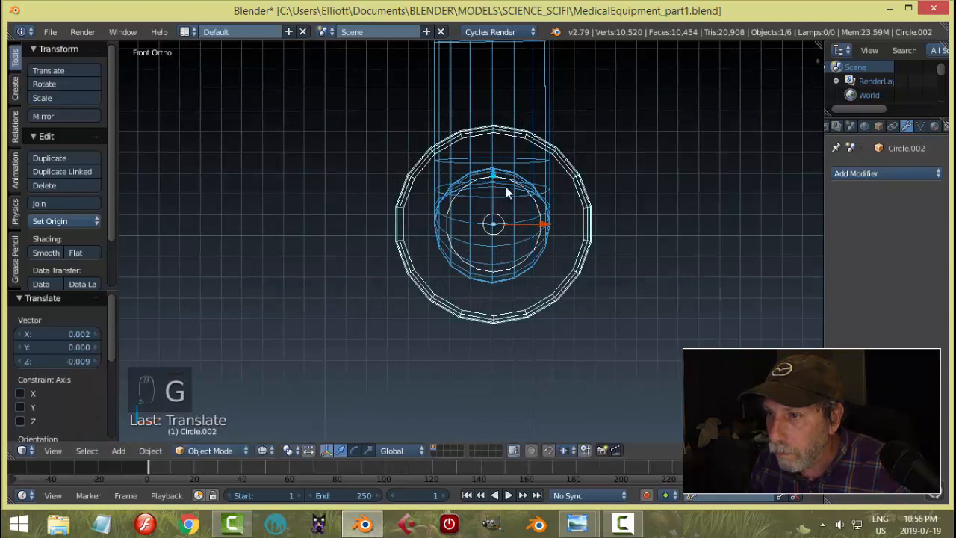
key(g)
click(557, 237)
key(z)
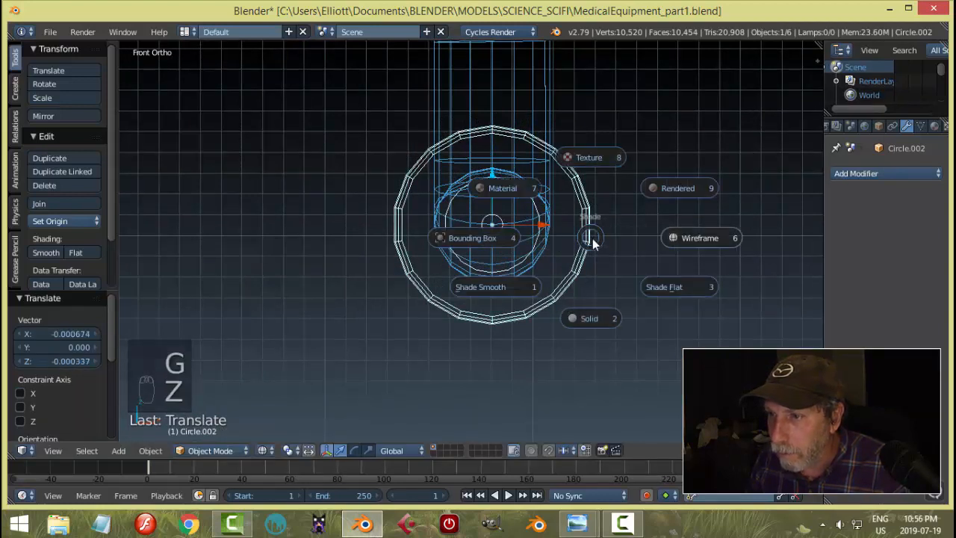
click(602, 306)
- Examine how the flange ring fits between the bent pipe and the back of the monitor
mouse_move(652, 224)
middle_down()
mouse_move(565, 292)
mouse_move(508, 309)
middle_up()
key(a)
scroll(441, 247, up, 4)
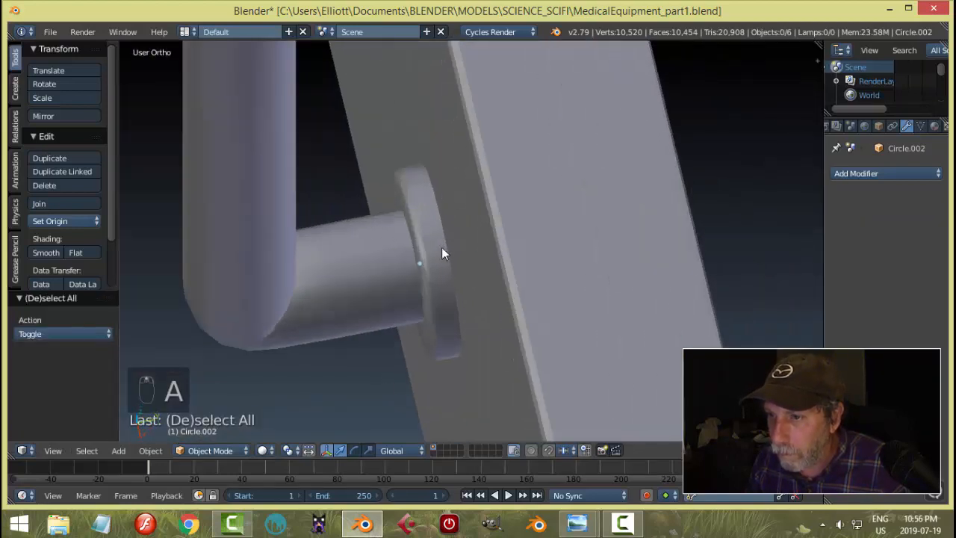
mouse_move(460, 251)
mouse_down()
mouse_move(442, 253)
mouse_move(461, 260)
mouse_up()
key(a)
scroll(461, 260, down, 4)
middle_drag(461, 260, 653, 240)
scroll(652, 235, up, 3)
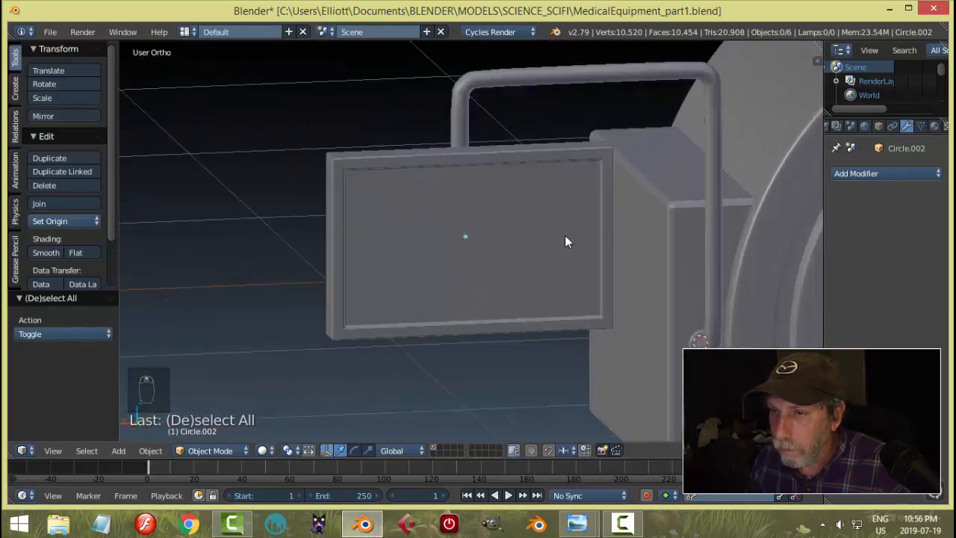
- Save the model over the existing file
scroll(564, 235, down, 5)
middle_drag(564, 234, 504, 282)
key(ctrl+s)
click(571, 270)
- Snap the 3D cursor to the centre of the large scanner ring
right_click(558, 95)
middle_drag(671, 210, 646, 213)
key(shift+s)
click(646, 212)
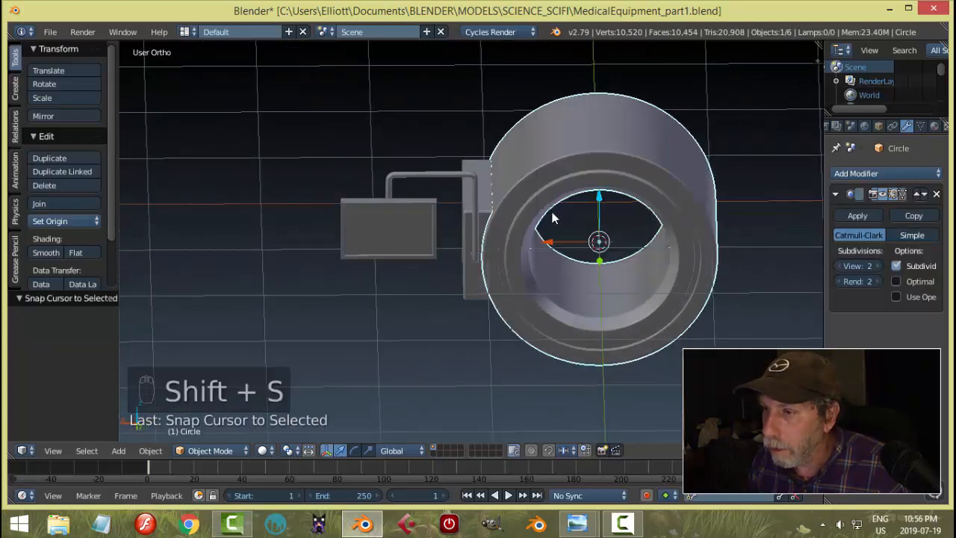
- Add a Mirror modifier to the side box, using the large ring as mirror object and only the X axis
key(a)
right_click(477, 163)
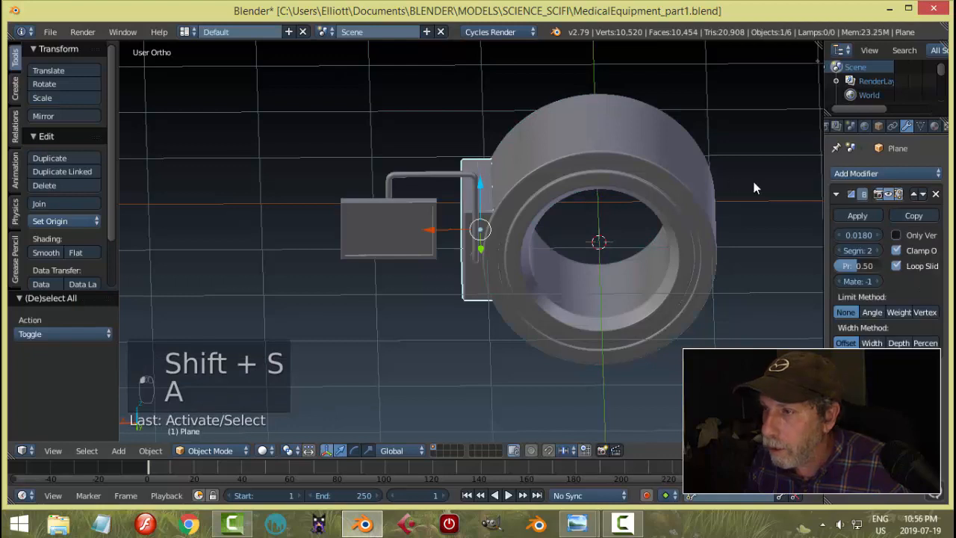
click(840, 174)
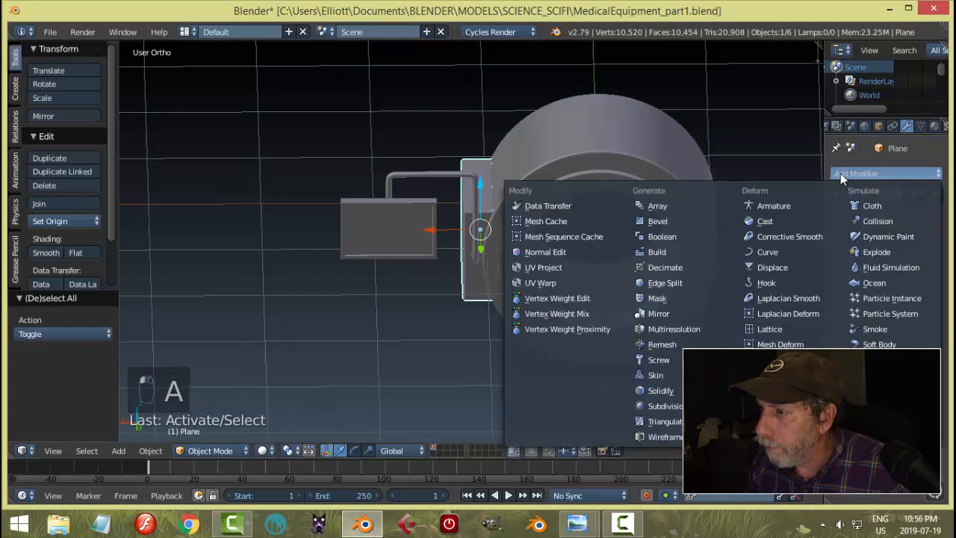
click(686, 313)
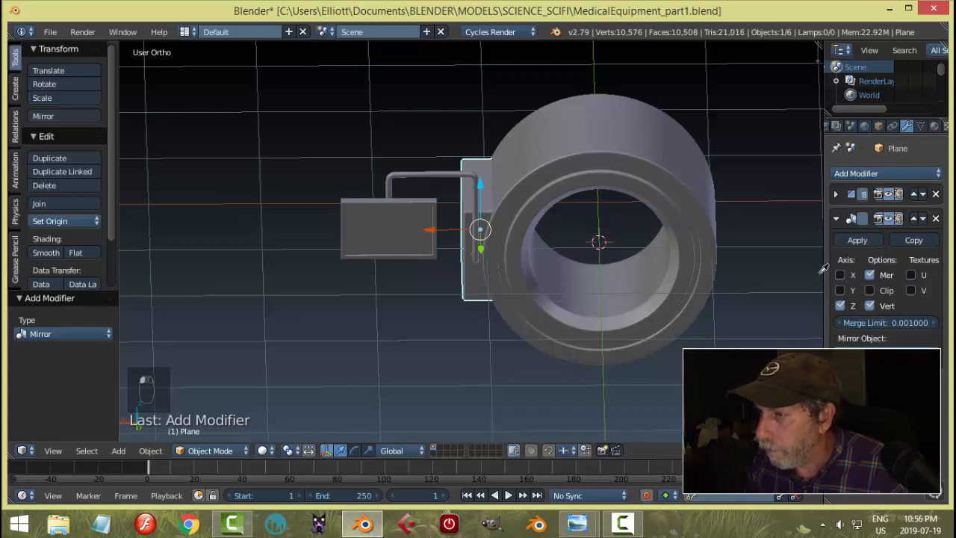
click(674, 142)
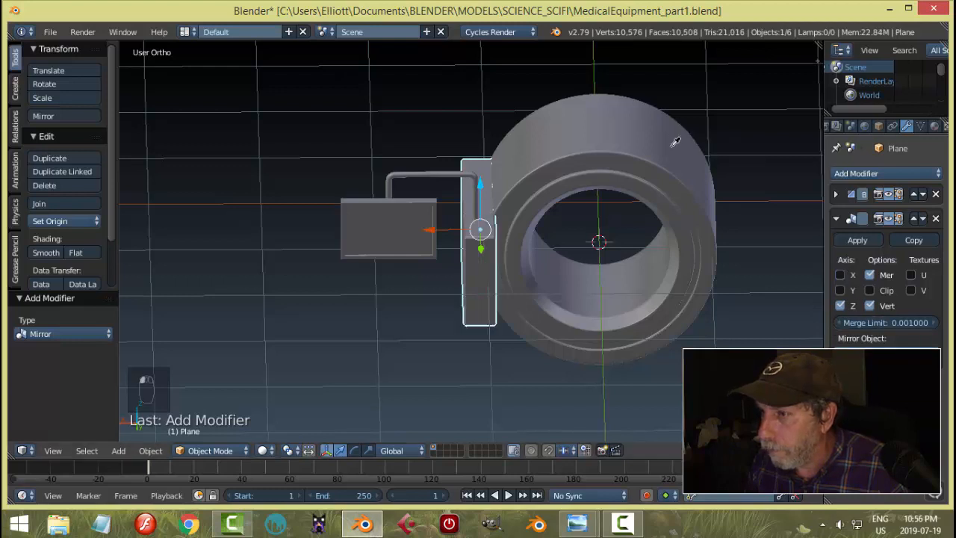
click(841, 275)
click(840, 305)
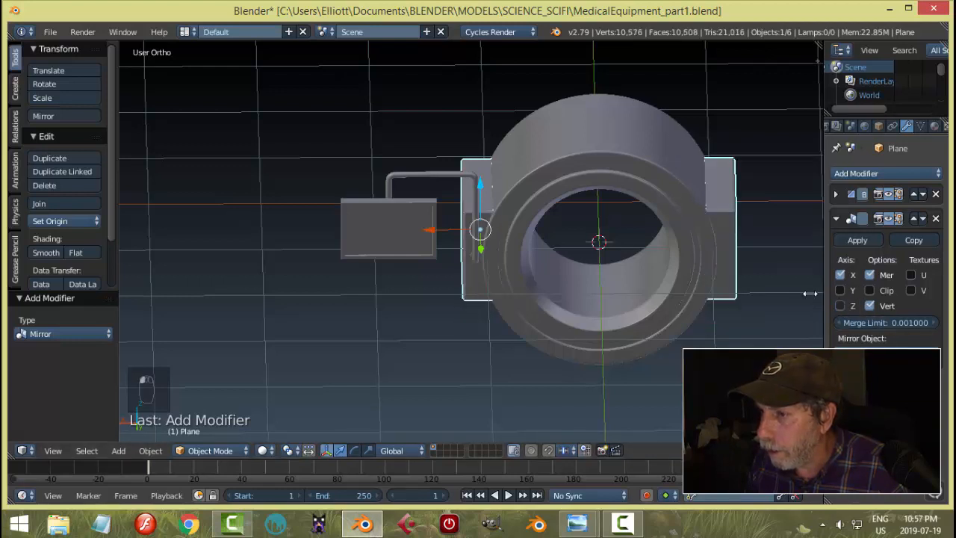
key(a)
- Add one horizontal and one vertical centred loop cut to the side box, dividing its outer side into quarters
middle_drag(643, 240, 494, 251)
right_click(493, 251)
key(Tab)
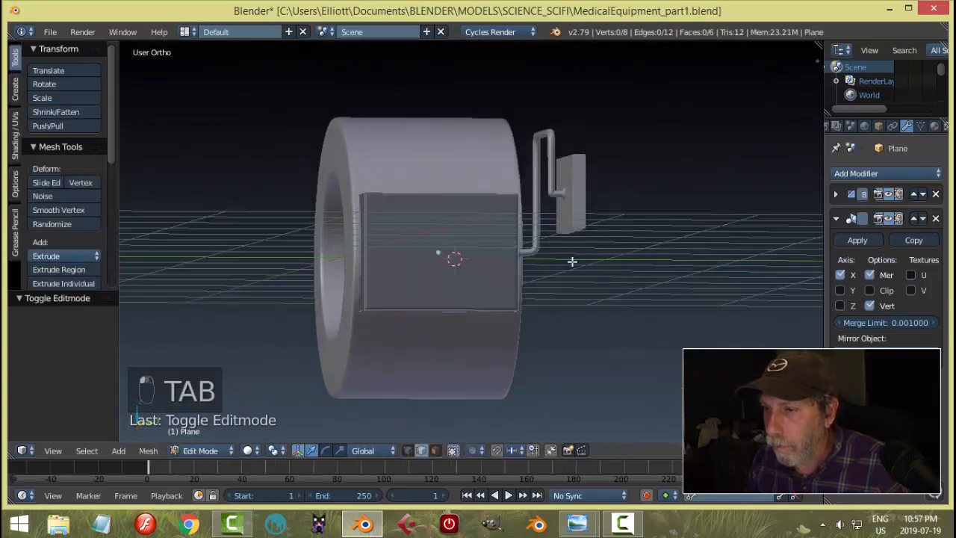
scroll(573, 262, up, 3)
middle_drag(562, 263, 544, 277)
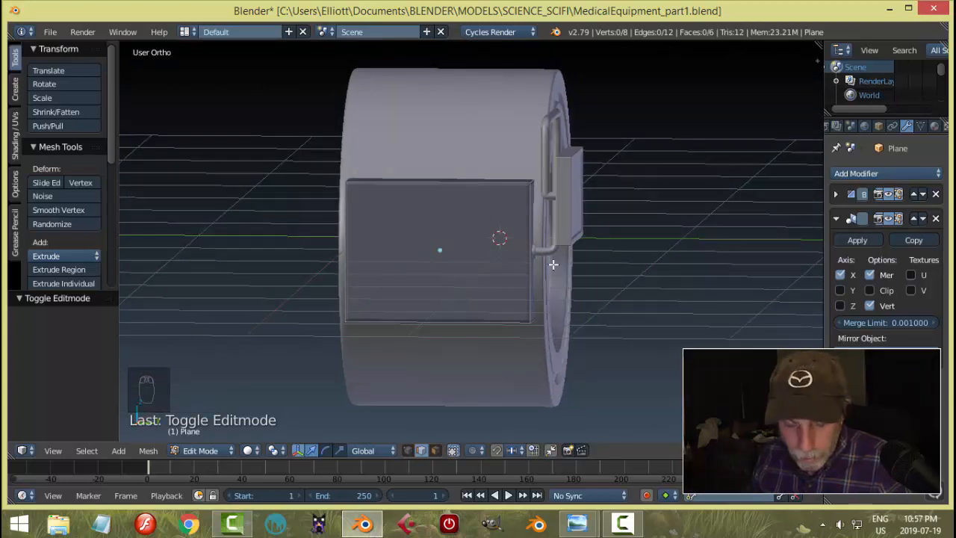
key(ctrl+r)
click(528, 259)
right_click(529, 258)
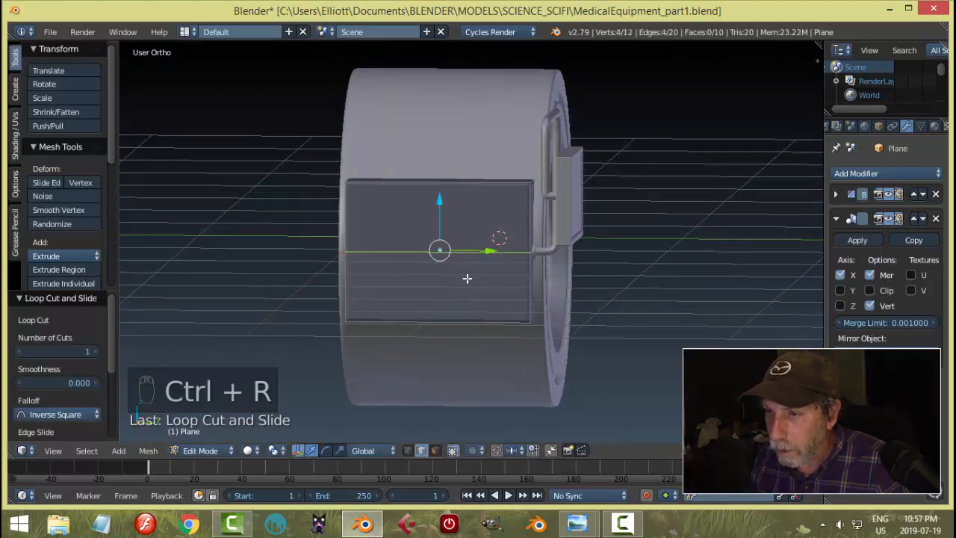
key(ctrl+r)
click(456, 309)
right_click(456, 309)
key(a)
- Snap the 3D cursor to the lower quarter face nearest the monitor on the side box, and return to Object Mode
middle_drag(542, 306, 598, 294)
key(Tab)
click(511, 323)
key(Tab)
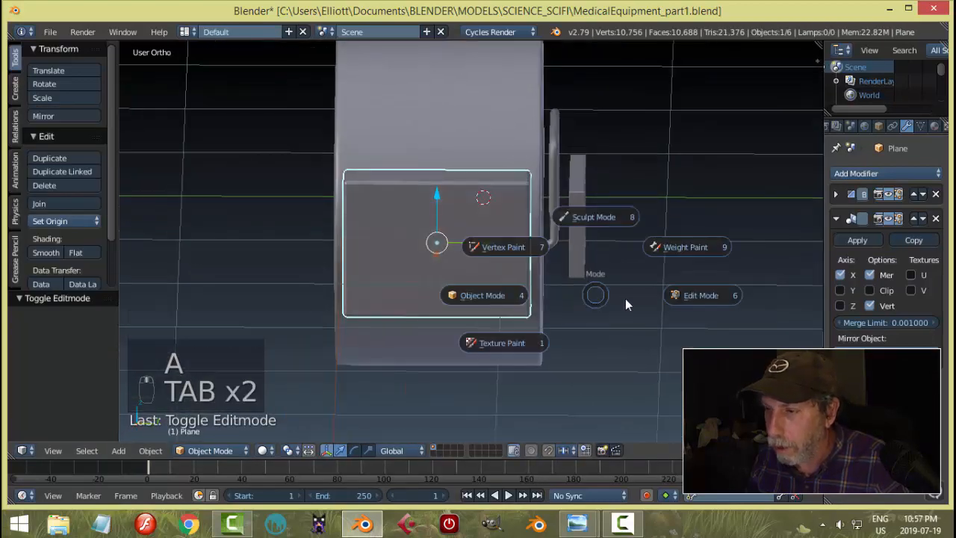
click(658, 304)
key(ctrl+Tab)
click(504, 311)
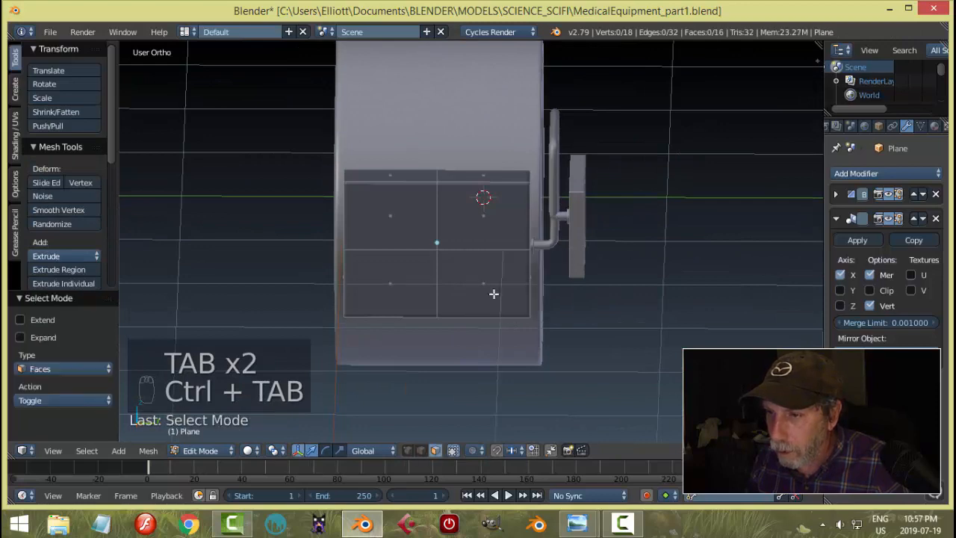
right_click(493, 292)
middle_drag(572, 316, 659, 335)
scroll(585, 327, up, 3)
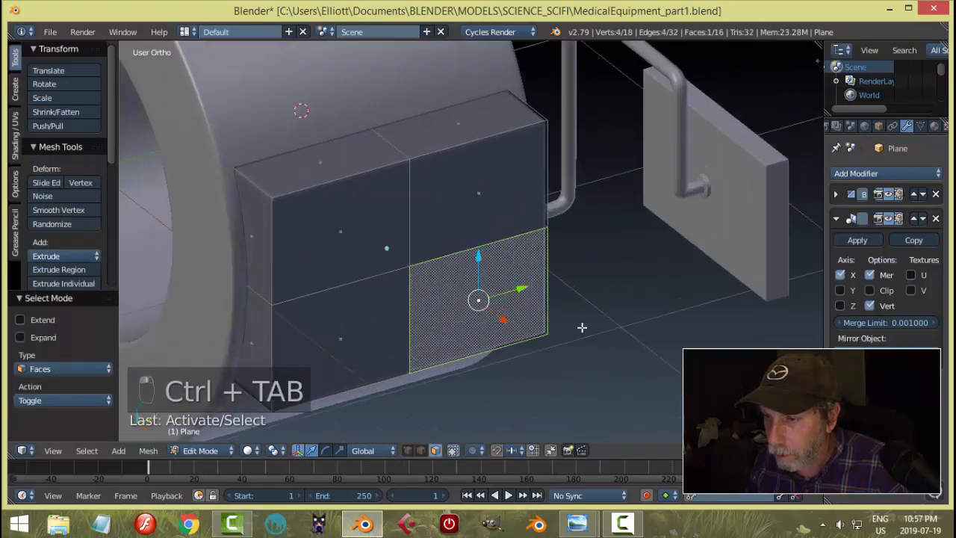
mouse_move(583, 327)
middle_down()
mouse_move(587, 337)
mouse_move(597, 331)
middle_up()
key(shift+s)
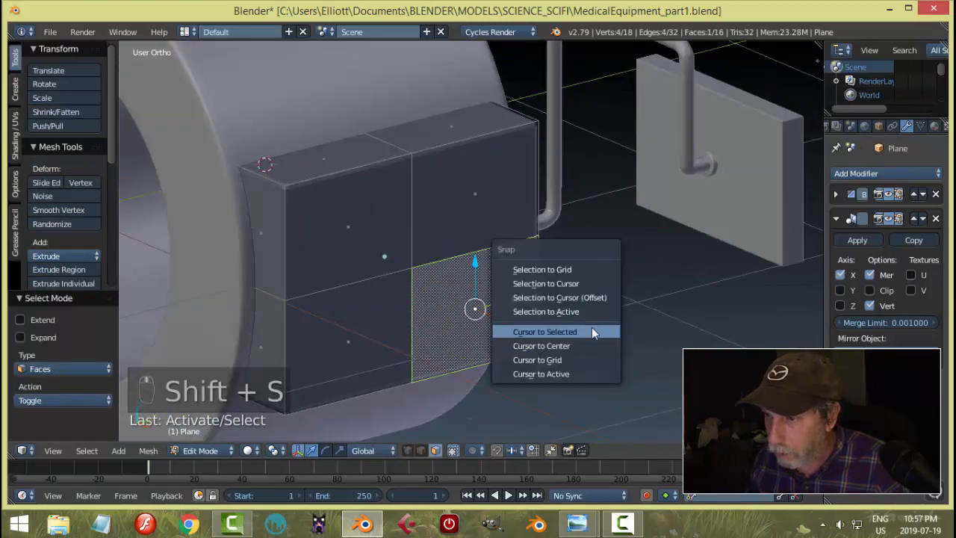
click(581, 333)
key(a)
middle_drag(585, 318, 605, 300)
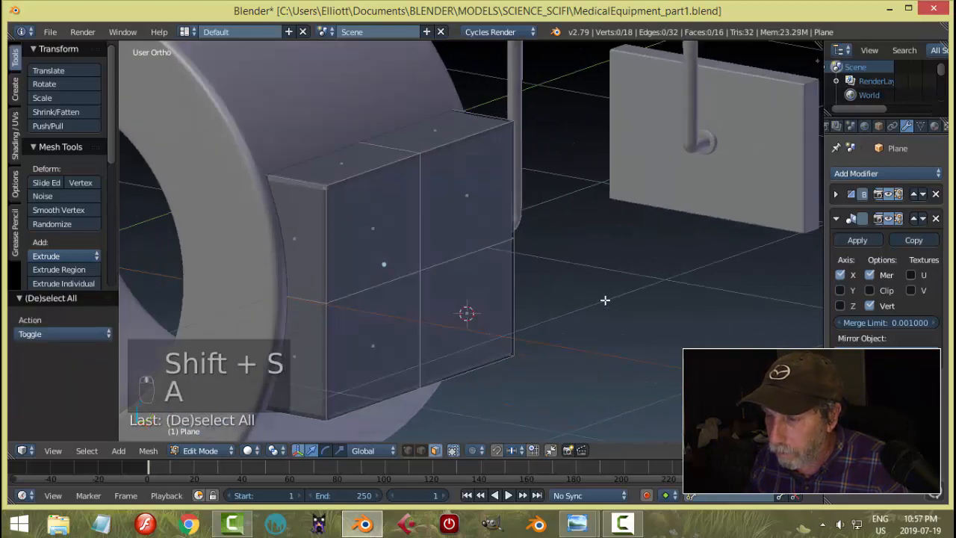
click(542, 300)
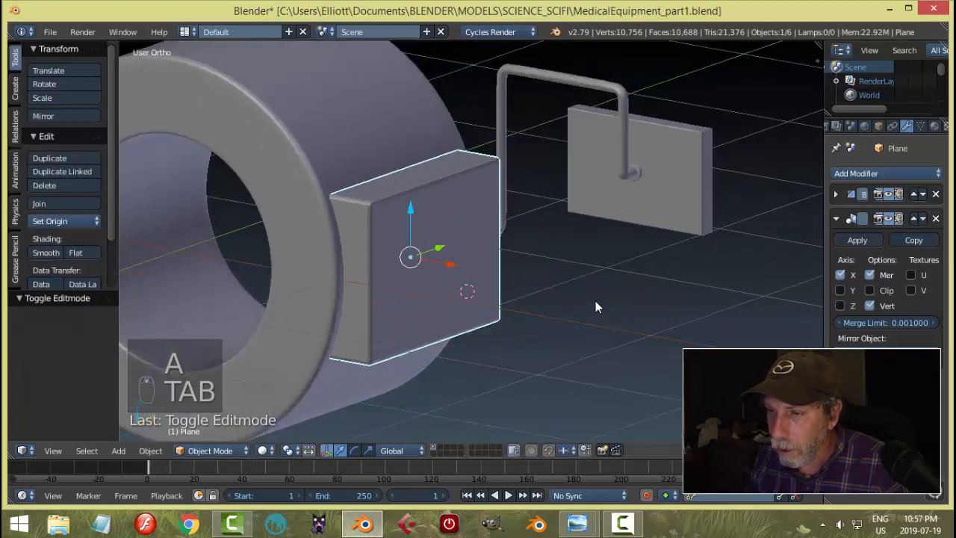
- Add a 32-vertex cylinder at the 3D cursor with the cap fill type set to Nothing
key(shift+a)
mouse_move(585, 288)
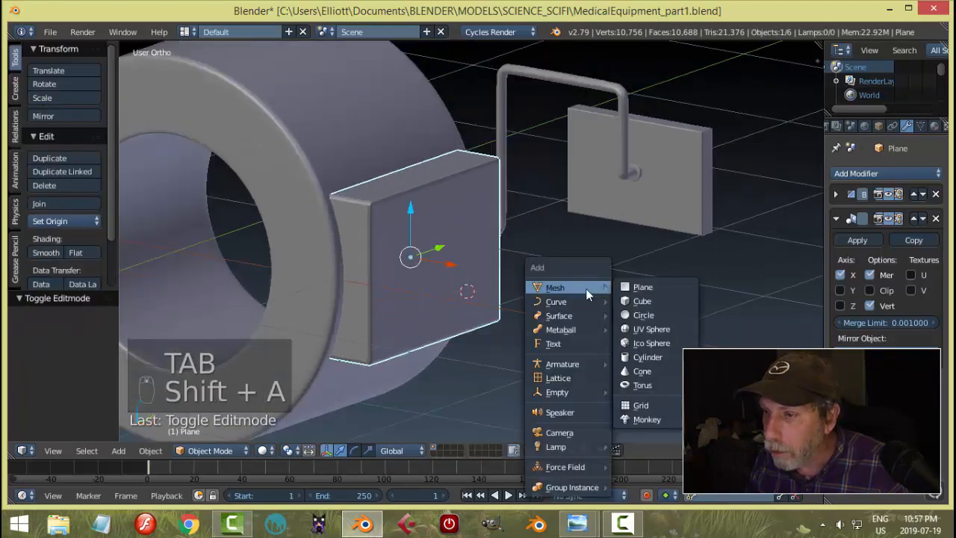
click(647, 356)
click(58, 333)
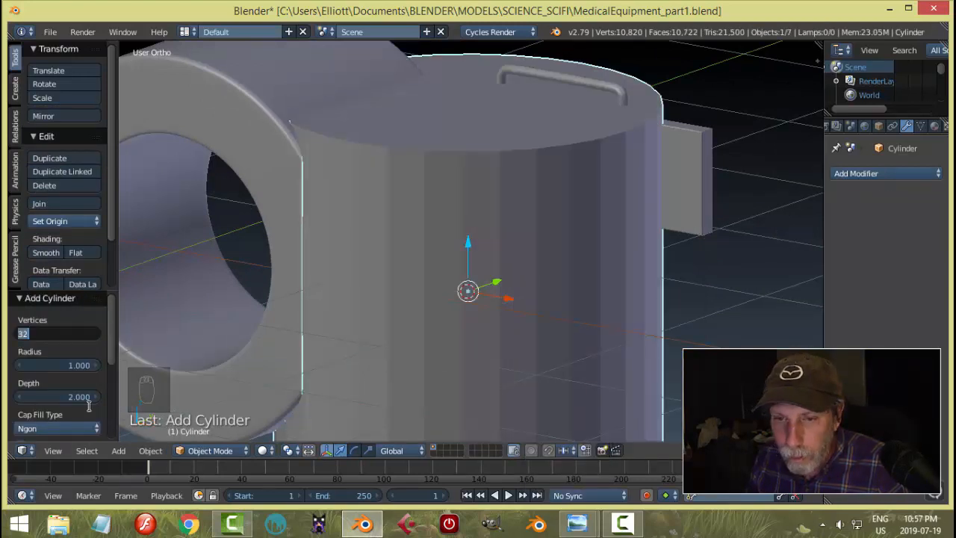
key(Return)
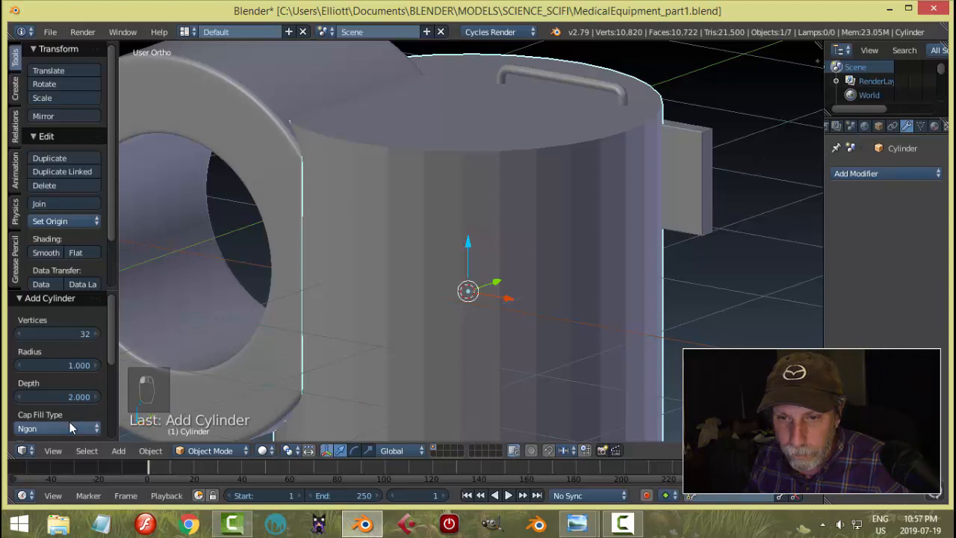
click(70, 428)
click(58, 411)
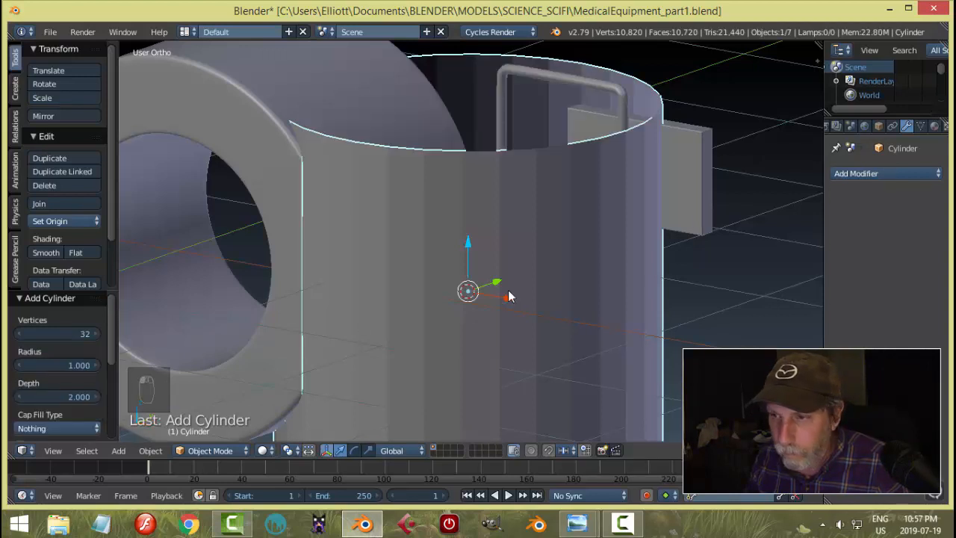
- Scale the cylinder's mesh down to about 0.033 in Edit Mode and rotate it 90° about the Y axis
middle_drag(532, 320, 527, 308)
key(Tab)
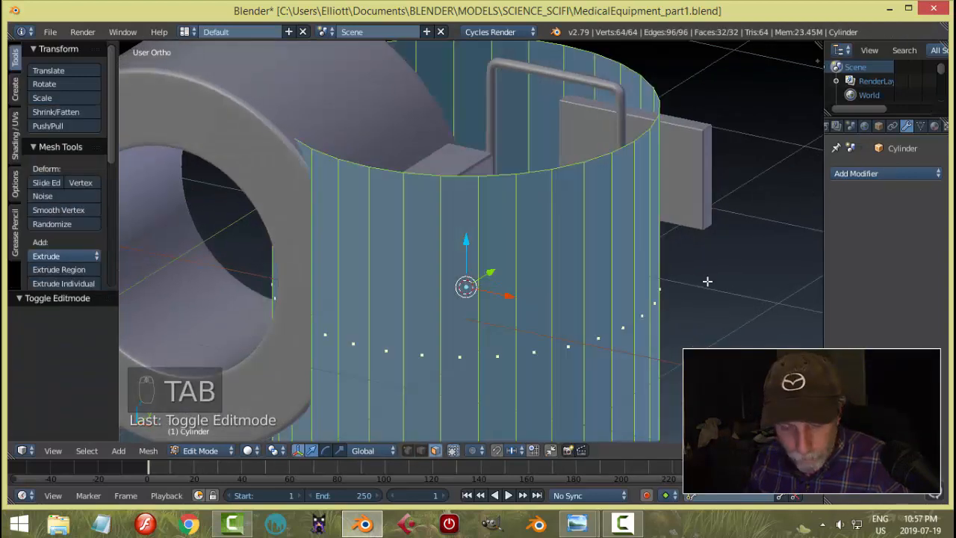
key(s)
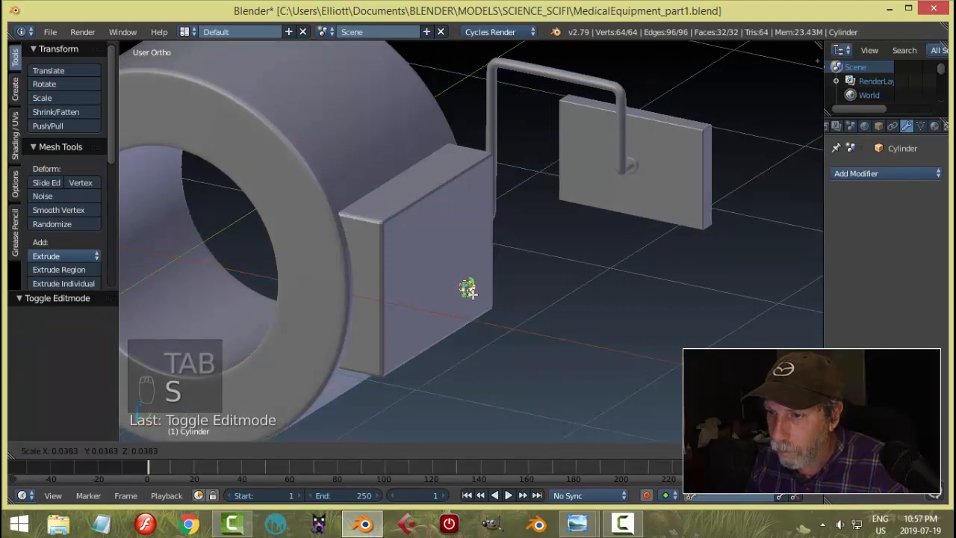
click(466, 288)
text(r)
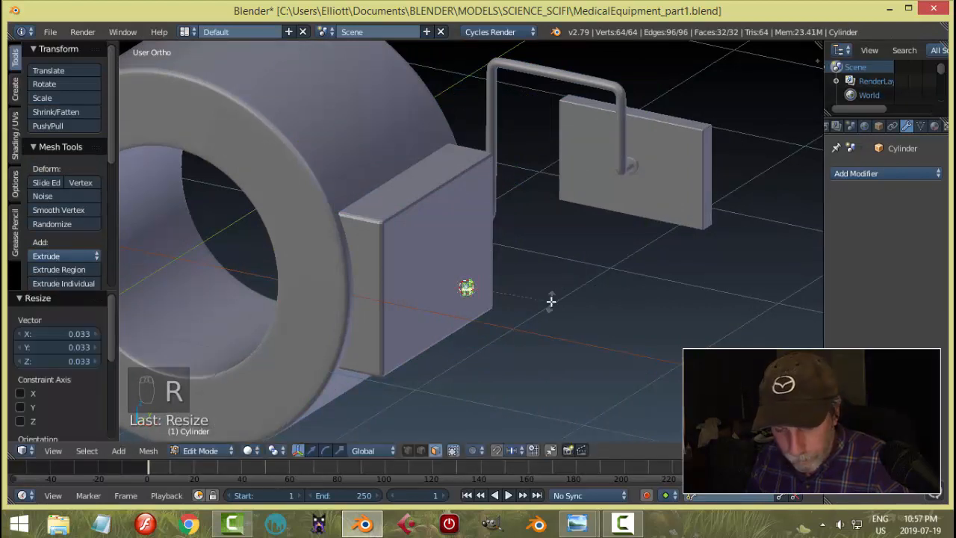
text(y90)
key(Return)
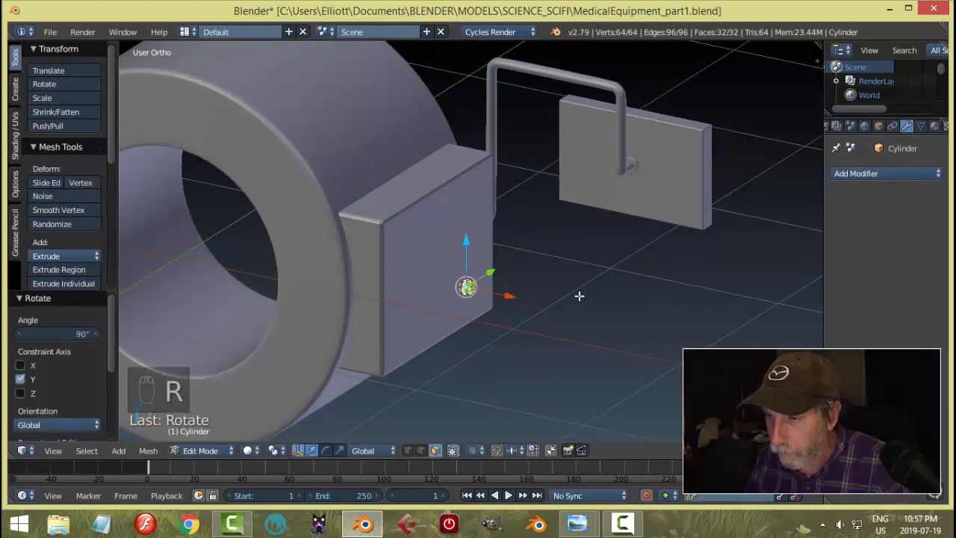
- Move the small cylinder's mesh about 0.118 along the X axis, out from the side box
scroll(579, 296, up, 5)
middle_drag(570, 316, 574, 325)
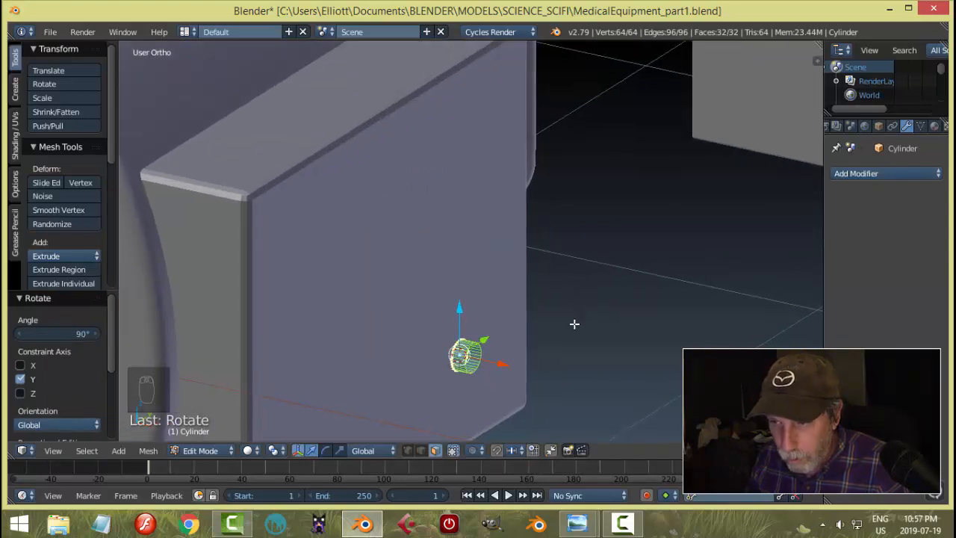
key(g)
click(583, 388)
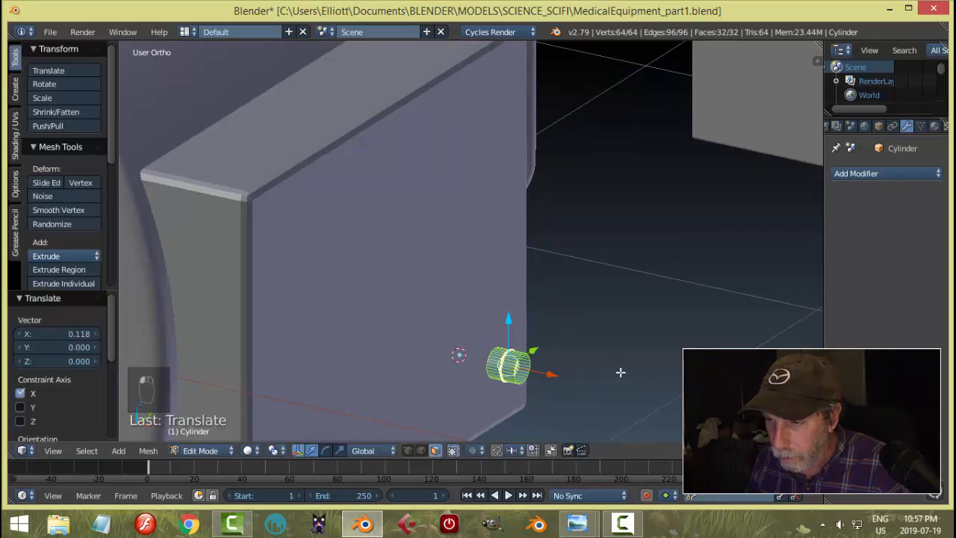
- Narrow the whole cylinder by scaling it to about 0.637 in Y and Z, excluding the X axis
shift+middle_drag(621, 371, 605, 312)
scroll(617, 314, up, 4)
key(a)
key(a)
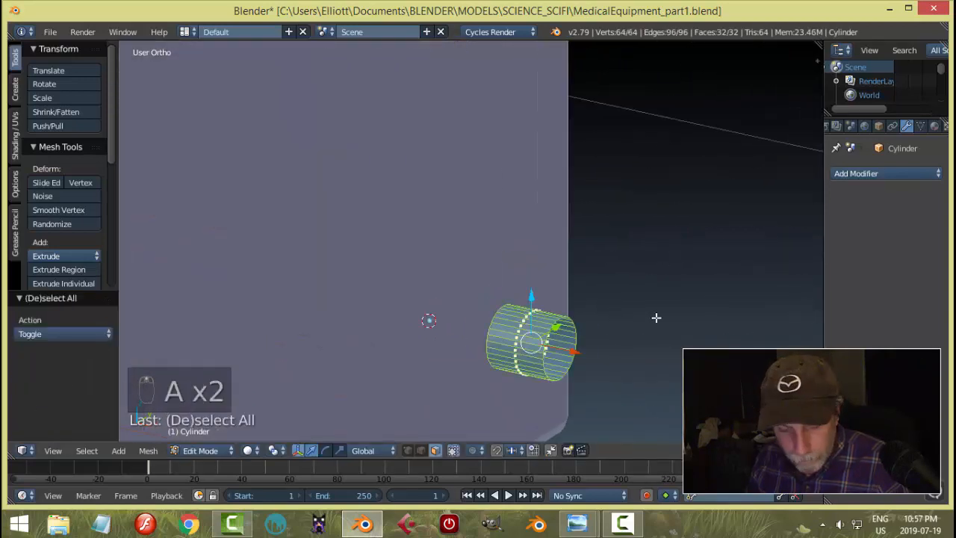
key(s)
key(shift+x)
click(610, 328)
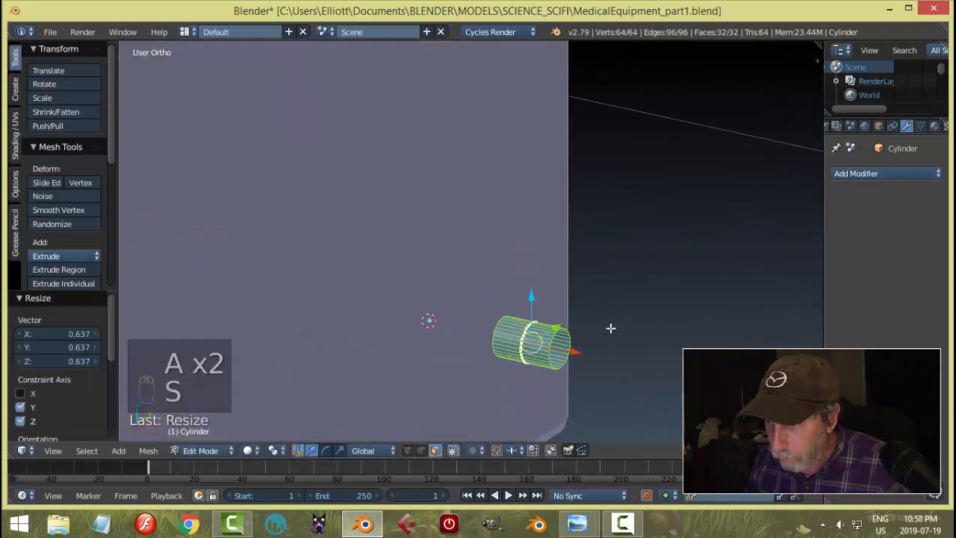
- Fill the cylinder's open outer end with a face, selecting its edge loop in edge selection mode
key(a)
key(ctrl+Tab)
click(581, 320)
scroll(598, 328, up, 4)
shift+middle_drag(653, 399, 570, 198)
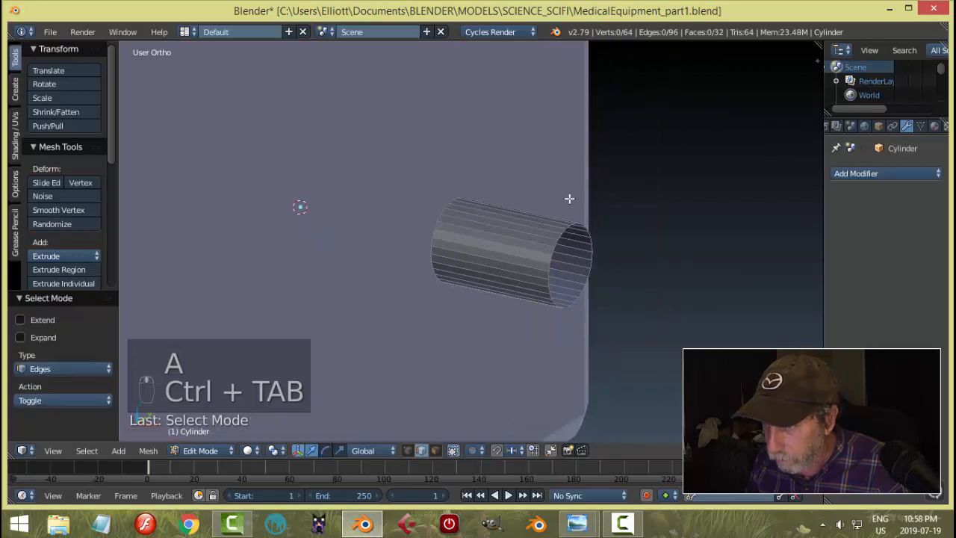
scroll(588, 240, up, 2)
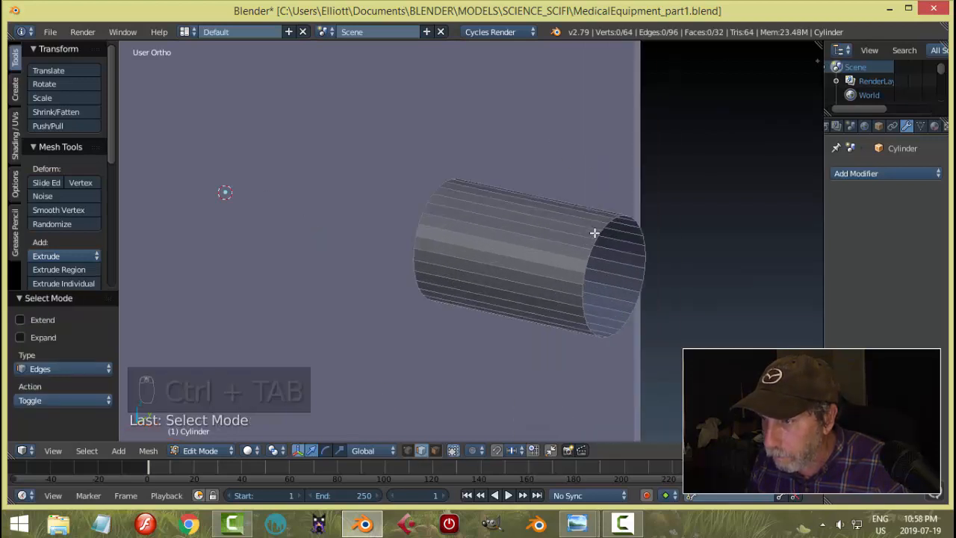
alt+right_click(626, 234)
key(f)
middle_drag(557, 247, 626, 252)
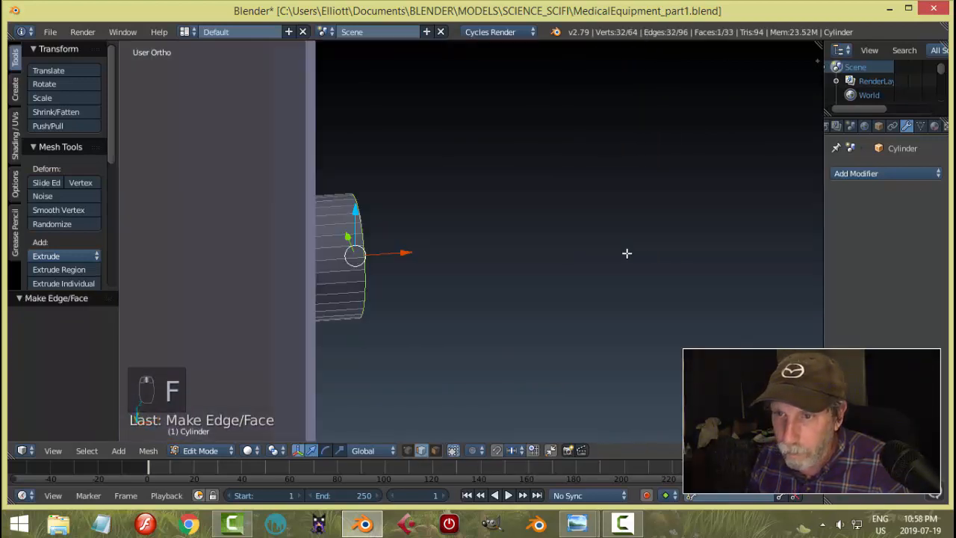
- Fill the cylinder's remaining open end with a face from its edge loop, and deselect everything
key(a)
middle_drag(441, 252, 380, 184)
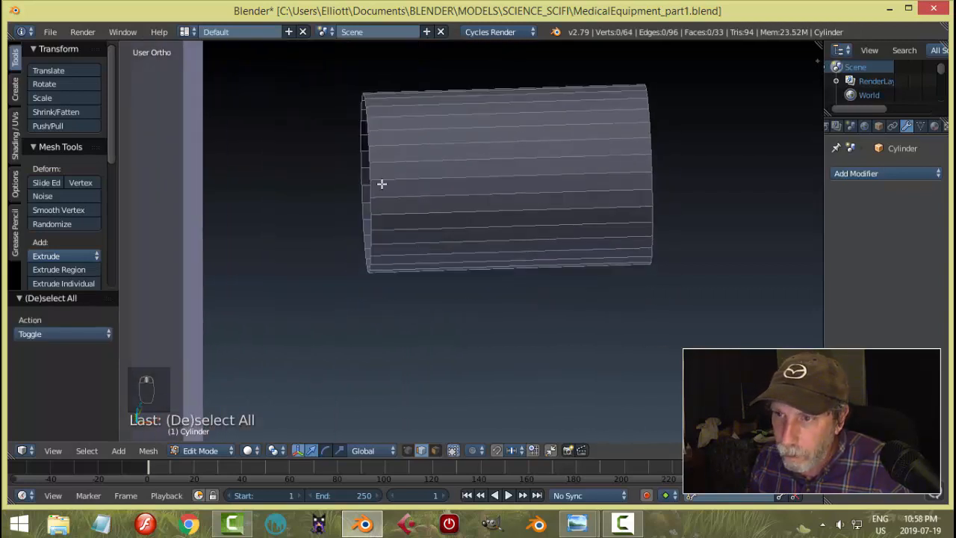
alt+right_click(373, 174)
key(f)
key(a)
- Return the cylinder to Object Mode and set its origin to its geometry
key(Tab)
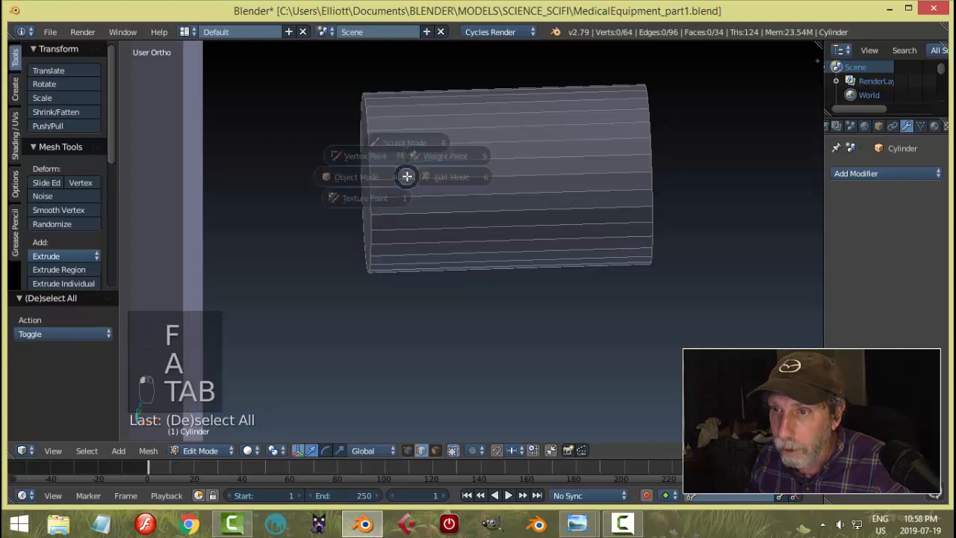
middle_drag(459, 185, 512, 238)
click(47, 223)
click(76, 253)
- Move the cylinder about -0.104 along the X axis so it sinks into the side box's outer face
scroll(483, 216, down, 3)
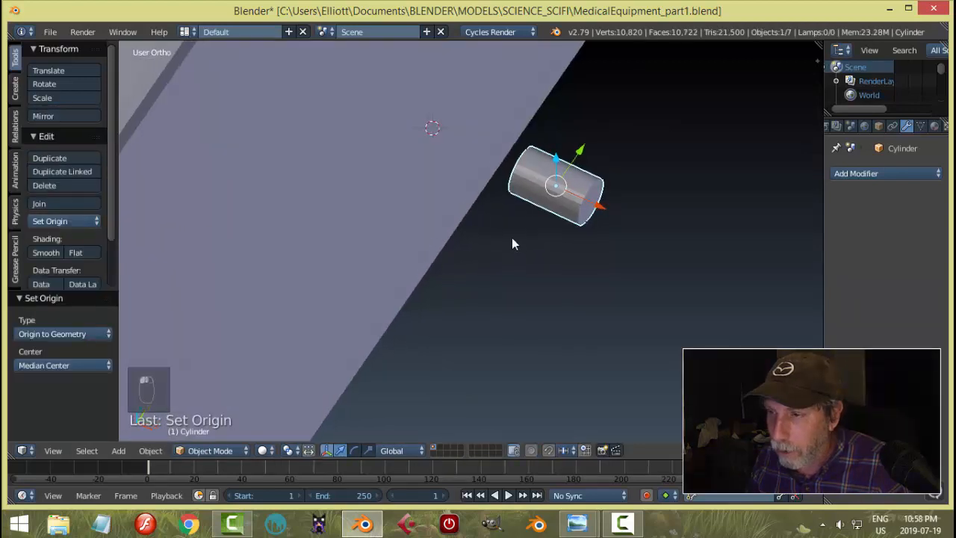
key(g)
key(x)
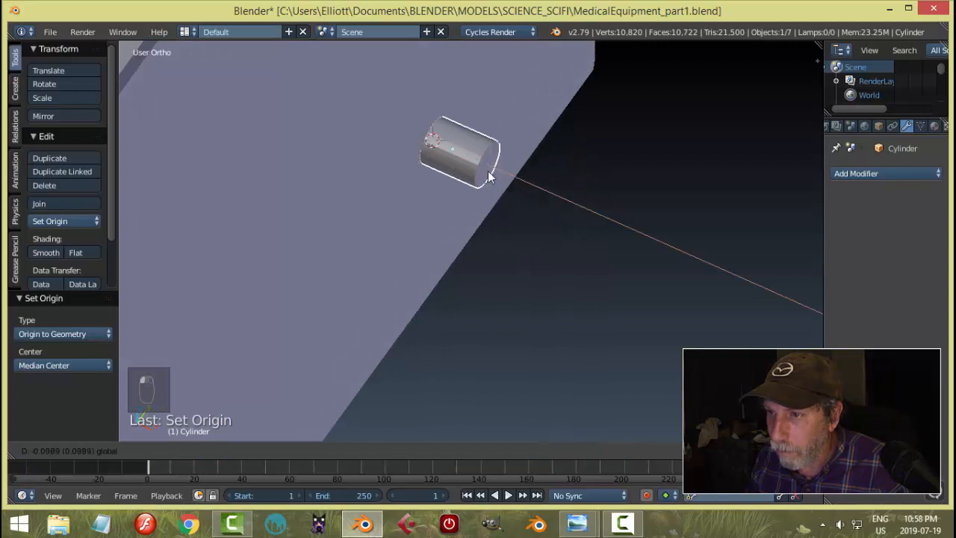
click(488, 173)
- Reposition the cylinder on the box's side in wireframe right view, moving it about -0.219 in Y and 0.207 in Z
key(KP_3)
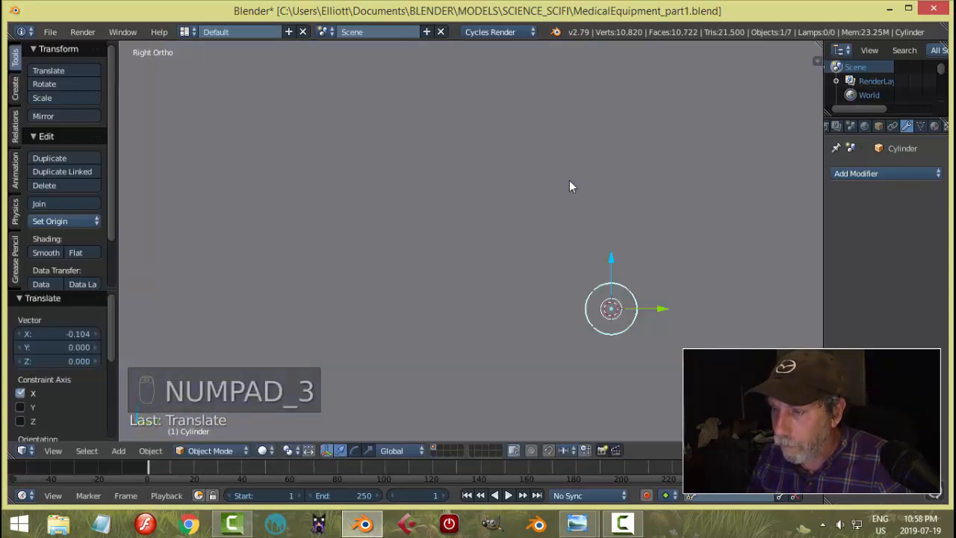
scroll(571, 183, down, 5)
key(z)
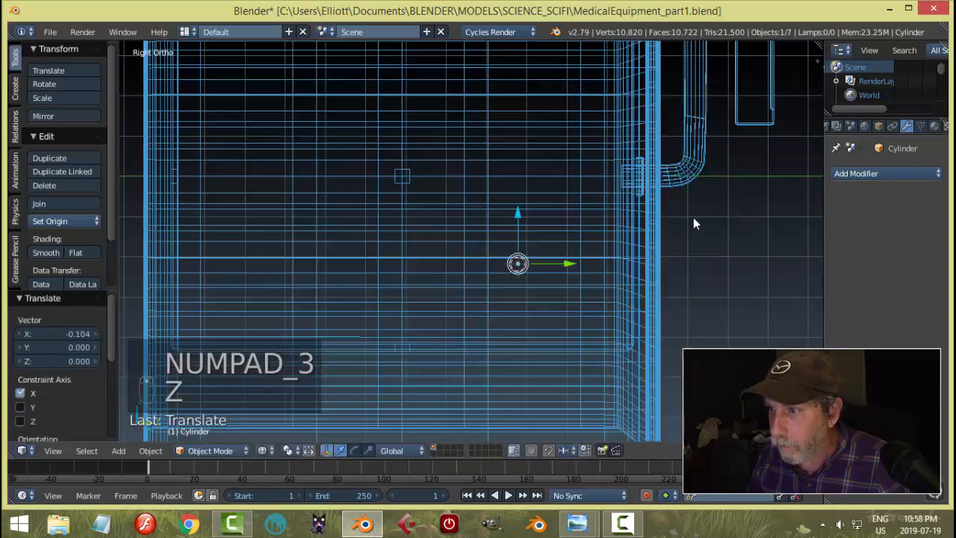
scroll(646, 236, down, 4)
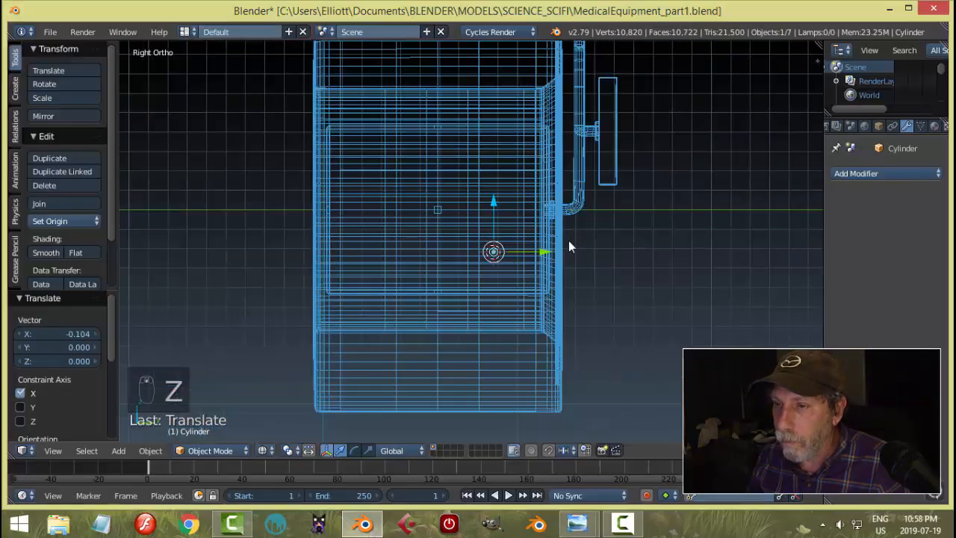
middle_drag(569, 240, 537, 227)
middle_drag(483, 237, 449, 230)
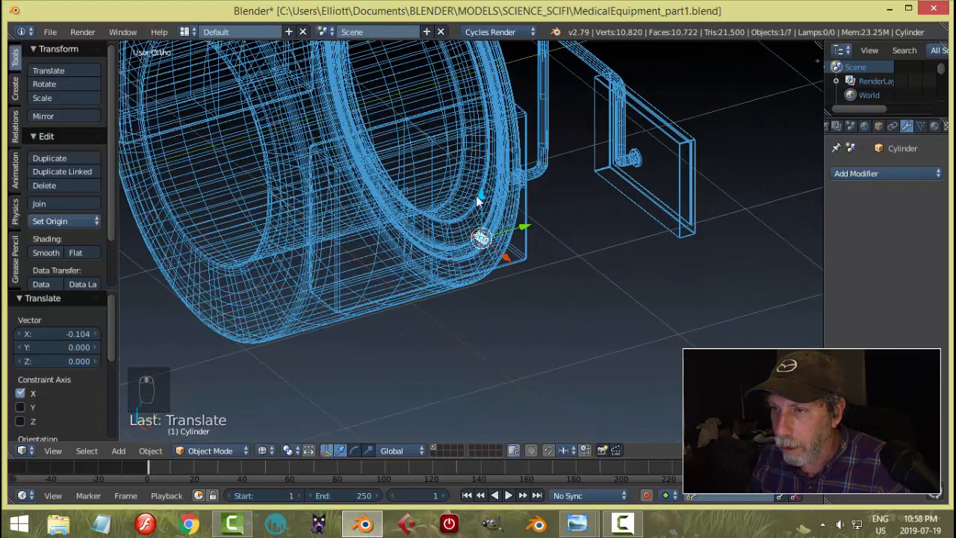
middle_drag(561, 270, 530, 256)
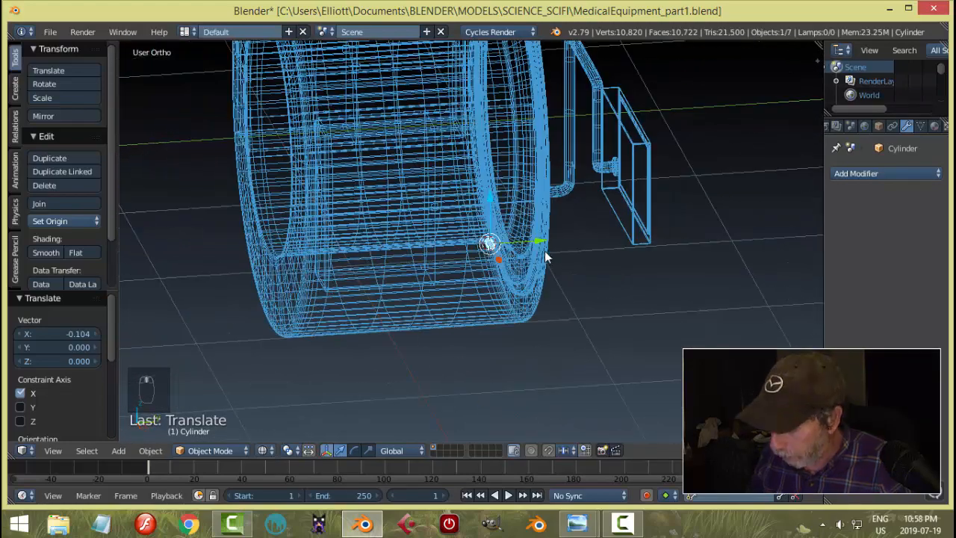
key(KP_3)
key(g)
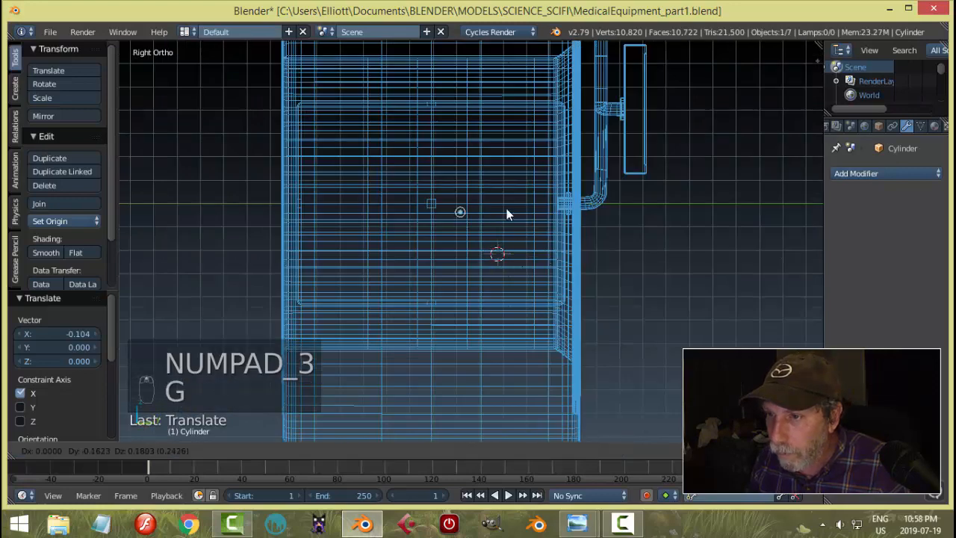
click(494, 203)
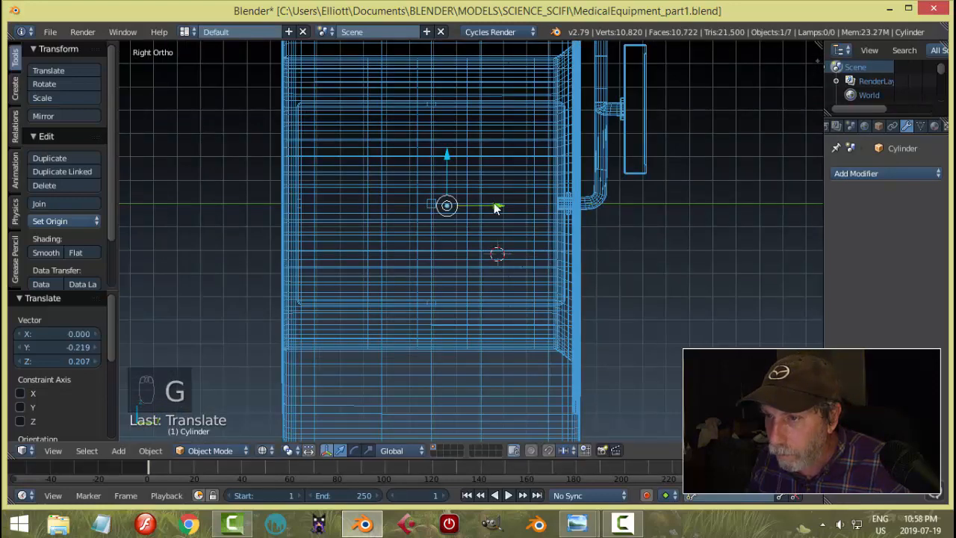
- Apply the cylinder's rotation and scale, and add an Array modifier to it
shift+middle_drag(614, 239, 604, 265)
scroll(604, 266, up, 3)
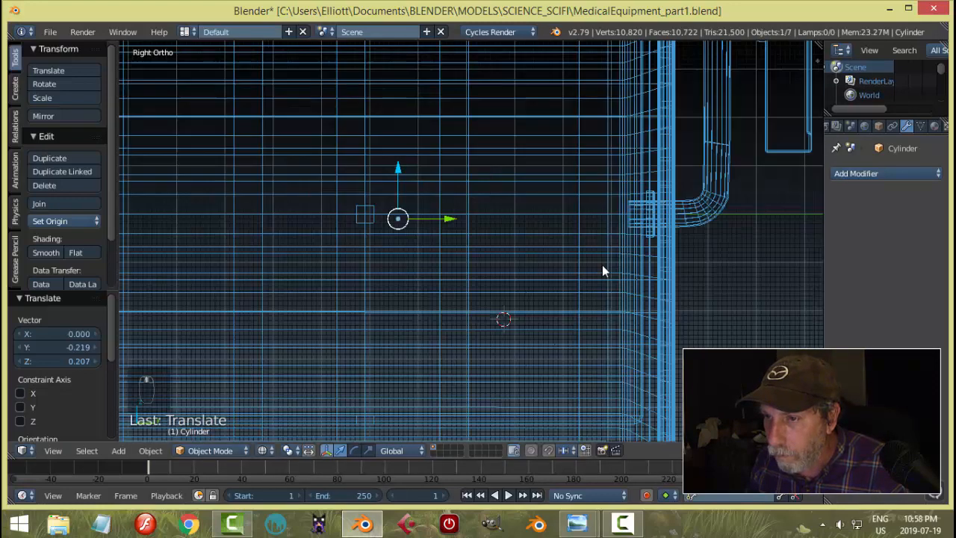
key(ctrl+a)
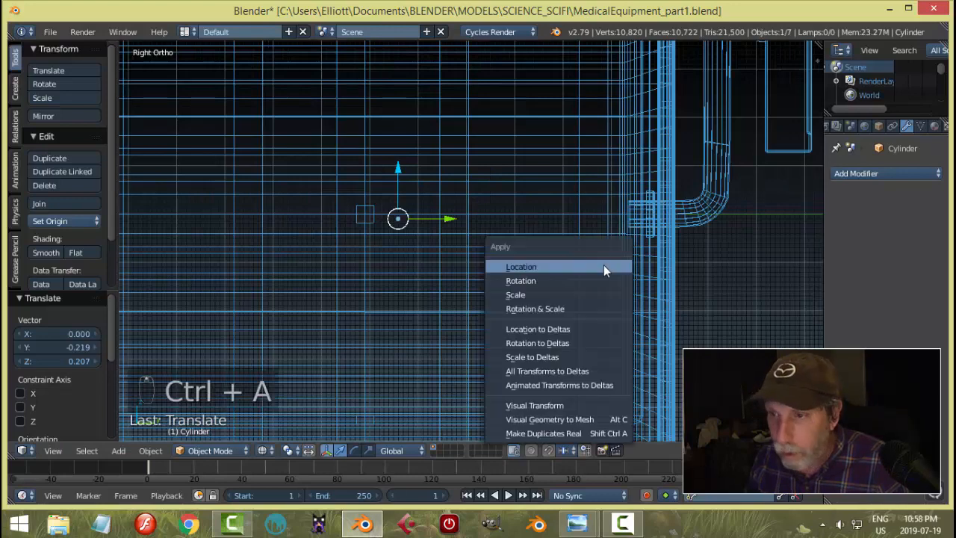
click(579, 306)
click(855, 175)
click(649, 205)
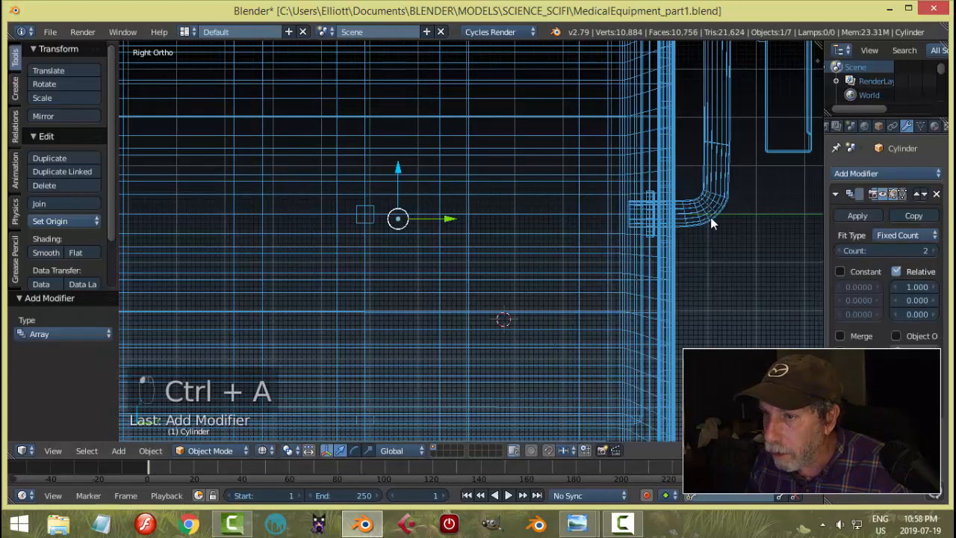
- Set the array's relative offset to 0 in X and 1.8 in Y, with a count of 6
drag(915, 304, 938, 304)
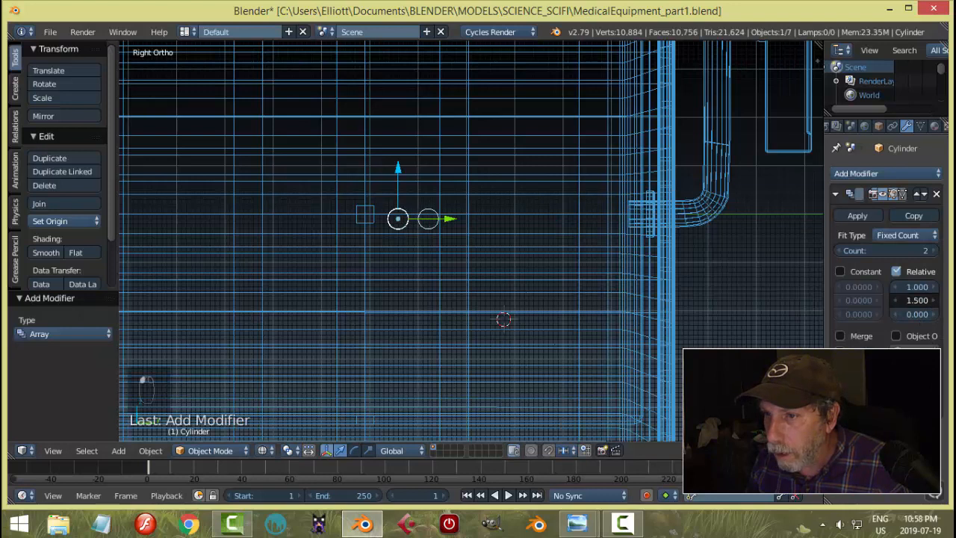
click(926, 287)
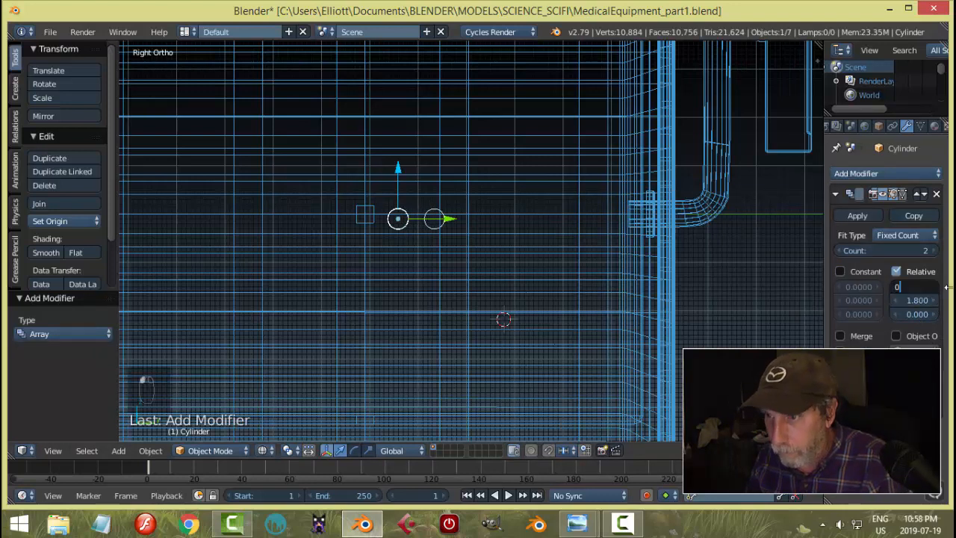
key(Return)
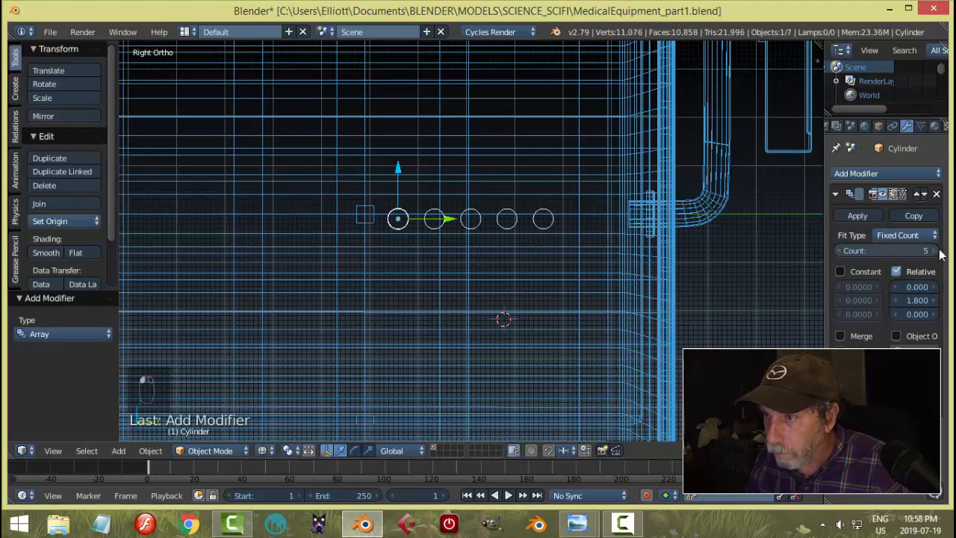
click(935, 251)
click(935, 251)
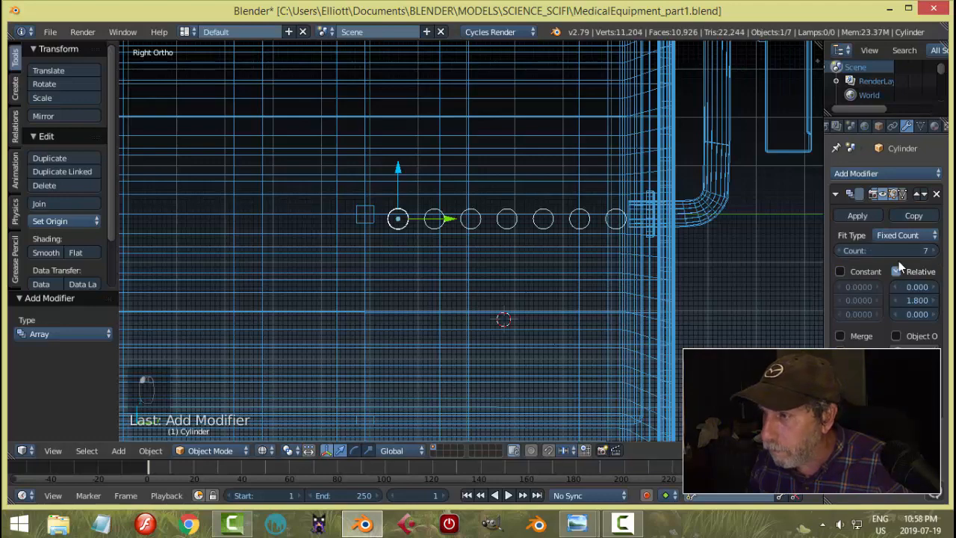
click(842, 250)
- Shift the row of cylinders about 0.011 along the Y axis and switch the viewport to solid shading
middle_drag(788, 254, 439, 226)
drag(427, 211, 432, 210)
key(x)
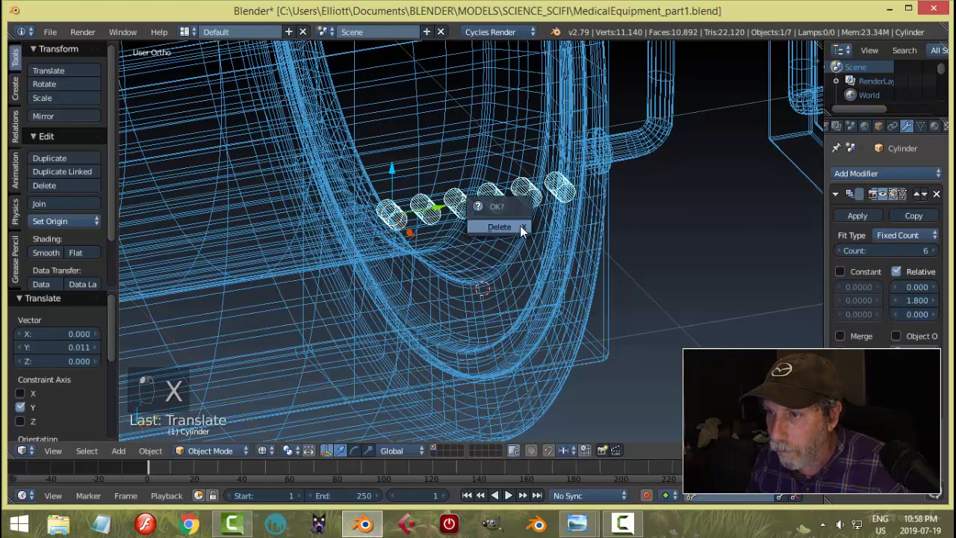
key(z)
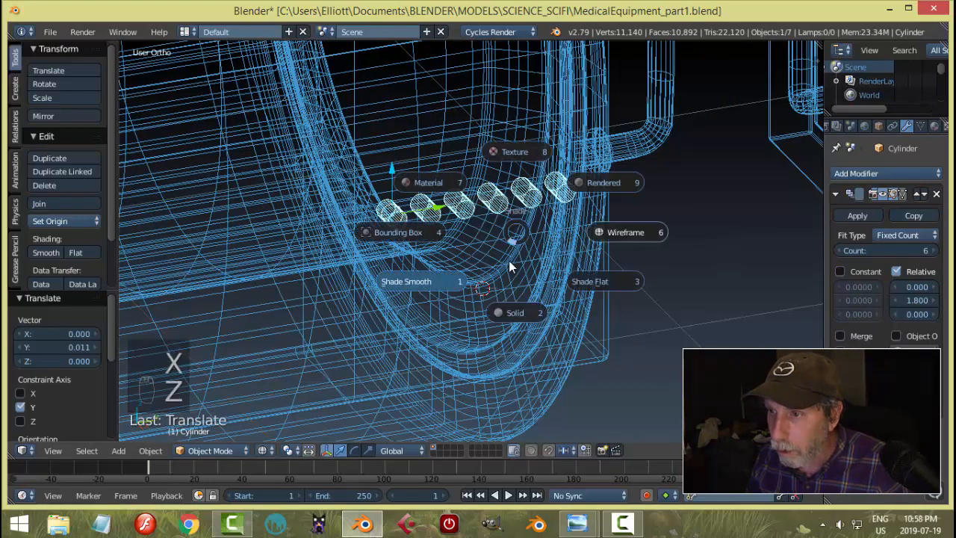
click(516, 314)
mouse_move(521, 318)
middle_down()
mouse_move(566, 271)
mouse_move(623, 253)
mouse_move(581, 228)
mouse_move(534, 271)
mouse_move(624, 258)
middle_up()
- Add a second Array modifier to the row of cylinders, keeping the first one collapsed
click(836, 194)
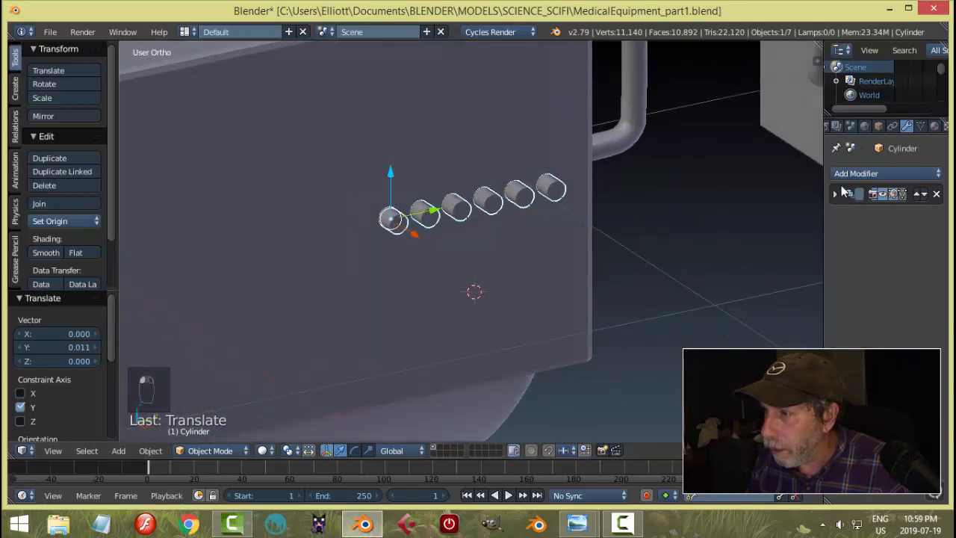
click(859, 174)
click(658, 205)
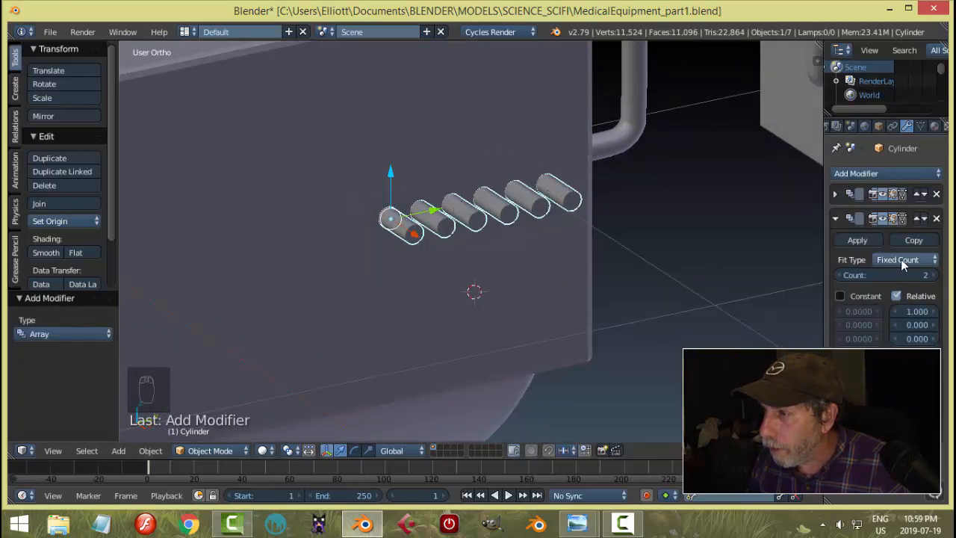
click(836, 194)
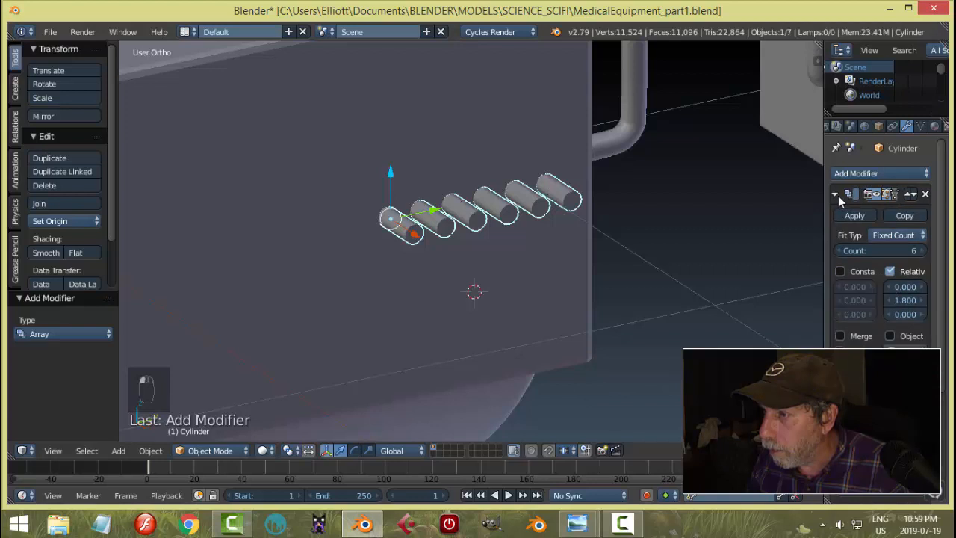
click(837, 195)
- Set the second array's relative offset to 0 in X and -1.8 in Z so the rows stack downward
click(916, 339)
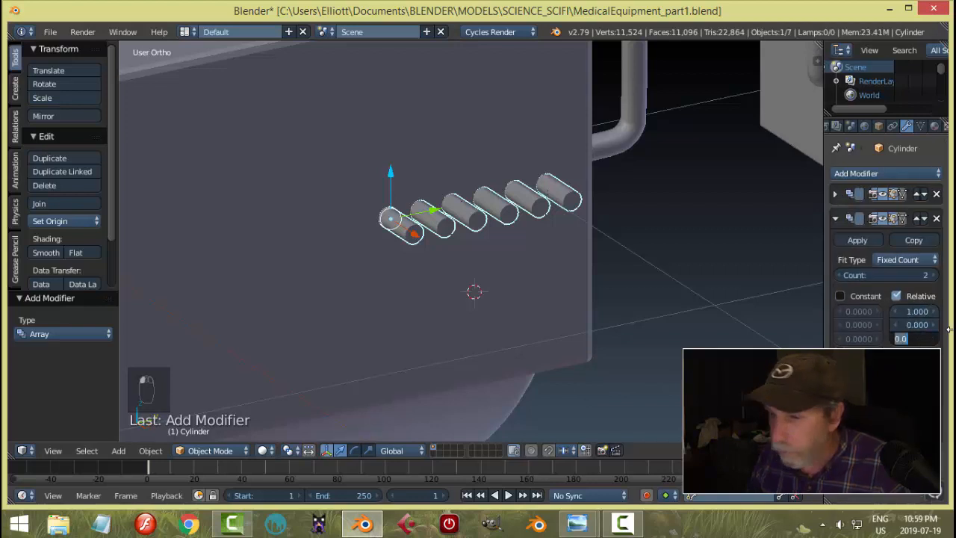
text(1.8)
key(Return)
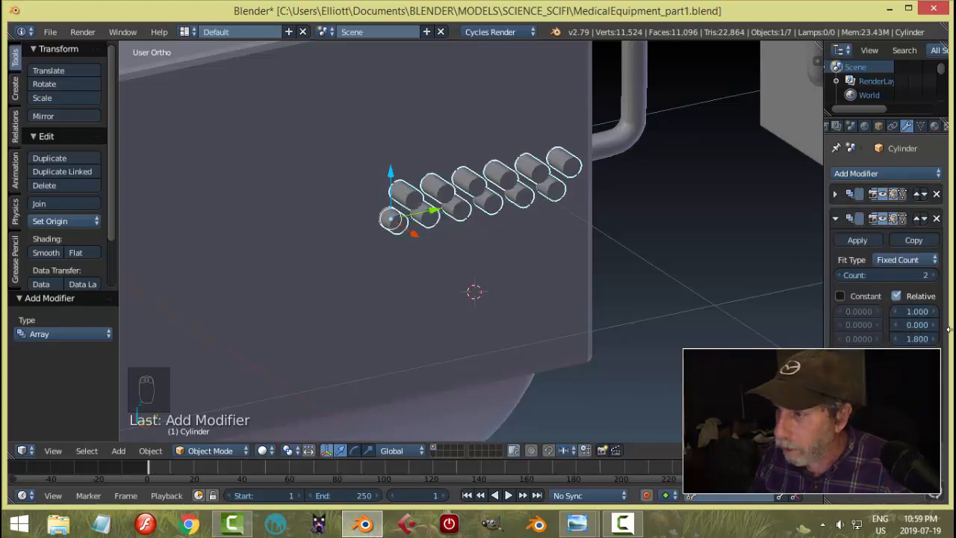
click(926, 313)
text(0)
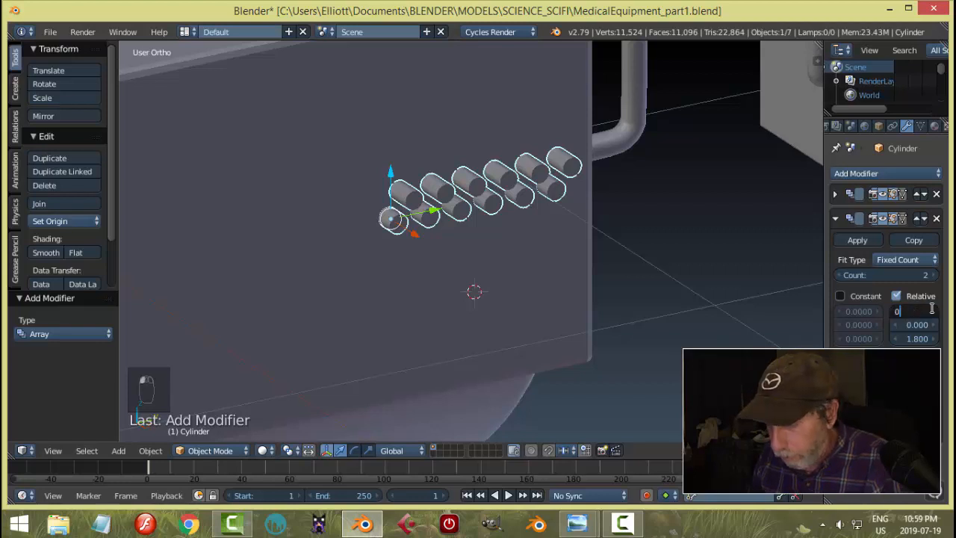
key(Return)
click(903, 339)
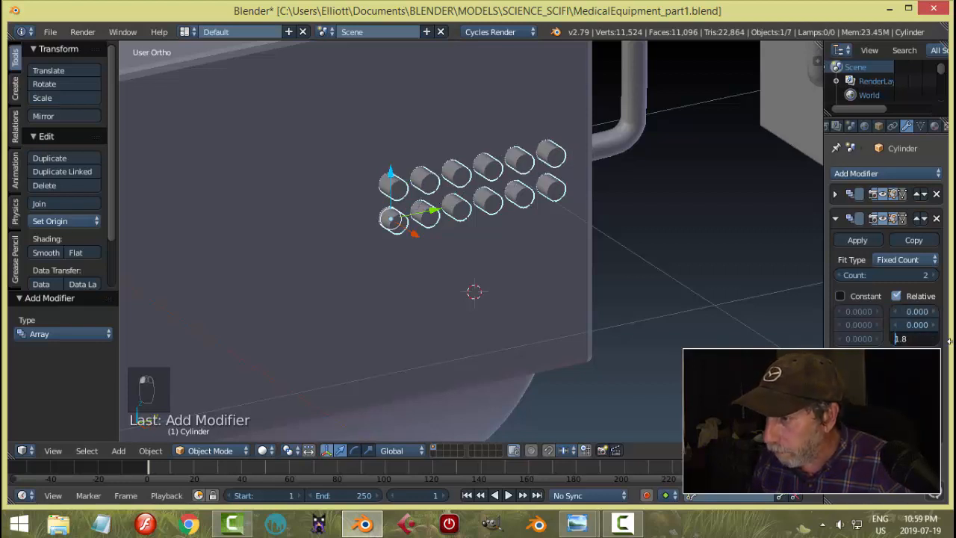
text(-)
key(Return)
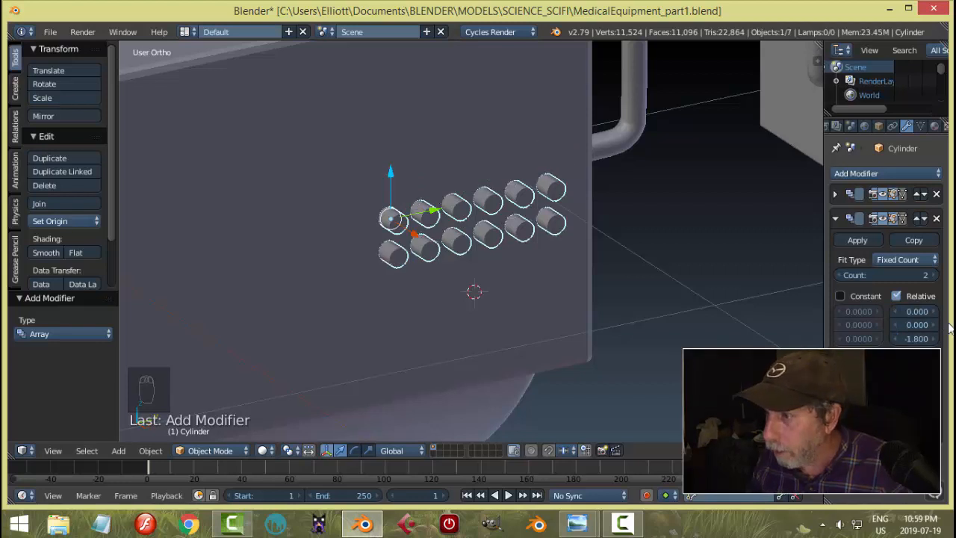
- Increase the second array's count to 5 rows
click(935, 275)
click(935, 275)
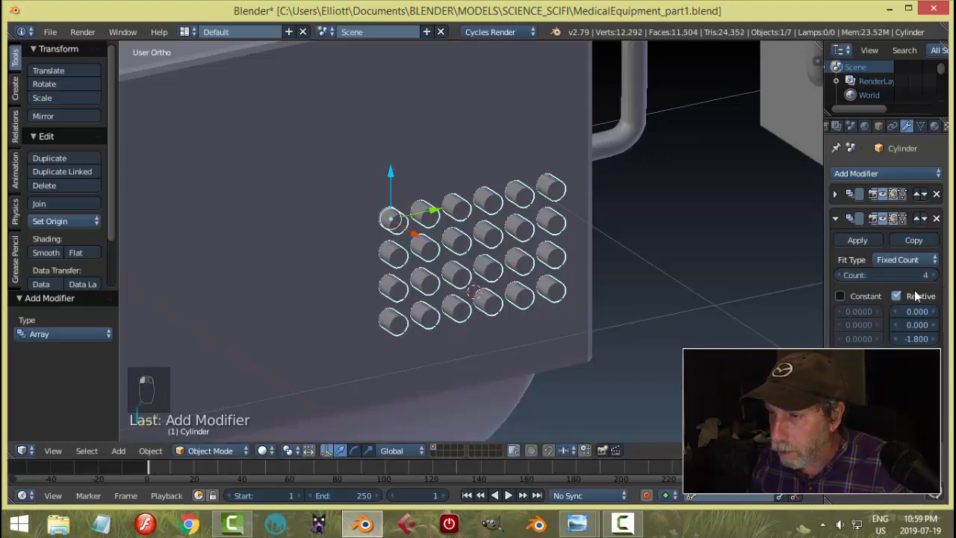
click(934, 275)
- Apply both Array modifiers to the cylinder grid, starting with the second one
middle_drag(649, 276, 717, 291)
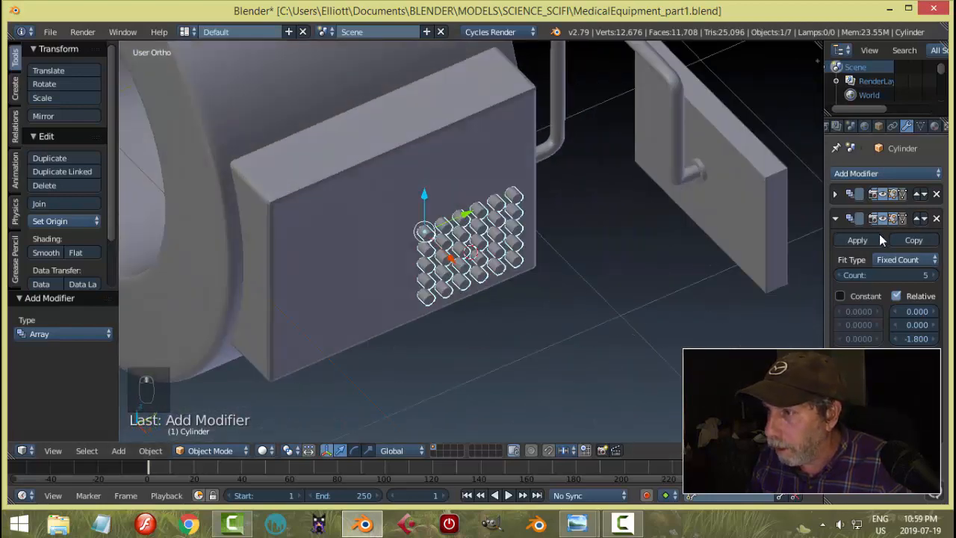
click(863, 239)
click(836, 195)
click(859, 216)
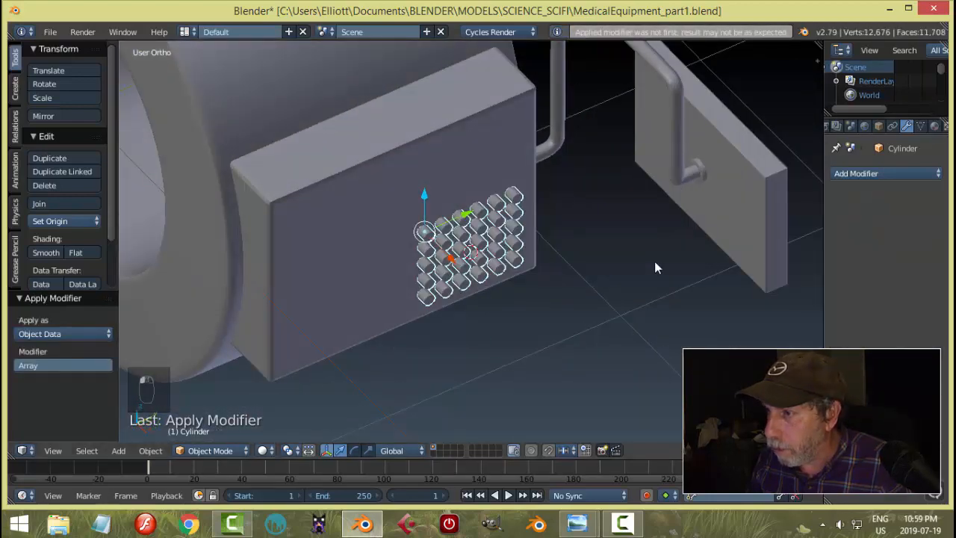
- Push the cylinder grid about -0.017 along the X axis into the box using wireframe front view, and restore solid shading
key(KP_1)
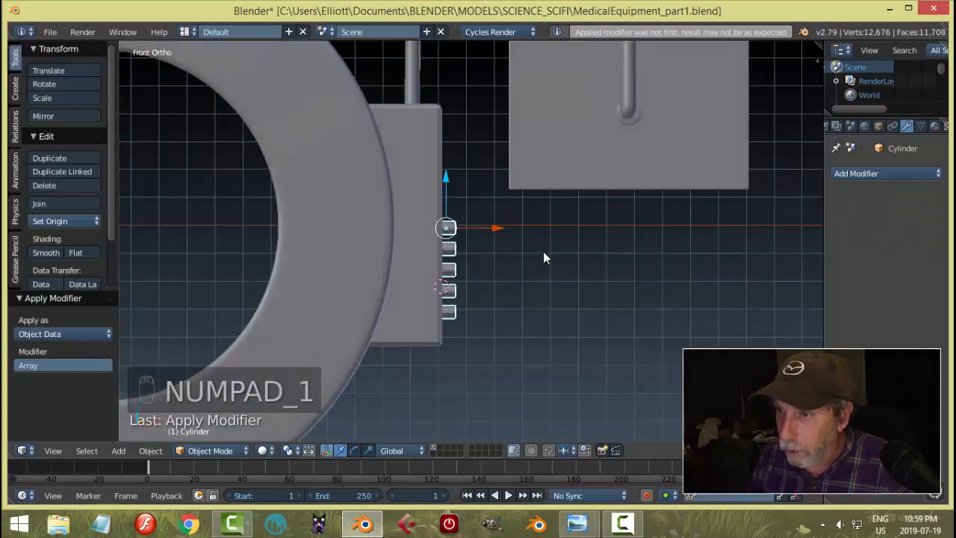
key(z)
click(598, 252)
scroll(546, 255, up, 5)
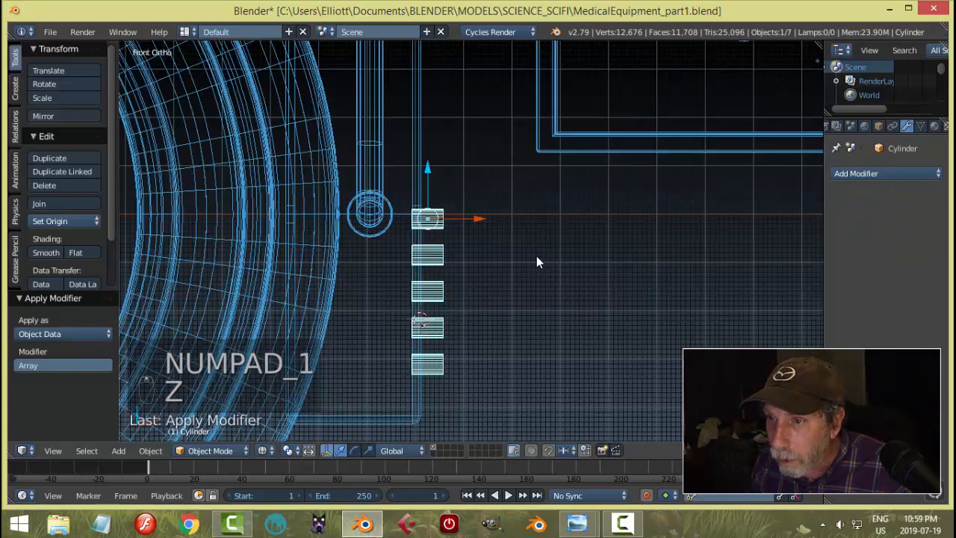
drag(446, 201, 431, 200)
key(z)
click(572, 287)
mouse_move(600, 269)
middle_down()
mouse_move(549, 282)
mouse_move(529, 271)
mouse_move(541, 233)
middle_up()
- Save over MedicalEquipment_part1.blend and set the cylinder grid's origin to its geometry
key(ctrl+s)
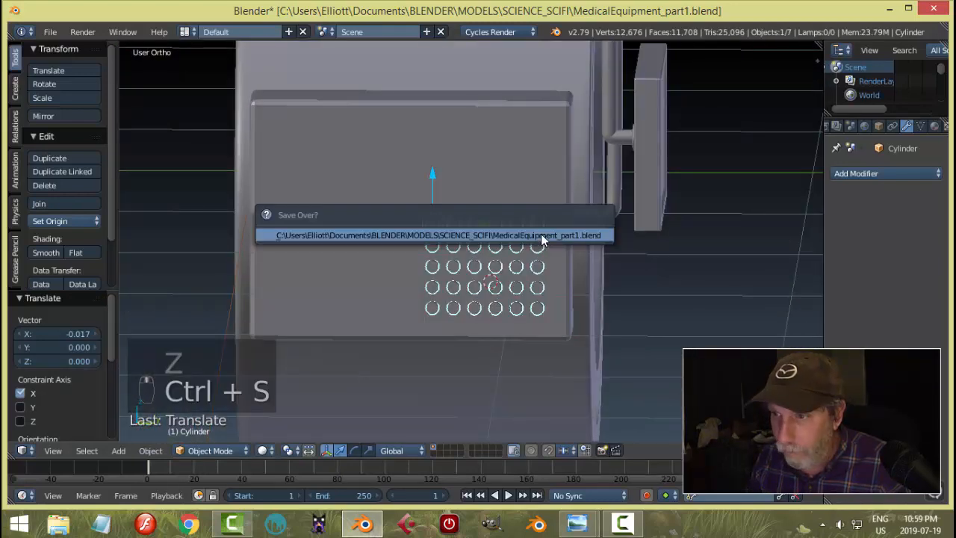
click(541, 234)
click(68, 222)
click(80, 249)
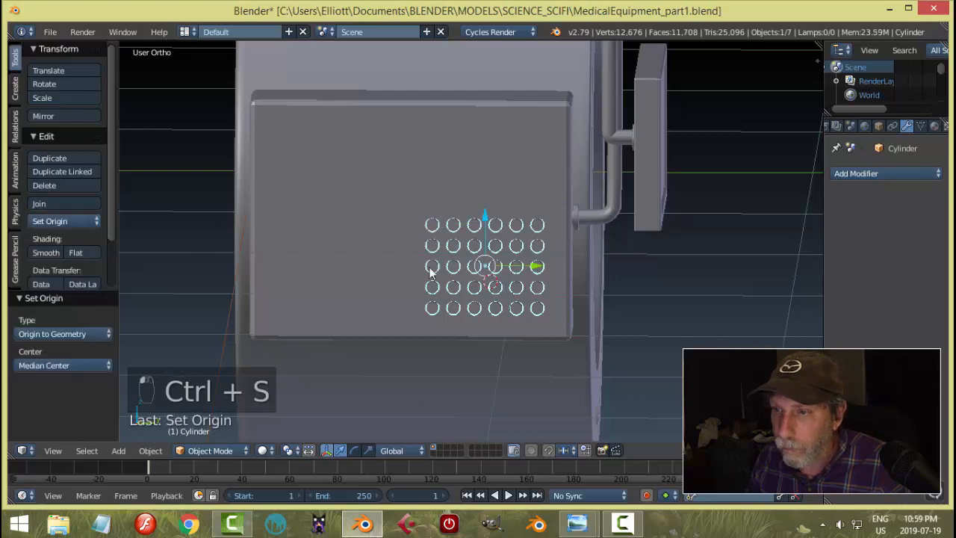
- Add a Boolean modifier to the side box and move it to the start of its modifier stack
middle_drag(433, 274, 518, 258)
right_click(523, 256)
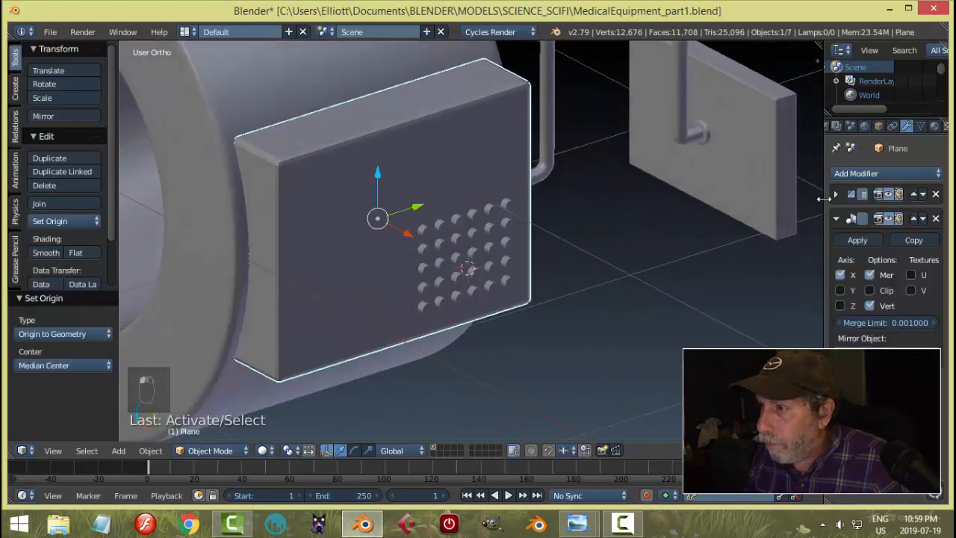
click(837, 219)
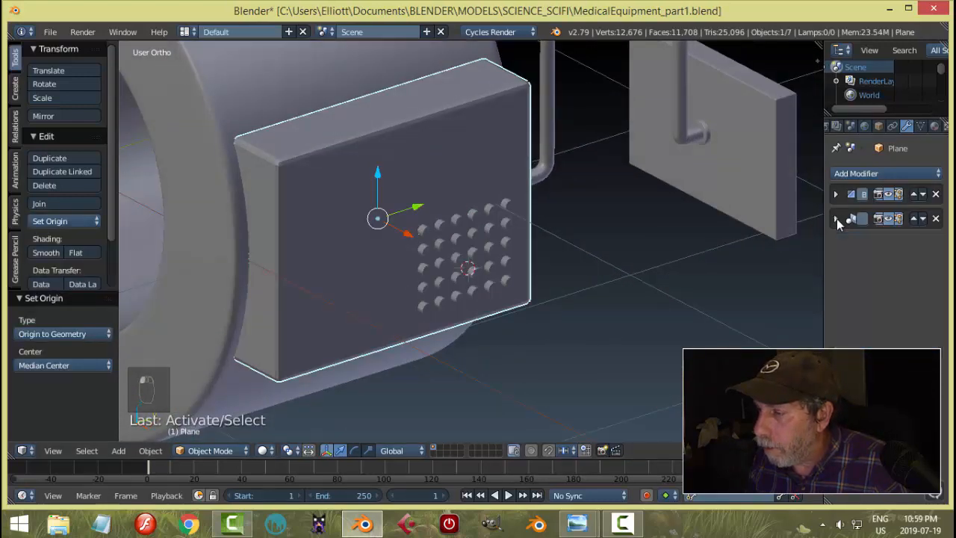
click(839, 174)
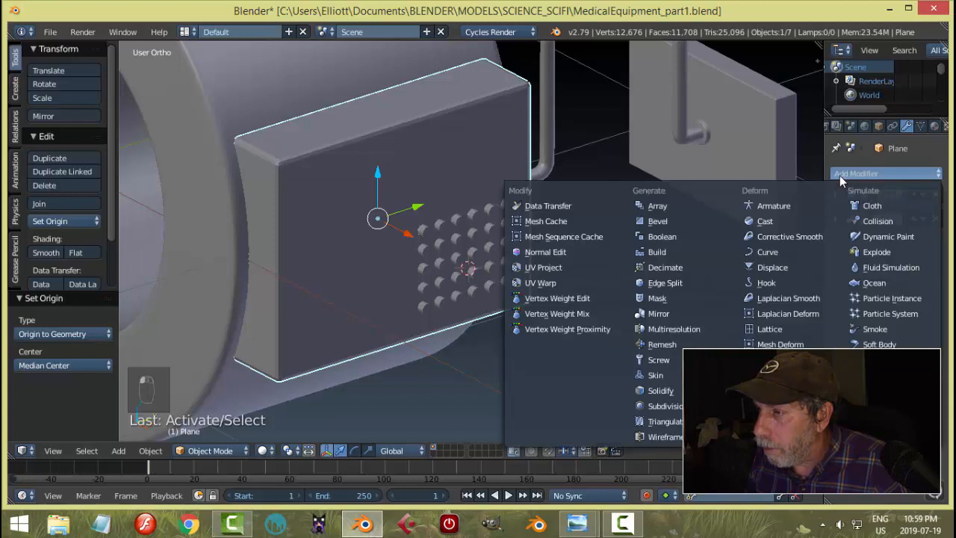
click(675, 238)
click(910, 243)
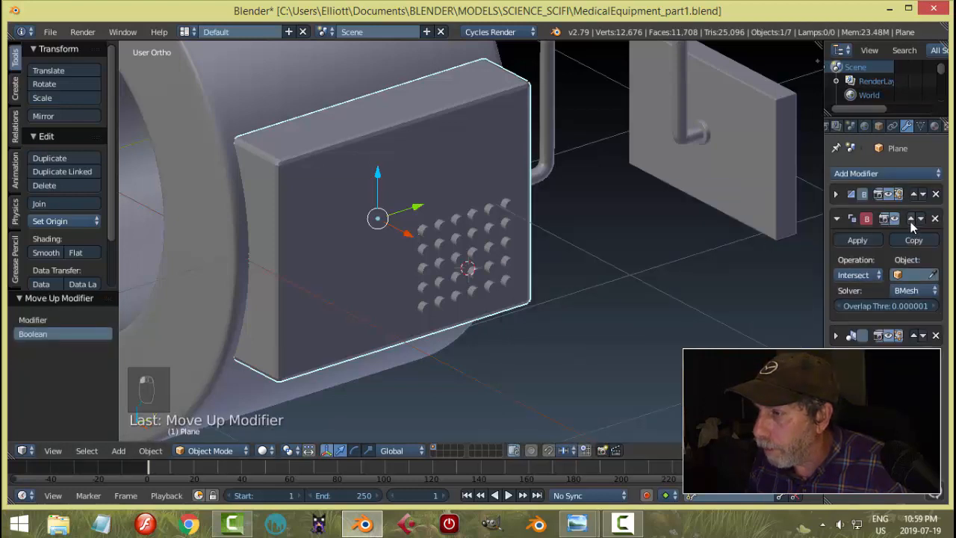
click(911, 222)
- Set the side box's Boolean to Difference with the cylinder grid as its object, and apply it
click(858, 251)
click(846, 206)
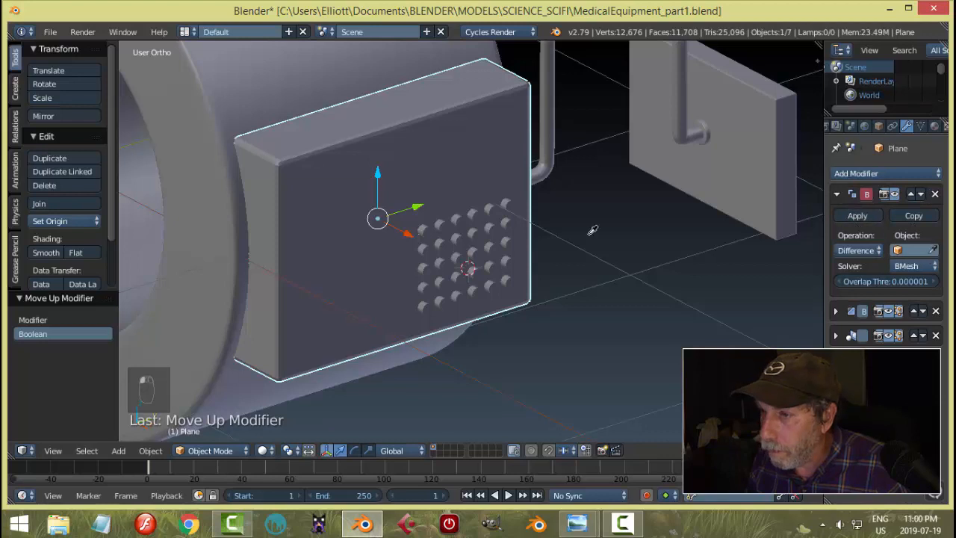
click(513, 197)
click(857, 216)
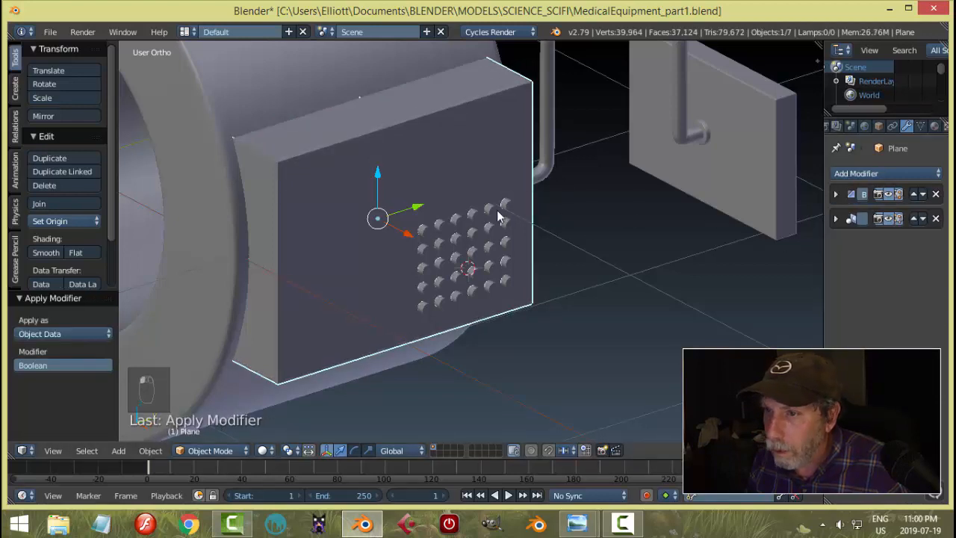
- Hide the cylinder grid and inspect the cut-outs in the side box's front
right_click(493, 216)
key(x)
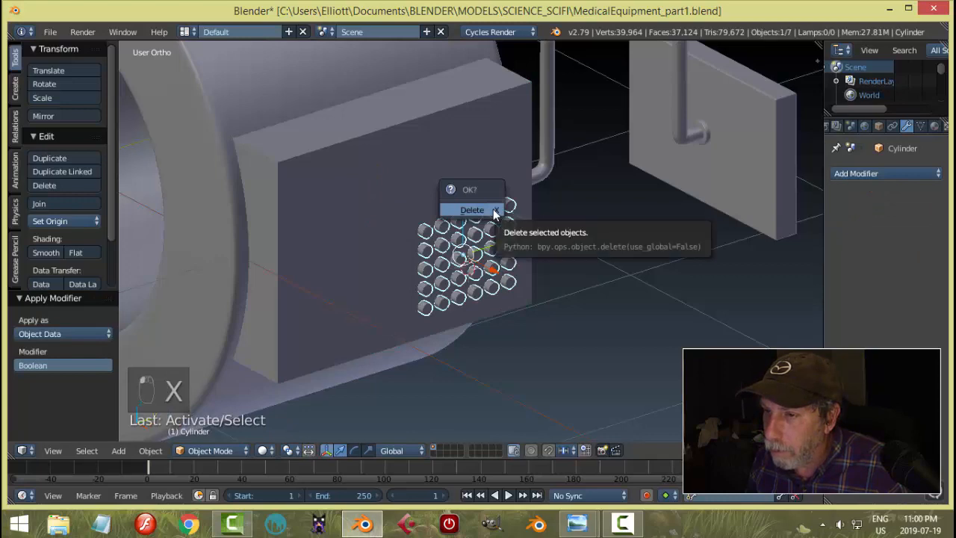
key(h)
middle_drag(635, 260, 539, 213)
scroll(635, 252, up, 3)
scroll(589, 249, down, 4)
- Undo hiding the grid and applying the Boolean, and remove the Boolean modifier from the side box
key(ctrl+z)
key(ctrl+z)
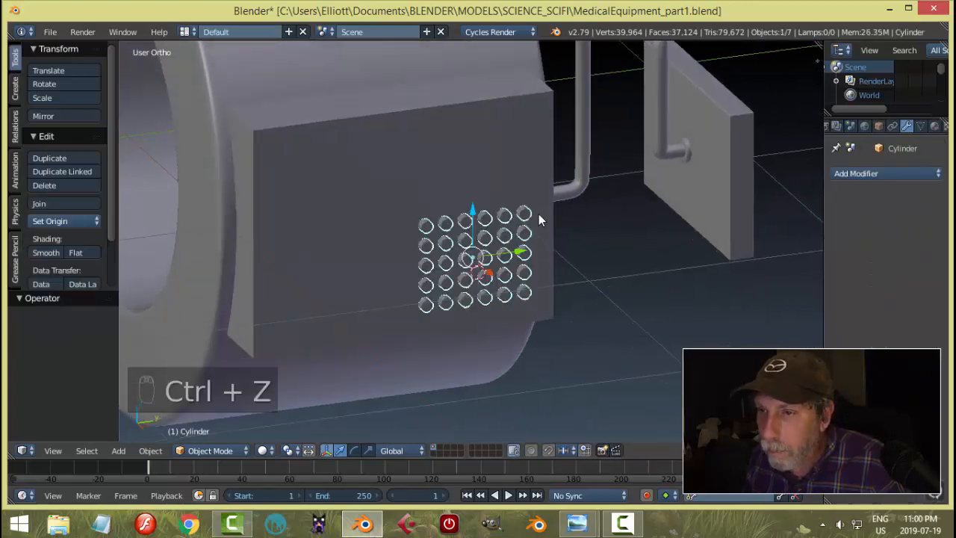
key(ctrl+z)
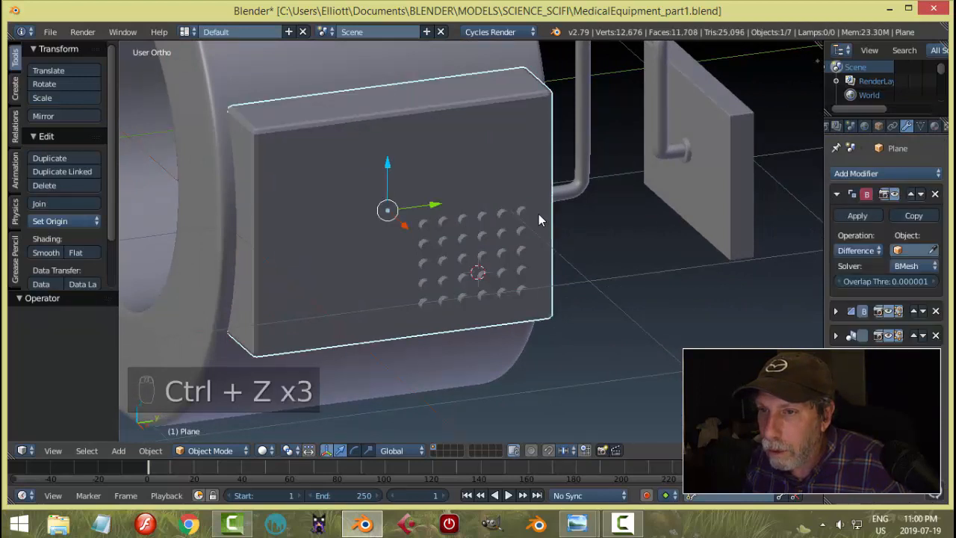
right_click(487, 244)
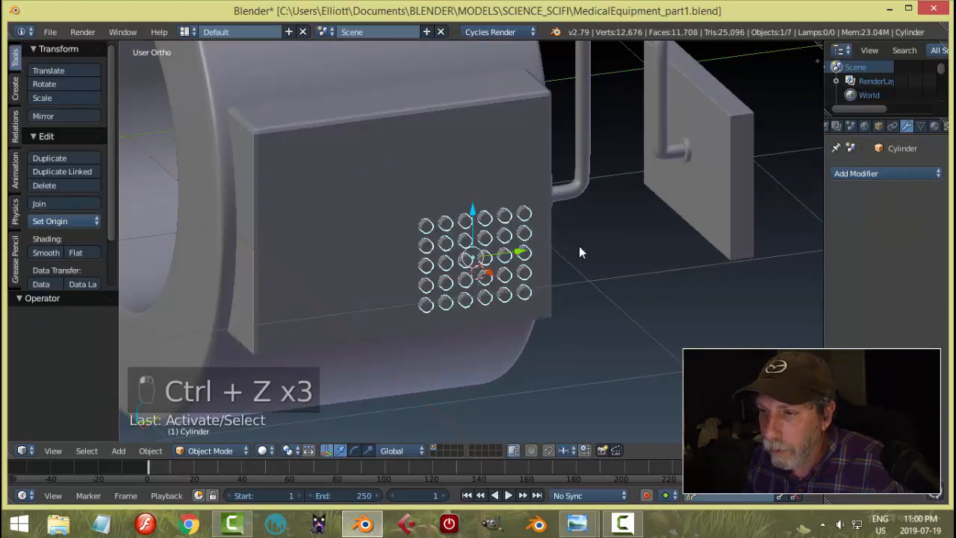
key(a)
middle_drag(579, 246, 531, 245)
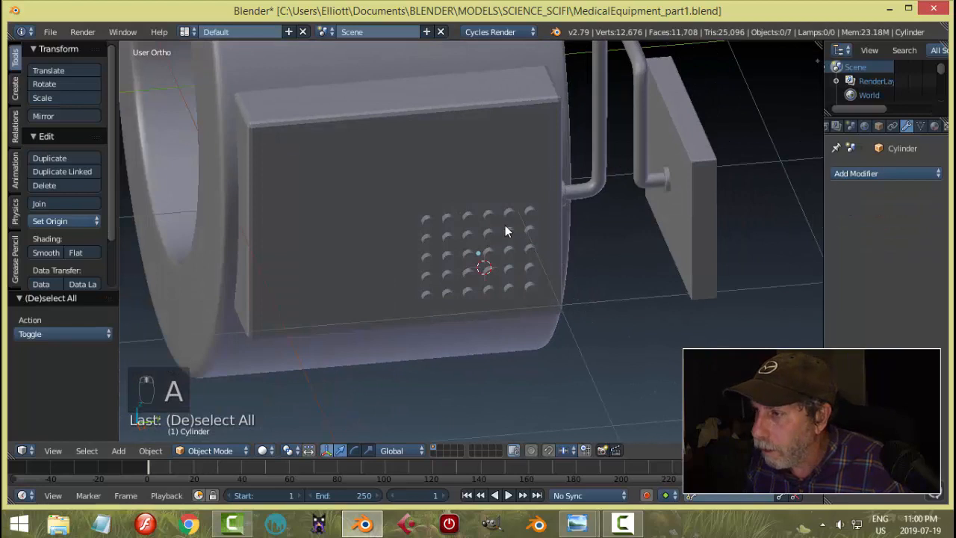
right_click(544, 166)
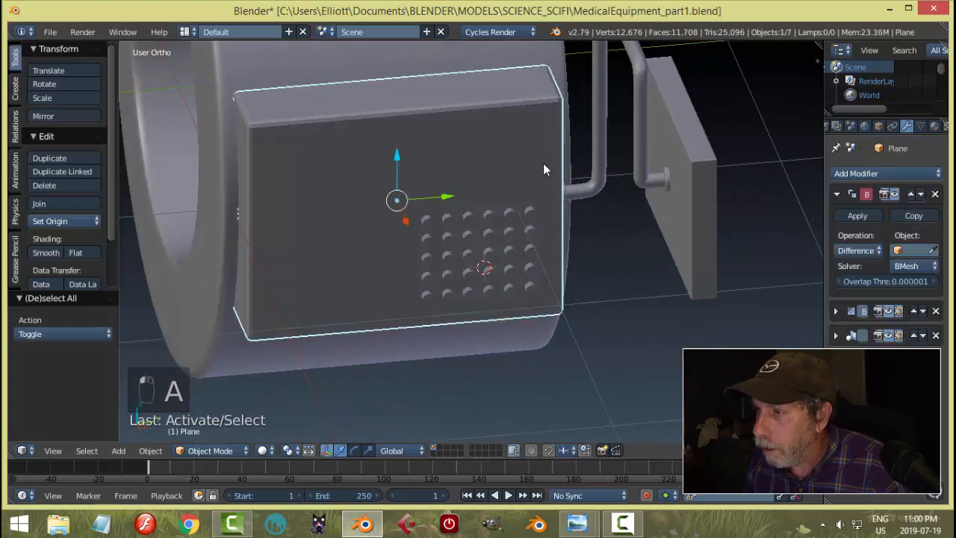
click(935, 195)
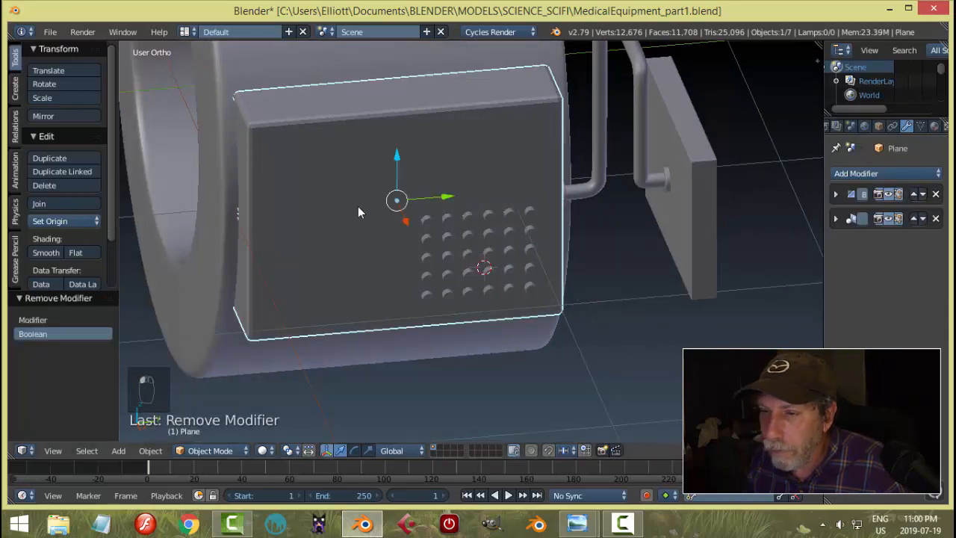
- In Edit Mode, inset the two front faces of the side box beside the cylinder grid by about 0.034
key(Tab)
click(480, 204)
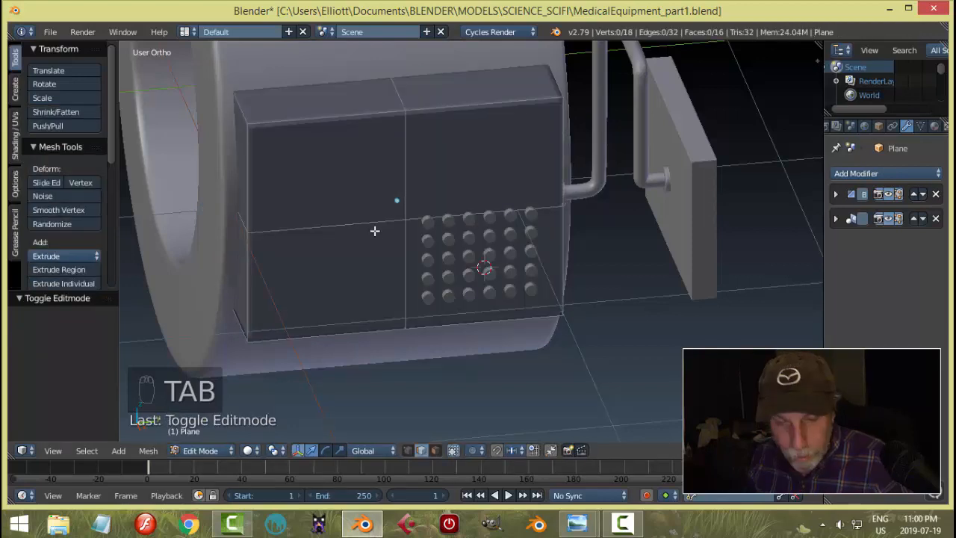
key(ctrl+Tab)
click(348, 249)
right_click(355, 192)
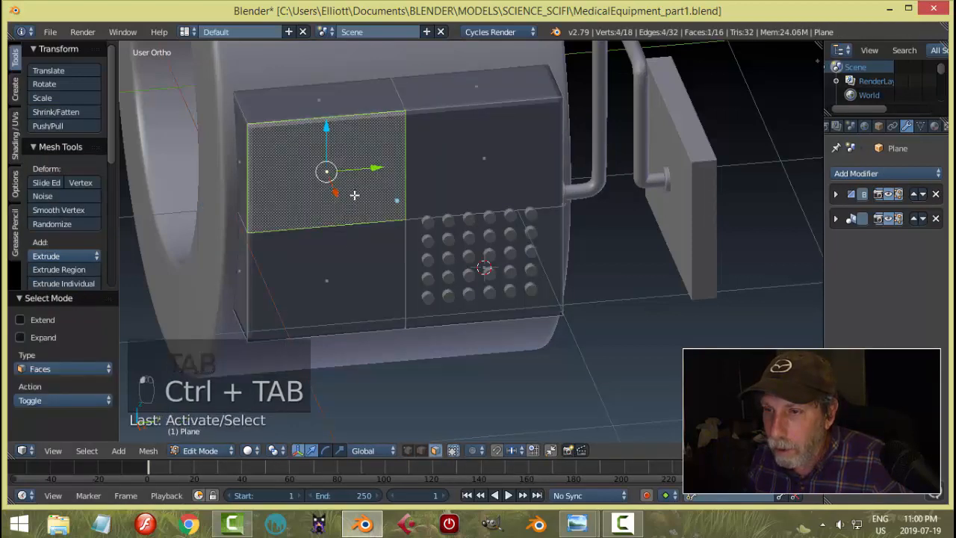
shift+right_click(357, 257)
middle_drag(466, 252, 529, 240)
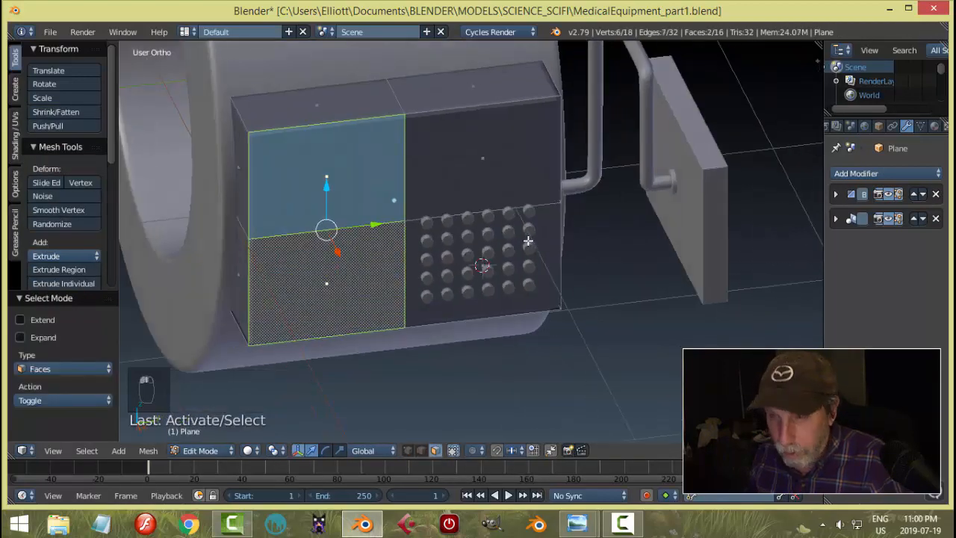
key(i)
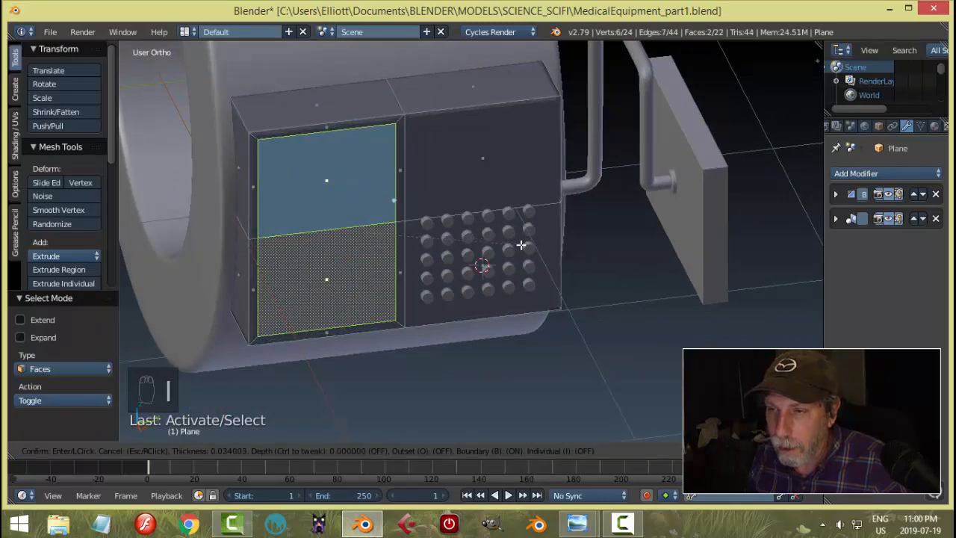
click(522, 245)
- Extrude the two inset faces slightly to form a panel on the box front, then clear the selection
middle_drag(522, 245, 561, 306)
key(e)
click(520, 244)
key(a)
- Duplicate the panel's lower face in place and scale the copy to about 0.126 along Z and 0.814 along Y
right_click(391, 278)
key(shift+d)
right_click(429, 264)
key(s)
key(z)
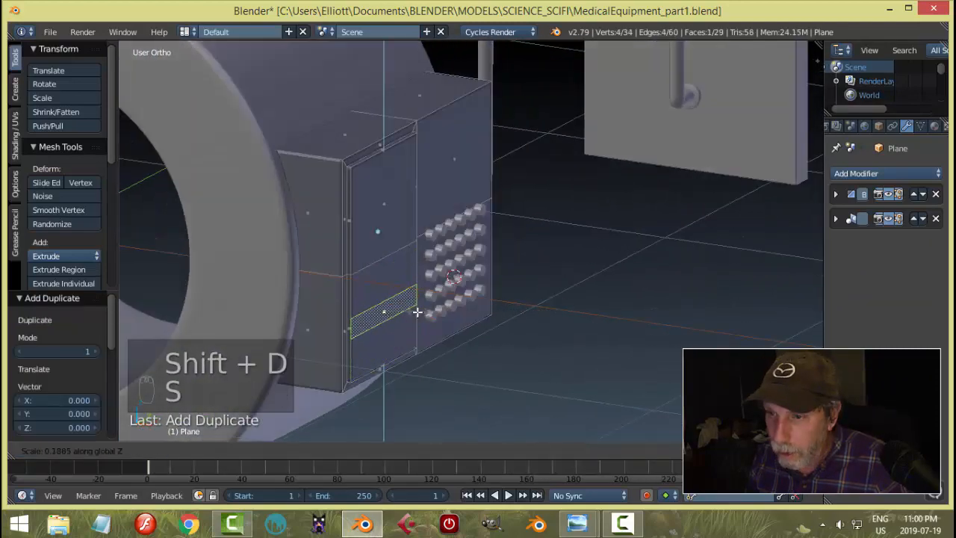
click(407, 309)
key(s)
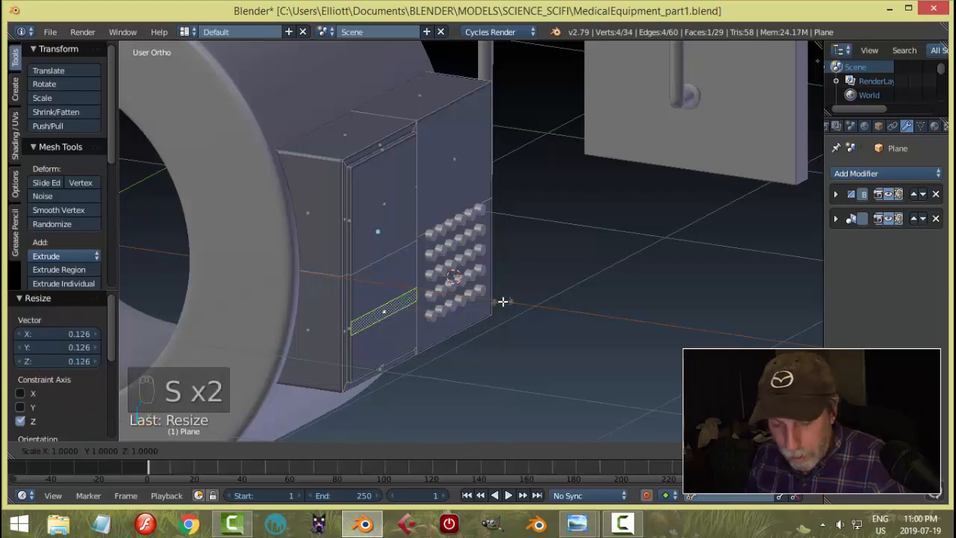
key(y)
click(481, 309)
- Move the narrow face copy about -0.102 along Z and extrude it about 0.030 into a bar
key(g)
key(z)
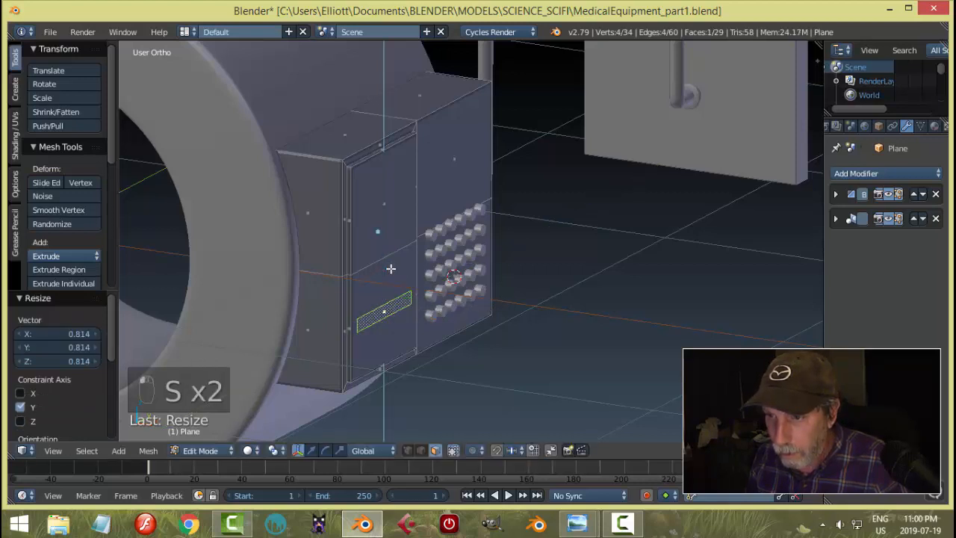
click(391, 293)
key(e)
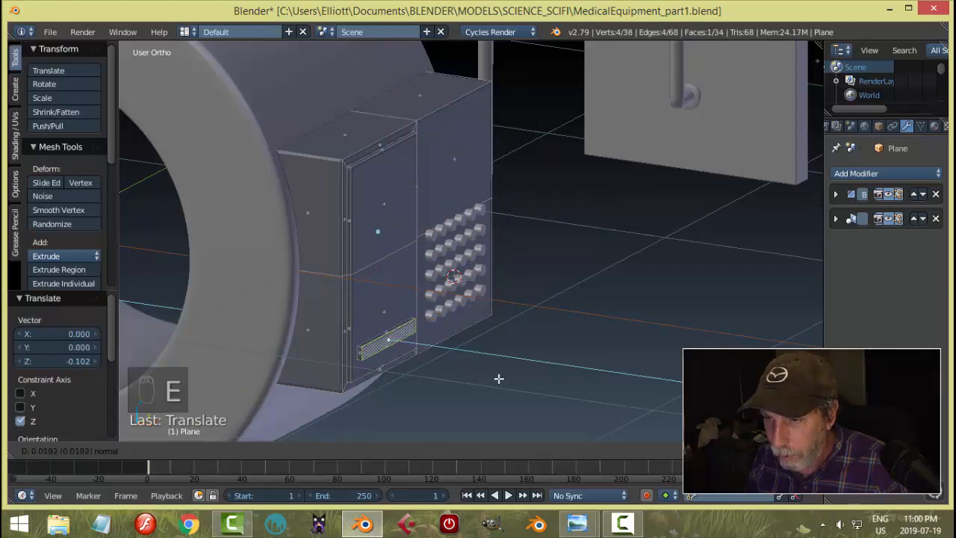
click(500, 379)
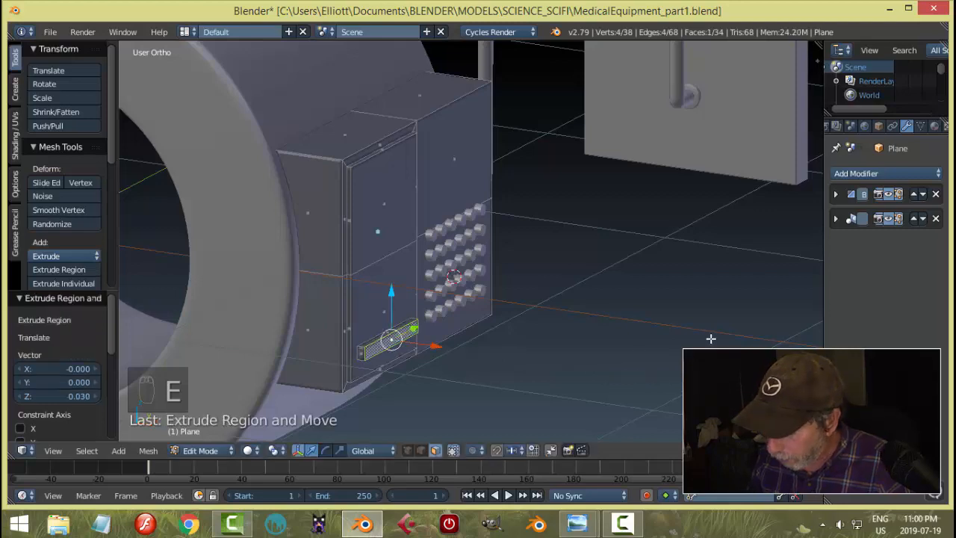
- Select the whole bar and lower it about 0.018 along Z on the panel
middle_drag(707, 312, 481, 306)
middle_drag(580, 318, 590, 318)
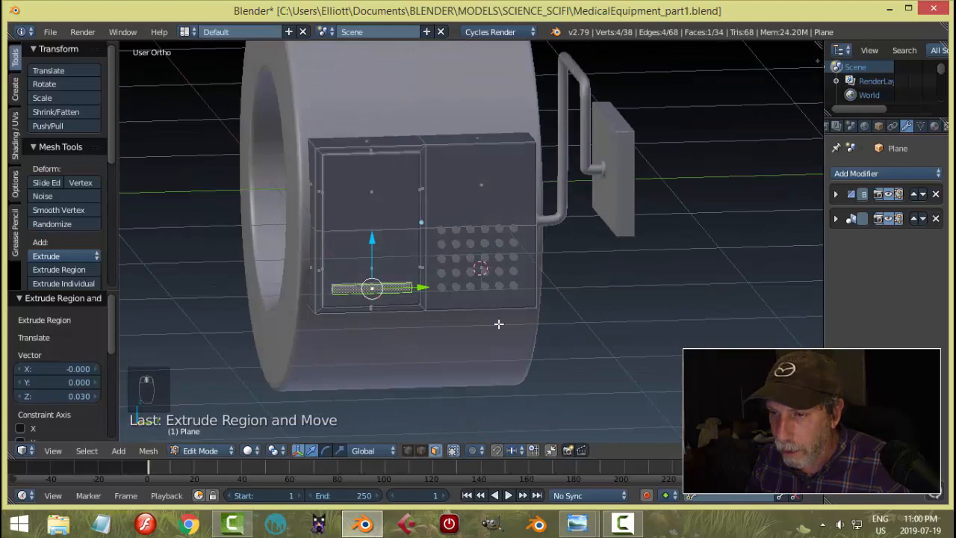
middle_drag(500, 325, 603, 326)
scroll(495, 333, up, 2)
key(ctrl+KP_Add)
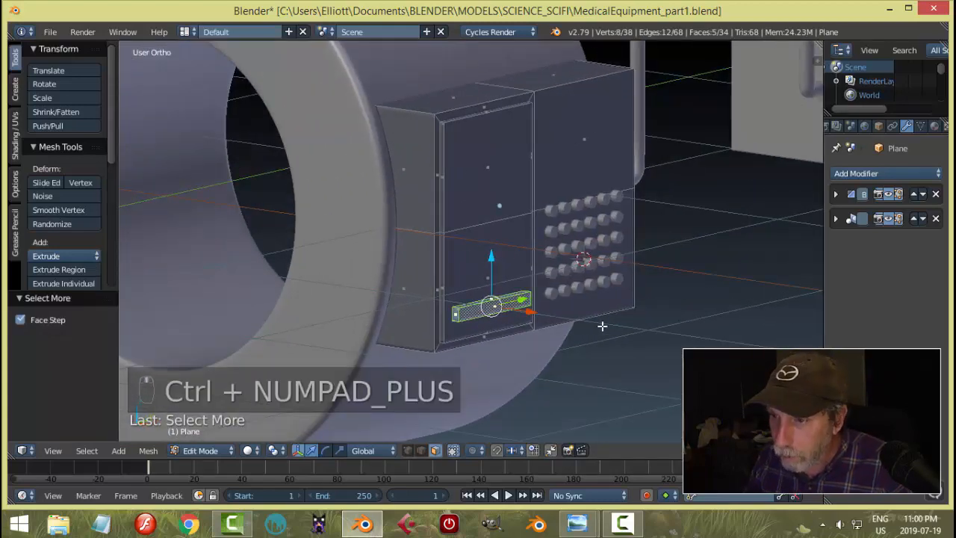
key(ctrl+KP_Add)
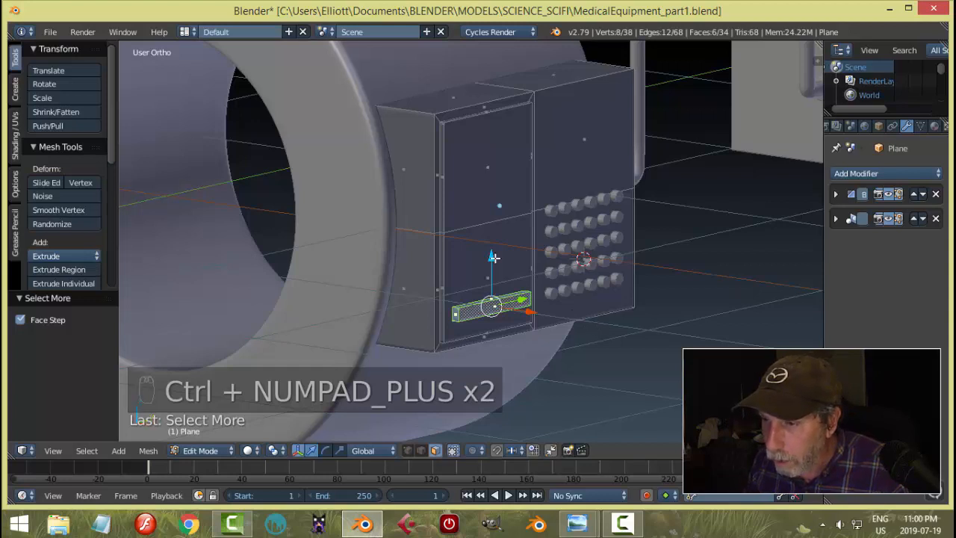
drag(494, 258, 496, 265)
scroll(608, 266, up, 3)
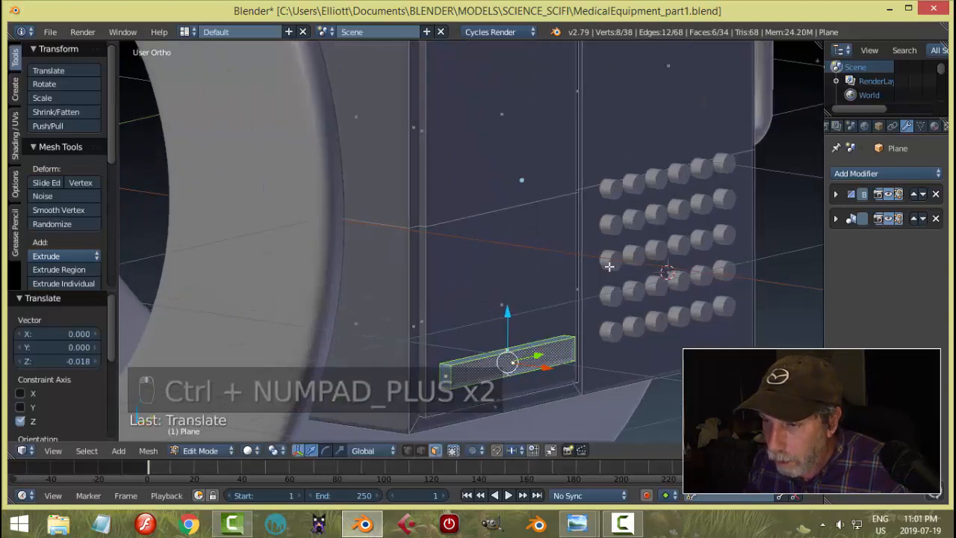
- Delete only the large front face of the bar on the panel
shift+middle_drag(609, 266, 708, 135)
key(a)
right_click(603, 238)
key(x)
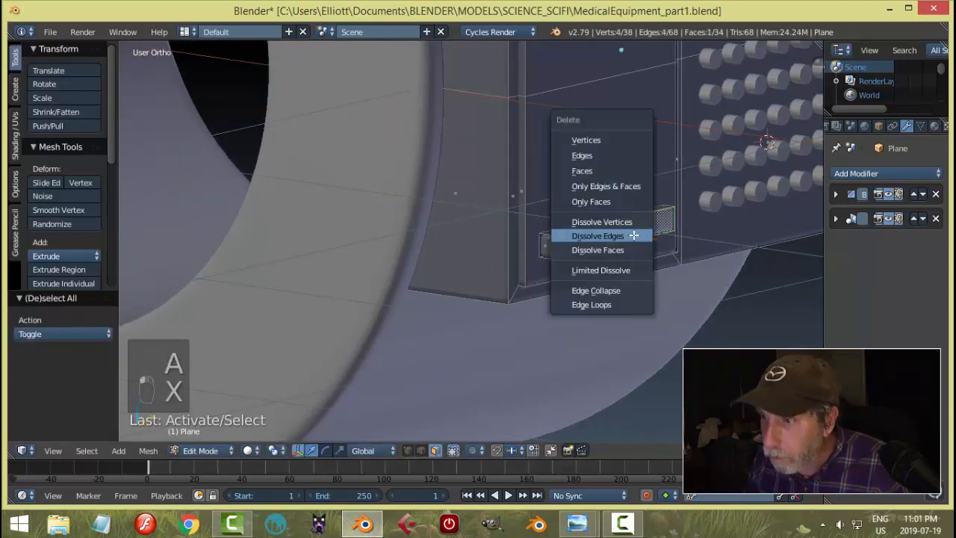
click(598, 171)
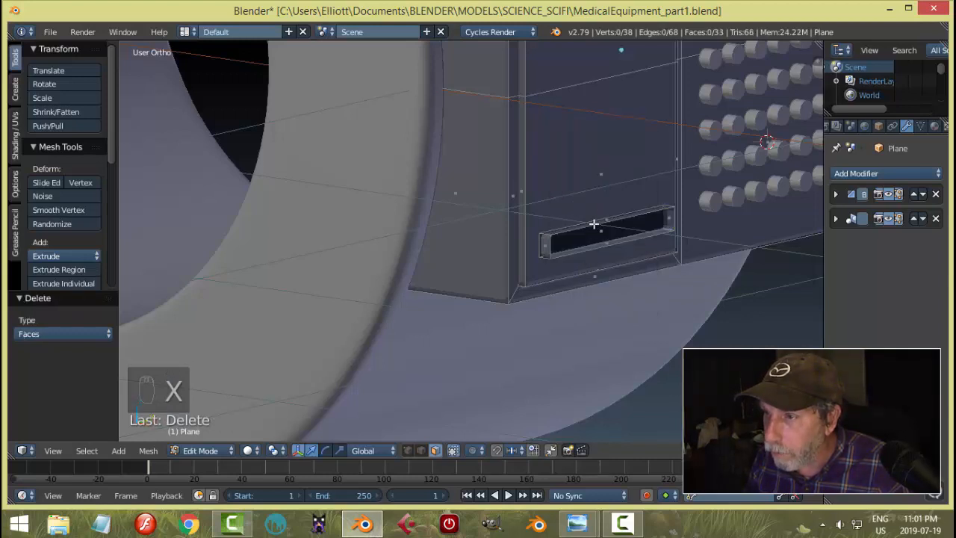
- Rotate the whole open bar 180° about the Y axis, shift it slightly along X, and return to Object Mode
right_click(647, 219)
key(ctrl+l)
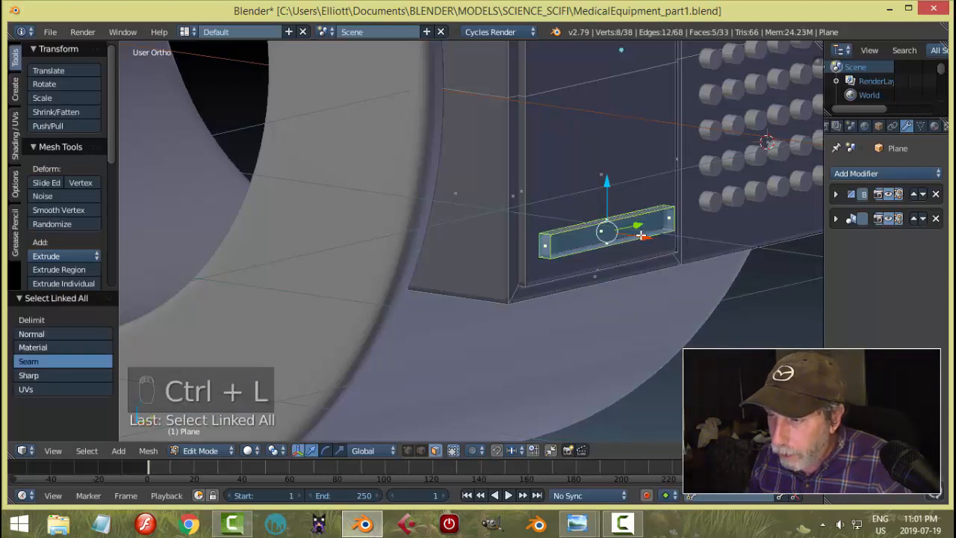
text(ry180)
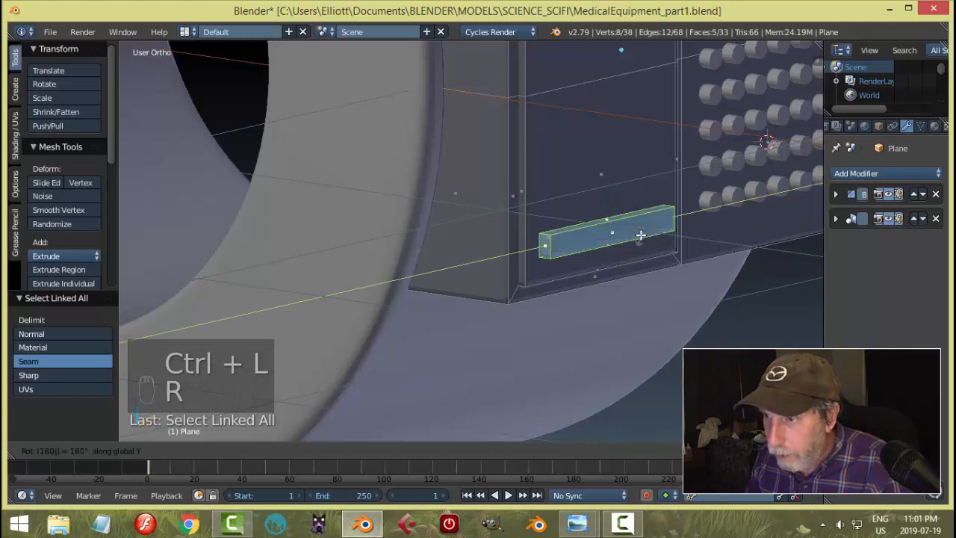
key(Return)
middle_drag(641, 234, 658, 262)
drag(682, 259, 678, 259)
key(a)
scroll(672, 254, down, 5)
key(Tab)
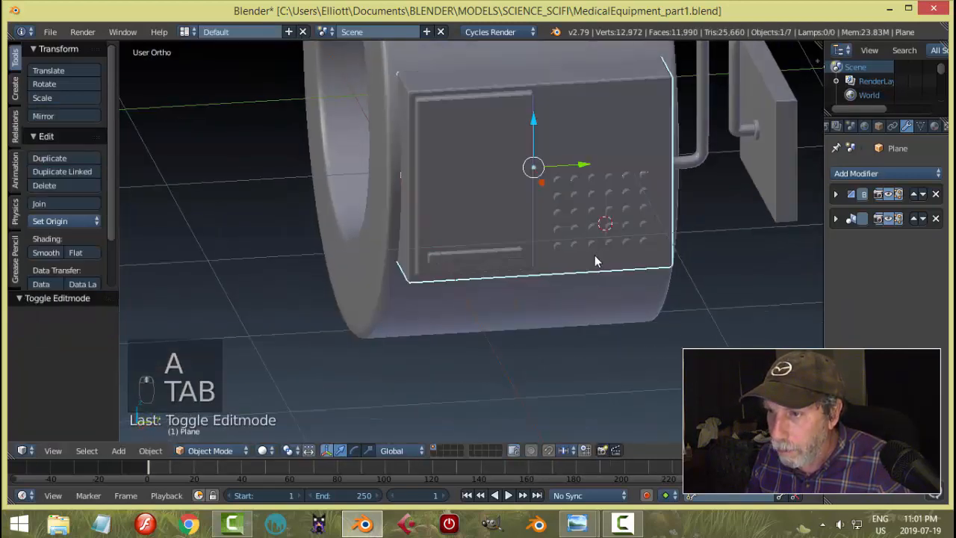
- Select the side box and apply its Bevel modifier
key(a)
key(a)
scroll(635, 240, down, 2)
middle_drag(634, 240, 662, 258)
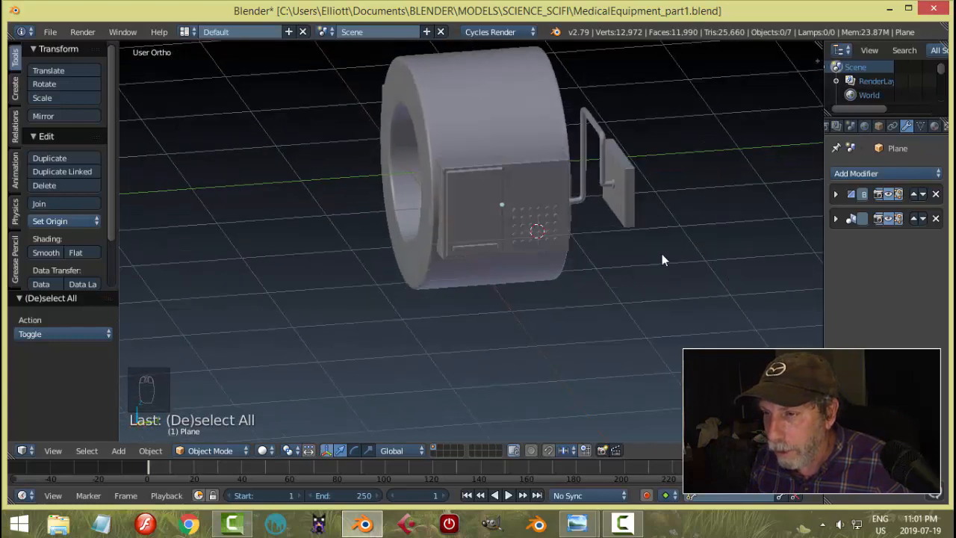
scroll(451, 154, up, 3)
middle_drag(528, 148, 606, 145)
scroll(674, 266, up, 3)
right_click(606, 146)
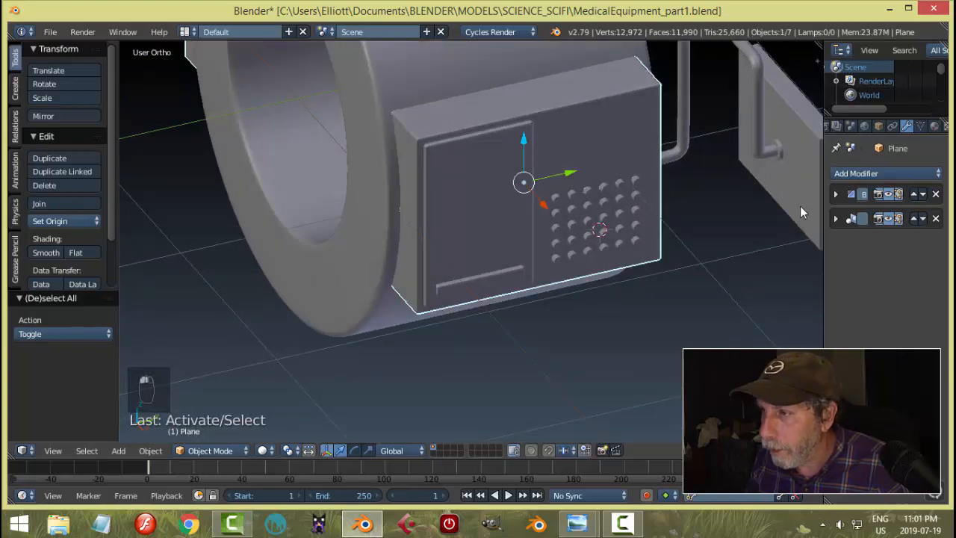
click(837, 194)
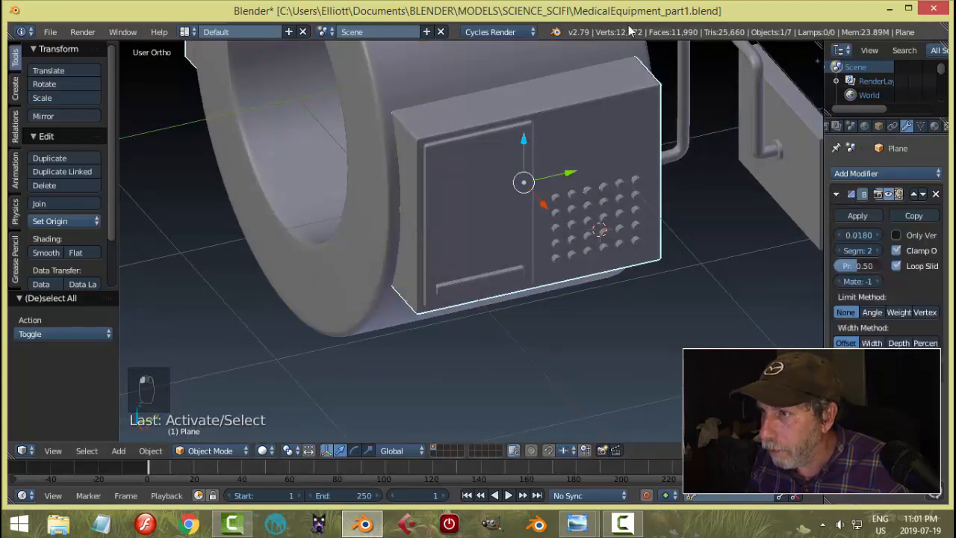
click(857, 216)
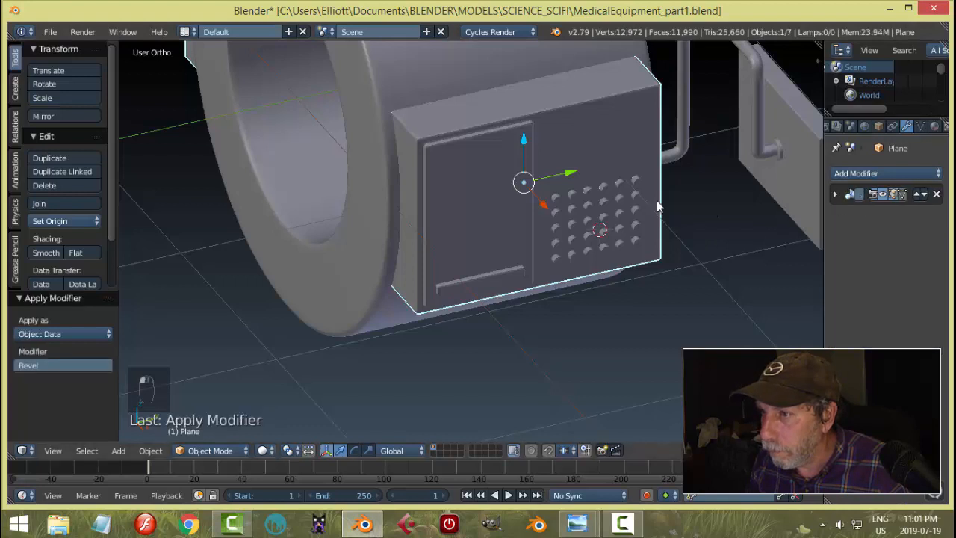
- Keep the side box as the selected object and check the settings of its Mirror modifier
right_click(607, 126)
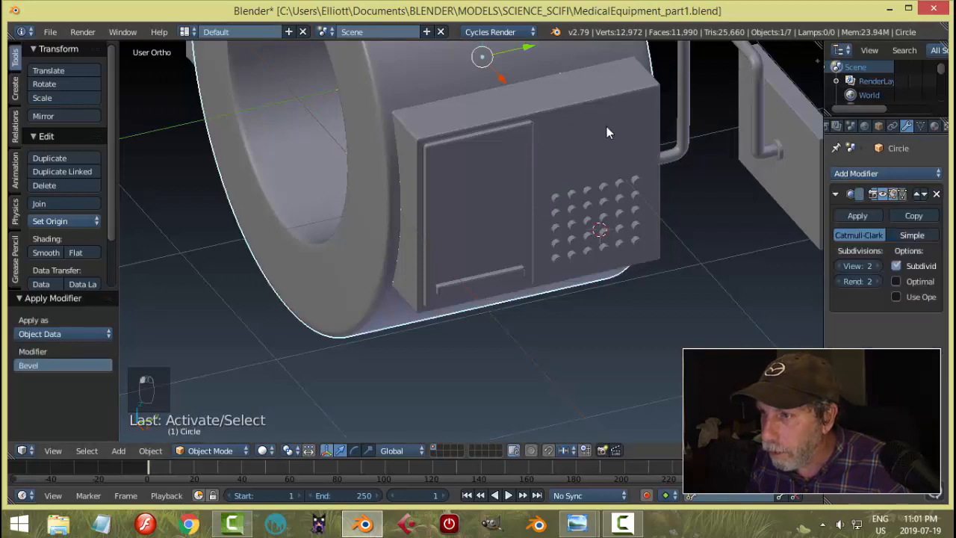
right_click(608, 136)
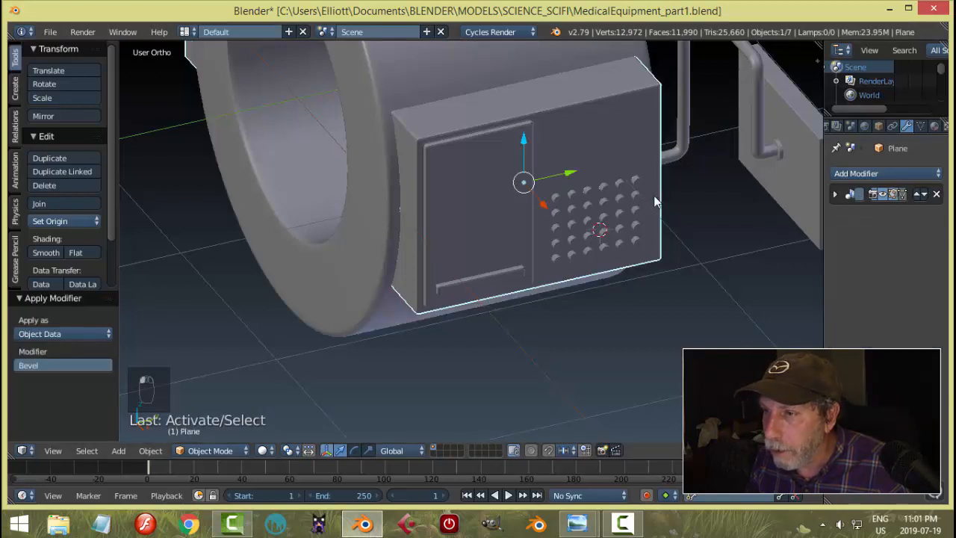
scroll(600, 199, down, 4)
middle_drag(404, 202, 412, 175)
scroll(622, 218, up, 3)
middle_drag(636, 218, 613, 223)
click(834, 194)
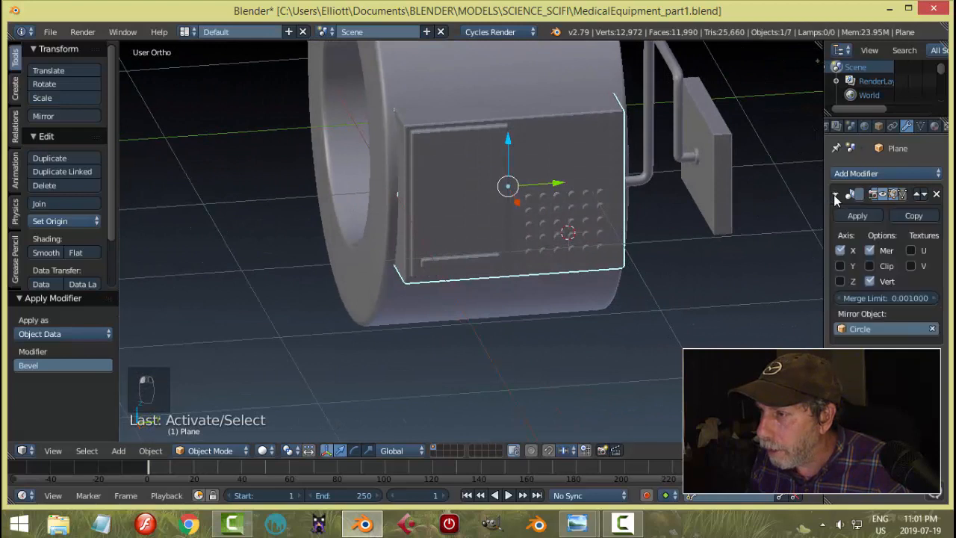
click(834, 195)
- Add a Boolean modifier above the side box's Mirror, set it to Difference with the cylinder grid as object, and apply it
click(886, 173)
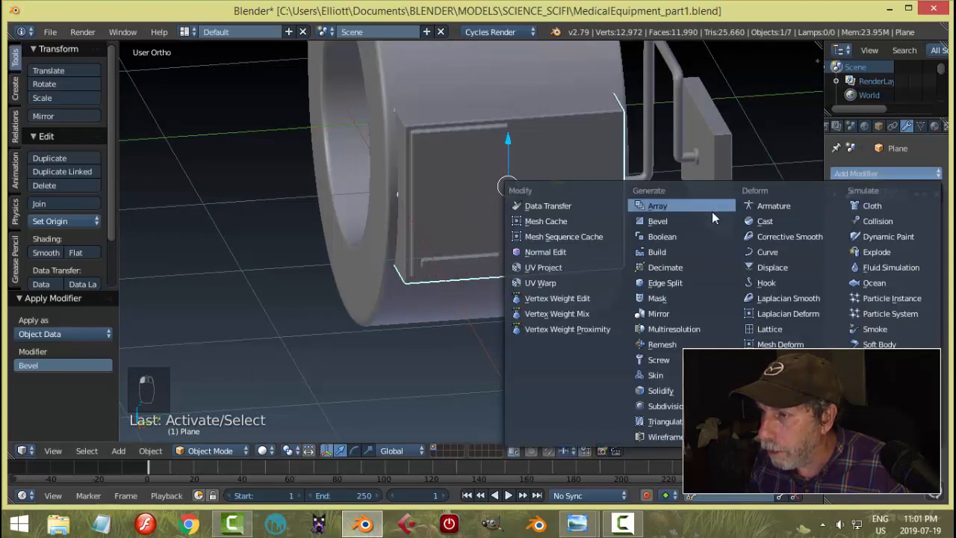
click(700, 233)
click(911, 218)
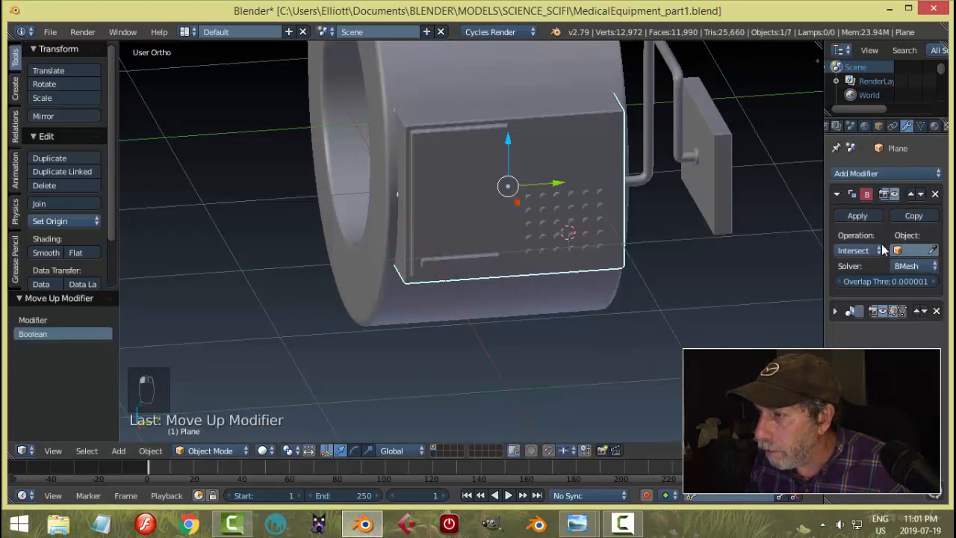
click(856, 251)
click(848, 192)
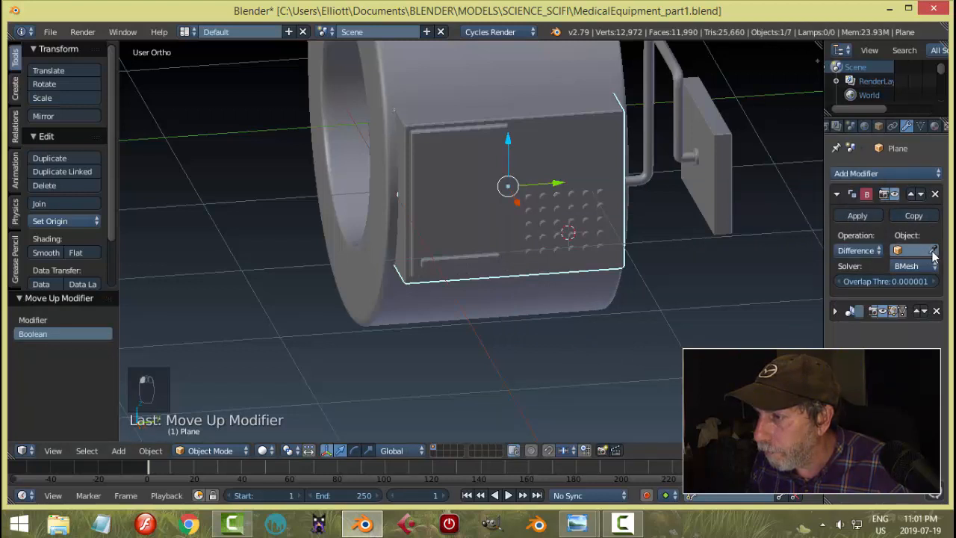
click(601, 190)
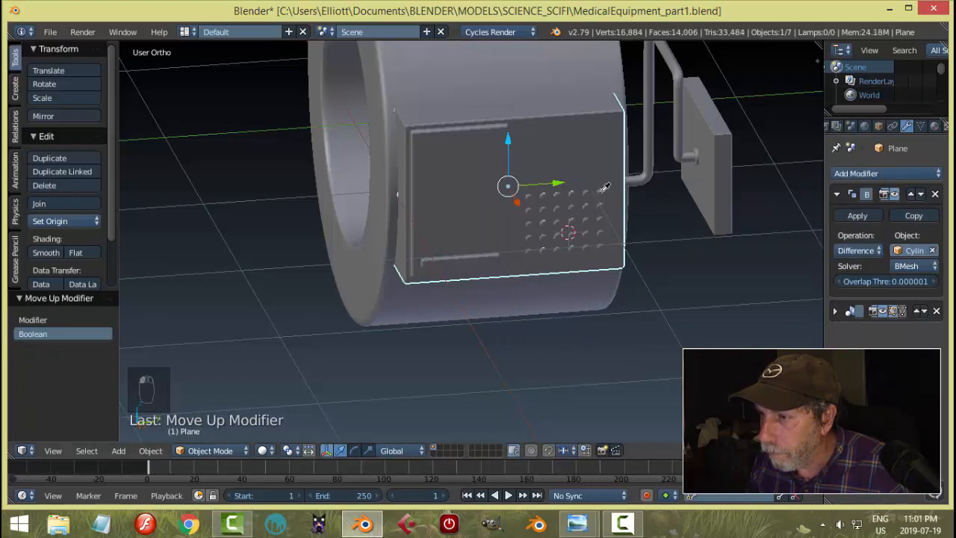
click(856, 215)
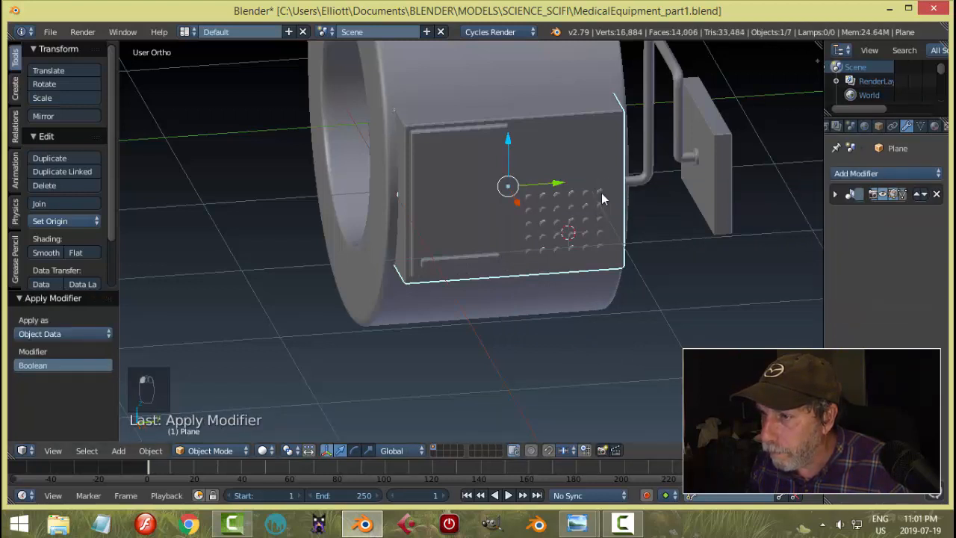
- Hide the cylinder grid to inspect the holes cut in the side box, and reveal it again
right_click(603, 198)
key(h)
middle_drag(603, 198, 632, 250)
key(alt+h)
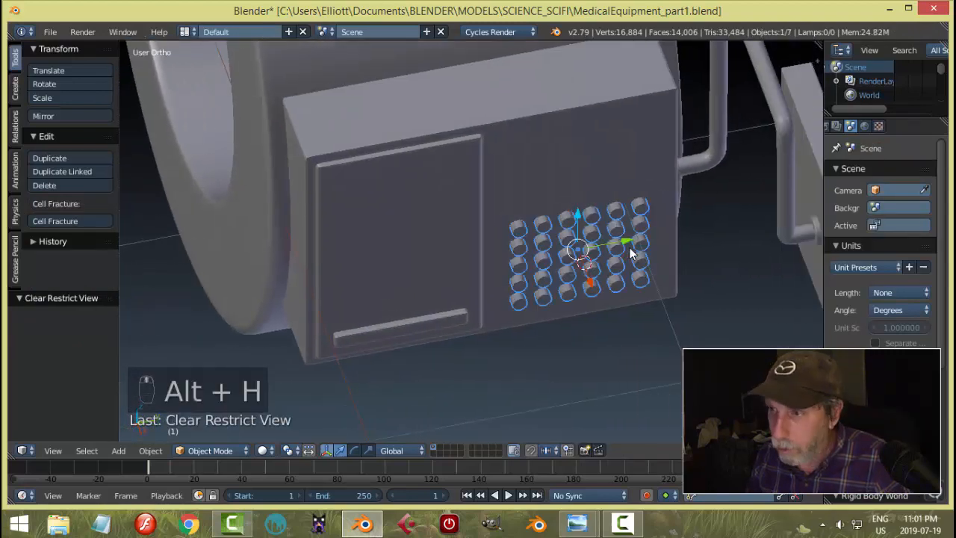
- Select only the cylinder grid and delete it
key(a)
right_click(617, 209)
key(x)
click(609, 208)
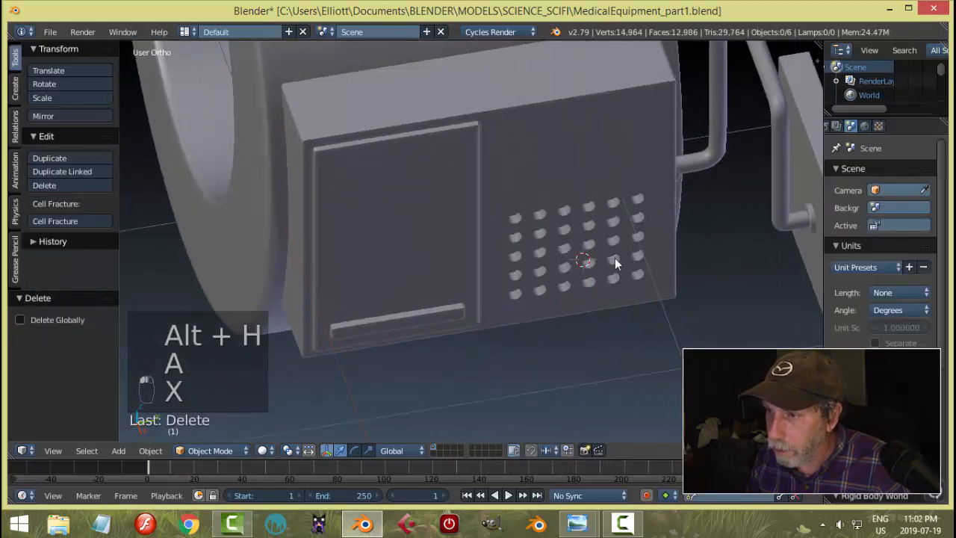
- In Edit Mode on the side box, select the round floor faces of the first 13 holes, including the whole first column
right_click(590, 228)
key(Tab)
scroll(593, 227, up, 6)
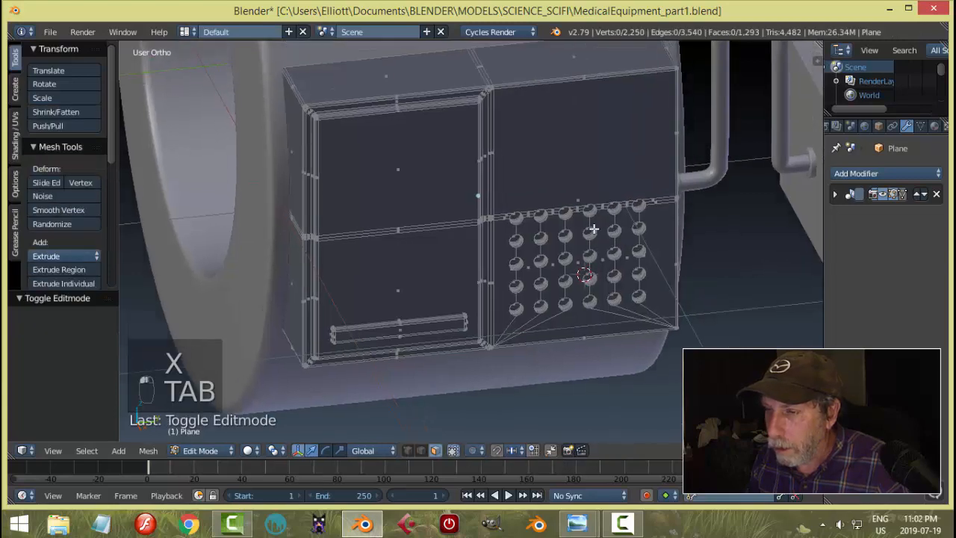
scroll(570, 242, up, 4)
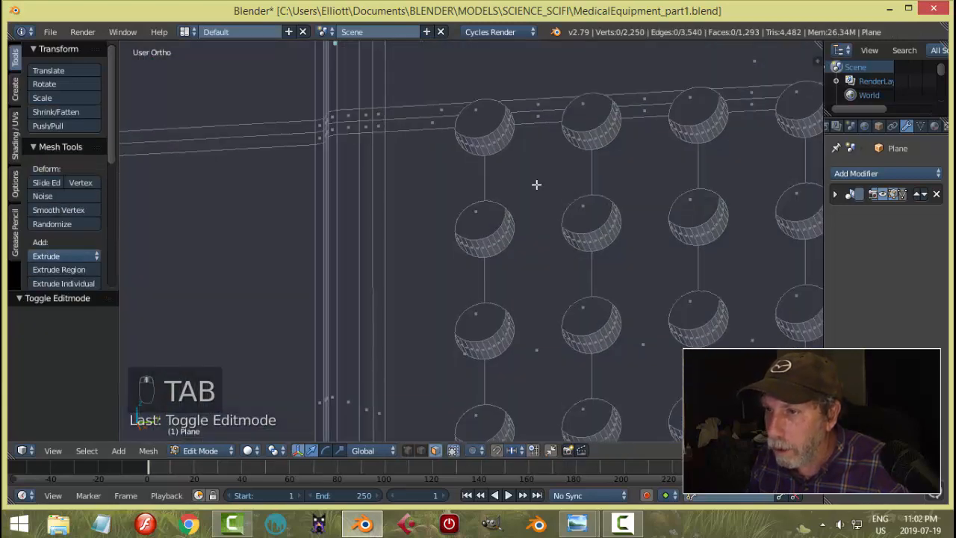
right_click(478, 112)
shift+right_click(499, 218)
shift+right_click(595, 226)
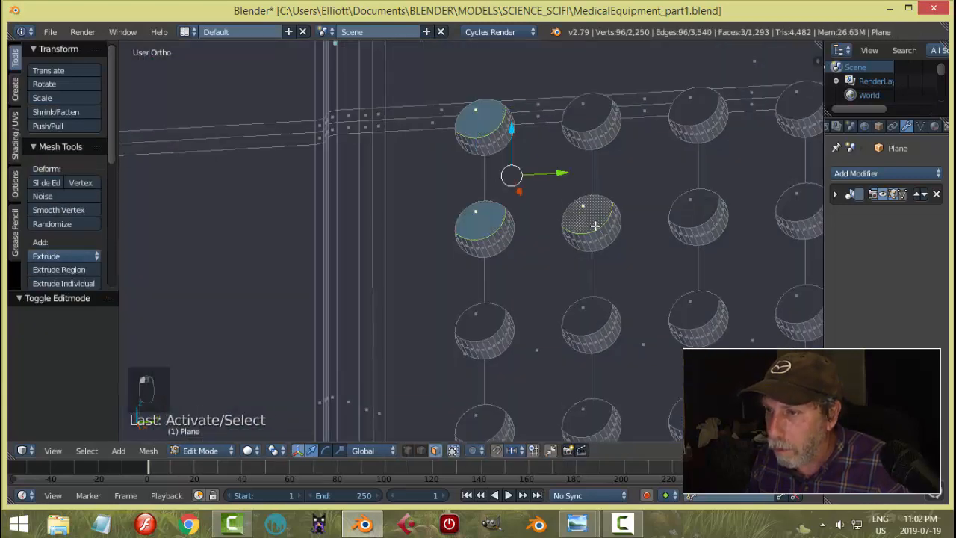
shift+right_click(595, 117)
shift+right_click(705, 112)
shift+right_click(688, 205)
shift+right_click(784, 214)
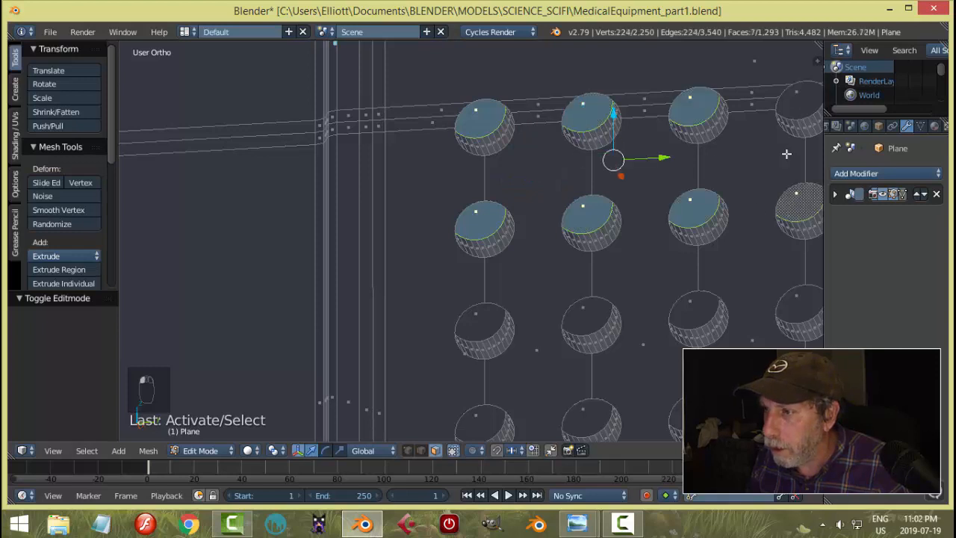
shift+right_click(798, 103)
shift+right_click(702, 307)
shift+right_click(591, 316)
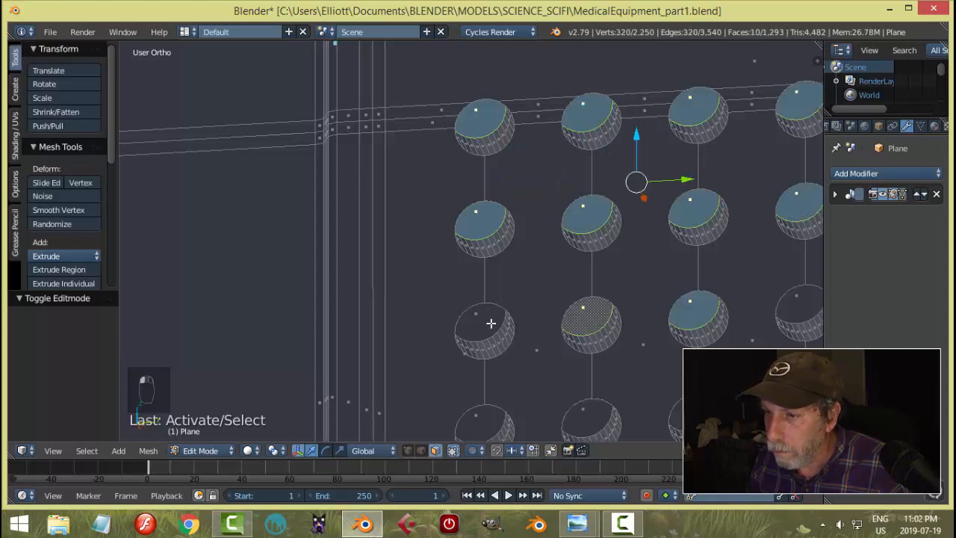
shift+right_click(490, 320)
scroll(559, 340, down, 3)
shift+middle_drag(559, 341, 566, 269)
shift+right_click(481, 278)
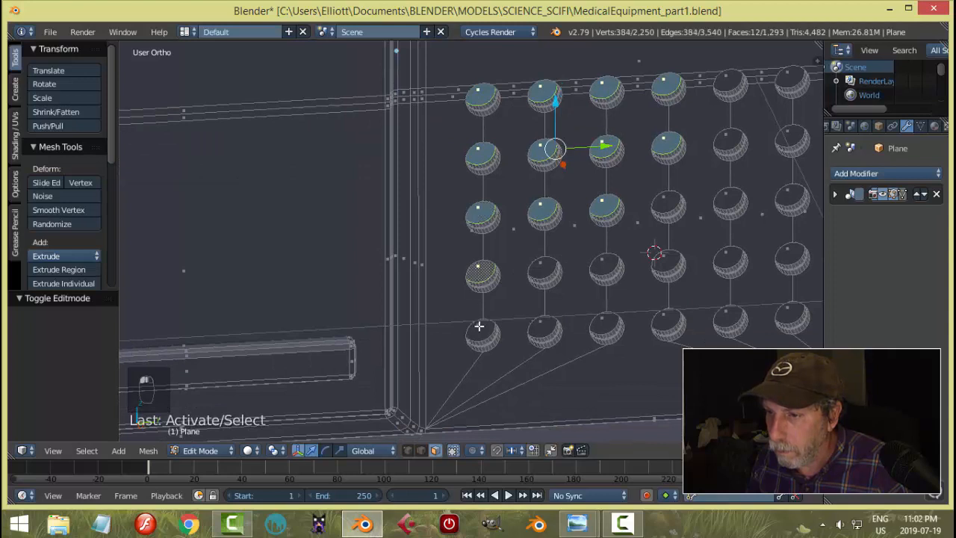
shift+right_click(482, 330)
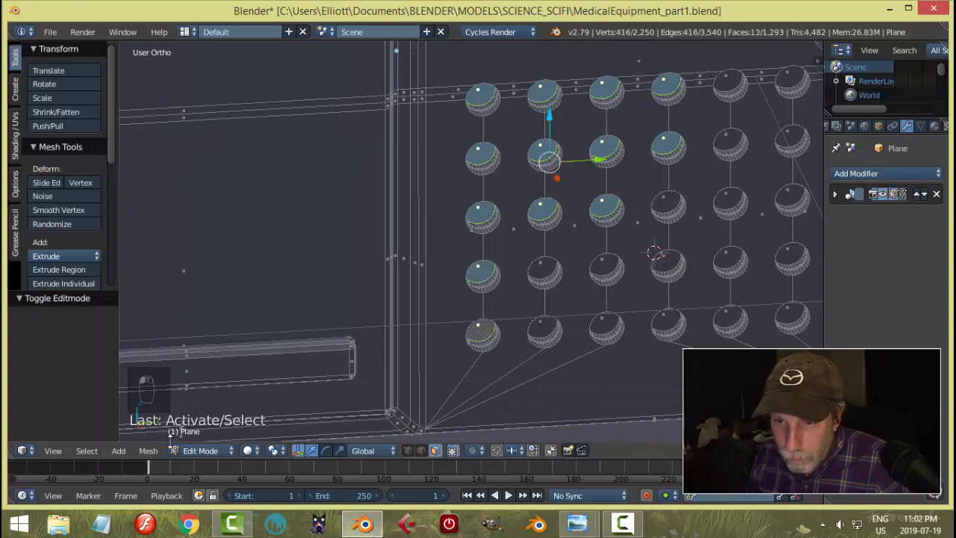
- Try extending the selection to the other hole floors with Select Similar by Normal, and undo it
click(86, 450)
mouse_move(135, 293)
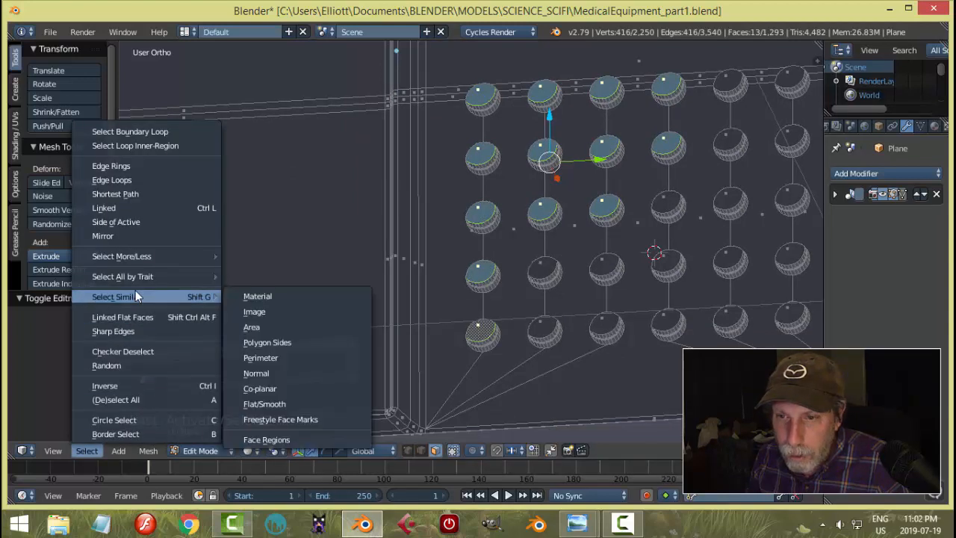
click(257, 372)
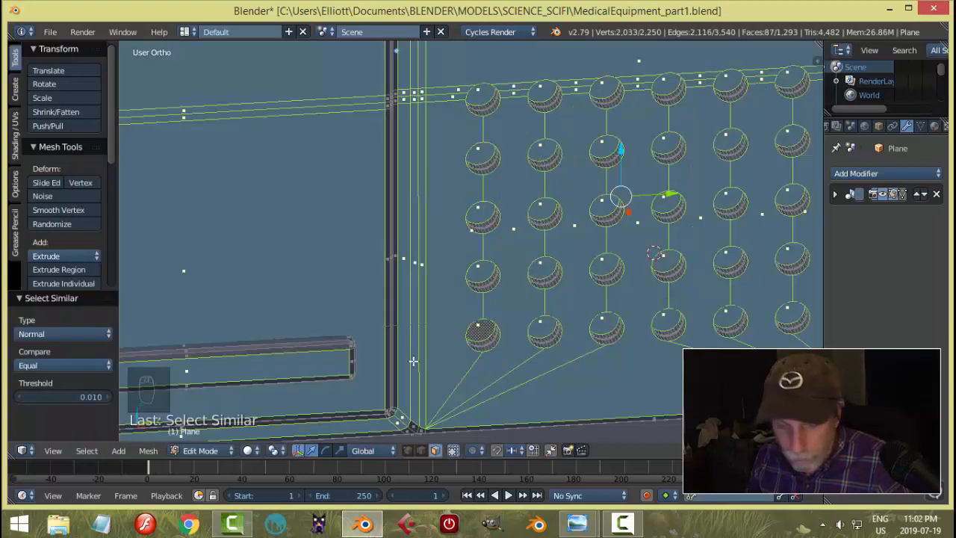
key(ctrl+z)
- Add the floor faces of the remaining 17 holes so that all 30 are selected
shift+right_click(545, 330)
shift+right_click(543, 268)
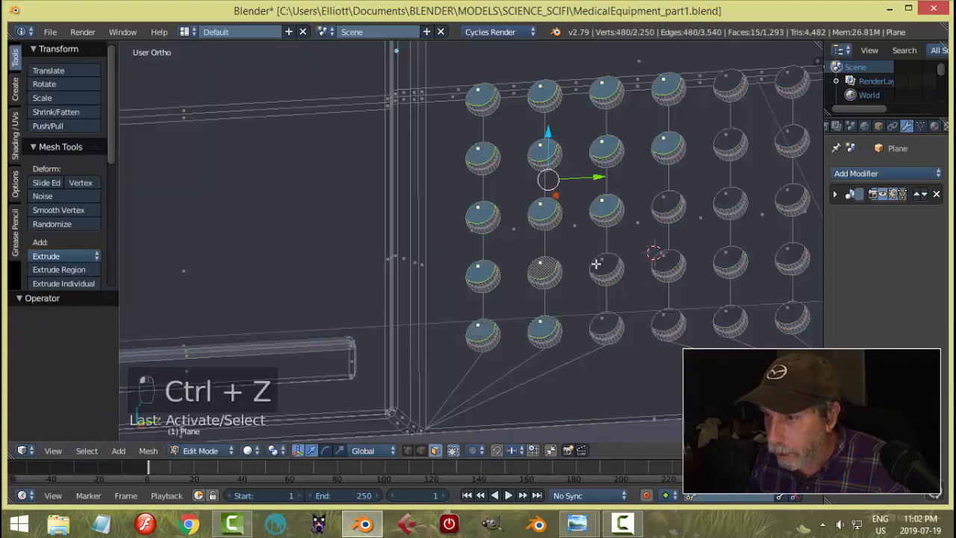
shift+right_click(603, 269)
shift+right_click(604, 330)
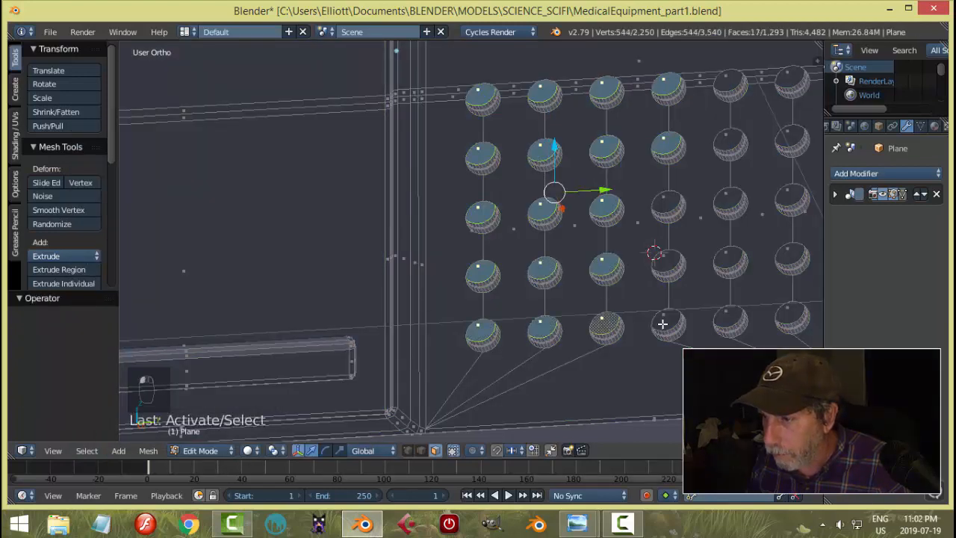
shift+right_click(666, 324)
shift+right_click(669, 263)
shift+right_click(668, 206)
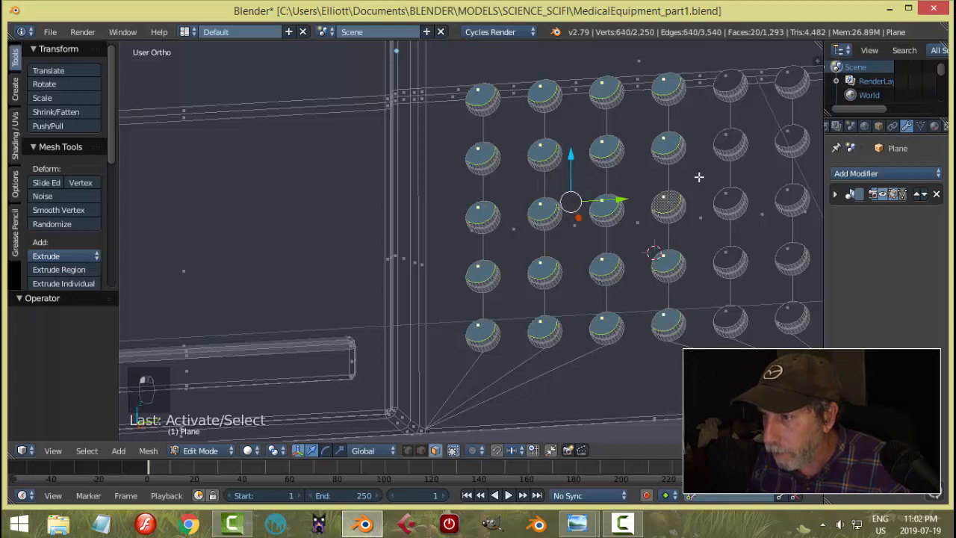
shift+right_click(729, 142)
shift+right_click(726, 202)
shift+right_click(733, 260)
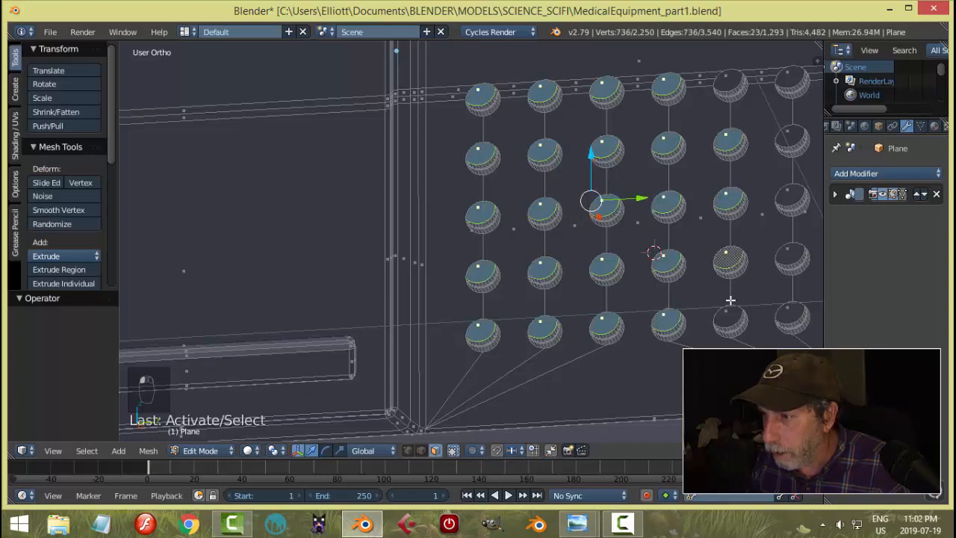
shift+right_click(731, 317)
shift+middle_drag(718, 219, 645, 285)
shift+right_click(657, 148)
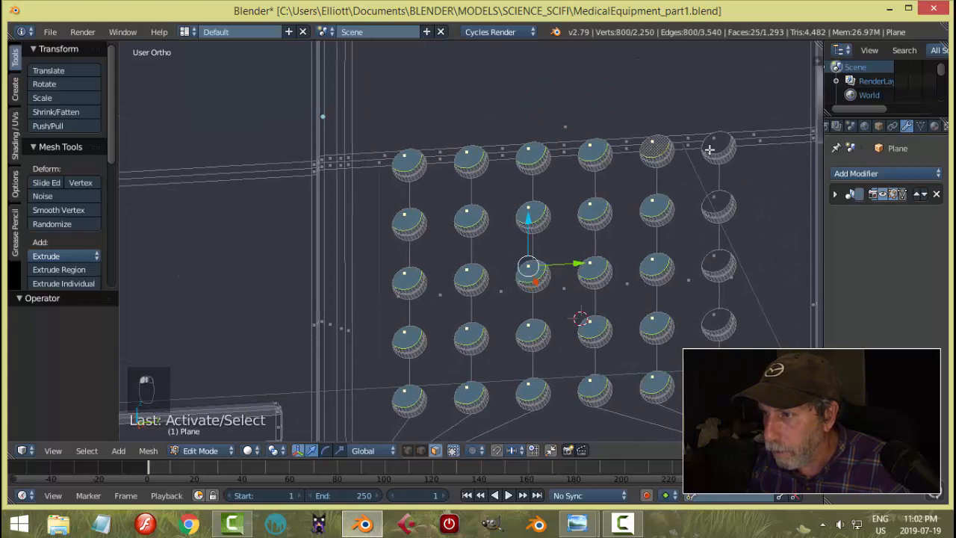
shift+right_click(720, 143)
shift+right_click(719, 200)
shift+right_click(717, 268)
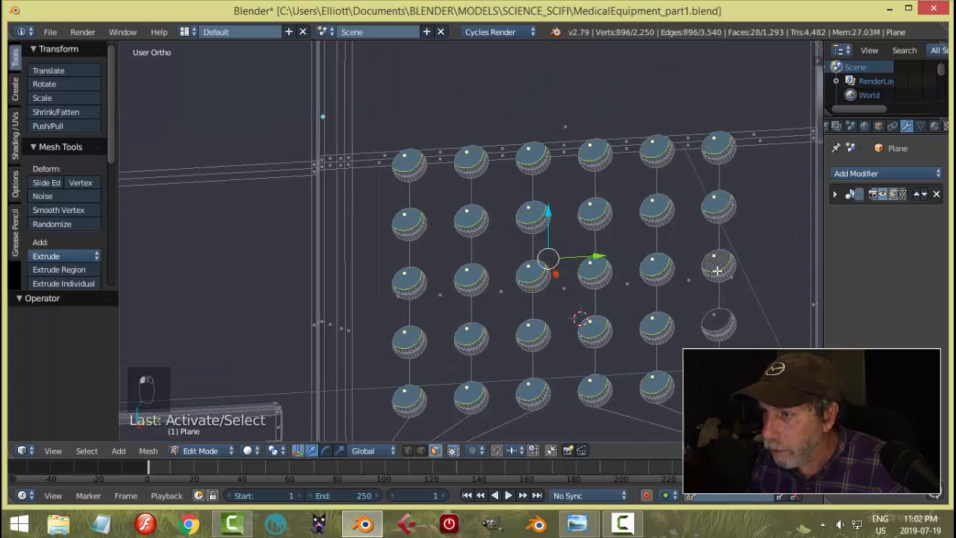
shift+right_click(713, 324)
shift+right_click(715, 375)
middle_drag(711, 346, 685, 309)
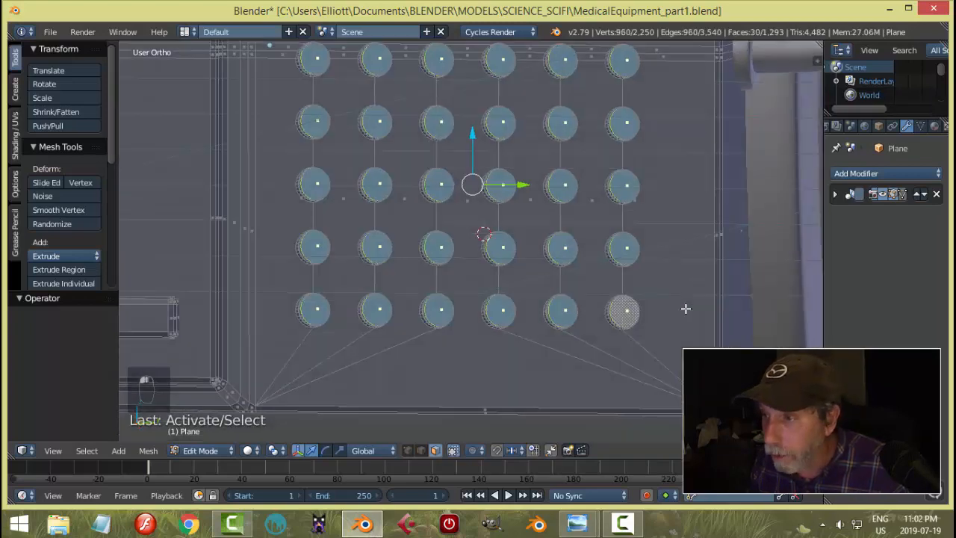
- Scale the 30 hole floor faces to about 0.752 around their individual origins and return to Object Mode
click(274, 451)
click(298, 403)
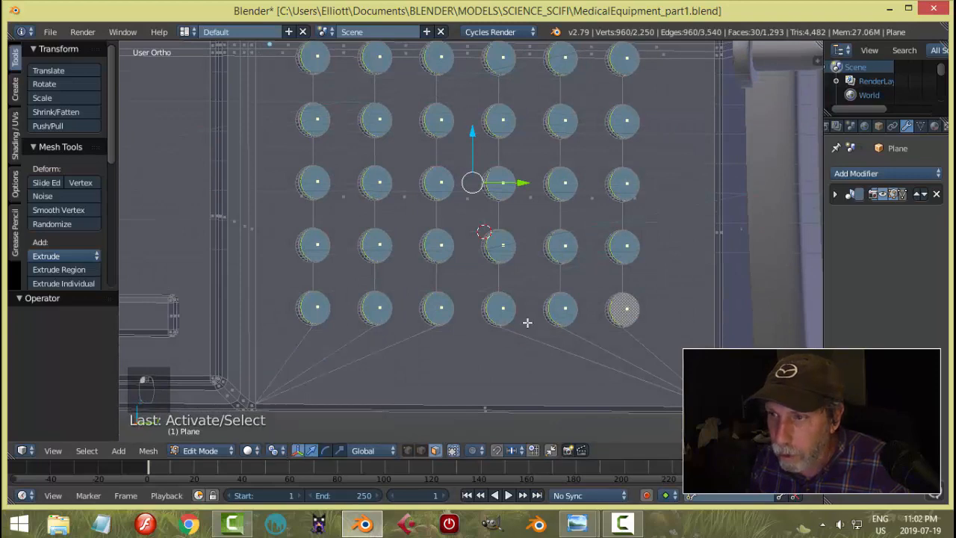
scroll(535, 310, down, 2)
middle_drag(544, 290, 561, 222)
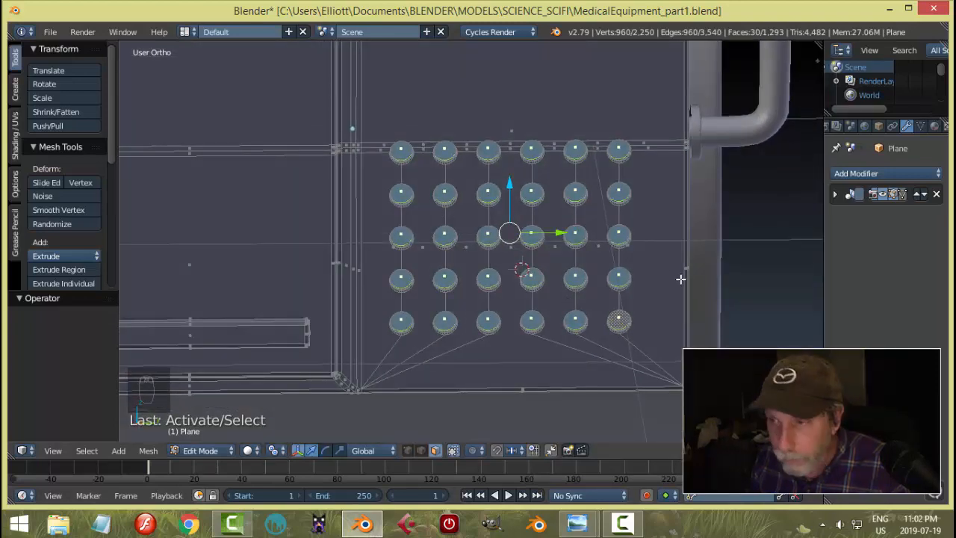
key(s)
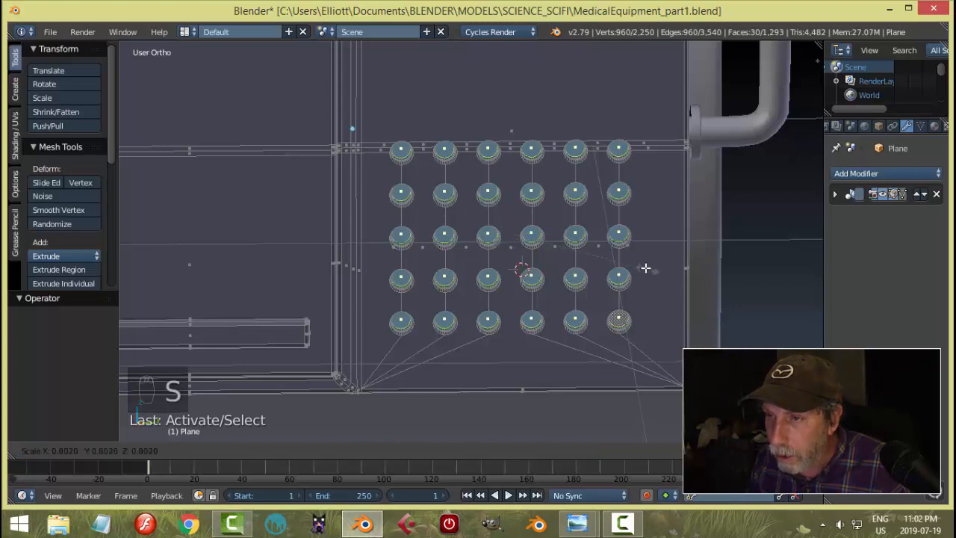
click(641, 264)
key(Tab)
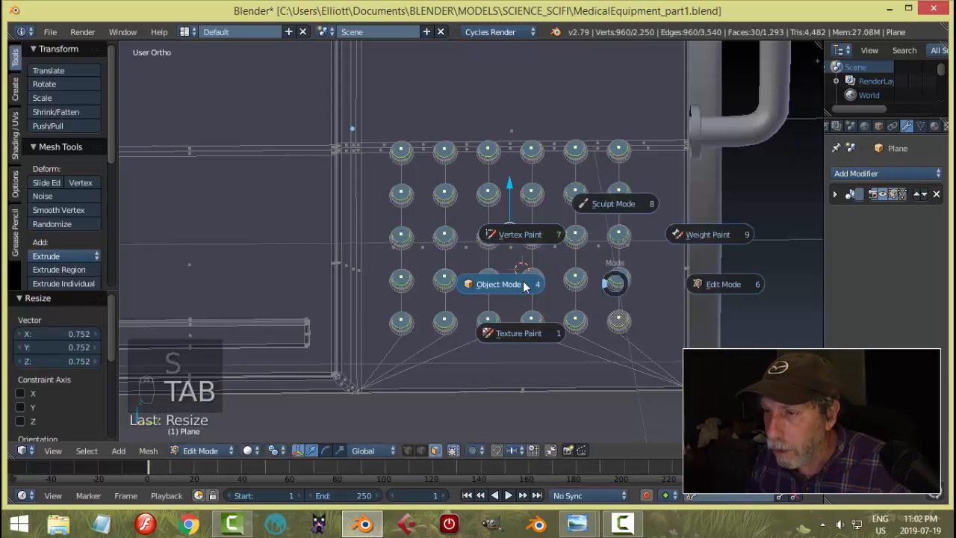
click(523, 286)
middle_drag(522, 286, 602, 311)
scroll(579, 275, down, 2)
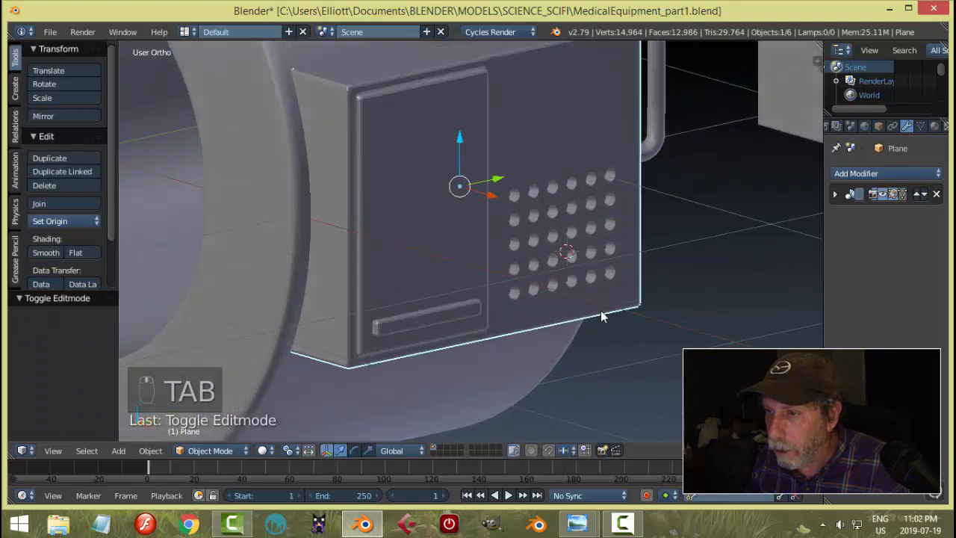
- Return the side box to Edit Mode, deselect everything, and switch to edge selection
scroll(593, 286, up, 3)
key(Tab)
click(673, 290)
middle_drag(631, 197, 581, 207)
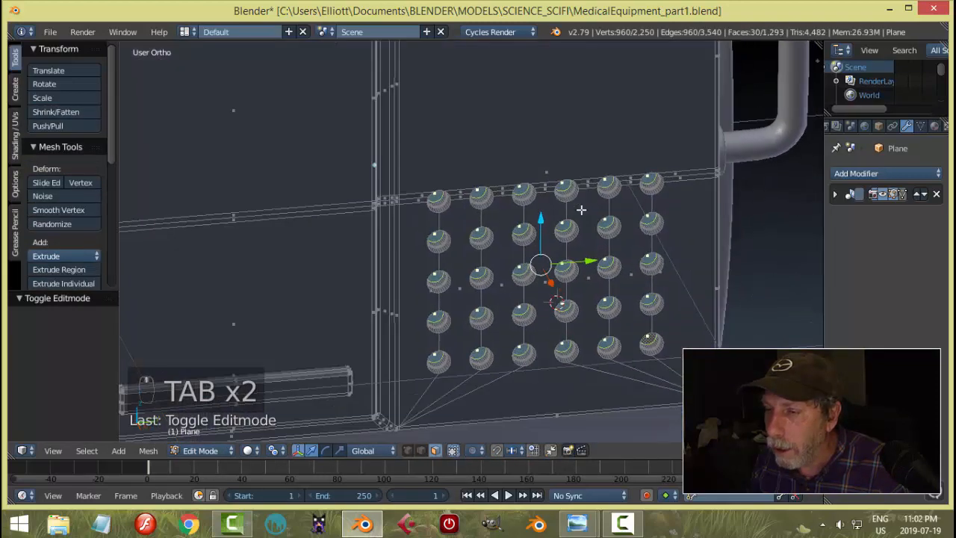
scroll(578, 306, up, 6)
key(a)
key(a)
key(a)
key(ctrl+Tab)
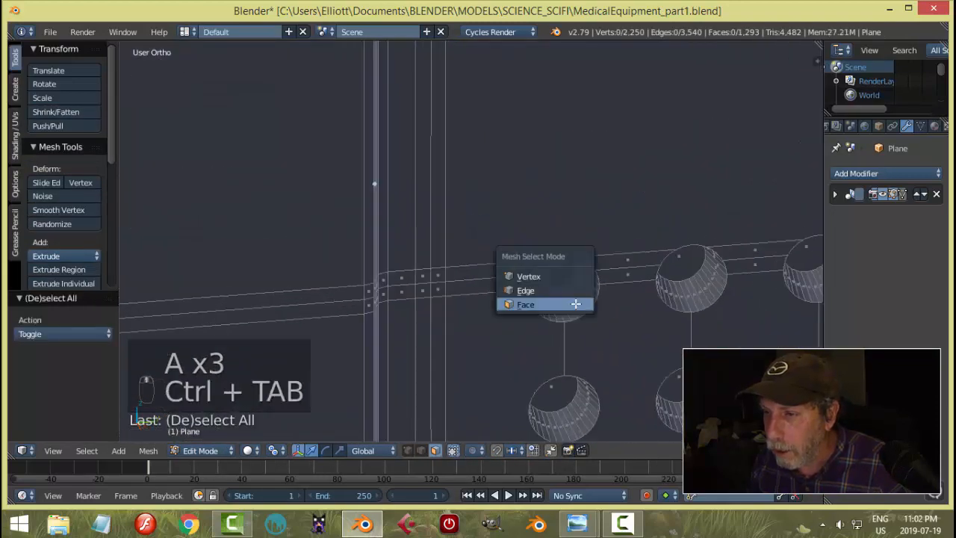
click(559, 292)
- Try to select the rim edges of the top row's first hole by edge loops, remove the stray edges, and deselect everything
scroll(611, 332, up, 3)
alt+click(663, 369)
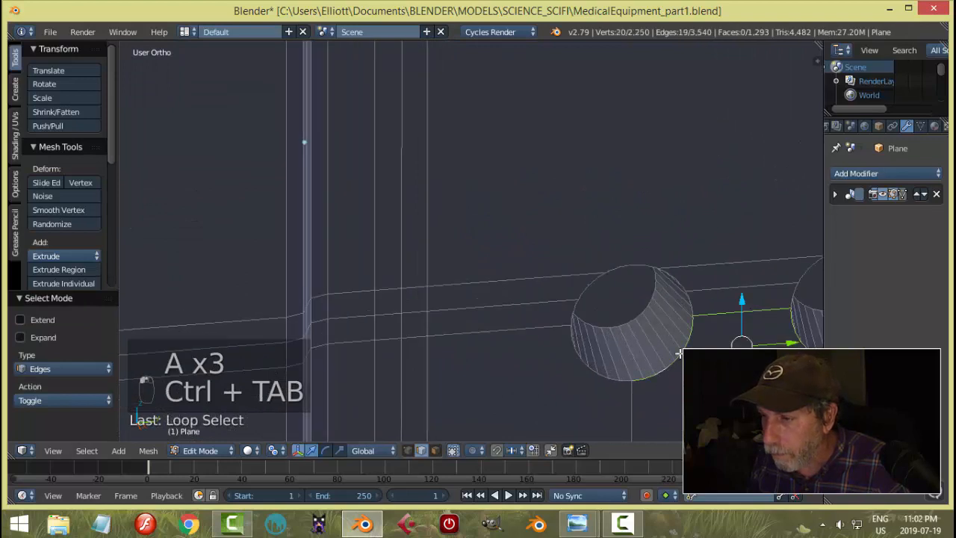
alt+shift+click(639, 265)
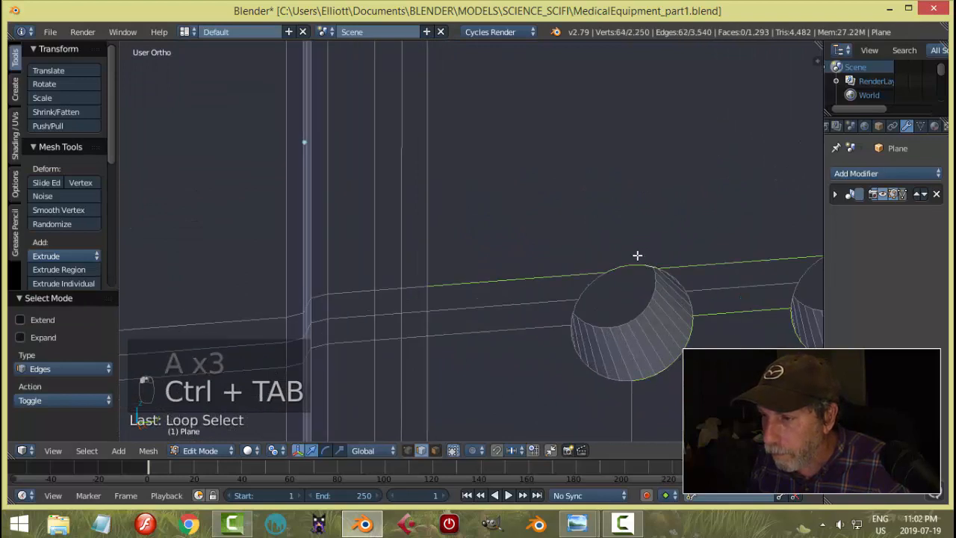
shift+click(688, 274)
shift+click(558, 270)
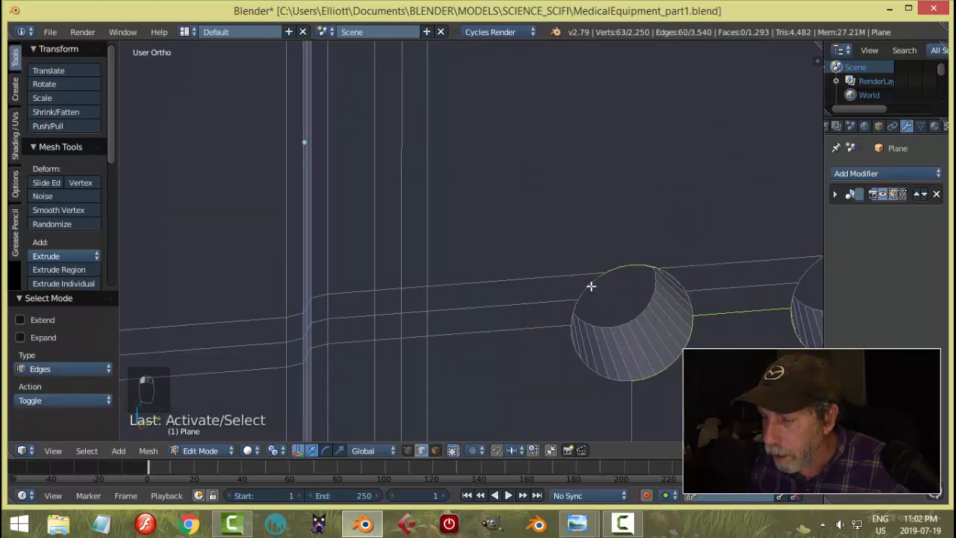
key(a)
- Switch to face selection and select the floor faces of the six holes in the top row
scroll(626, 316, down, 4)
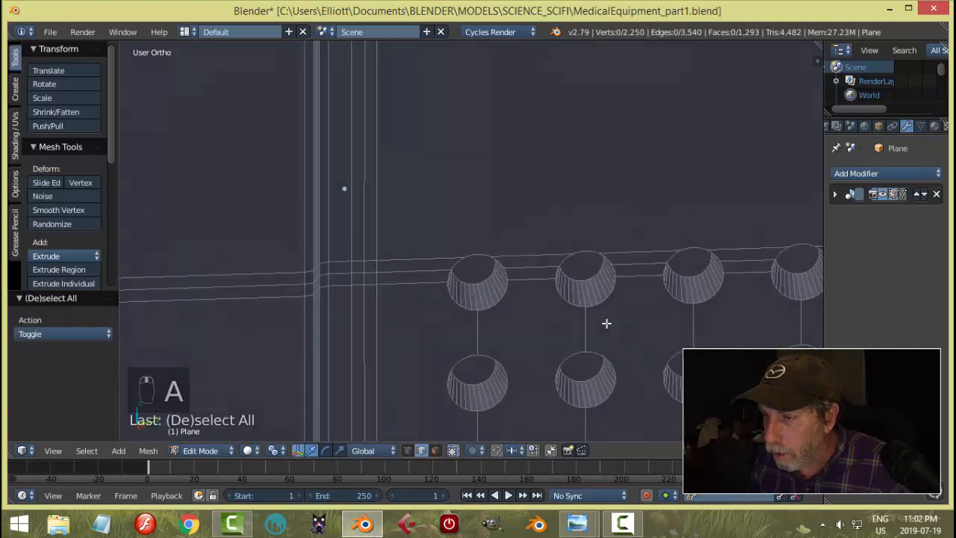
key(ctrl+Tab)
click(579, 331)
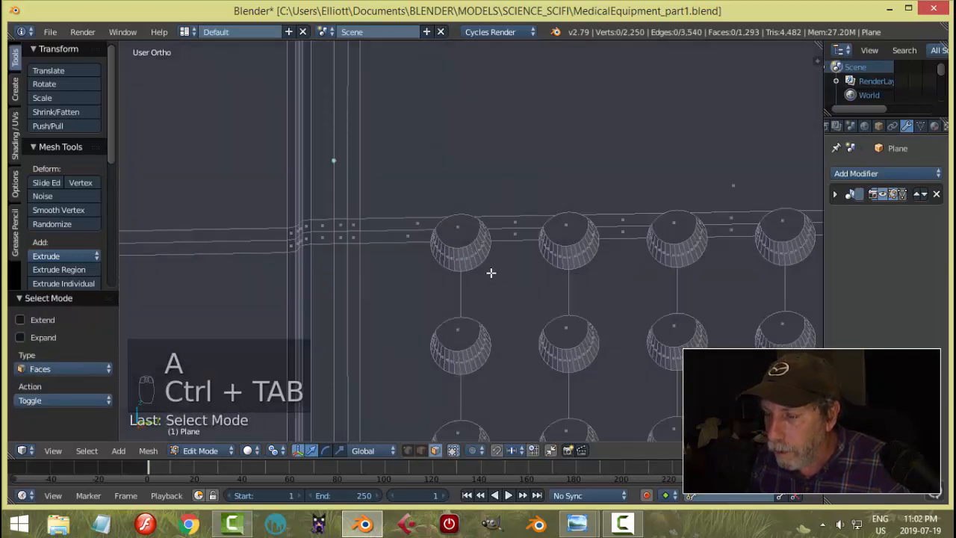
click(458, 235)
shift+click(563, 235)
shift+click(674, 228)
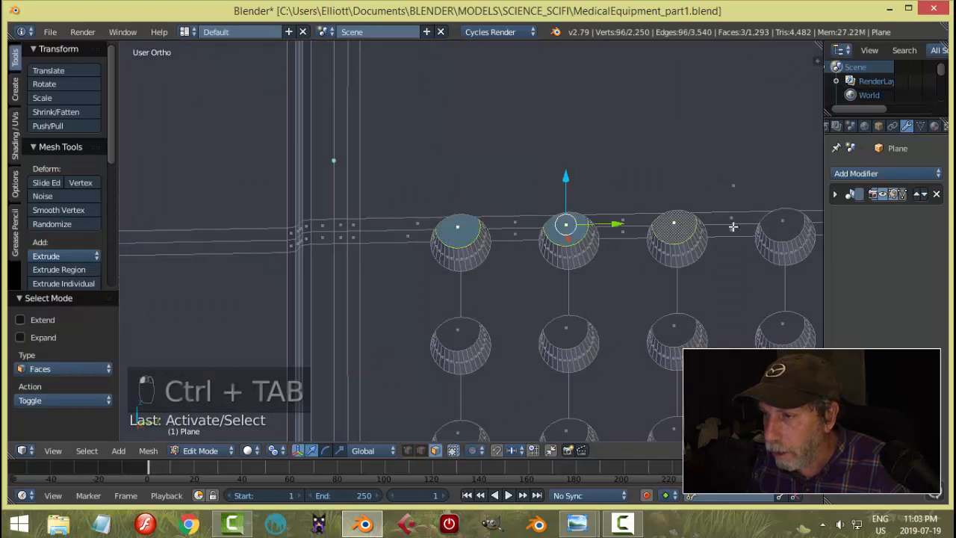
shift+click(784, 220)
scroll(745, 278, down, 3)
shift+click(714, 233)
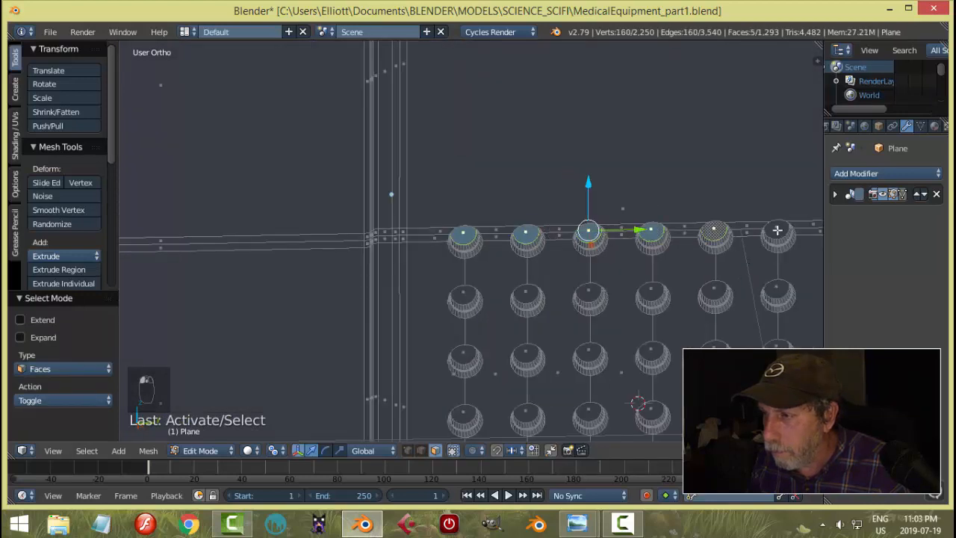
shift+click(777, 230)
- Add the six second-row hole floors and the first two third-row floors, and clear the whole selection
shift+click(781, 293)
shift+click(714, 291)
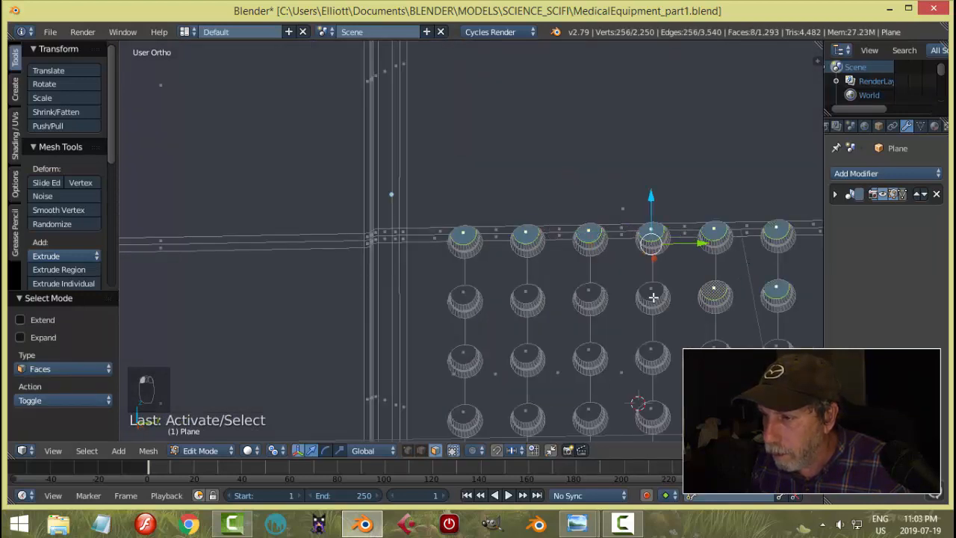
shift+click(652, 297)
shift+click(587, 297)
shift+click(526, 298)
shift+click(464, 299)
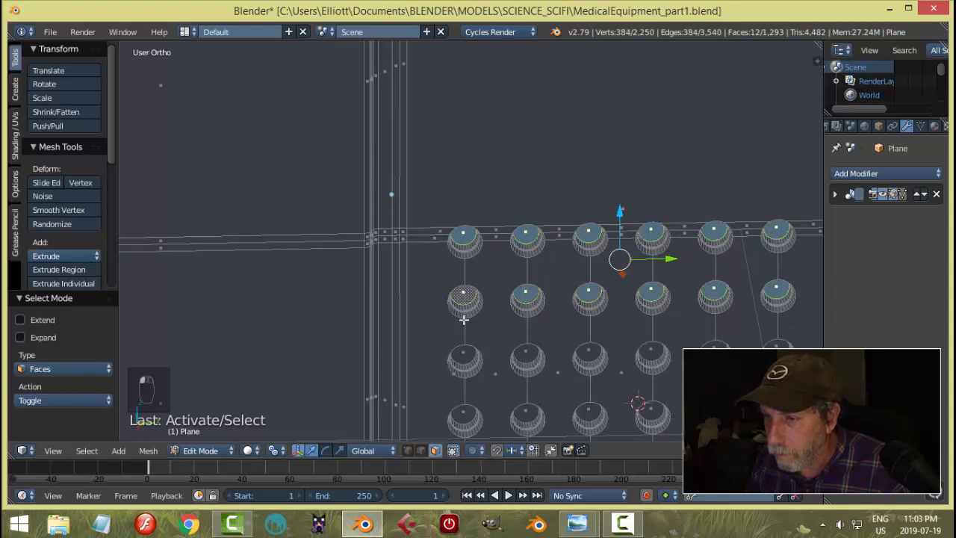
shift+click(460, 356)
shift+click(526, 357)
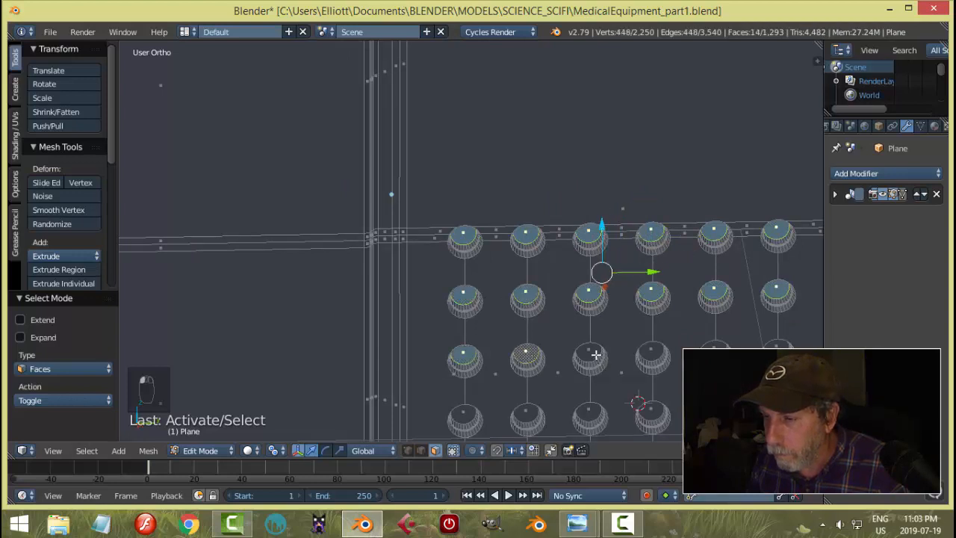
key(a)
- Switch to edge selection and loop-select the rim edges around the top row's first hole
scroll(526, 295, up, 4)
key(ctrl+Tab)
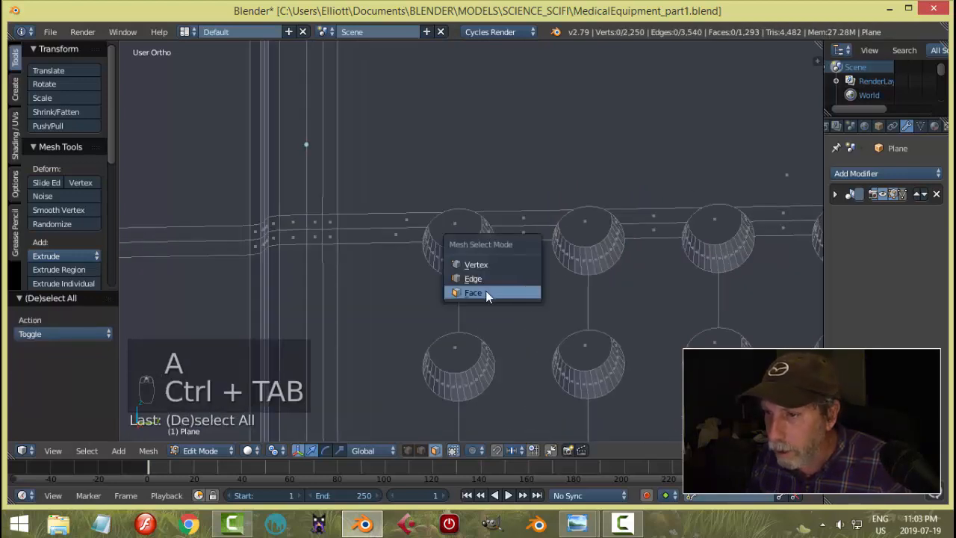
click(479, 286)
scroll(505, 285, up, 3)
alt+click(503, 280)
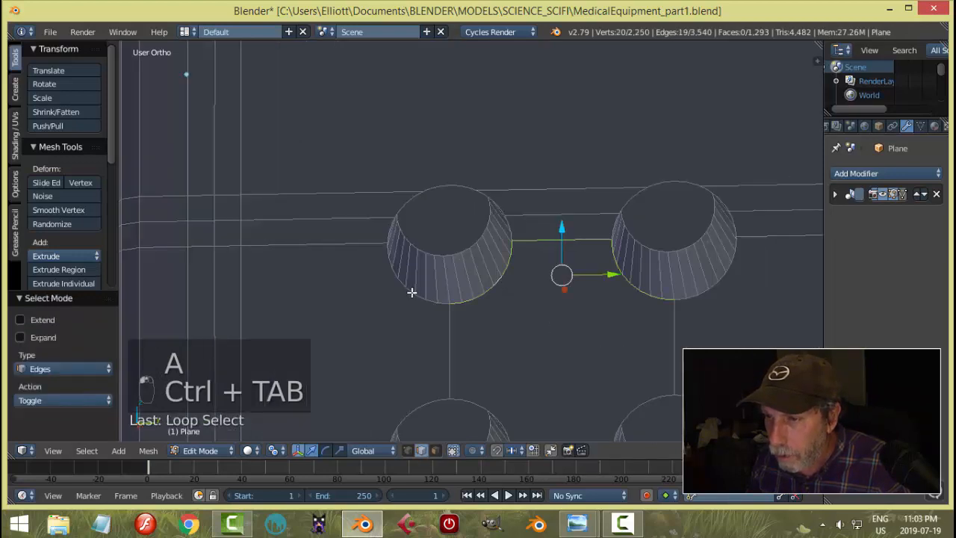
alt+shift+click(412, 290)
alt+shift+click(398, 203)
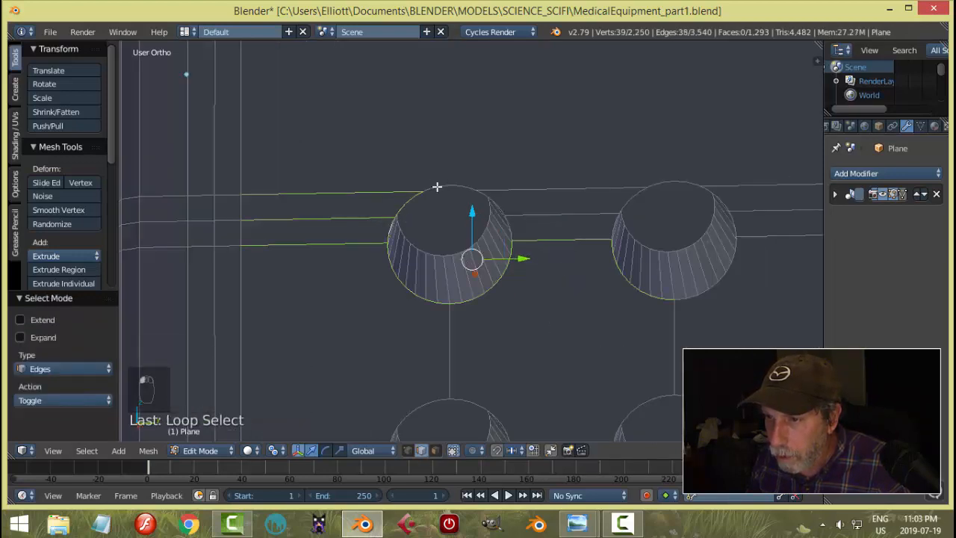
alt+shift+click(476, 187)
shift+click(521, 191)
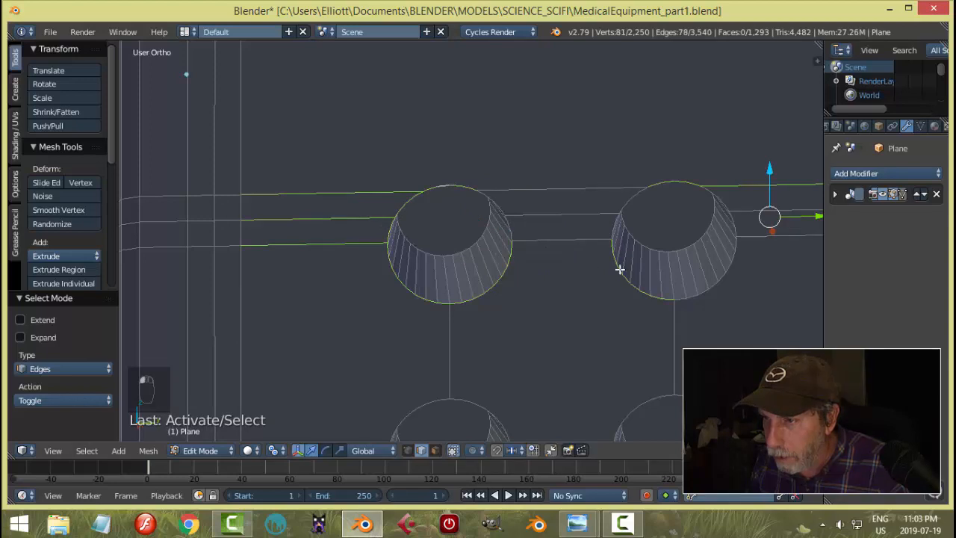
- Deselect the stray horizontal edges beside the first hole and add the missing rim edges between the first two holes
shift+click(372, 243)
shift+click(364, 220)
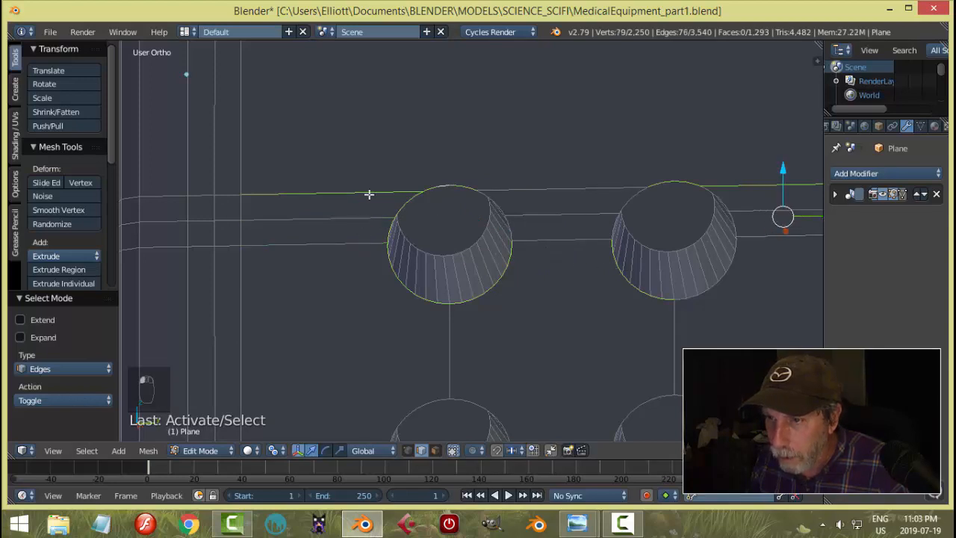
shift+click(369, 193)
shift+click(501, 203)
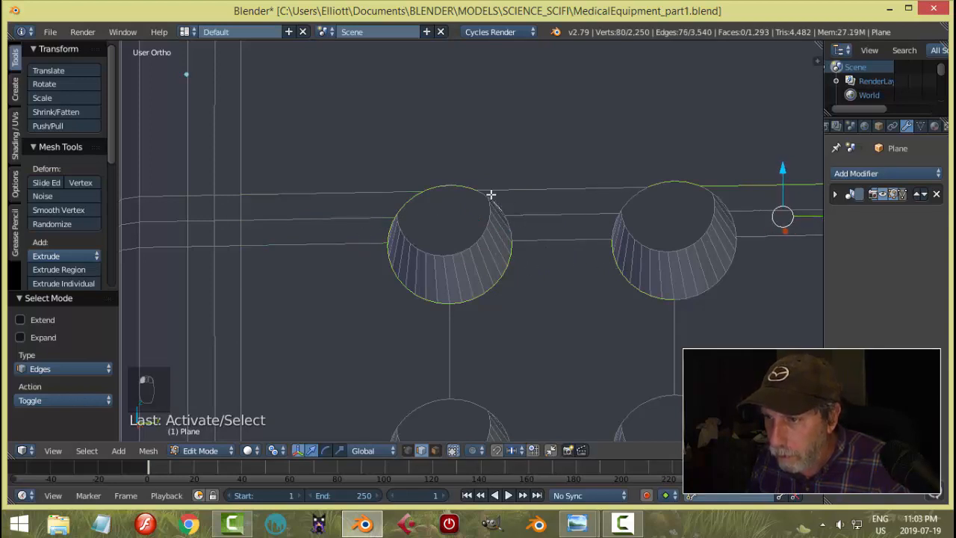
alt+shift+click(491, 194)
alt+shift+click(514, 226)
shift+click(537, 188)
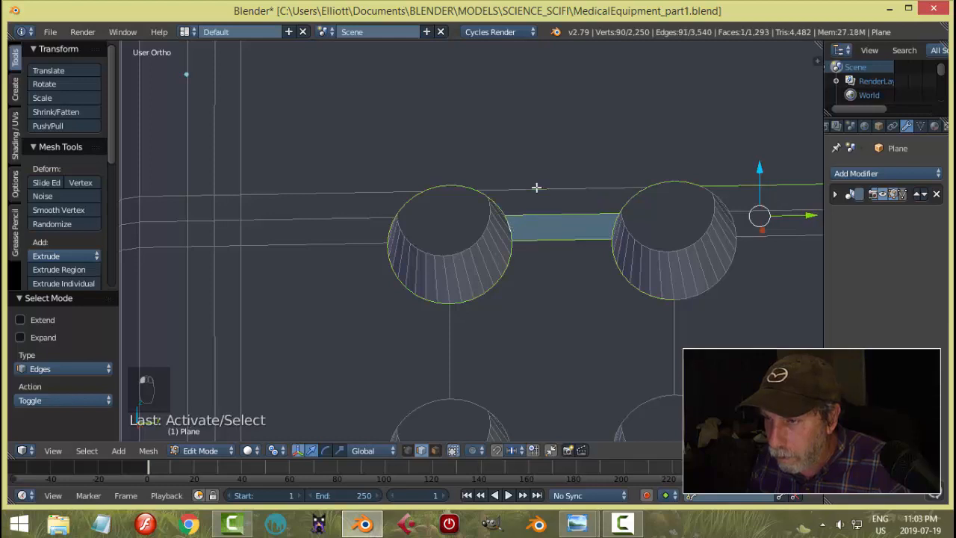
shift+click(542, 212)
- Try extending the rim edge selection with Select Similar by Face Angles, and deselect everything
scroll(580, 285, down, 2)
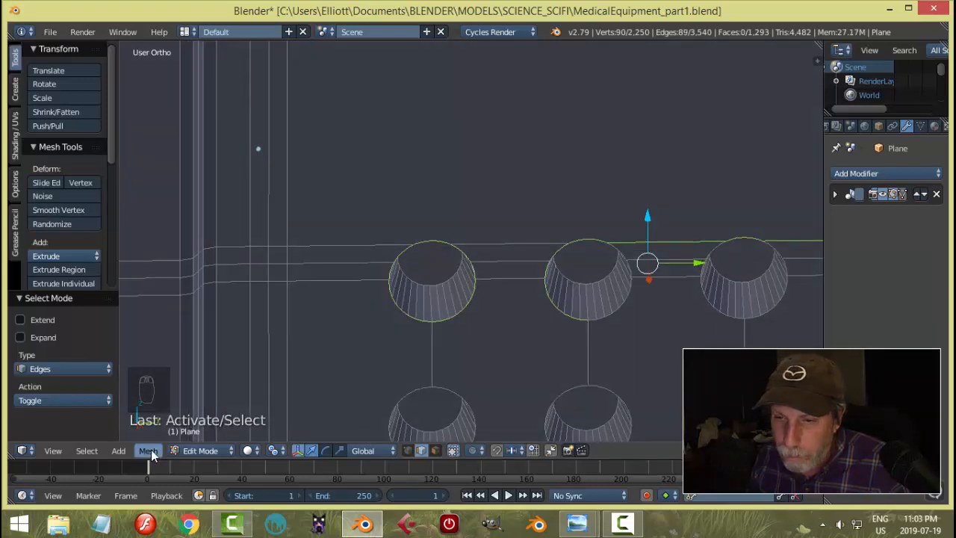
click(270, 450)
click(295, 387)
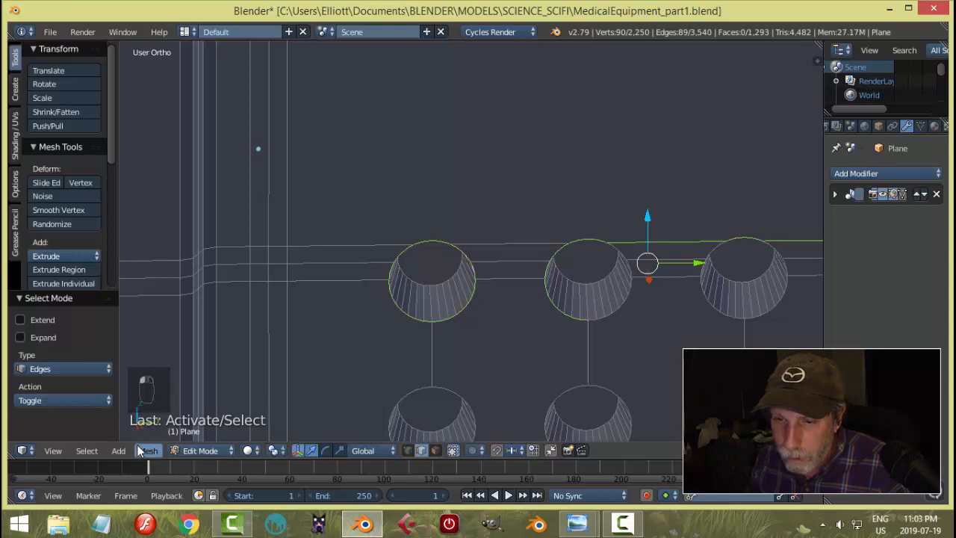
click(86, 449)
mouse_move(128, 298)
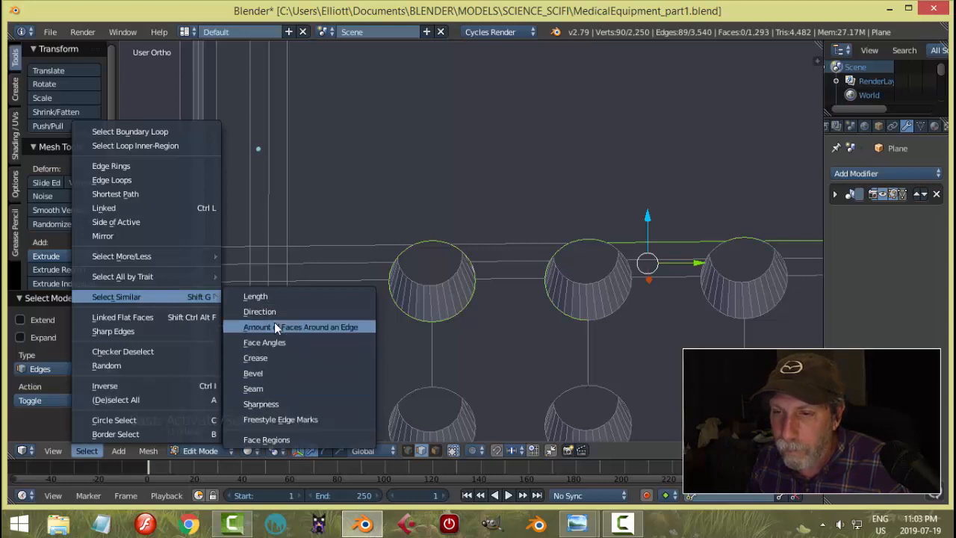
click(282, 343)
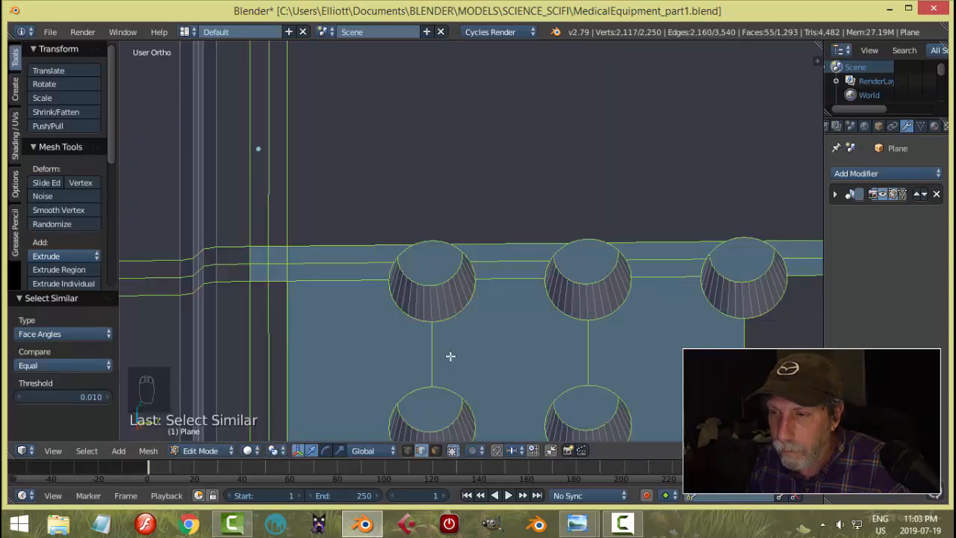
scroll(576, 365, down, 1)
key(a)
- Select the floor faces of the first column's top two holes, growing the selection twice and shrinking it once to include the walls
key(ctrl+Tab)
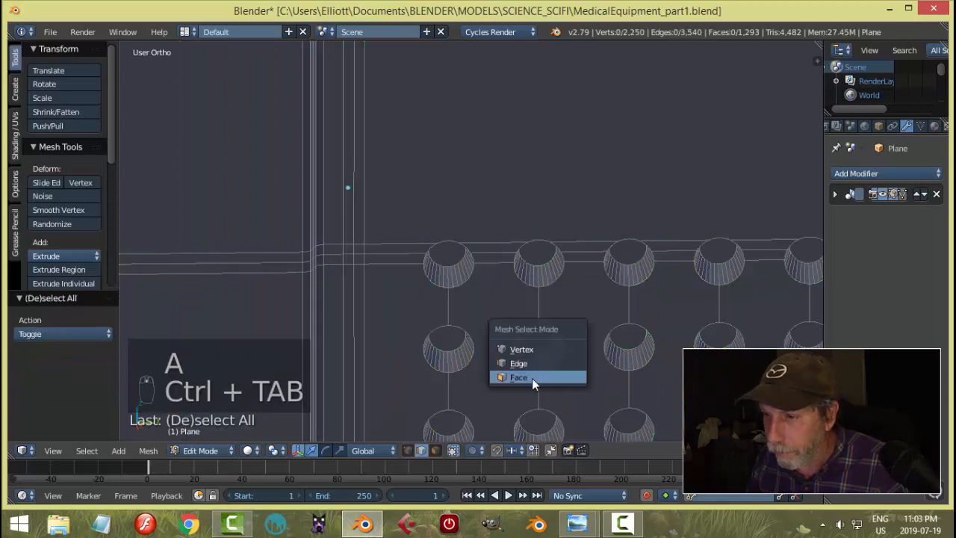
click(526, 378)
click(445, 265)
shift+click(451, 345)
middle_drag(511, 338, 542, 311)
key(ctrl+KP_Add)
key(ctrl+KP_Add)
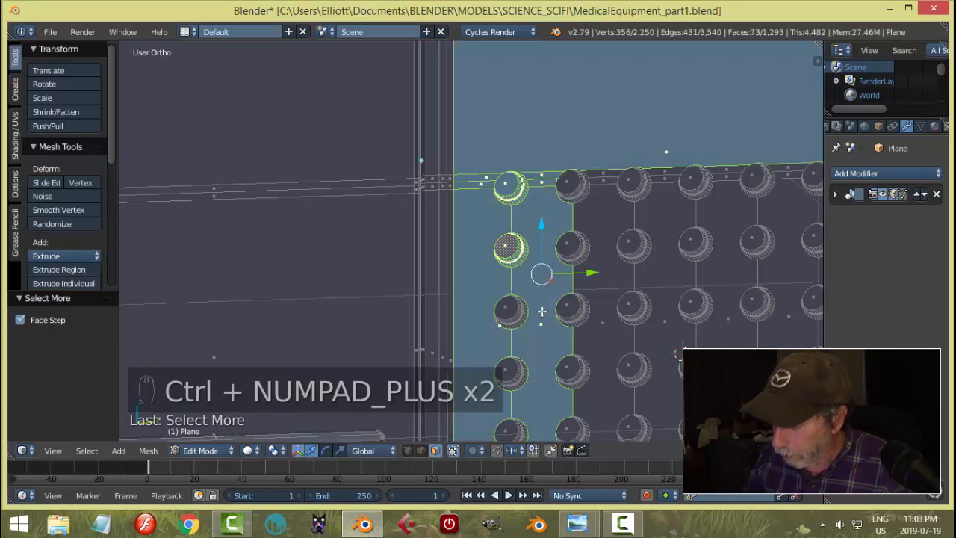
key(ctrl+KP_Subtract)
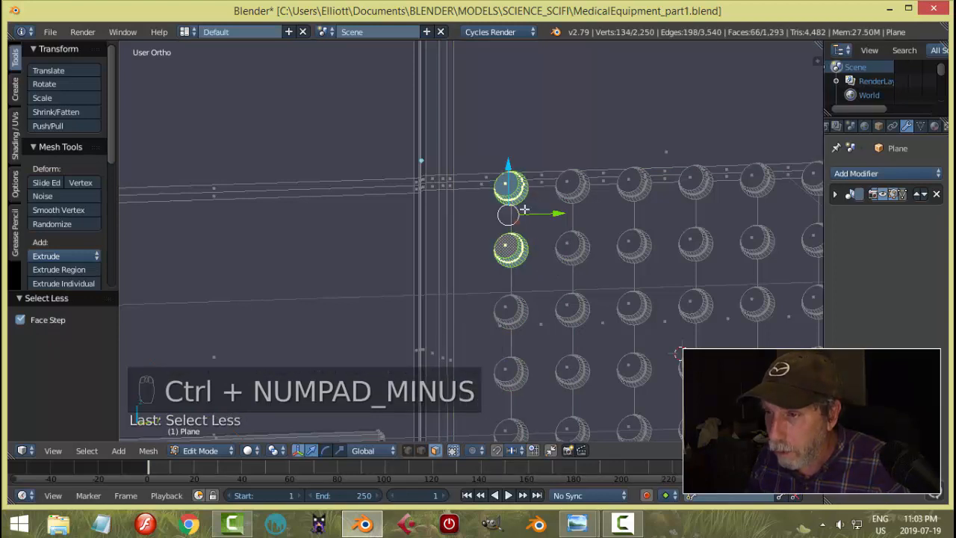
- Try to loop-select at the rim of the top hole in the first column, and clear the selection
scroll(594, 199, up, 3)
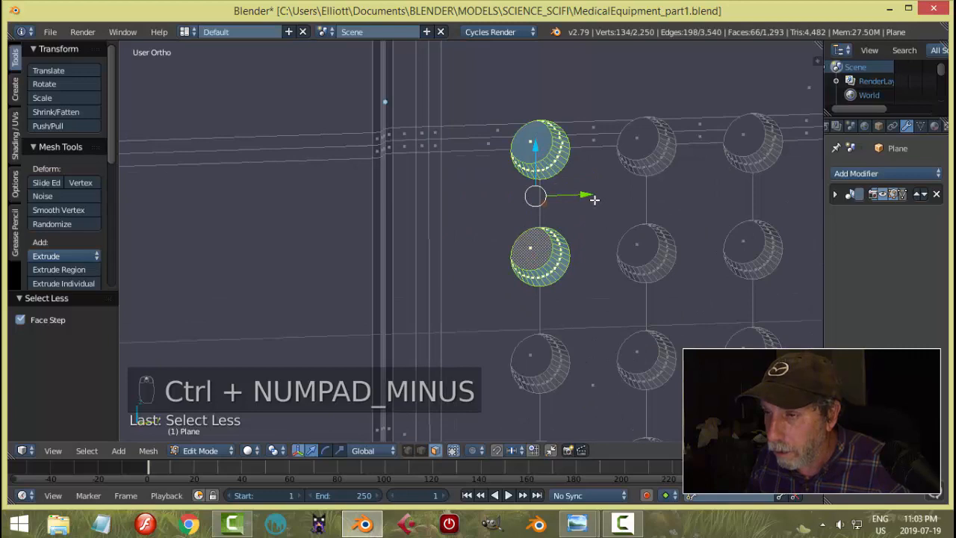
key(ctrl+Tab)
click(593, 201)
middle_drag(615, 179, 615, 190)
scroll(602, 204, up, 1)
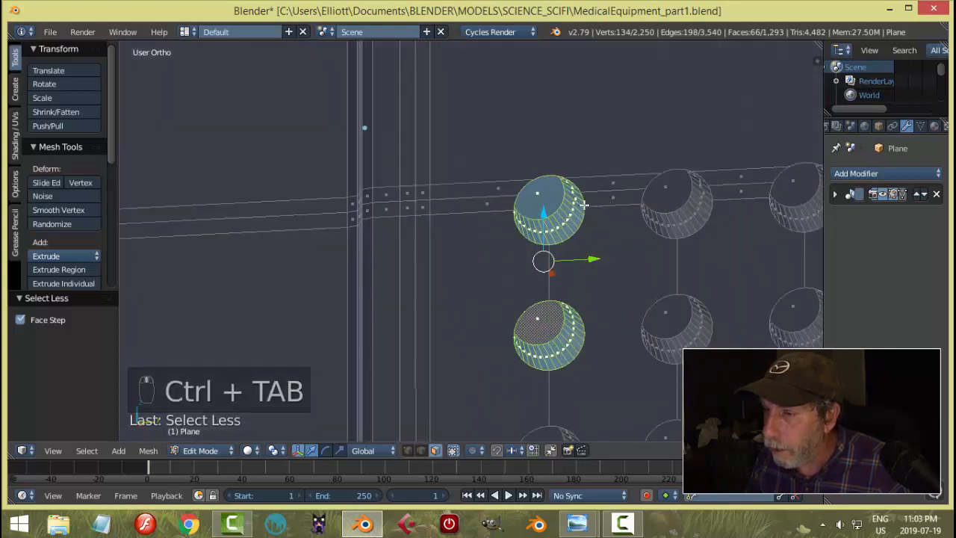
alt+shift+right_click(577, 205)
key(a)
- Return to edge selection and loop-select the lower, left and top rim edges of the top row's first hole
scroll(574, 264, down, 5)
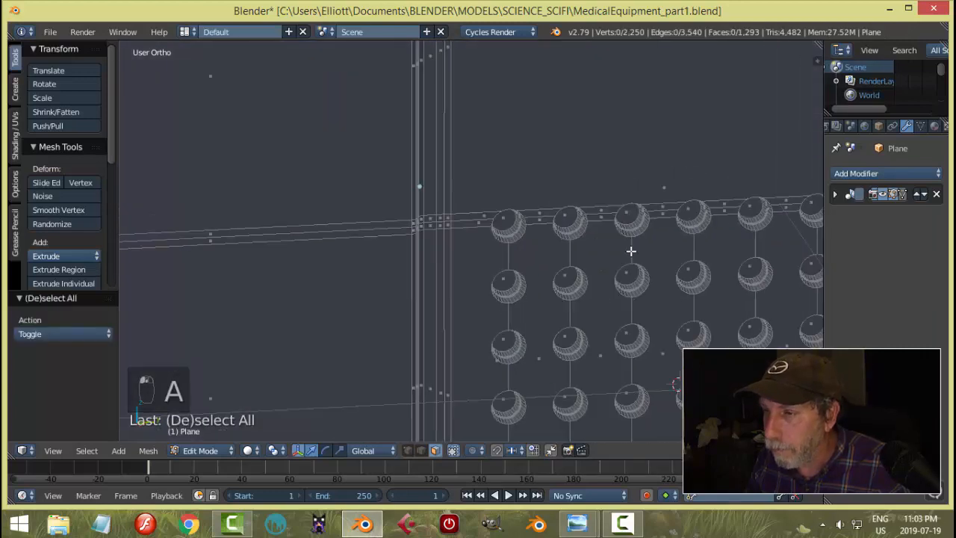
middle_drag(575, 264, 534, 273)
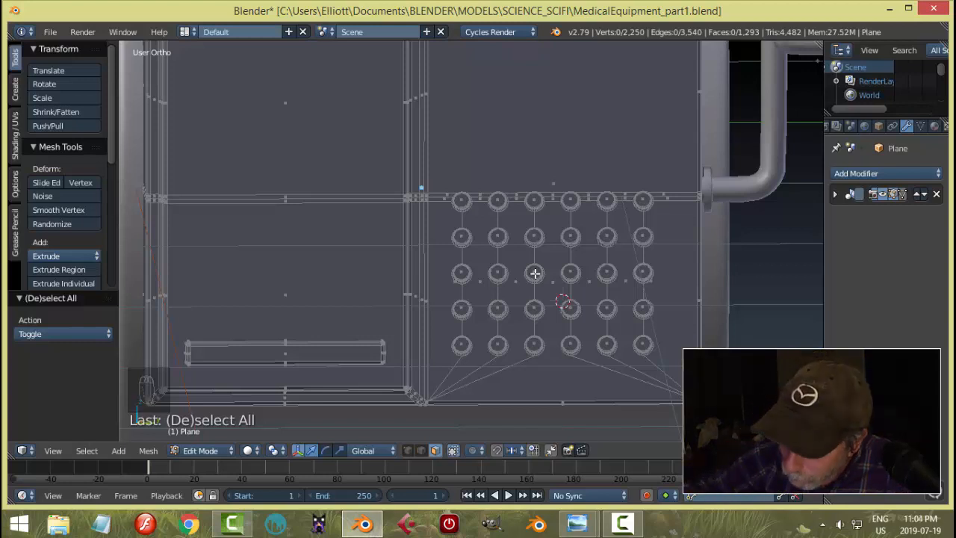
key(ctrl+Tab)
click(515, 221)
scroll(519, 226, up, 6)
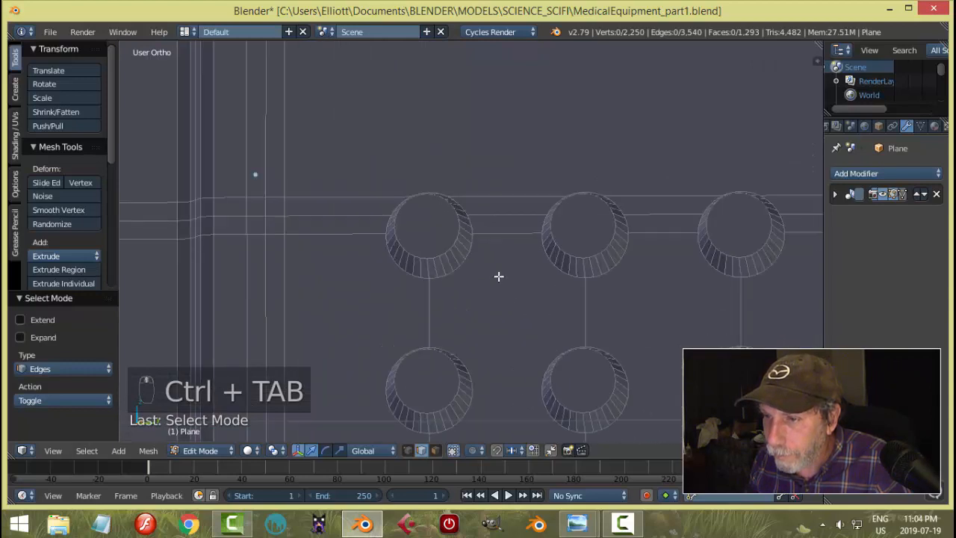
alt+click(460, 275)
alt+shift+click(382, 258)
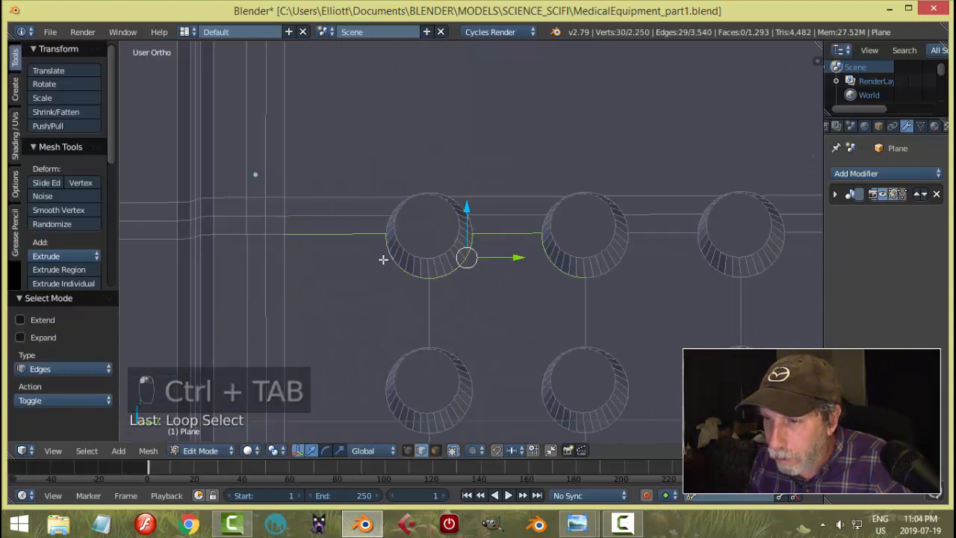
alt+shift+click(414, 183)
alt+shift+click(394, 203)
alt+shift+click(385, 221)
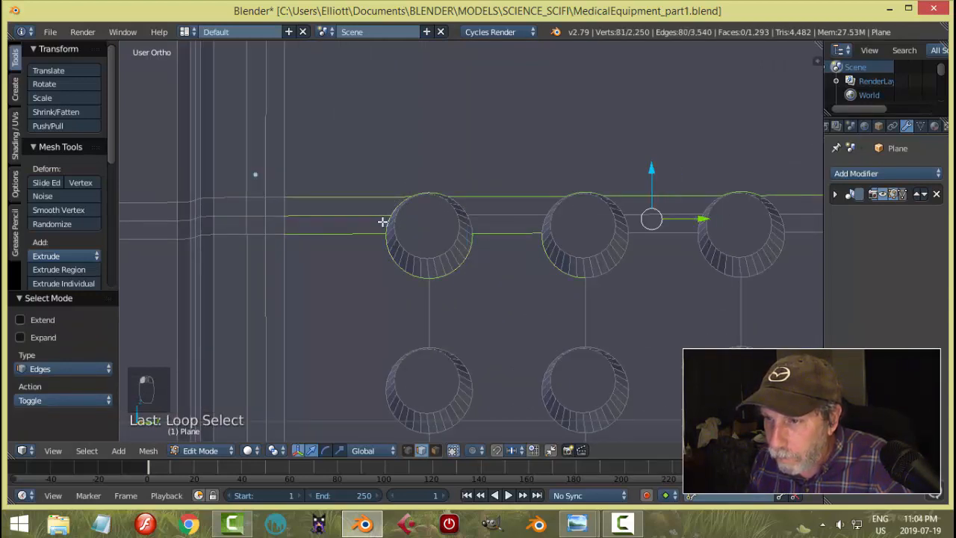
- Deselect the three stray horizontal edges left of the first hole, and undo the last two selection changes
shift+click(379, 215)
shift+click(379, 199)
shift+click(373, 234)
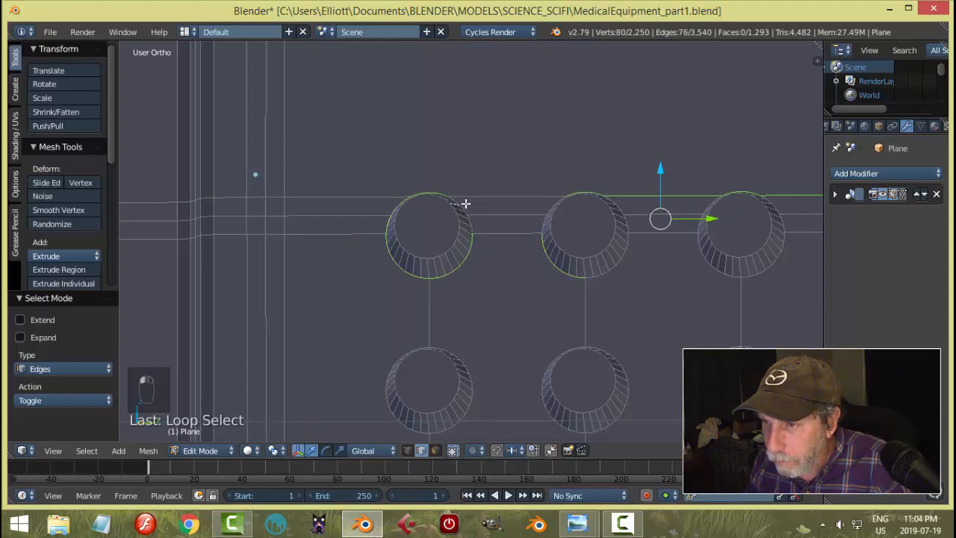
key(ctrl+z)
key(ctrl+z)
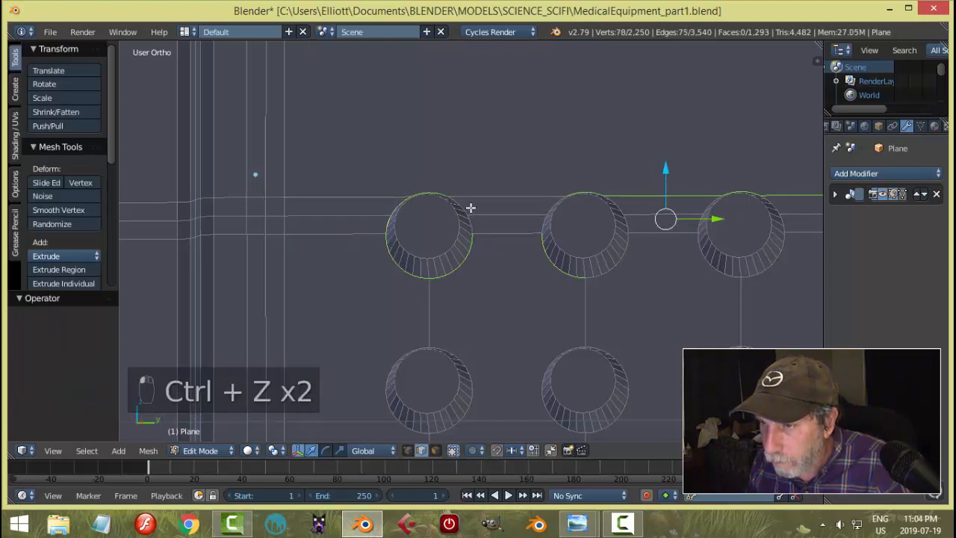
- Loop-select the remaining right rim edges of the top row's first hole and deselect the stray horizontal edges between the first two holes
shift+right_click(469, 206)
scroll(478, 205, up, 3)
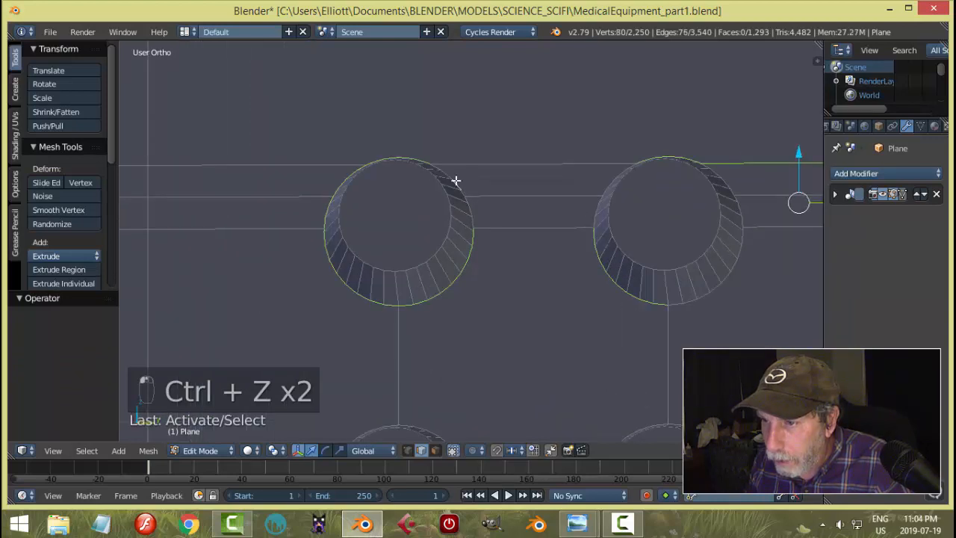
alt+shift+click(455, 179)
alt+shift+click(468, 188)
alt+shift+click(478, 213)
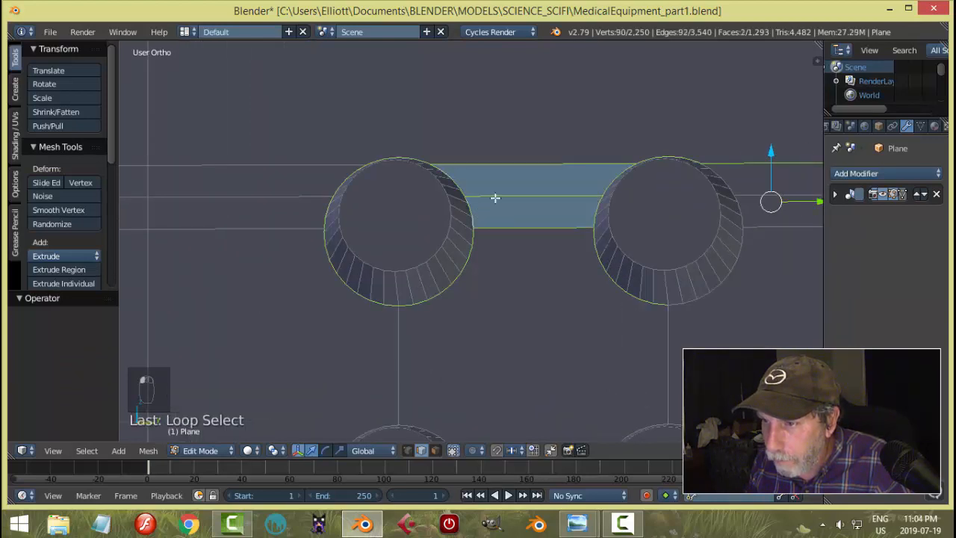
shift+right_click(495, 198)
shift+right_click(497, 165)
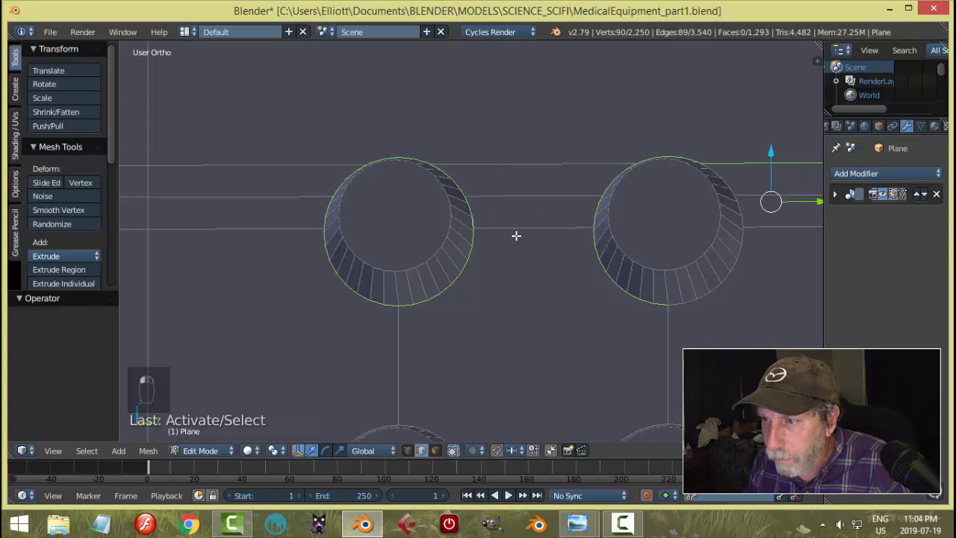
- Add the right rim edges of the top row's second hole and deselect the stray horizontal edges between it and the third hole
scroll(516, 235, down, 1)
alt+shift+right_click(690, 272)
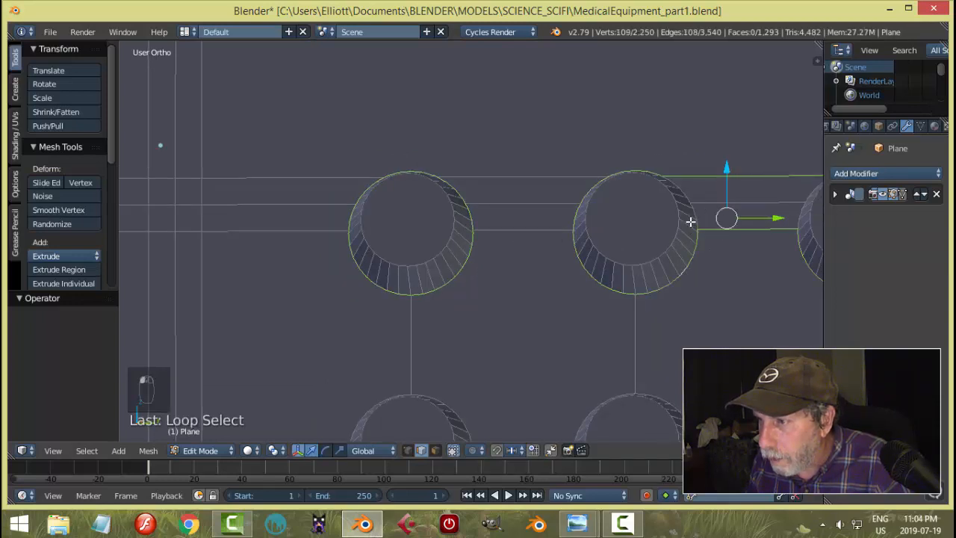
alt+shift+click(690, 207)
alt+shift+click(683, 191)
shift+click(687, 176)
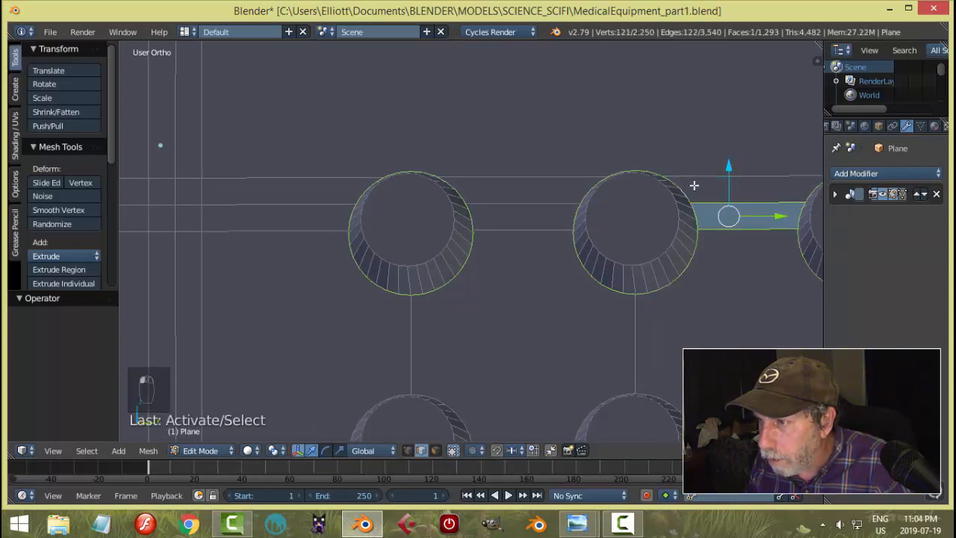
shift+click(709, 205)
- Loop-select the rim edges of the top row's third, fourth and fifth holes, adding to the current selection
scroll(724, 289, down, 3)
middle_drag(723, 289, 665, 292)
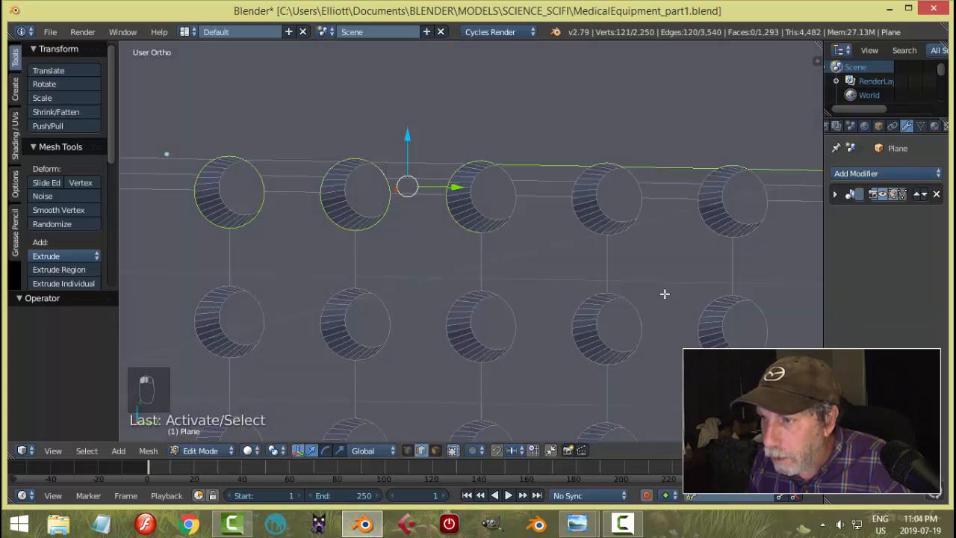
alt+shift+right_click(637, 189)
alt+shift+right_click(640, 194)
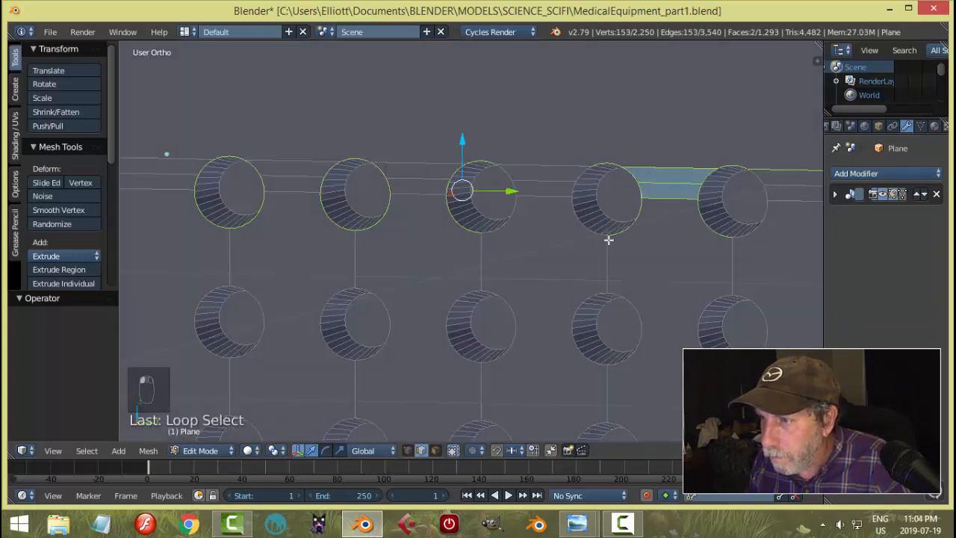
alt+shift+right_click(582, 231)
alt+shift+right_click(572, 186)
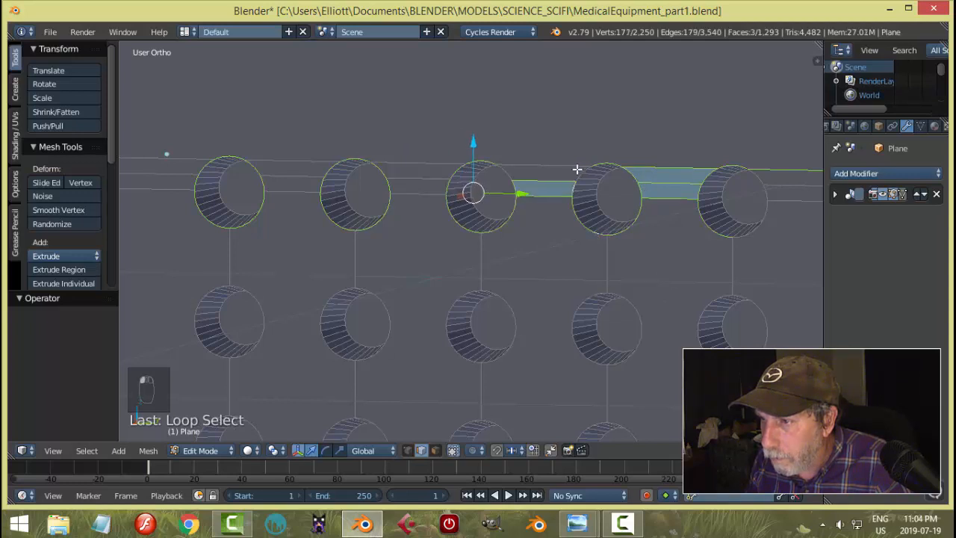
alt+shift+right_click(582, 170)
alt+shift+right_click(756, 177)
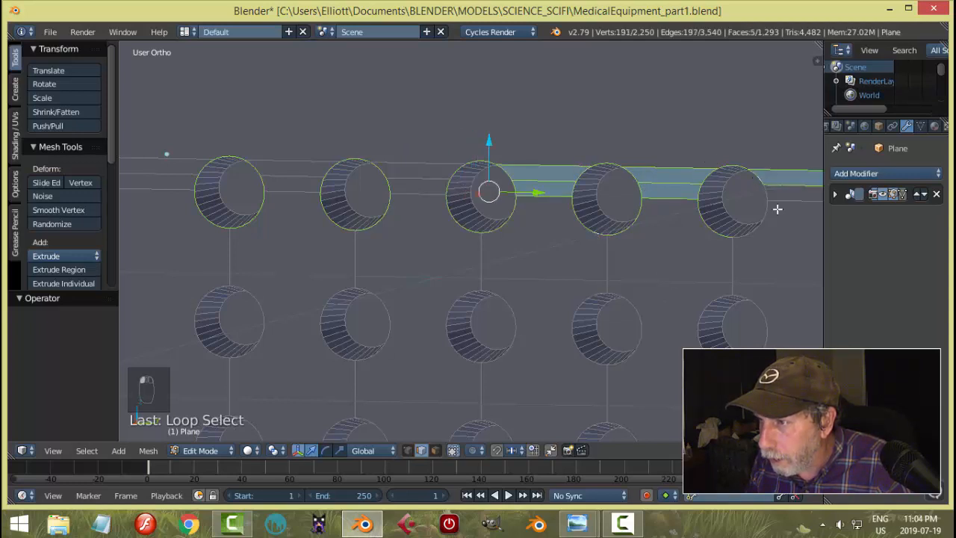
alt+shift+right_click(772, 199)
alt+shift+right_click(769, 200)
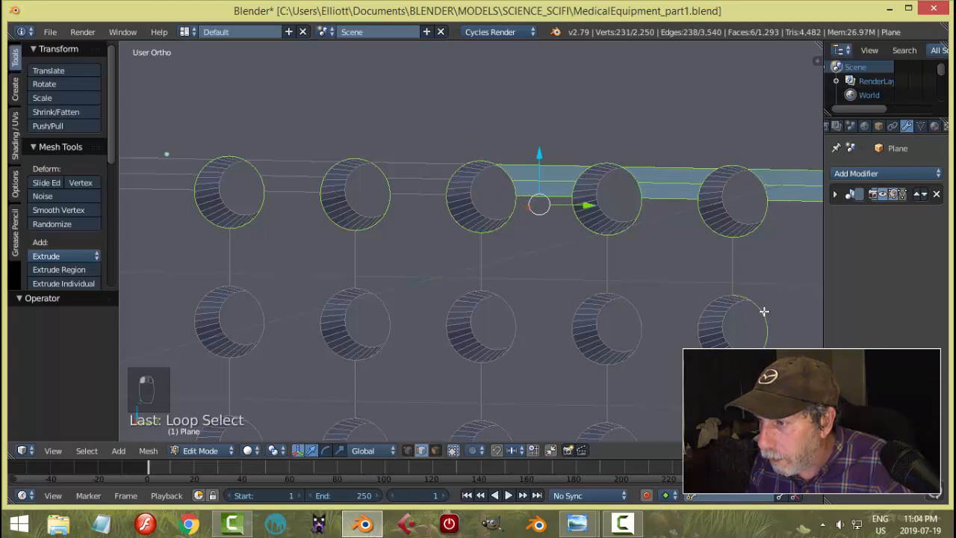
- Add the rim edge loops of the second row's fifth, fourth and third holes to the selection
alt+shift+click(711, 294)
alt+shift+right_click(634, 302)
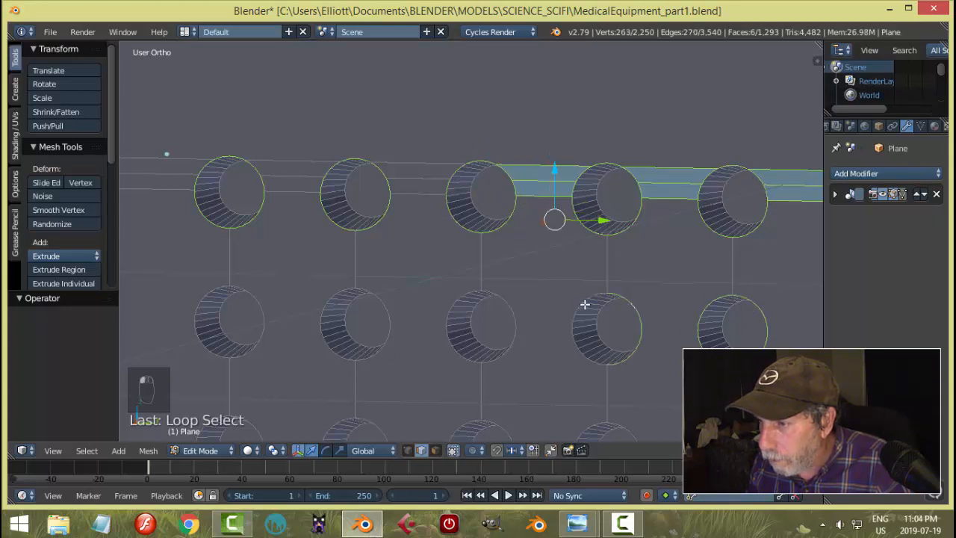
alt+shift+right_click(578, 300)
alt+shift+right_click(523, 301)
alt+shift+right_click(440, 304)
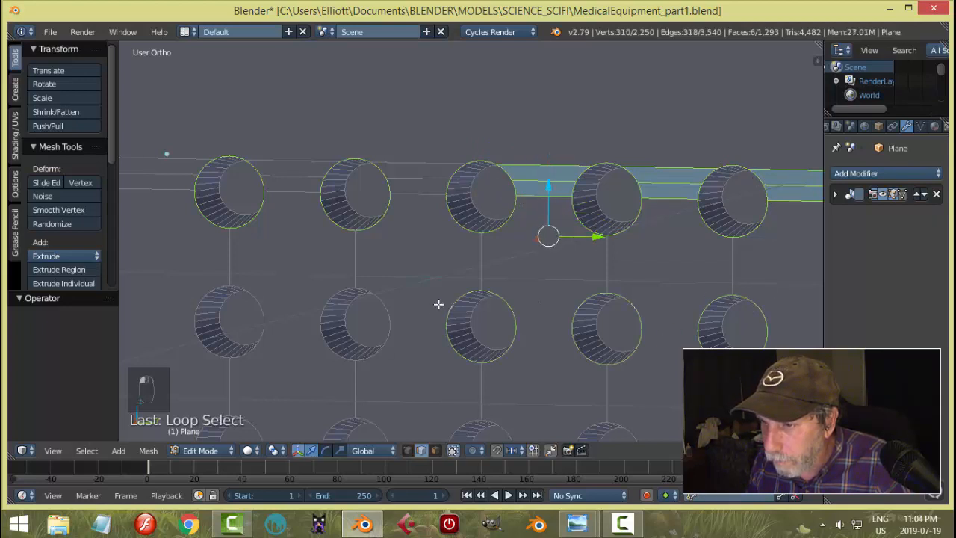
- Add the rim edges of the second row's second and first holes to the selection, undoing any wrong loop pick
alt+shift+click(325, 308)
key(ctrl+z)
alt+shift+click(380, 310)
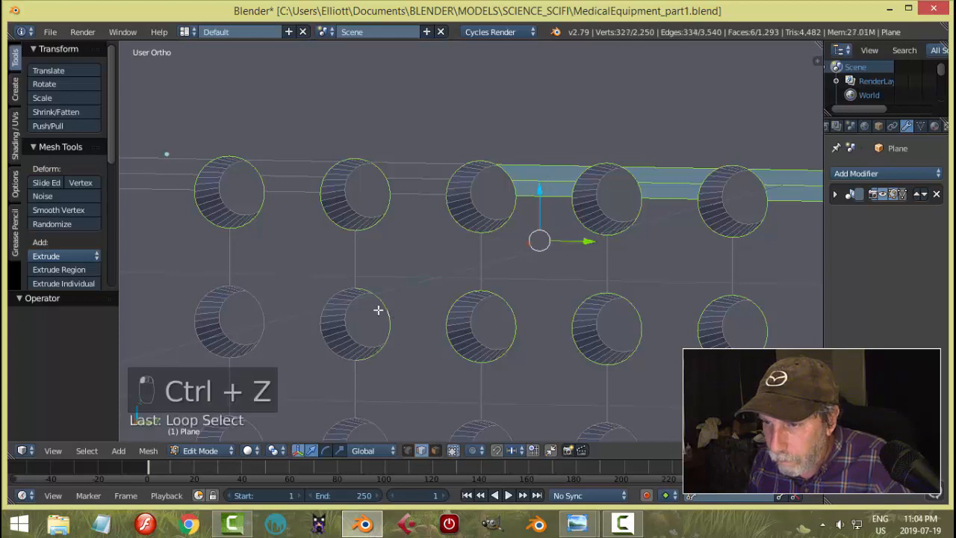
alt+shift+click(326, 294)
shift+middle_drag(309, 350, 406, 345)
alt+shift+click(358, 294)
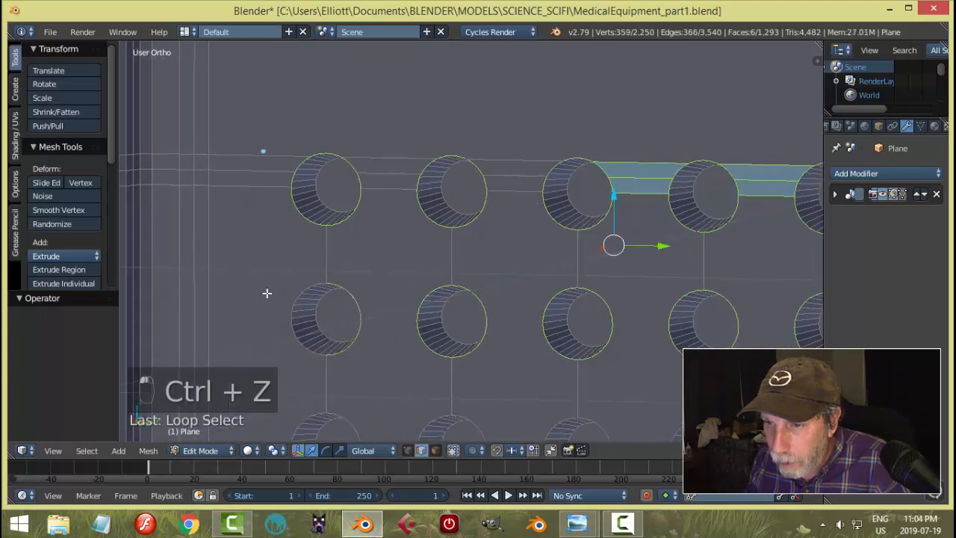
alt+shift+click(303, 292)
key(ctrl+z)
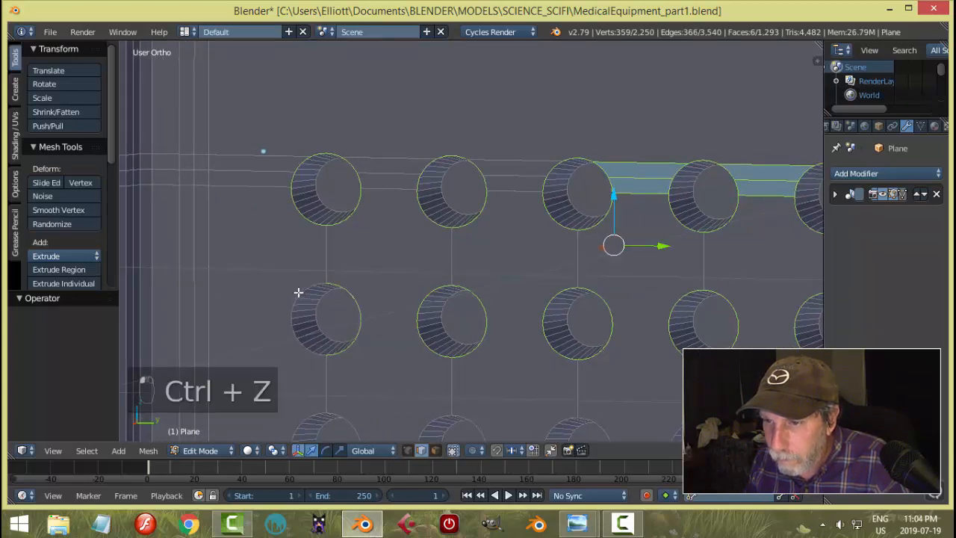
- Loop-select the rim edges of the first column's third and fourth holes, undoing picks that catch the hole's wall edges
scroll(352, 321, down, 3)
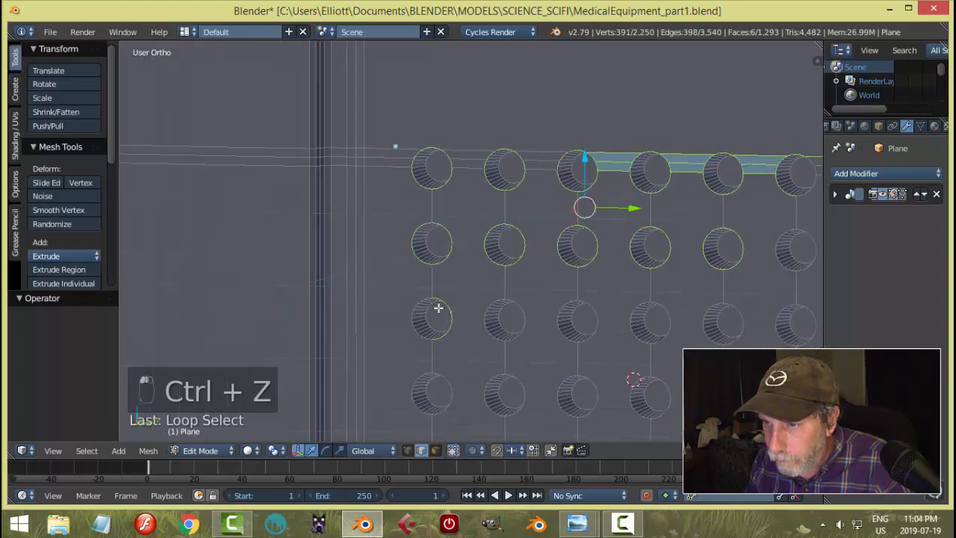
key(ctrl+z)
alt+shift+click(420, 309)
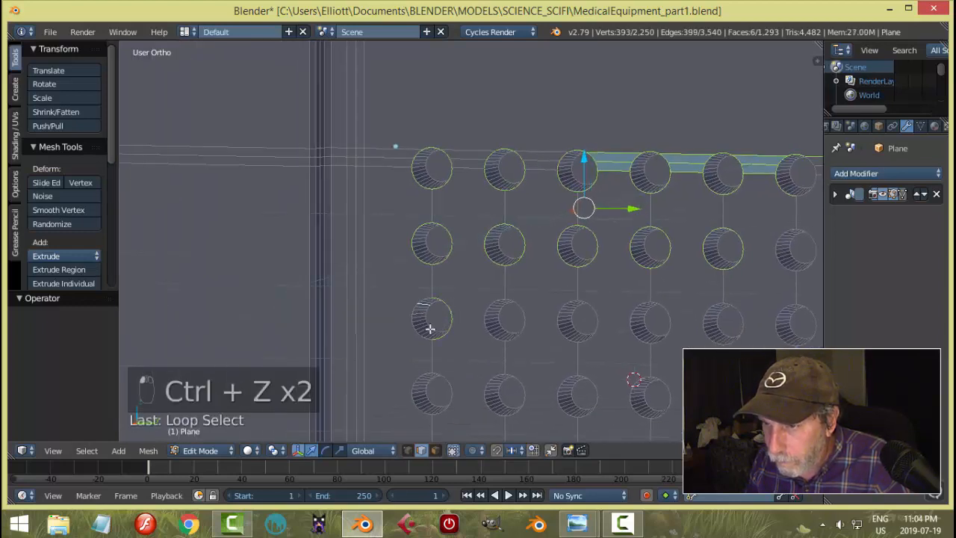
key(ctrl+z)
alt+shift+click(414, 305)
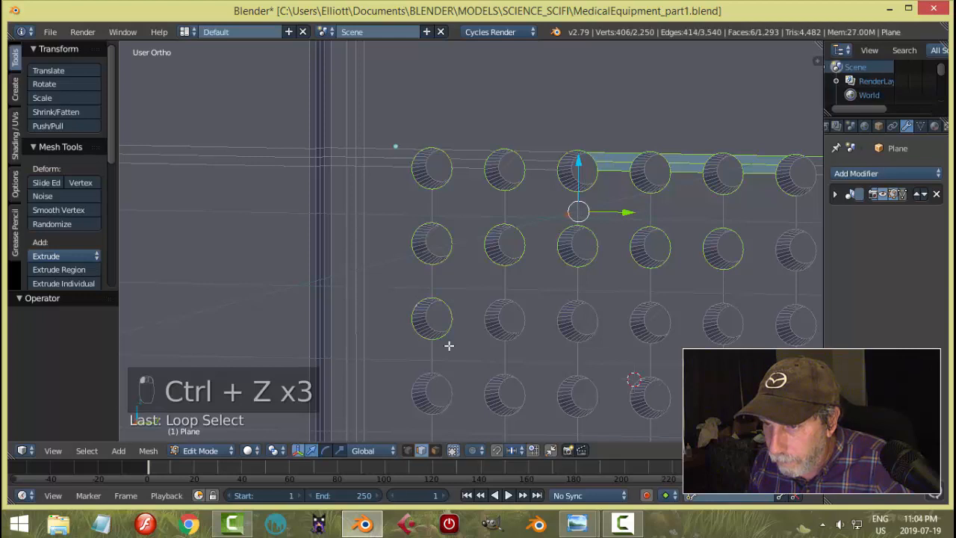
alt+shift+click(452, 383)
alt+shift+click(401, 387)
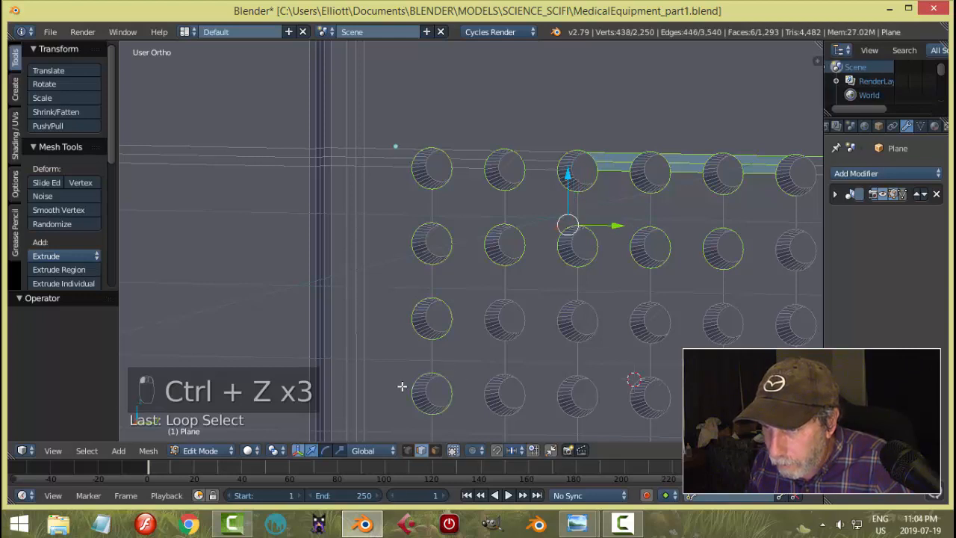
- Add the rim edge loops of the third- and fourth-row holes in the second and third columns to the selection
alt+shift+click(527, 384)
alt+shift+click(482, 371)
alt+shift+click(532, 313)
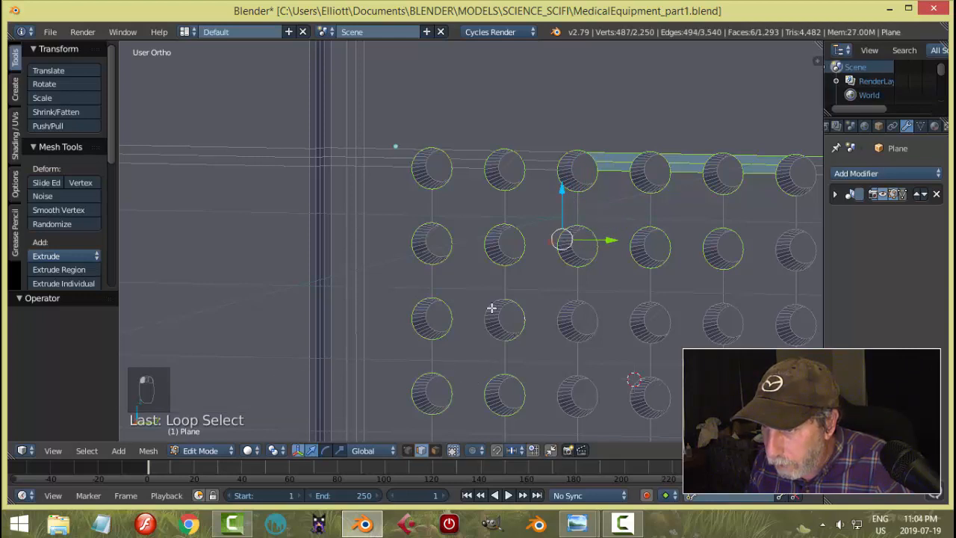
alt+shift+click(476, 302)
alt+shift+click(591, 379)
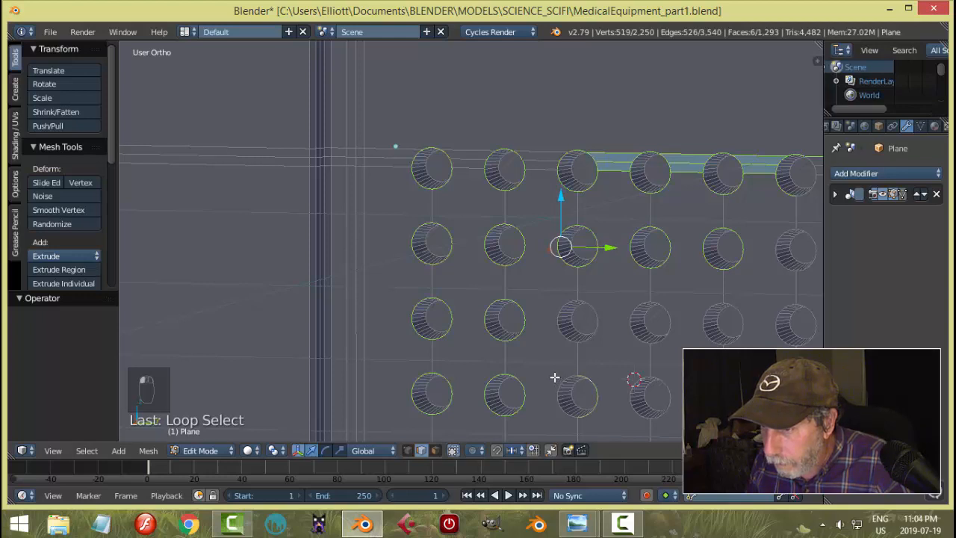
alt+shift+click(554, 377)
alt+shift+click(602, 321)
alt+shift+click(556, 304)
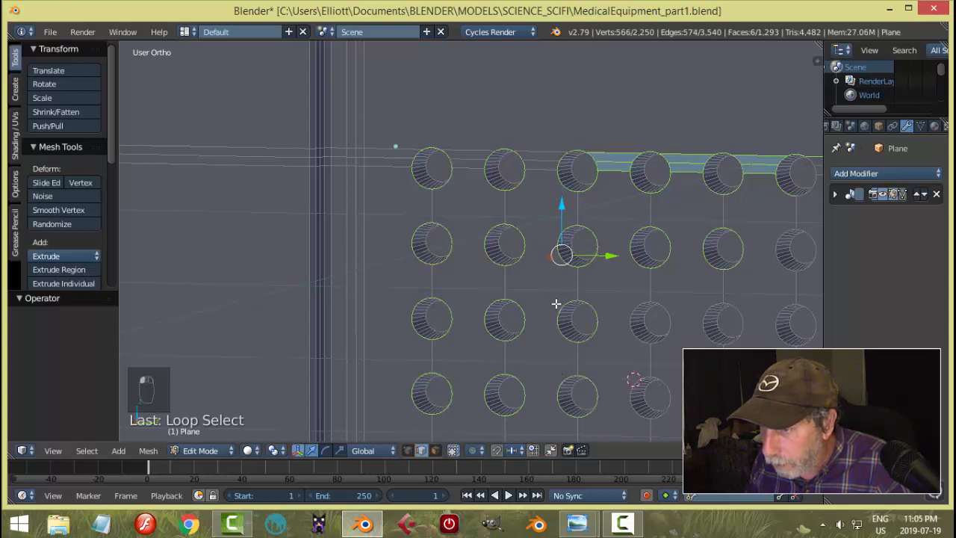
- Add both rim halves of the fourth column's third and fourth holes to the selection, undoing any wrong pick
alt+shift+click(668, 306)
alt+shift+click(644, 310)
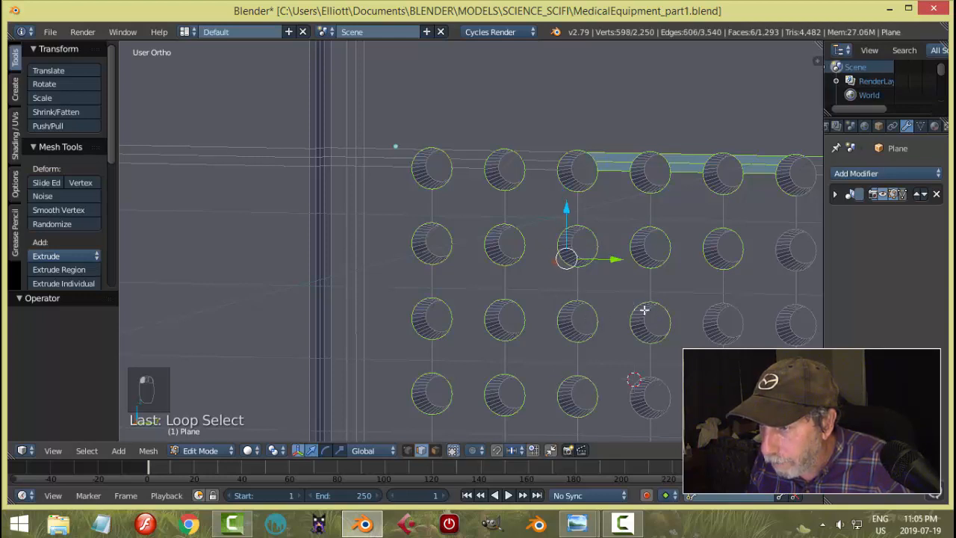
alt+shift+click(674, 382)
key(ctrl+z)
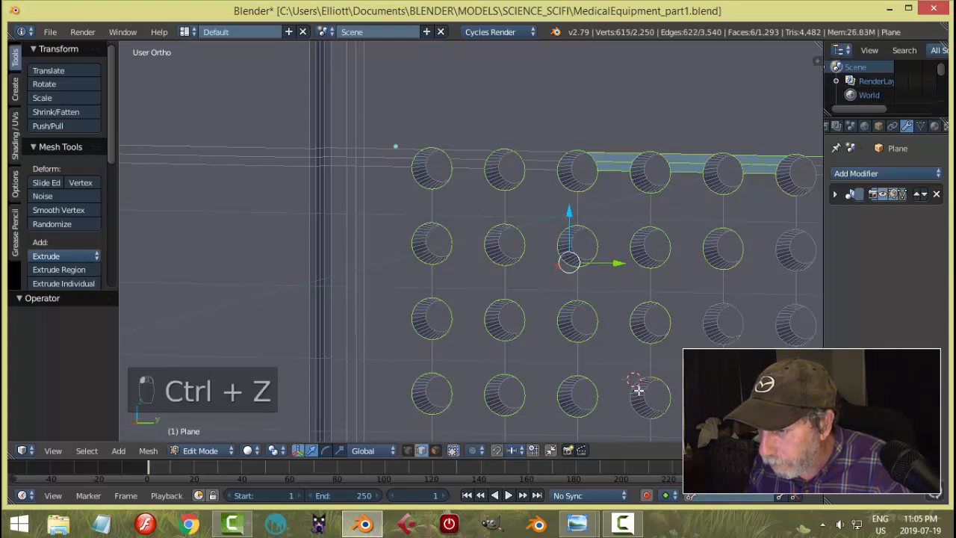
key(ctrl+z)
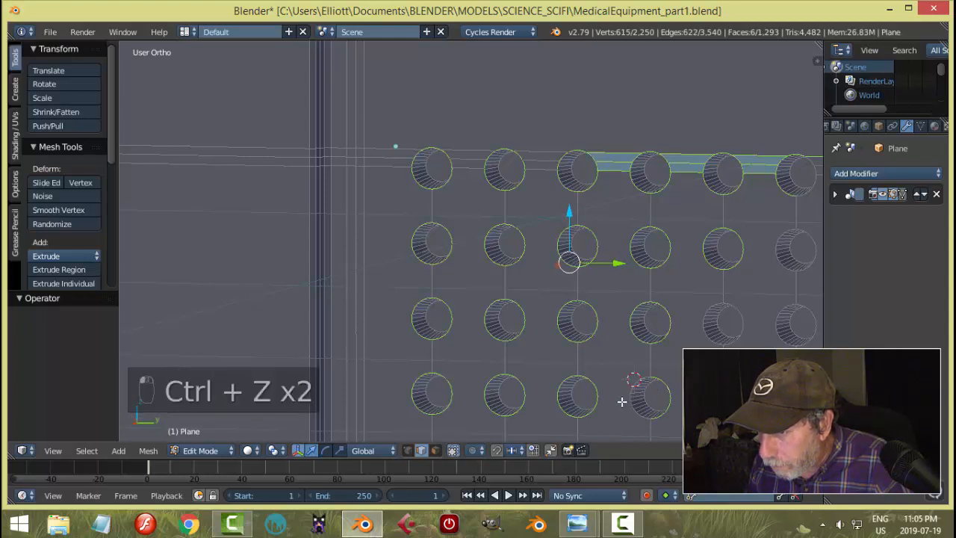
alt+shift+click(629, 404)
- Loop-select the rim edges of the fifth column's fourth and third holes, keeping the existing selection
alt+shift+click(743, 397)
alt+shift+click(703, 398)
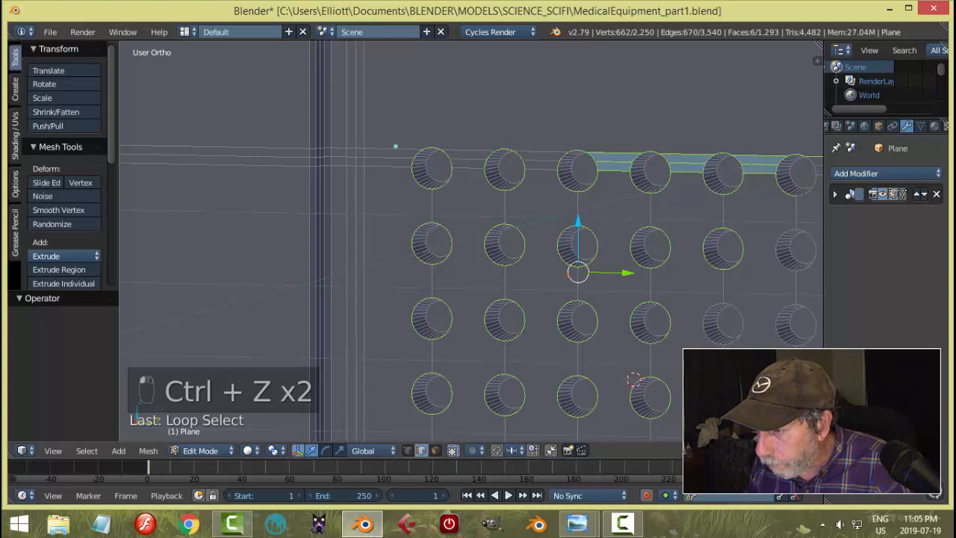
shift+middle_drag(753, 322, 723, 341)
alt+shift+click(680, 337)
alt+shift+click(666, 323)
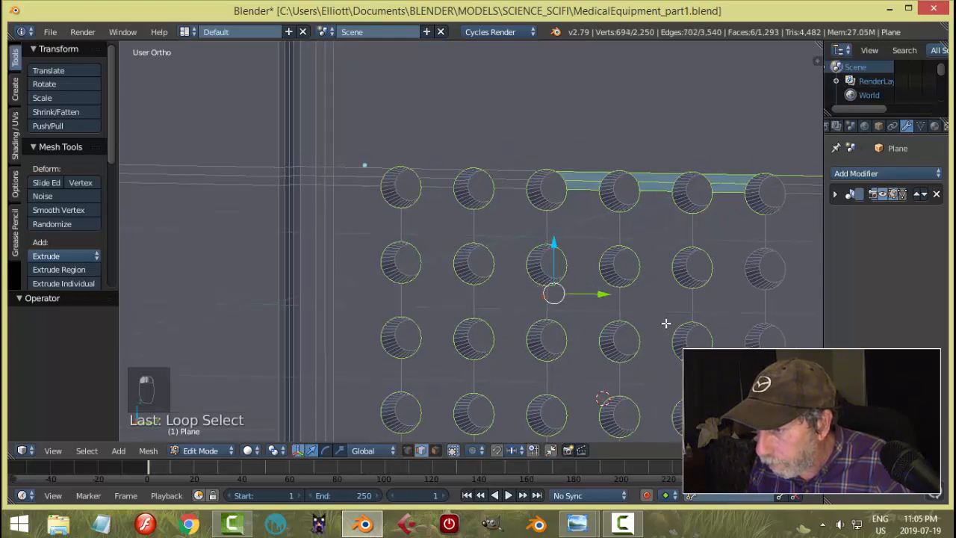
- Add the rim edges of the sixth column's second, third and fourth holes to the selection, undoing the one wrong loop pick
alt+shift+click(757, 255)
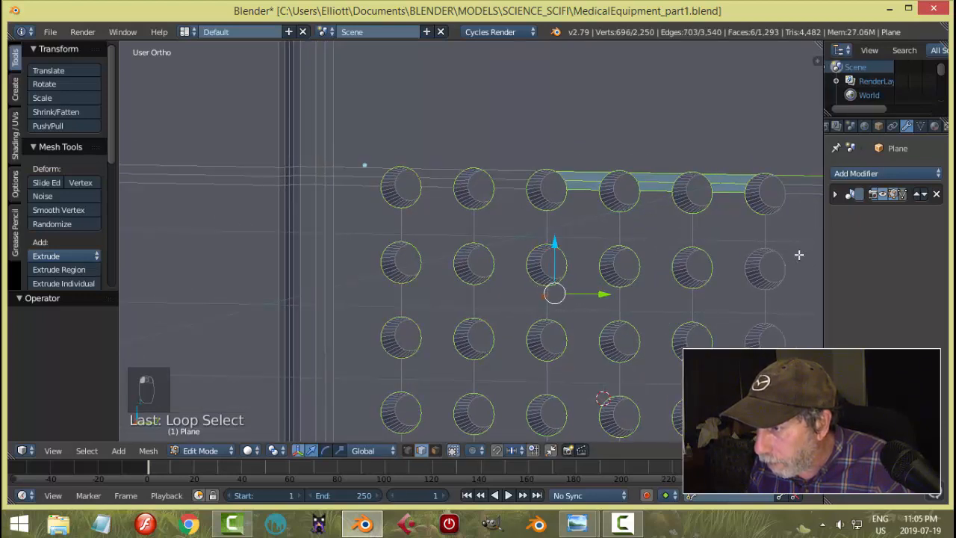
key(ctrl+z)
alt+shift+click(744, 246)
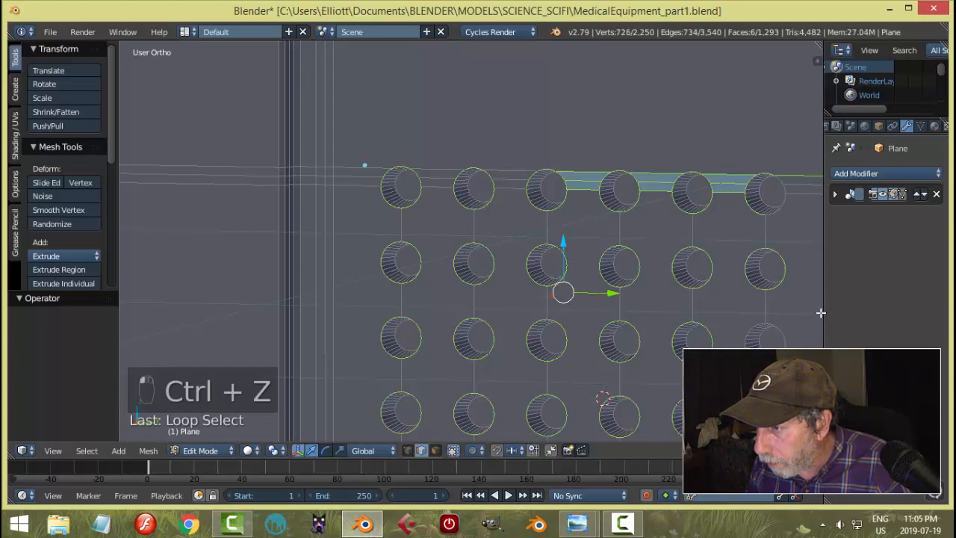
alt+shift+click(785, 345)
alt+shift+click(740, 334)
alt+shift+click(781, 407)
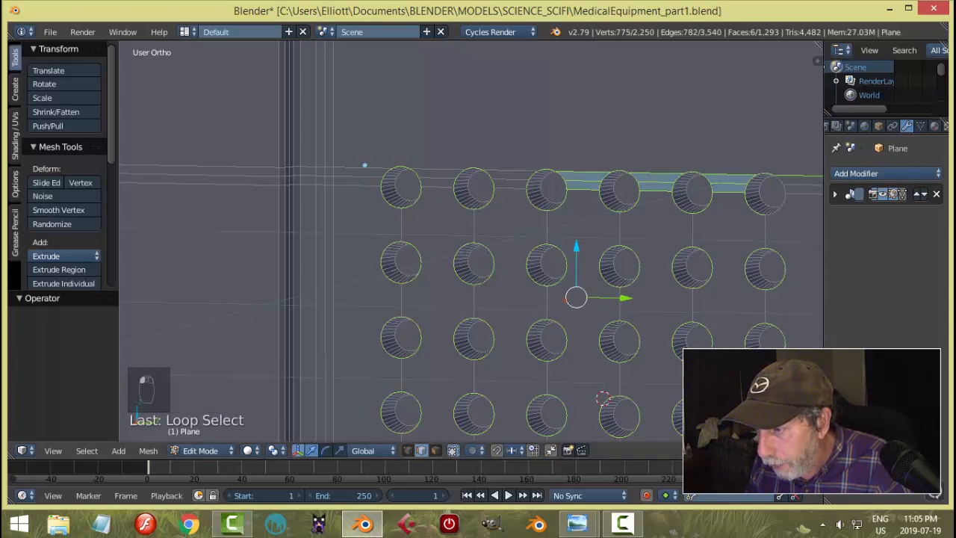
alt+shift+click(747, 410)
- Loop-select the rim edges of the top row's sixth hole in addition to the other selected rims
shift+middle_drag(783, 230, 680, 309)
scroll(681, 309, up, 2)
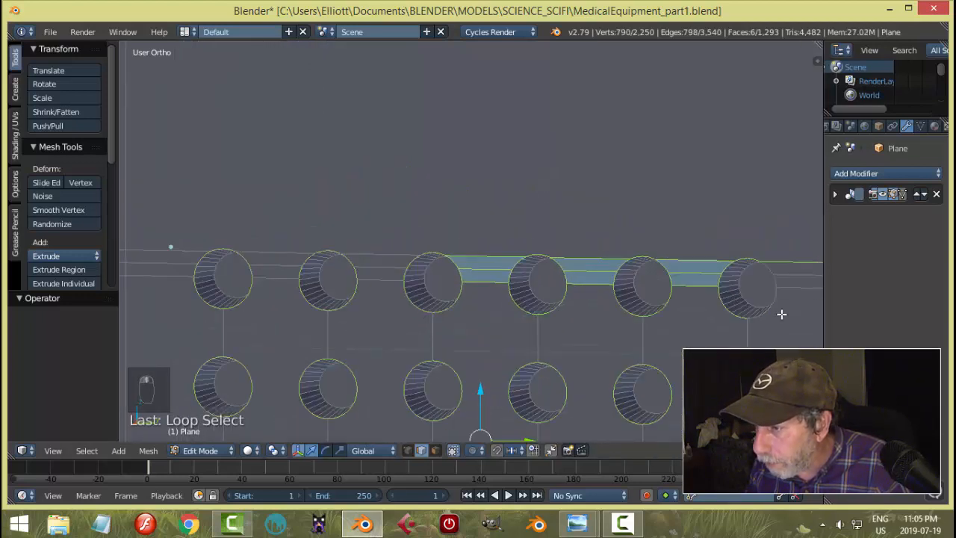
alt+shift+click(781, 315)
alt+shift+click(787, 279)
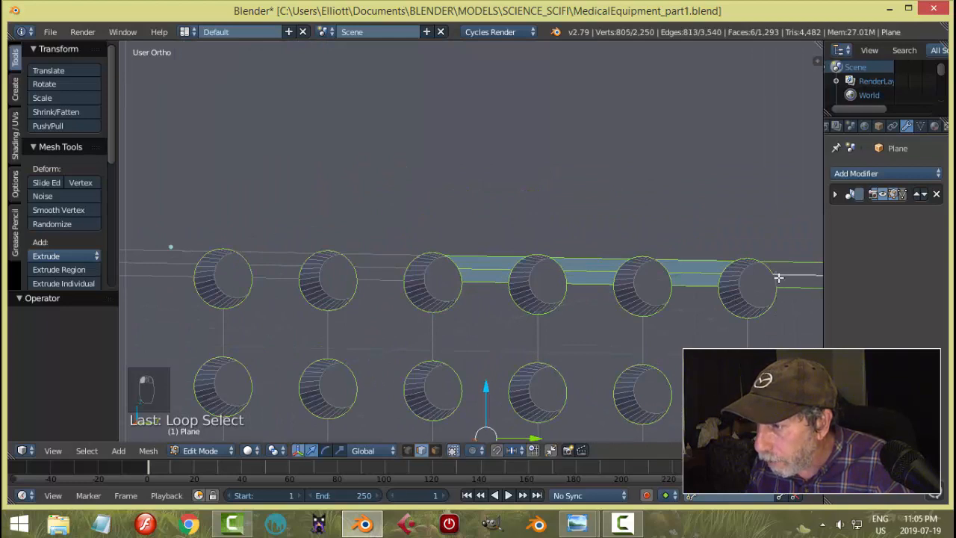
alt+shift+click(778, 280)
- Deselect the stray horizontal edges between and beside the top-row holes, leaving only the hole rims selected
shift+middle_drag(784, 314, 637, 341)
shift+click(663, 314)
shift+click(662, 299)
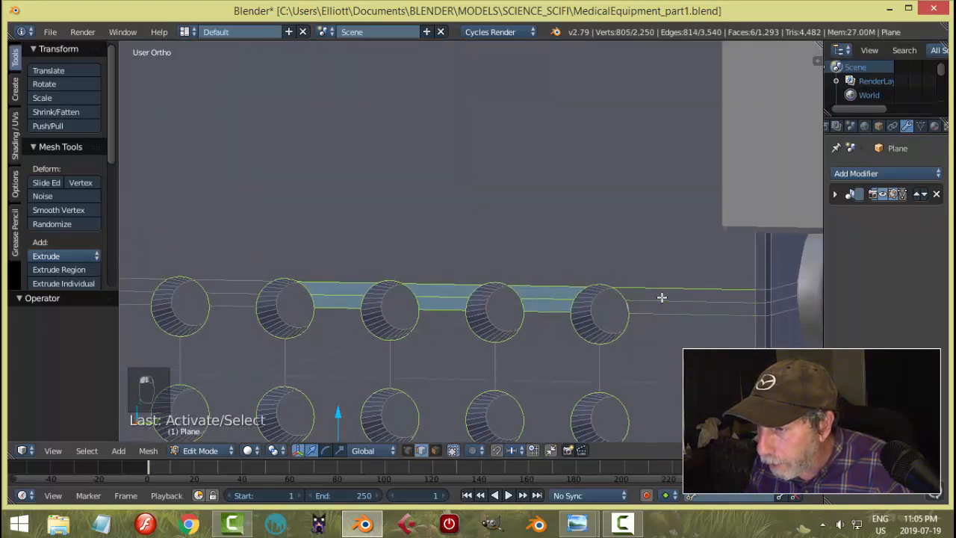
shift+click(661, 287)
shift+click(553, 285)
shift+click(545, 297)
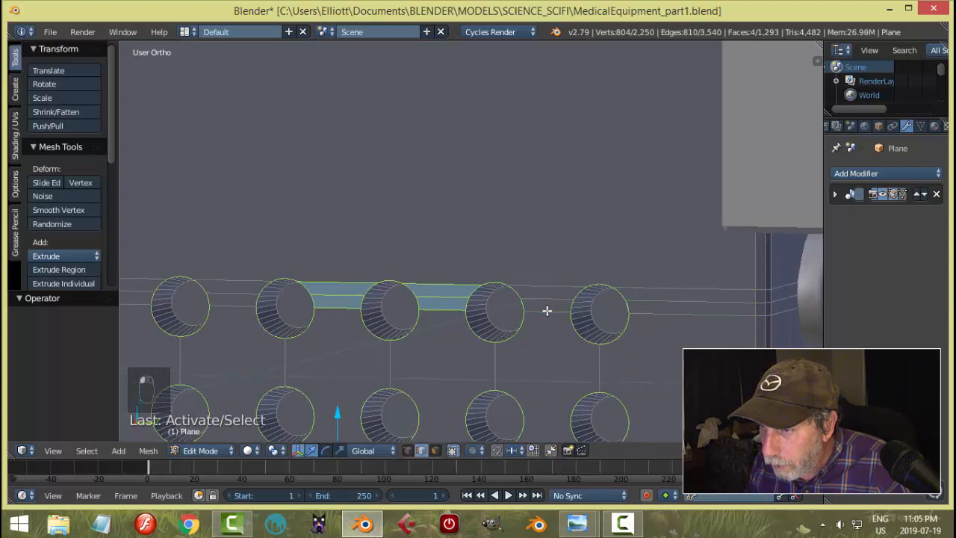
shift+click(434, 307)
shift+click(436, 287)
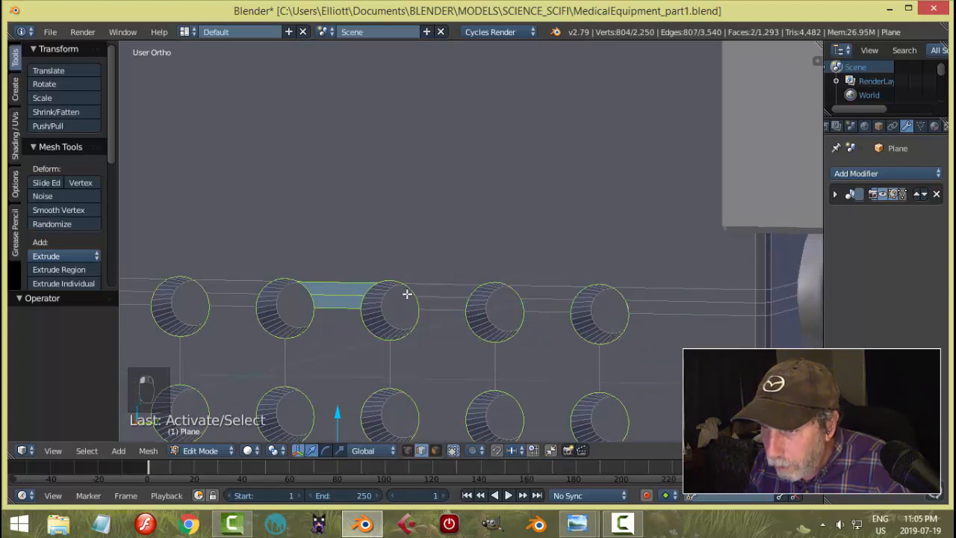
shift+click(348, 281)
shift+click(340, 304)
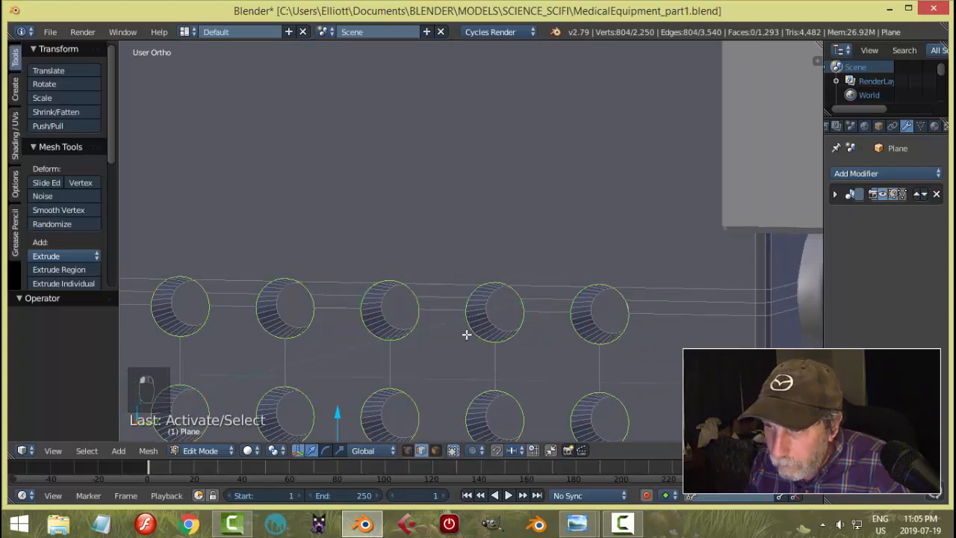
- Add the rim edge loops of the bottom row's first, second and third holes to the selection
scroll(466, 334, down, 6)
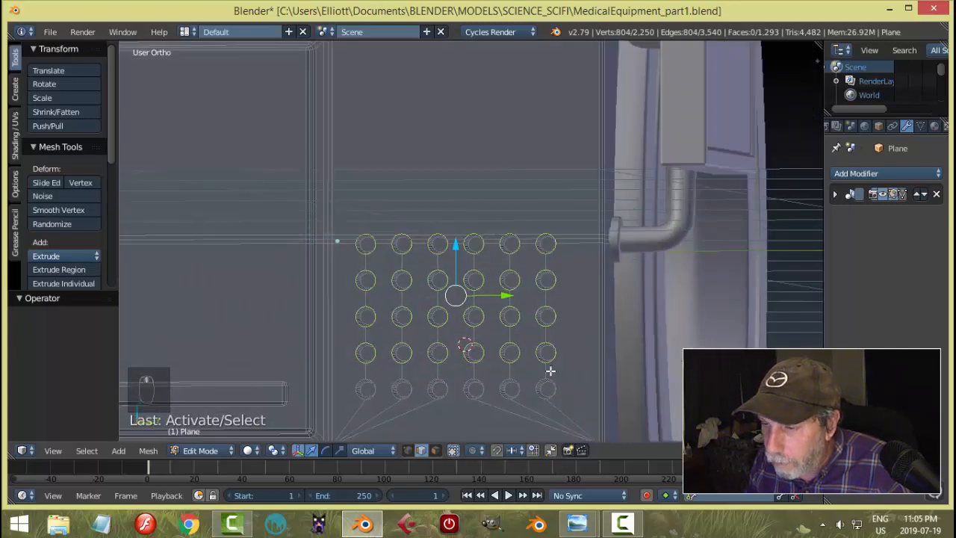
scroll(550, 370, up, 6)
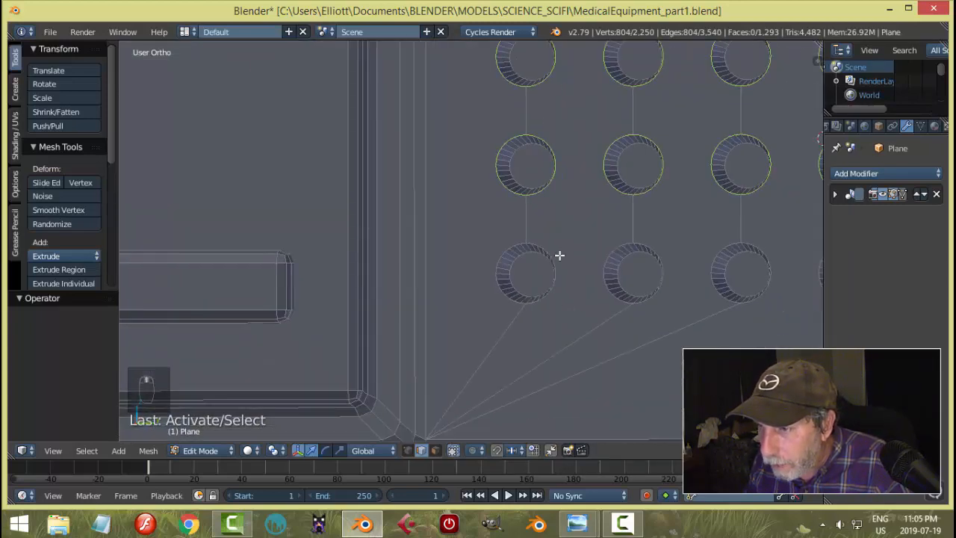
alt+shift+click(556, 258)
alt+shift+click(645, 241)
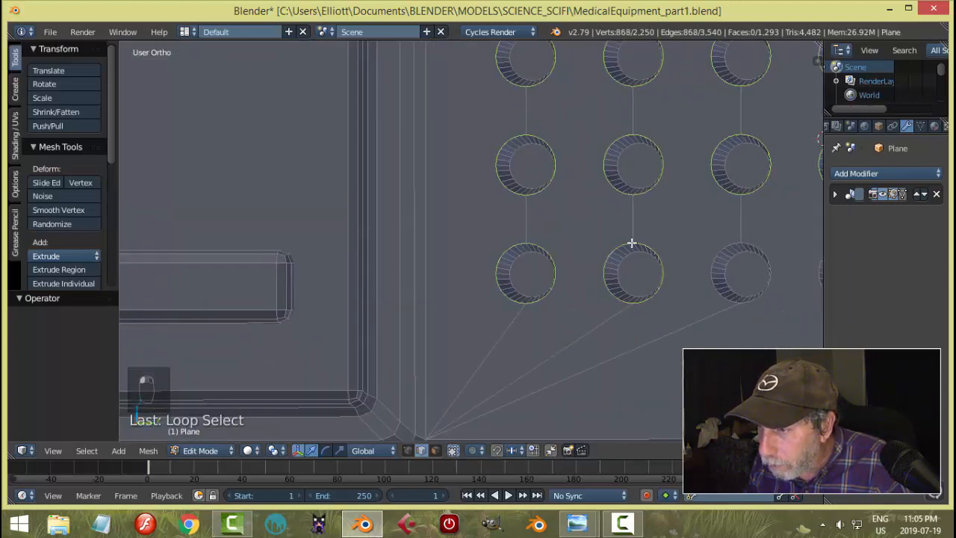
alt+shift+click(714, 243)
shift+middle_drag(726, 318, 508, 323)
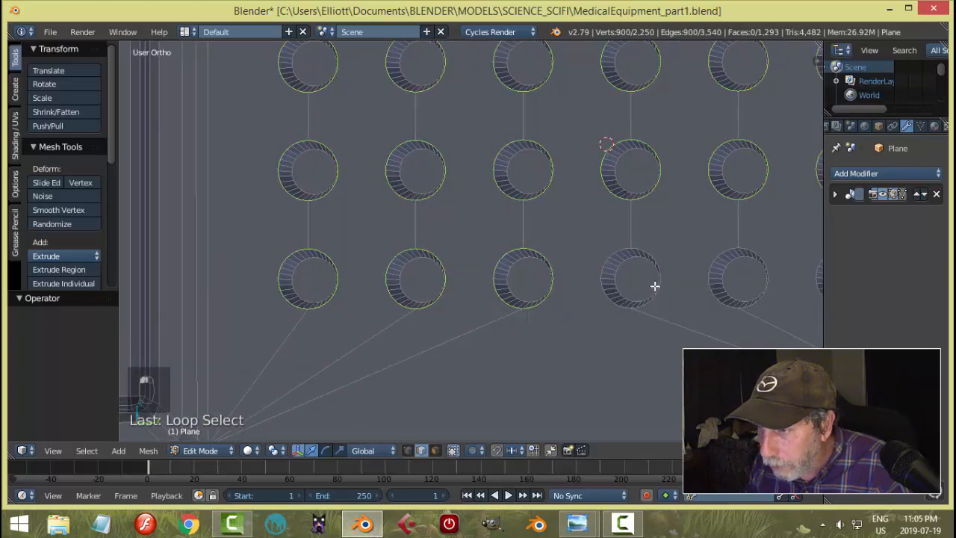
- Add the rim loops of the bottom row's fourth, fifth and sixth holes to the selection, undoing any wrong pick
alt+shift+click(661, 259)
key(ctrl+z)
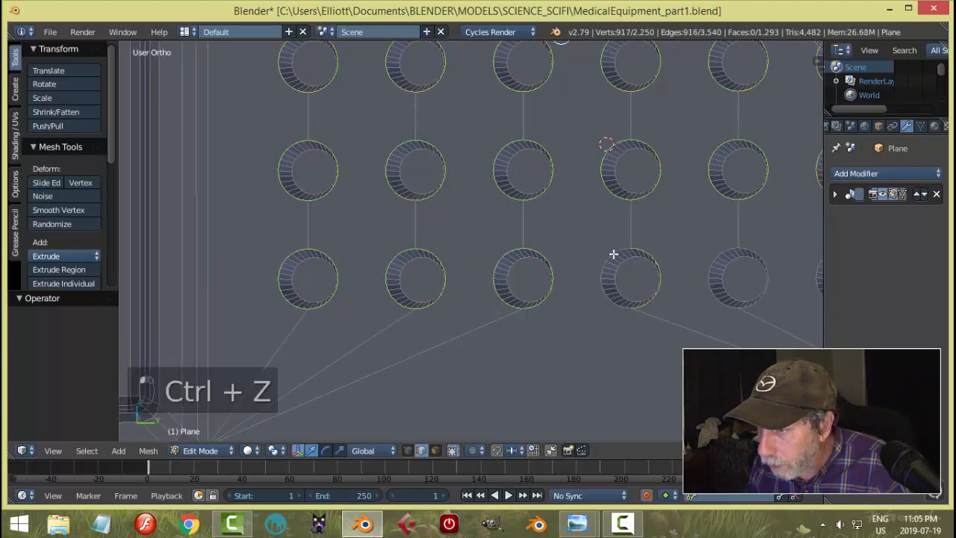
alt+shift+click(751, 277)
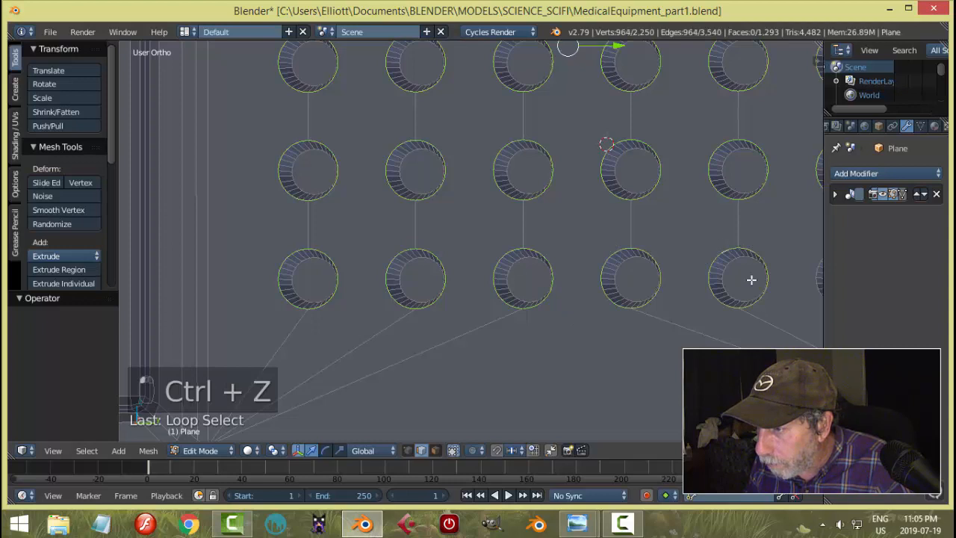
shift+middle_drag(752, 277, 569, 295)
alt+shift+click(683, 262)
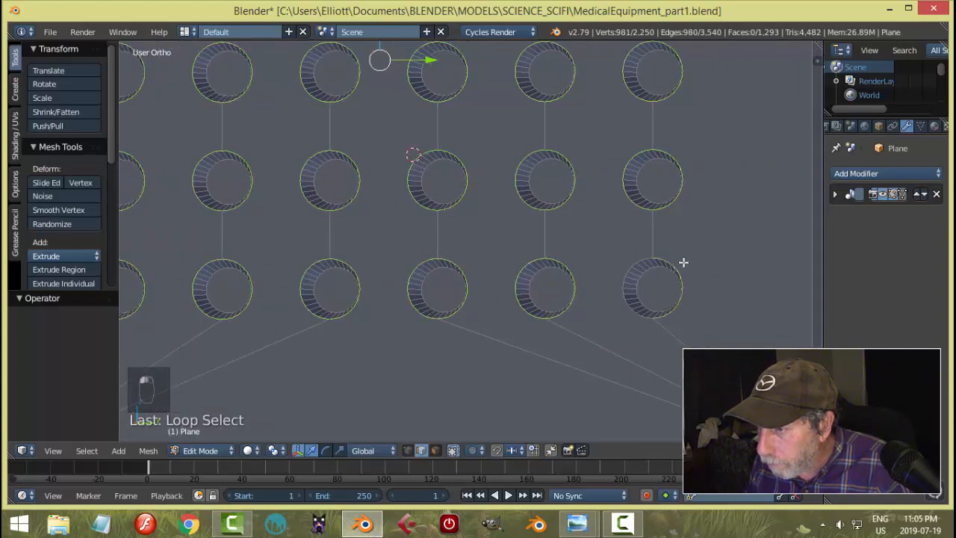
key(ctrl+z)
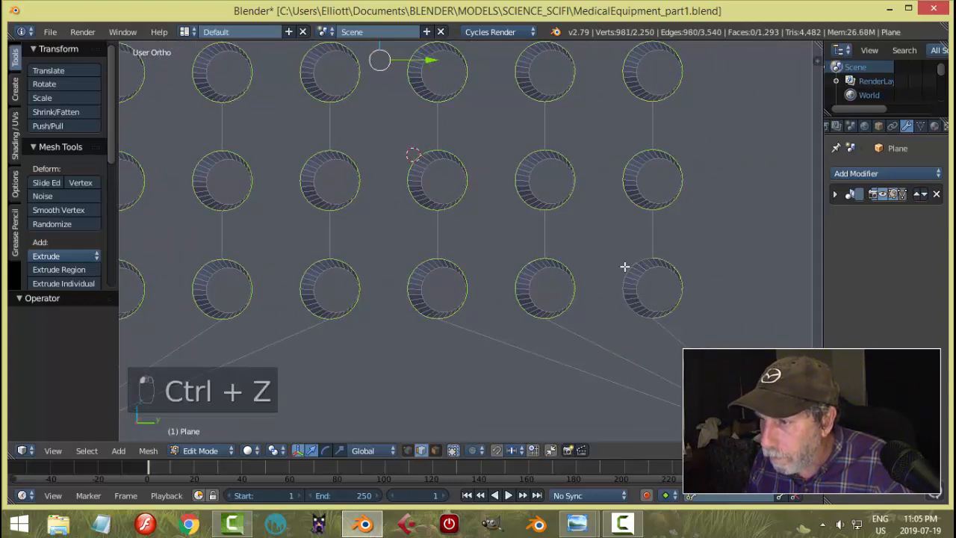
alt+shift+click(624, 266)
- Bevel all selected hole rims with 3 segments and an offset of about 0.0025, deselect everything, and return to Object Mode
scroll(600, 309, down, 3)
middle_drag(600, 309, 639, 279)
key(ctrl+b)
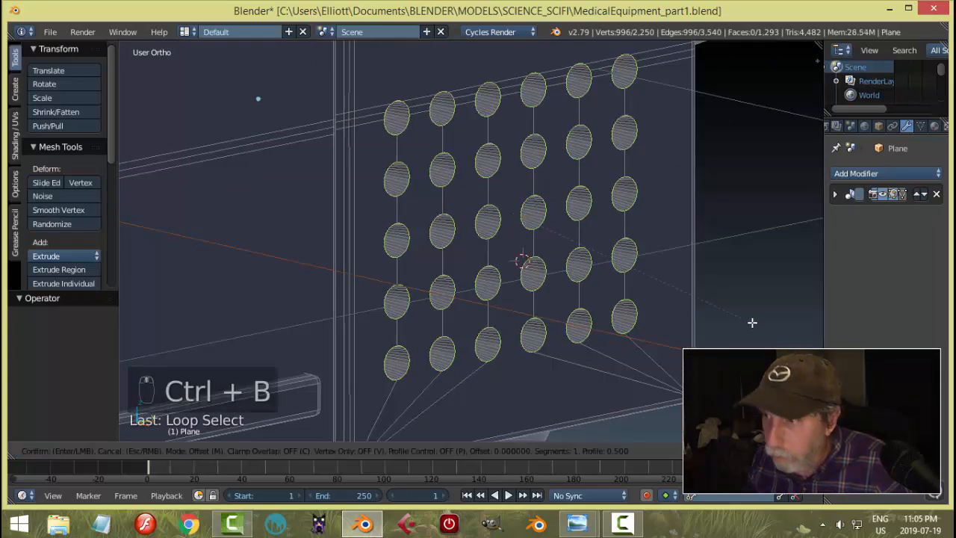
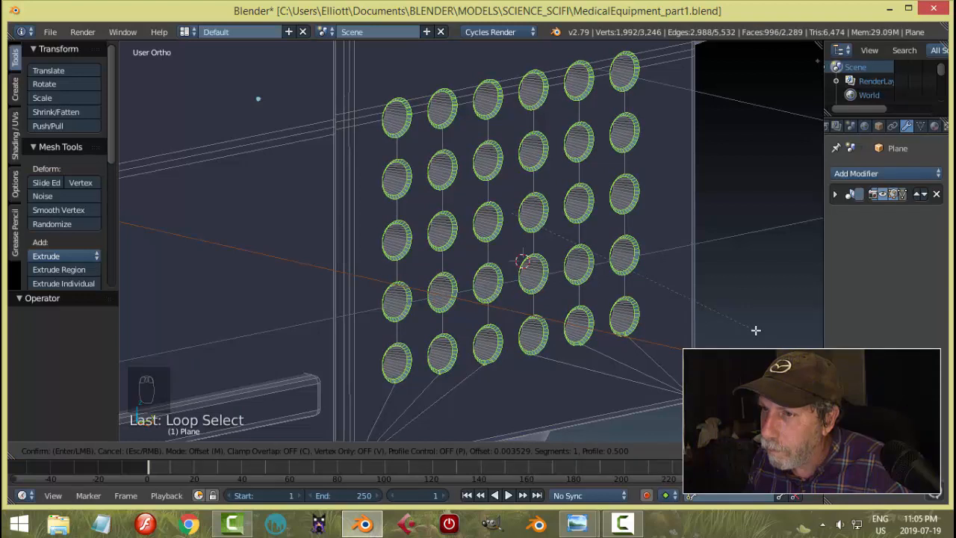
scroll(750, 322, up, 1)
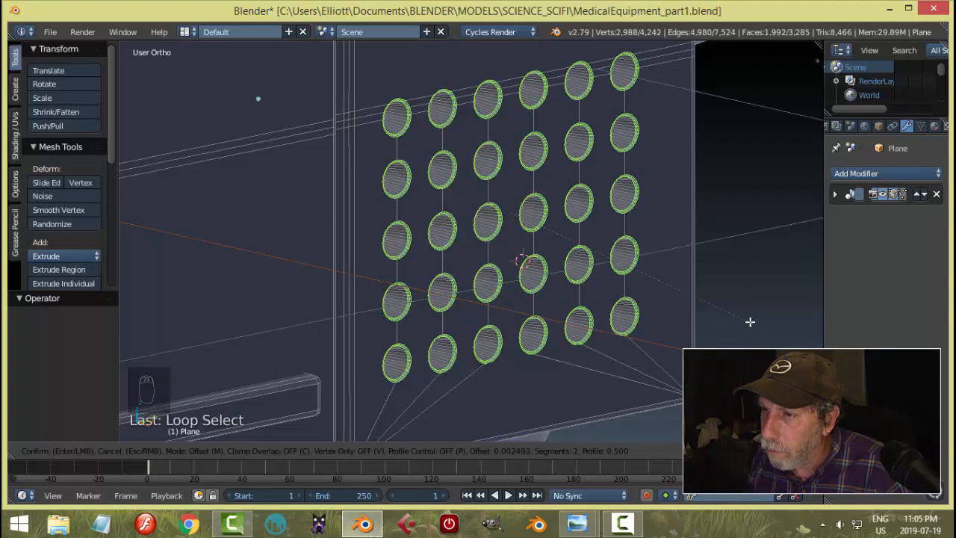
scroll(750, 322, up, 1)
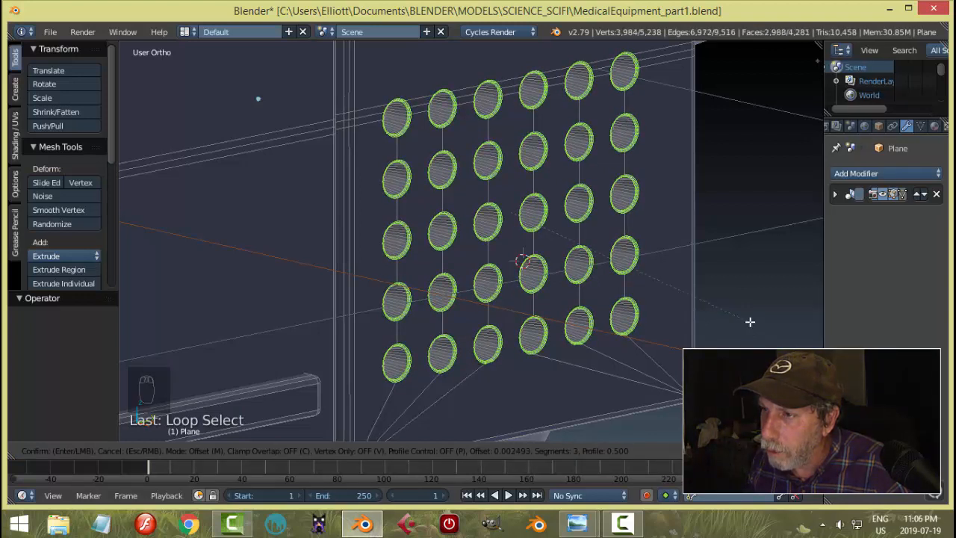
click(749, 322)
key(a)
key(Tab)
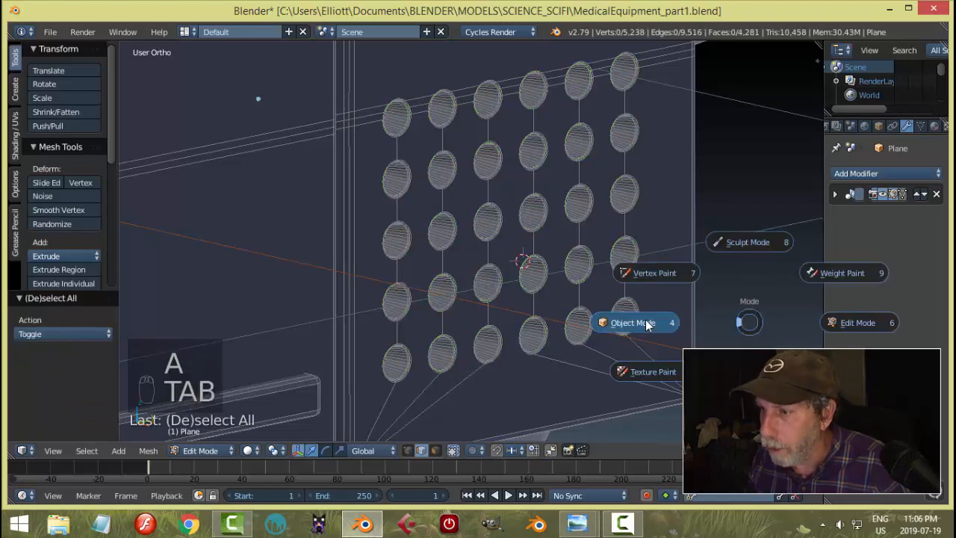
- Clear the object selection and save the scanner model over the existing file
scroll(709, 306, down, 3)
key(a)
scroll(677, 306, down, 2)
middle_drag(677, 306, 582, 311)
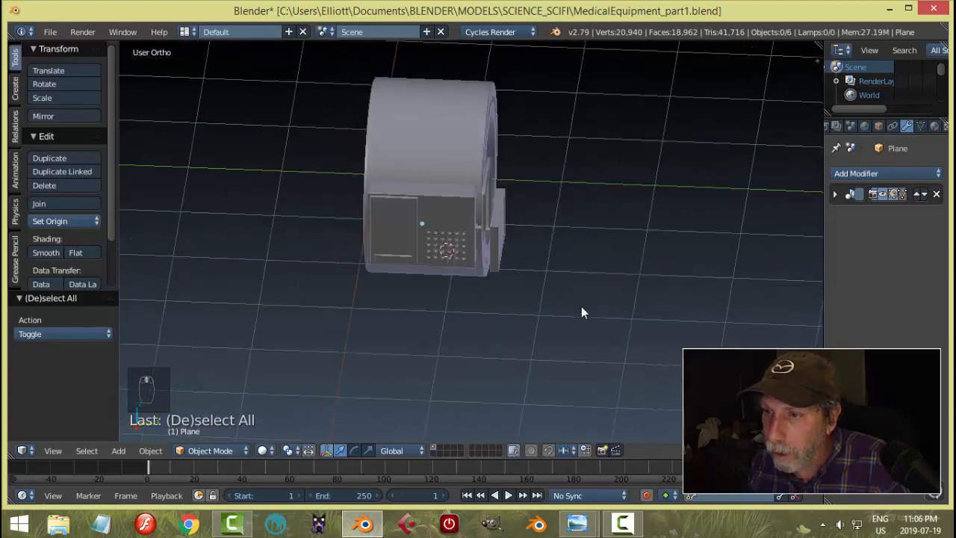
scroll(579, 310, up, 4)
scroll(575, 309, up, 2)
right_click(531, 223)
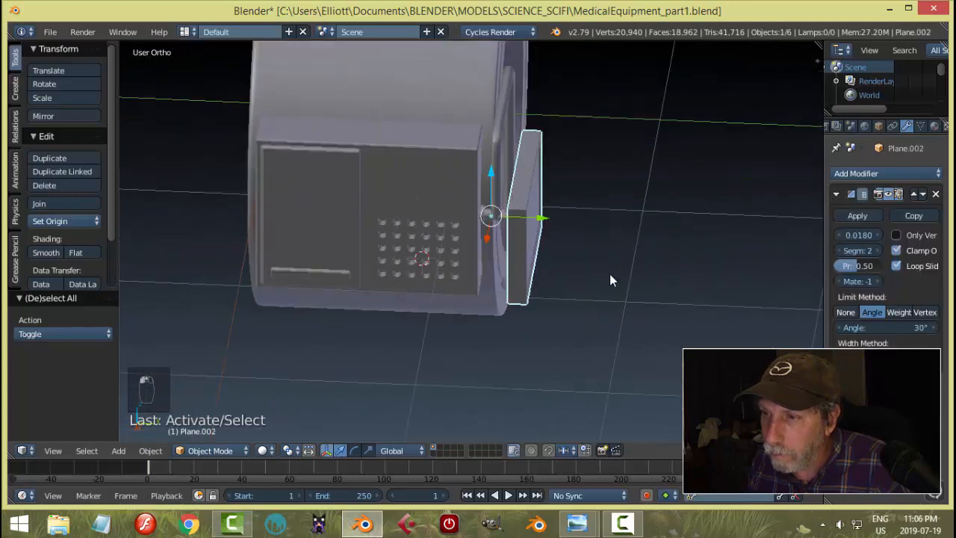
key(a)
scroll(624, 283, down, 3)
middle_drag(624, 283, 443, 240)
key(ctrl+s)
click(568, 290)
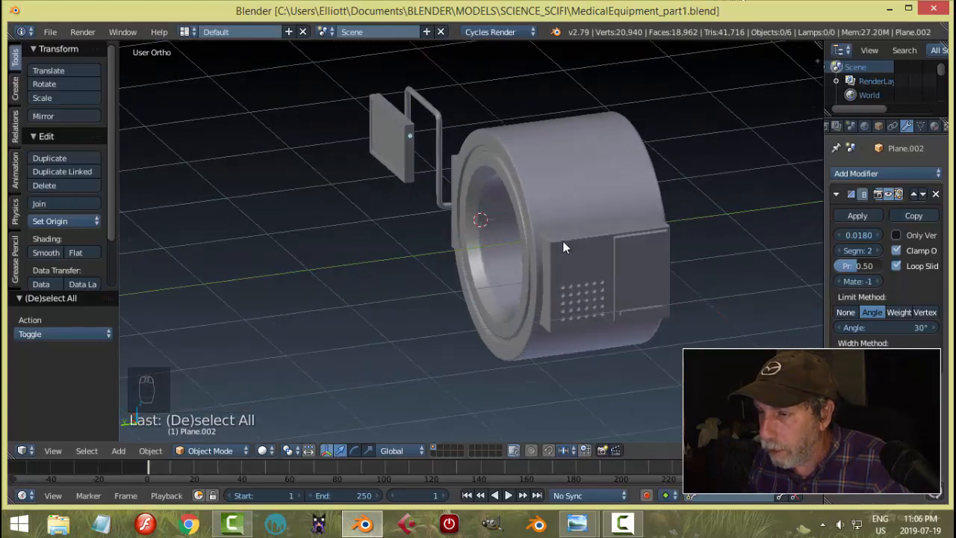
- Switch to Windows Photo Viewer to check the scanner in the hospital rooms reference image, and return to Blender
middle_drag(563, 241, 642, 379)
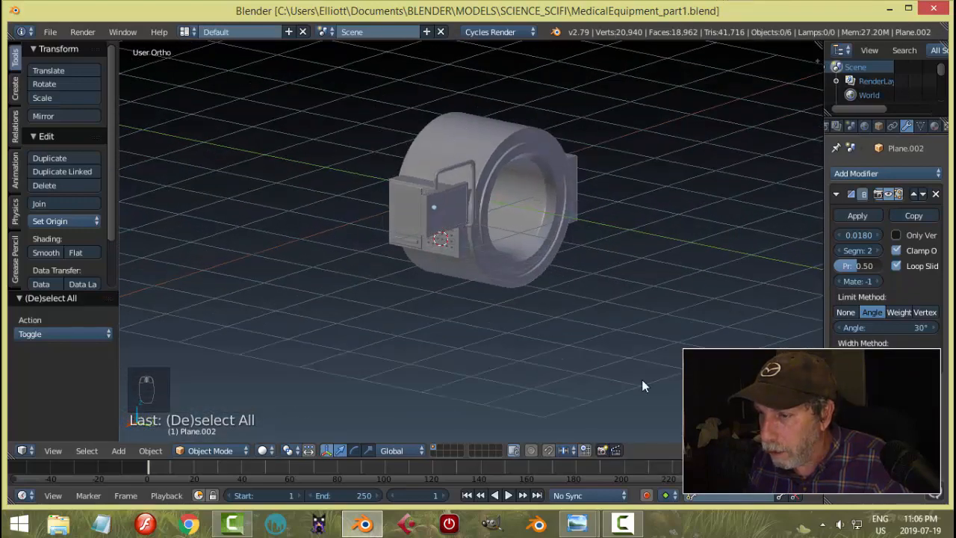
mouse_move(577, 523)
click(497, 444)
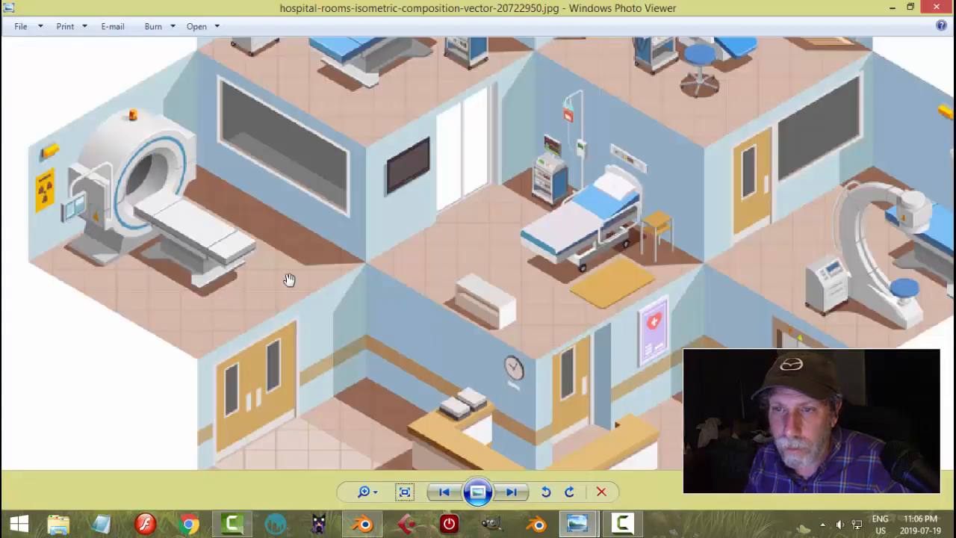
click(364, 522)
- Select the scanner ring and snap the 3D cursor to it
middle_drag(533, 292, 560, 304)
right_click(537, 291)
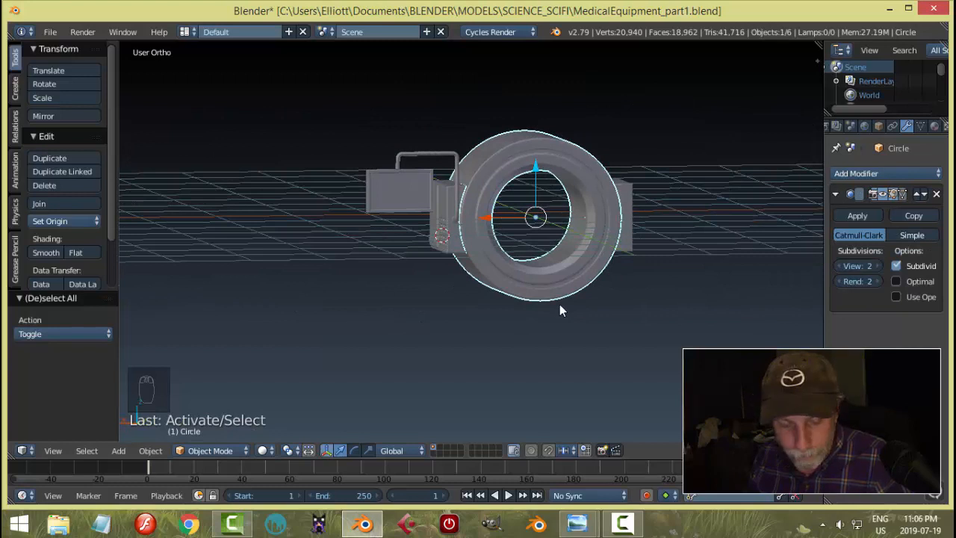
key(shift+s)
click(559, 305)
- Add a plane at the 3D cursor and lower it 1.287 along Z, below the scanner ring
key(shift+a)
mouse_move(585, 315)
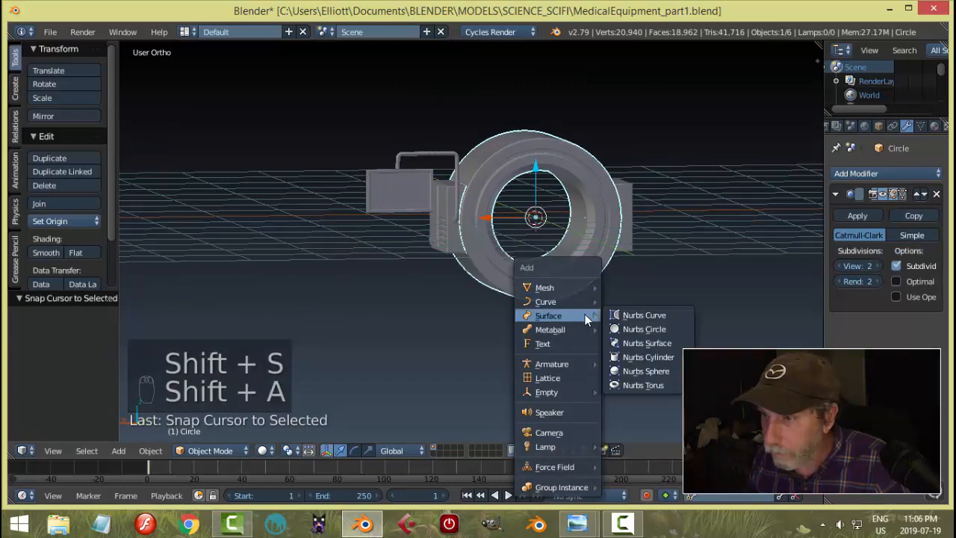
mouse_move(575, 287)
click(632, 285)
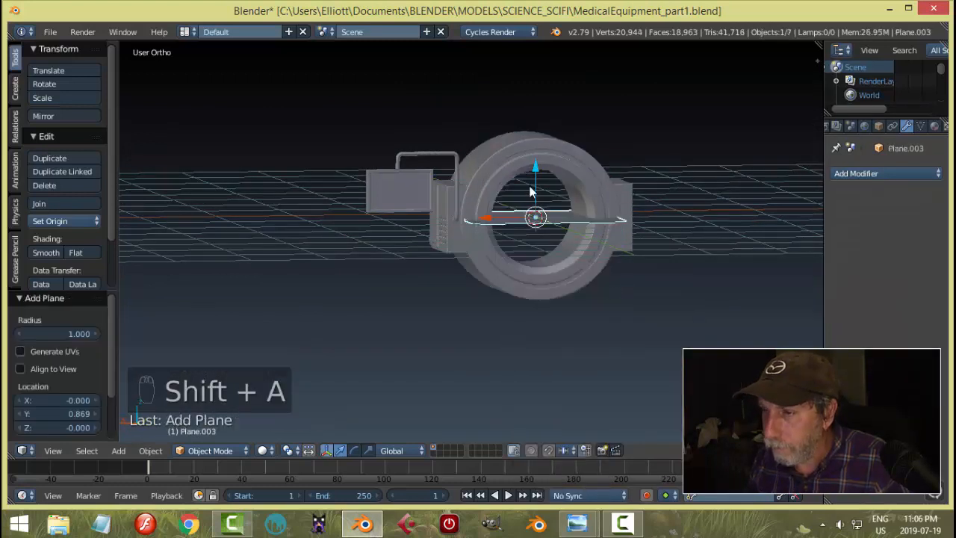
drag(535, 173, 551, 268)
middle_drag(666, 294, 644, 326)
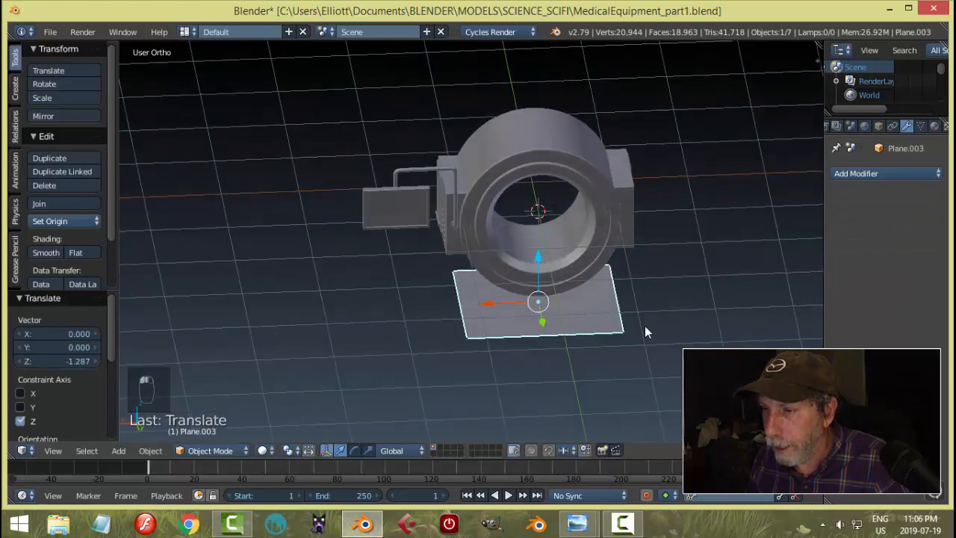
- Scale the plane's mesh to 0.680 in Edit Mode, and narrow it to 0.795 along Y
key(Tab)
click(739, 327)
key(s)
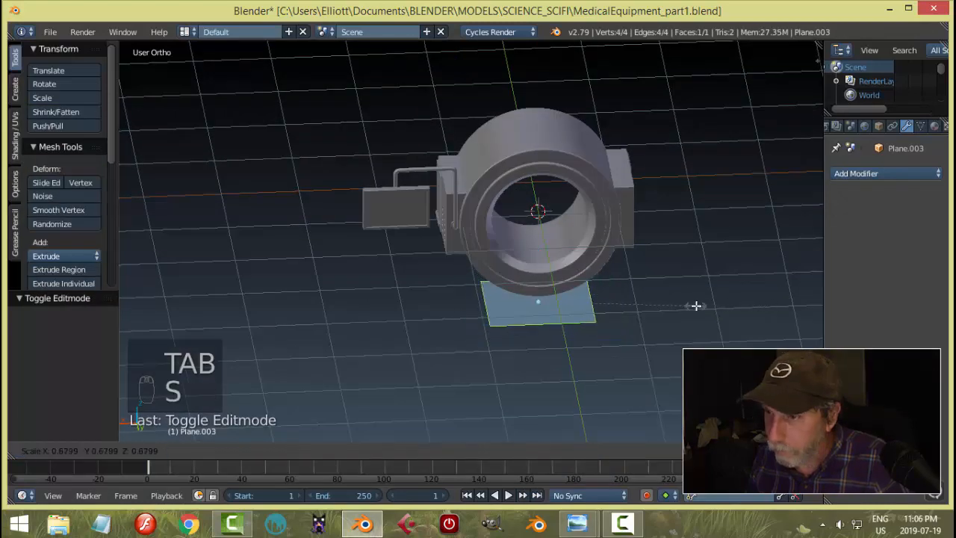
click(695, 305)
middle_drag(695, 306, 754, 288)
key(s)
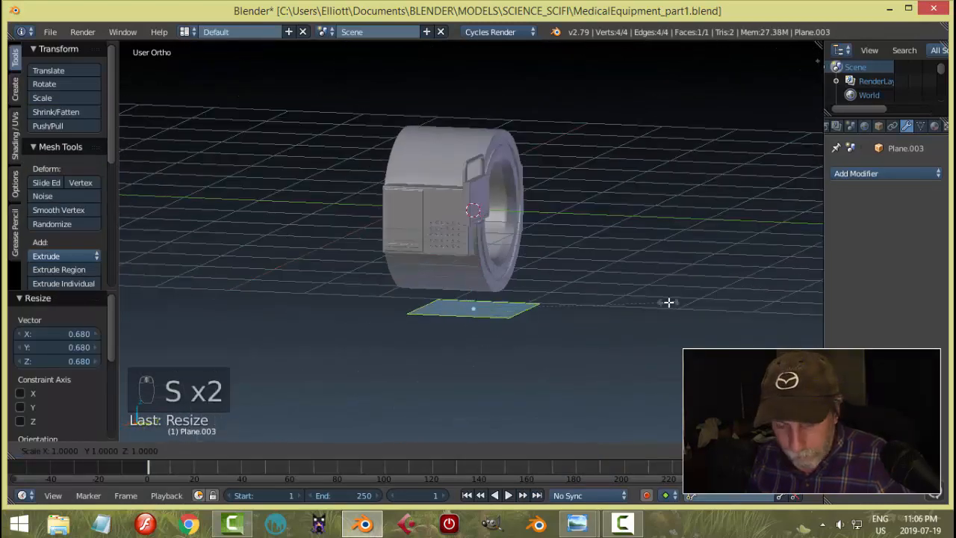
click(631, 303)
- In right side view, move the plane about -0.280 in Y and 0.231 in Z to the ring's underside, and fine-tune it 0.006 along Y
key(KP_3)
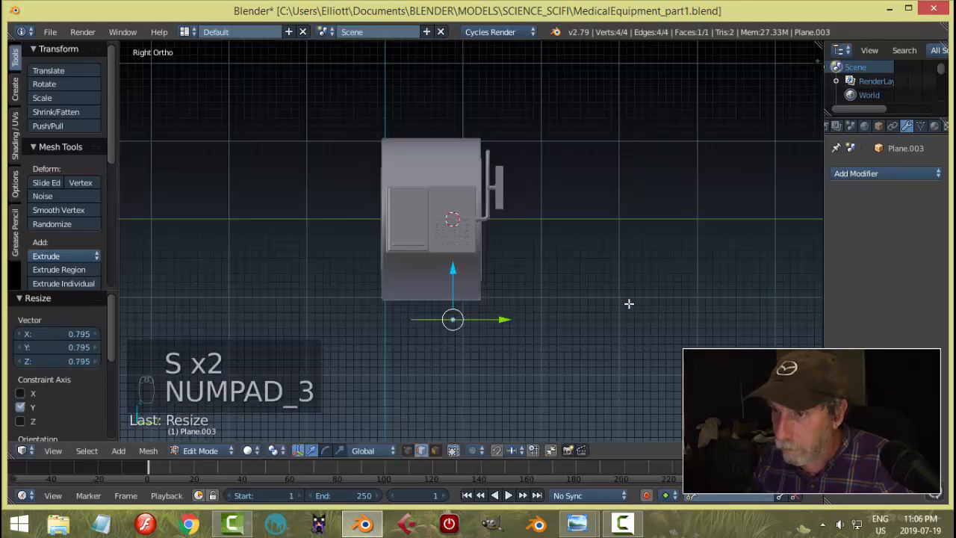
scroll(509, 349, up, 2)
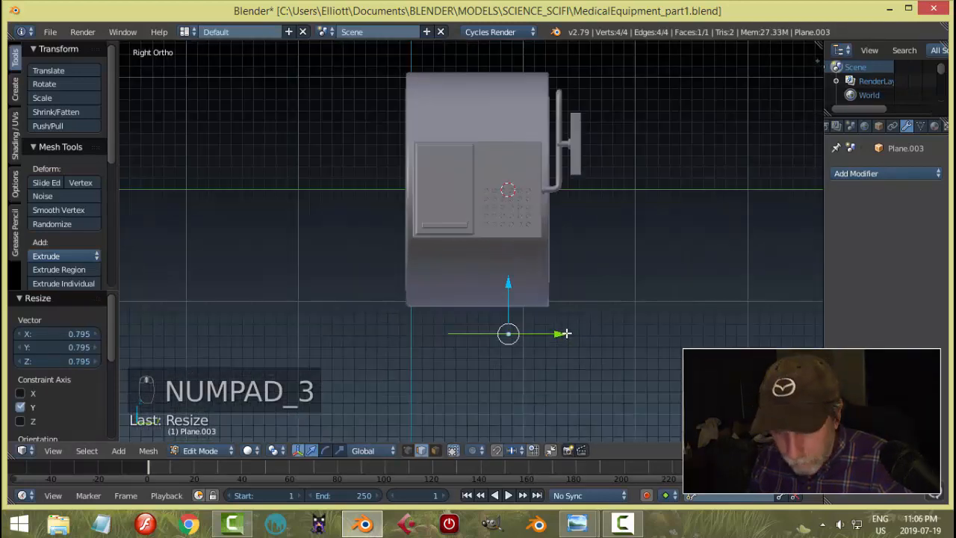
key(g)
click(536, 307)
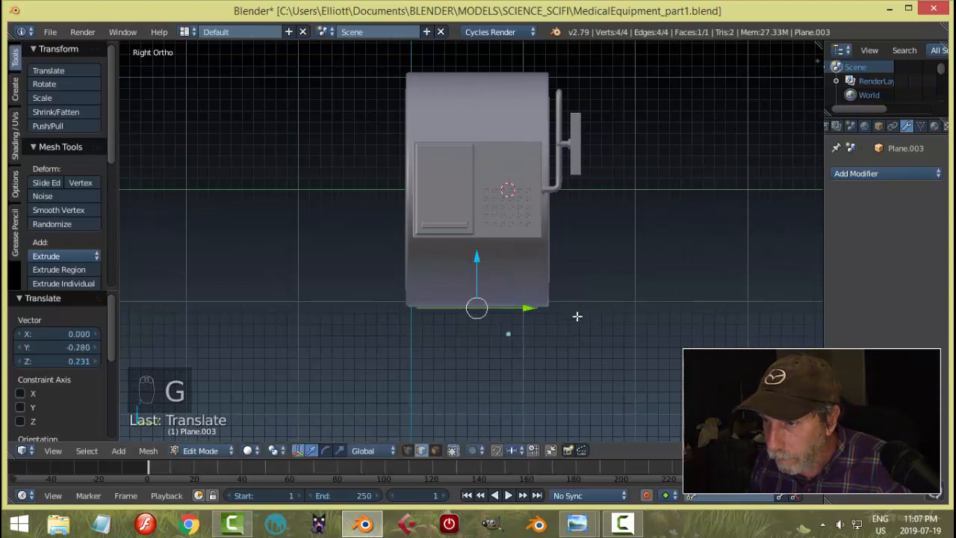
key(g)
key(y)
click(531, 308)
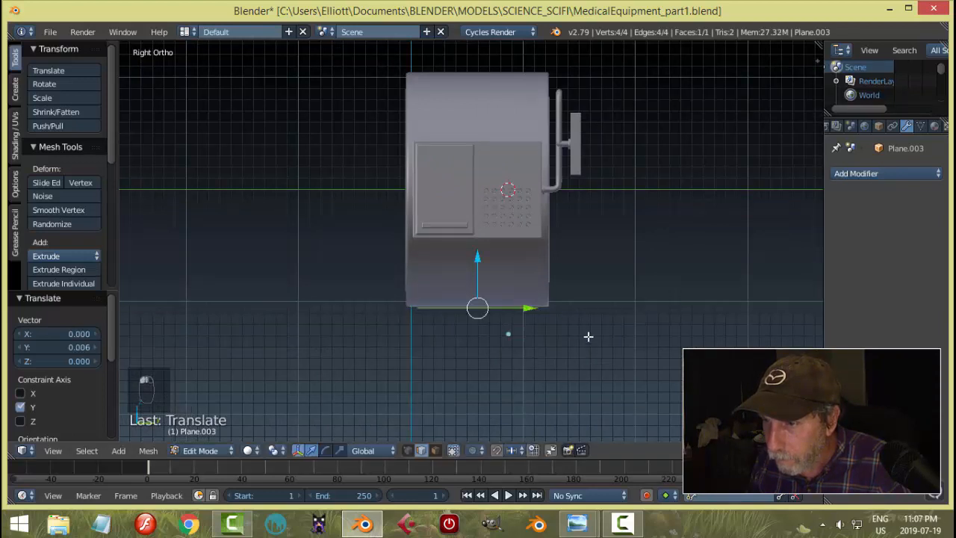
- Extrude the plane downward into a block-shaped base under the scanner ring
middle_drag(587, 335, 575, 337)
key(e)
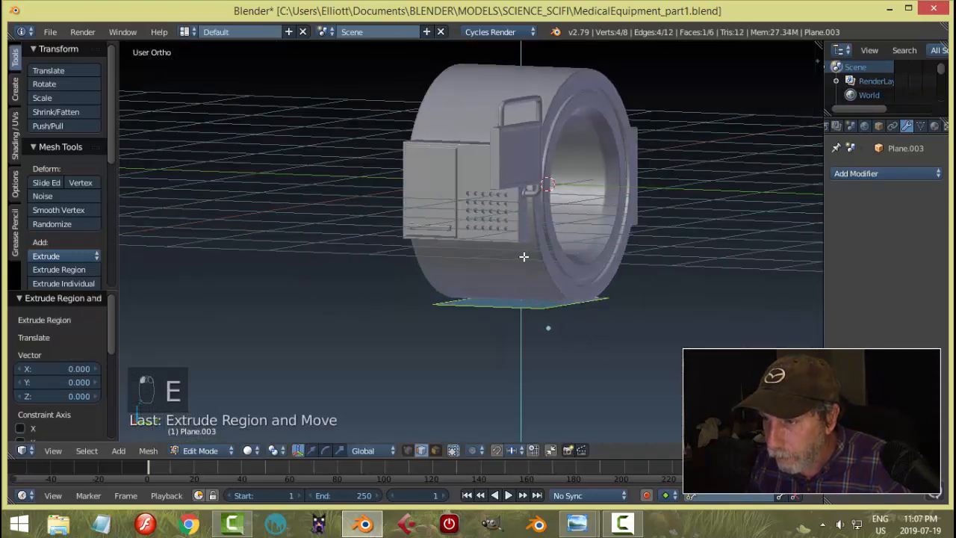
click(640, 352)
- Select the whole base block and raise it 0.344 along Z into the ring's underside
key(a)
key(a)
key(a)
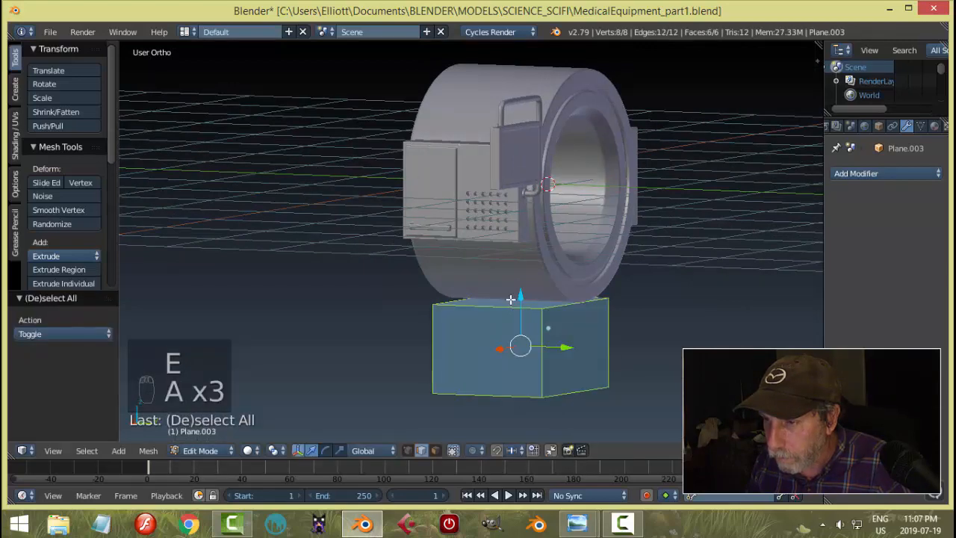
drag(519, 293, 518, 258)
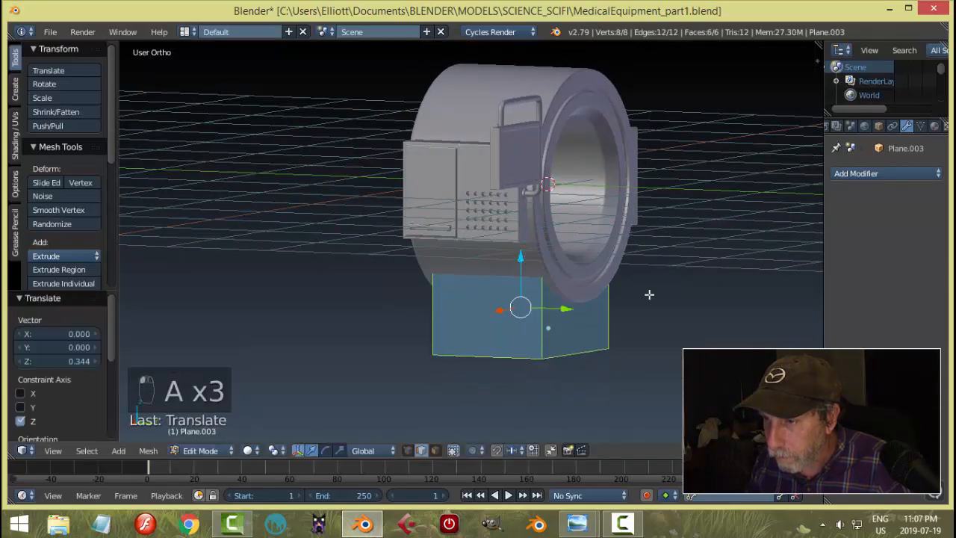
- Check the scanner's base in the reference image, and scale the whole base block to 0.942
middle_drag(681, 318, 605, 346)
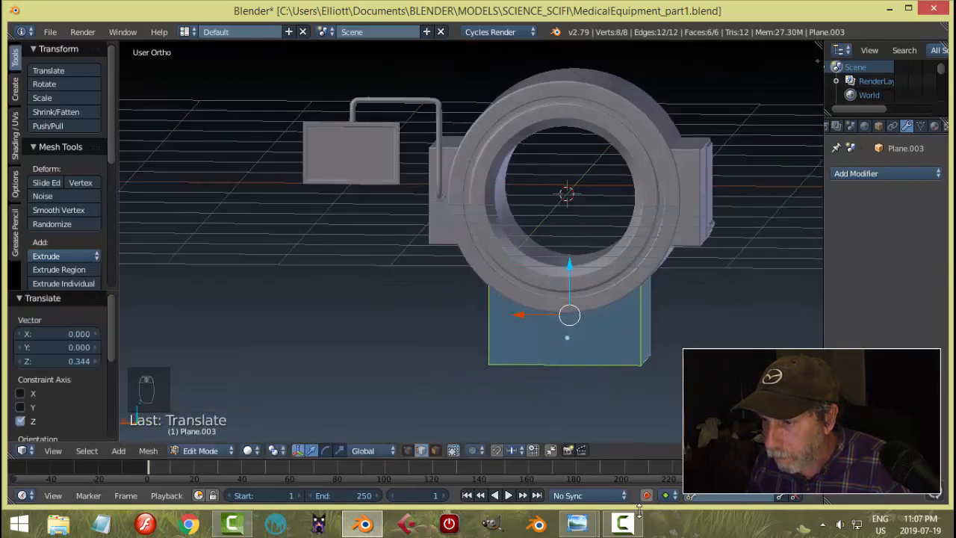
mouse_move(577, 525)
click(515, 448)
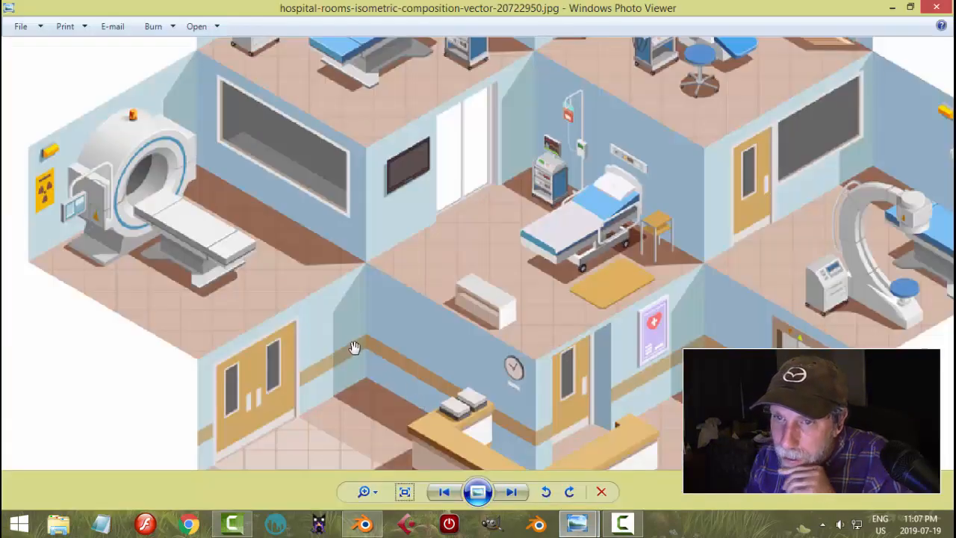
click(364, 524)
middle_drag(583, 348, 687, 351)
key(s)
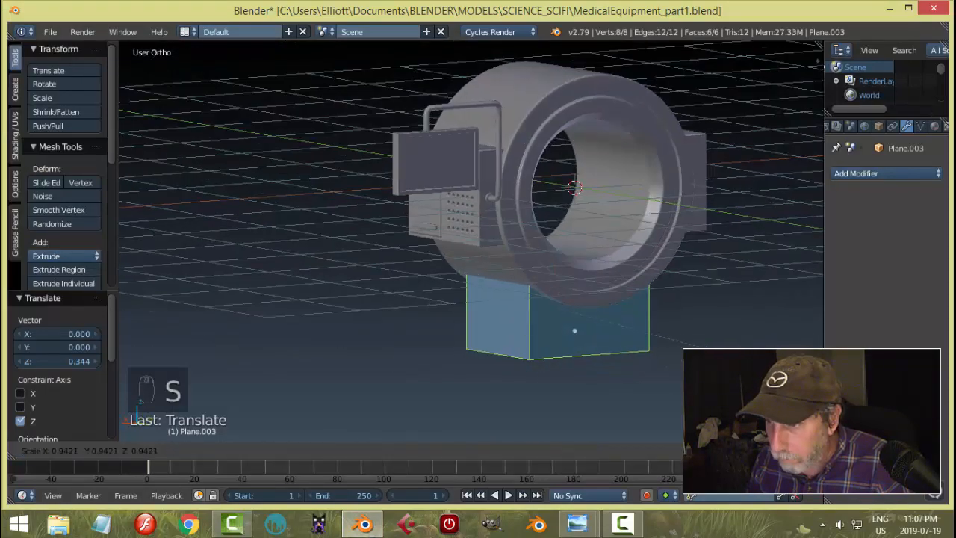
click(693, 343)
- Delete the base block's top face hidden under the ring, selecting it in wireframe and returning to solid shading
middle_drag(620, 309, 607, 320)
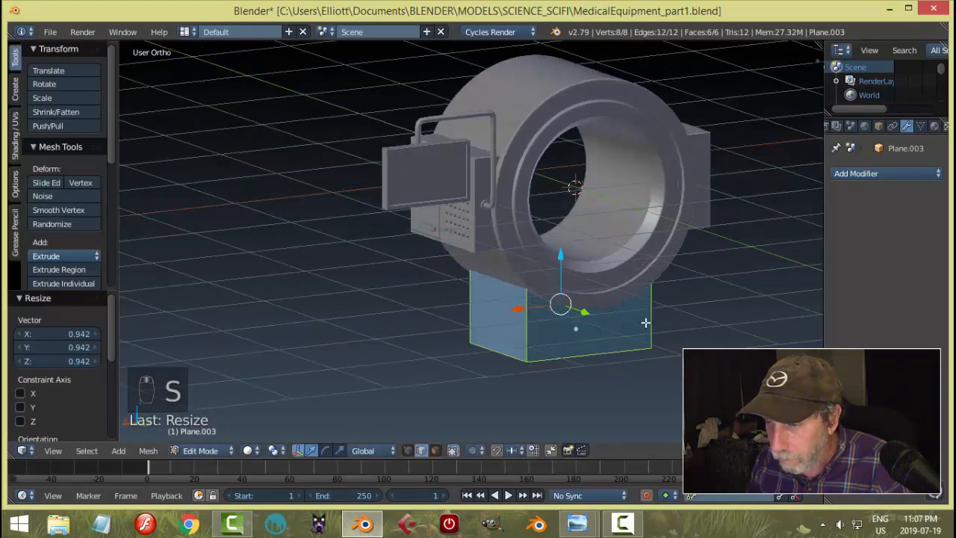
key(z)
click(736, 328)
key(ctrl+Tab)
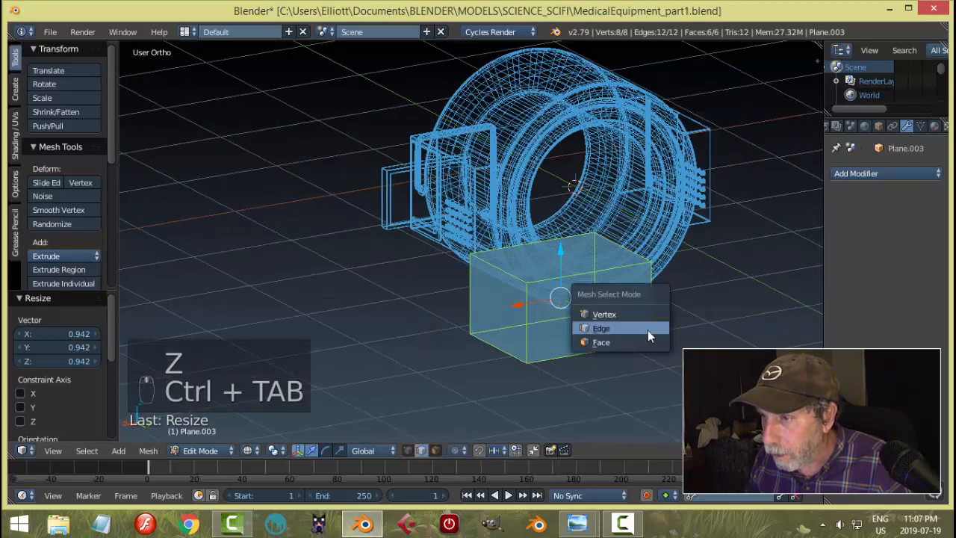
click(590, 341)
right_click(561, 257)
key(x)
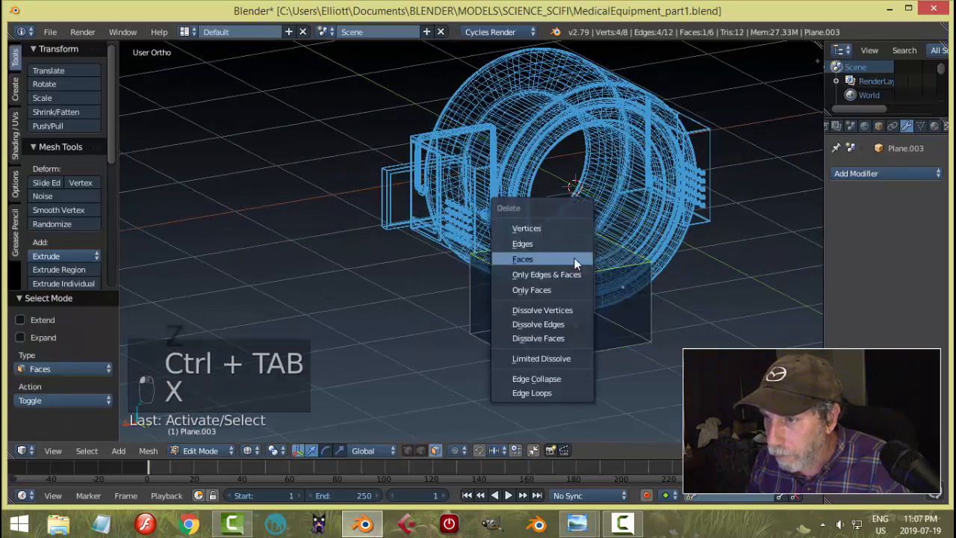
click(551, 256)
key(z)
click(635, 375)
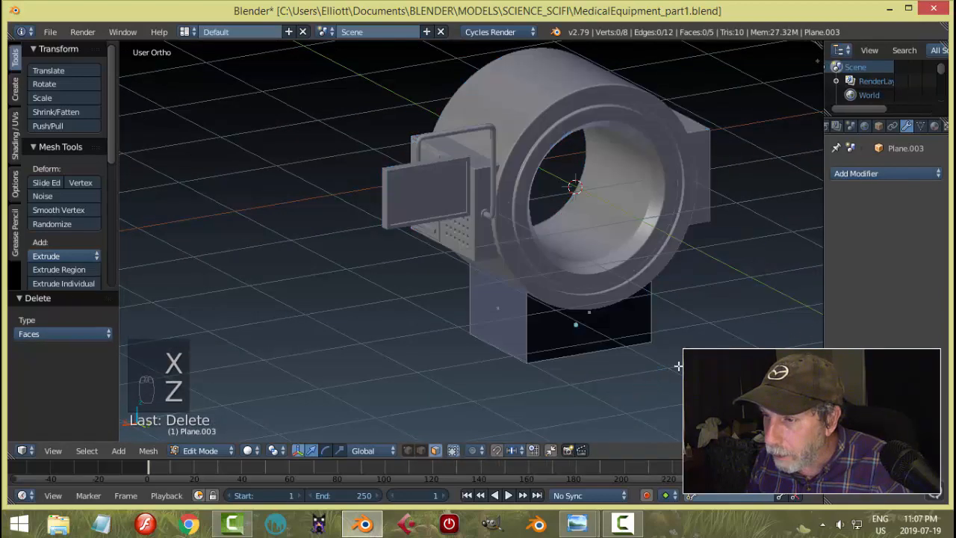
- Select the whole base block and recalculate its normals to make them consistent
middle_drag(675, 365, 673, 313)
key(a)
key(ctrl+n)
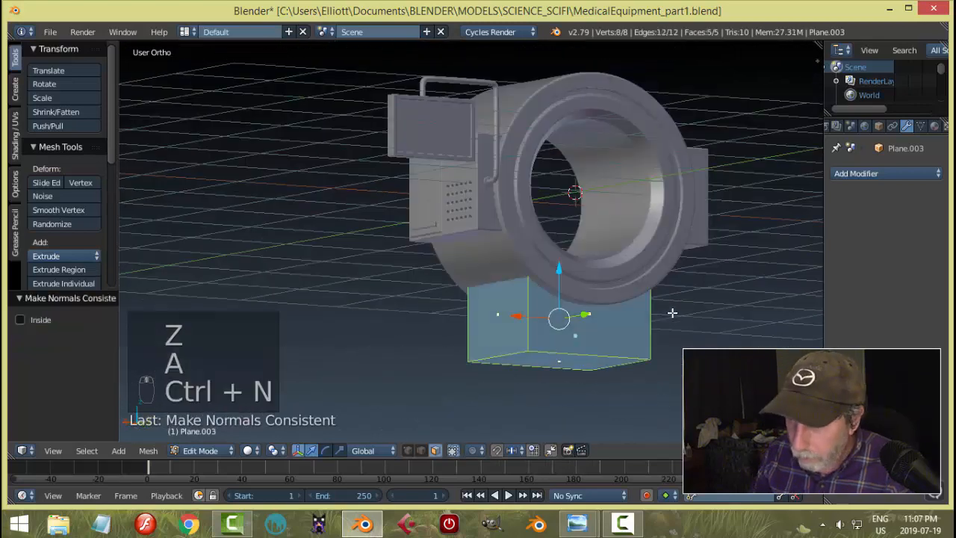
key(a)
- Lower the base block's bottom face by 0.525 along Z
right_click(604, 363)
middle_drag(717, 286, 568, 295)
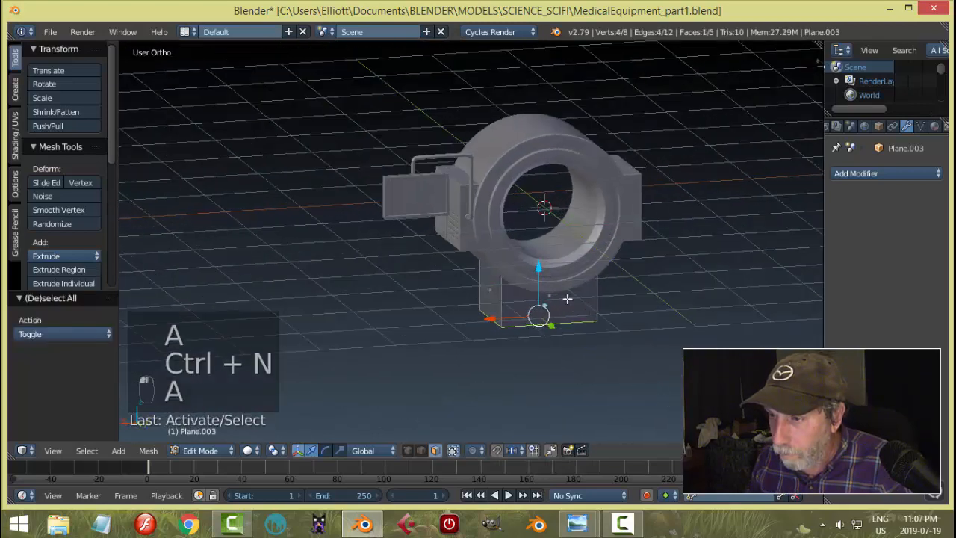
key(e)
middle_drag(678, 314, 689, 296)
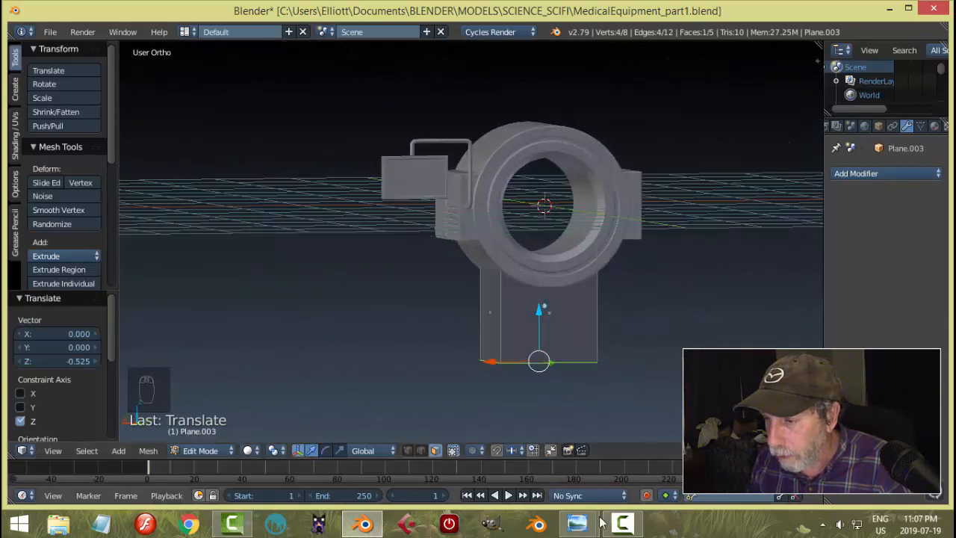
- Compare the base with the reference image, and widen the whole block to about 1.089 along Y
mouse_move(590, 523)
click(531, 469)
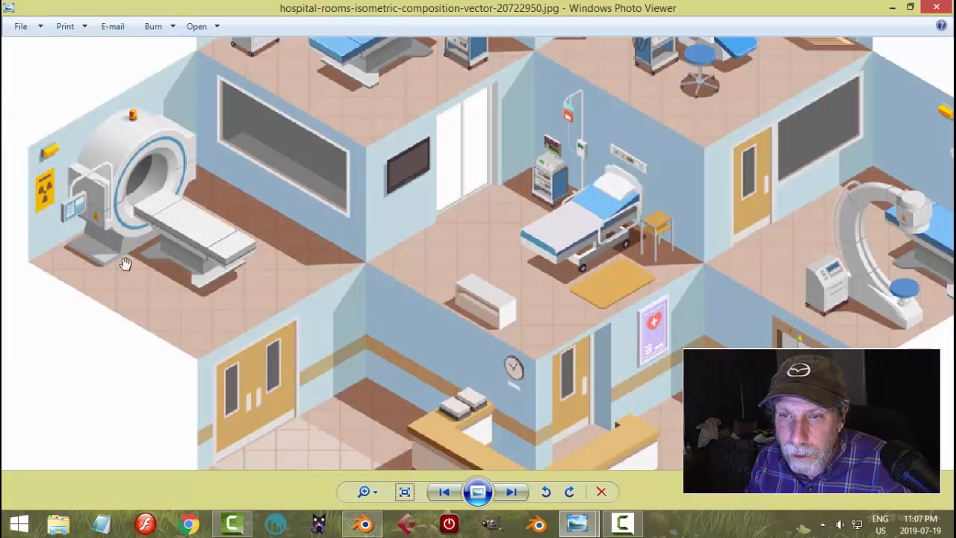
click(366, 526)
middle_drag(570, 348, 614, 348)
key(a)
key(a)
key(a)
key(s)
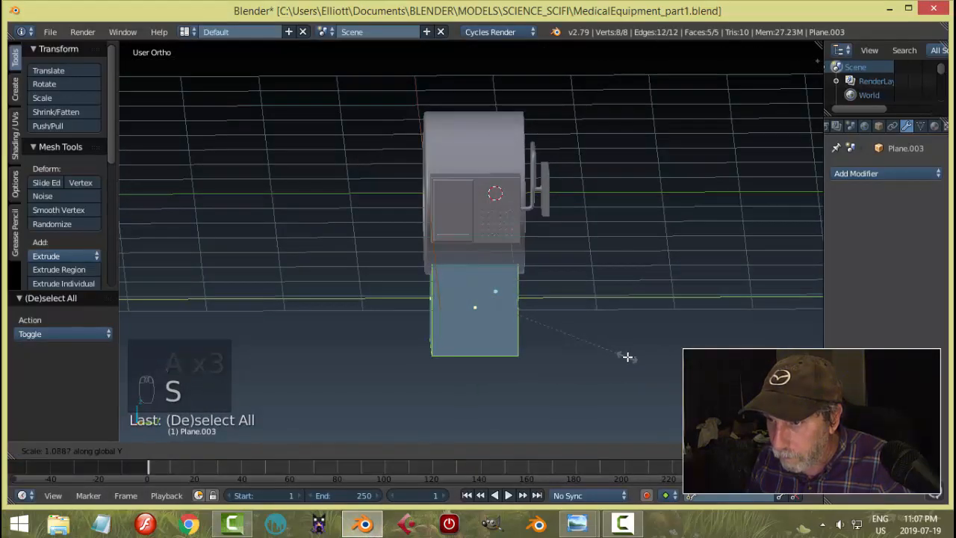
click(628, 357)
- Widen the base's bottom face along X so the sides flare outward, and return to Object Mode
middle_drag(615, 335, 563, 356)
key(a)
right_click(548, 360)
key(s)
middle_click(611, 371)
click(635, 375)
key(a)
key(Tab)
click(489, 314)
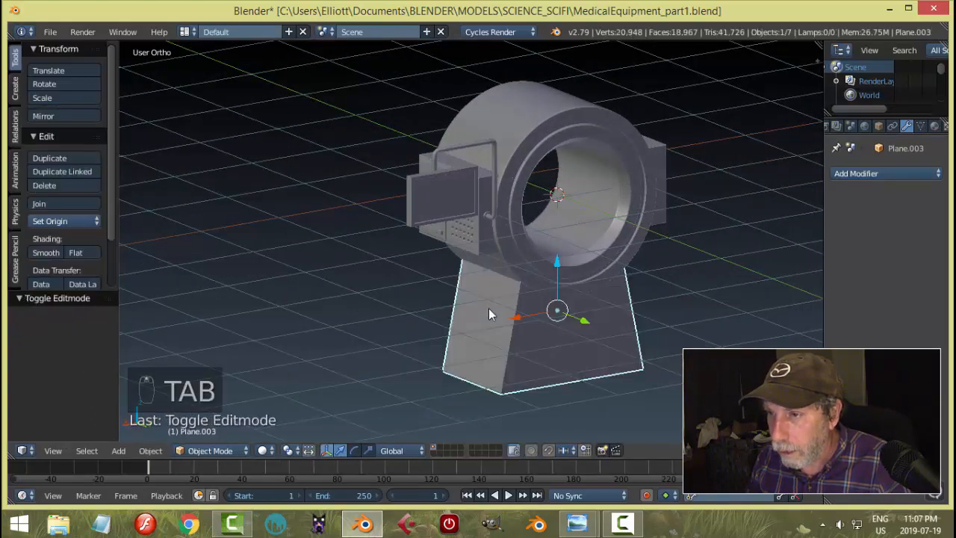
- Copy the monitor panel's bevel modifier to the base with Make Links
middle_drag(505, 309, 576, 323)
scroll(576, 323, up, 2)
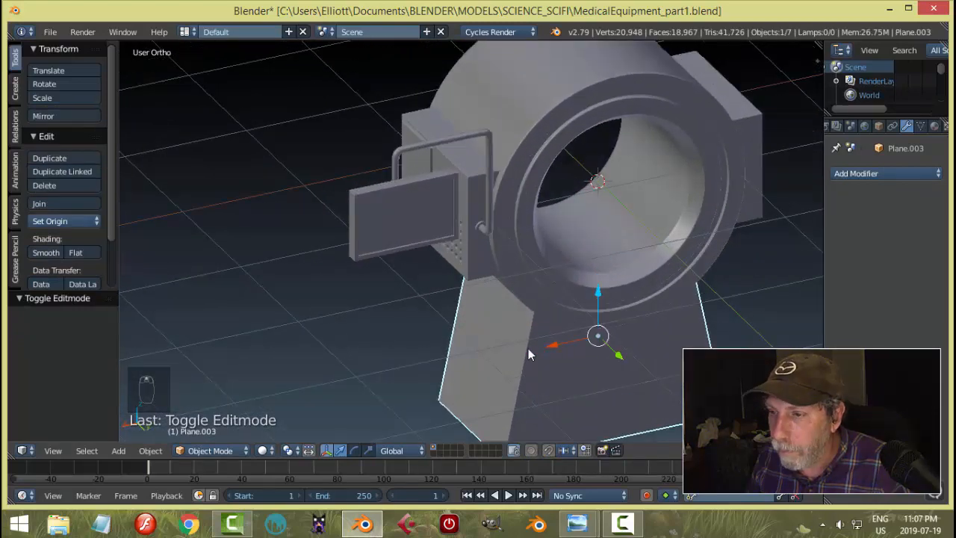
right_click(373, 197)
key(ctrl+l)
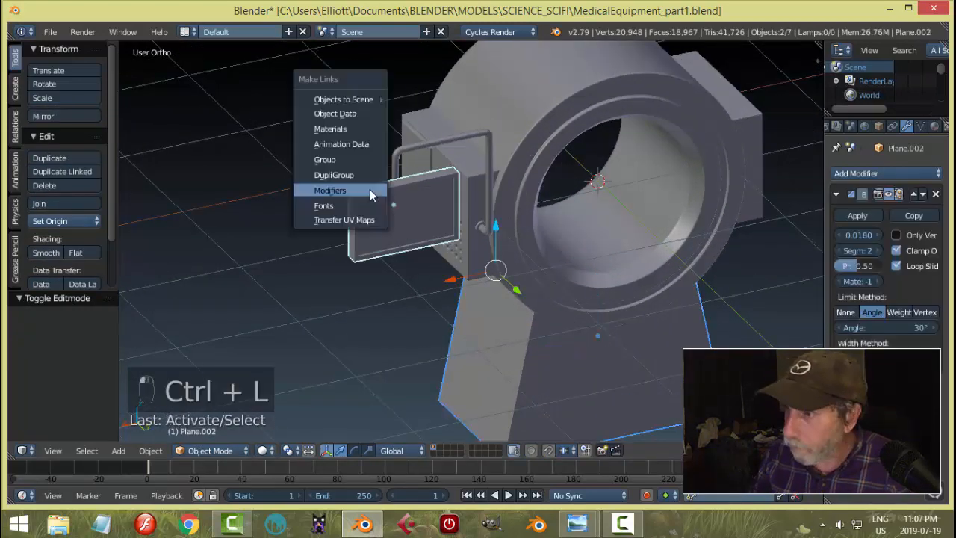
click(370, 189)
key(a)
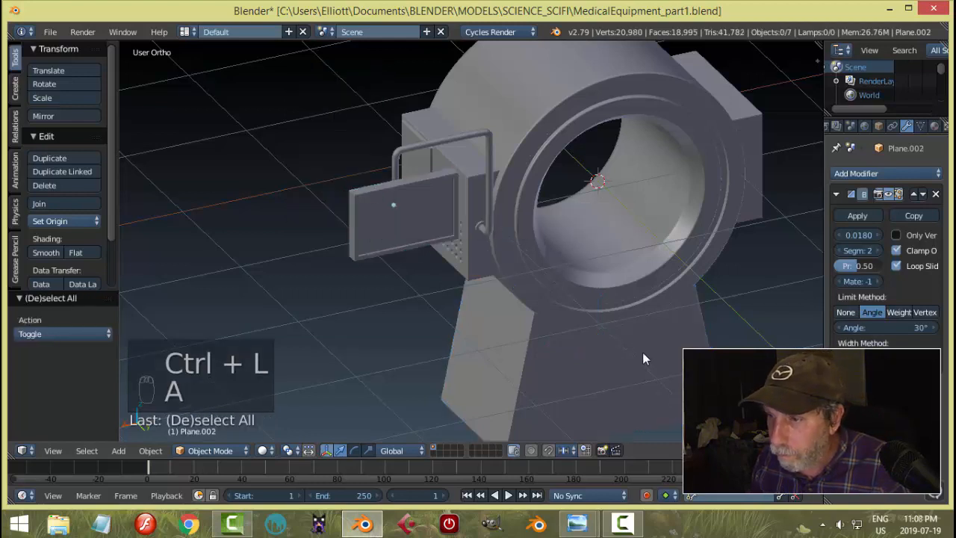
- Set the base's bevel width to 0.0310 and inspect its edges from below
right_click(642, 351)
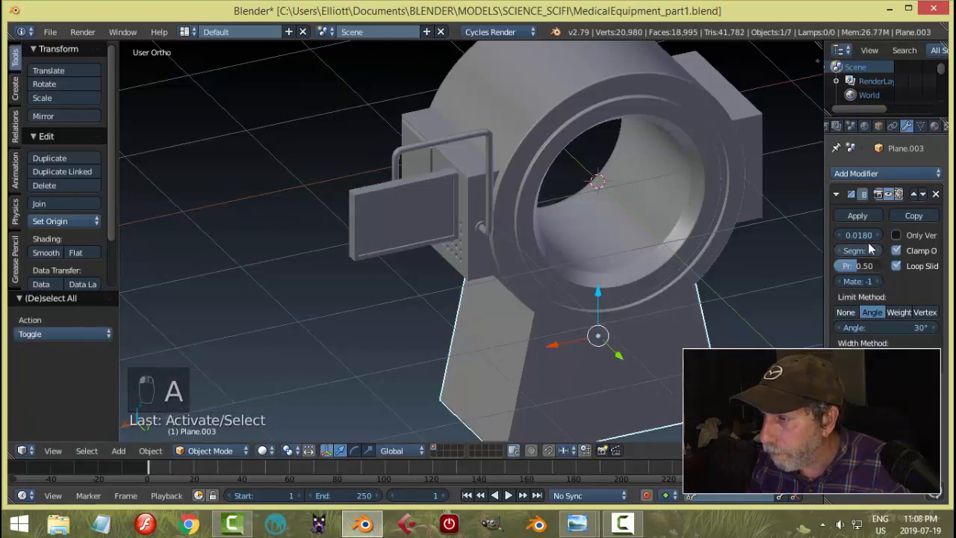
drag(865, 237, 882, 238)
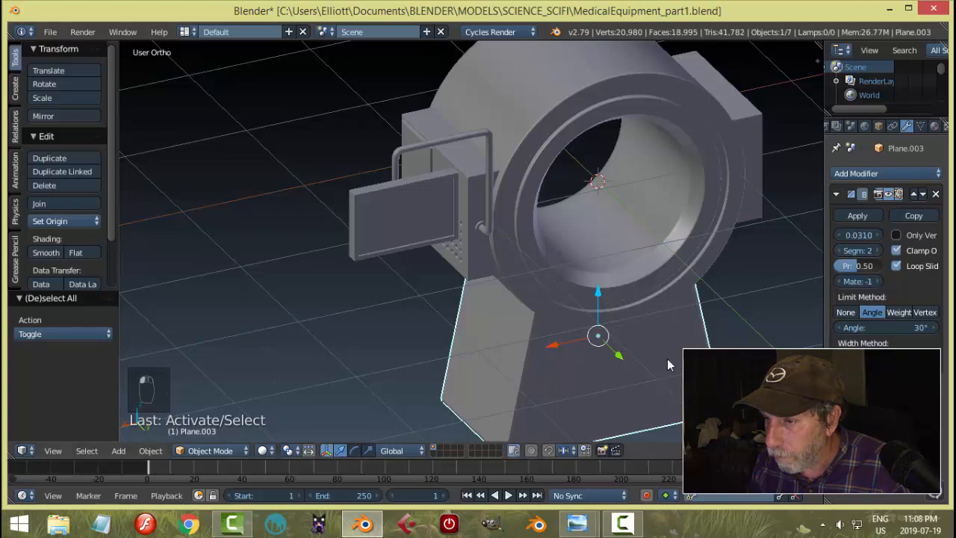
middle_drag(668, 365, 564, 355)
key(a)
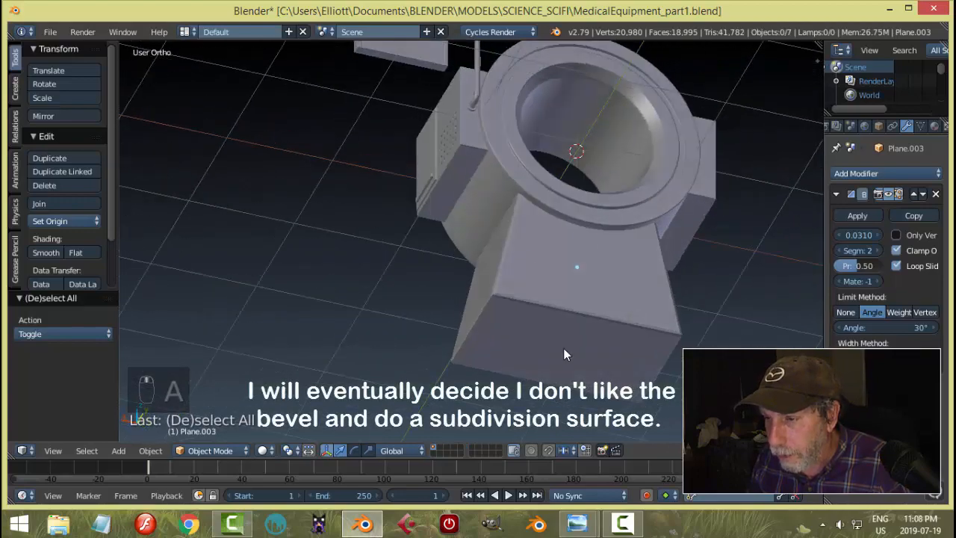
- In Edit Mode, examine the base's underside and compare its foot shape with the scanner in the reference image
right_click(563, 356)
key(Tab)
right_click(632, 350)
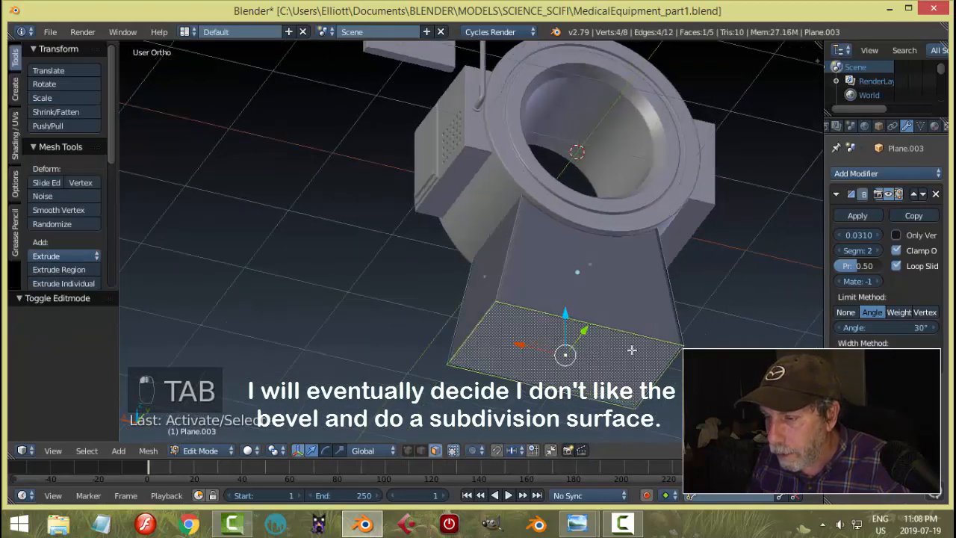
middle_drag(632, 350, 591, 367)
mouse_move(577, 523)
click(523, 485)
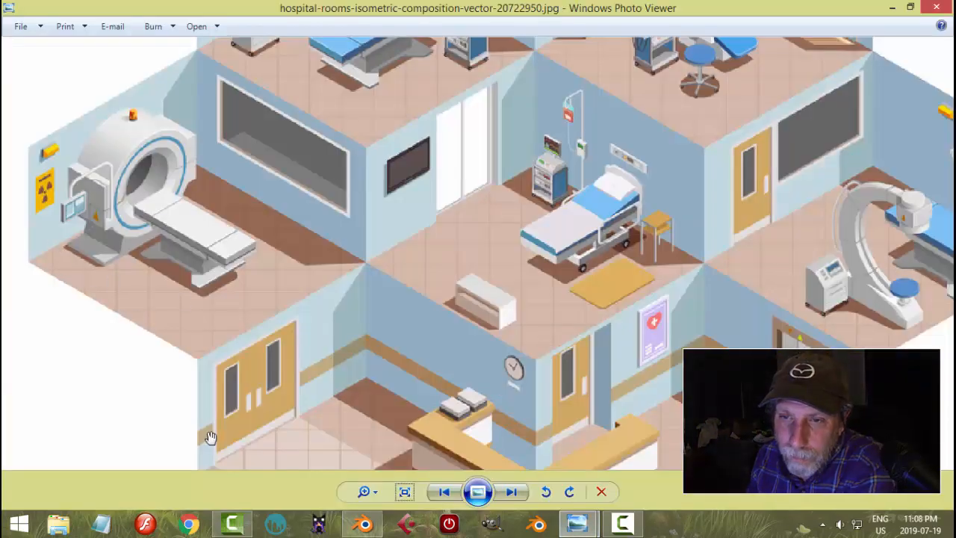
click(361, 523)
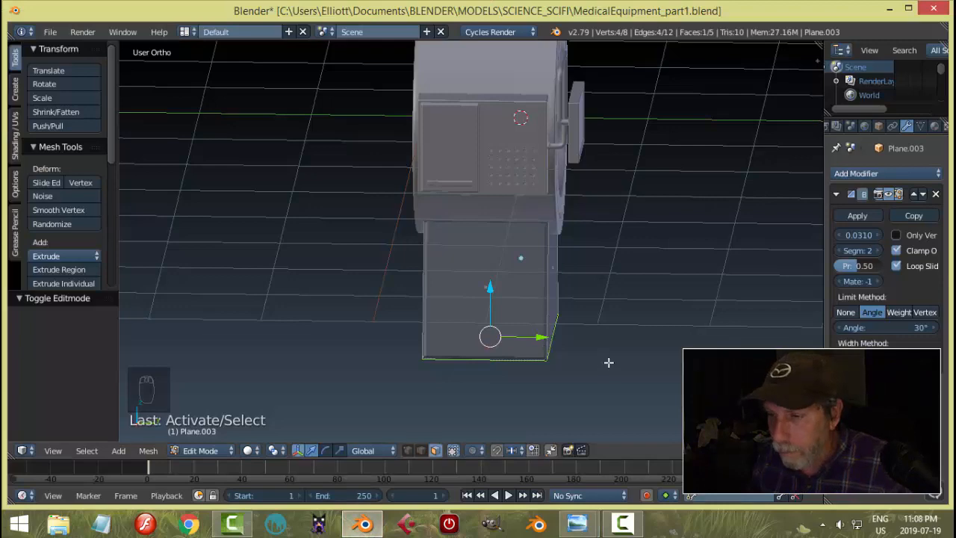
key(a)
- Cut an edge loop around the base near its bottom, with an edge slide of about -0.79
middle_drag(625, 352, 507, 375)
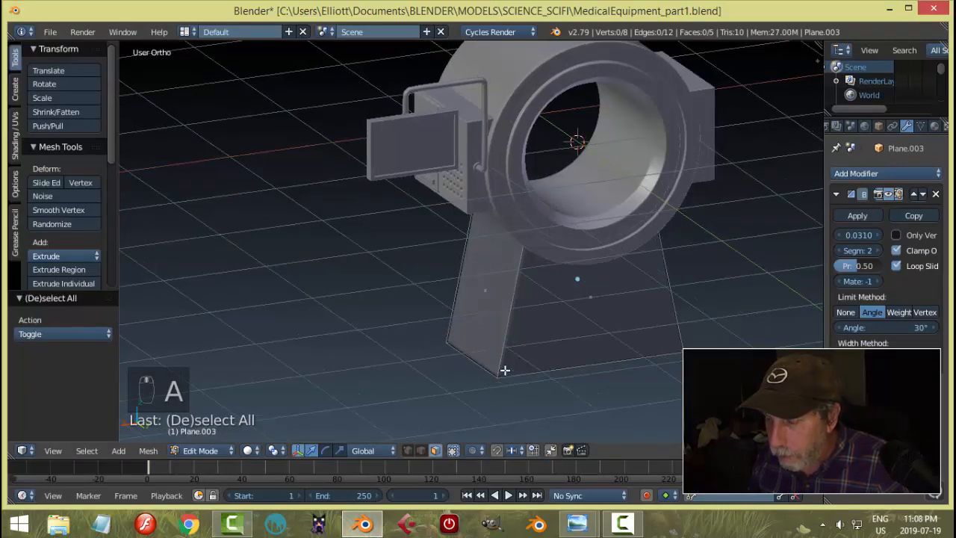
key(ctrl+r)
click(503, 377)
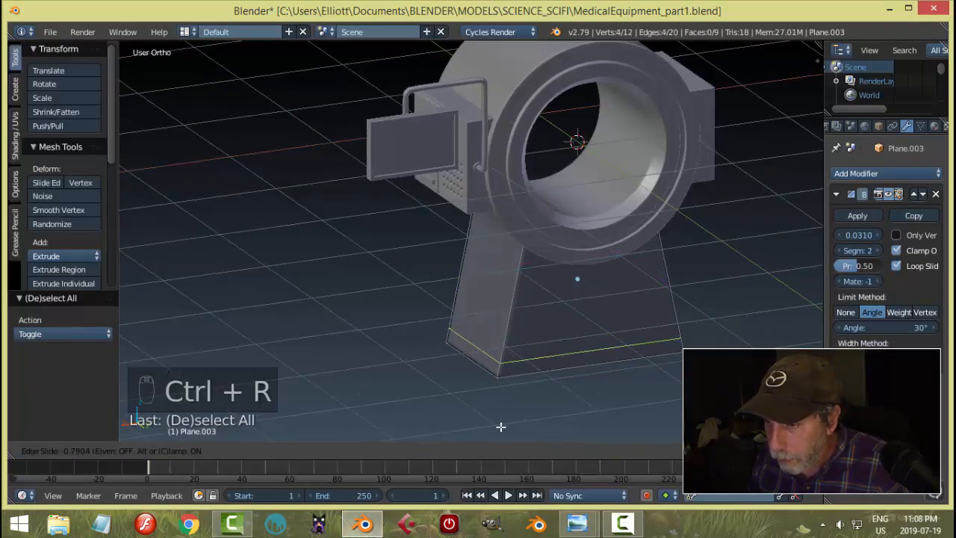
click(498, 425)
key(a)
- Extrude the two lower side faces of the base into feet, scaling them apart 2.133 along X
key(ctrl+Tab)
click(490, 410)
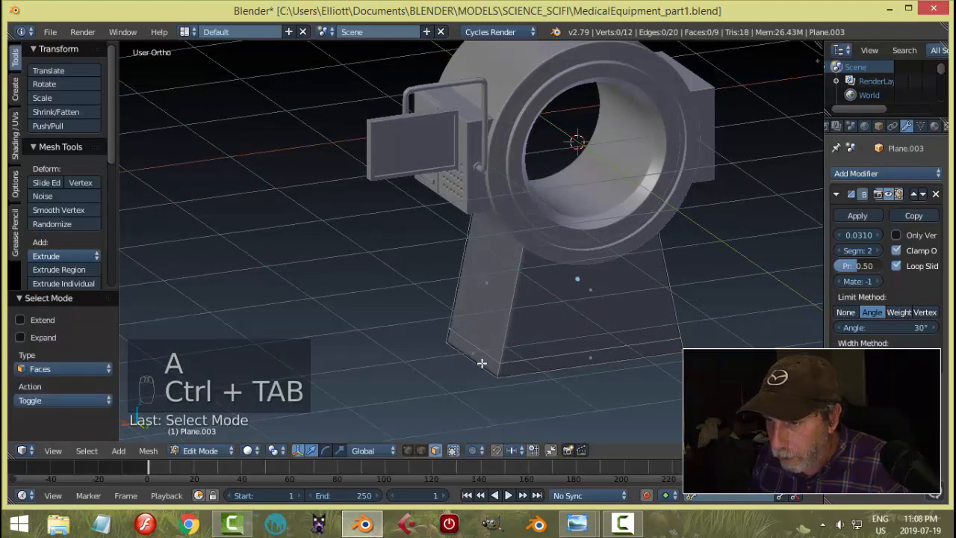
right_click(478, 336)
middle_drag(478, 336, 656, 385)
middle_drag(592, 393, 516, 384)
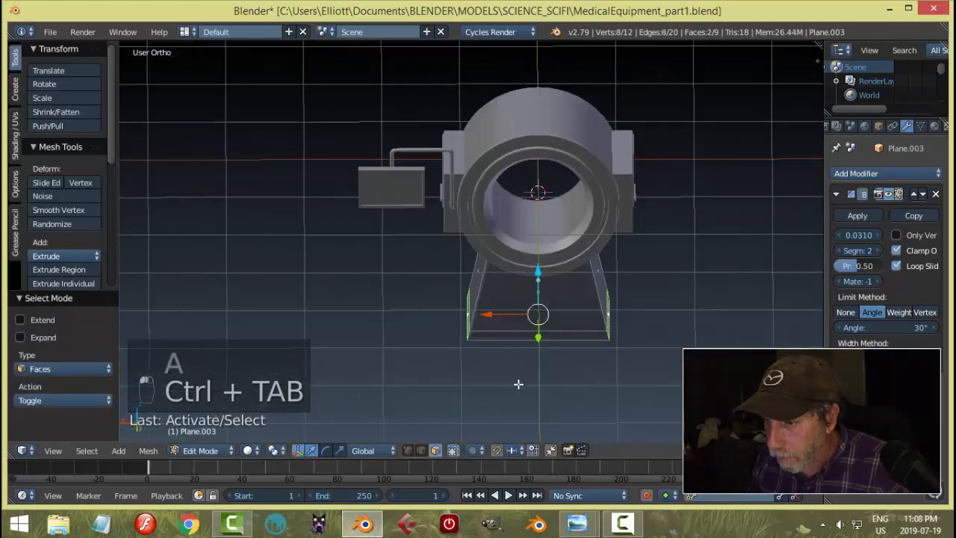
key(e)
right_click(558, 375)
key(s)
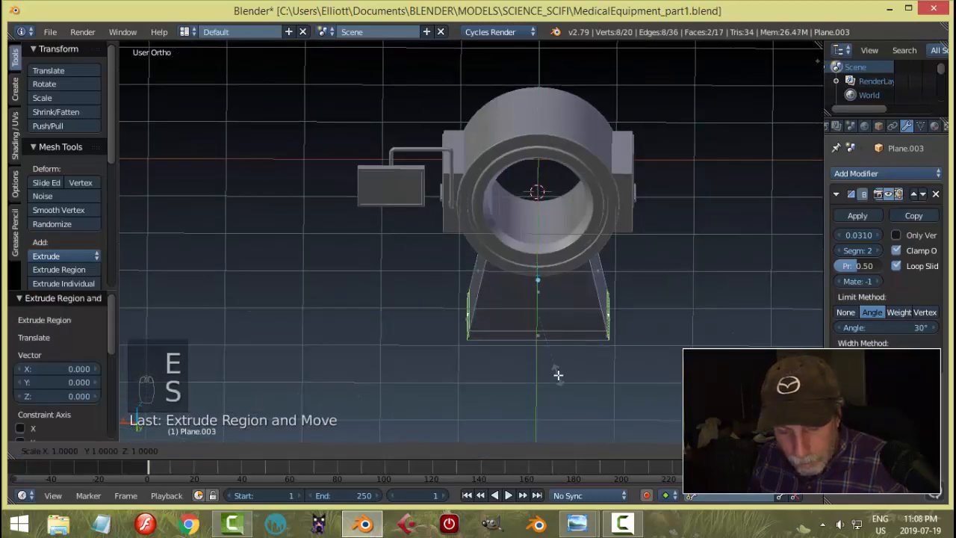
click(658, 378)
- Check the feet against the reference image, and flatten the end face opposite the monitor by scaling it to 0 along X
middle_drag(658, 379, 605, 345)
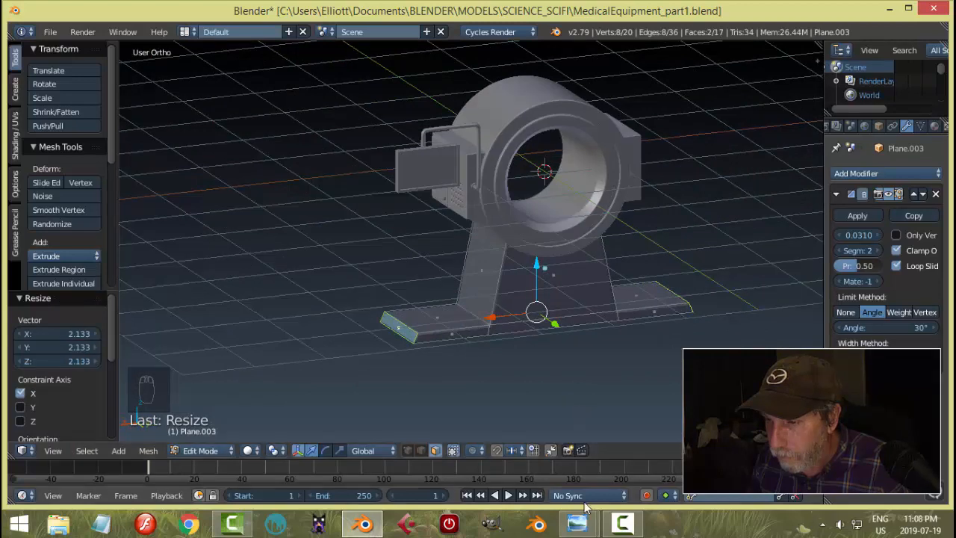
mouse_move(585, 525)
click(513, 485)
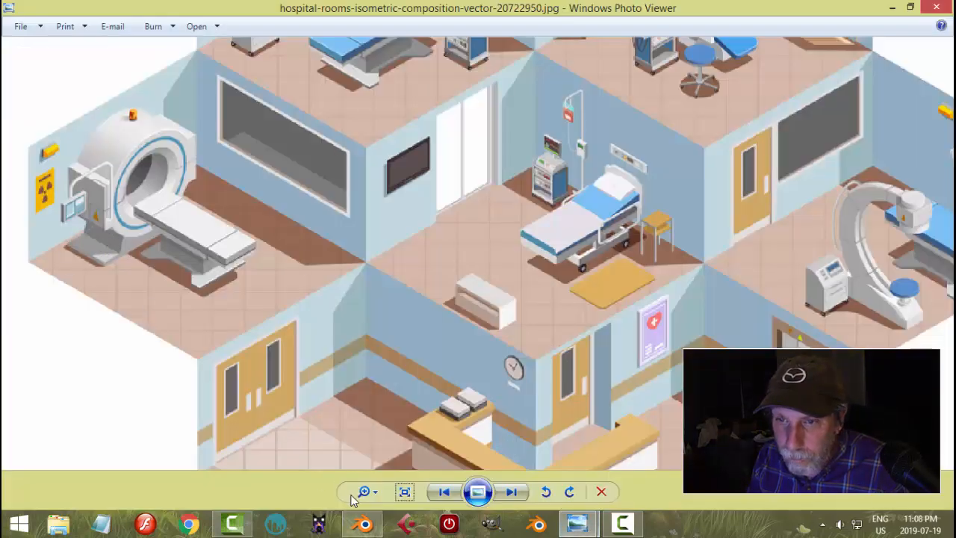
click(364, 523)
middle_drag(576, 354, 533, 328)
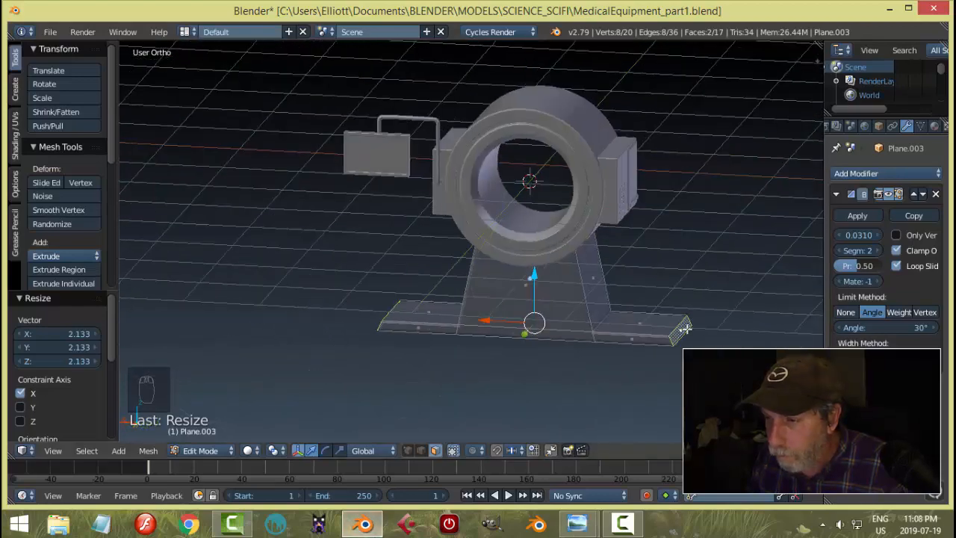
key(a)
shift+middle_drag(667, 355, 605, 356)
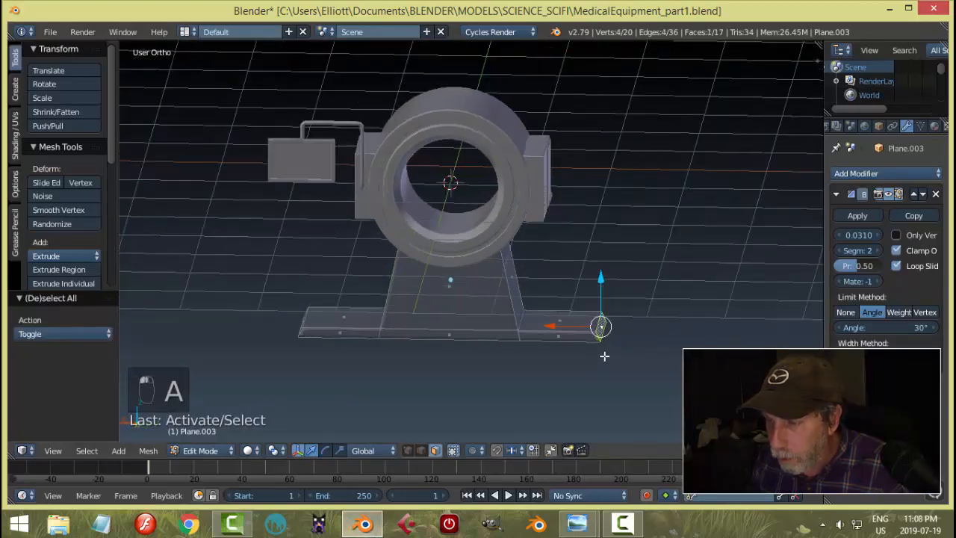
scroll(615, 355, up, 2)
shift+middle_drag(679, 394, 469, 235)
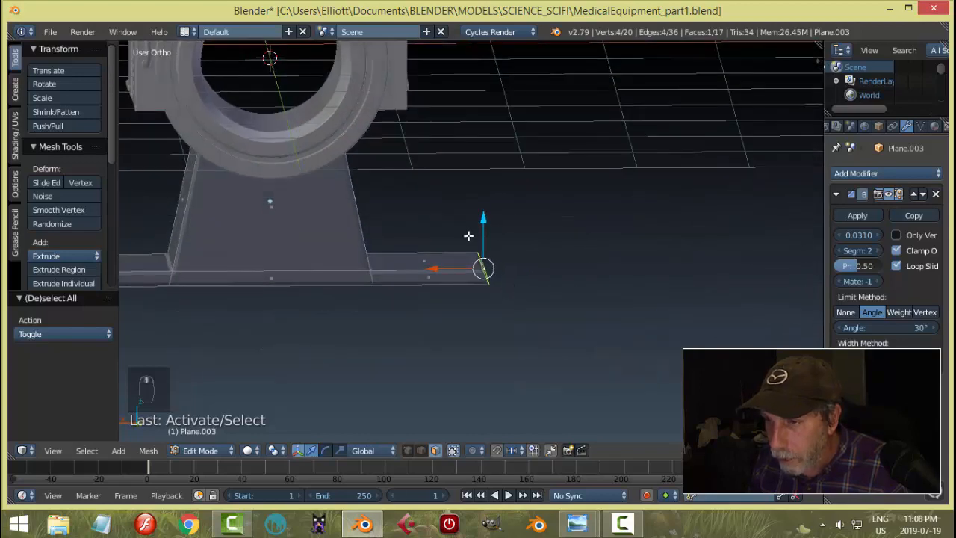
key(s)
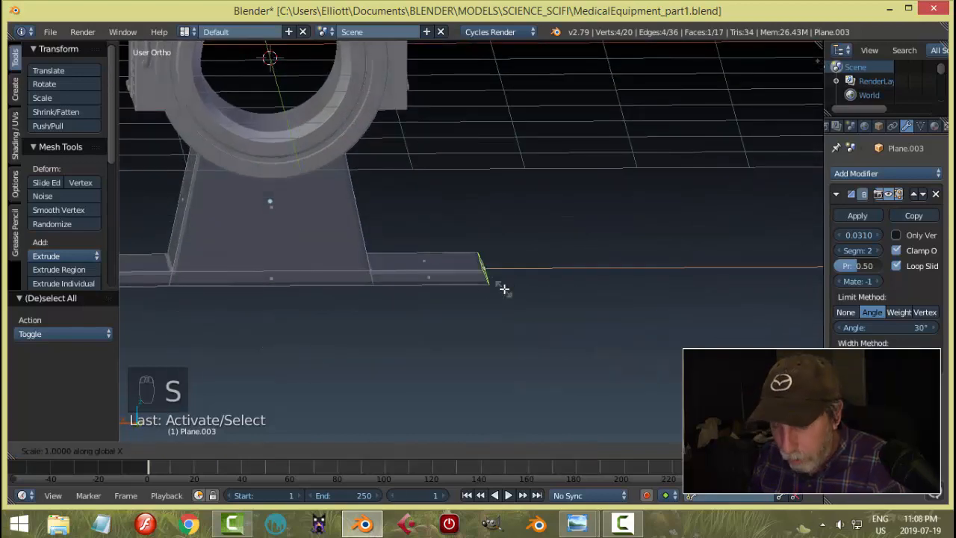
key(0)
key(Return)
key(a)
- Flatten the end face of the foot on the monitor side by scaling it to 0 along X, and return to Object Mode
scroll(466, 305, down, 2)
middle_drag(466, 304, 261, 297)
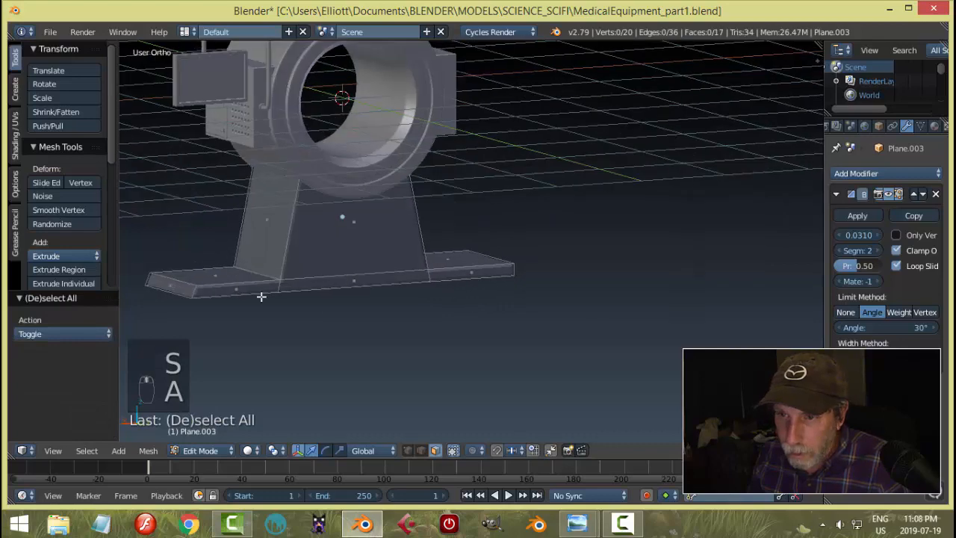
key(s)
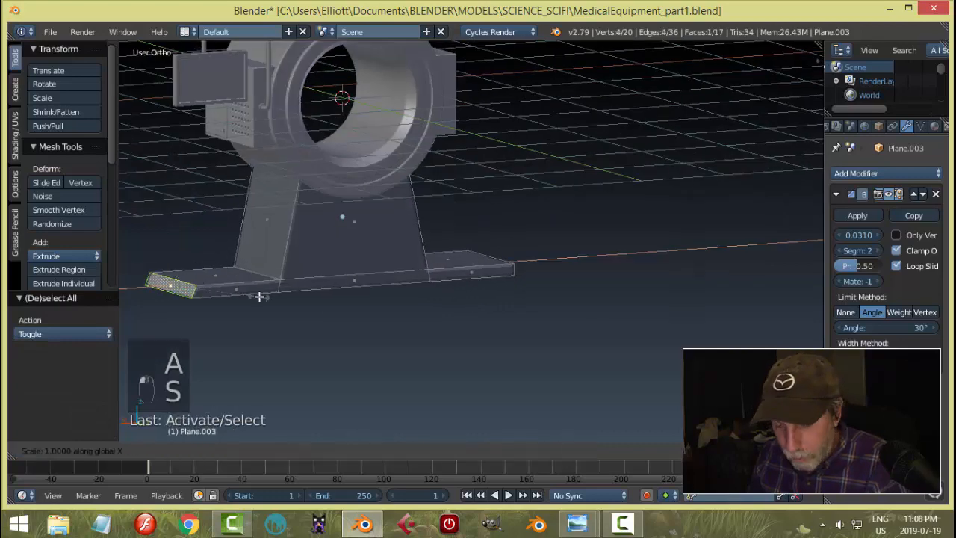
key(0)
key(Return)
key(a)
key(Tab)
click(311, 315)
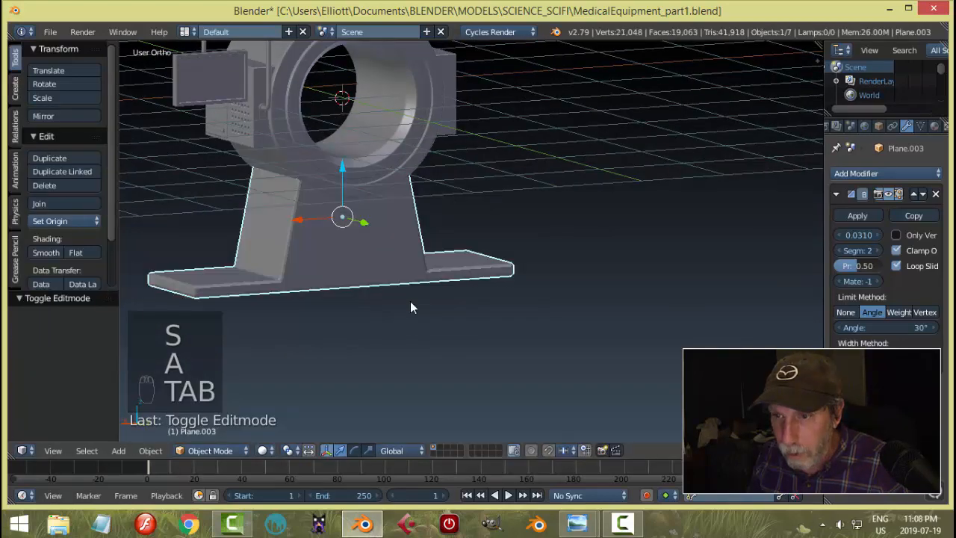
- Compare the length and shape of the extended feet with the scanner's base in the hospital-rooms reference image
key(a)
scroll(464, 284, down, 2)
middle_drag(464, 283, 457, 312)
scroll(463, 281, up, 2)
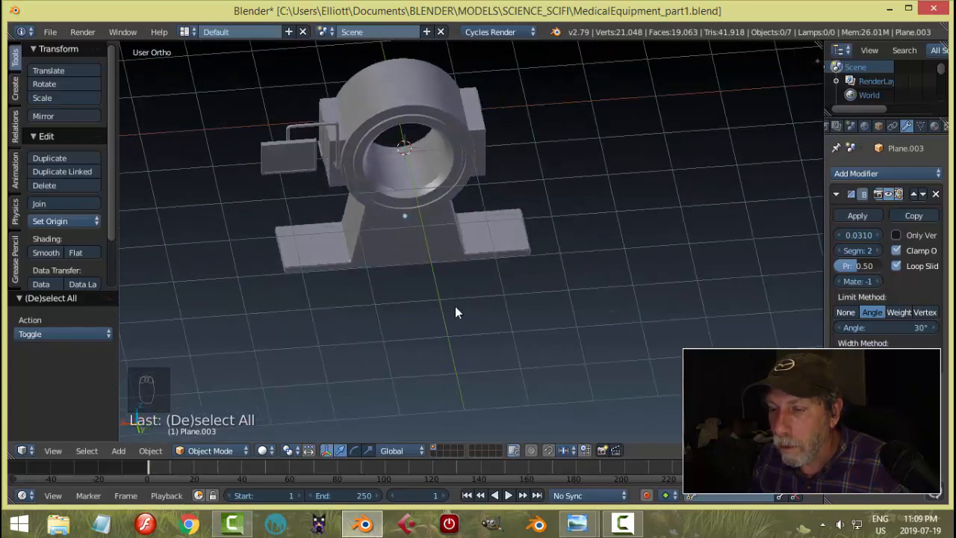
mouse_move(577, 523)
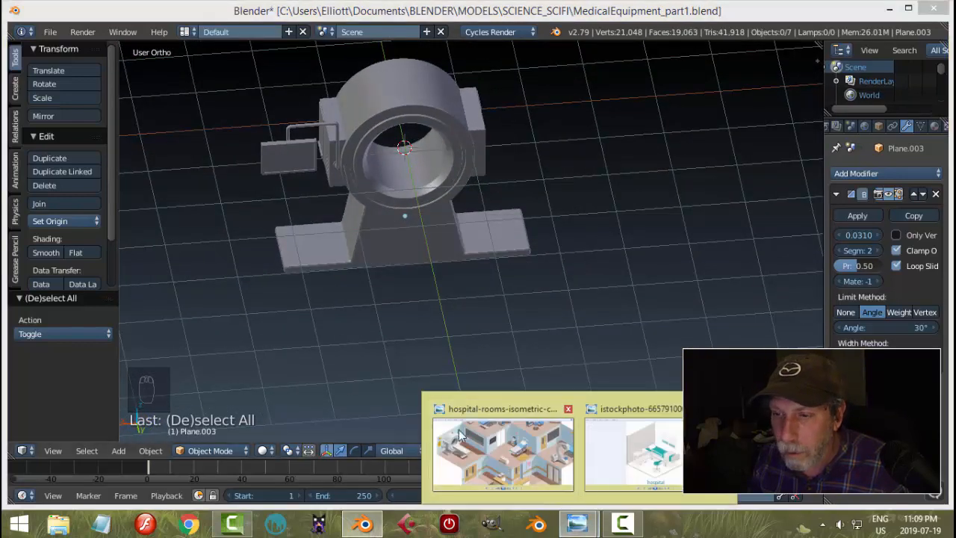
click(493, 455)
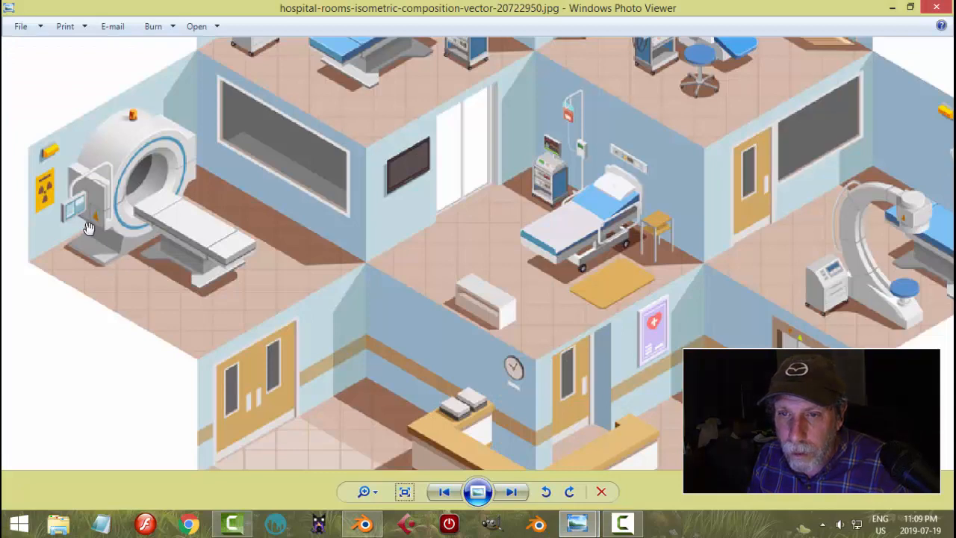
click(351, 525)
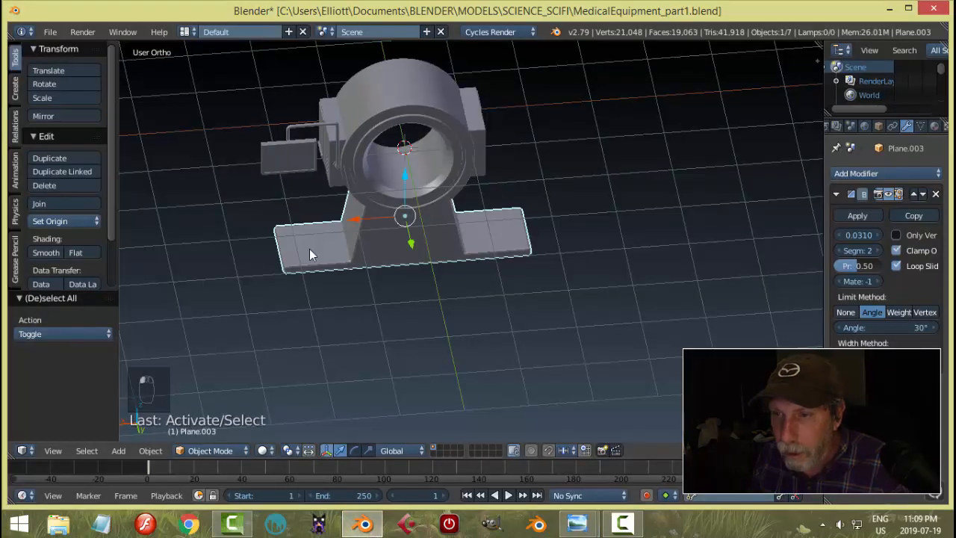
- Shorten both feet by scaling their end faces closer together along X, return to Object Mode, and save the file
key(Tab)
middle_drag(414, 251, 558, 301)
right_click(334, 296)
shift+right_click(474, 251)
key(s)
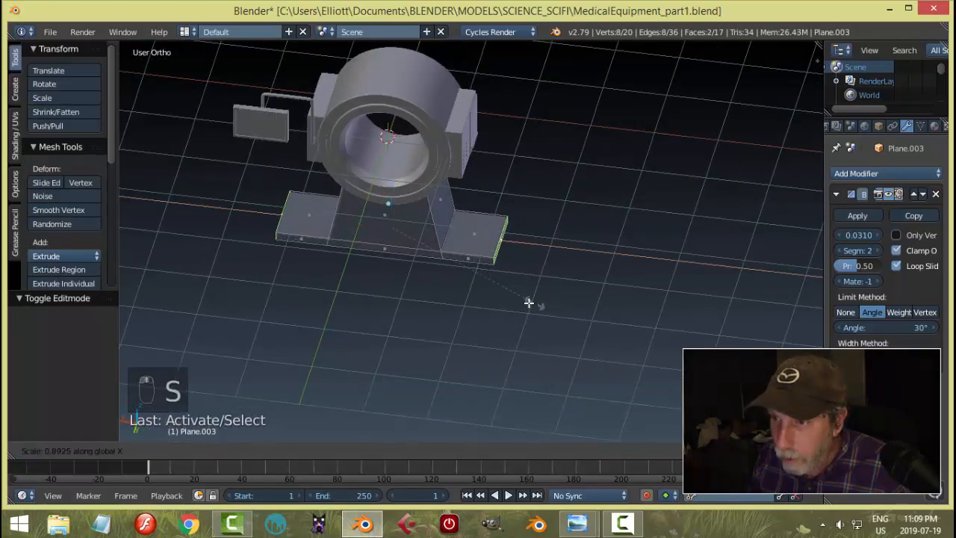
click(516, 298)
key(a)
key(Tab)
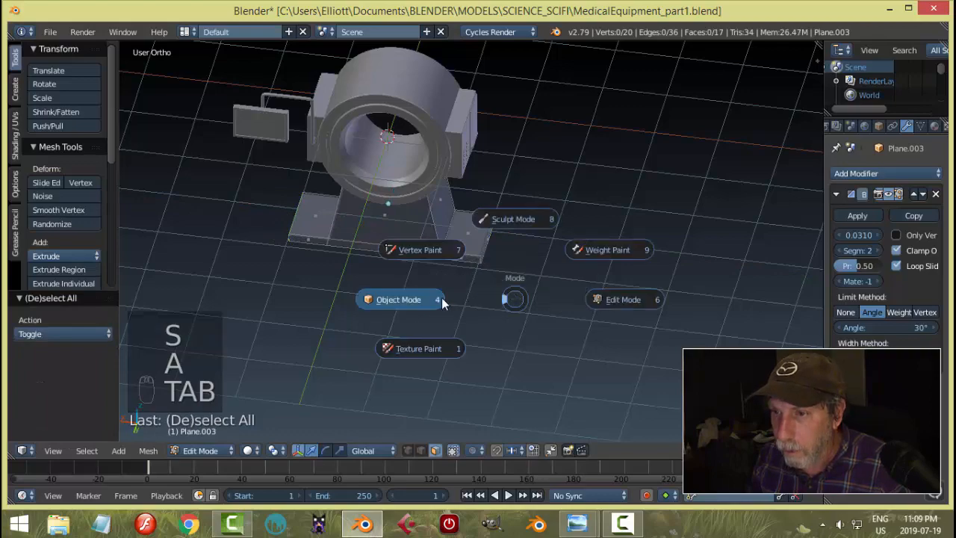
click(422, 299)
key(a)
middle_drag(419, 297, 489, 266)
key(ctrl+s)
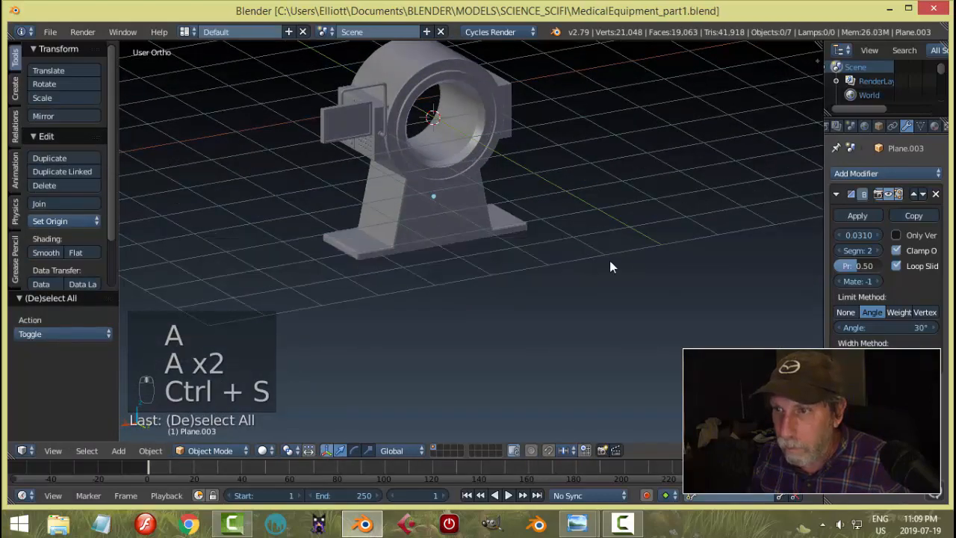
- Select all the scanner's objects and rotate them 180° around the global Z axis
middle_drag(609, 260, 448, 258)
key(a)
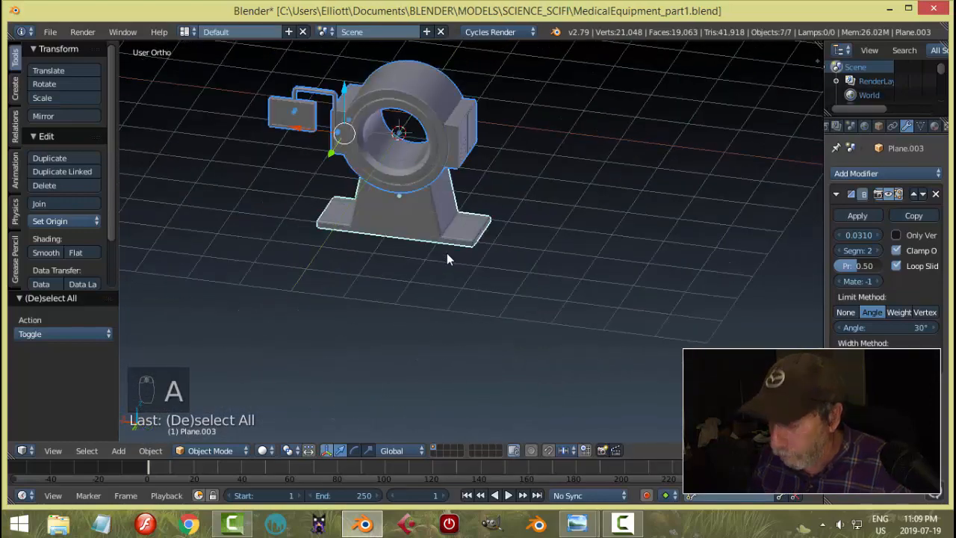
key(KP_1)
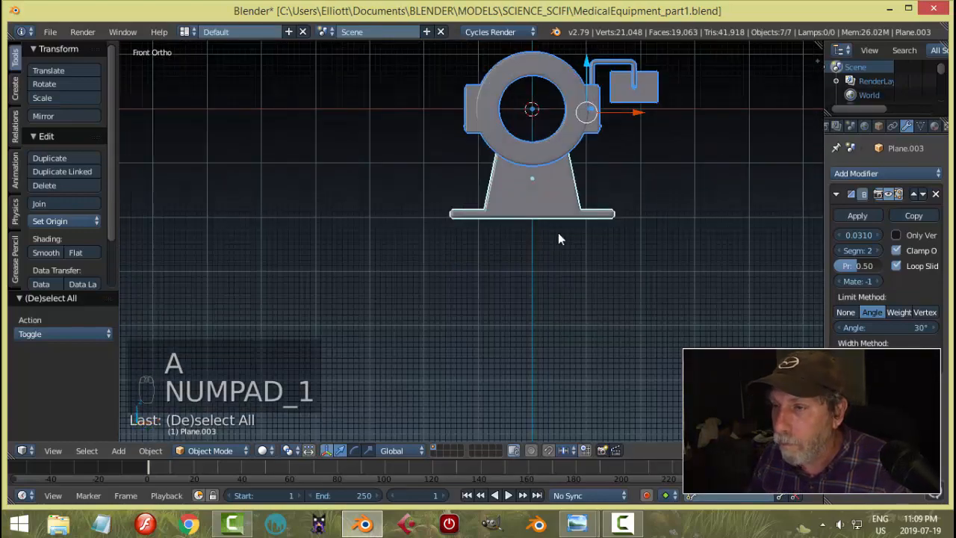
shift+middle_drag(561, 237, 512, 263)
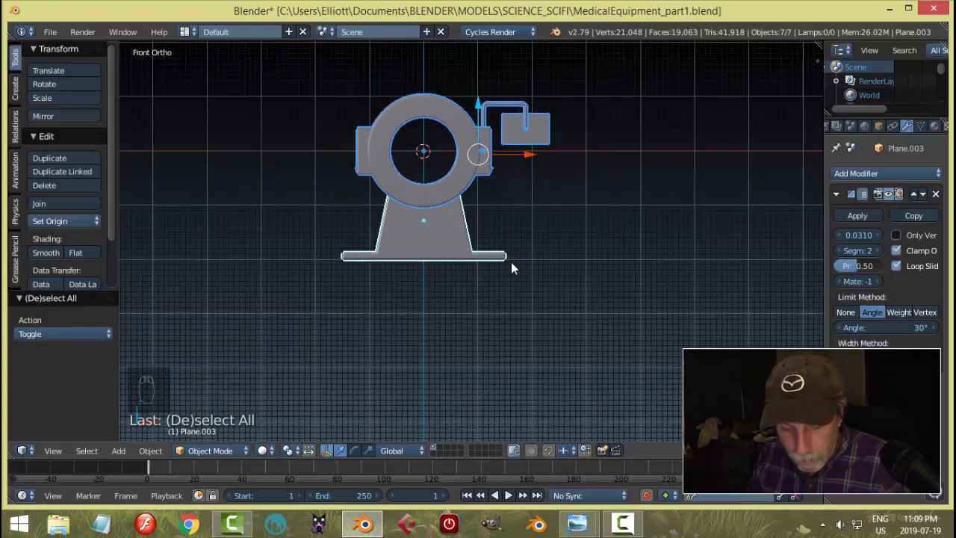
text(rz)
text(180)
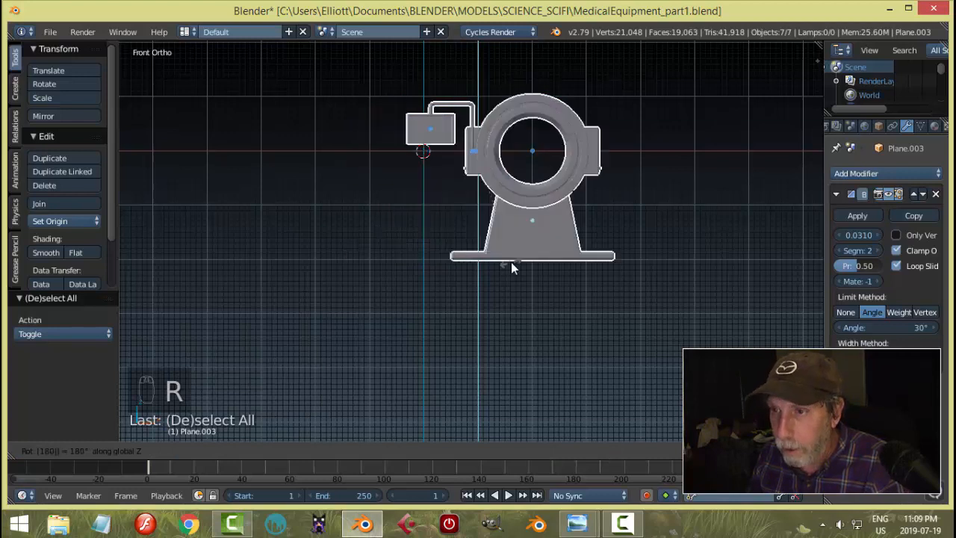
key(Return)
- Move the whole scanner -2.016 along X, and raise it twice by 1.008 along Z to stand the base on the floor grid
key(g)
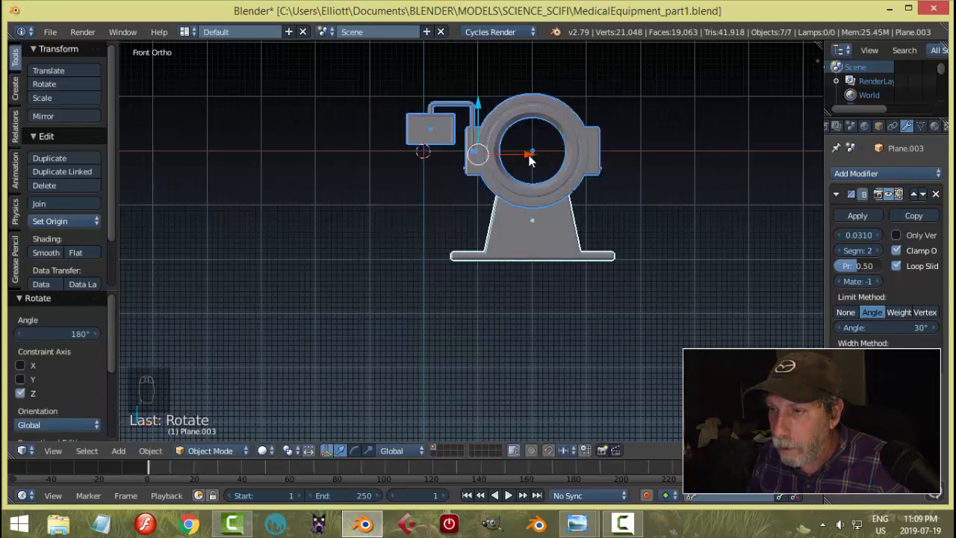
key(x)
click(420, 159)
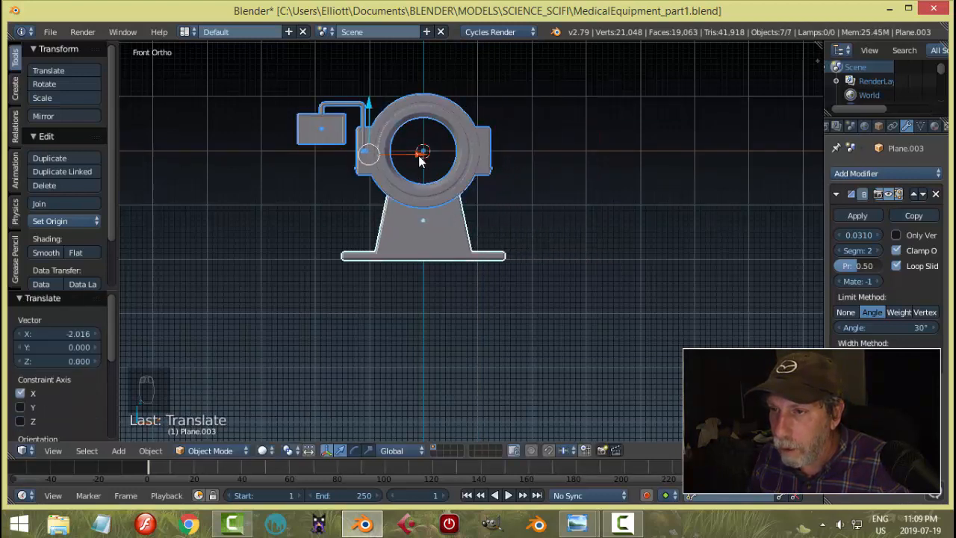
drag(369, 109, 374, 54)
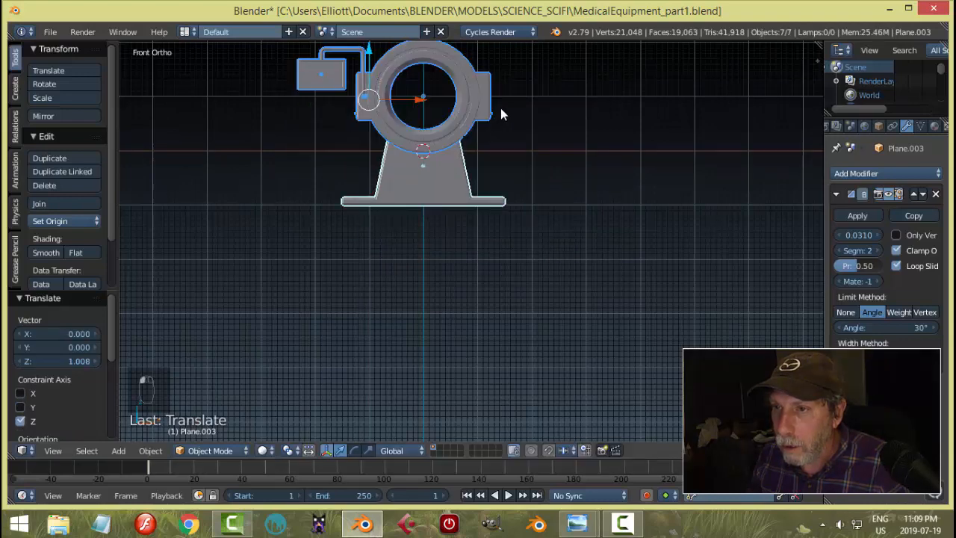
shift+middle_drag(405, 72, 438, 204)
drag(401, 188, 407, 133)
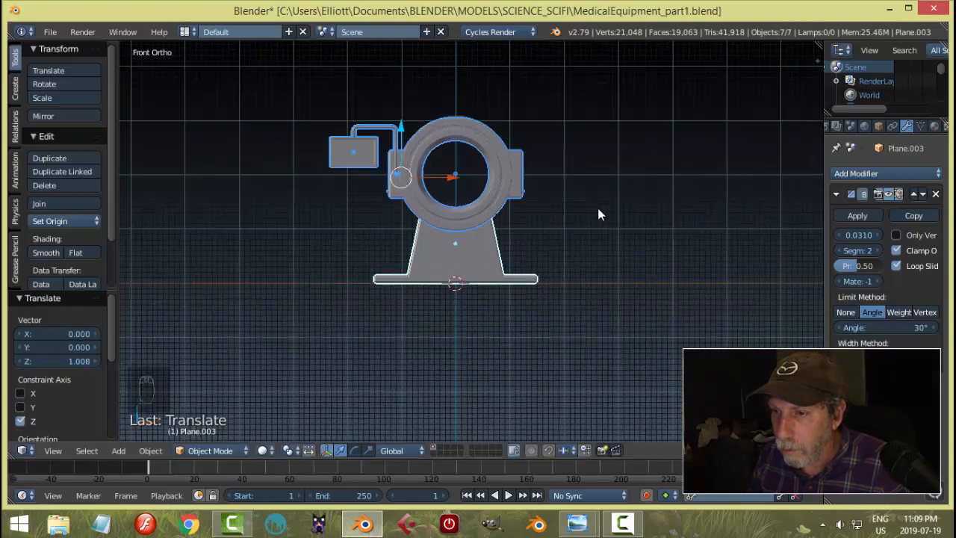
key(a)
- Examine the scanner in front, back, right and left orthographic views, including the joint between the monitor and its arm
middle_drag(548, 234, 608, 255)
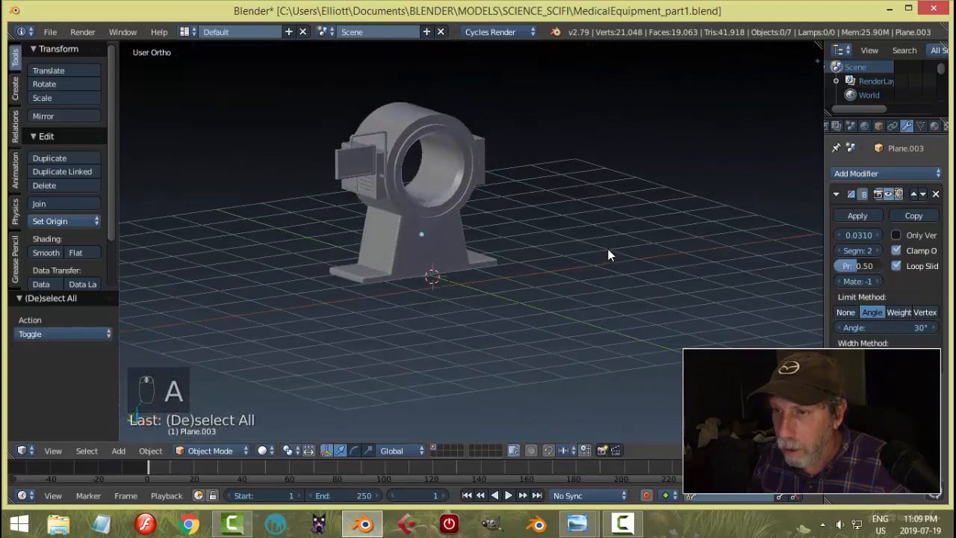
key(KP_1)
key(KP_3)
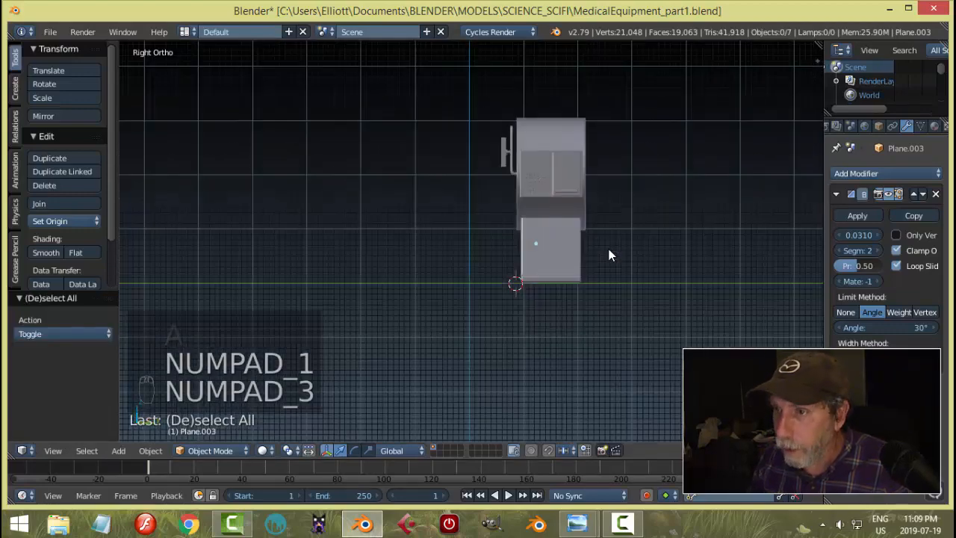
scroll(601, 247, up, 1)
shift+middle_drag(602, 247, 520, 295)
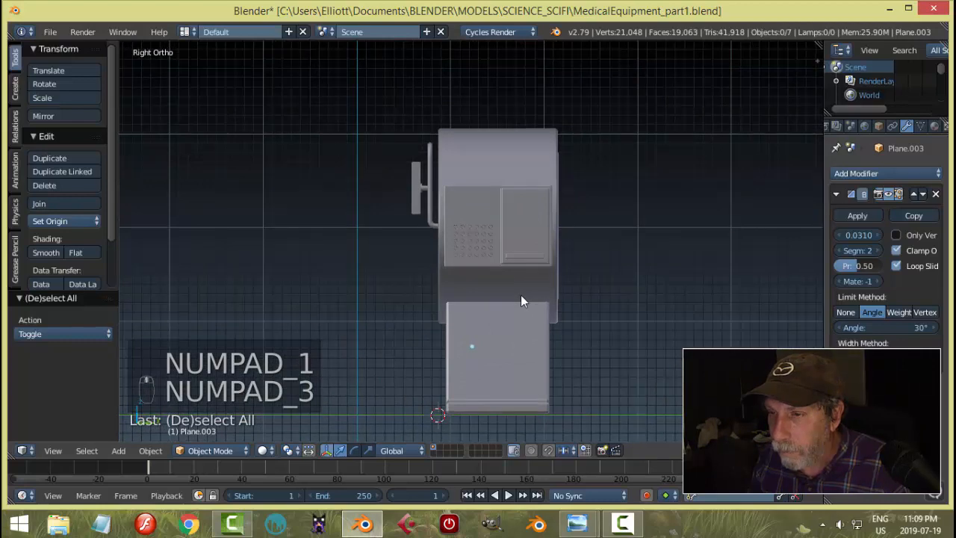
key(ctrl+KP_3)
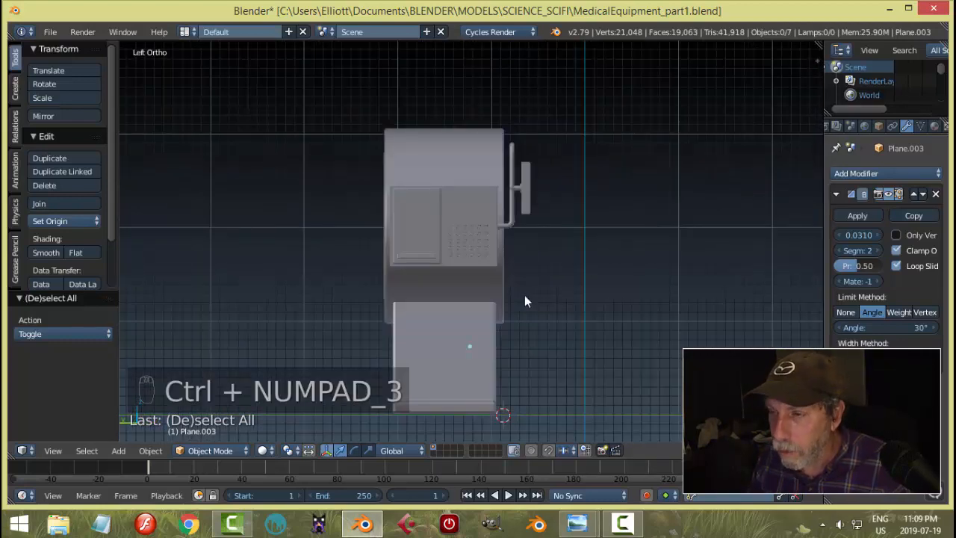
key(KP_1)
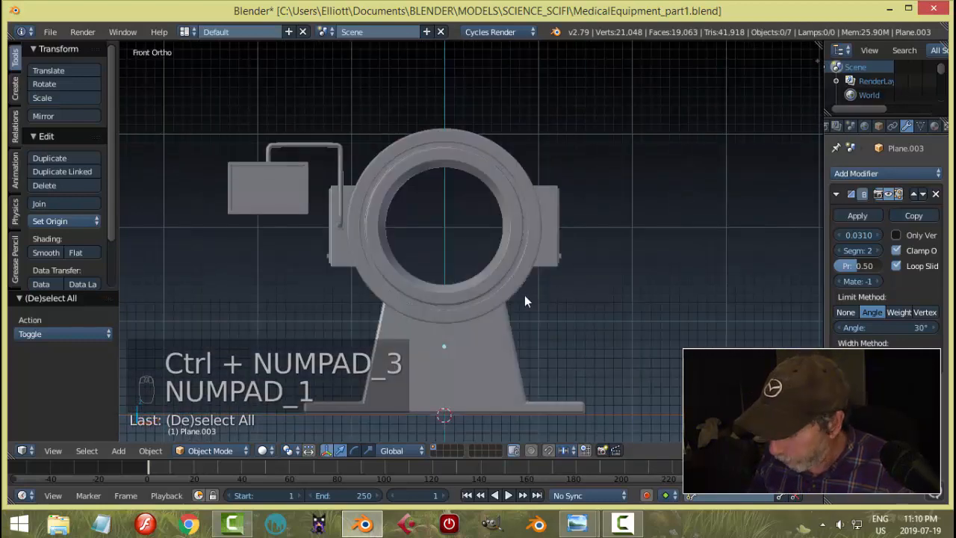
key(ctrl+KP_1)
key(KP_3)
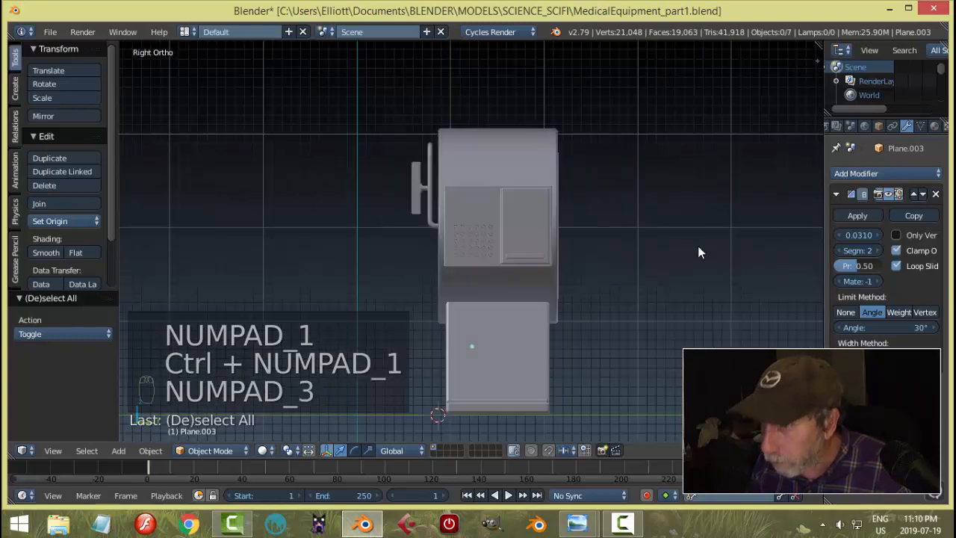
key(ctrl+KP_3)
scroll(559, 257, up, 4)
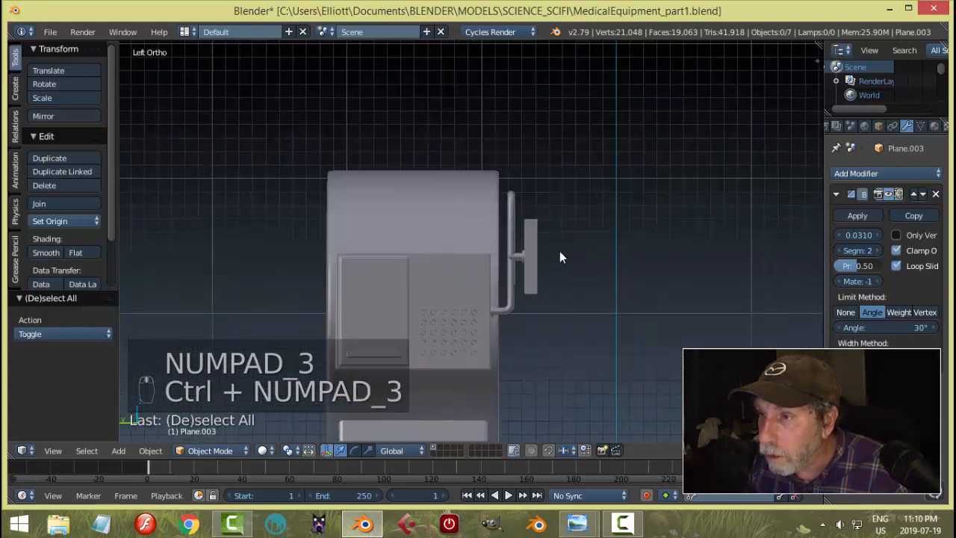
scroll(558, 258, up, 4)
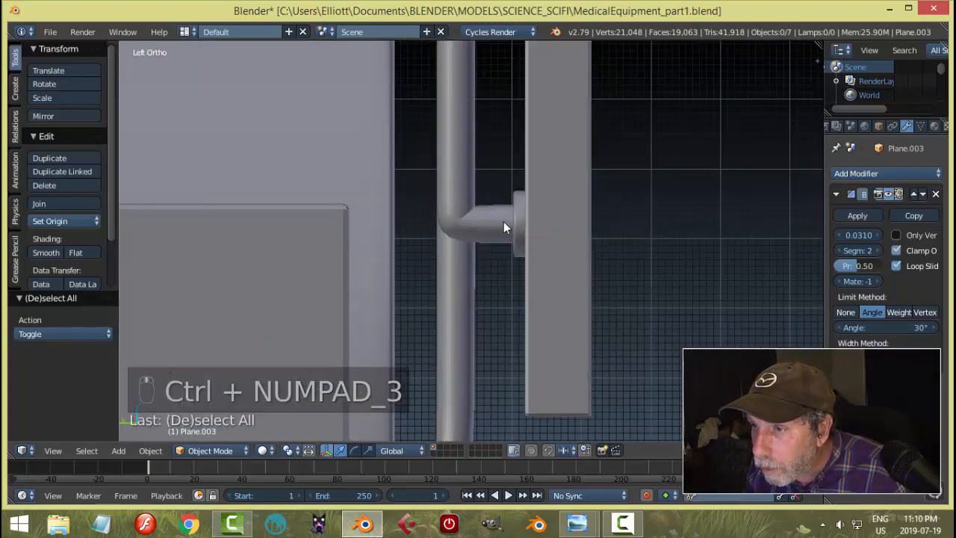
scroll(501, 232, down, 6)
middle_drag(501, 245, 537, 365)
- Move the whole scanner forward along Y so the front of its base sits near the X axis, and save the file
key(ctrl+s)
key(a)
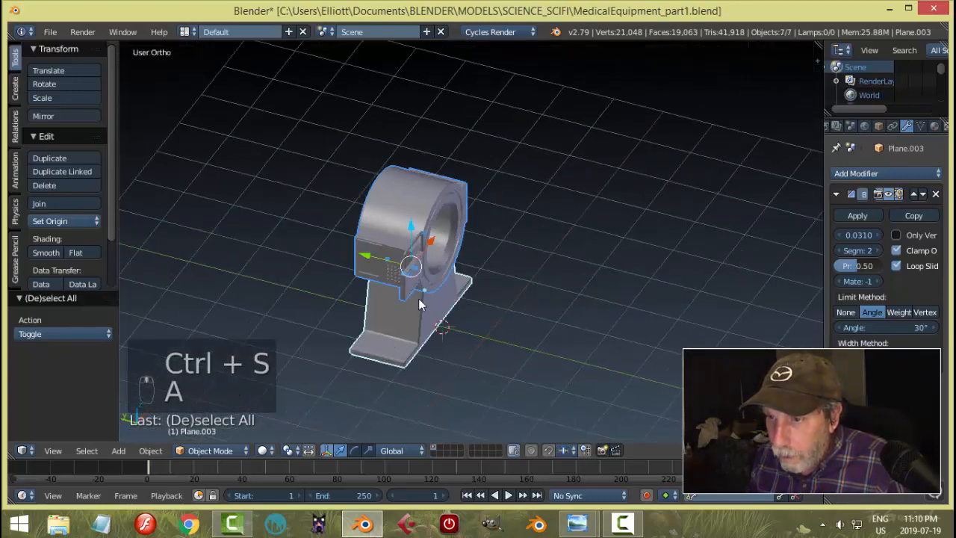
key(g)
key(y)
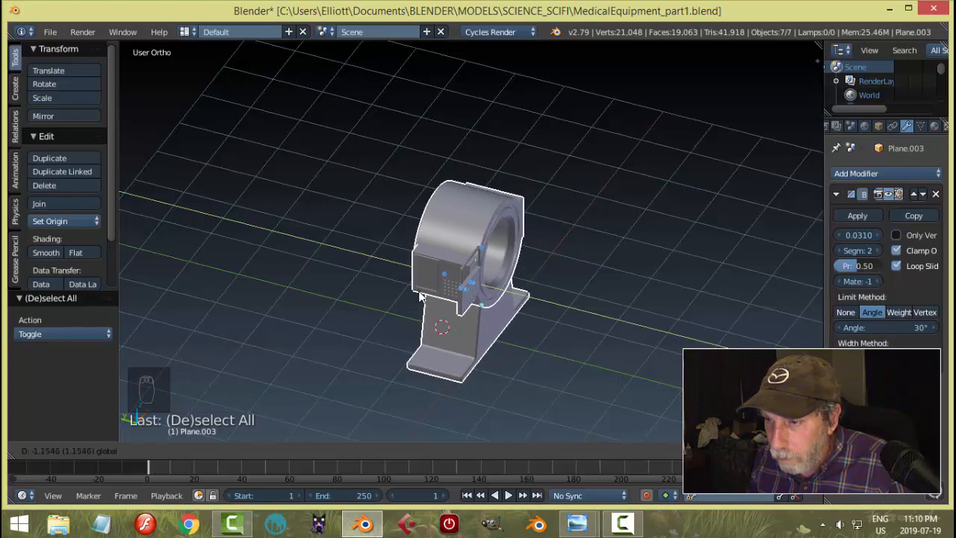
click(490, 299)
key(a)
middle_drag(531, 305, 523, 489)
key(ctrl+s)
- Check the patient table in the hospital-rooms reference image, and reset the 3D cursor to the world origin
mouse_move(576, 530)
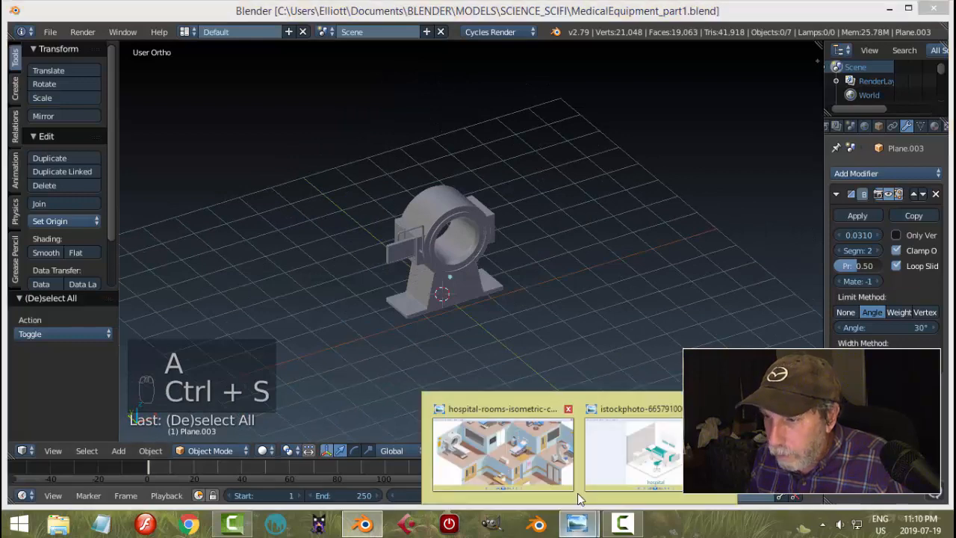
click(516, 448)
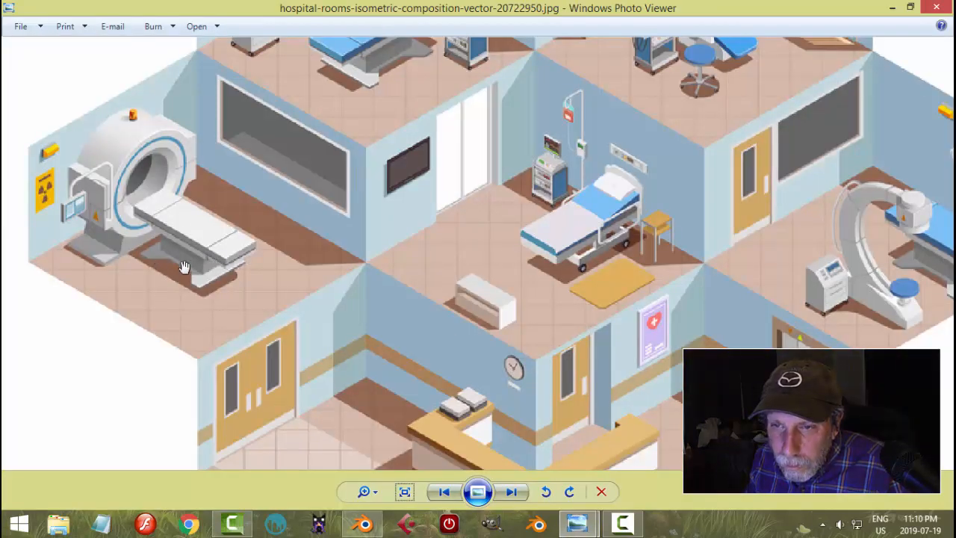
click(373, 526)
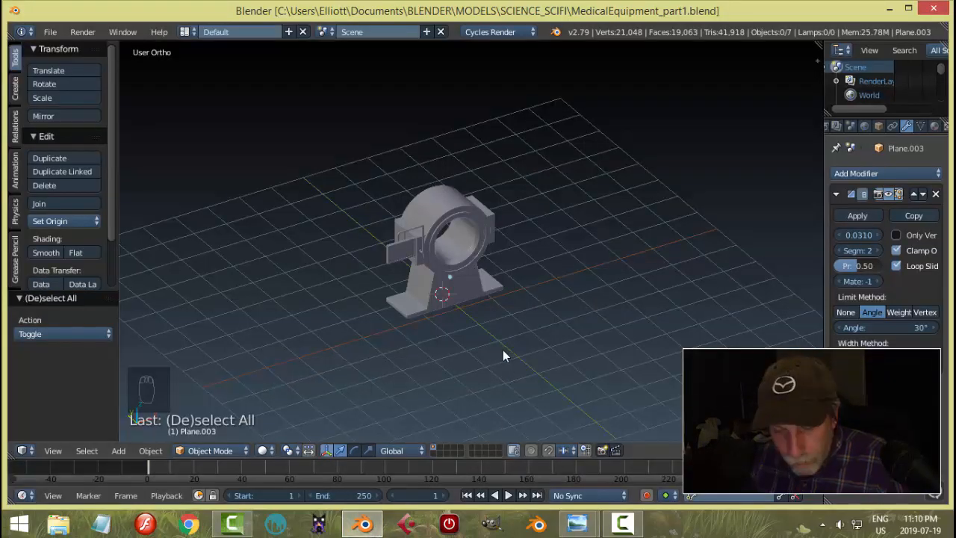
middle_drag(503, 350, 468, 362)
key(shift+c)
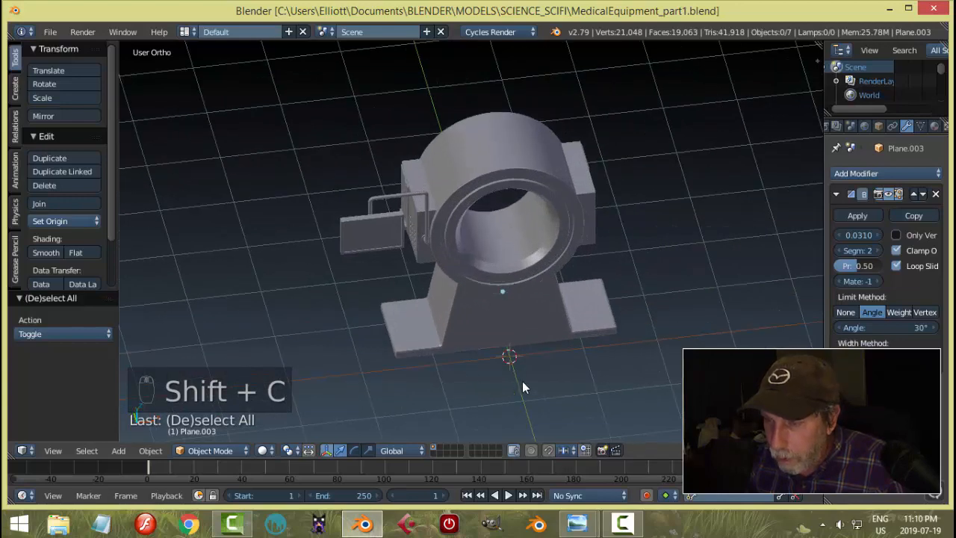
- Start adding a new mesh object at the world origin in front of the scanner's base
shift+middle_drag(522, 381, 501, 315)
key(shift+a)
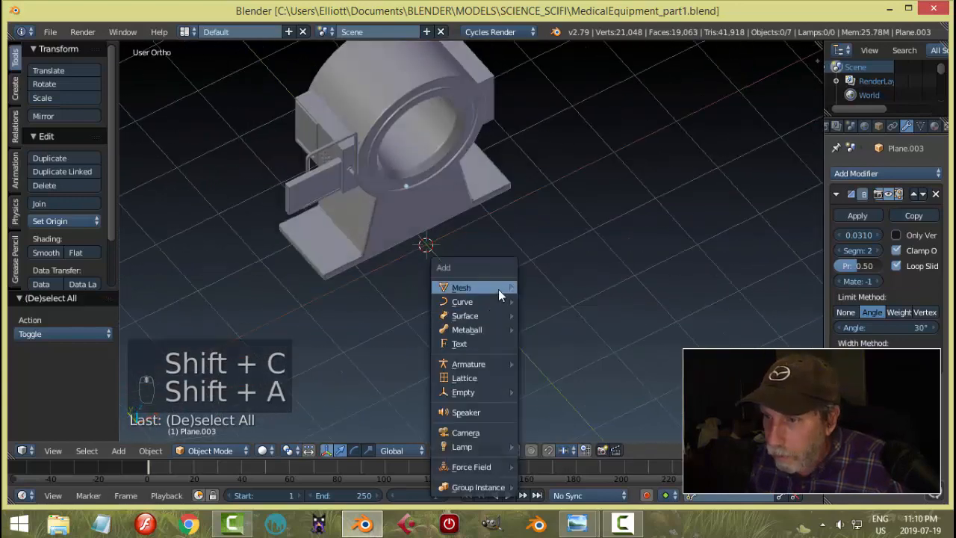
- Add a mesh plane, position it on the floor in front of the scanner's base, and open it for mesh editing
mouse_move(504, 292)
click(551, 284)
drag(413, 241, 445, 276)
key(Tab)
middle_drag(624, 316, 574, 318)
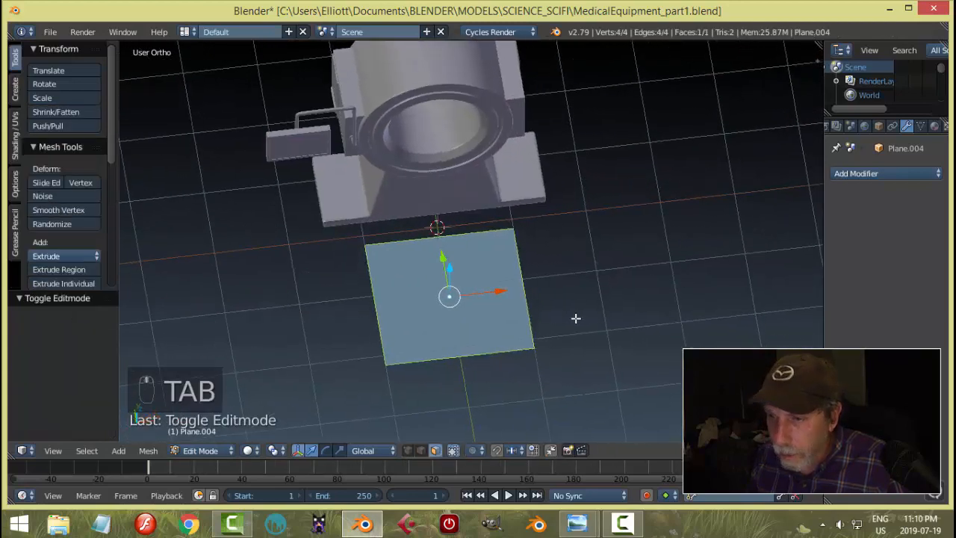
- Narrow the plane along X by a factor of about 0.631
key(s)
key(x)
click(546, 314)
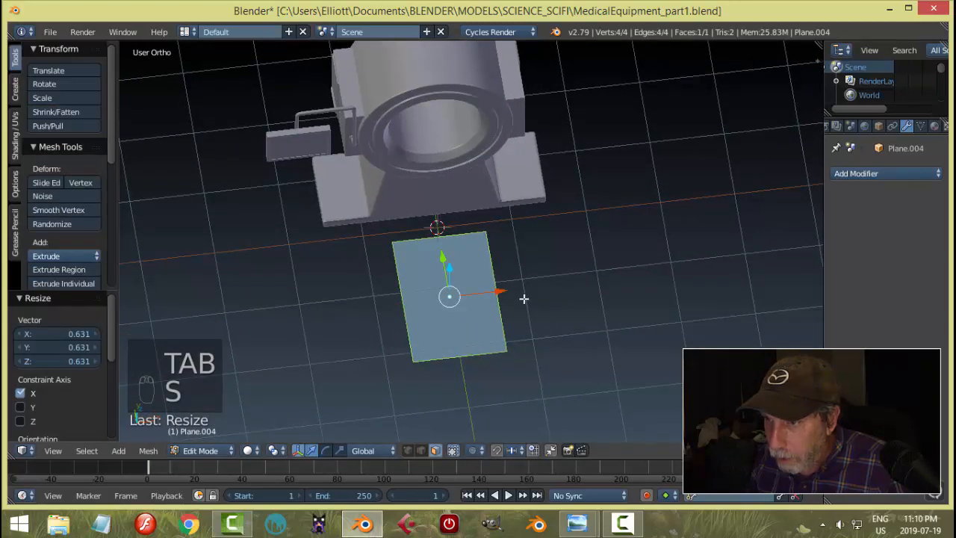
middle_drag(524, 299, 507, 260)
- Check the scanner table in the hospital rooms reference image and widen the plane along X by a factor of about 1.161
mouse_move(576, 525)
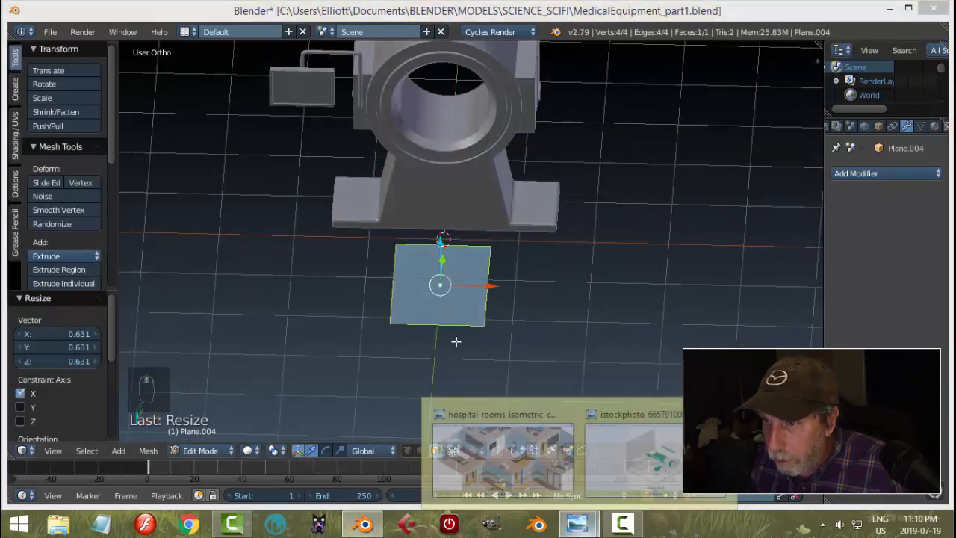
click(498, 467)
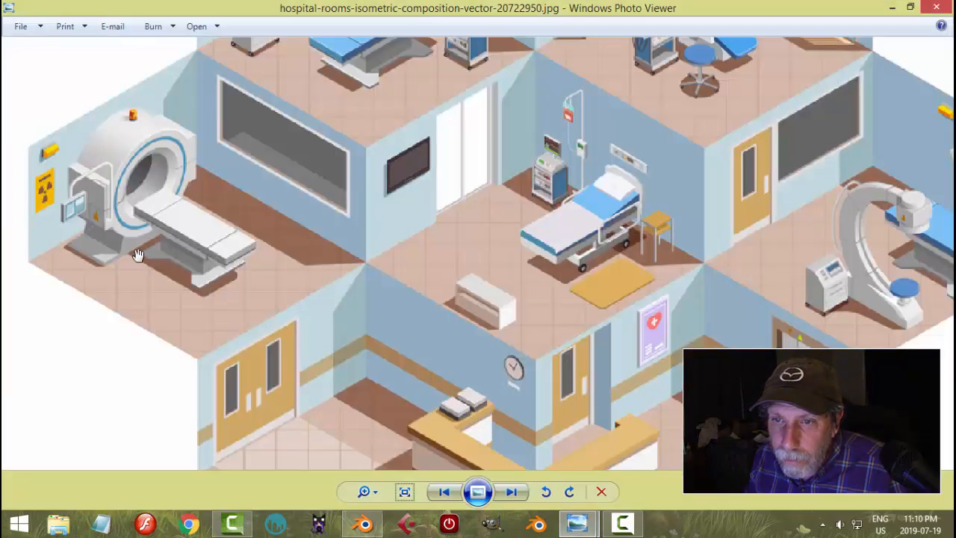
click(364, 524)
middle_drag(433, 420, 472, 348)
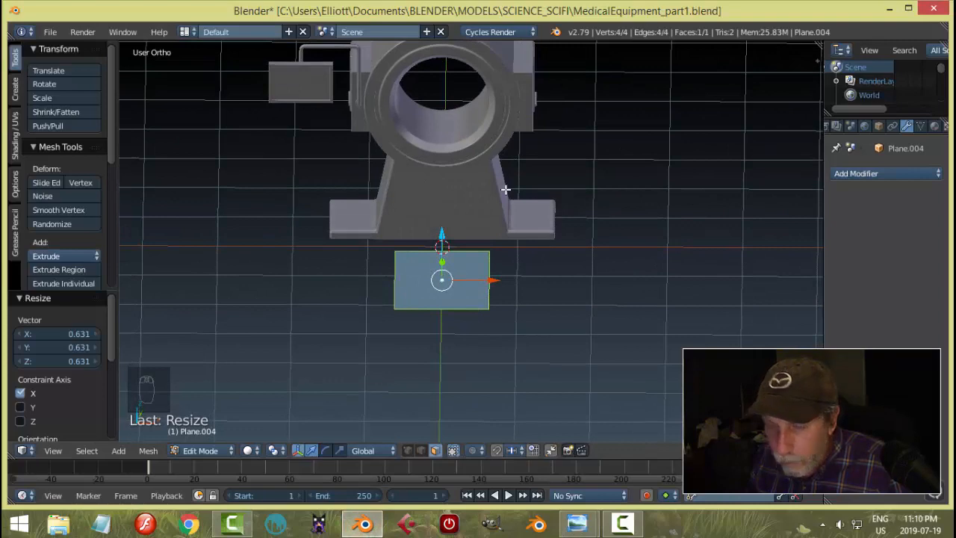
key(s)
key(x)
click(544, 202)
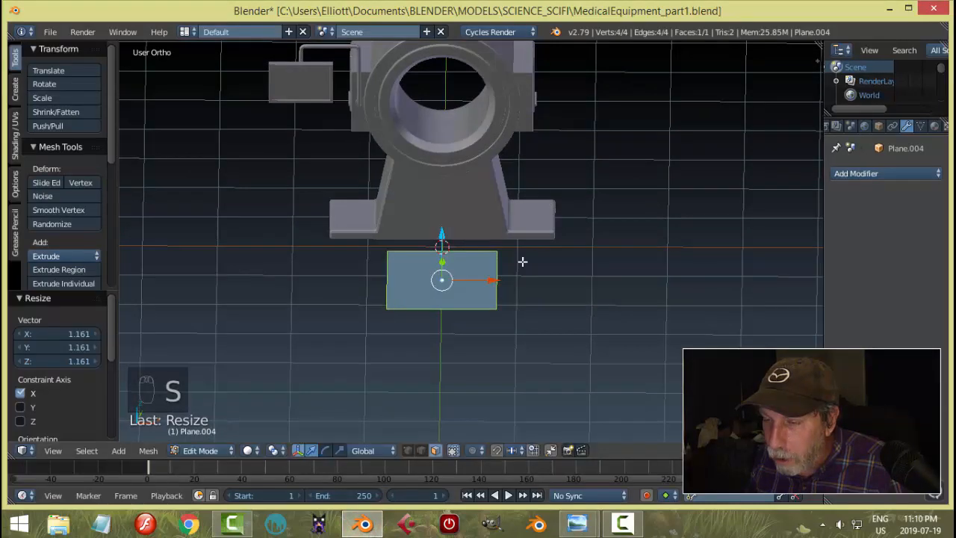
- Lengthen the plane along Y by a factor of about 1.354 and shift it about -0.183 along Y, away from the scanner
middle_drag(523, 261, 583, 301)
key(a)
right_click(593, 297)
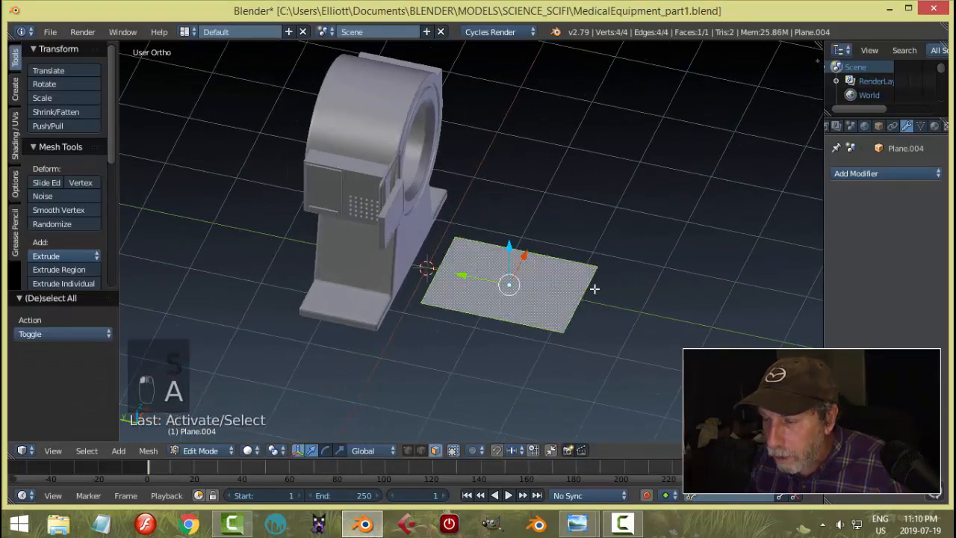
key(s)
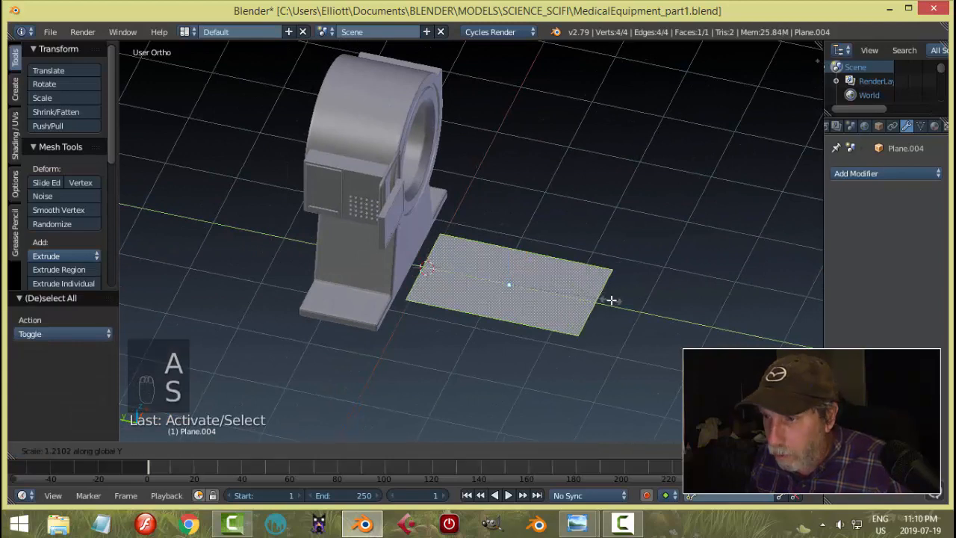
click(616, 305)
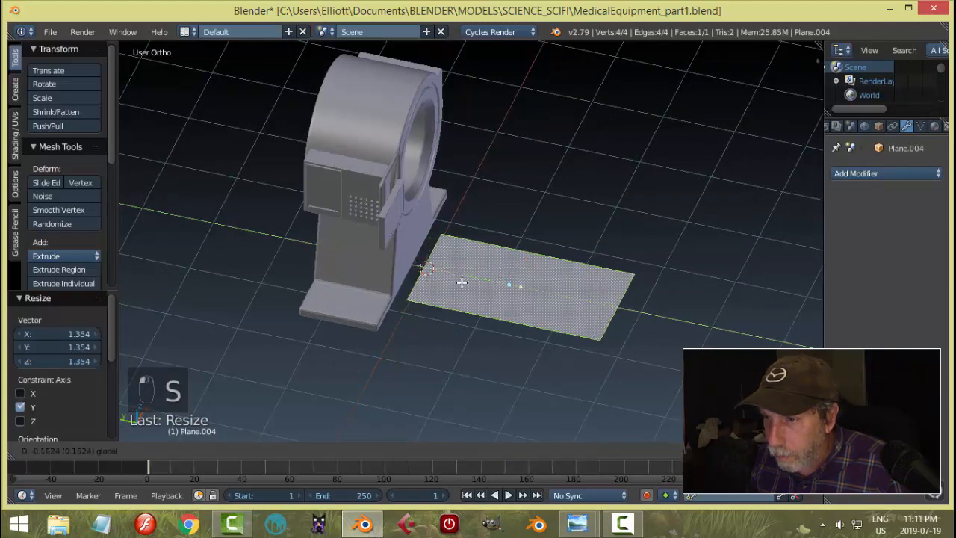
drag(459, 278, 498, 280)
middle_drag(583, 279, 586, 416)
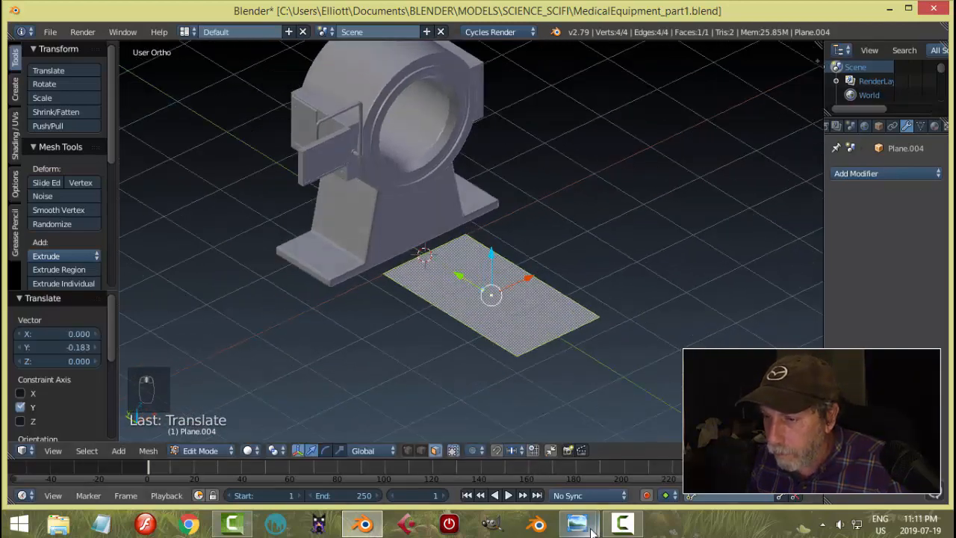
- Check the table base in the hospital rooms reference image and switch the plane's mesh to edge selection with nothing selected
mouse_move(577, 524)
click(525, 442)
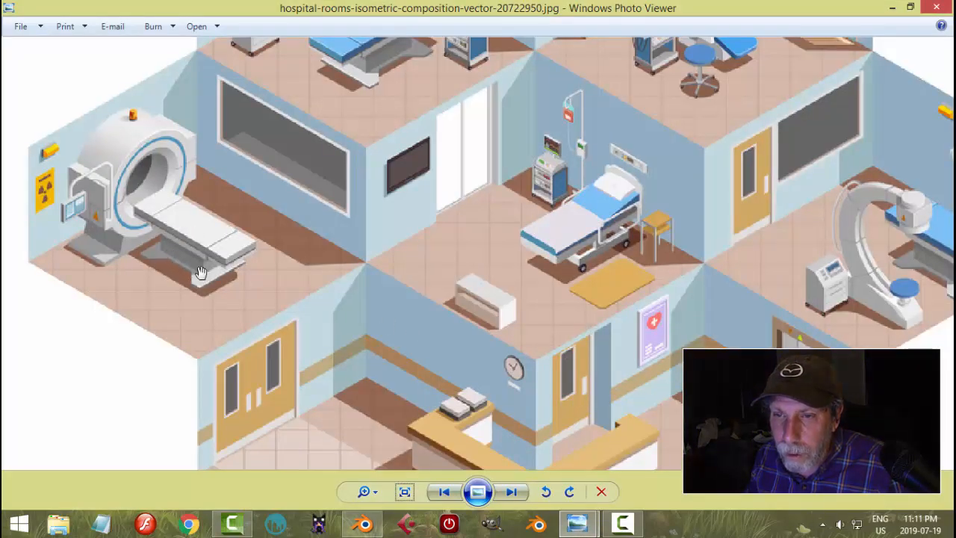
click(364, 524)
middle_drag(474, 401, 607, 317)
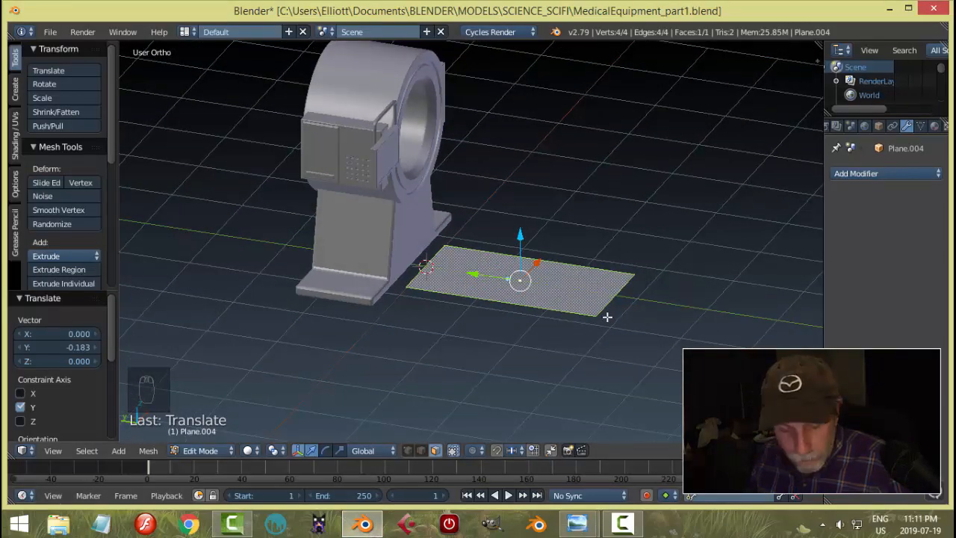
key(a)
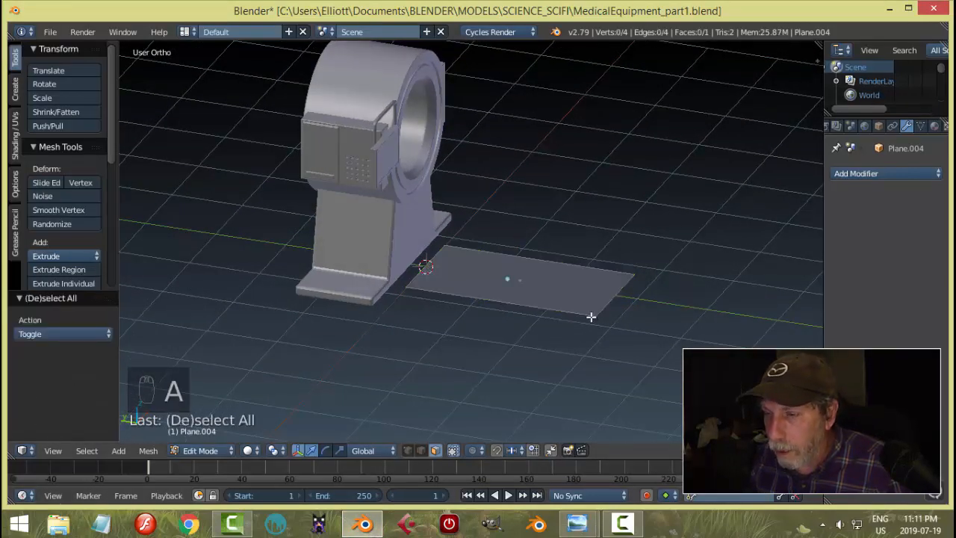
key(ctrl+Tab)
click(556, 303)
right_click(588, 292)
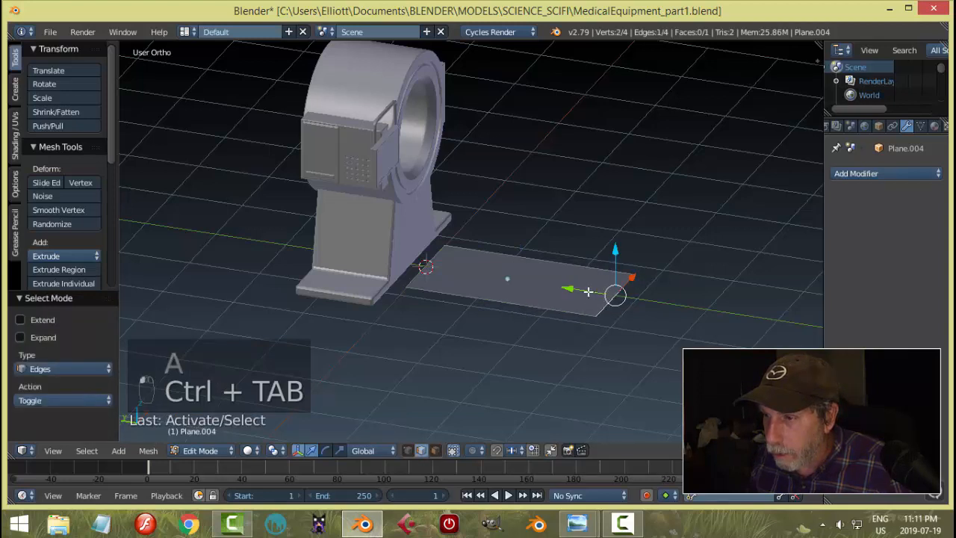
drag(588, 291, 577, 288)
key(a)
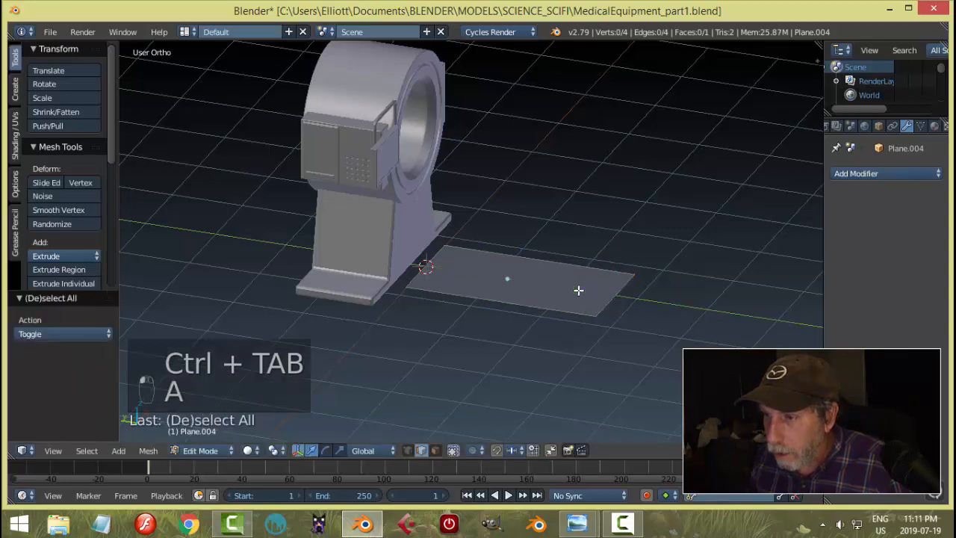
- Add two evenly spaced loop cuts across the plane's width, dividing its length into three sections
key(ctrl+r)
scroll(519, 249, up, 1)
click(518, 250)
right_click(565, 304)
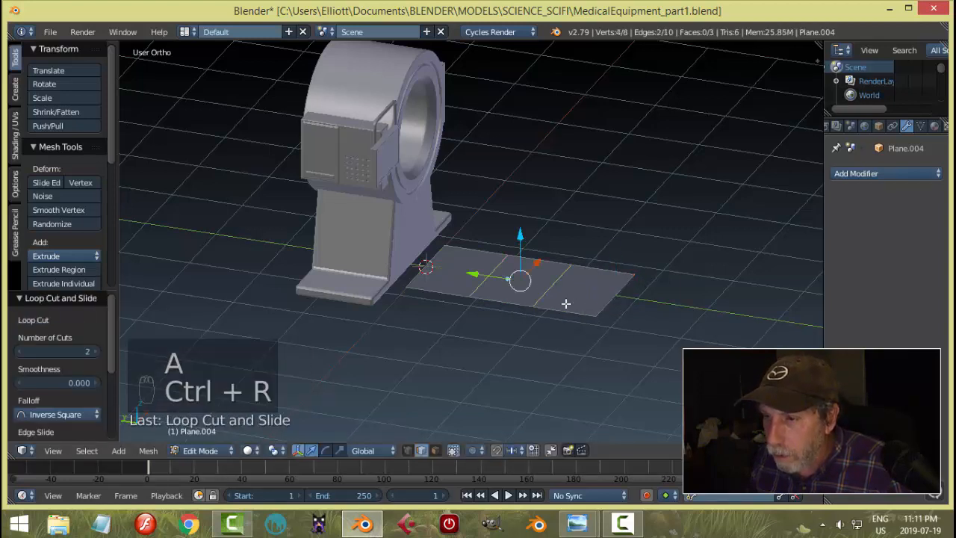
- Check the table base in the reference image and spread the two loop cuts apart along Y by a factor of about 1.308
mouse_move(576, 523)
click(496, 452)
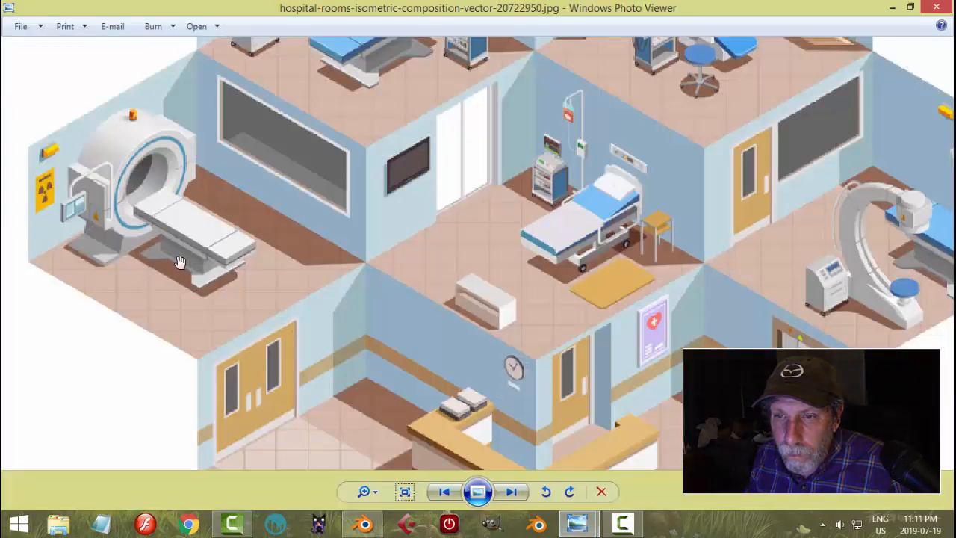
click(364, 524)
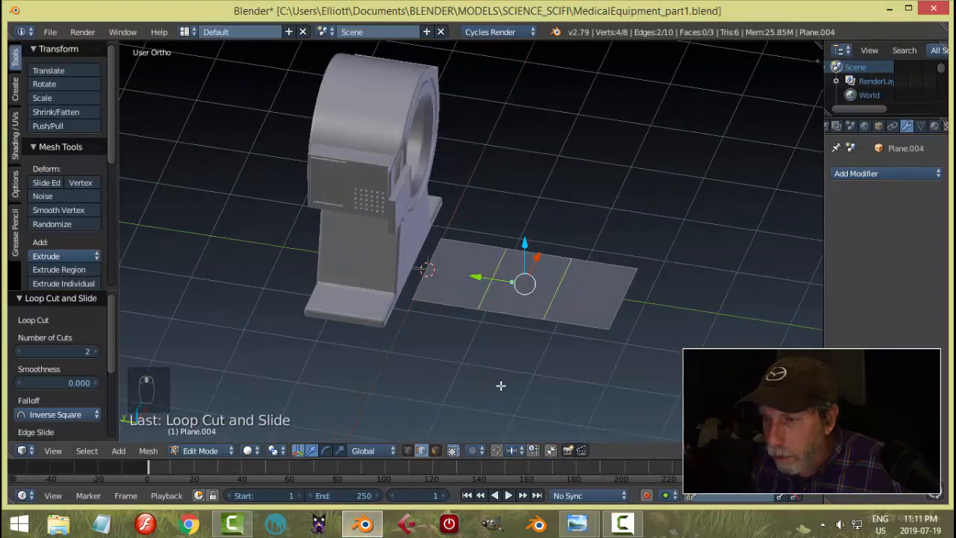
key(s)
key(y)
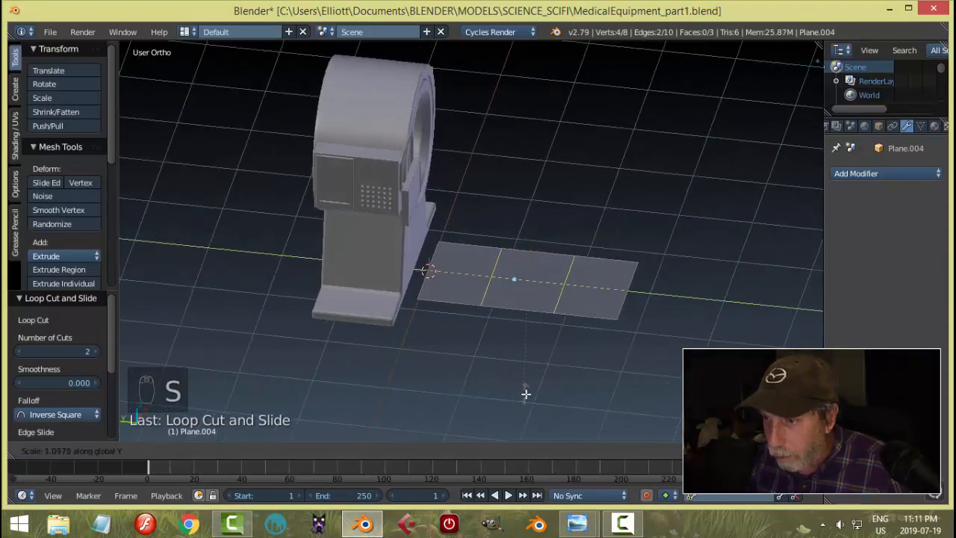
click(547, 413)
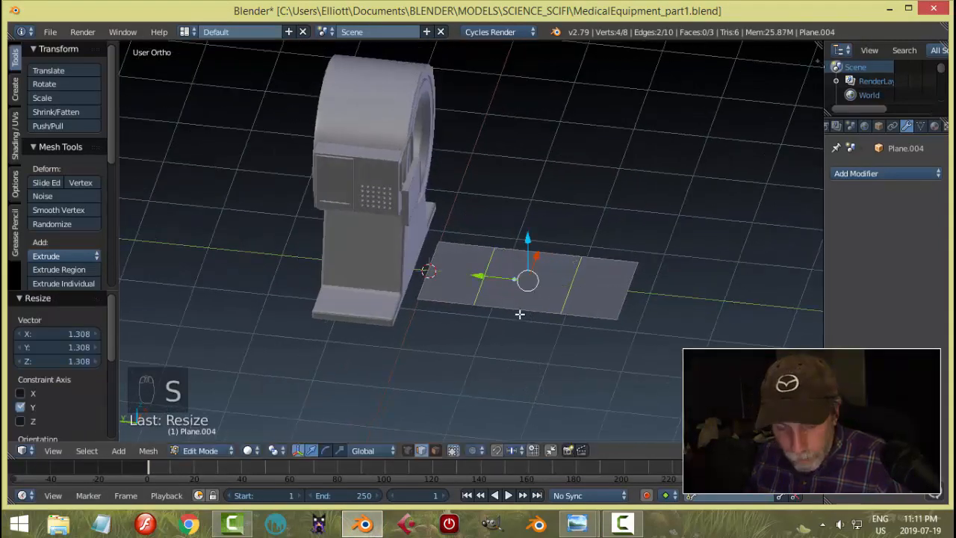
- Add two more loop cuts inside the middle section and spread them along Y by about 2.804, close to the outer cuts
key(ctrl+r)
scroll(520, 314, up, 1)
click(520, 314)
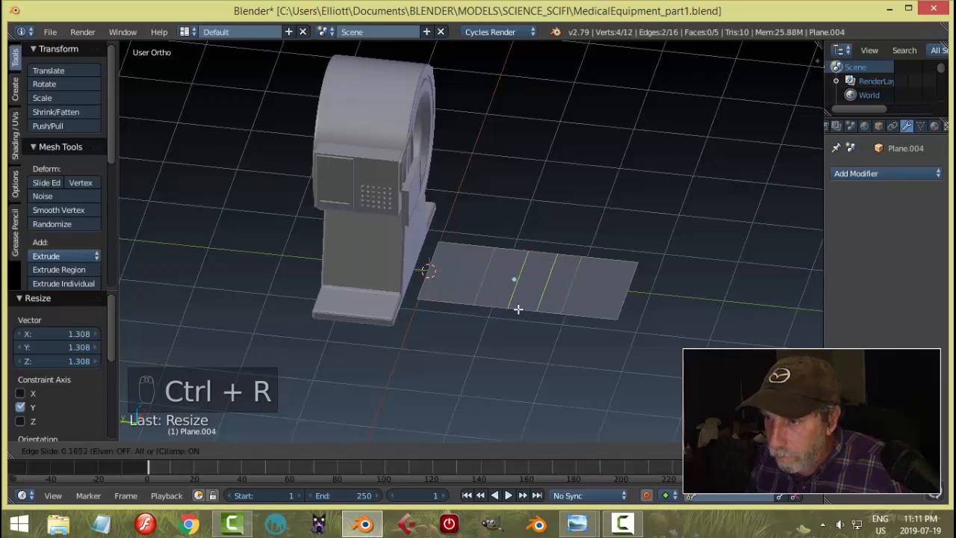
click(518, 309)
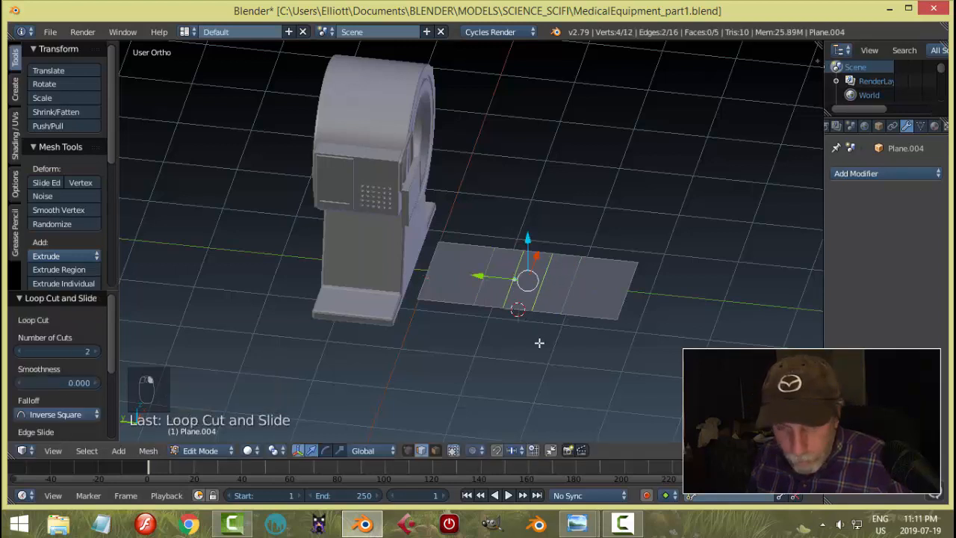
key(s)
key(y)
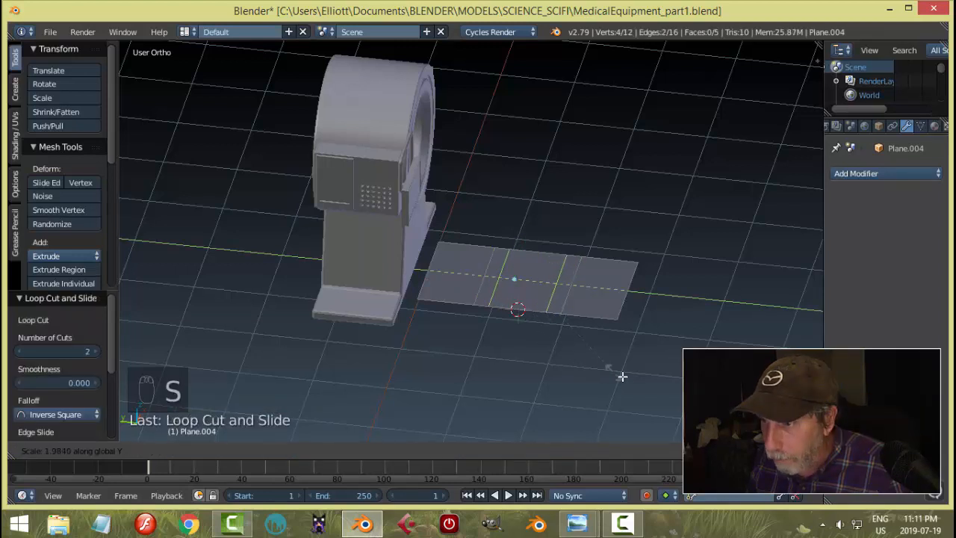
click(658, 402)
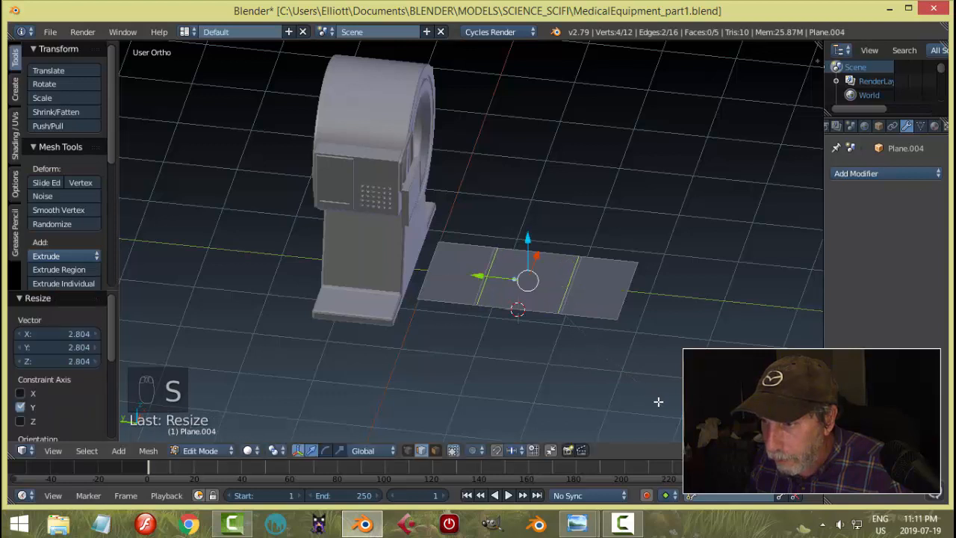
- Select the middle section's two long side edges and scale them inward along X by a factor of about 0.701
key(a)
key(ctrl+r)
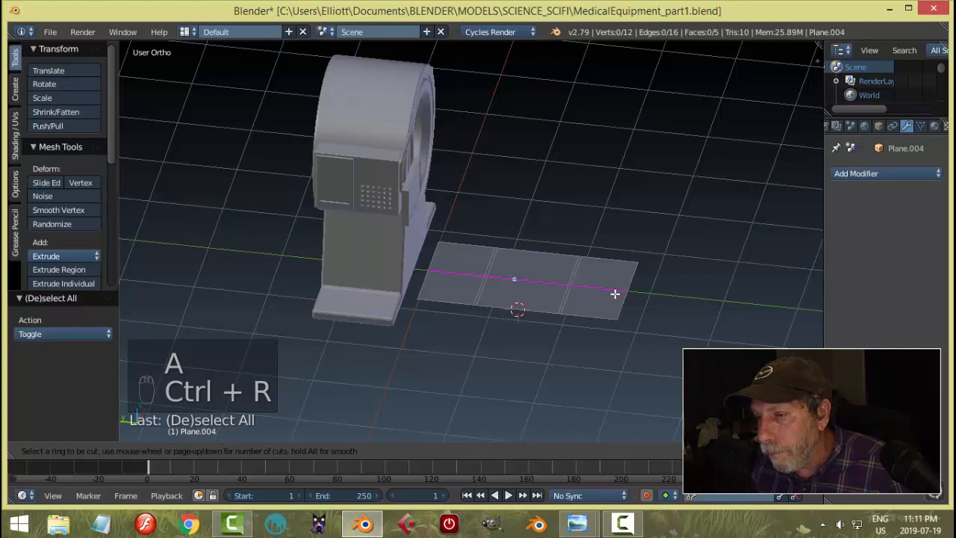
key(Escape)
click(532, 310)
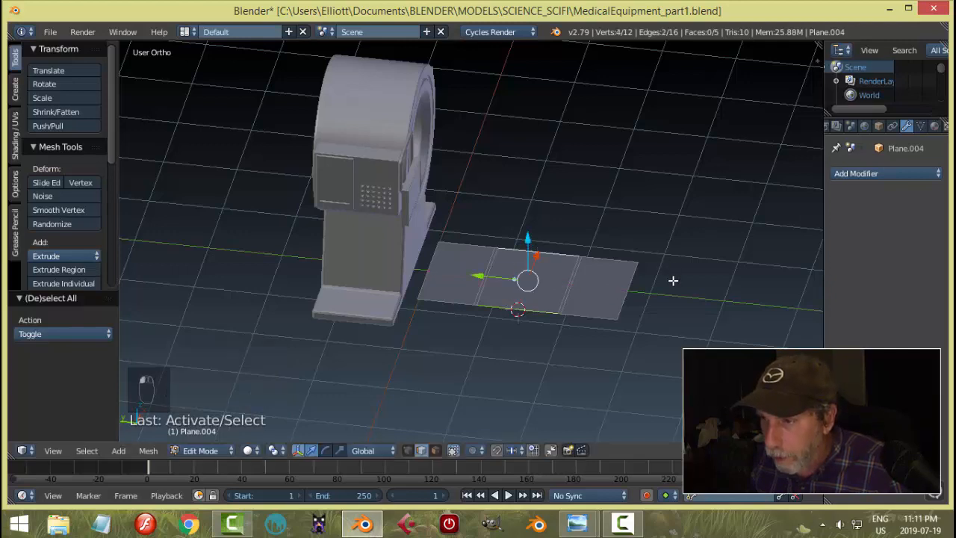
middle_drag(673, 280, 568, 281)
key(s)
key(x)
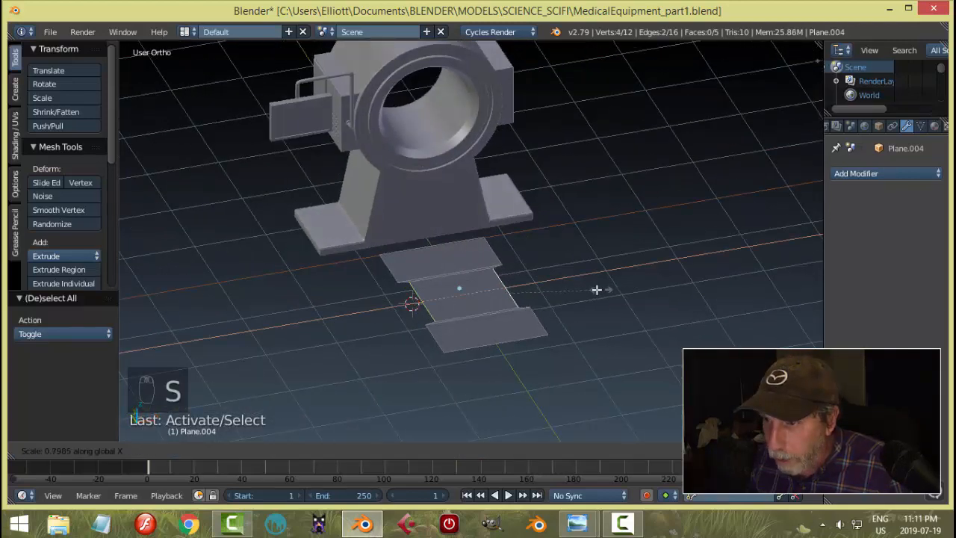
click(585, 291)
- Shorten the middle section's side edges along Y by a factor of about 0.81 to angle the transitions to the wide ends
middle_drag(520, 309, 643, 322)
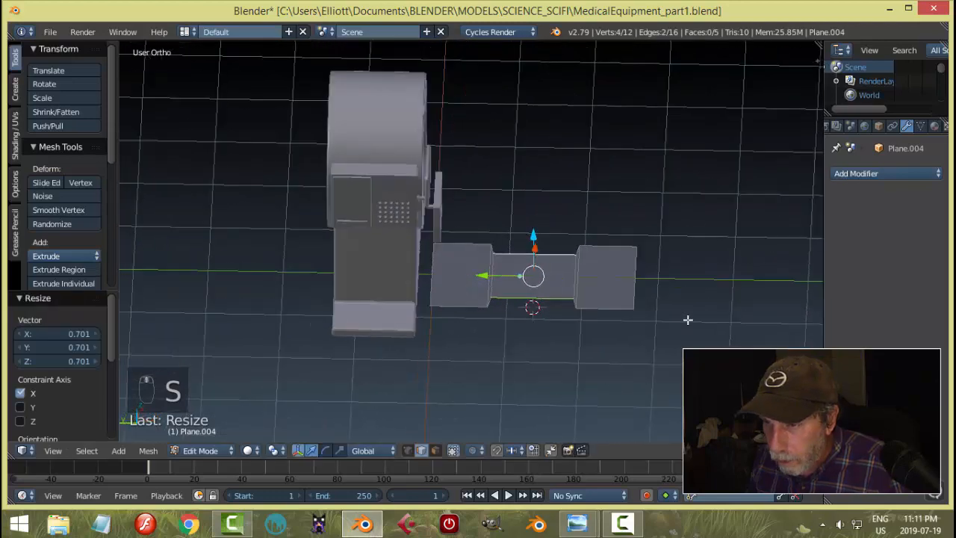
key(s)
key(y)
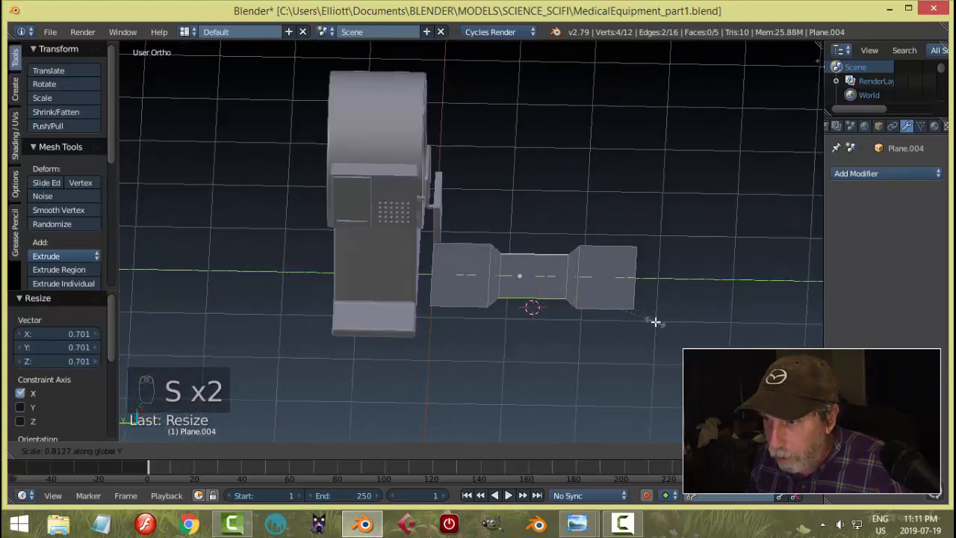
click(656, 322)
- Examine the notched base outline in Object Mode from the front of the scanner, and return to mesh editing
key(a)
key(Tab)
click(542, 322)
key(a)
middle_drag(656, 317, 572, 322)
right_click(490, 319)
key(Tab)
click(652, 324)
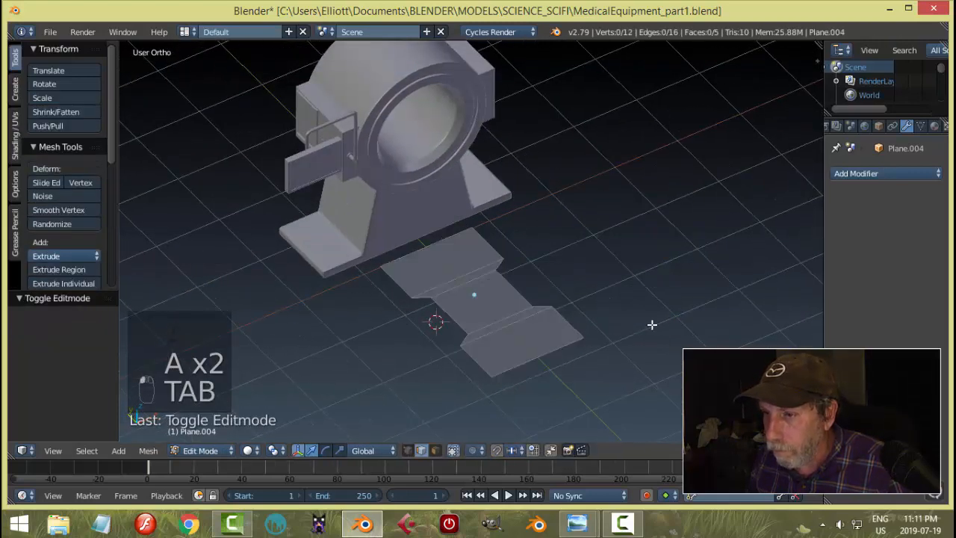
- Extrude the entire notched outline upward by about 0.15 and return to Object Mode
key(a)
middle_drag(647, 352, 636, 331)
key(e)
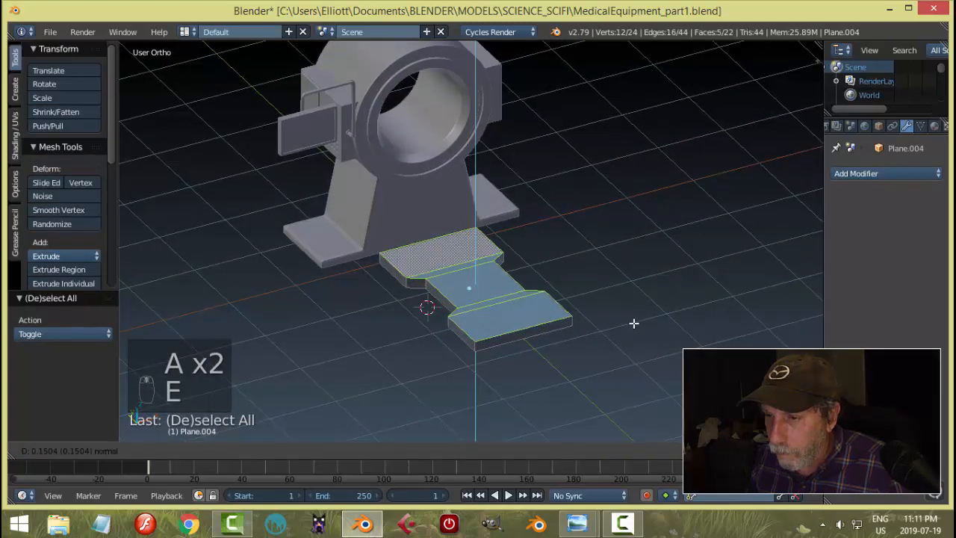
click(635, 321)
key(a)
key(Tab)
click(547, 308)
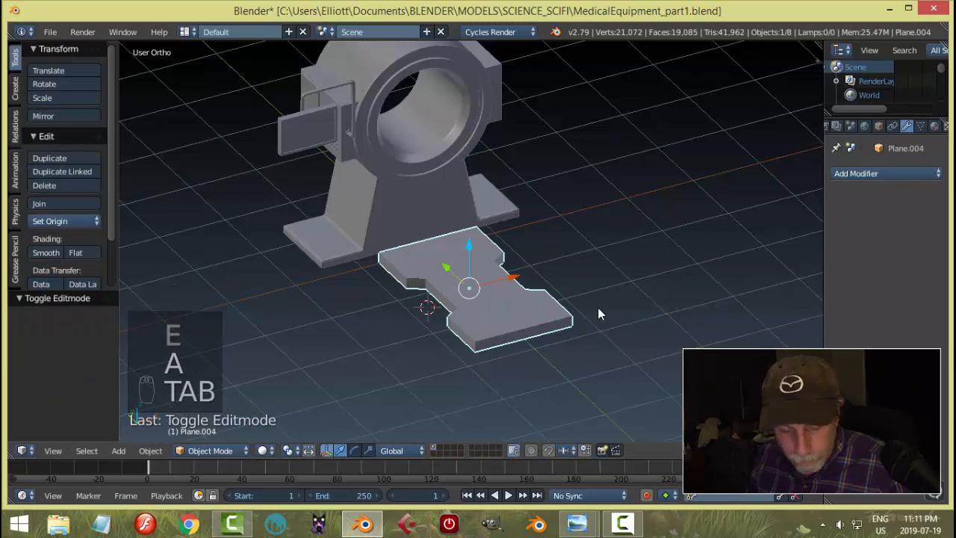
- Select all the top faces of the notched base, lower them by about 0.08 along Z, and return to Object Mode
mouse_move(583, 525)
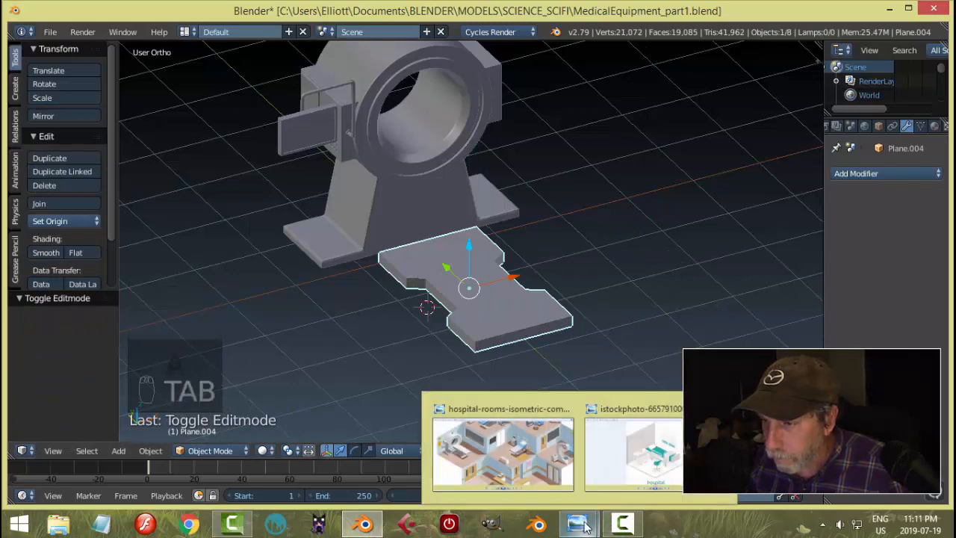
click(526, 477)
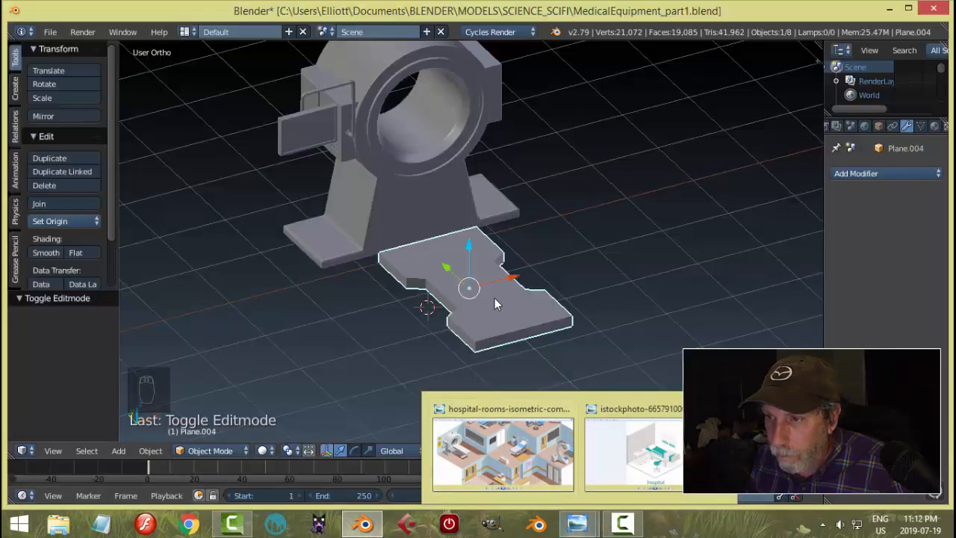
key(Tab)
click(618, 298)
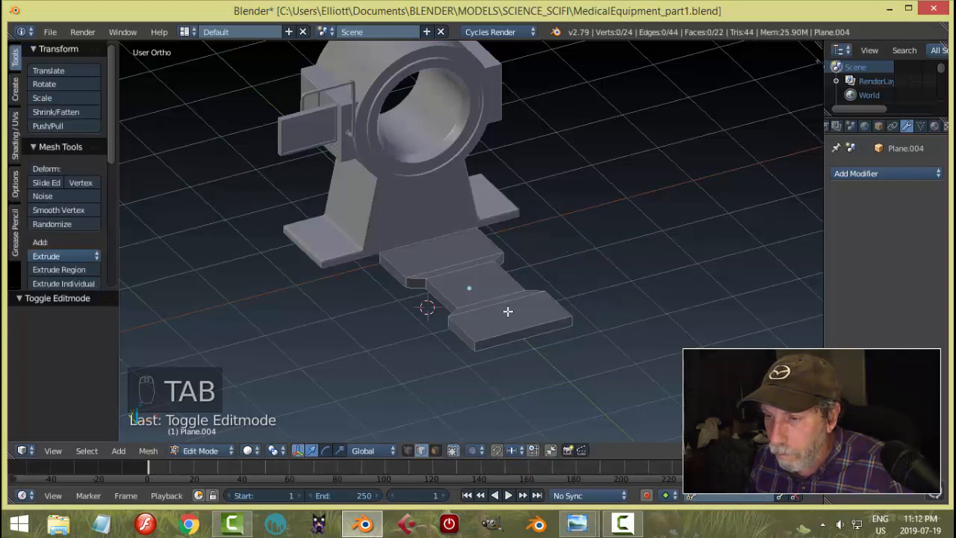
key(ctrl+Tab)
click(491, 326)
right_click(497, 329)
scroll(493, 321, up, 2)
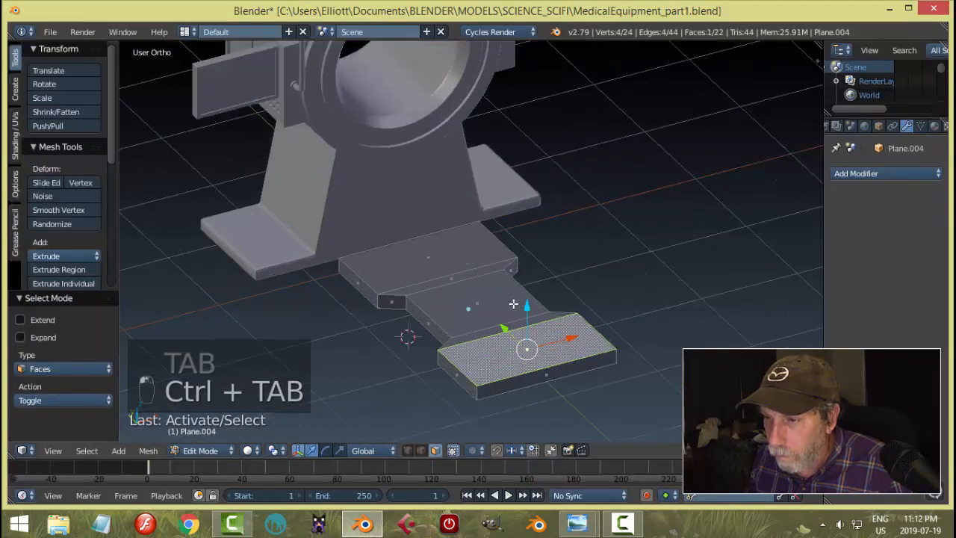
shift+right_click(484, 303)
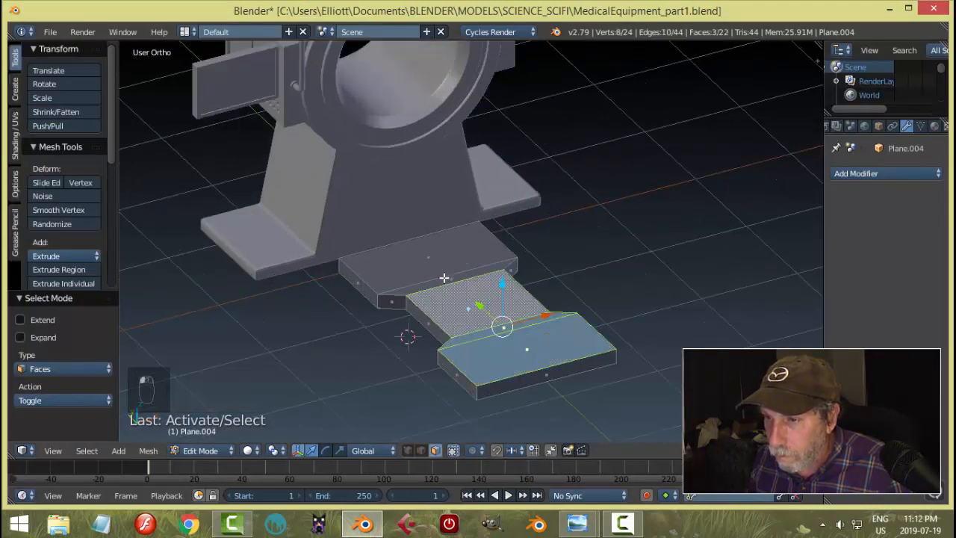
shift+right_click(444, 266)
drag(472, 259, 477, 265)
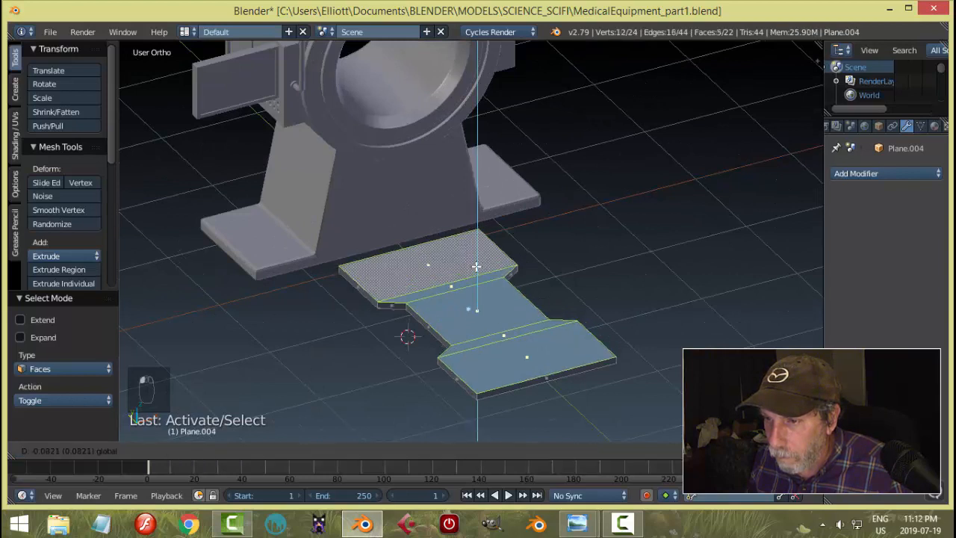
key(a)
key(Tab)
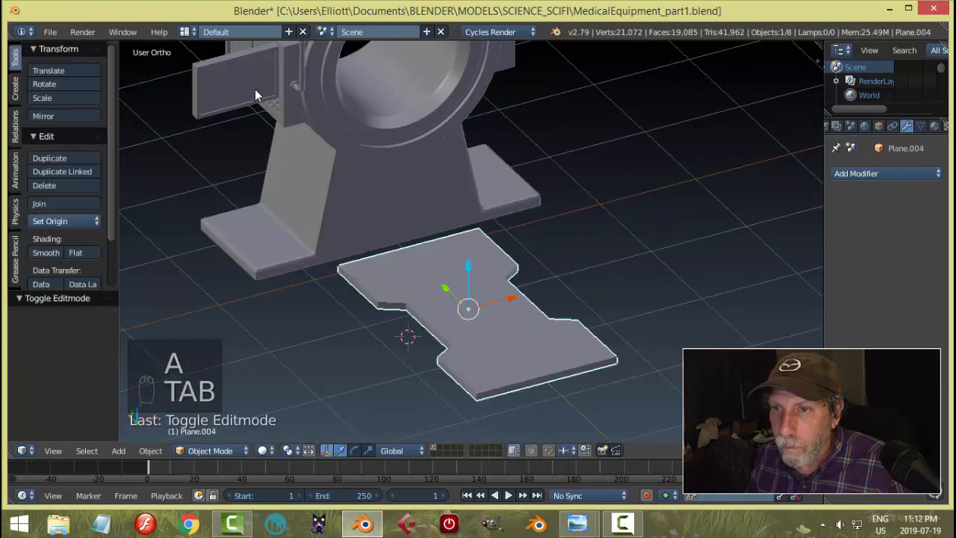
- Copy the bevel modifier from the scanner's side-mounted panel to the notched base and deselect everything
shift+right_click(255, 94)
key(ctrl+l)
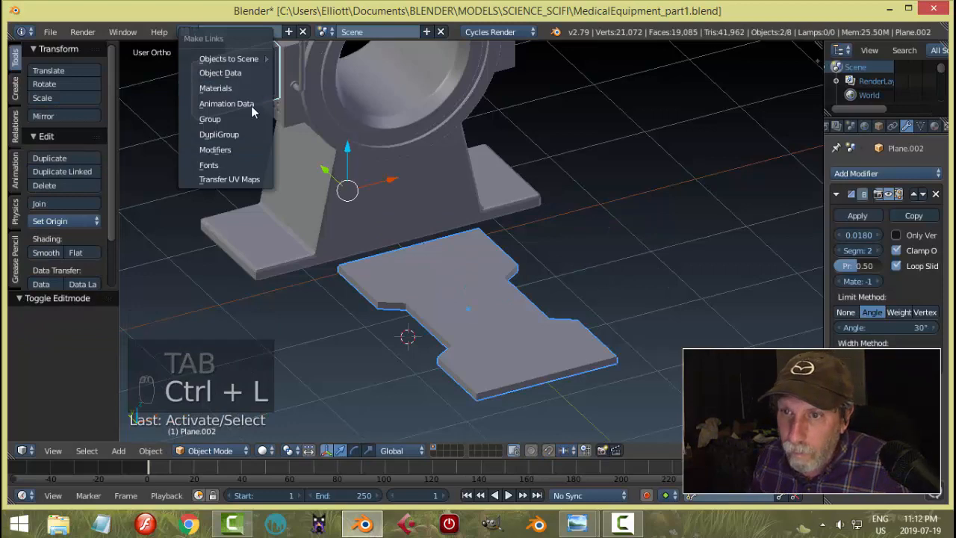
click(230, 148)
key(a)
scroll(603, 245, down, 3)
middle_drag(603, 246, 572, 278)
scroll(550, 283, up, 3)
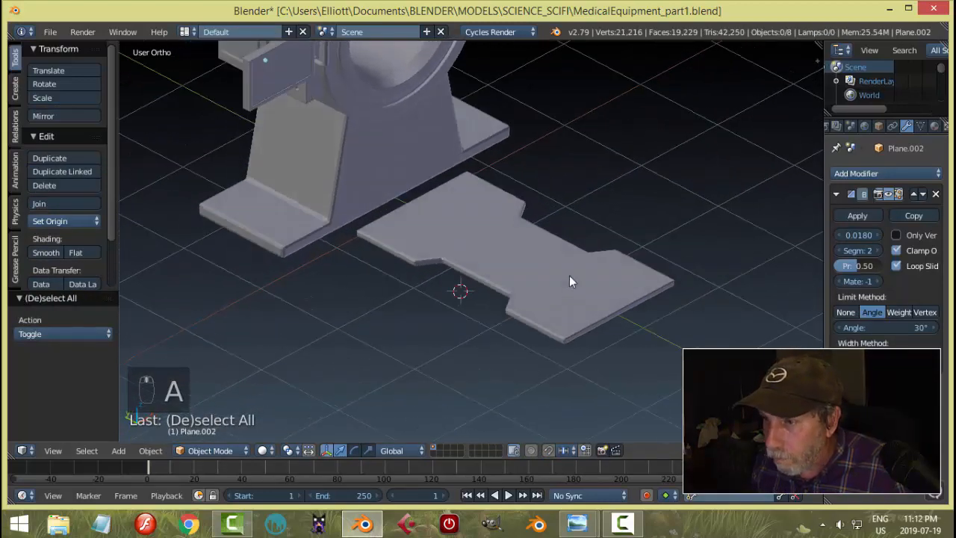
- Add a centred horizontal edge loop around the notched base's sides and return to Object Mode with nothing selected
right_click(631, 241)
middle_drag(631, 241, 637, 232)
key(Tab)
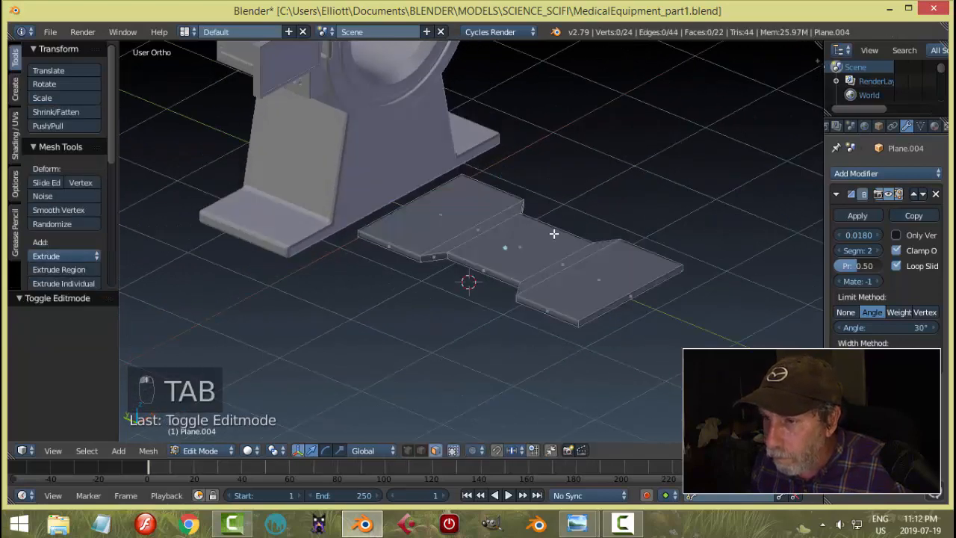
scroll(552, 231, up, 3)
middle_drag(538, 256, 447, 228)
key(ctrl+r)
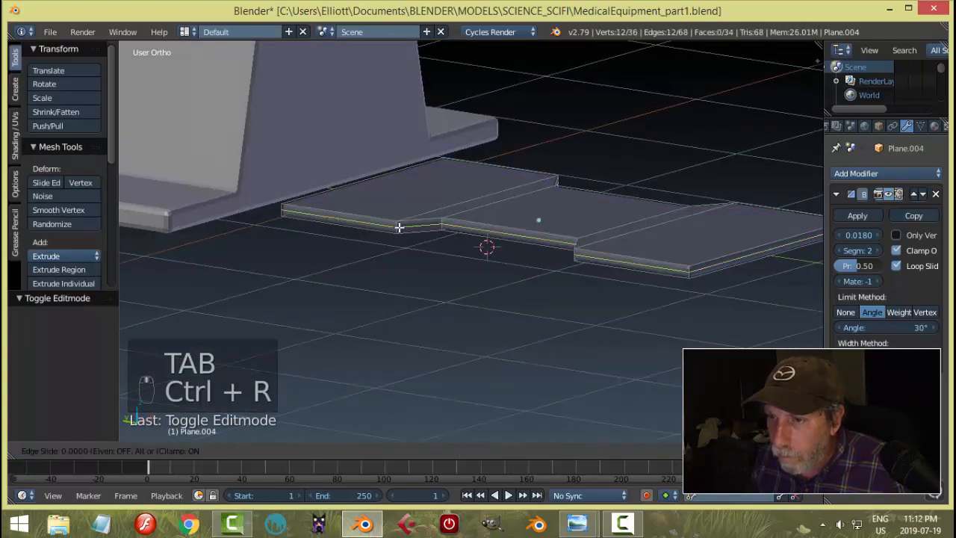
click(399, 226)
right_click(503, 208)
key(a)
key(Tab)
click(391, 208)
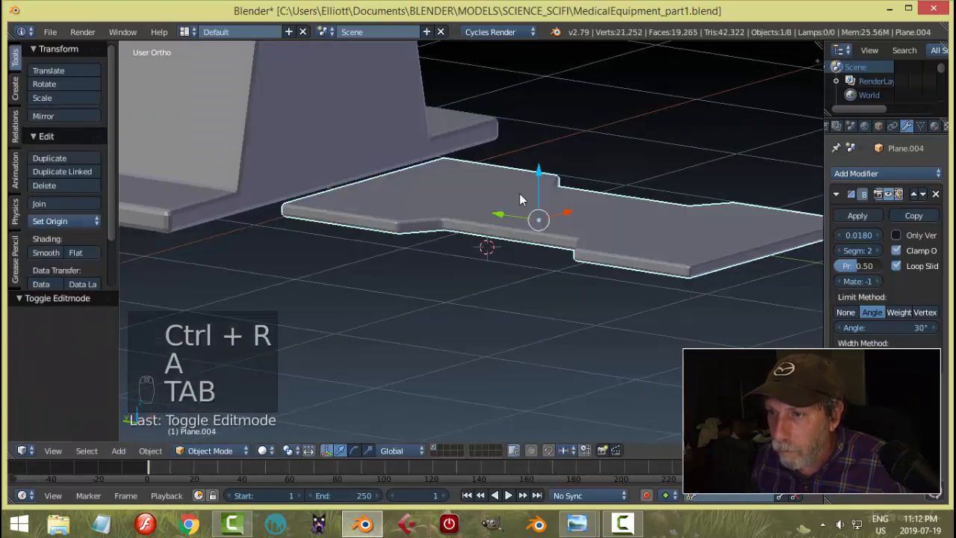
key(a)
scroll(549, 179, down, 2)
middle_drag(549, 179, 568, 253)
scroll(523, 218, down, 3)
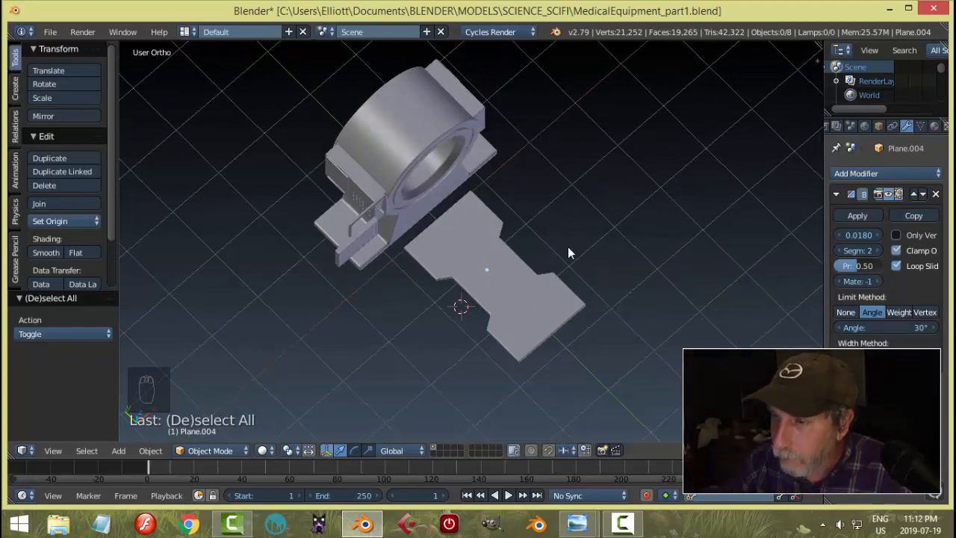
- Duplicate the base's middle top face and raise the copy by about 0.165 along Z
middle_drag(567, 252, 529, 250)
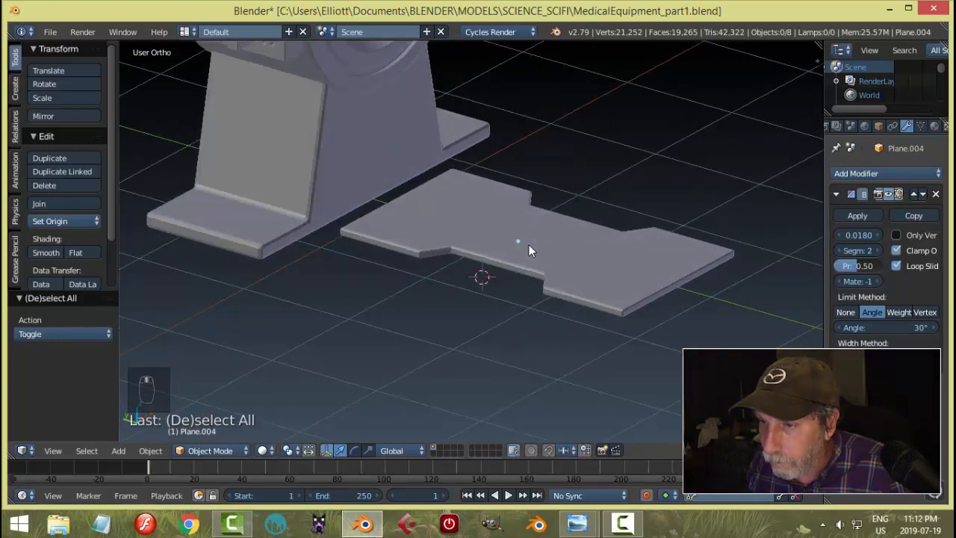
click(576, 522)
mouse_move(536, 454)
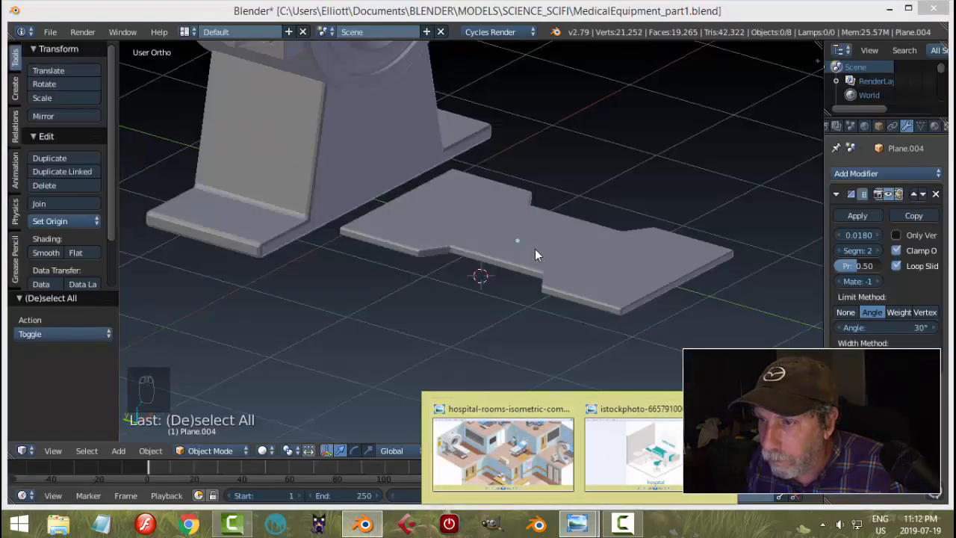
right_click(535, 250)
middle_drag(587, 245, 586, 273)
key(Tab)
click(689, 274)
middle_drag(687, 273, 632, 286)
key(ctrl+Tab)
click(549, 281)
right_click(527, 269)
middle_drag(527, 268, 565, 276)
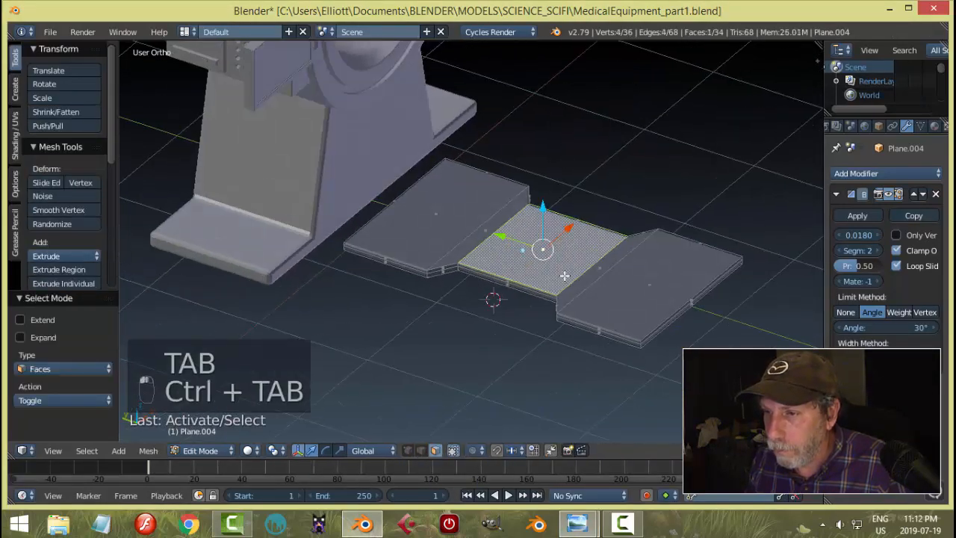
key(shift+d)
drag(537, 212, 537, 194)
- Separate the duplicated face into its own object and set its origin to its geometry
key(p)
click(617, 212)
key(Tab)
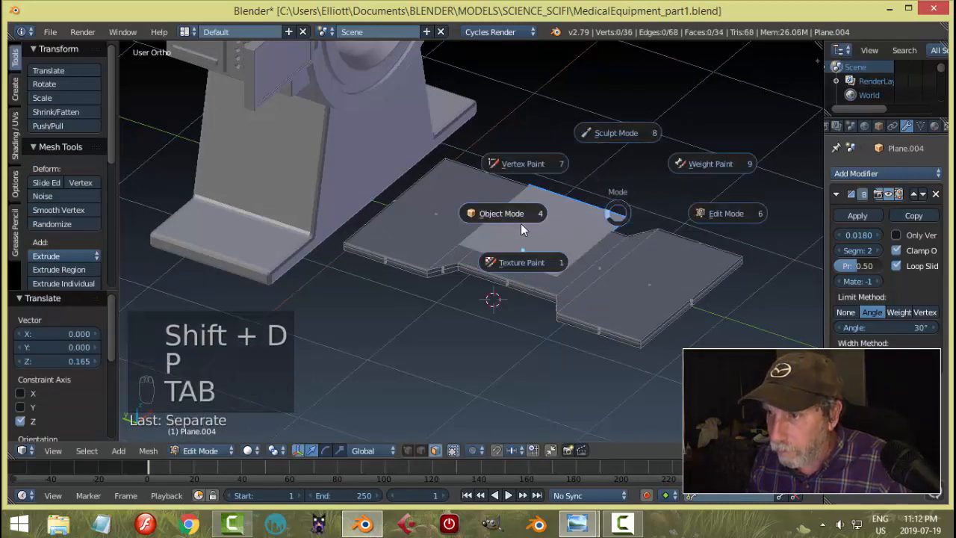
click(520, 224)
right_click(560, 228)
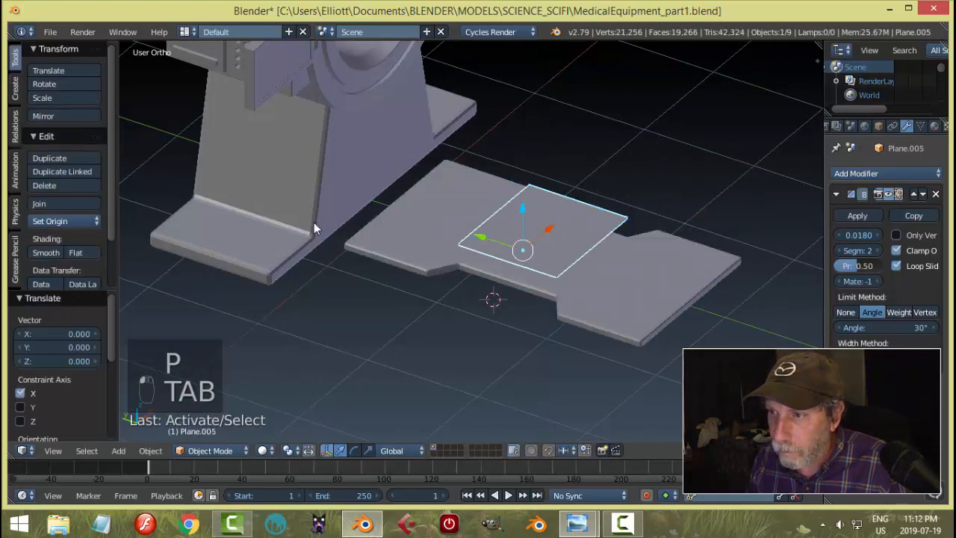
click(72, 221)
click(75, 253)
- Scale the separated face by about 0.819 along X and about 2.291 along Y to form a long, narrow rectangle
middle_drag(575, 236, 540, 256)
key(Tab)
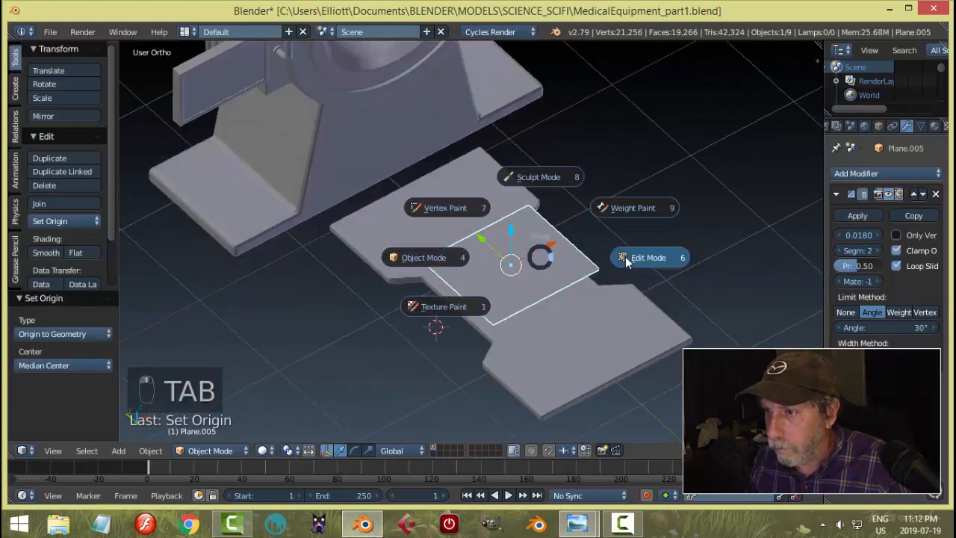
click(626, 256)
key(a)
key(a)
middle_drag(626, 259, 645, 247)
key(s)
click(590, 270)
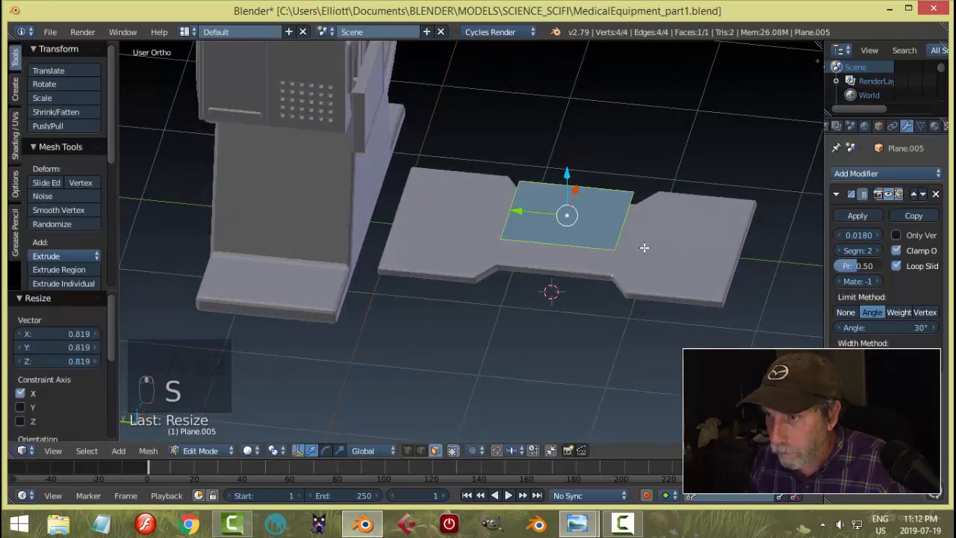
key(s)
click(747, 284)
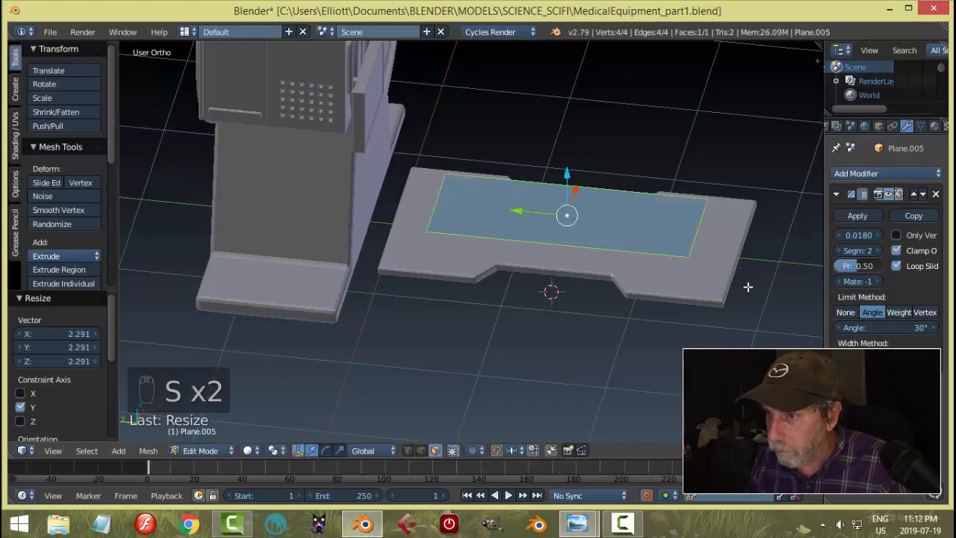
- Lower the long rectangle by about 0.157 along Z onto the notched base
middle_drag(747, 284, 708, 233)
drag(554, 128, 557, 152)
middle_drag(557, 151, 585, 232)
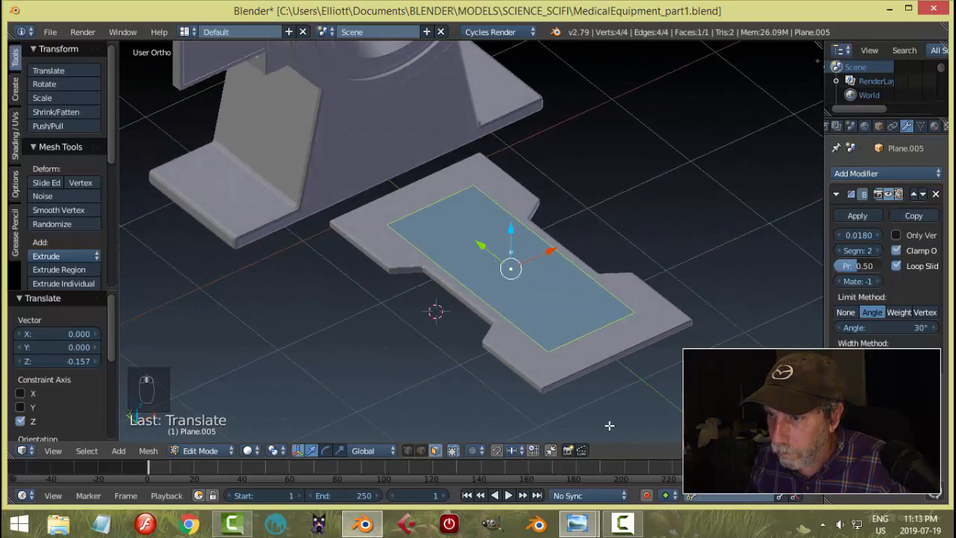
- Examine the scanner's patient table support in the hospital rooms reference image and compare it with the Blender model
click(579, 526)
click(502, 452)
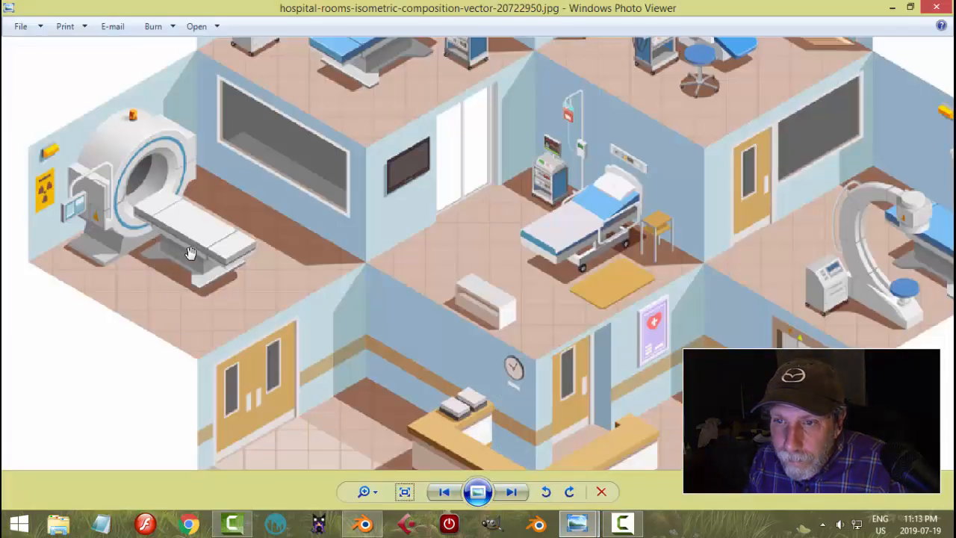
click(363, 526)
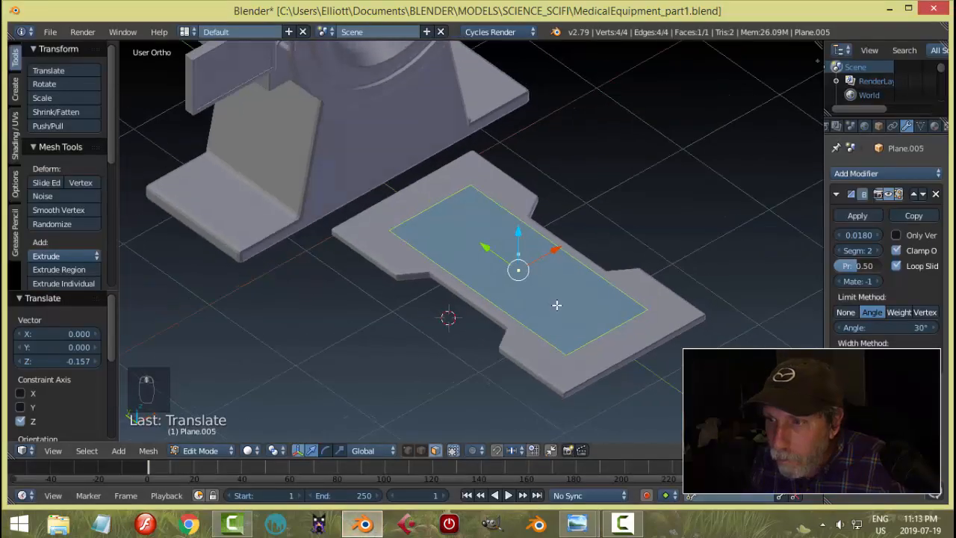
middle_drag(568, 314, 627, 282)
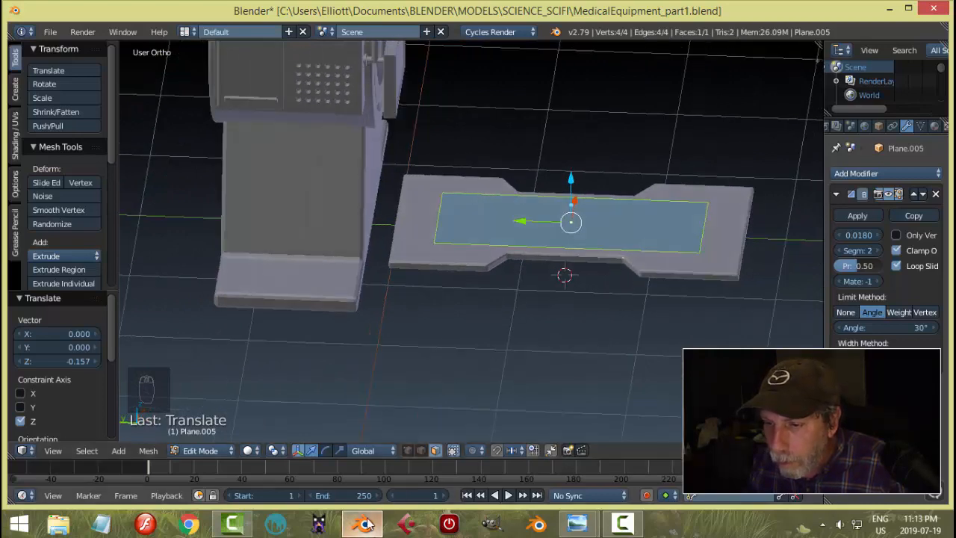
mouse_move(577, 523)
click(497, 459)
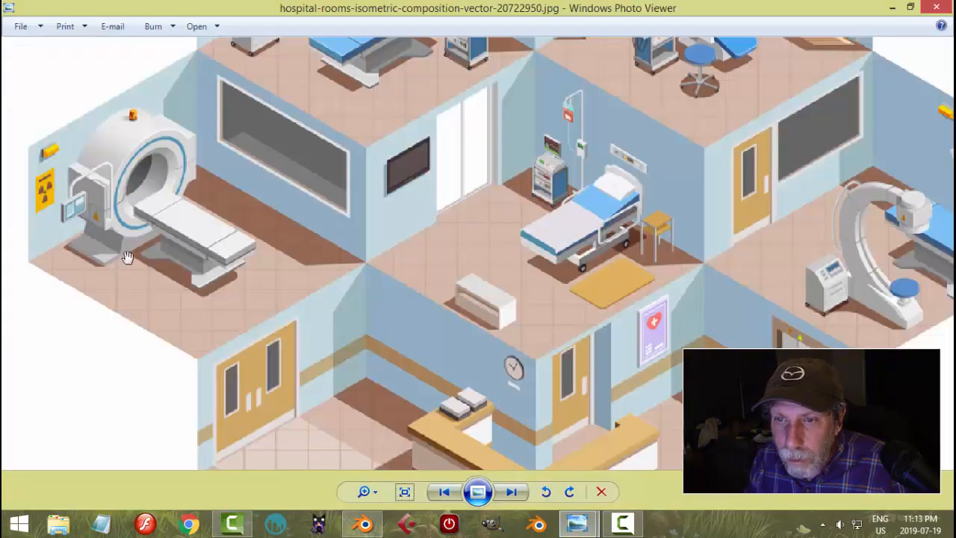
click(353, 523)
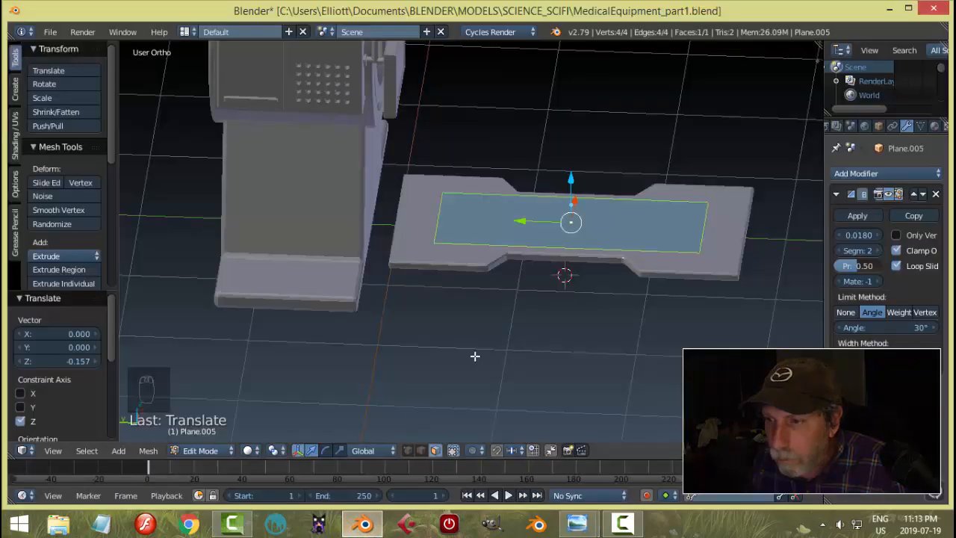
- Extrude the long rectangle upward by about 0.682 to form the table's pedestal block
middle_drag(622, 322, 553, 286)
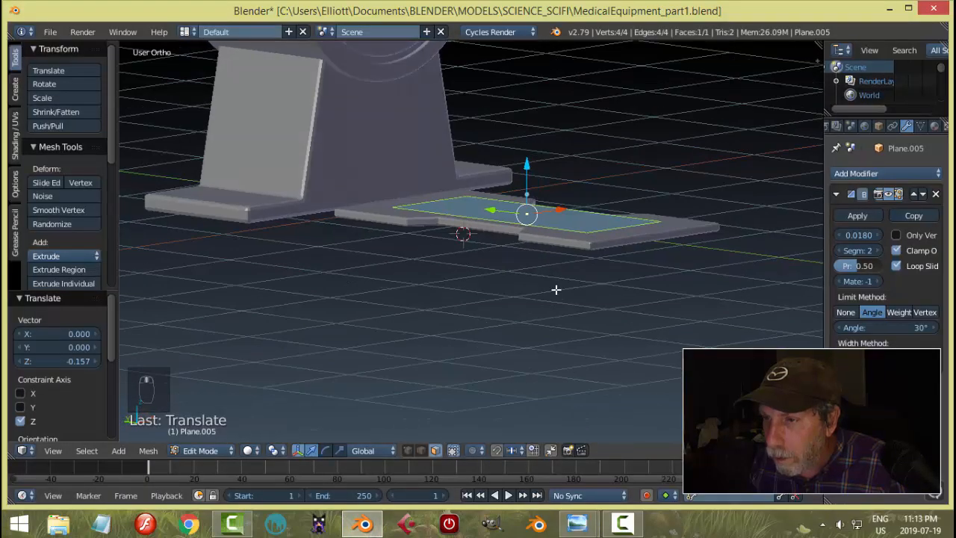
key(e)
click(544, 253)
middle_drag(545, 252, 539, 279)
scroll(538, 281, down, 2)
- Check the reference image, then extrude the pedestal's top face in place and scale it outward by about 1.25
mouse_move(573, 523)
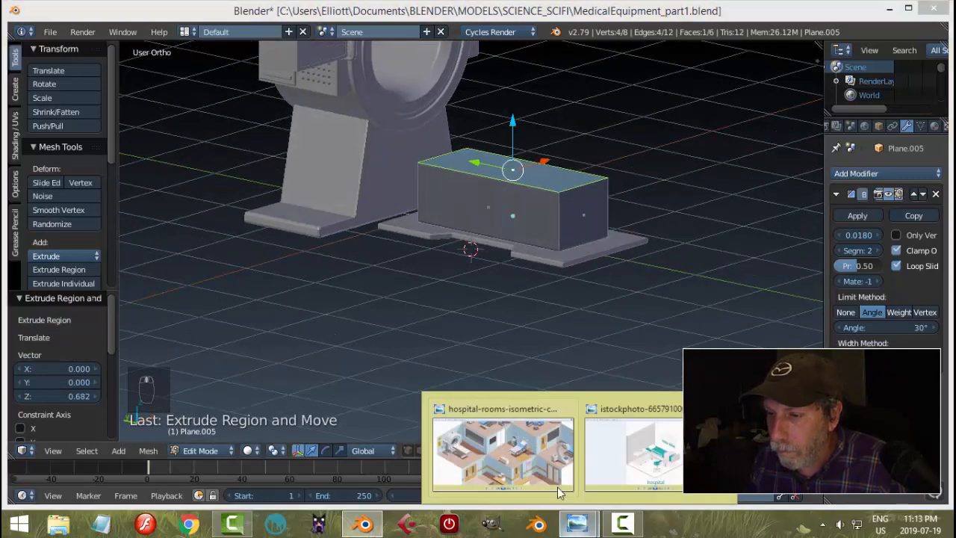
click(555, 487)
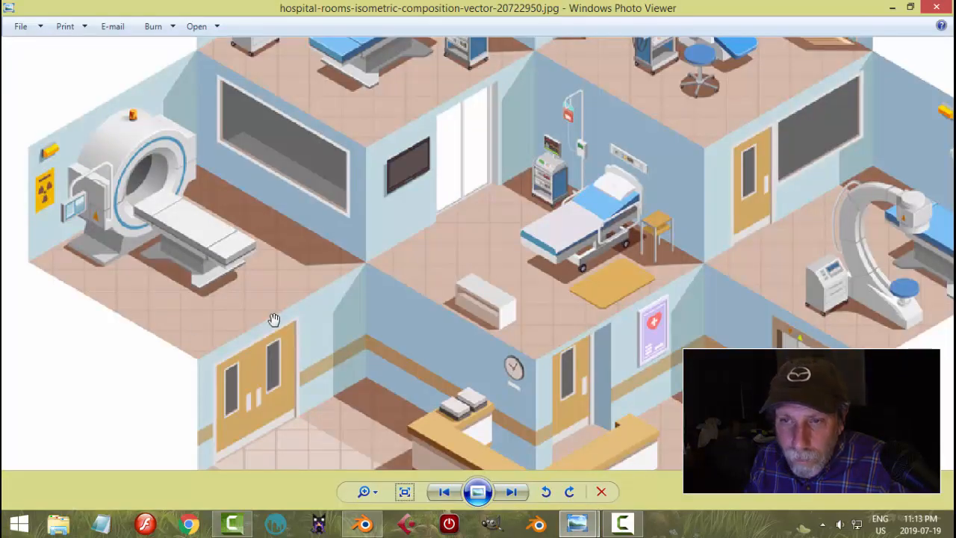
click(375, 527)
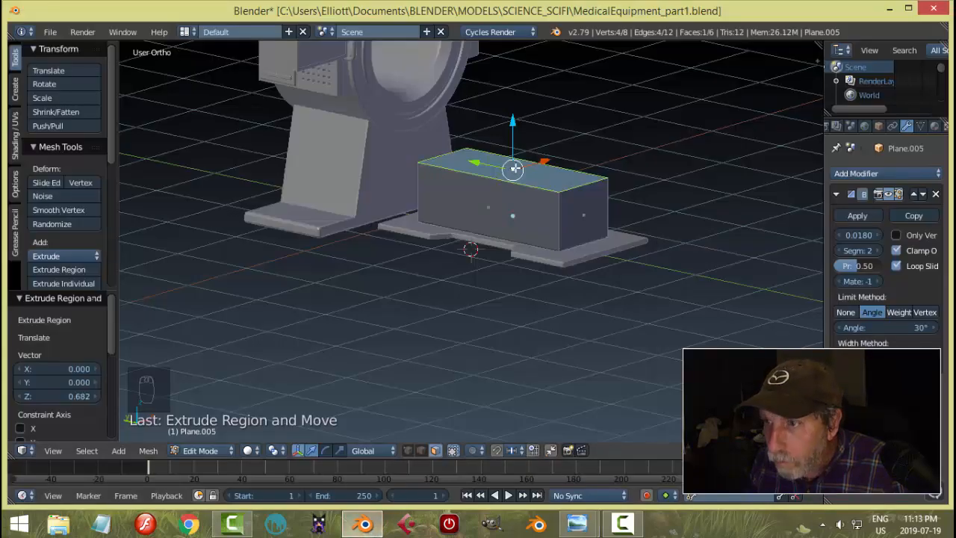
middle_drag(514, 169, 518, 181)
key(e)
key(s)
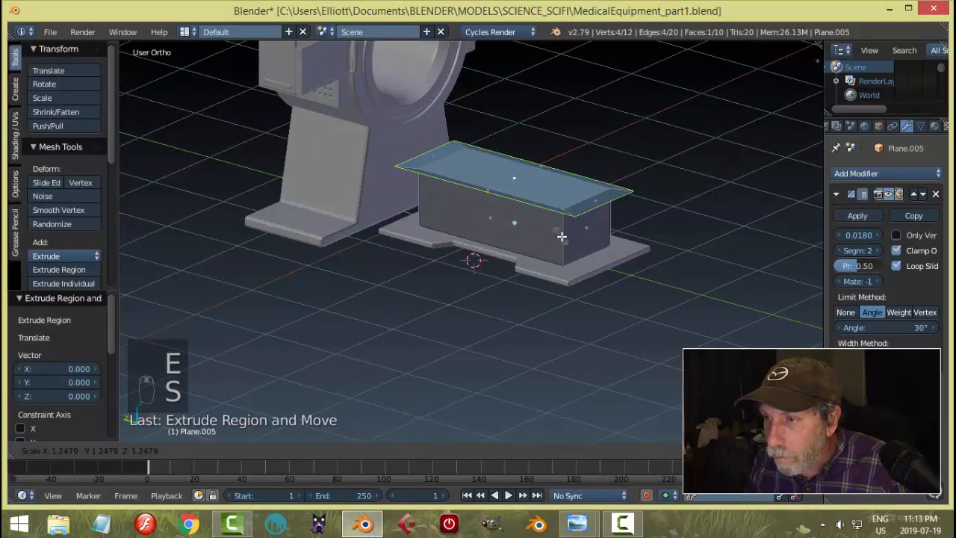
click(562, 236)
- Extrude the widened top face upward by about 0.204 as an overhanging slab and compare it with the reference image
middle_drag(562, 236, 597, 254)
key(e)
click(528, 241)
mouse_move(576, 523)
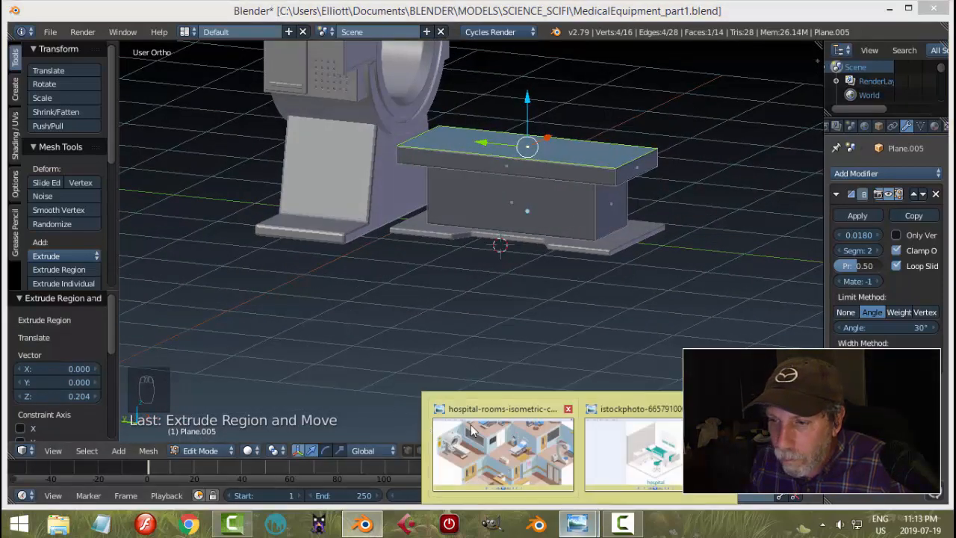
click(472, 431)
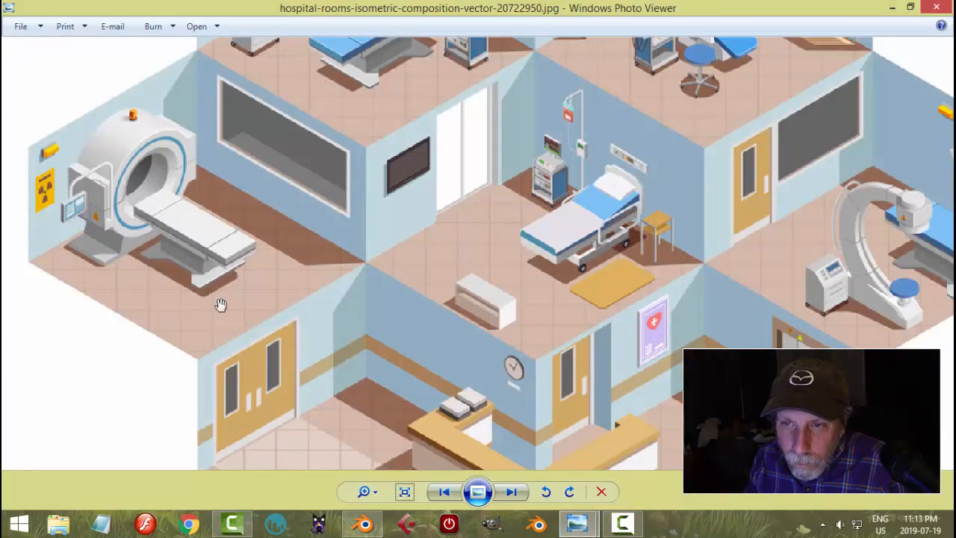
click(362, 523)
middle_drag(481, 329, 524, 287)
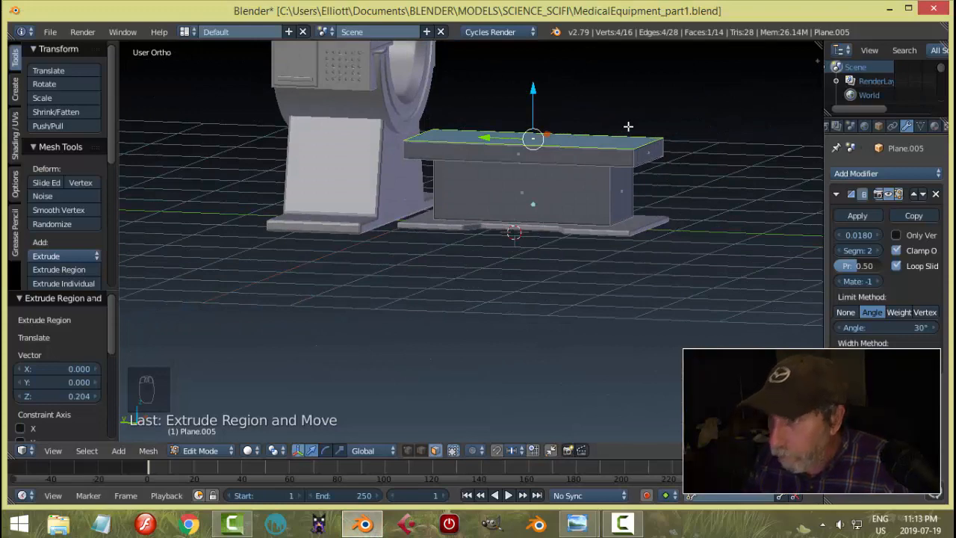
- Expand the selection to the whole overhanging slab, raise it about 0.23 along Z, and return to Object Mode with nothing selected
key(ctrl+KP_Add)
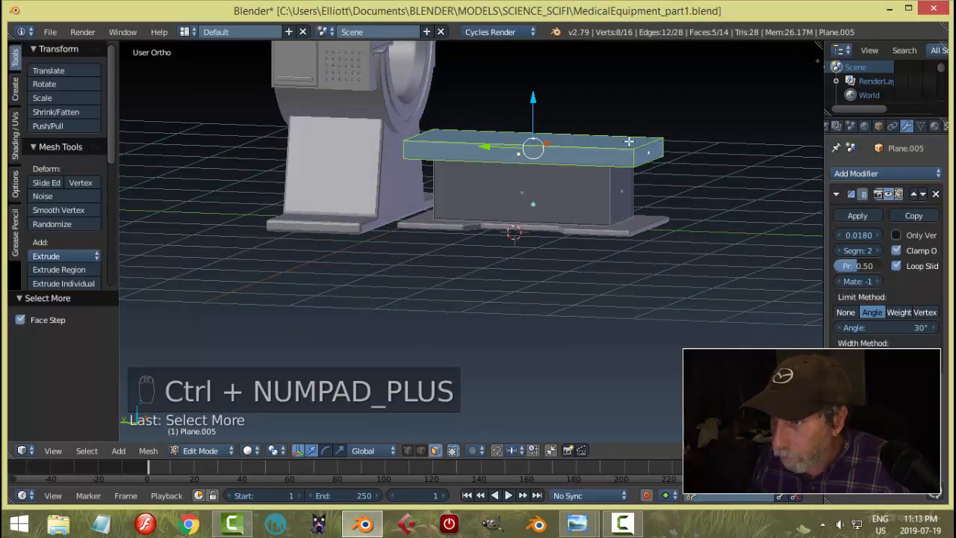
middle_drag(629, 141, 608, 158)
key(ctrl+KP_Add)
key(g)
key(z)
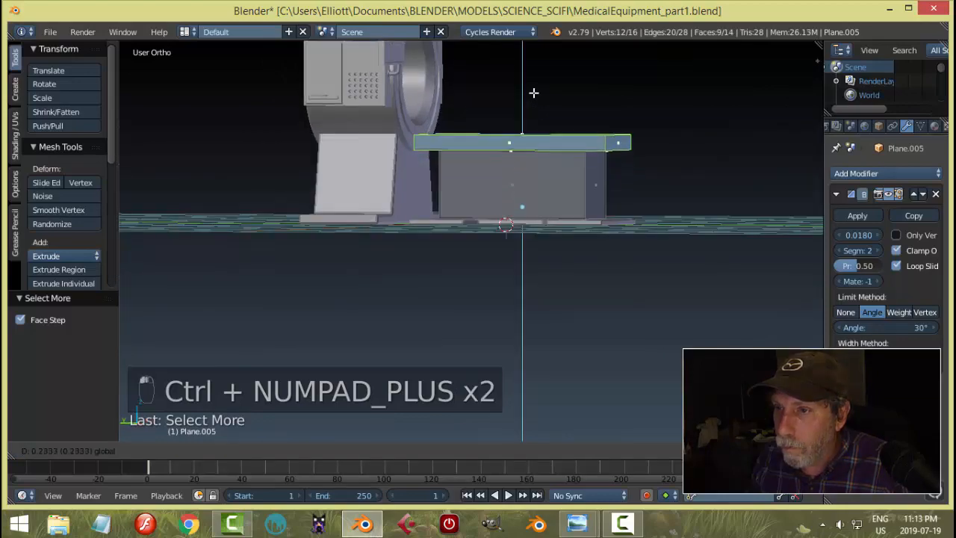
click(538, 85)
middle_drag(640, 92, 619, 117)
key(a)
key(Tab)
key(a)
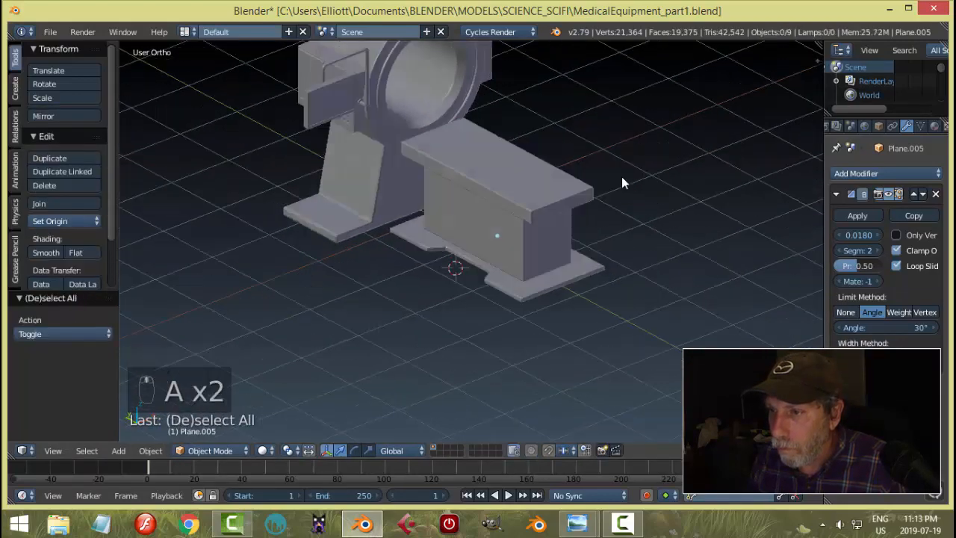
- Lower the pedestal object by 0.016 along Z so that it sits into the notched base
middle_drag(622, 180, 640, 164)
right_click(597, 139)
drag(504, 93, 508, 97)
- Show the model in wireframe and delete the pedestal's hidden bottom face in Edit Mode
key(z)
click(625, 126)
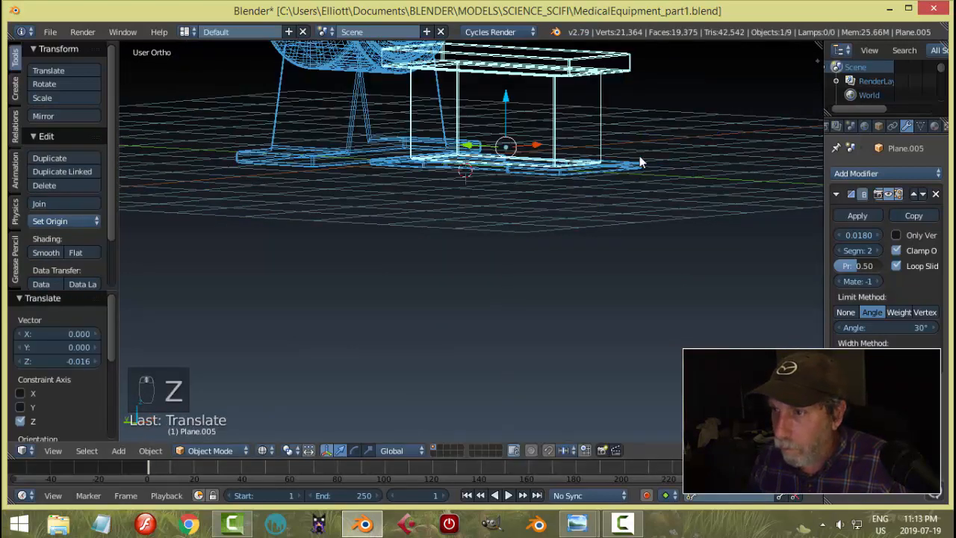
middle_drag(640, 162, 638, 152)
key(ctrl+Tab)
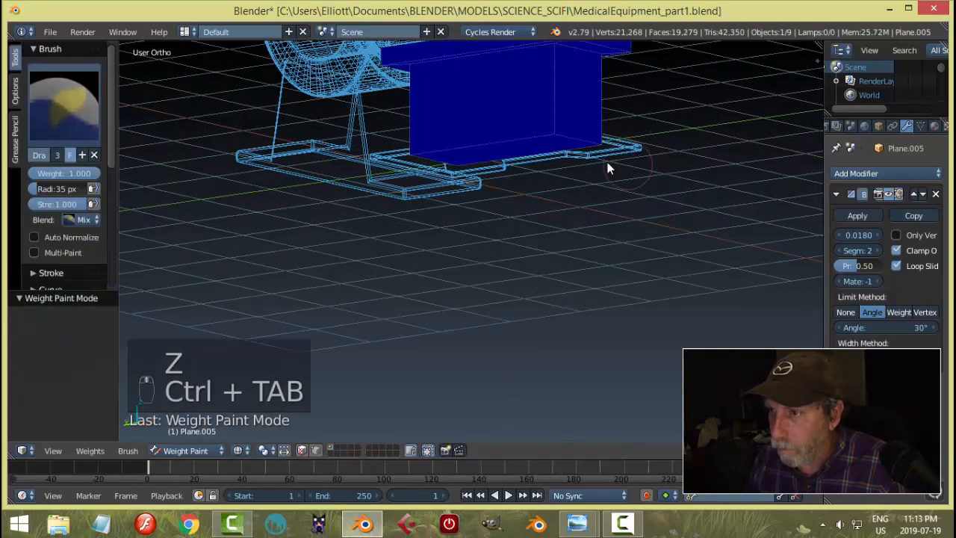
click(196, 451)
click(190, 418)
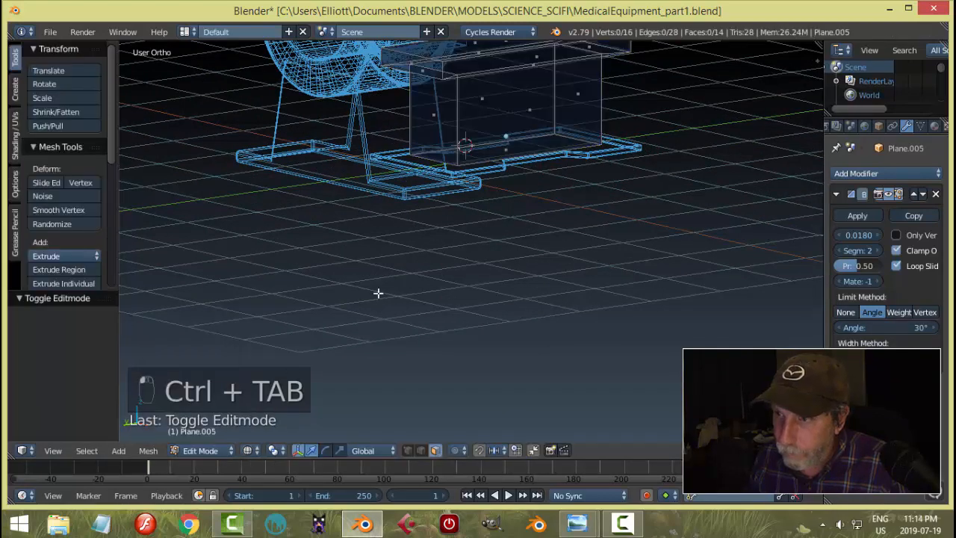
right_click(537, 141)
key(x)
click(490, 143)
- Return to Object Mode with solid shading and deselect the pedestal
key(Tab)
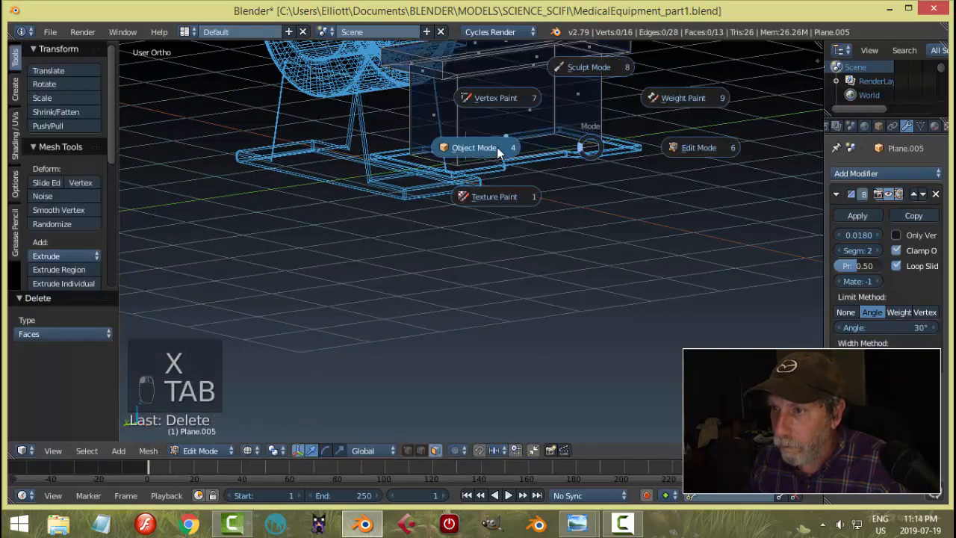
click(496, 147)
key(z)
click(607, 273)
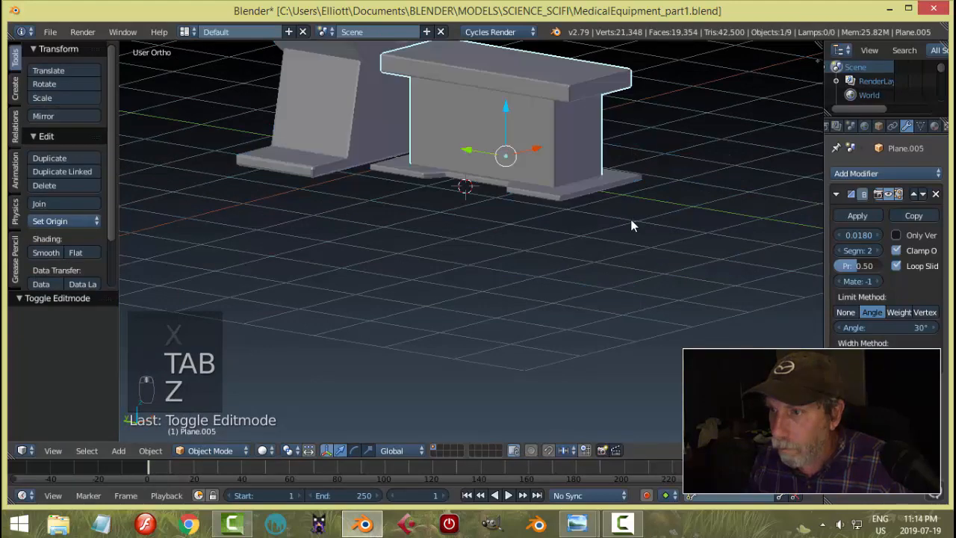
key(a)
middle_drag(631, 219, 641, 182)
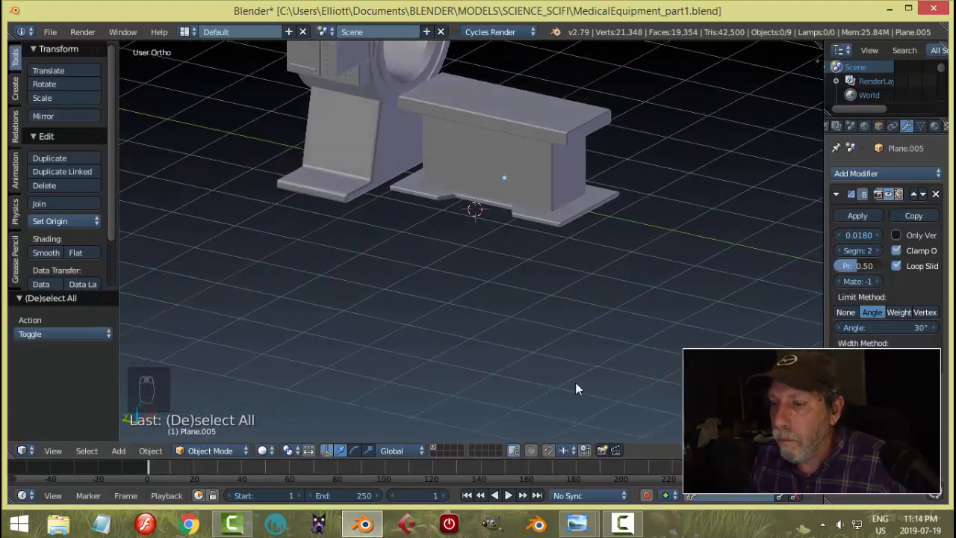
- Duplicate the overhanging slab's top face and raise the copy about 0.06 along Z
right_click(563, 118)
key(Tab)
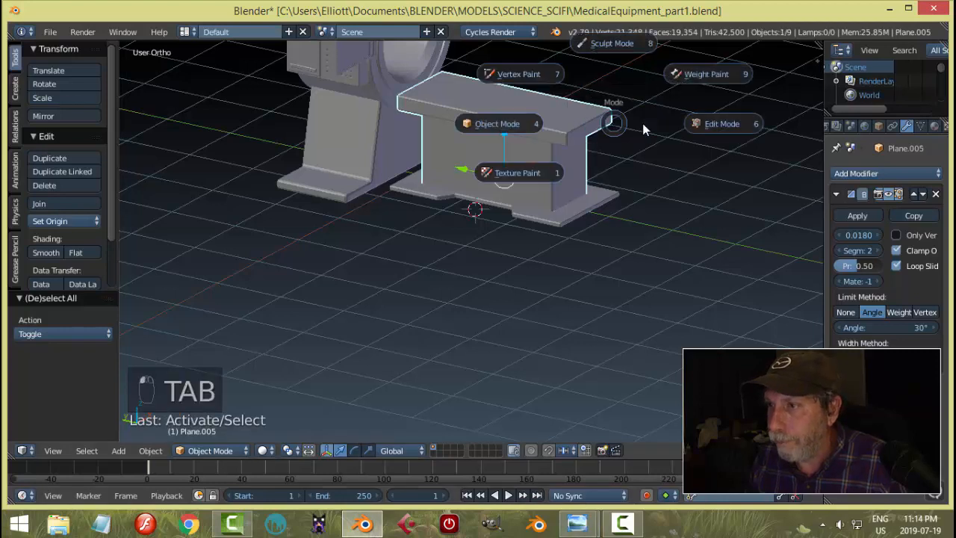
click(722, 123)
right_click(566, 118)
middle_drag(630, 151, 610, 186)
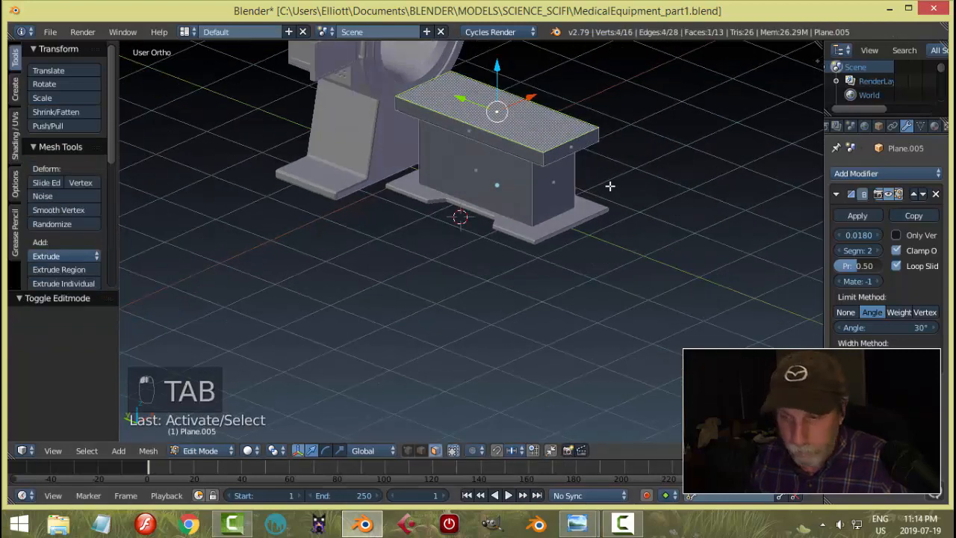
key(shift+d)
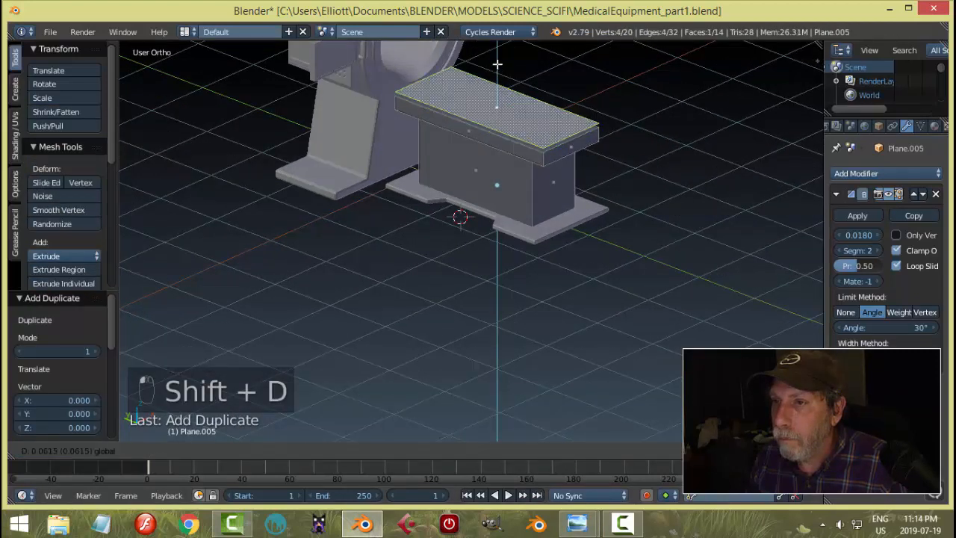
click(517, 86)
- Separate the duplicated face into its own object and set its origin to its geometry
middle_drag(547, 116, 580, 117)
key(p)
click(581, 117)
key(Tab)
click(493, 110)
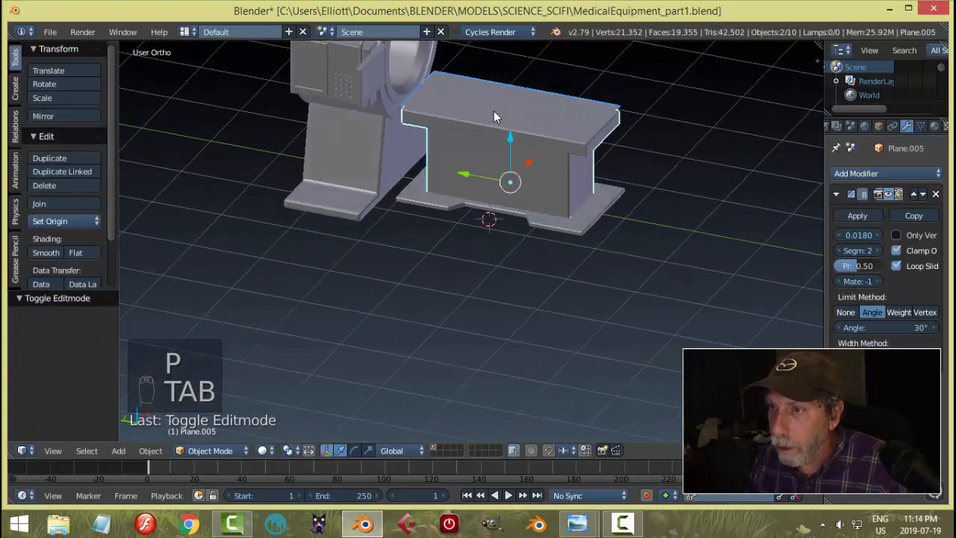
right_click(494, 110)
click(74, 253)
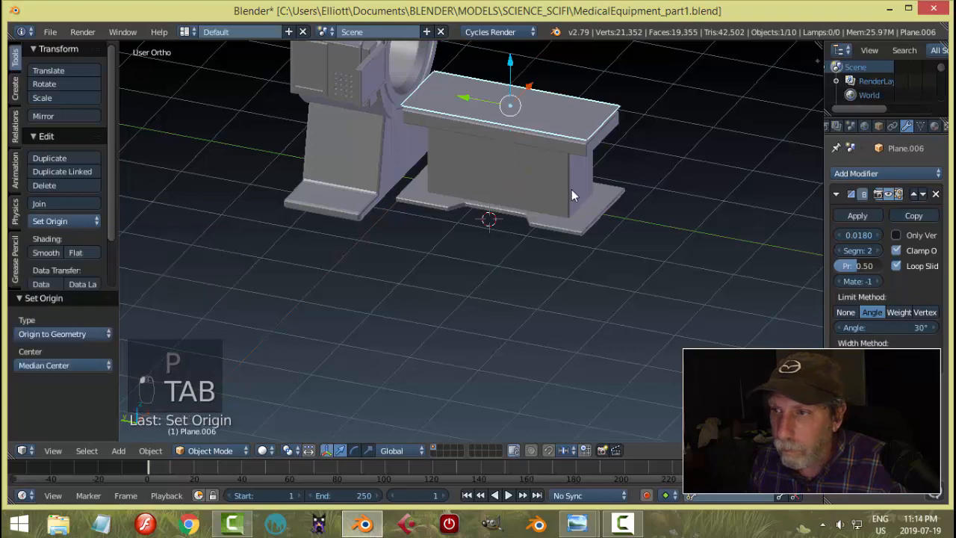
- Check the scanner table's mattress in the hospital rooms reference image, then extrude the separated face upward by 0.190
middle_drag(572, 188, 605, 487)
mouse_move(583, 525)
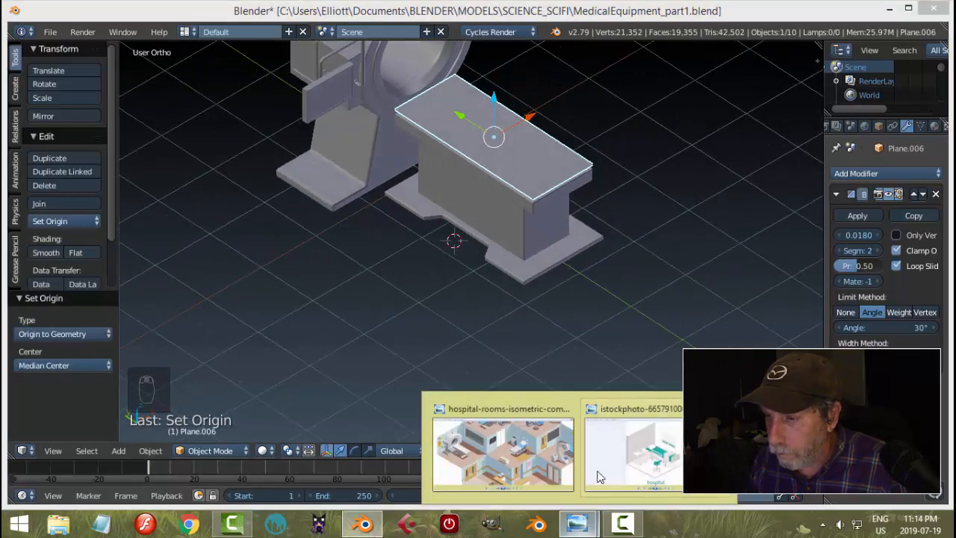
click(503, 427)
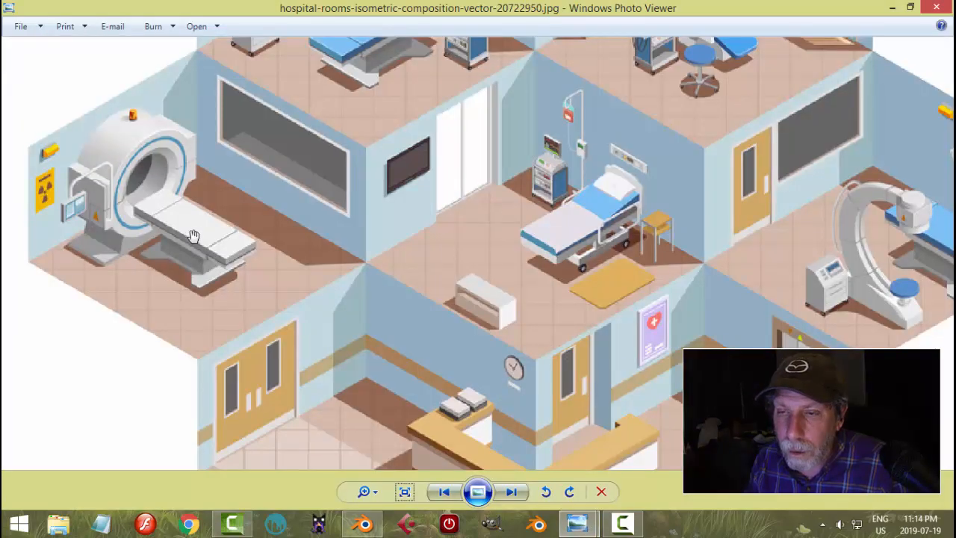
click(362, 524)
key(Tab)
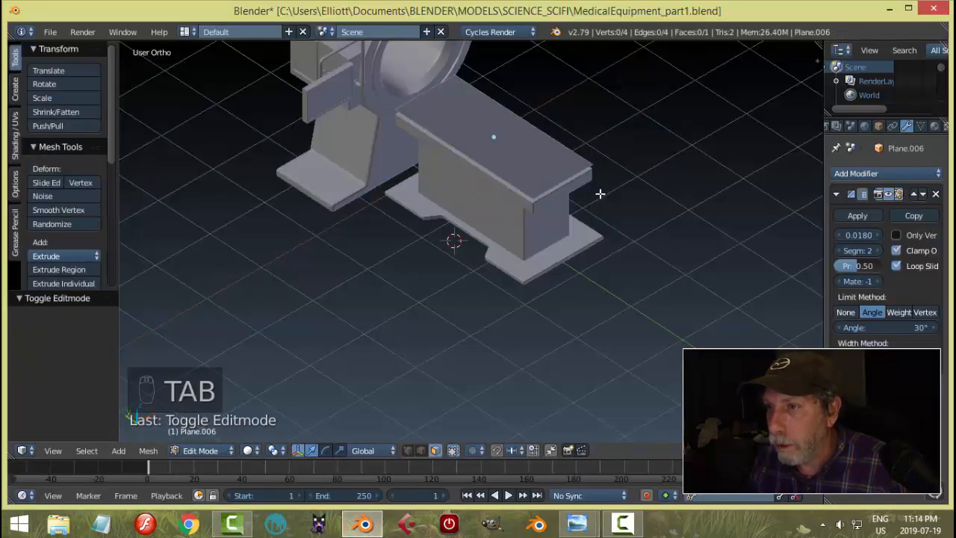
key(a)
key(a)
middle_drag(533, 228, 591, 279)
key(e)
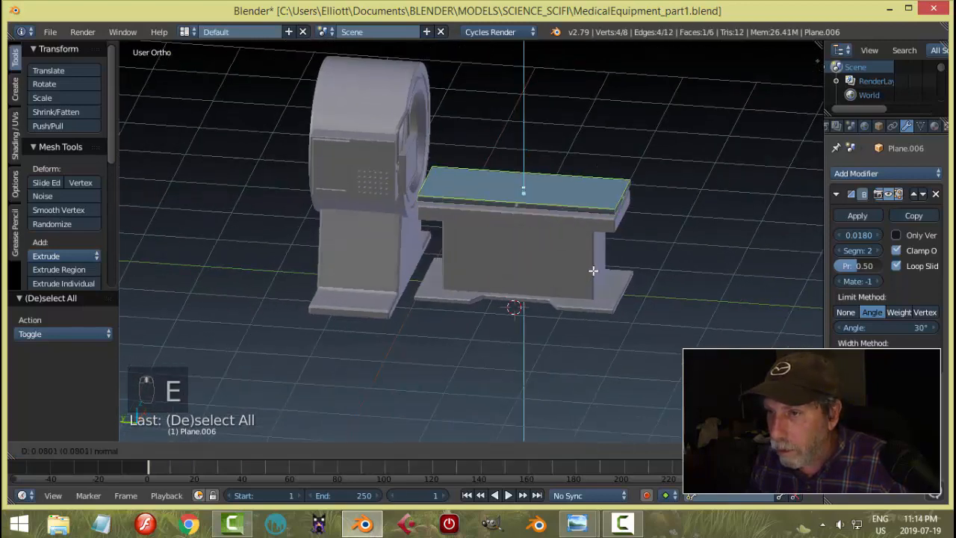
click(593, 266)
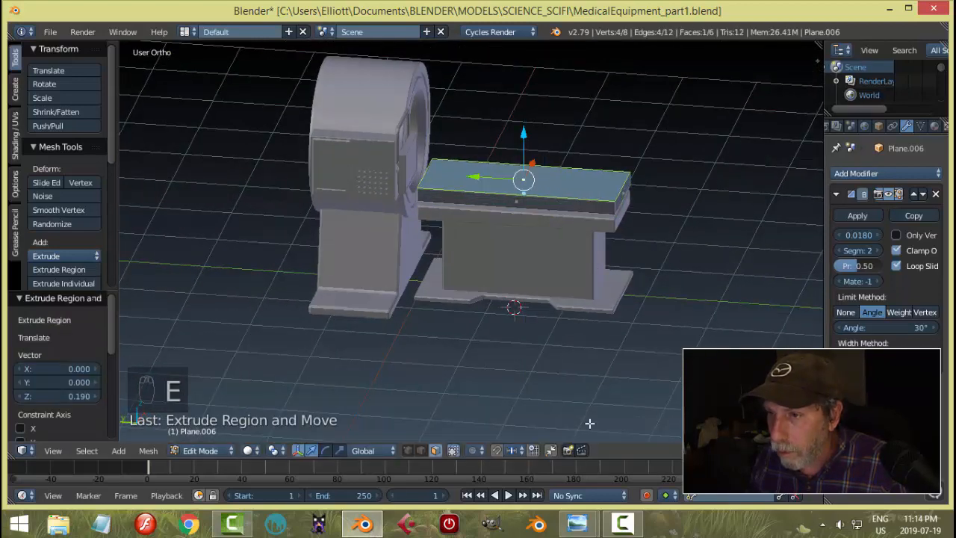
- Compare the mattress block with the reference image, then scale the whole block up by about 1.045
mouse_move(568, 527)
click(493, 449)
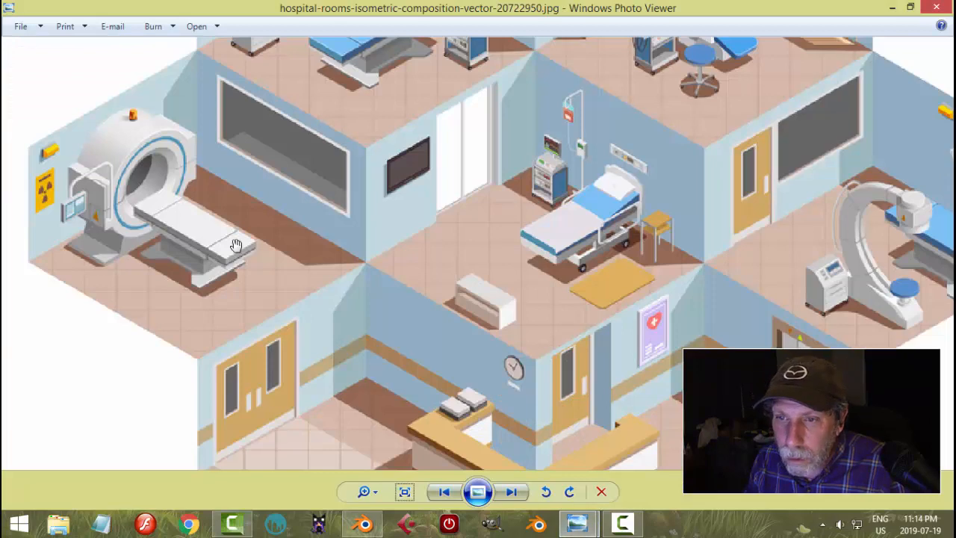
click(362, 524)
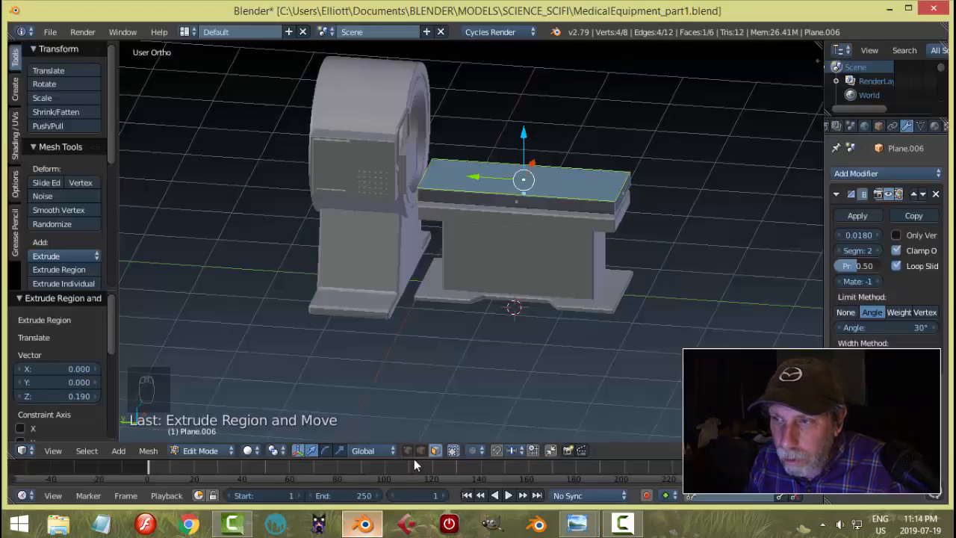
middle_drag(635, 278, 519, 310)
key(a)
key(a)
key(a)
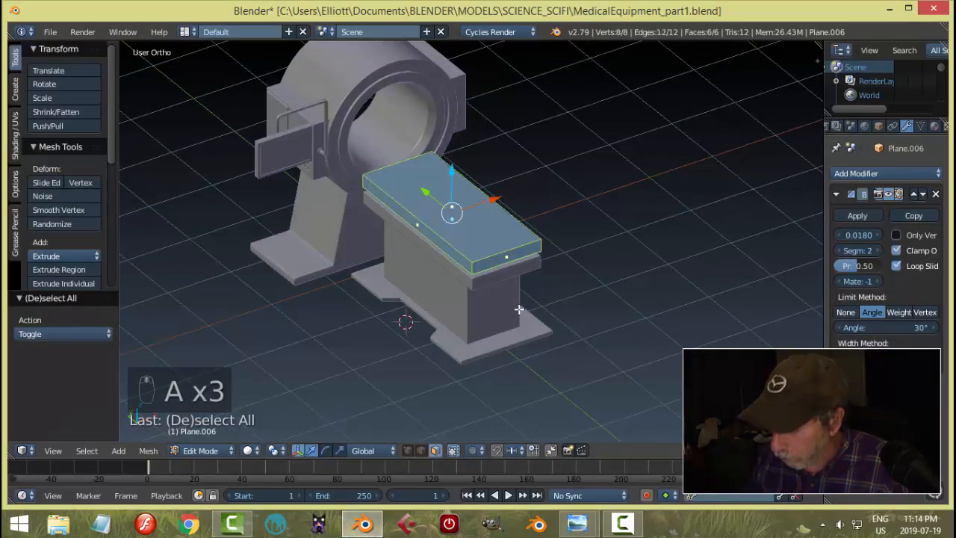
key(s)
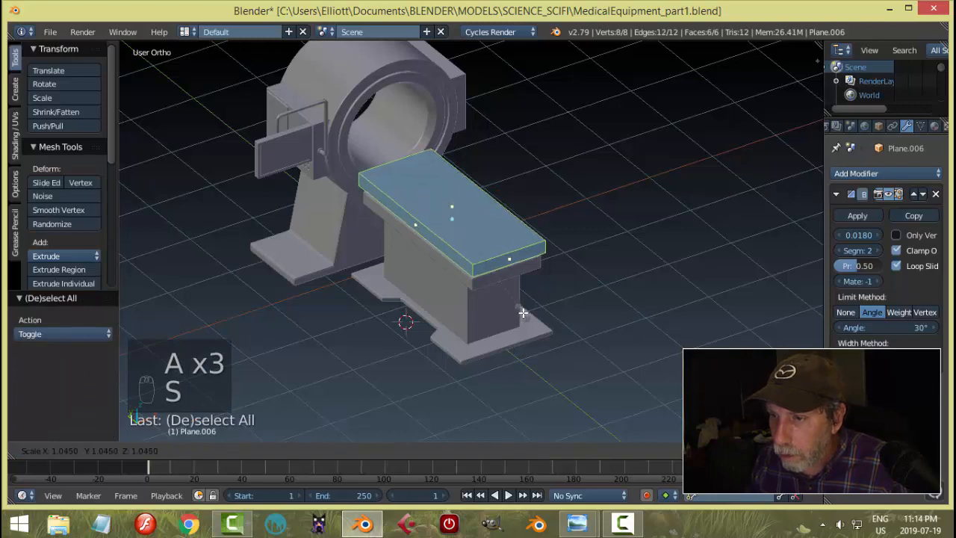
click(523, 312)
- Lower the entire mattress block by 0.057 along Z towards the overhanging slab
key(a)
middle_drag(489, 312, 577, 275)
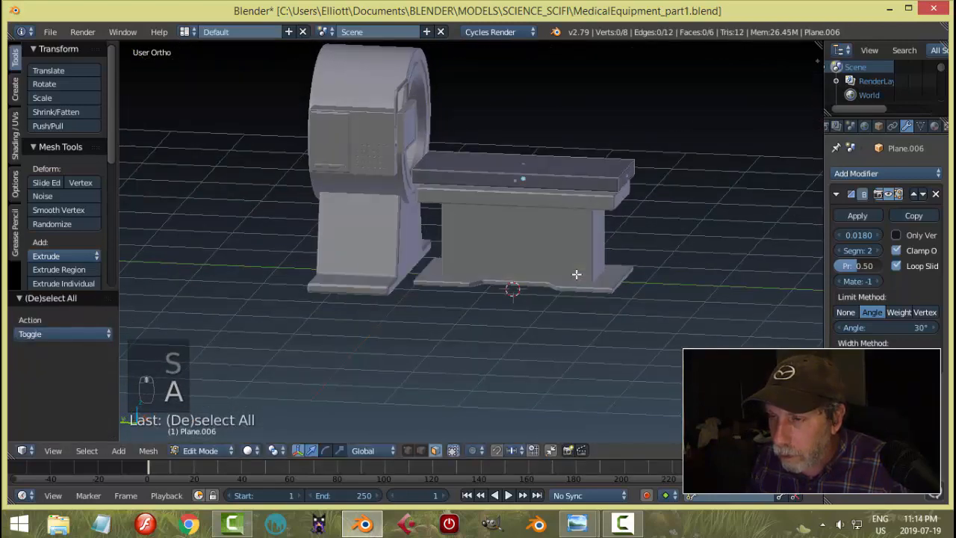
key(a)
drag(526, 127, 529, 136)
- Add two crosswise loop cuts to the mattress block and spread them apart by 1.5 along Y
middle_drag(629, 159, 484, 261)
key(ctrl+r)
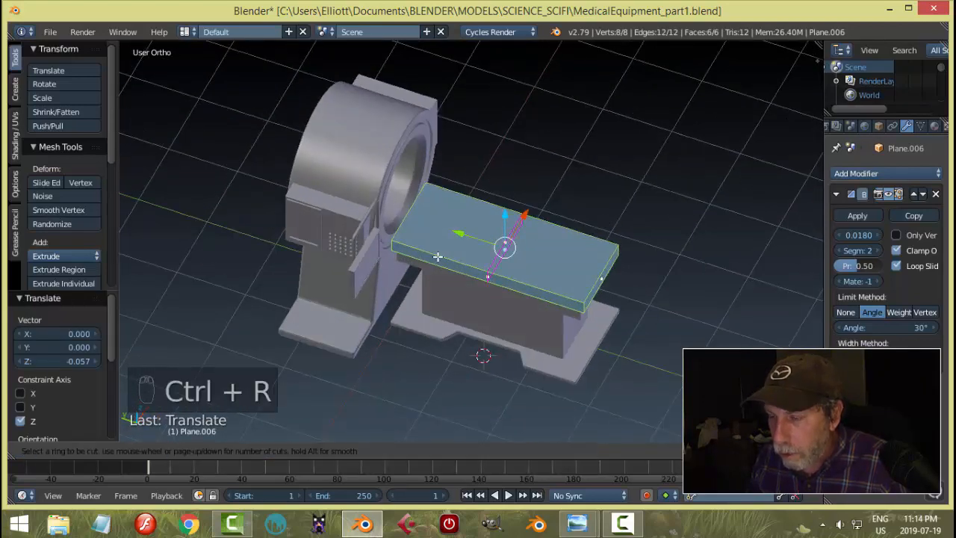
click(438, 256)
right_click(497, 267)
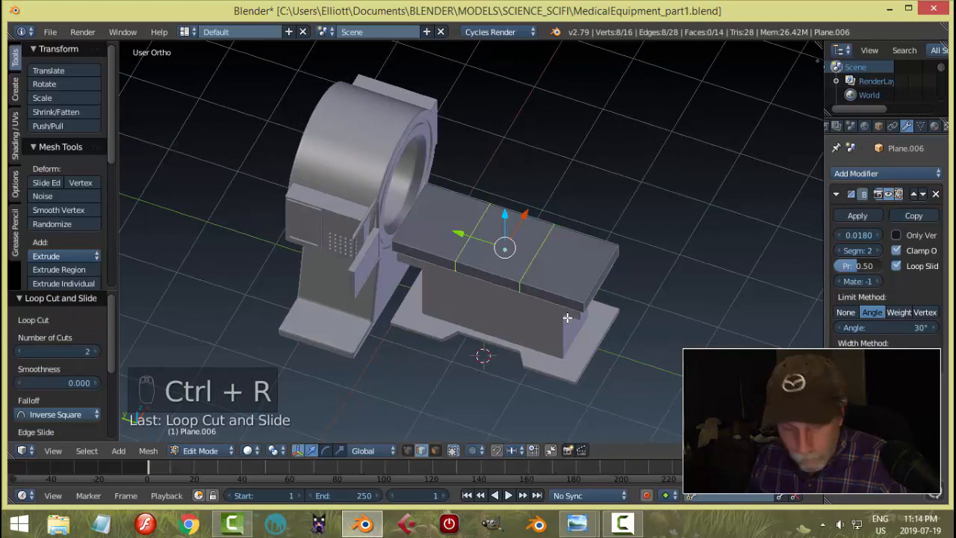
key(s)
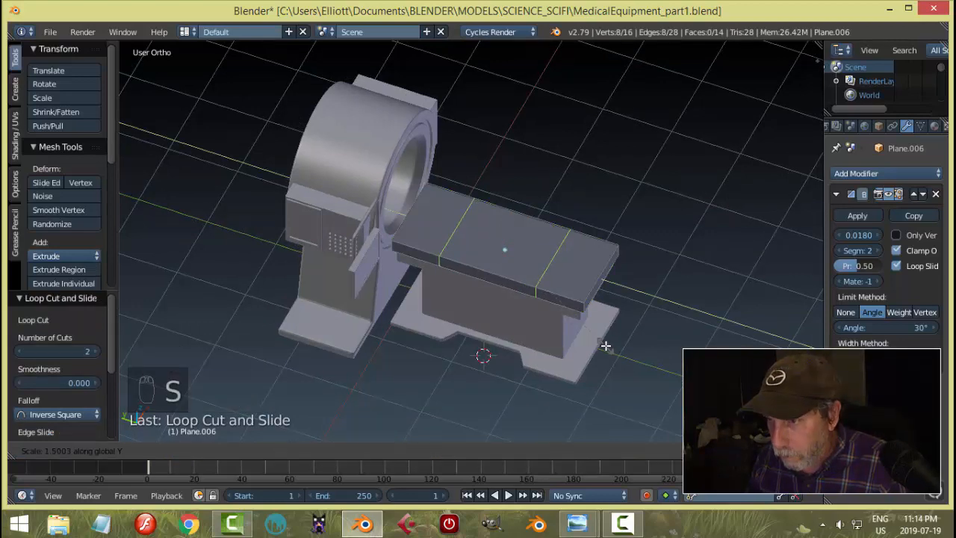
click(605, 345)
- Bevel both loop cuts into narrow strips with two segments and an offset of about 0.013
middle_drag(593, 396, 617, 378)
scroll(586, 354, up, 3)
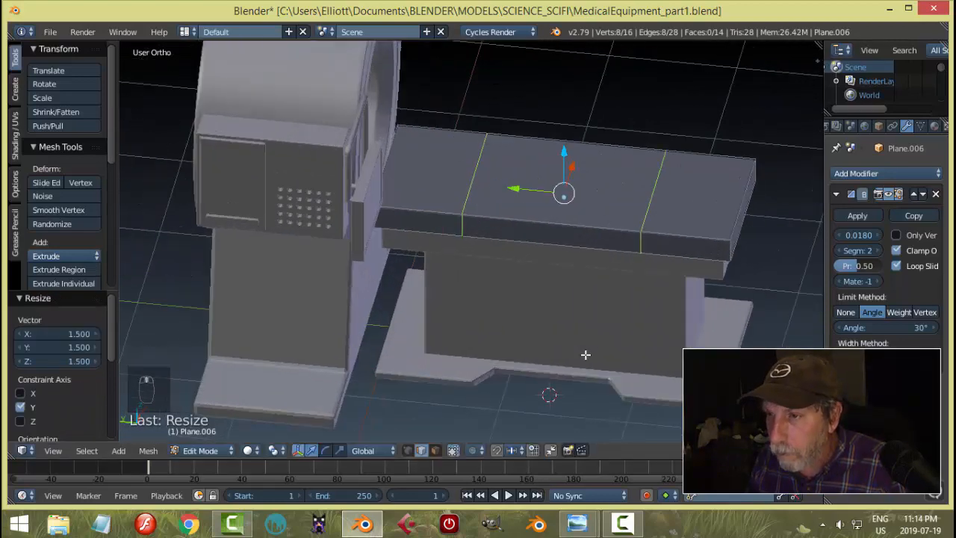
scroll(586, 355, up, 2)
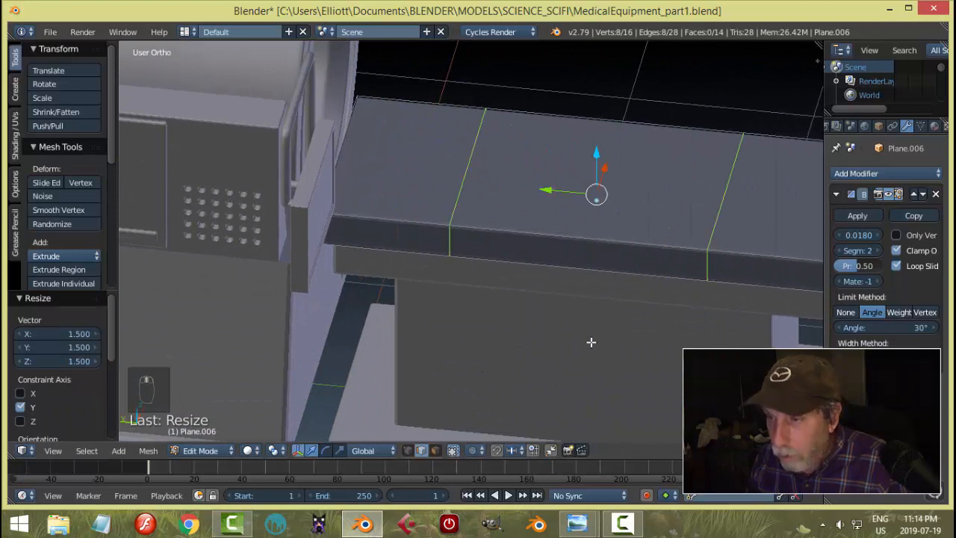
key(ctrl+b)
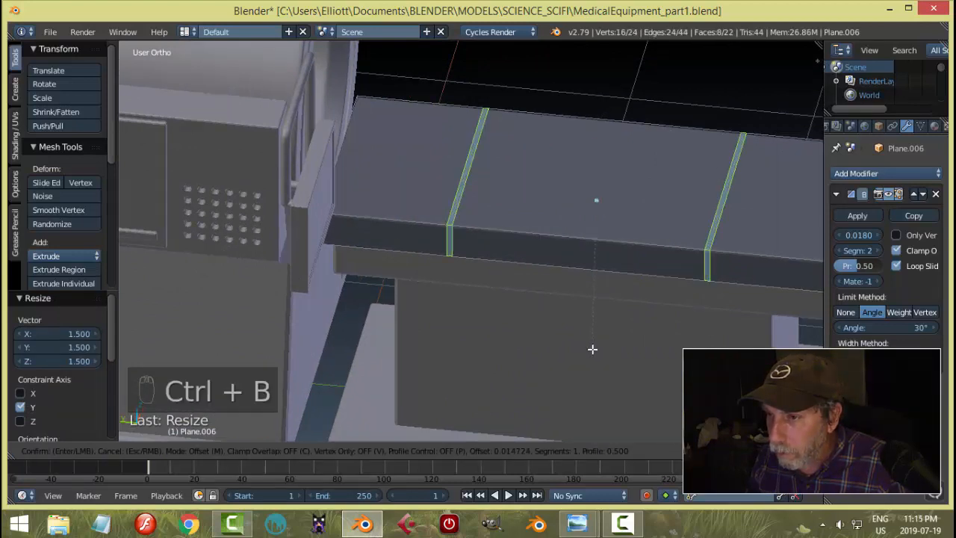
scroll(591, 340, up, 1)
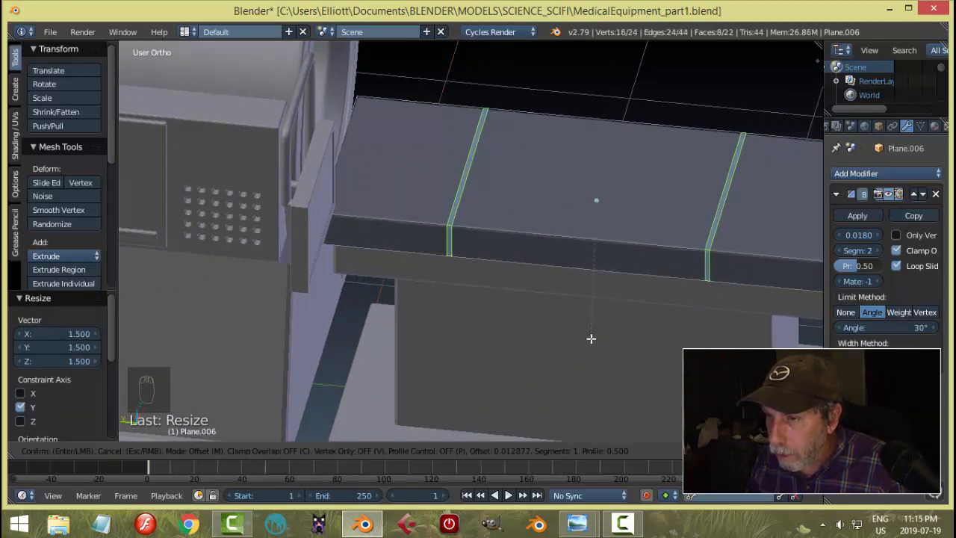
click(591, 339)
- Sink the middle edge loops of both bevelled strips into the mattress block by about 0.0285 with Shrink/Fatten, then leave mesh editing
key(a)
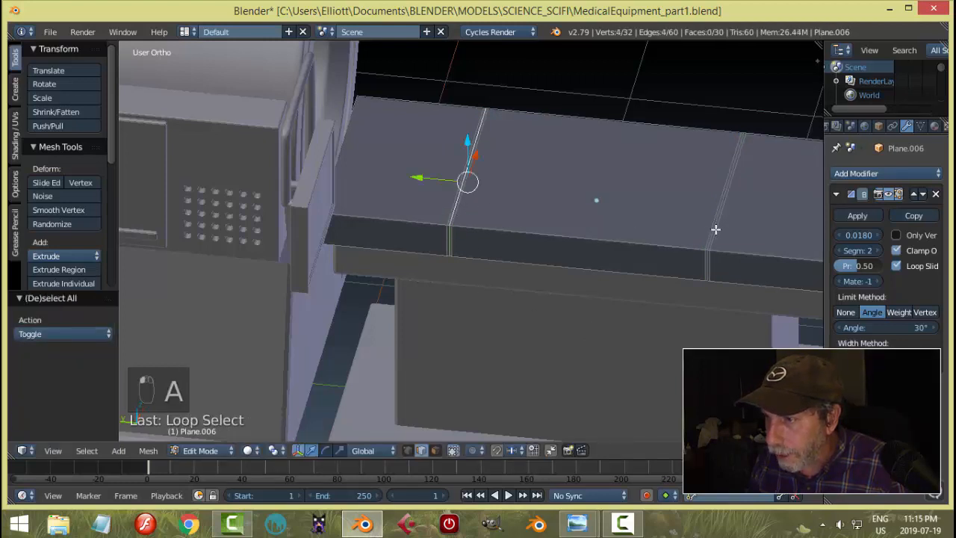
key(a)
key(s)
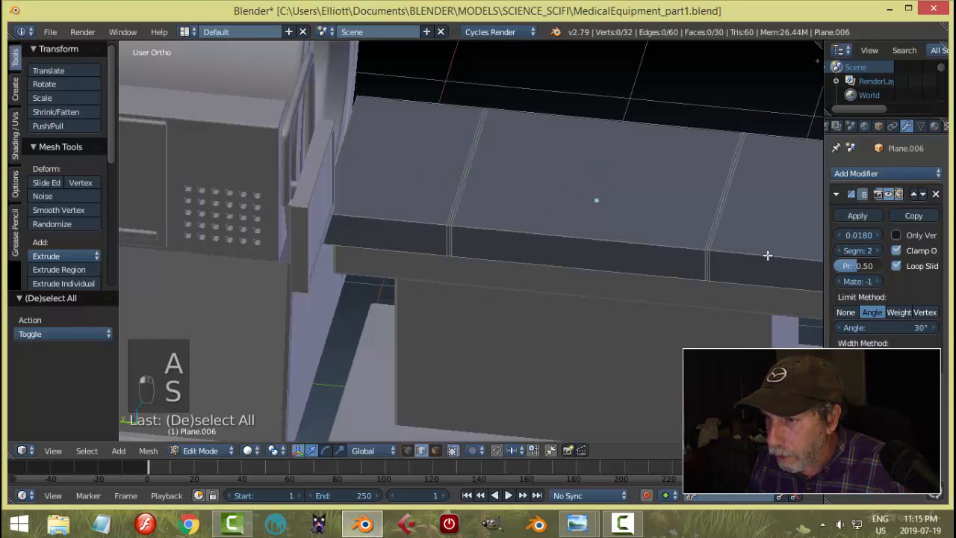
key(Escape)
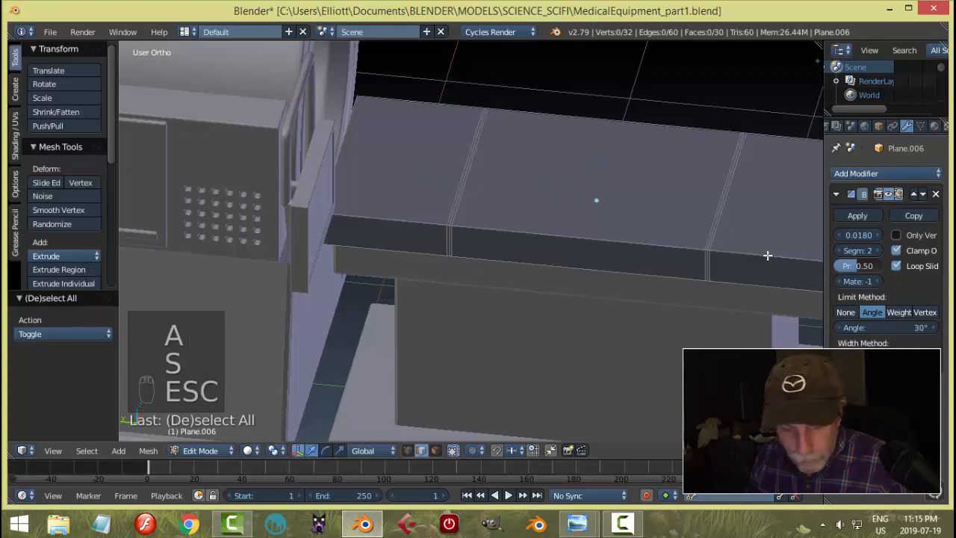
key(ctrl+z)
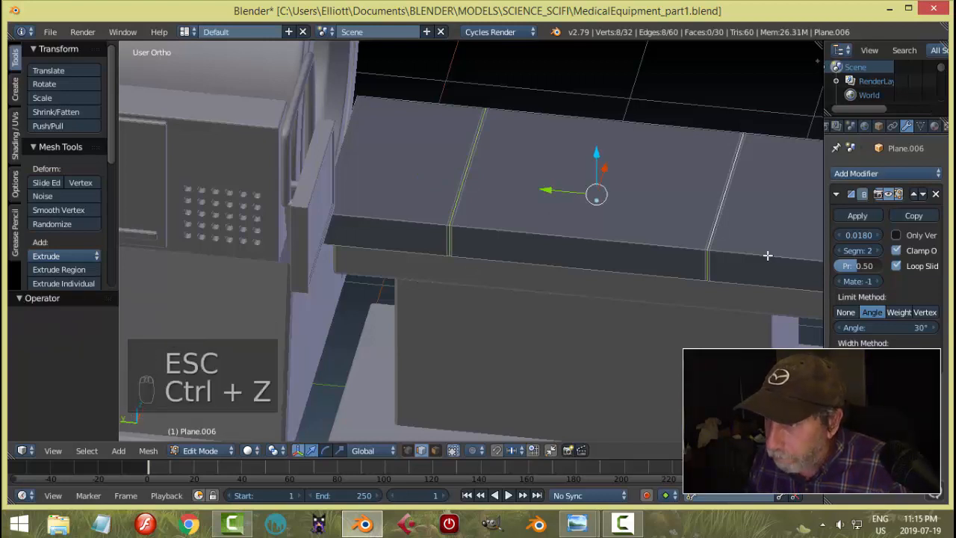
key(s)
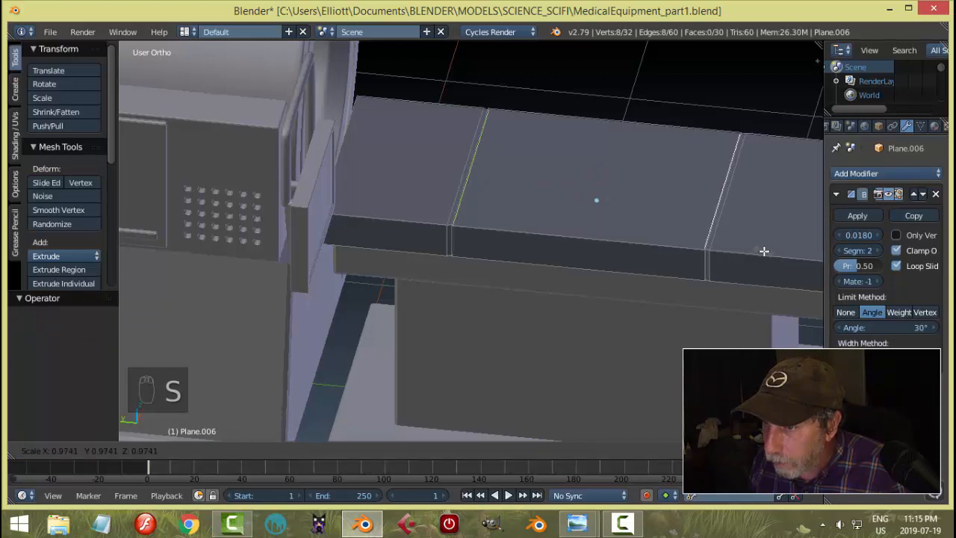
right_click(764, 251)
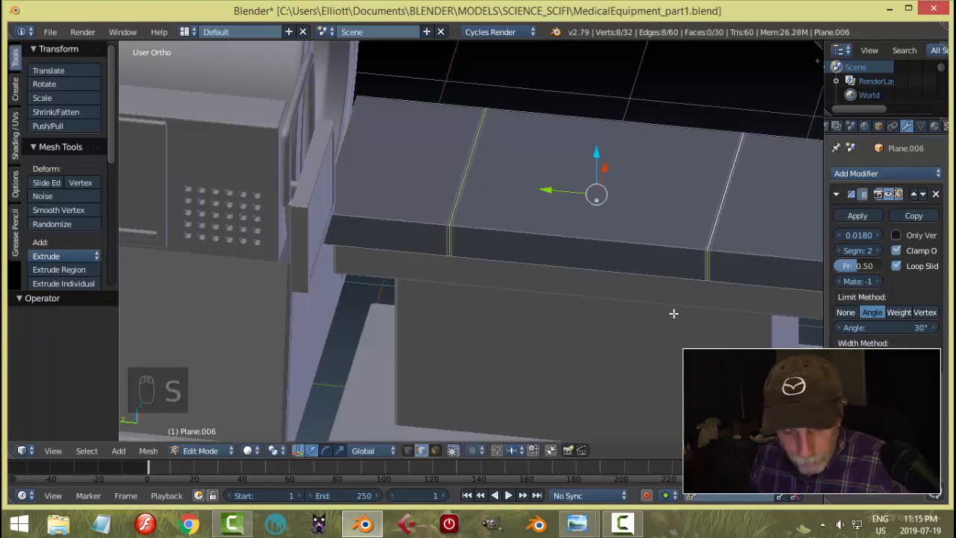
key(alt+s)
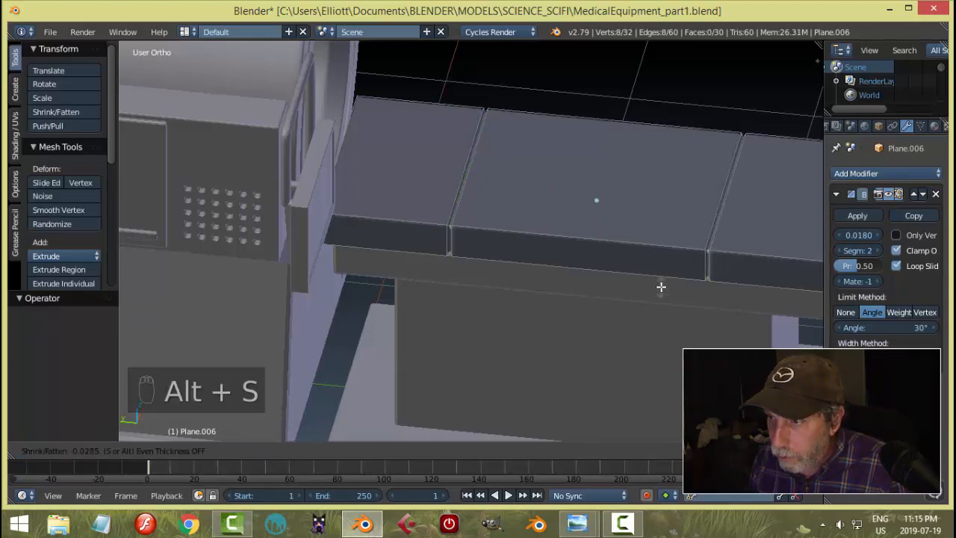
click(660, 285)
right_click(544, 293)
key(a)
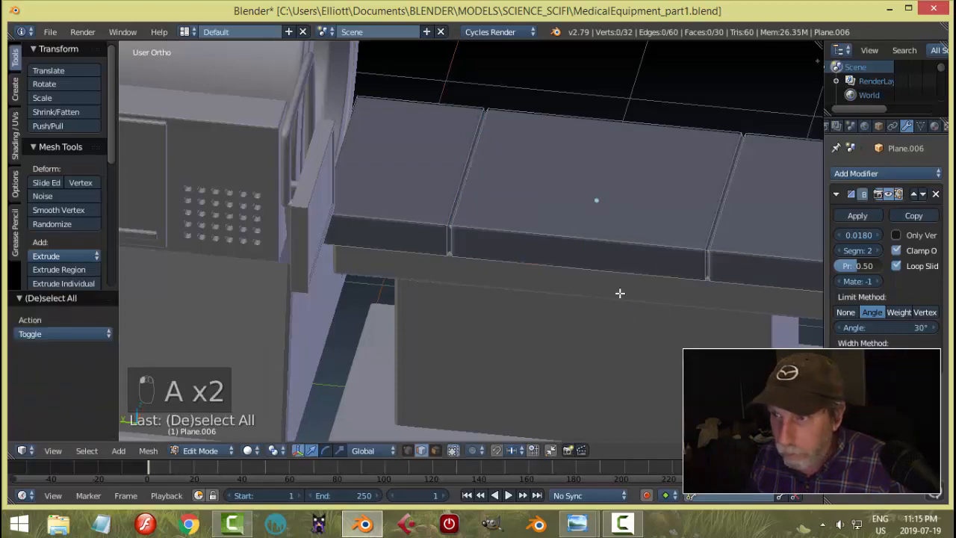
key(Tab)
click(545, 301)
key(a)
- Spread the angled notch sections of the table base apart by about 1.147 along Y
scroll(600, 299, down, 2)
middle_drag(600, 299, 631, 368)
right_click(590, 371)
key(Tab)
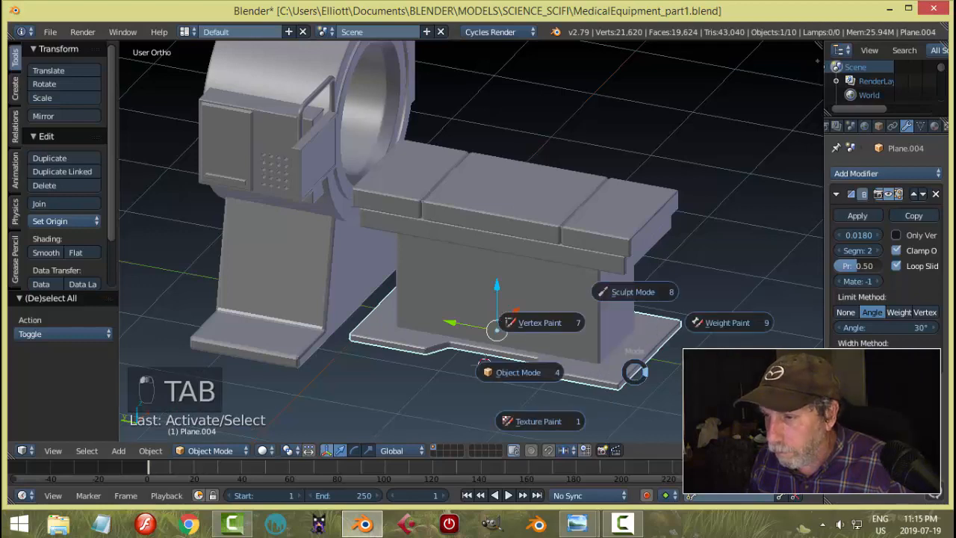
key(KP_3)
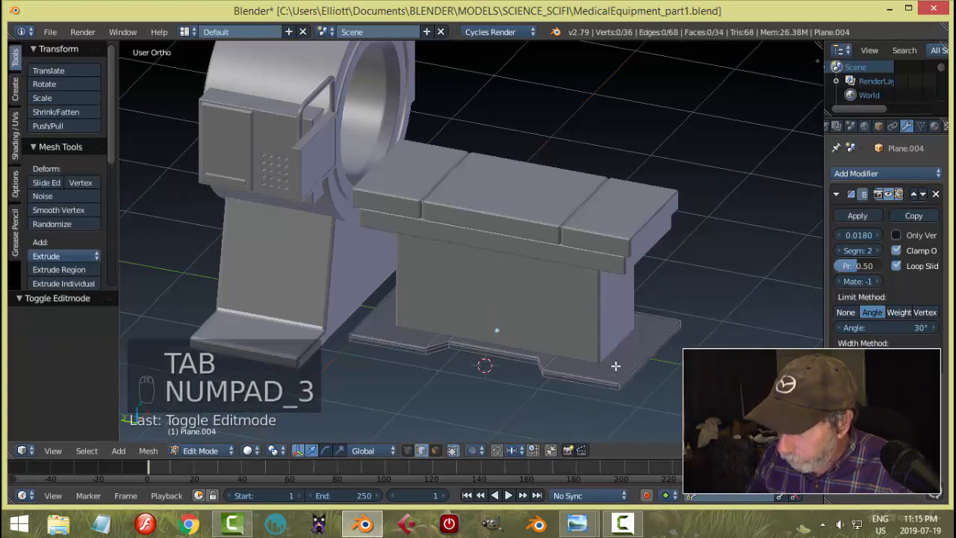
key(z)
click(658, 323)
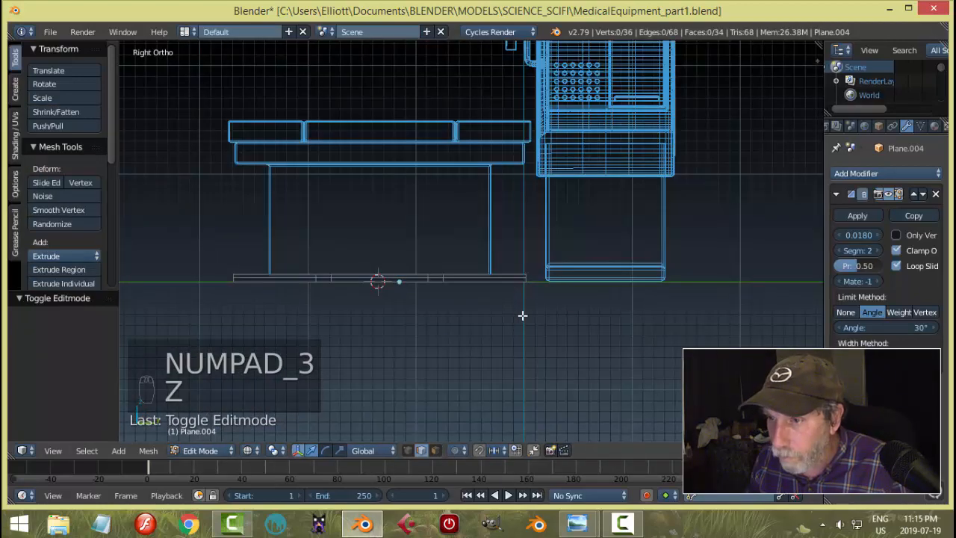
scroll(559, 312, up, 2)
key(b)
drag(388, 257, 459, 326)
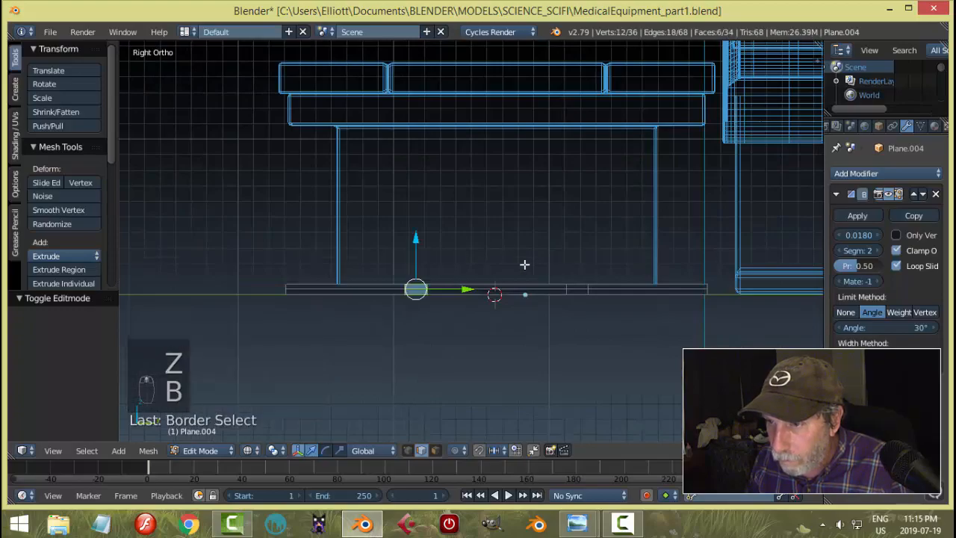
key(b)
drag(504, 237, 619, 332)
middle_drag(553, 309, 610, 322)
key(s)
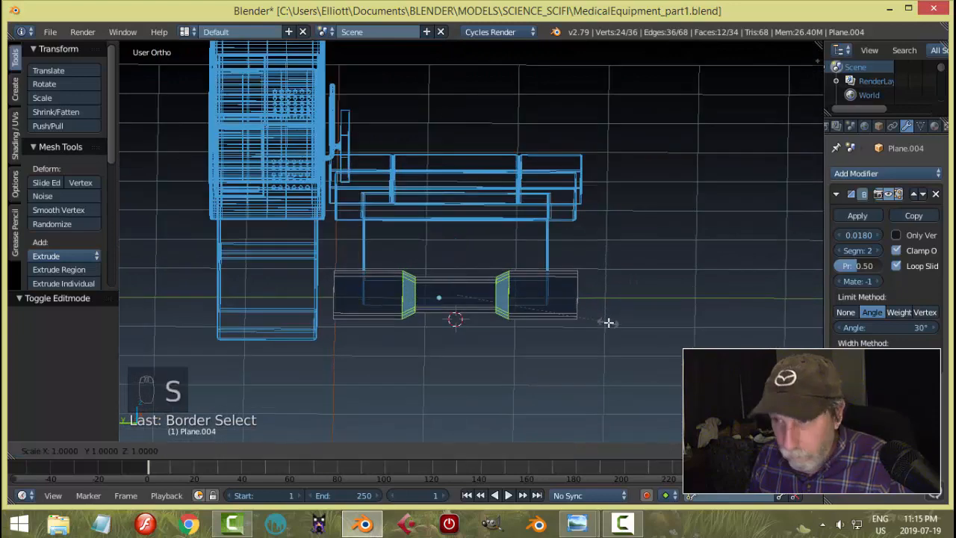
key(y)
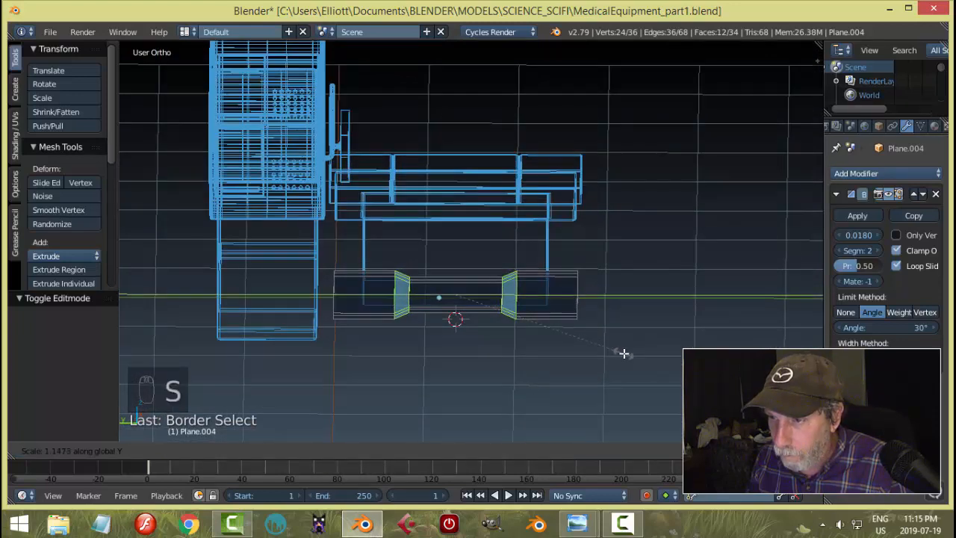
click(624, 354)
key(a)
- Spread only the outer edges of the base's notch angles by about 1.09 along Y, then return to solid shading in Object Mode
key(KP_3)
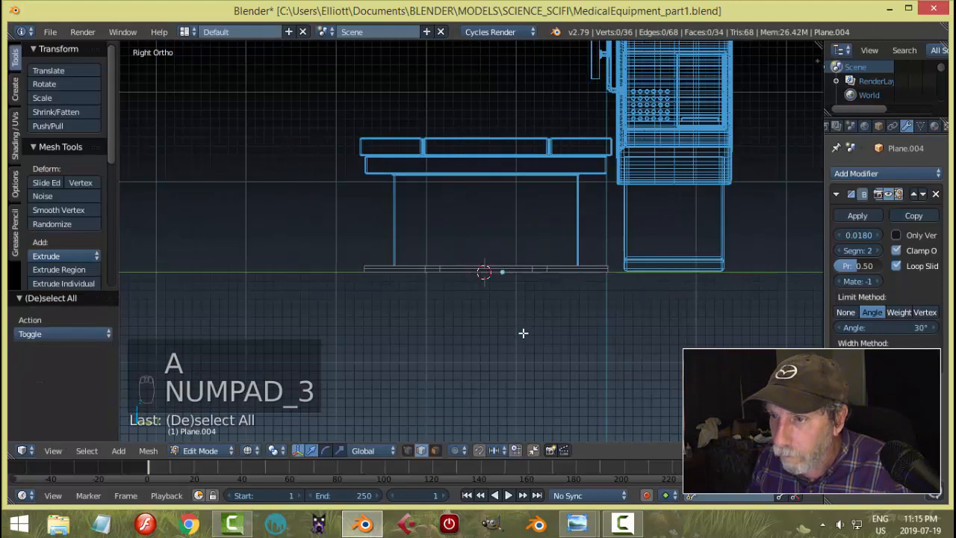
key(b)
drag(369, 246, 413, 328)
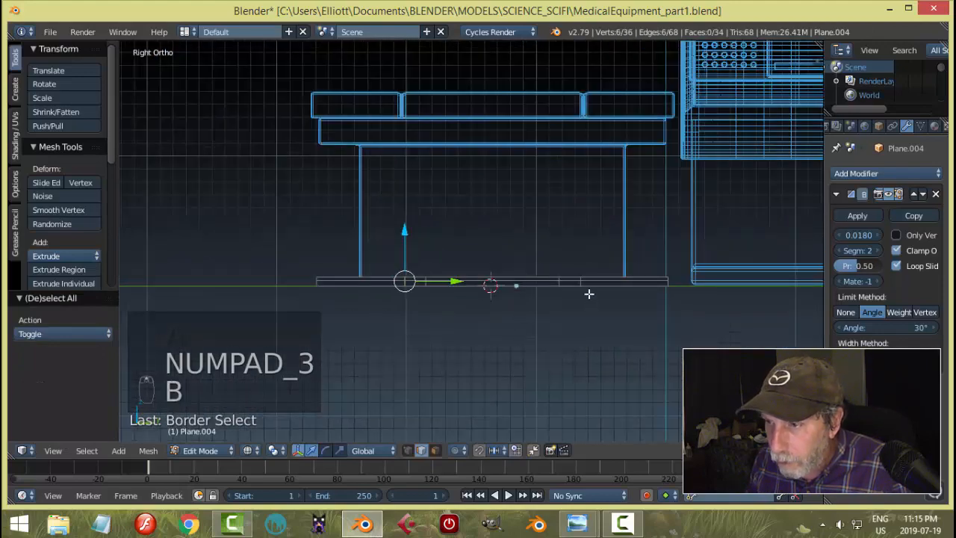
key(b)
drag(572, 252, 612, 355)
middle_drag(613, 355, 601, 400)
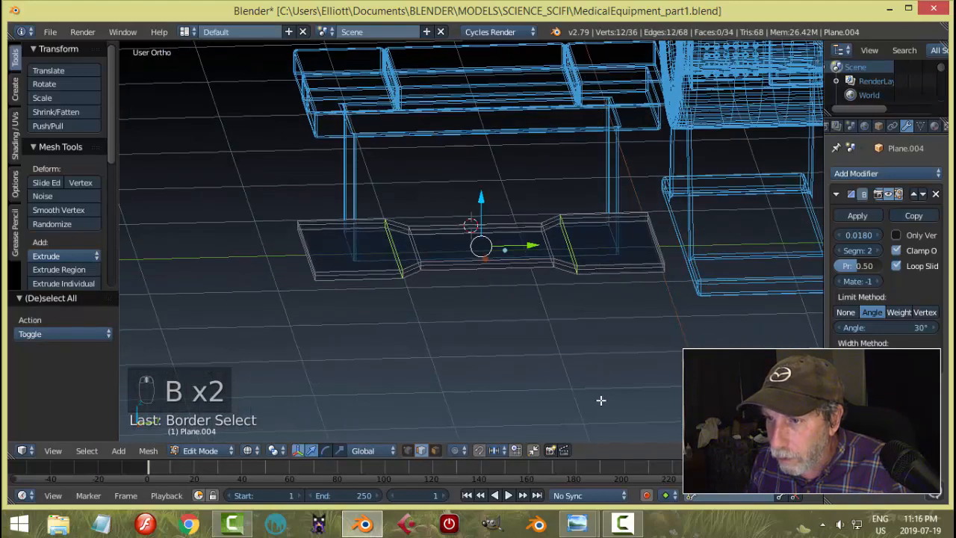
key(s)
key(y)
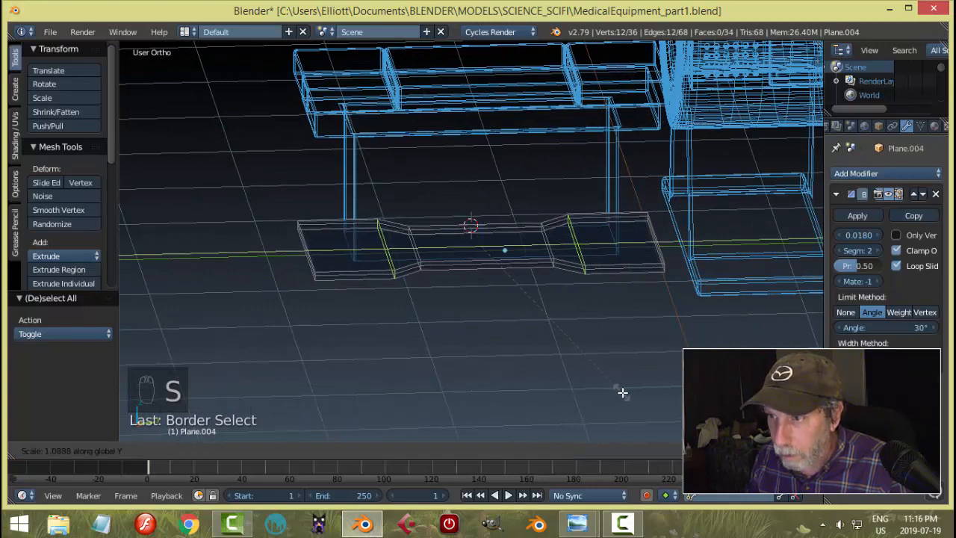
click(622, 392)
key(a)
key(Tab)
click(555, 385)
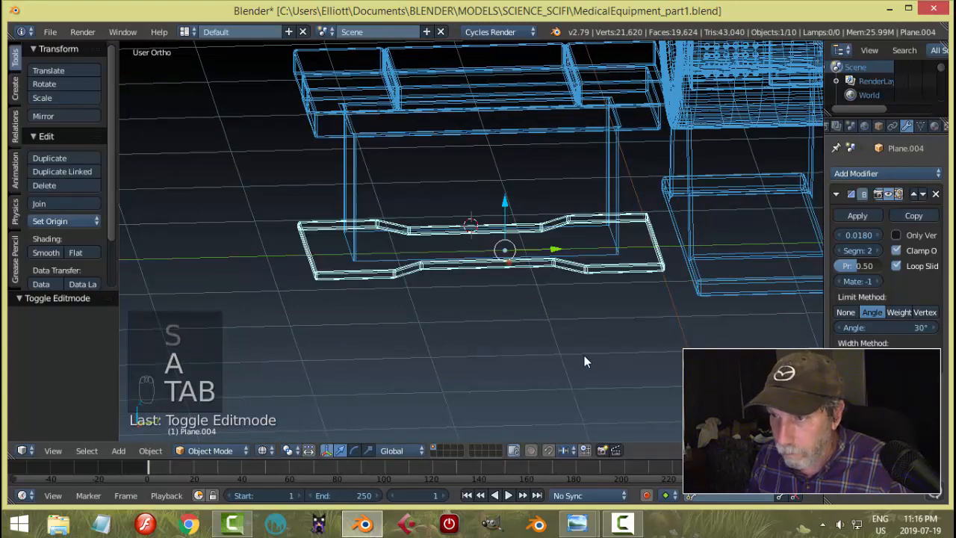
key(z)
click(581, 438)
key(a)
- Raise the table base slightly along Z towards the top level of the scanner's foot
mouse_move(455, 299)
middle_down()
mouse_move(490, 312)
mouse_move(657, 305)
mouse_move(698, 327)
mouse_move(681, 305)
mouse_move(703, 265)
mouse_move(699, 278)
mouse_move(597, 318)
mouse_move(546, 292)
middle_up()
right_click(509, 284)
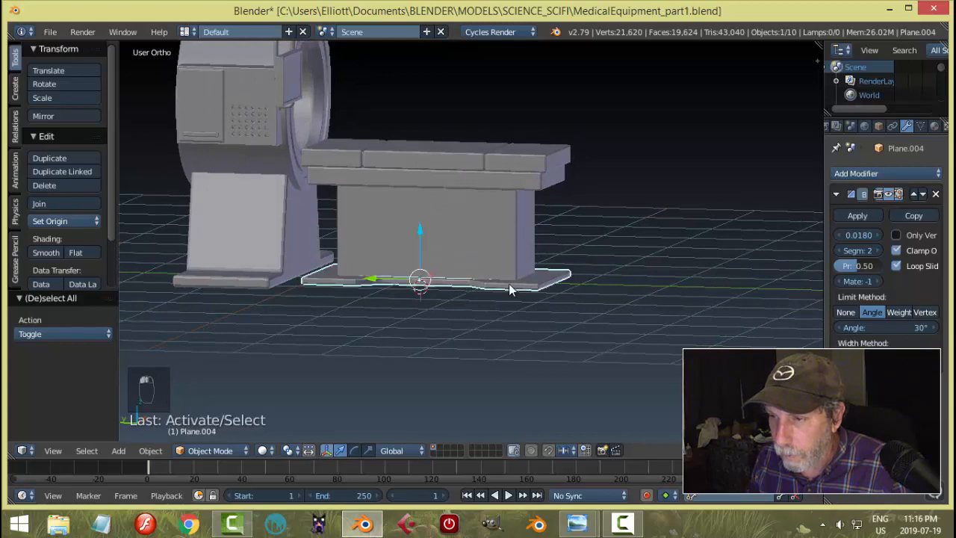
key(KP_1)
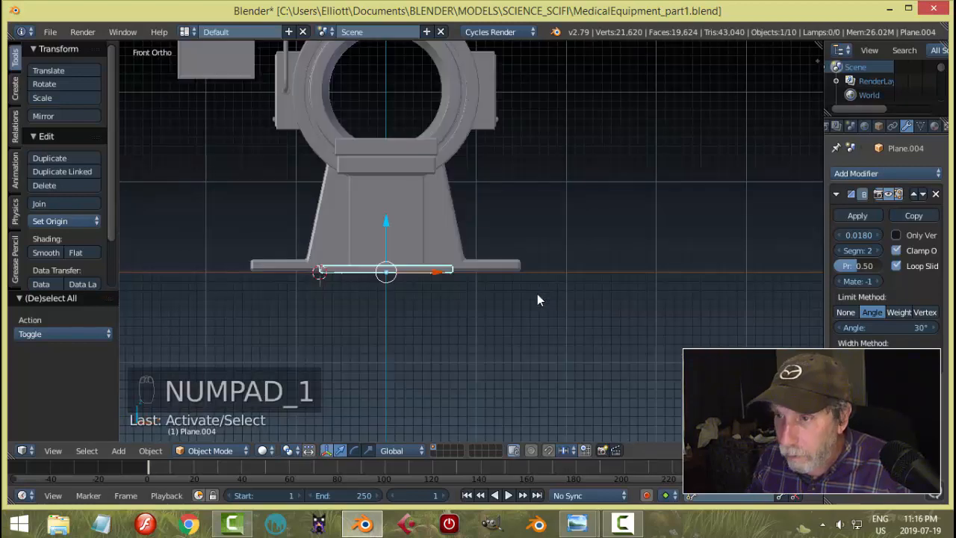
scroll(537, 294, up, 4)
scroll(608, 281, up, 2)
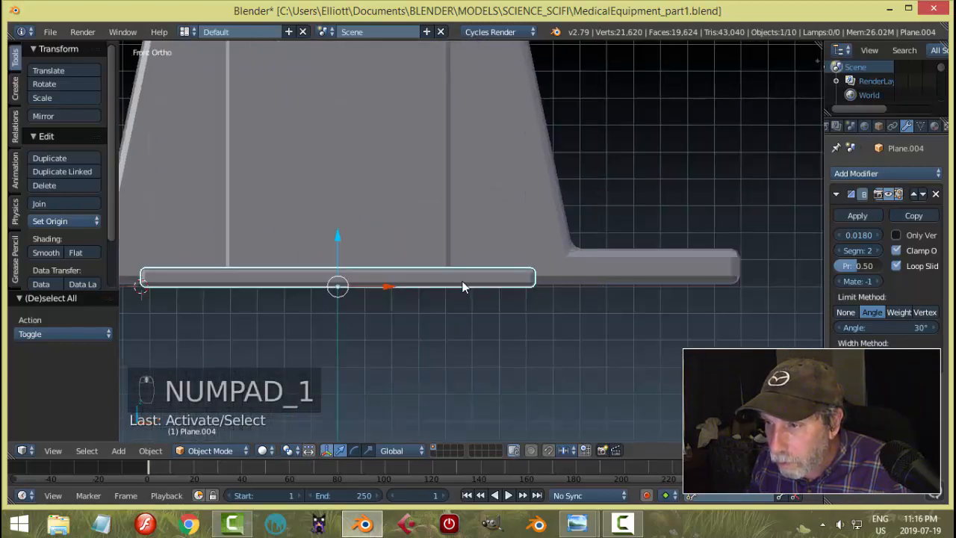
drag(336, 236, 339, 226)
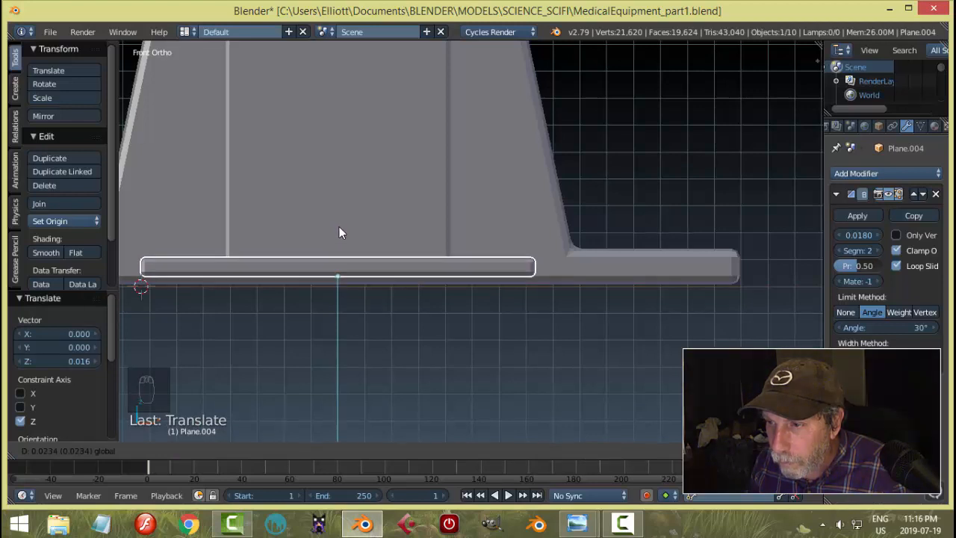
- Thicken the table base by lowering its bottom edges 0.031 along Z to the floor line, then return to Object Mode
key(Tab)
scroll(645, 304, down, 2)
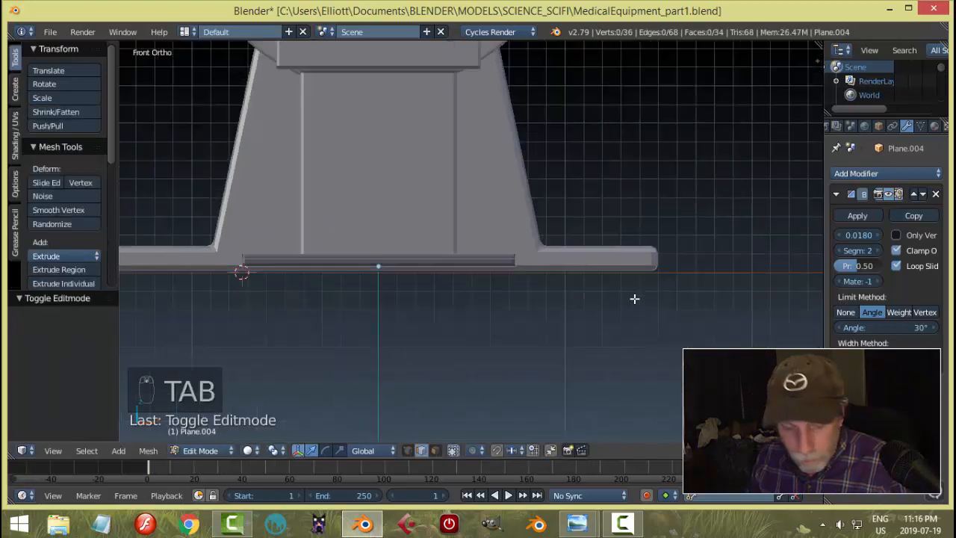
key(z)
click(740, 300)
key(b)
drag(632, 309, 220, 266)
scroll(321, 266, up, 1)
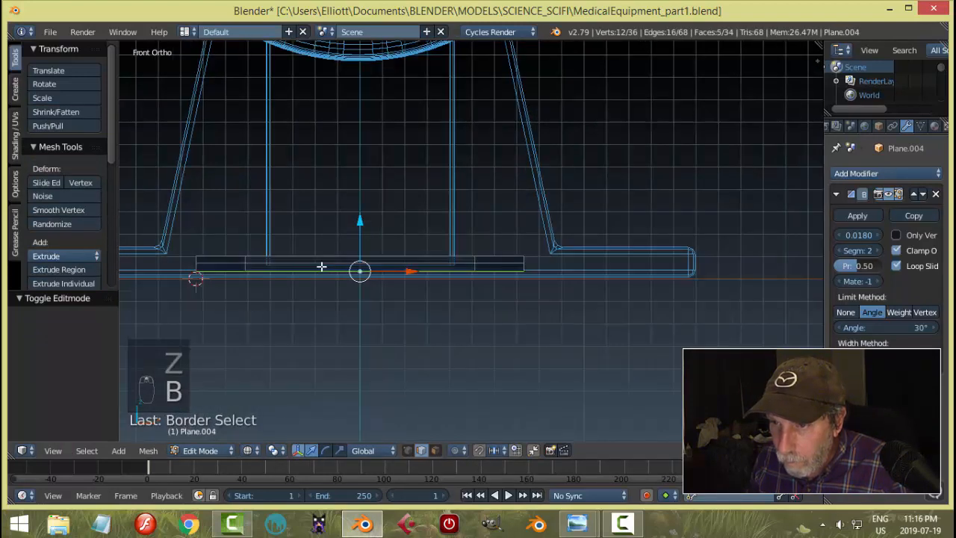
key(g)
key(z)
click(359, 230)
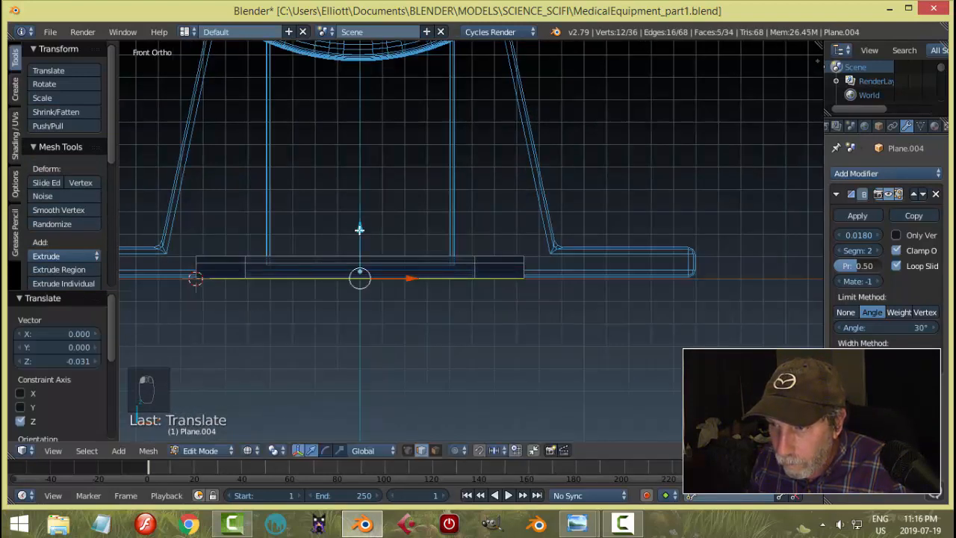
key(a)
key(z)
click(493, 346)
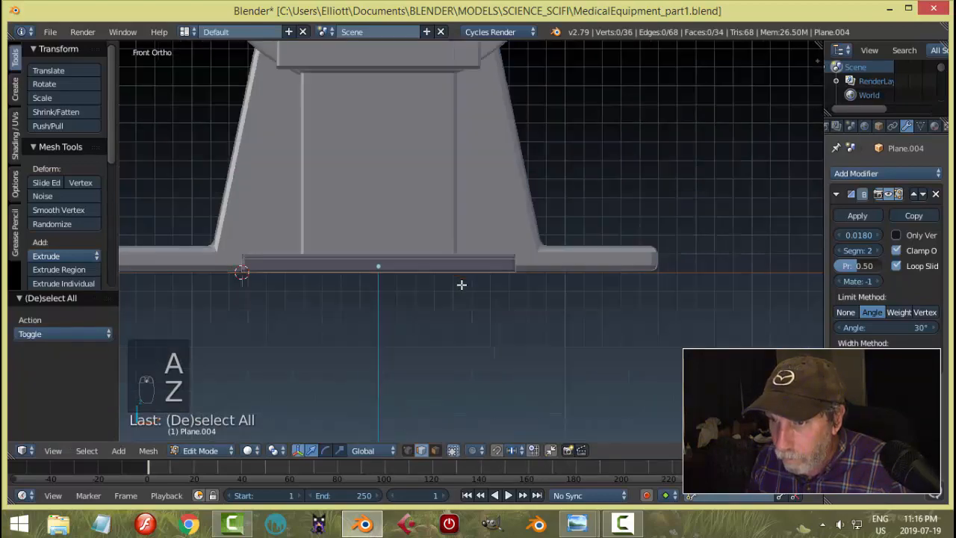
middle_drag(461, 284, 595, 327)
key(Tab)
click(498, 326)
key(a)
- Compare the whole patient table with the hospital rooms reference image and inspect the base's end up close
scroll(585, 303, down, 3)
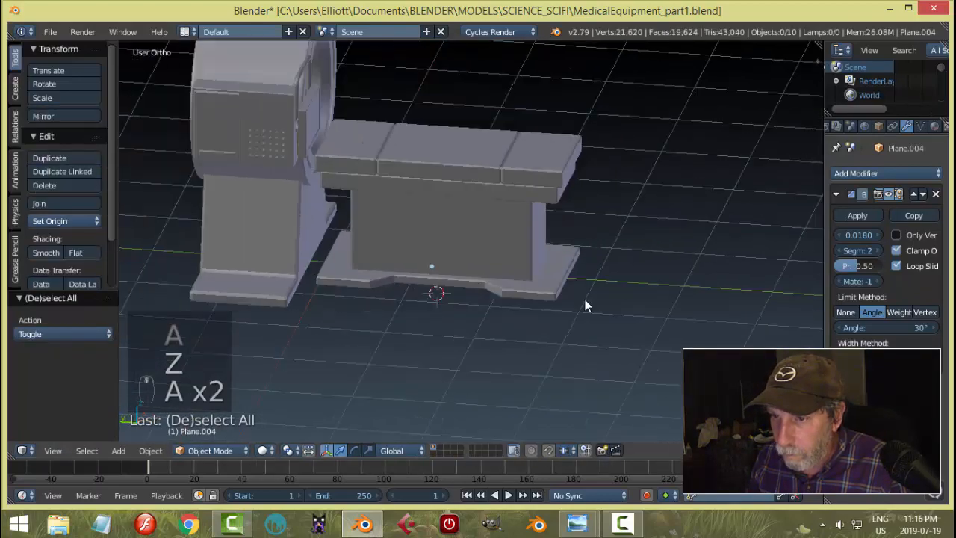
middle_drag(647, 294, 580, 330)
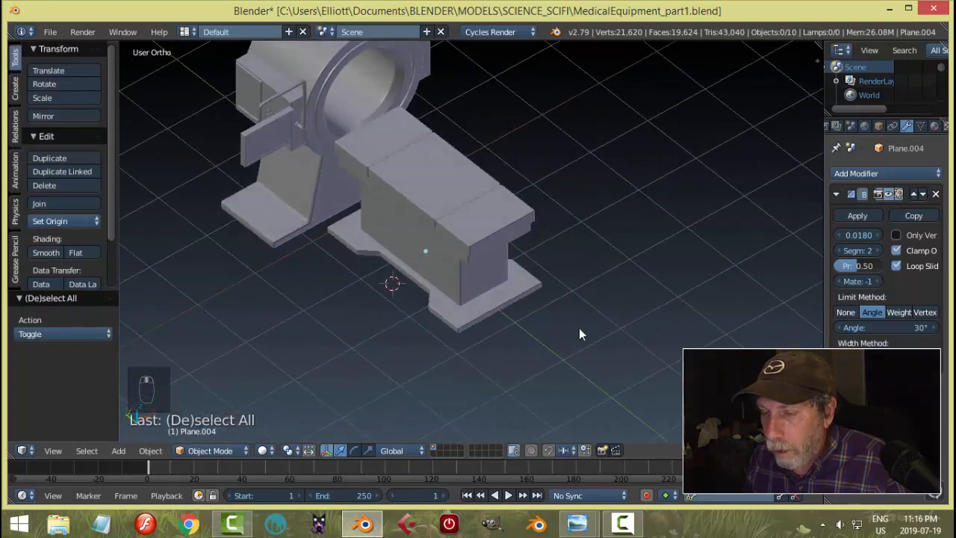
scroll(555, 324, down, 1)
click(575, 526)
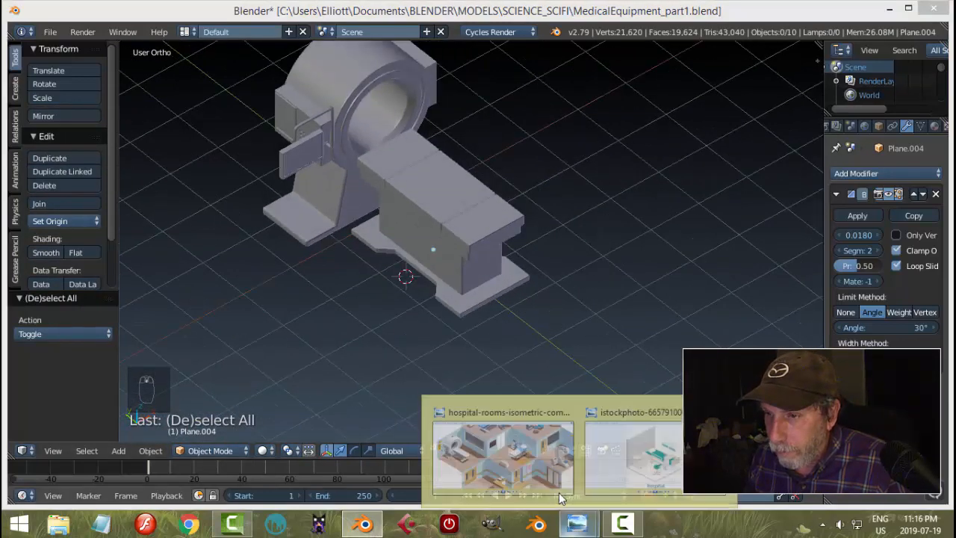
click(532, 455)
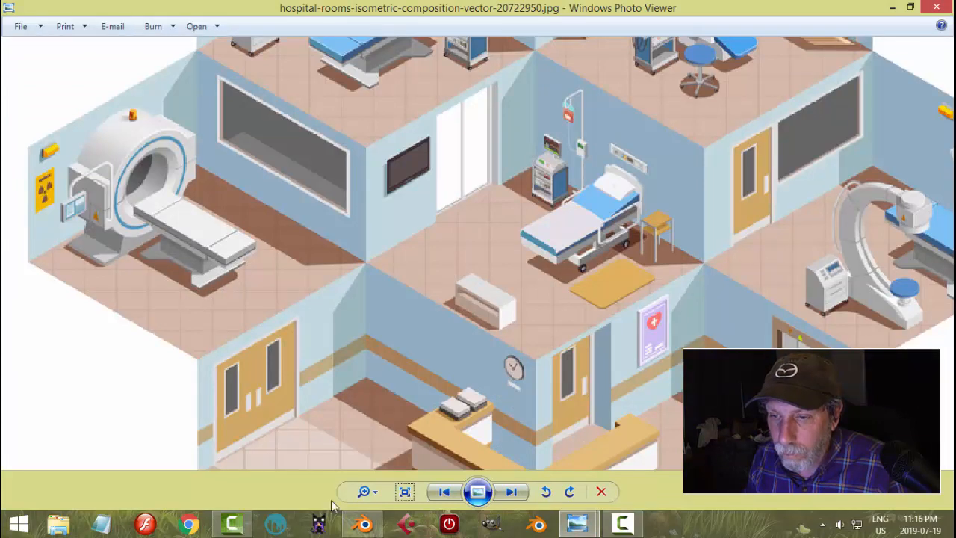
click(364, 523)
scroll(503, 310, up, 5)
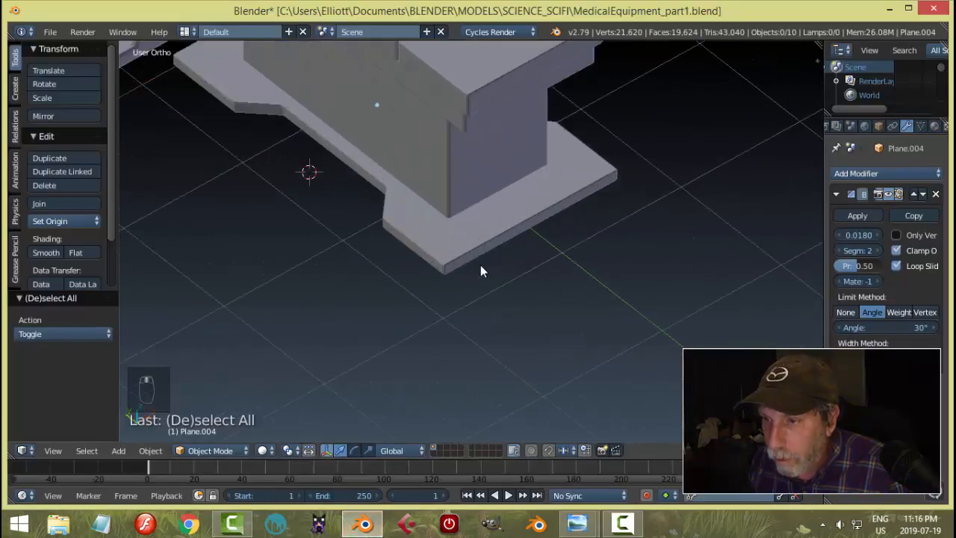
scroll(480, 266, up, 3)
scroll(481, 265, down, 5)
middle_drag(500, 283, 611, 298)
scroll(547, 256, down, 3)
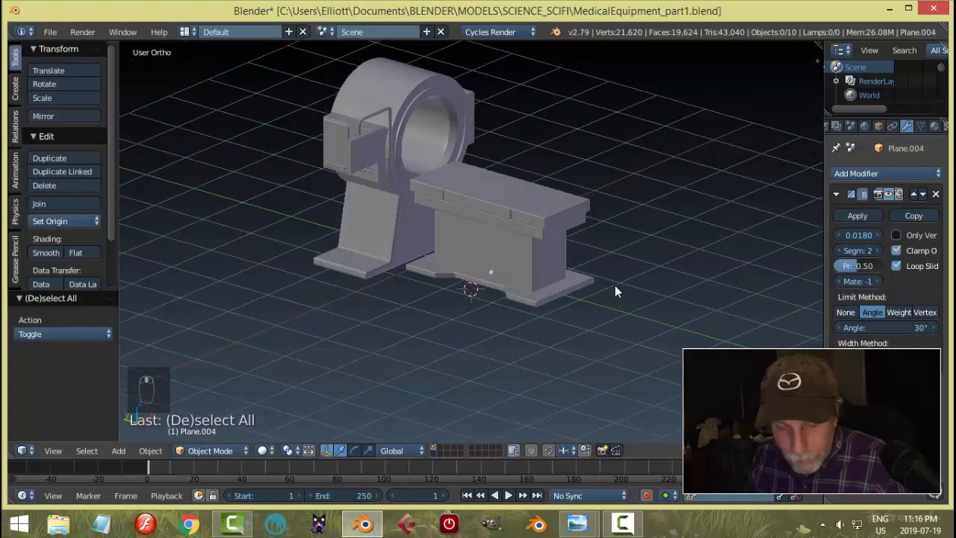
- Save the file, then check the table's pedestal and base against the reference image once more
key(ctrl+s)
mouse_move(578, 526)
click(516, 463)
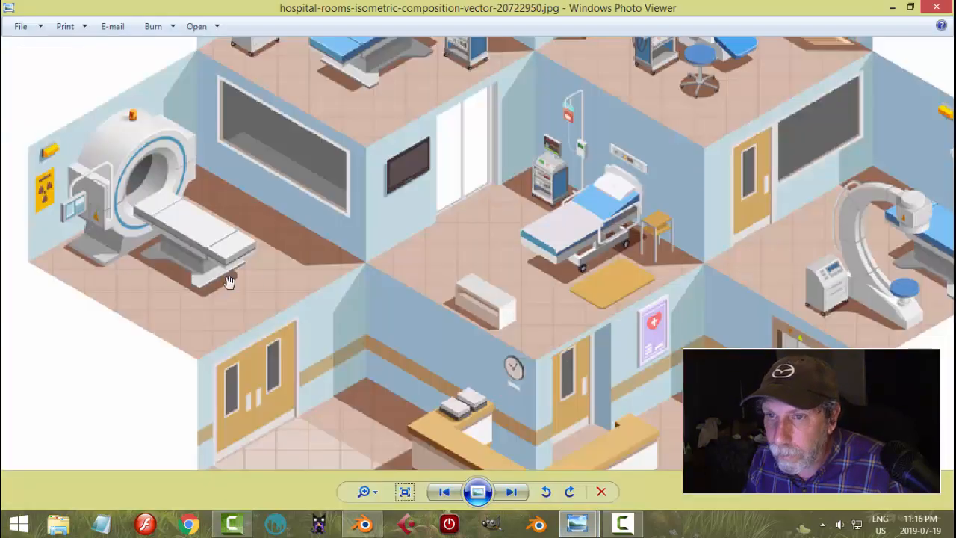
click(365, 522)
middle_drag(484, 332, 508, 258)
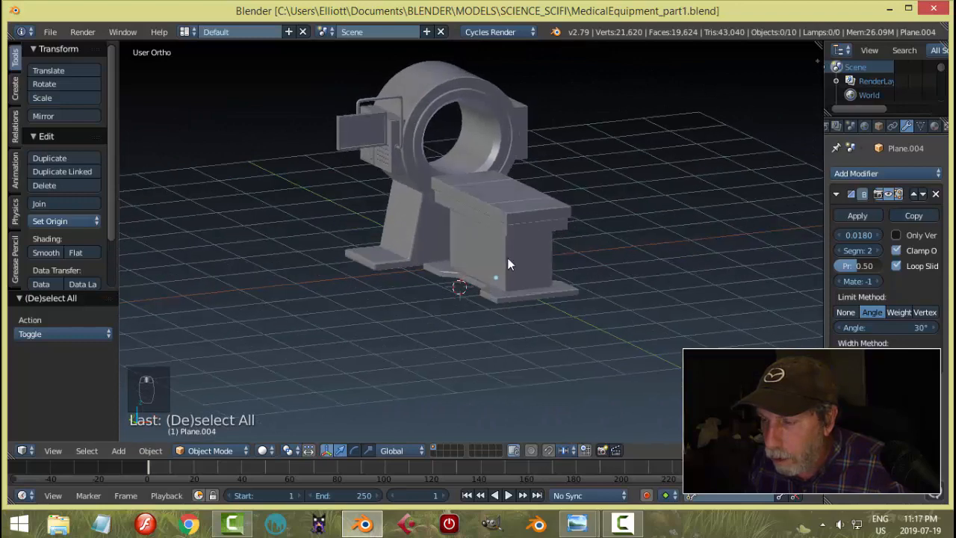
- Duplicate the outer end face of the table's pedestal in place
right_click(507, 257)
middle_drag(570, 304, 546, 288)
key(Tab)
click(676, 297)
scroll(533, 266, up, 2)
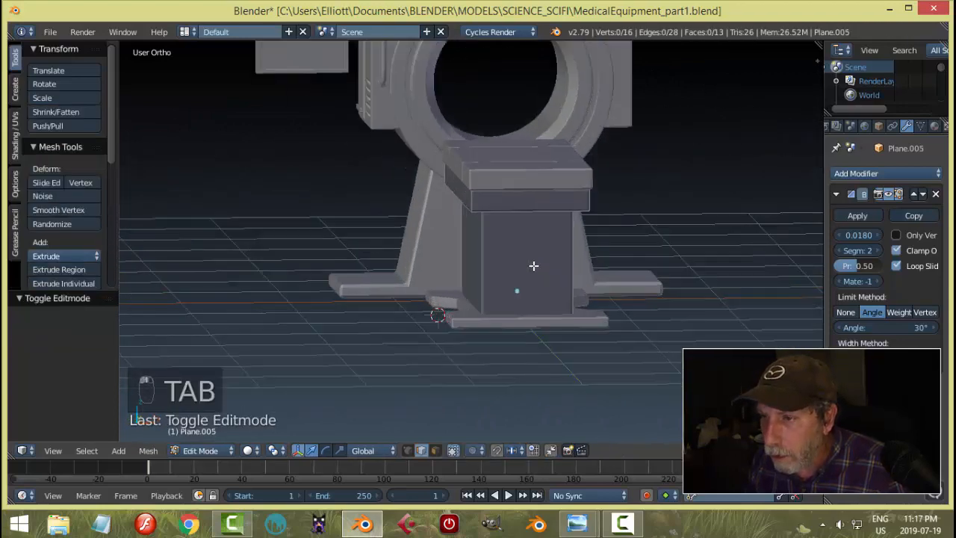
key(ctrl+Tab)
click(516, 246)
right_click(517, 253)
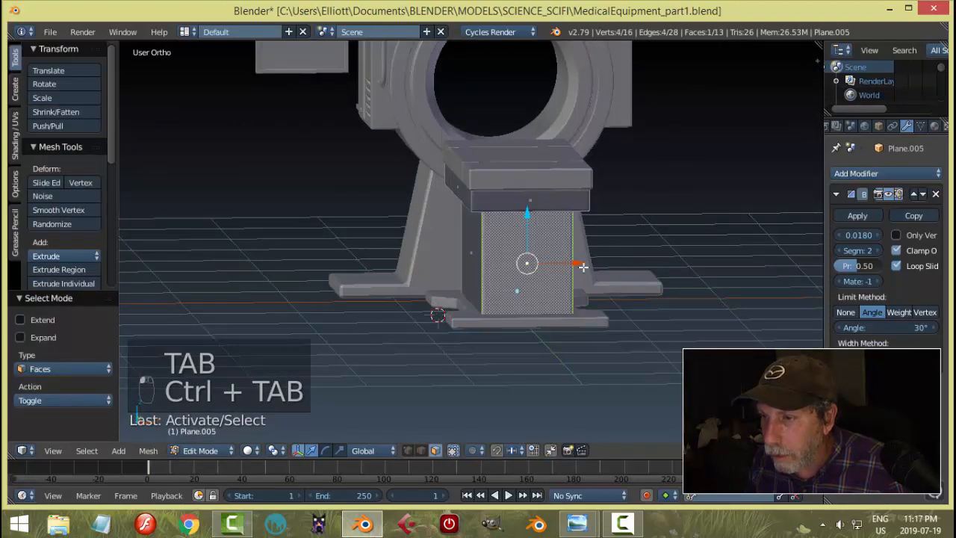
middle_drag(590, 262, 659, 259)
key(shift+d)
right_click(633, 290)
middle_drag(633, 290, 570, 263)
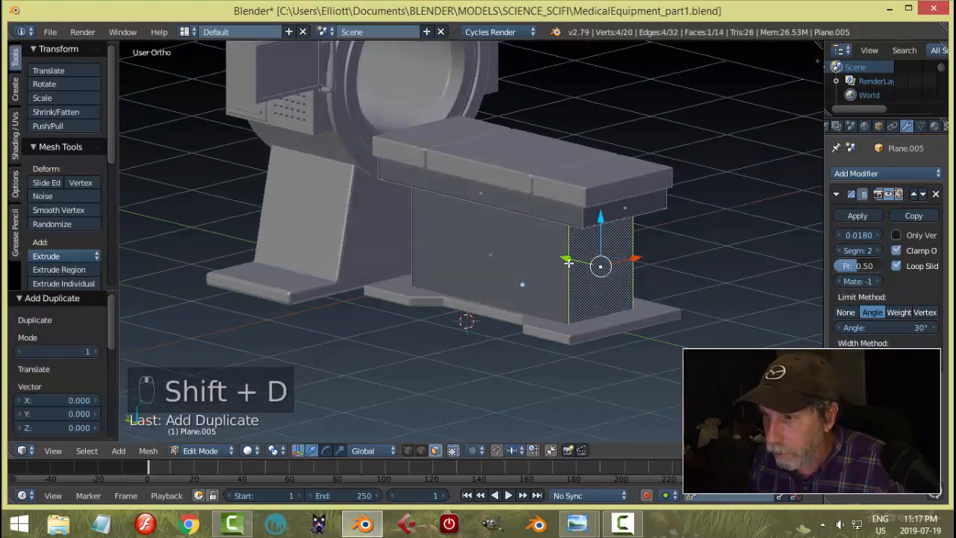
- Offset the duplicated face -0.060 along Y, scale it to 0.611, and separate it into its own object
drag(570, 263, 573, 265)
key(s)
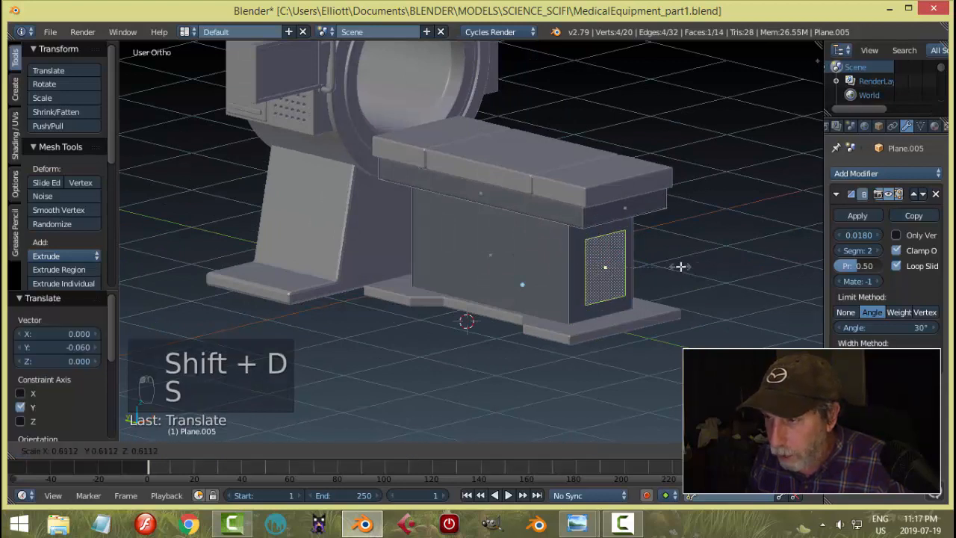
click(694, 265)
key(p)
click(694, 265)
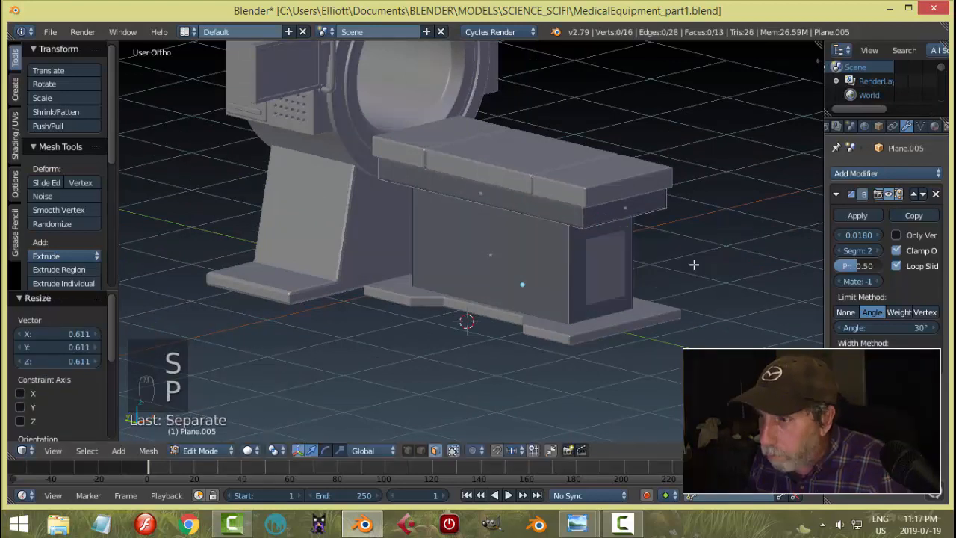
- Select the separated panel and set its origin to its geometry
key(Tab)
click(622, 266)
right_click(618, 258)
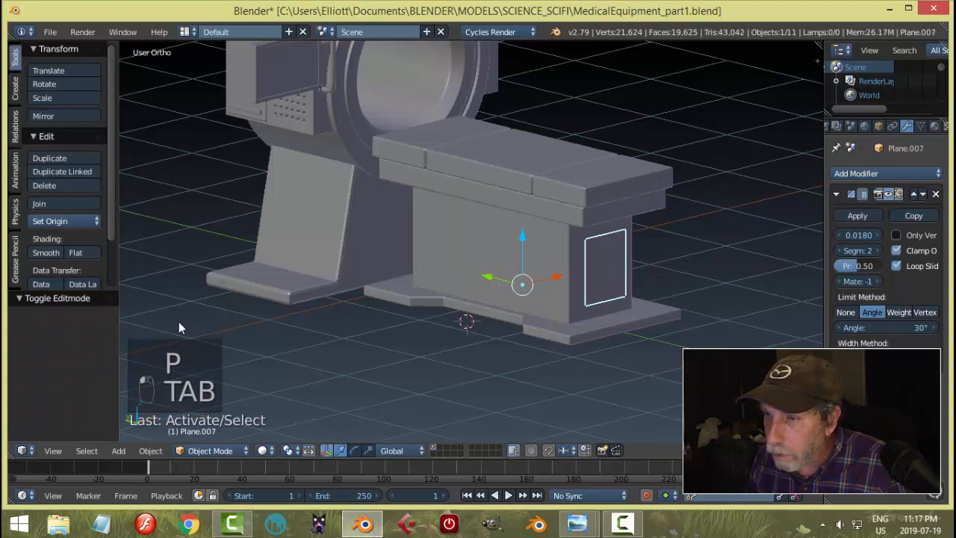
click(65, 222)
click(78, 249)
- Merge all four vertices of the separated panel at their center
key(Tab)
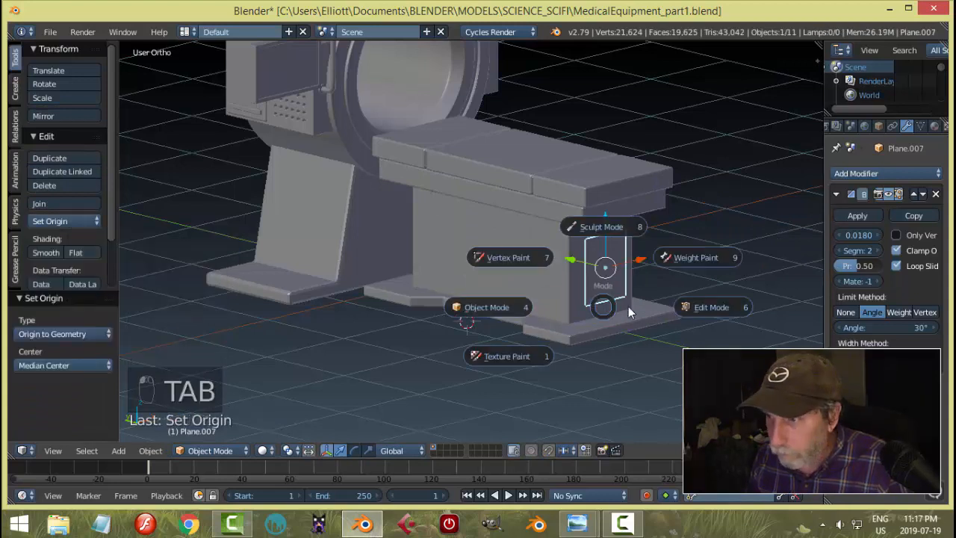
click(690, 298)
key(ctrl+Tab)
click(667, 269)
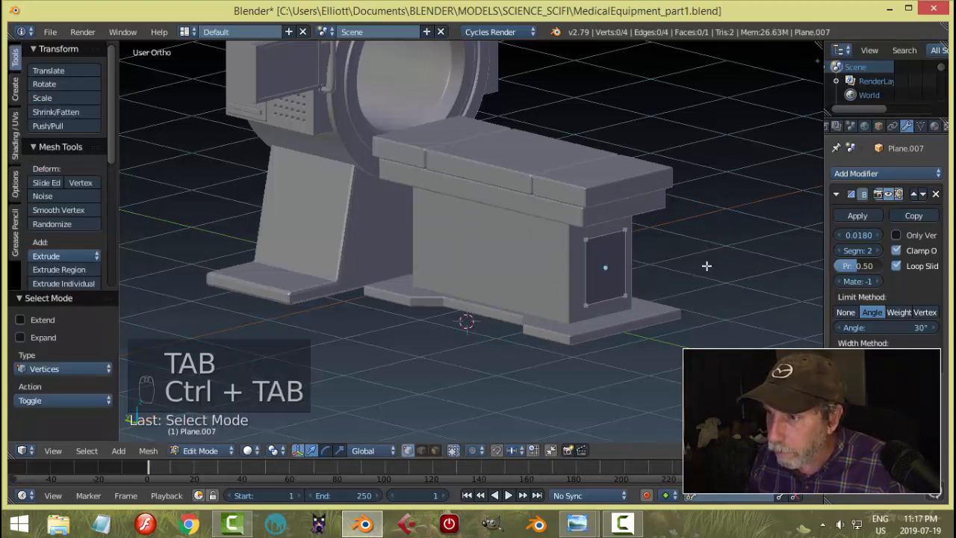
key(a)
key(alt+m)
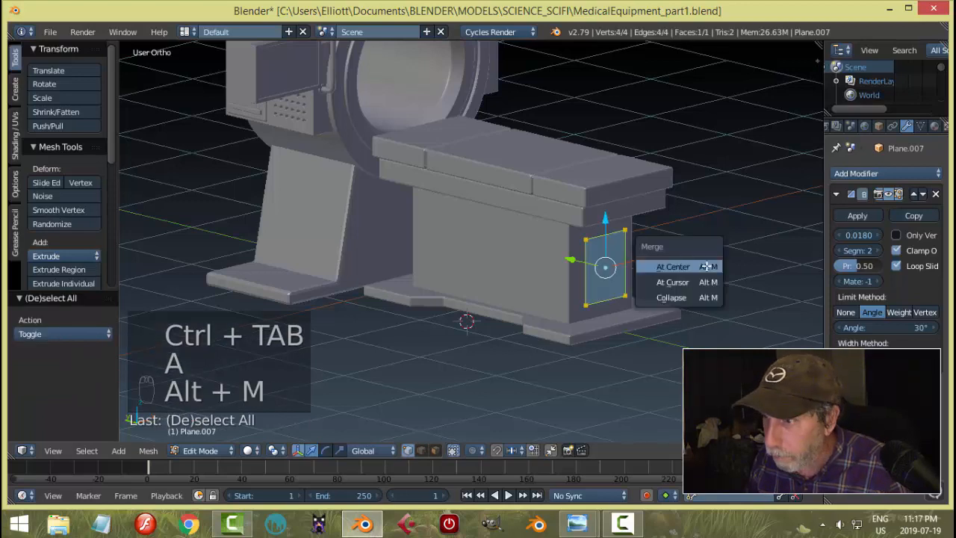
click(692, 266)
- Raise the merged vertex 0.273 along Z, then shift it along X towards the pedestal's side edge
middle_drag(692, 269, 687, 269)
key(g)
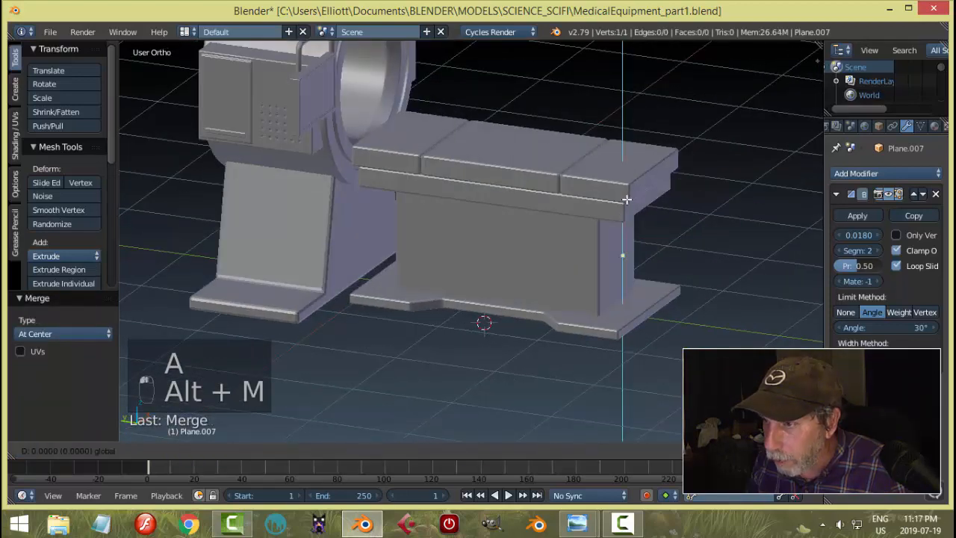
key(z)
click(626, 196)
middle_drag(627, 198, 563, 255)
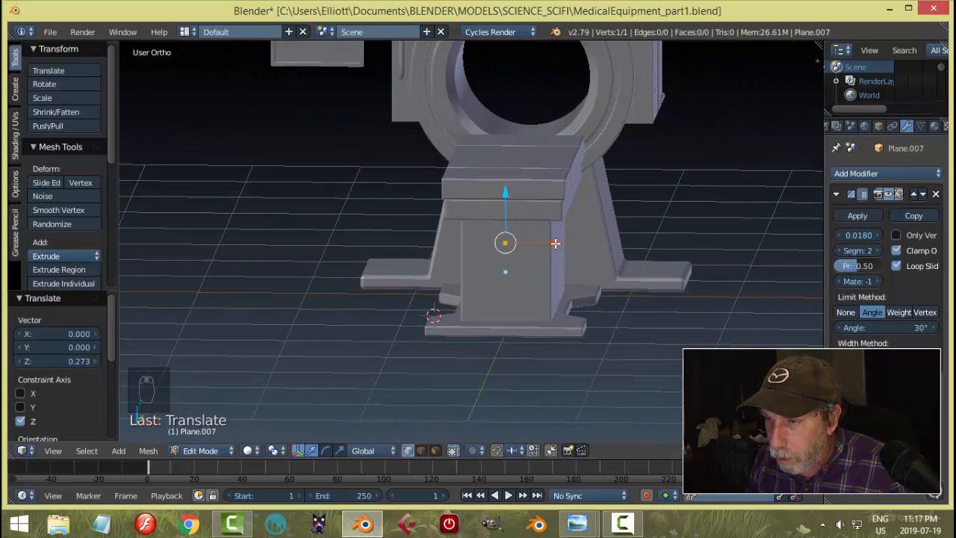
drag(555, 242, 533, 245)
middle_drag(533, 246, 656, 277)
drag(565, 219, 552, 218)
middle_drag(552, 219, 661, 255)
- Extrude the vertex -0.190 along Y away from the pedestal, then extrude its end -0.123 along X
key(e)
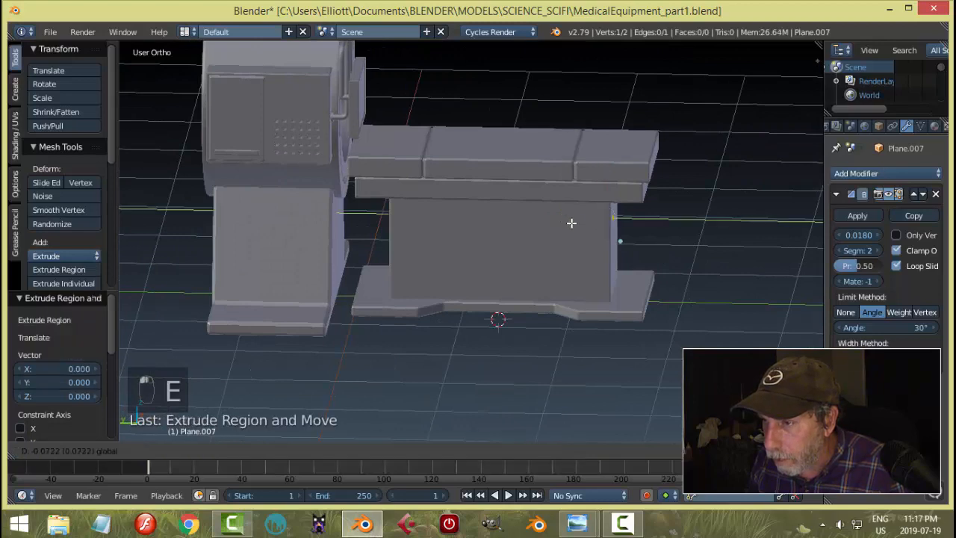
click(582, 228)
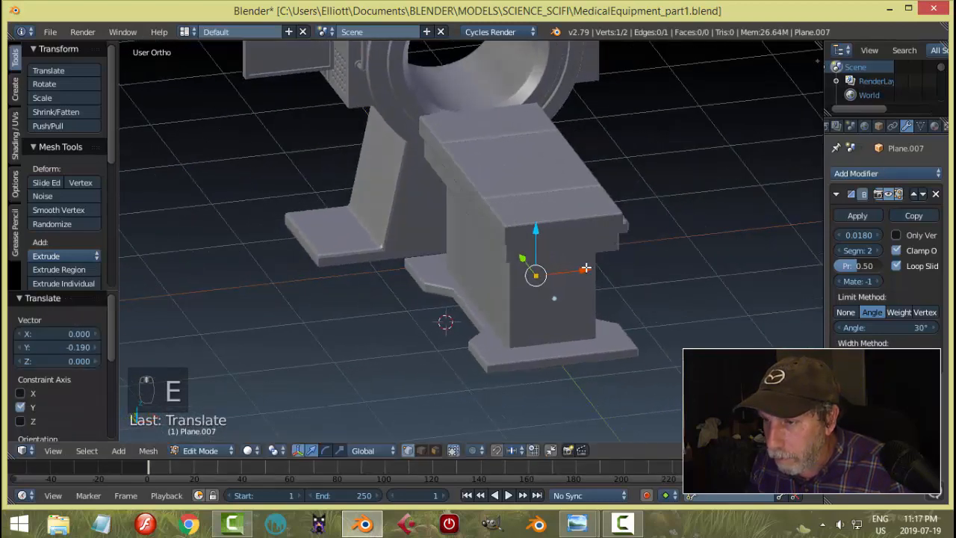
mouse_move(593, 271)
middle_down()
mouse_move(538, 284)
mouse_move(453, 272)
mouse_move(587, 276)
middle_up()
key(e)
key(g)
key(x)
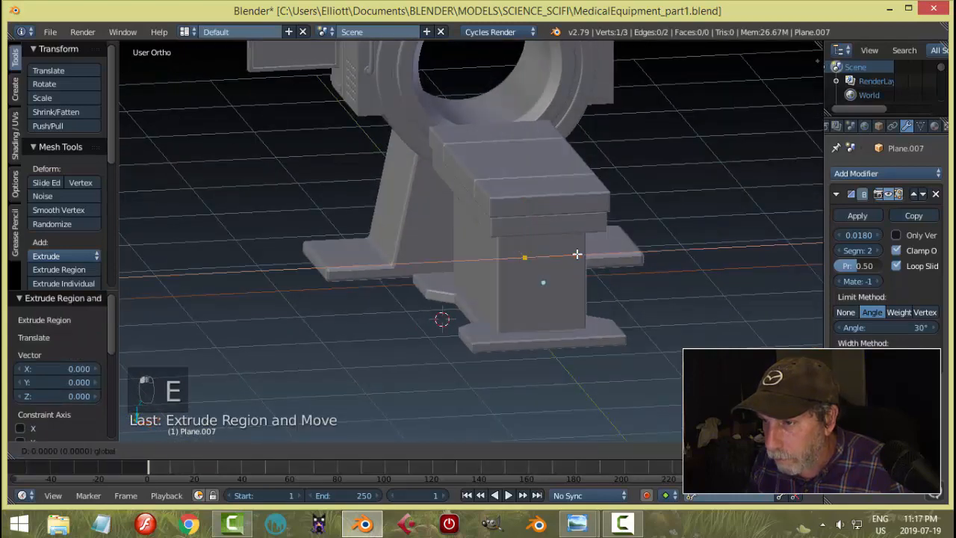
click(538, 254)
middle_drag(533, 284, 668, 264)
key(g)
key(x)
click(495, 333)
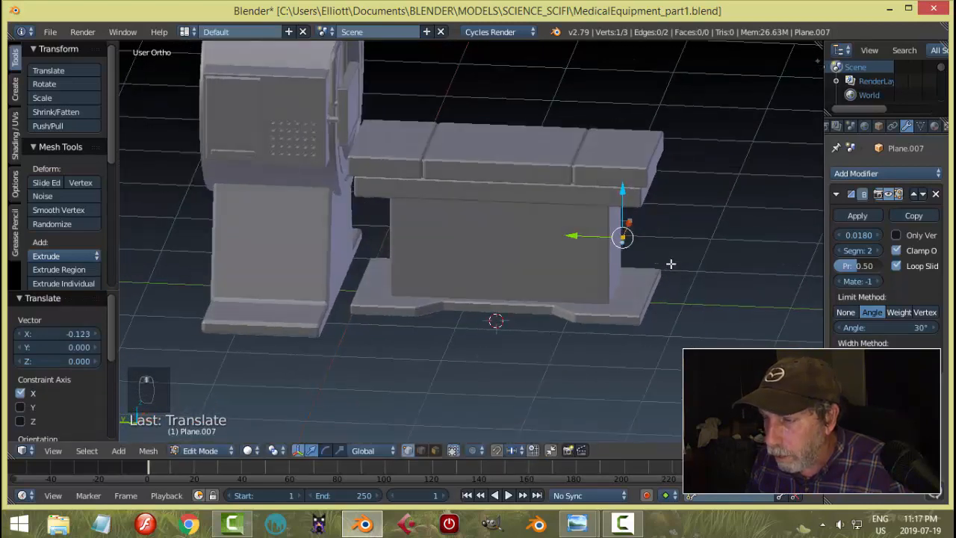
- Extrude the path's end vertex 0.864 upward along Z, past the mattress top
key(e)
click(632, 112)
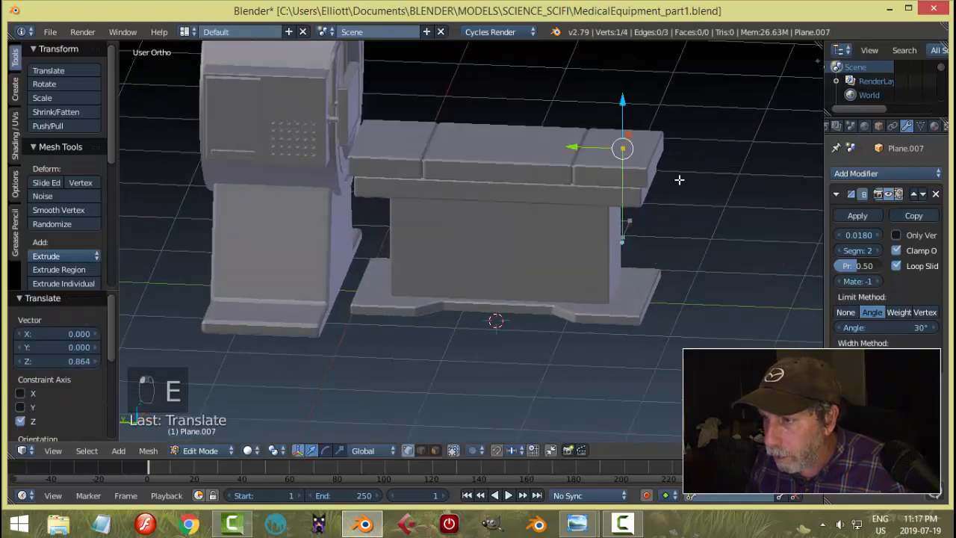
mouse_move(678, 179)
middle_down()
mouse_move(612, 222)
mouse_move(555, 234)
mouse_move(689, 231)
mouse_move(676, 192)
mouse_move(685, 172)
middle_up()
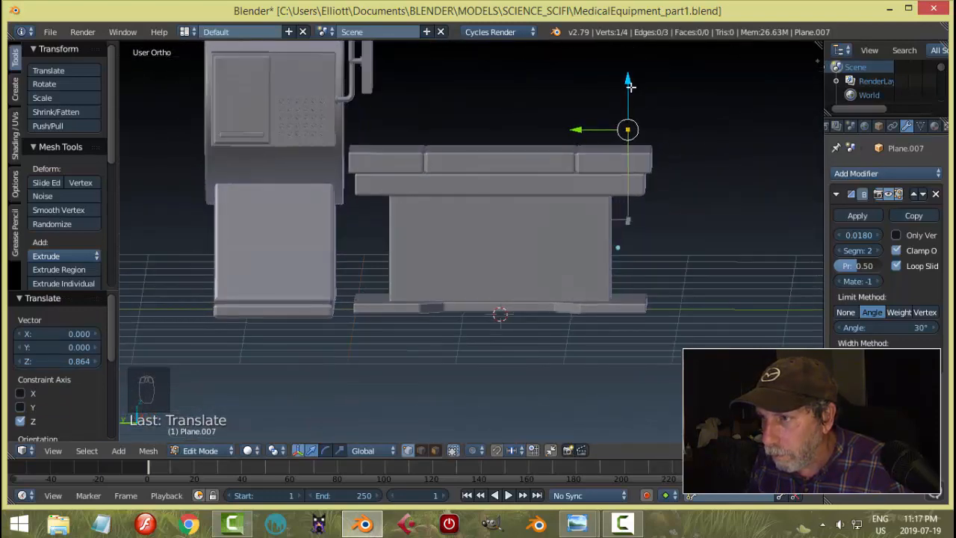
- Extrude the top vertex along Y above the mattress, to just past the pedestal's end nearest the scanner
key(e)
right_click(664, 158)
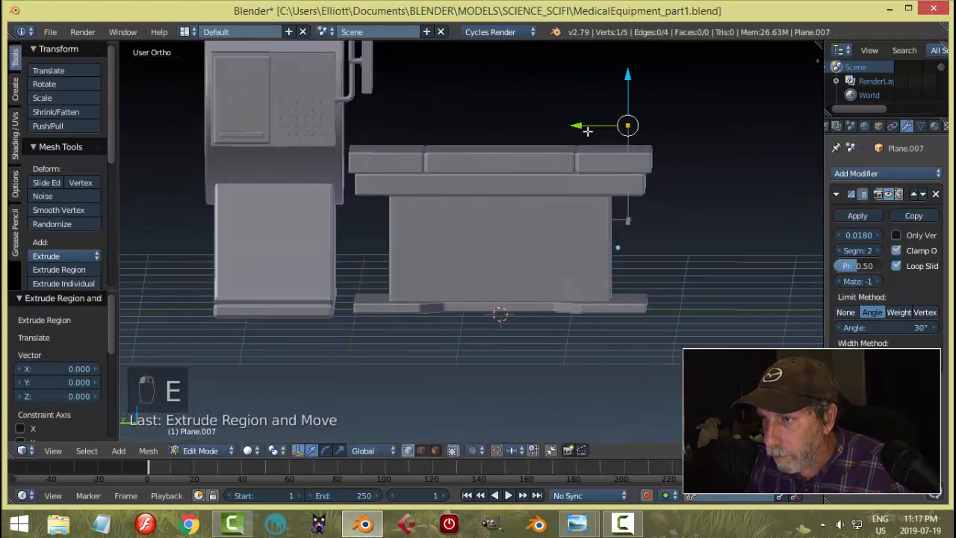
drag(588, 132, 543, 143)
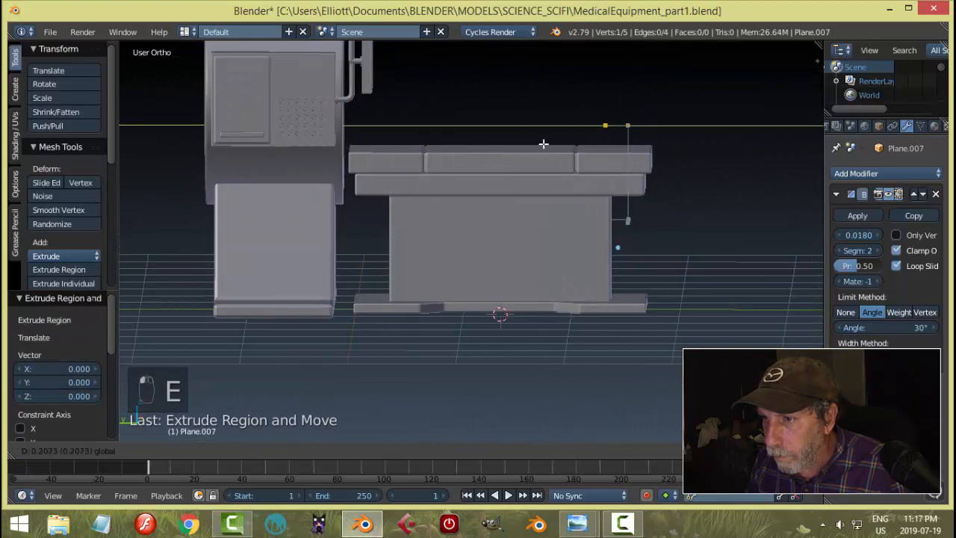
click(462, 153)
mouse_move(687, 218)
middle_down()
mouse_move(594, 259)
mouse_move(707, 214)
mouse_move(694, 227)
mouse_move(634, 228)
mouse_move(689, 234)
mouse_move(687, 224)
middle_up()
drag(468, 130, 434, 128)
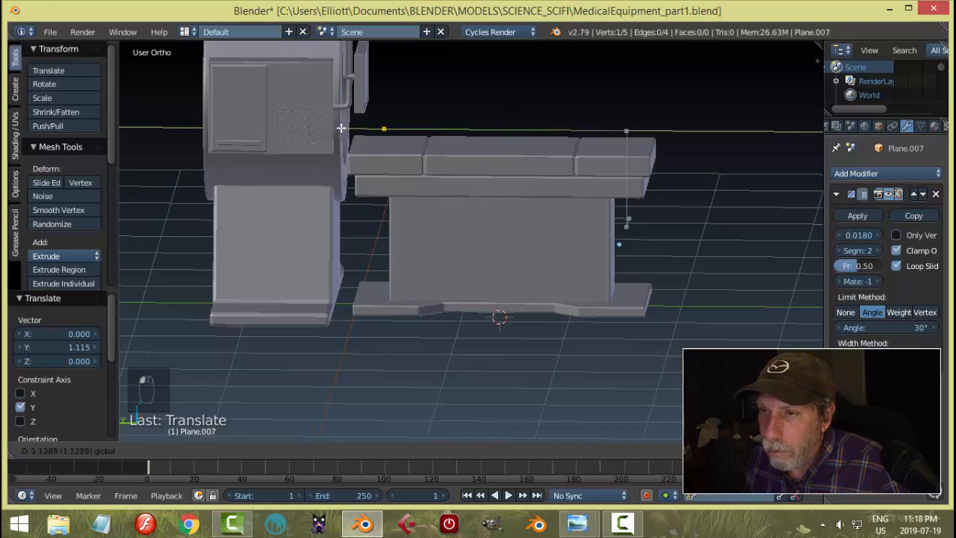
drag(336, 128, 337, 128)
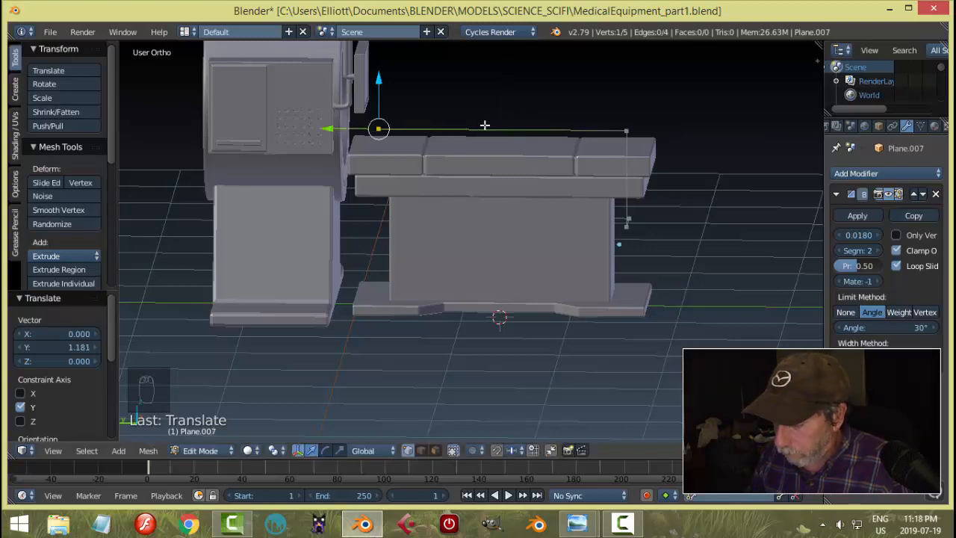
key(KP_3)
key(ctrl+KP_3)
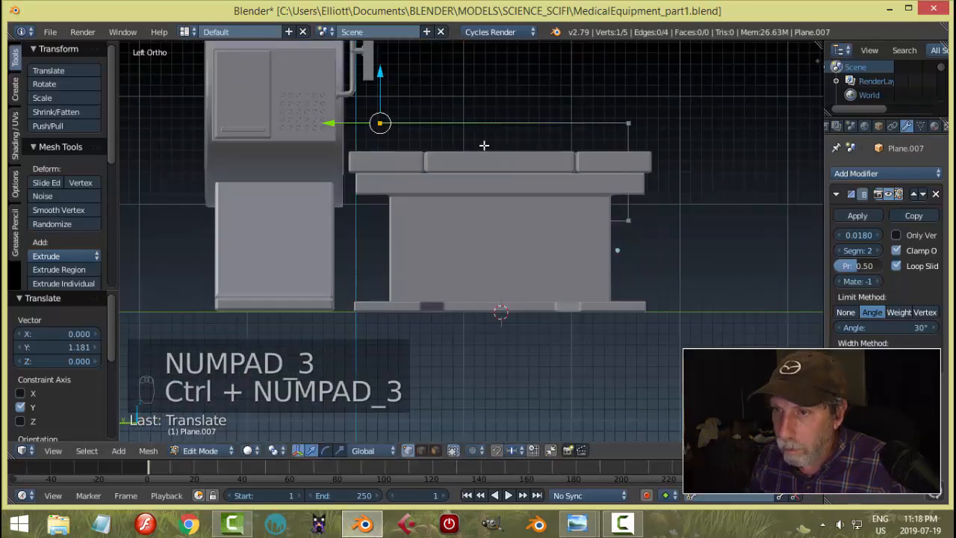
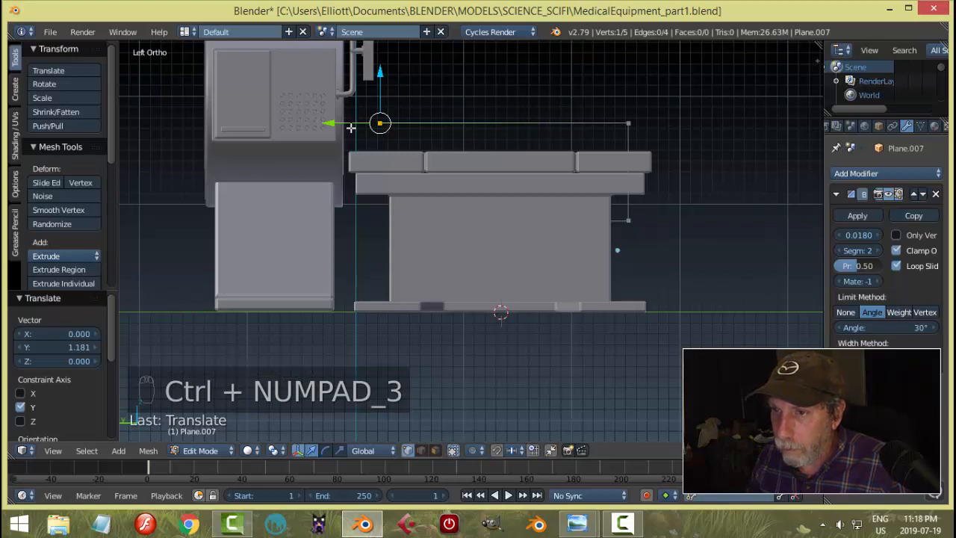
drag(329, 123, 325, 120)
- Extrude the scanner-side end vertex 0.894 downward along Z
key(e)
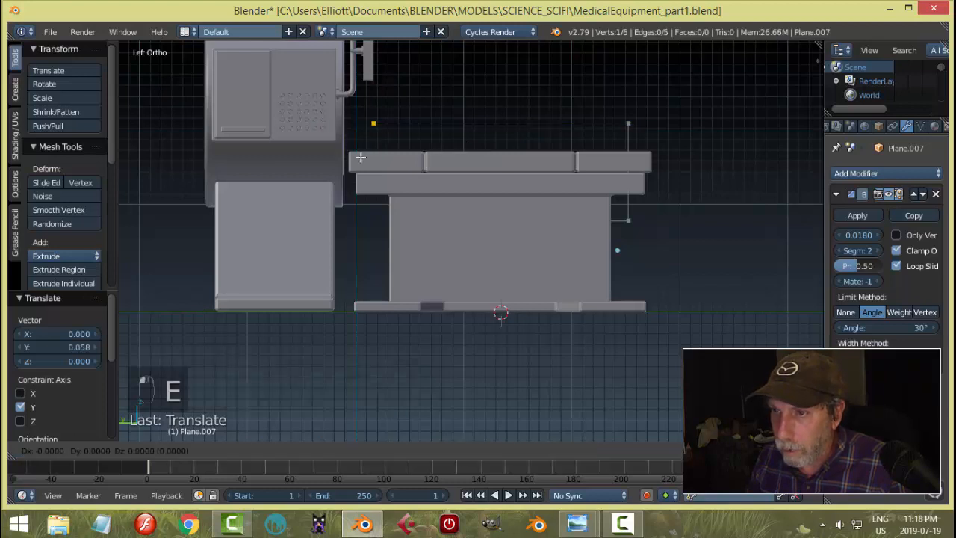
click(360, 158)
drag(373, 73, 381, 171)
shift+right_click(651, 221)
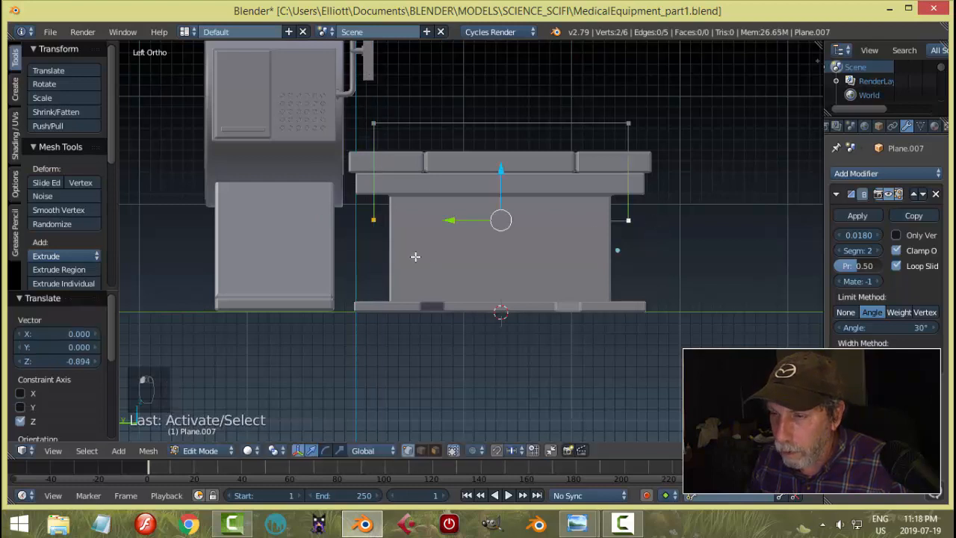
- Turn on vertex snapping and level the scanner-side bottom vertex with the one at the opposite end
key(a)
right_click(375, 212)
drag(368, 181, 367, 168)
click(514, 450)
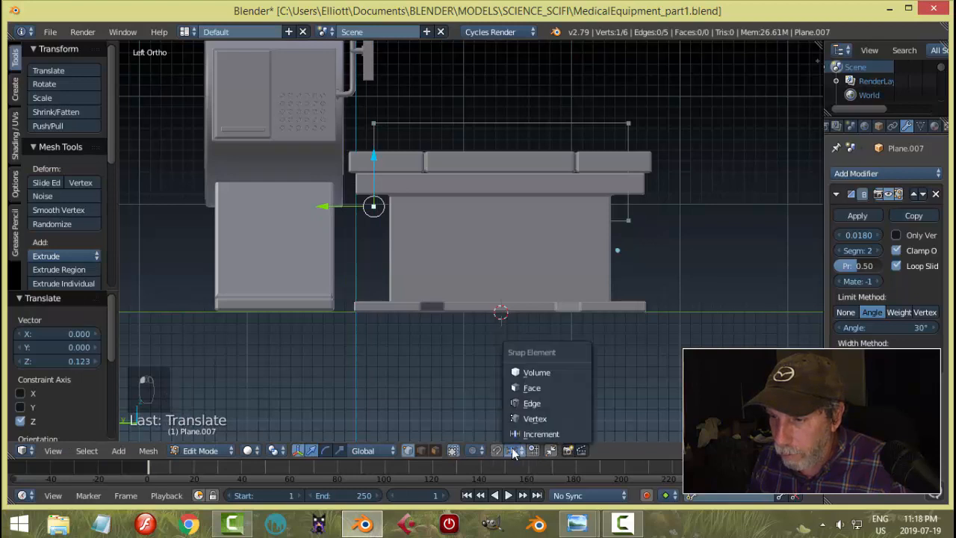
click(502, 451)
click(499, 451)
click(512, 451)
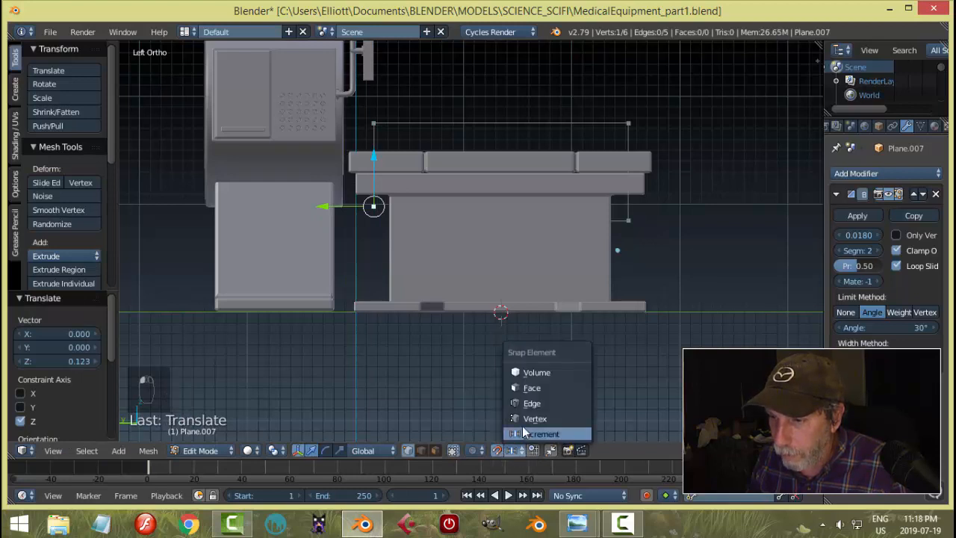
click(523, 419)
drag(377, 158, 378, 165)
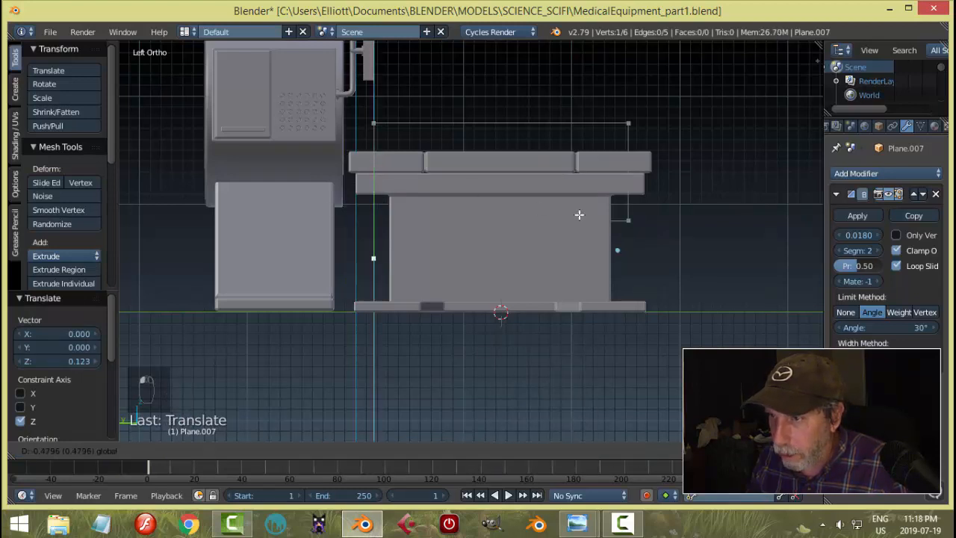
drag(628, 220, 628, 221)
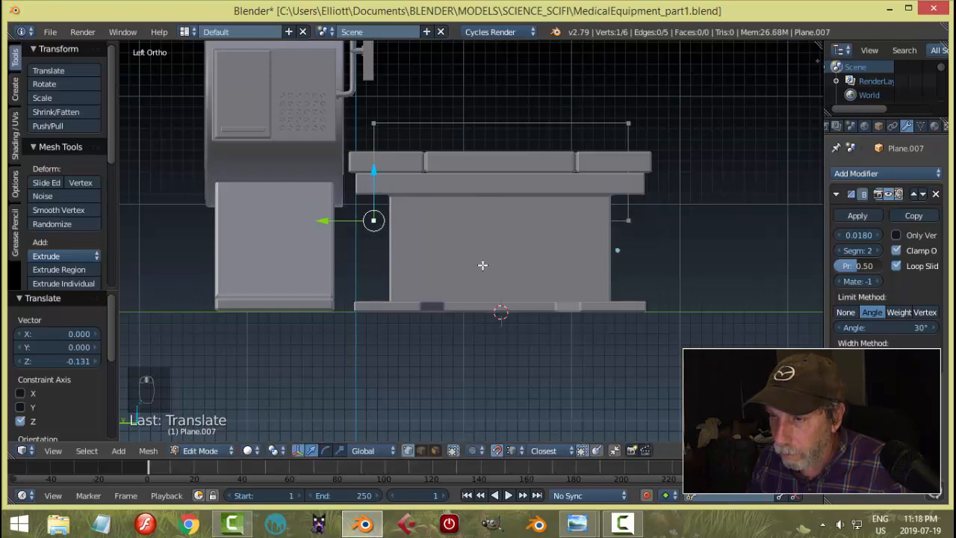
- Extrude the scanner-side bottom vertex 0.255 along X, inward beneath the table
middle_drag(482, 265, 523, 351)
middle_drag(605, 324, 448, 260)
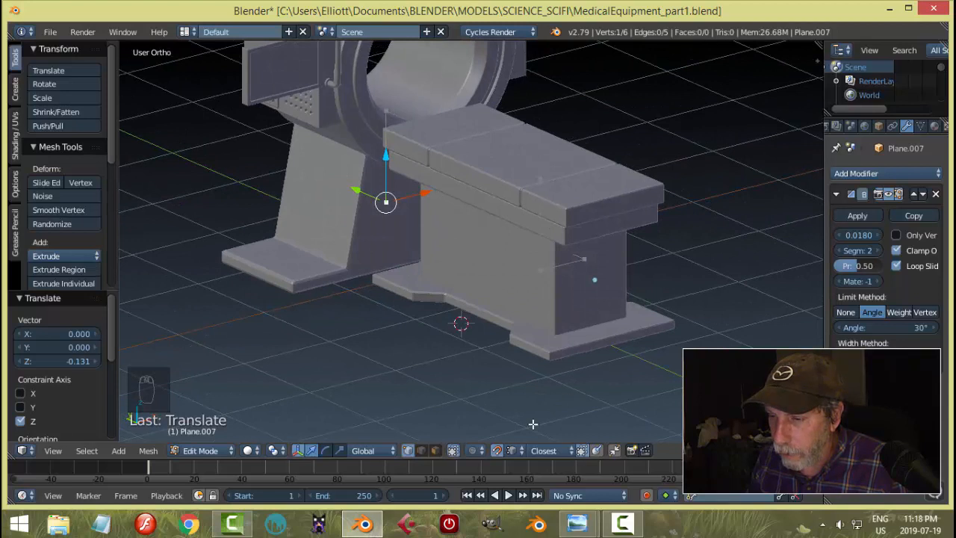
key(e)
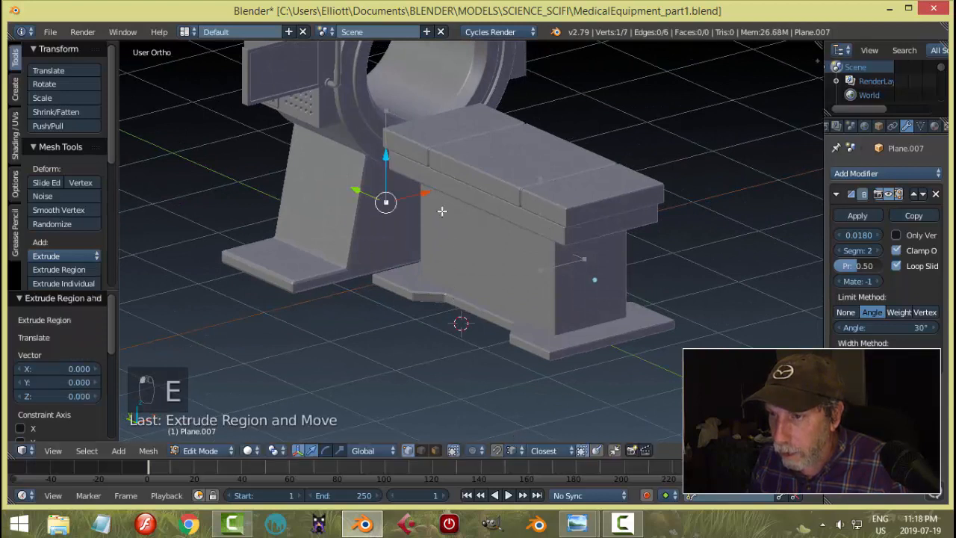
click(449, 186)
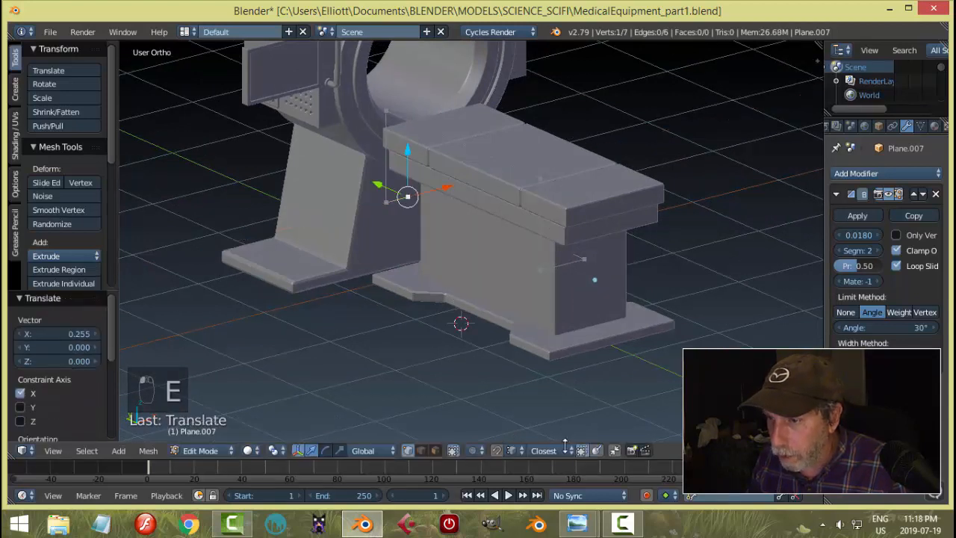
- Snap the new inner vertex 0.259 further along X to align with the opposite end's inner vertex, then turn snapping off
click(498, 451)
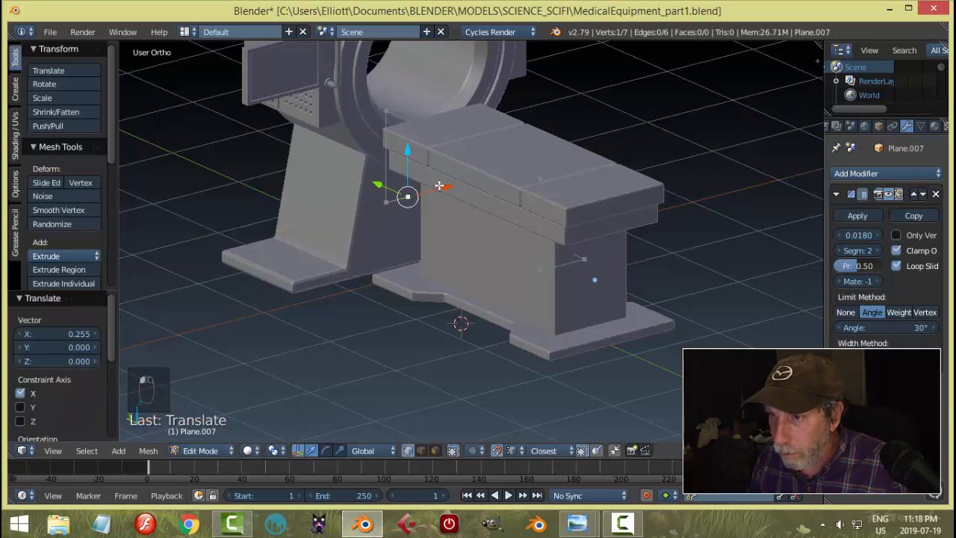
key(g)
click(585, 259)
mouse_move(585, 258)
middle_down()
mouse_move(593, 261)
mouse_move(581, 266)
middle_up()
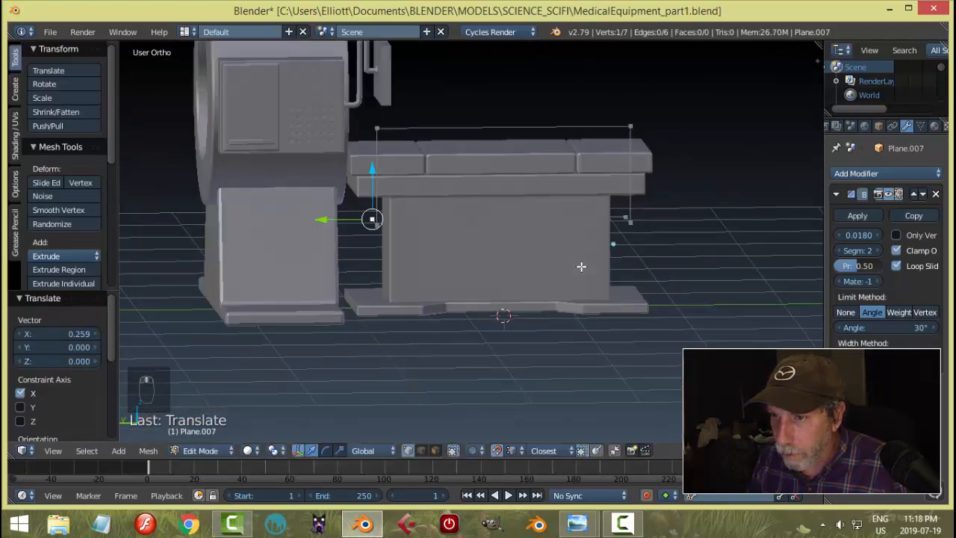
click(496, 452)
middle_drag(509, 319, 478, 316)
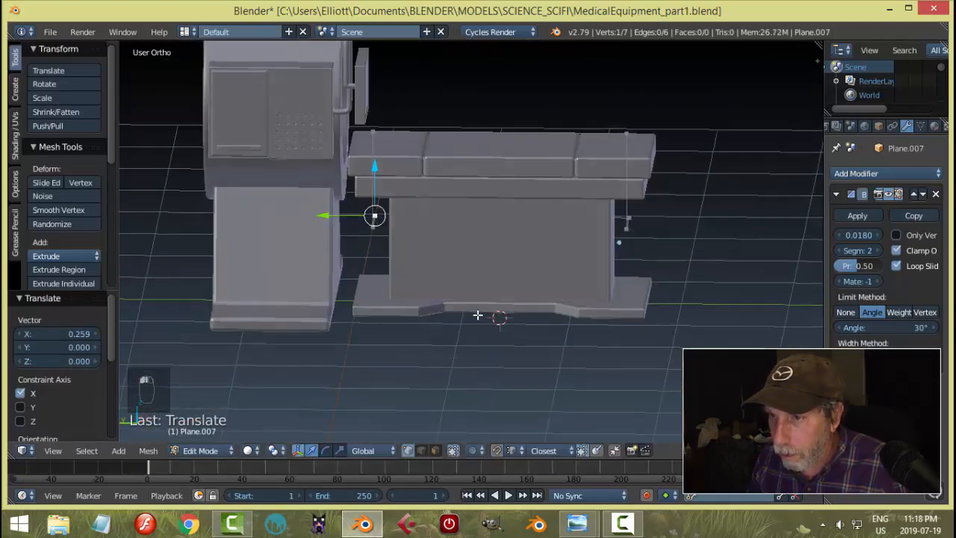
- Extrude the scanner-side inner vertex toward the table's pedestal to finish that end of the rail path
key(e)
click(444, 298)
key(a)
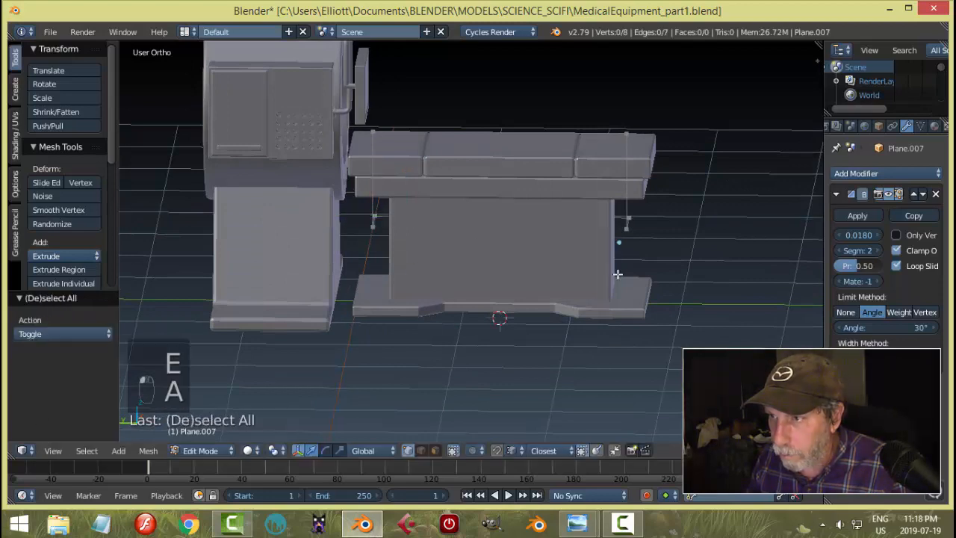
middle_drag(619, 273, 601, 265)
middle_drag(419, 119, 725, 273)
key(a)
middle_drag(587, 284, 605, 313)
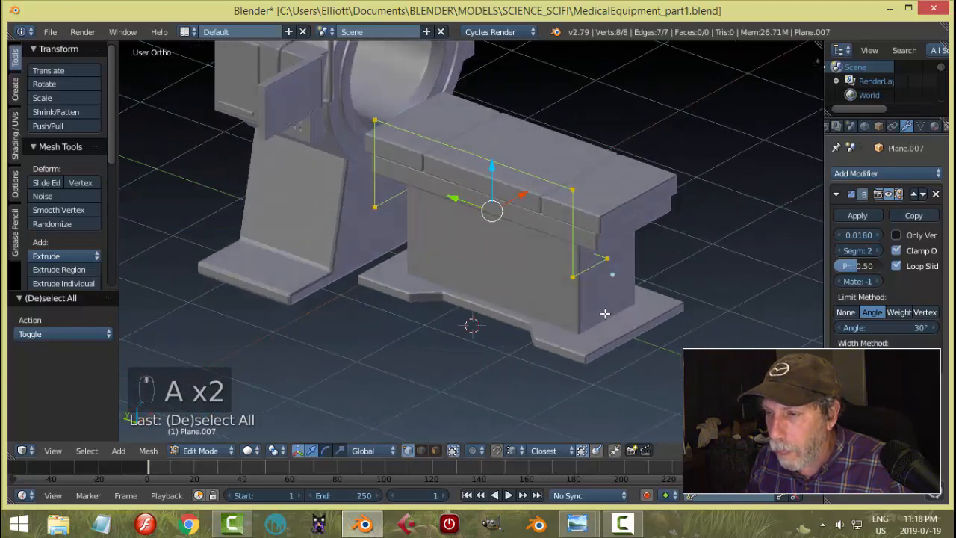
- Vertex-bevel the rail path's six corner vertices with an offset of about 0.082 and three segments
click(609, 256)
shift+click(590, 288)
shift+click(567, 183)
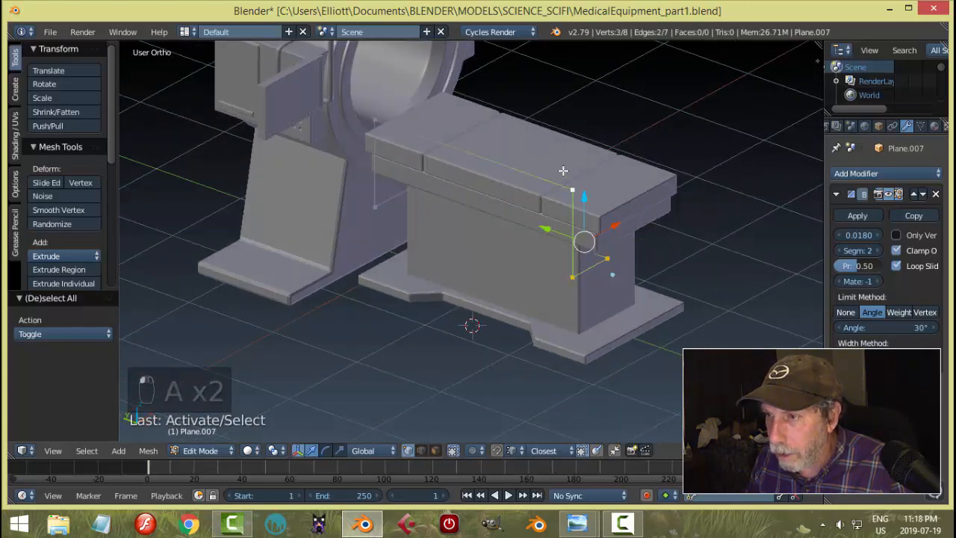
shift+click(366, 119)
shift+click(384, 210)
mouse_move(417, 229)
middle_down()
mouse_move(454, 214)
mouse_move(414, 222)
middle_up()
shift+click(376, 198)
middle_drag(514, 245, 505, 272)
key(ctrl+shift+b)
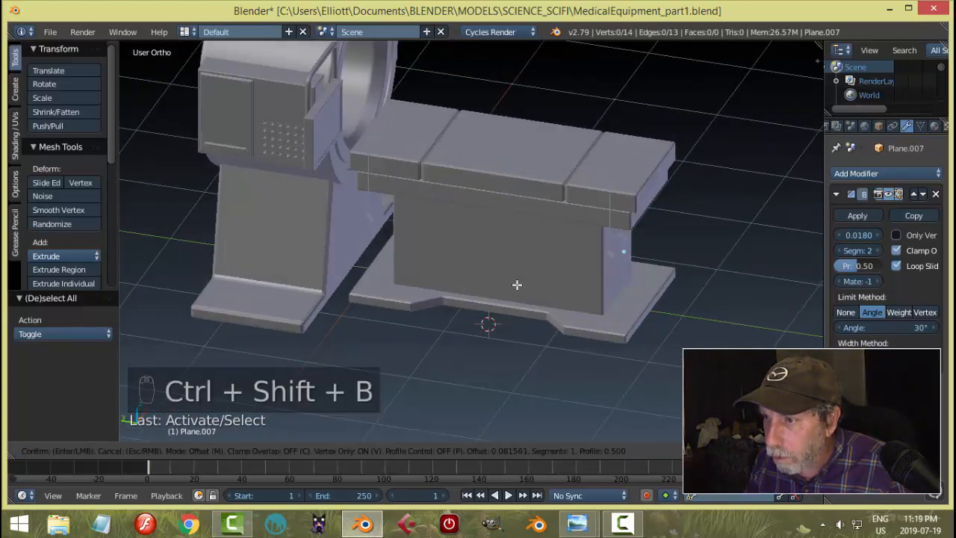
scroll(517, 285, up, 1)
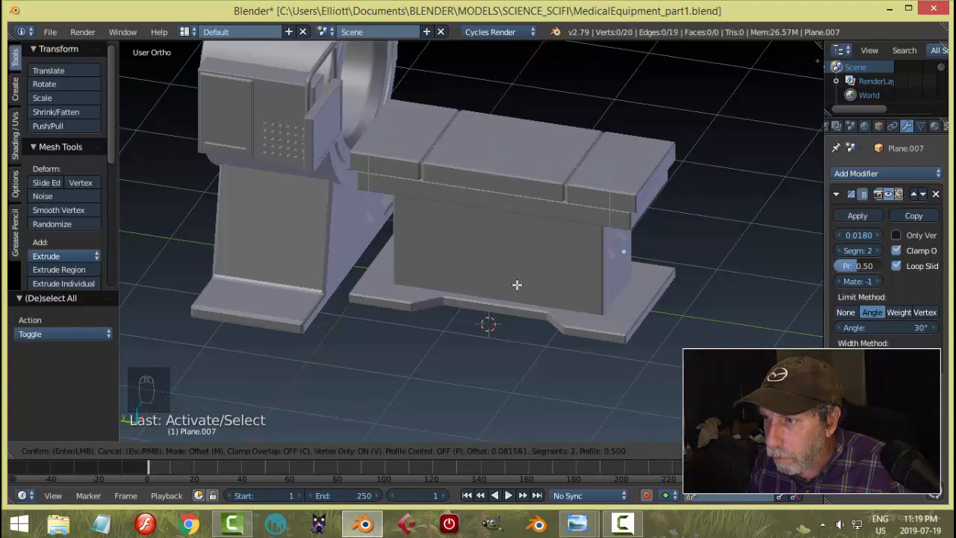
click(517, 285)
key(a)
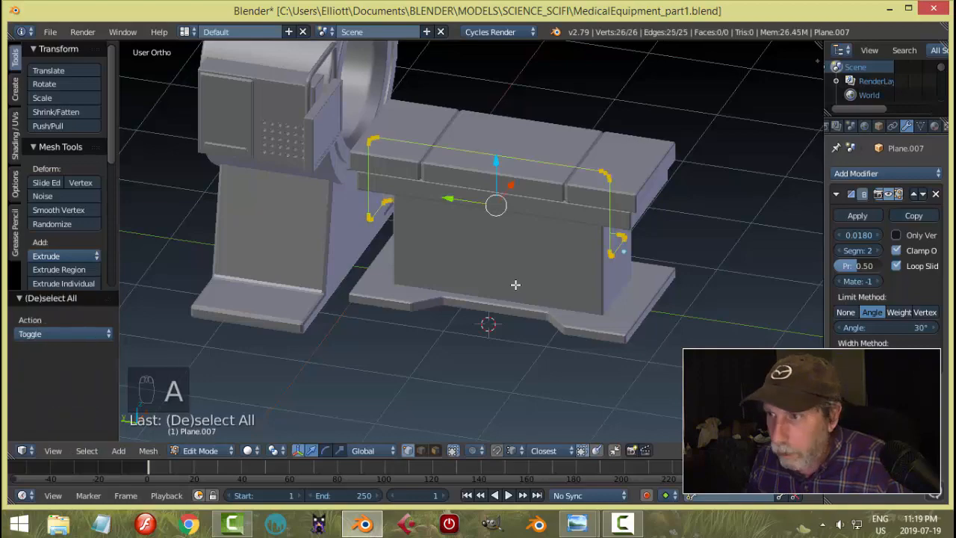
- Return to Object Mode and convert the rail path mesh to a curve
middle_drag(515, 284, 660, 279)
key(Tab)
key(alt+c)
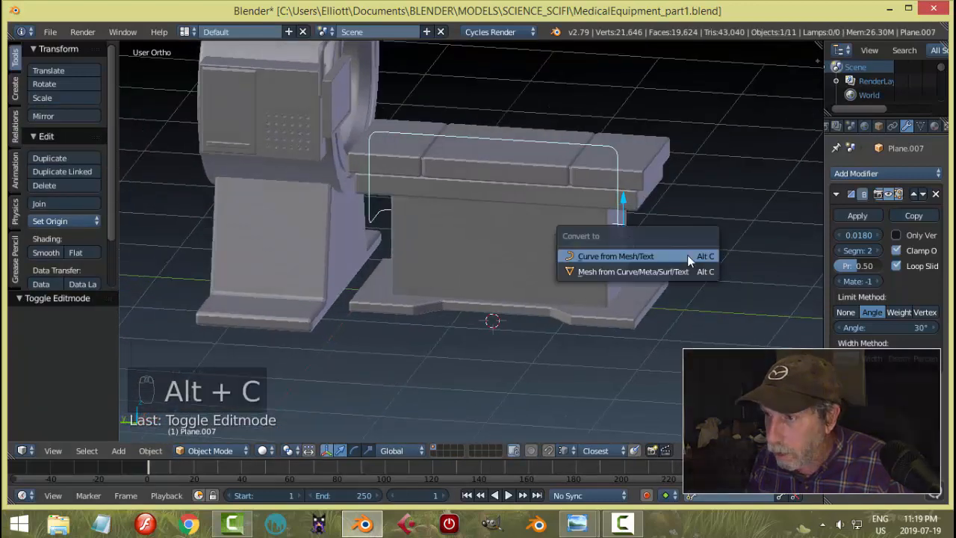
click(687, 255)
- Give the rail curve Full fill and a round profile with bevel depth 0.020 and resolution 2
click(921, 126)
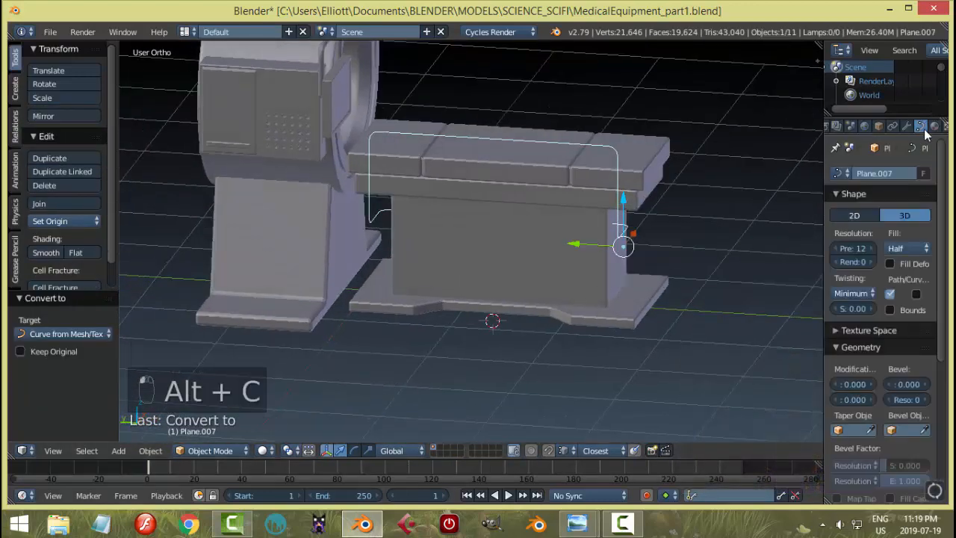
click(895, 251)
click(900, 236)
drag(905, 384, 926, 400)
middle_drag(672, 293, 139, 255)
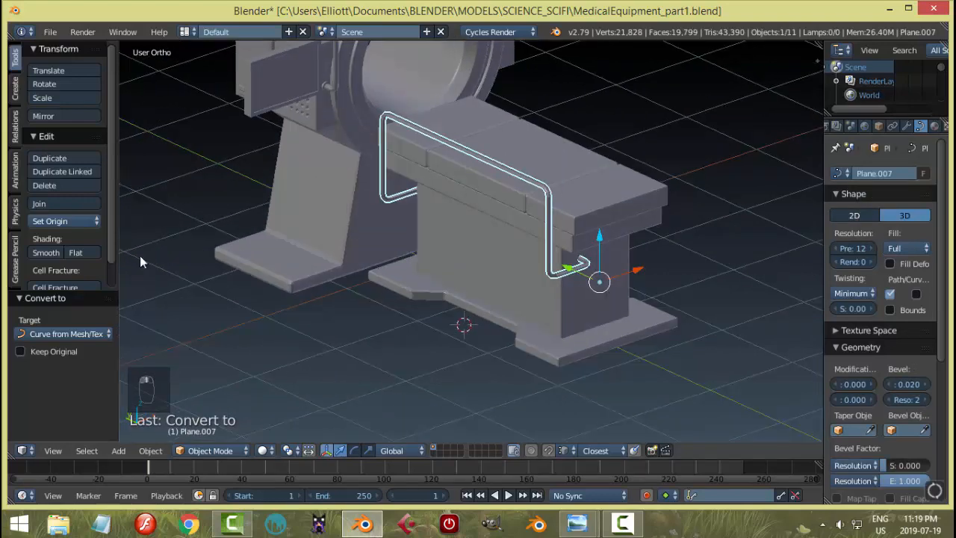
- Shade the rail smooth and add a Subdivision Surface modifier to it
click(43, 253)
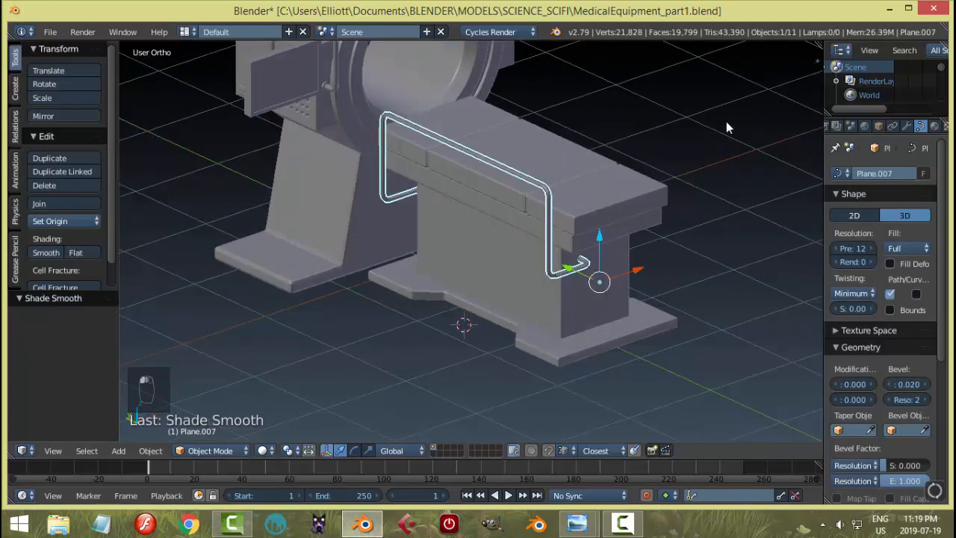
click(904, 127)
click(865, 174)
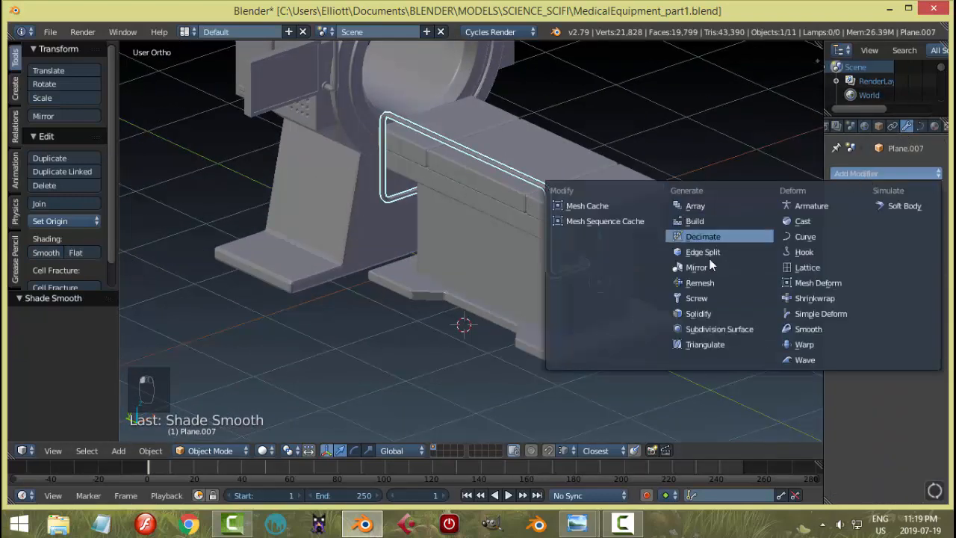
click(720, 329)
key(a)
middle_drag(676, 200, 615, 144)
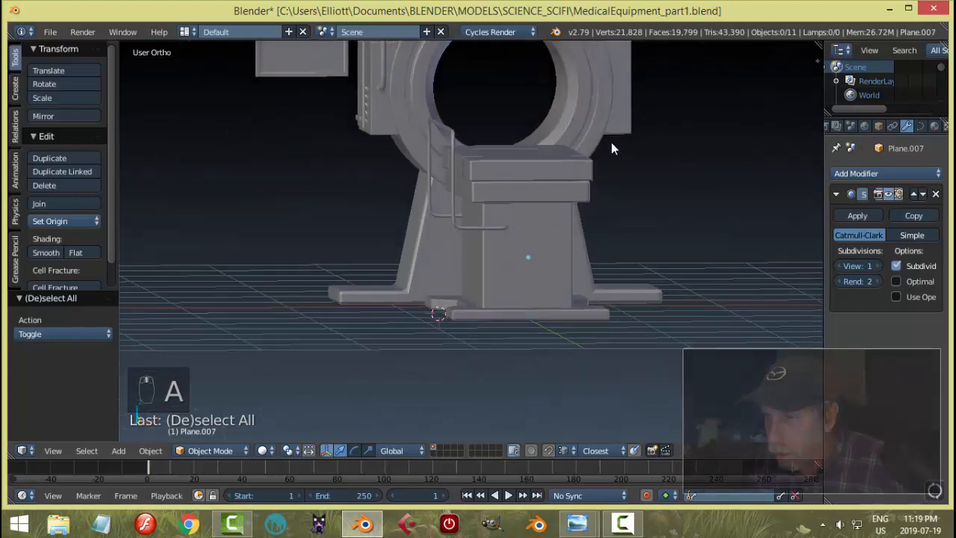
- Raise the side rail 0.123 along Z
right_click(451, 152)
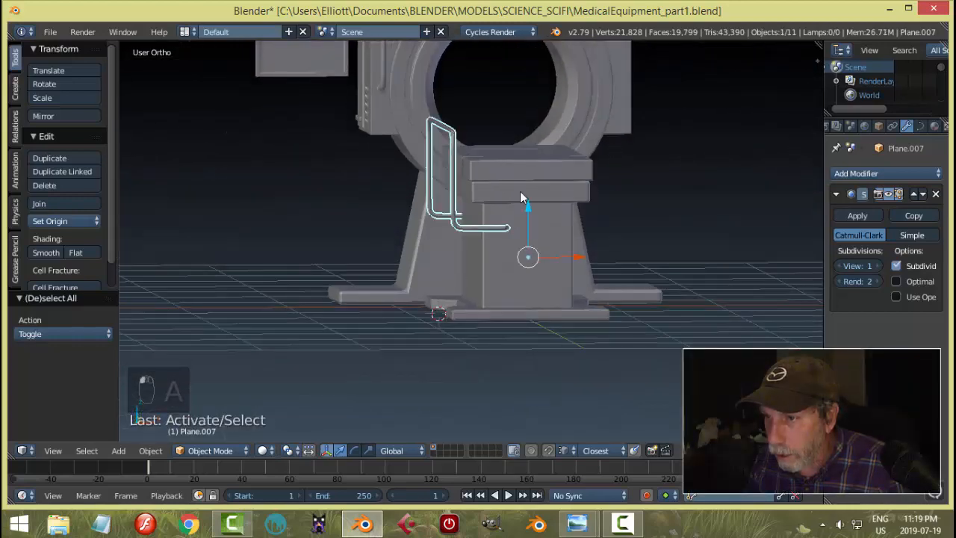
drag(530, 212, 533, 196)
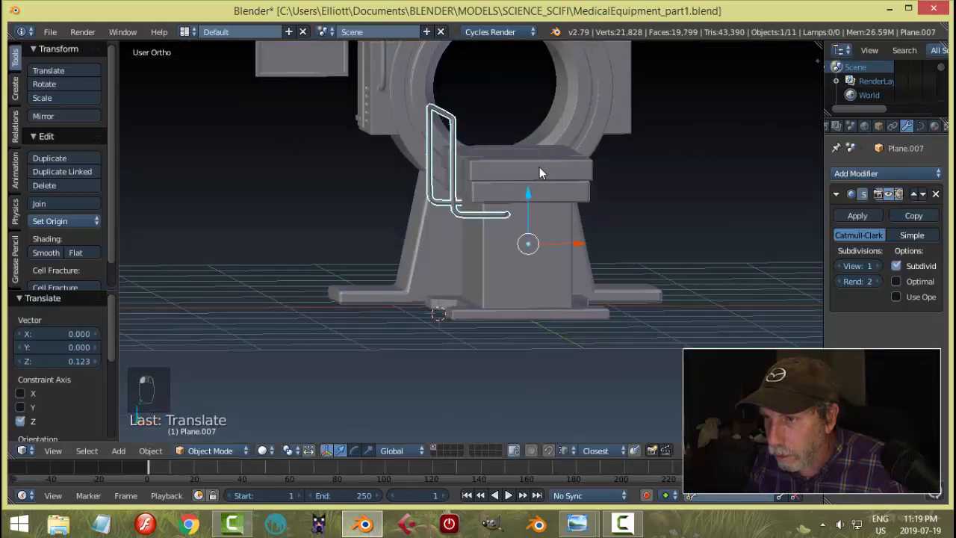
middle_drag(539, 168, 917, 185)
click(921, 127)
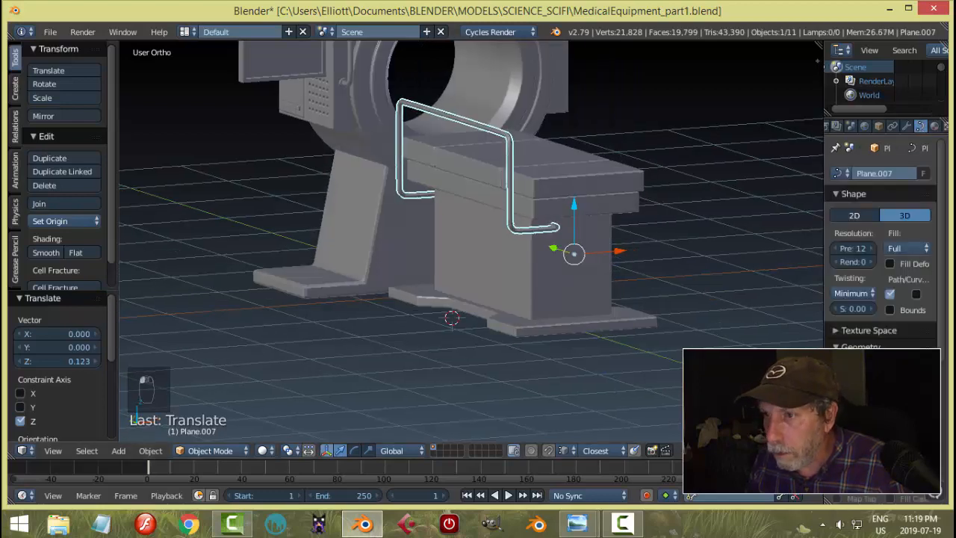
key(a)
- Move the side rail 0.059 along X, closer to the table's edge
middle_drag(587, 182, 473, 193)
right_click(437, 188)
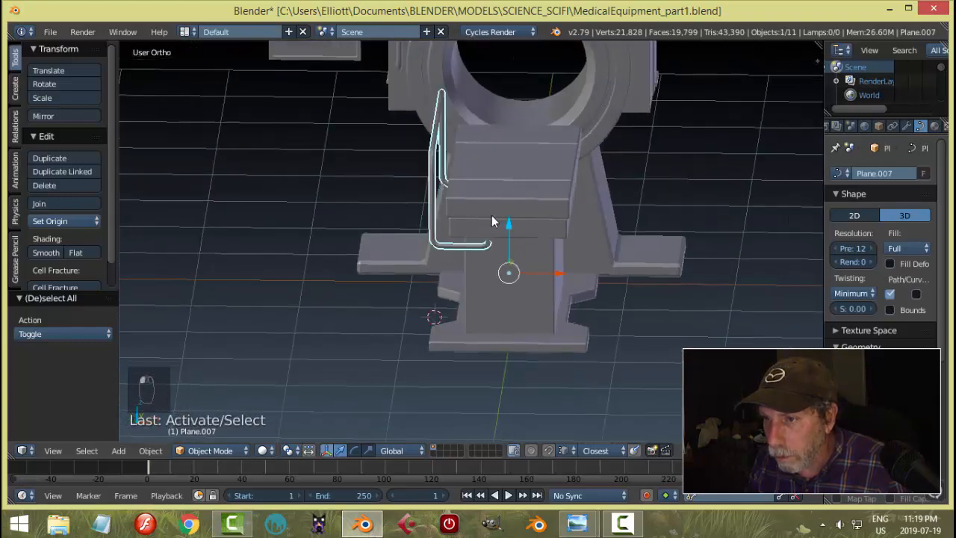
drag(551, 271, 559, 273)
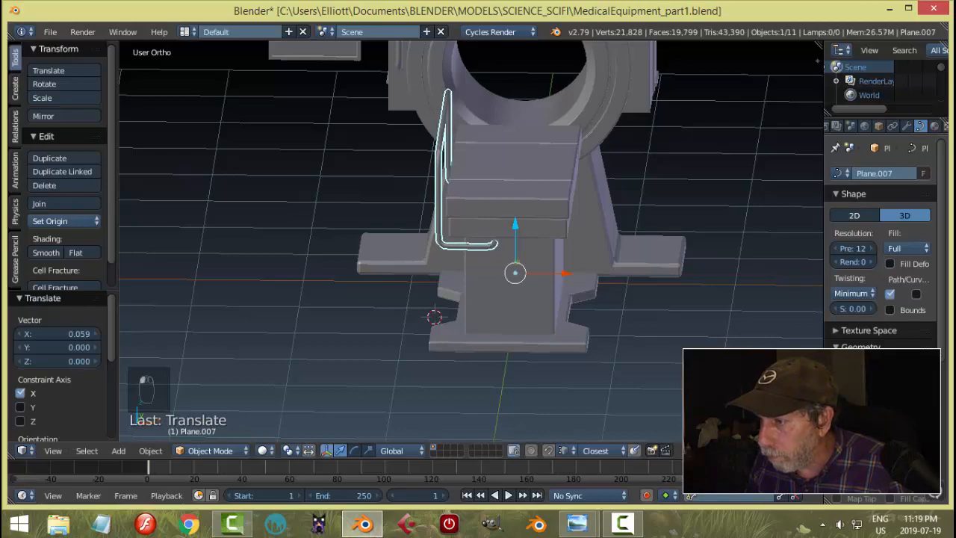
key(a)
middle_drag(522, 272, 534, 155)
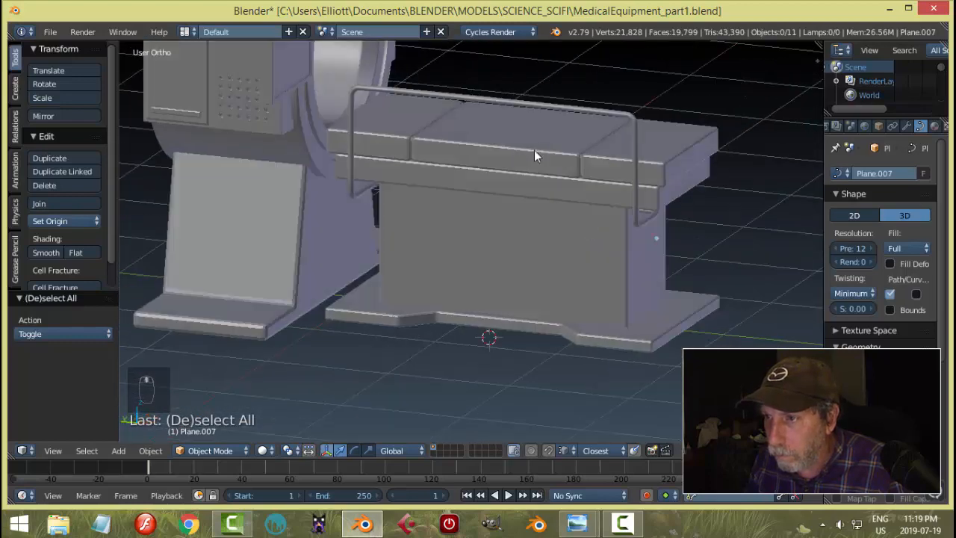
- In the left view, duplicate the end points of the rail's top bar and move the copy 0.327 down along Z
right_click(534, 108)
middle_drag(534, 108, 546, 201)
key(Tab)
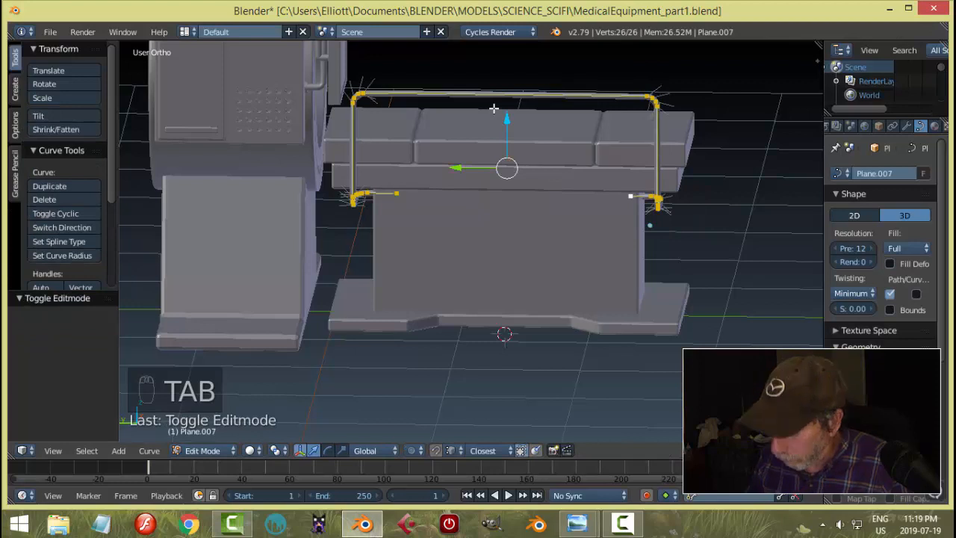
key(ctrl+KP_3)
key(a)
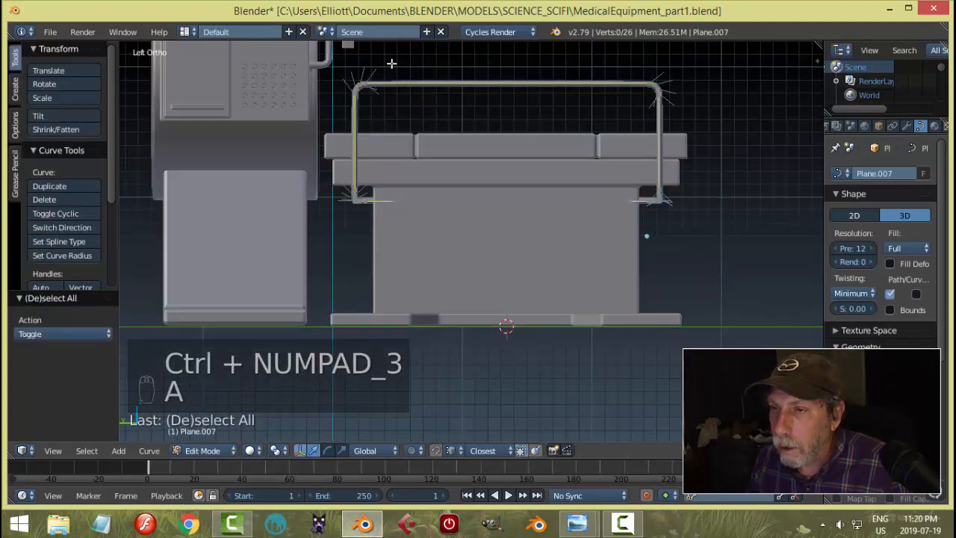
click(366, 83)
shift+click(647, 83)
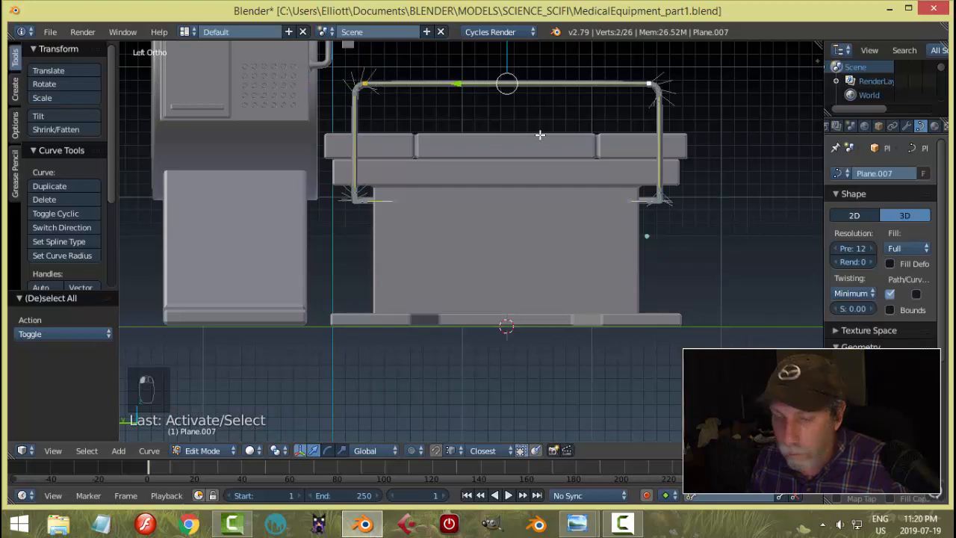
key(shift+d)
scroll(515, 105, down, 2)
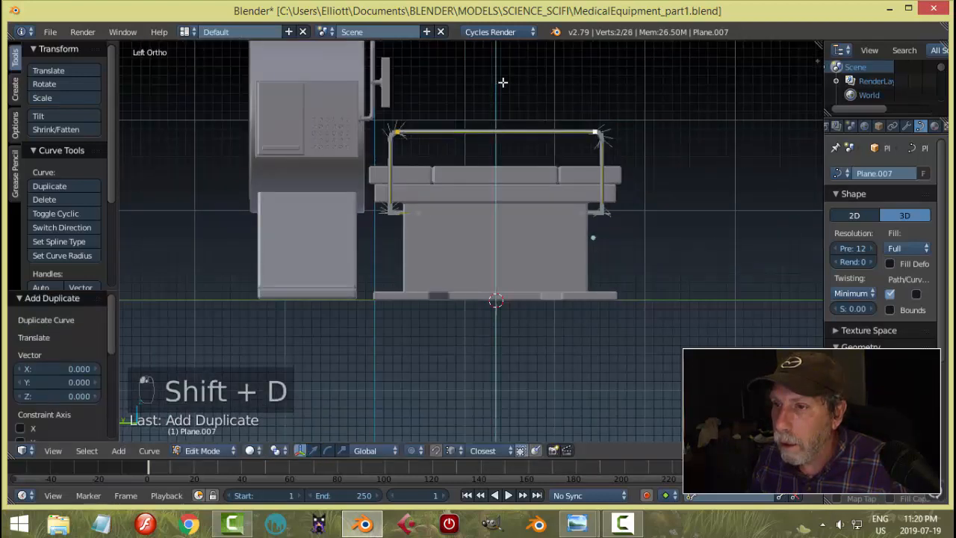
click(506, 108)
- Separate the duplicated bar into its own object and set its origin to its geometry
key(p)
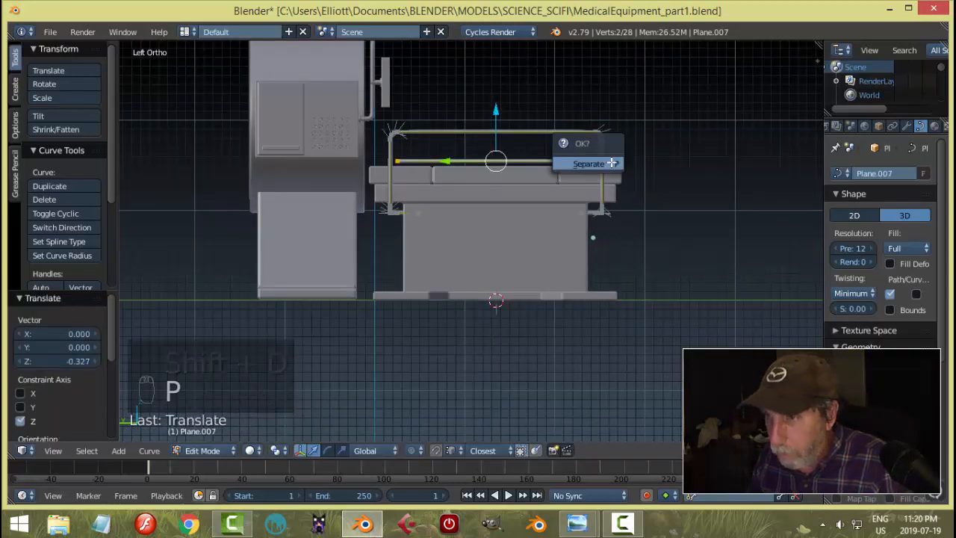
click(609, 162)
key(Tab)
click(521, 168)
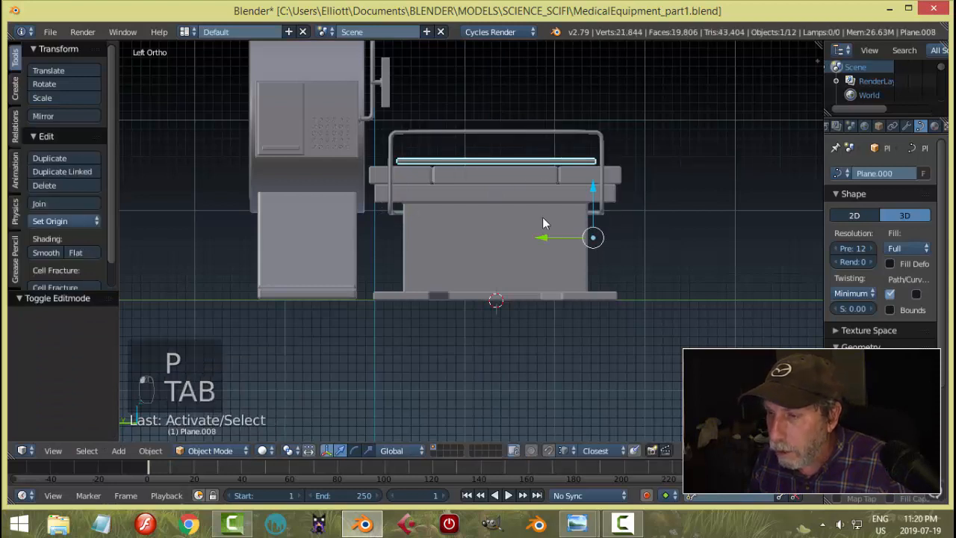
click(87, 222)
click(75, 252)
- Scale the crossbar's two end points by 1.075 along Y so it reaches both rail uprights
key(Tab)
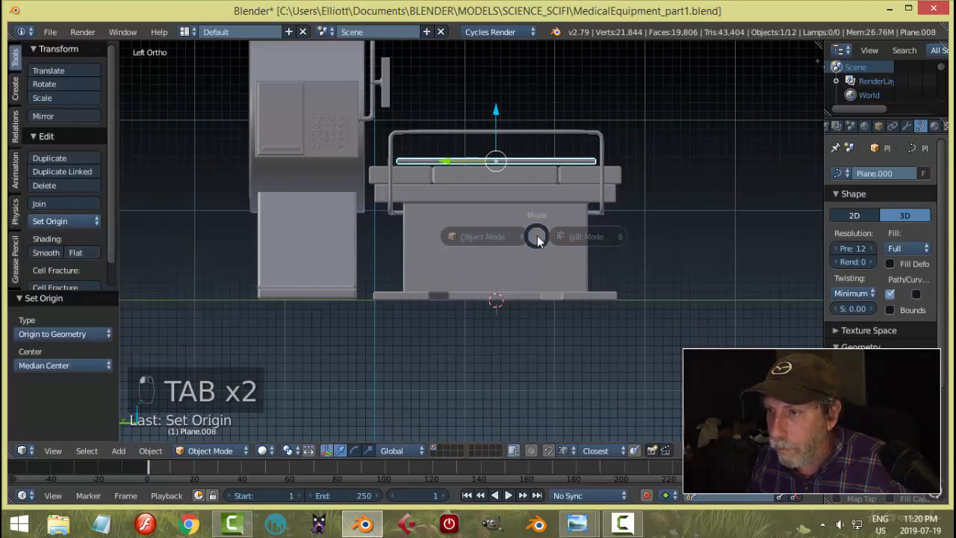
click(648, 227)
right_click(607, 161)
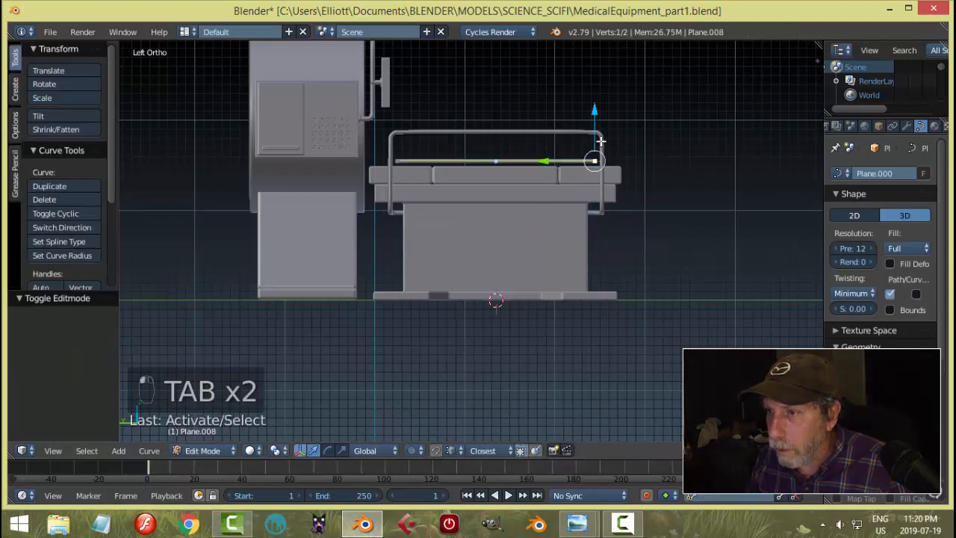
shift+right_click(390, 155)
middle_drag(610, 228, 610, 246)
key(s)
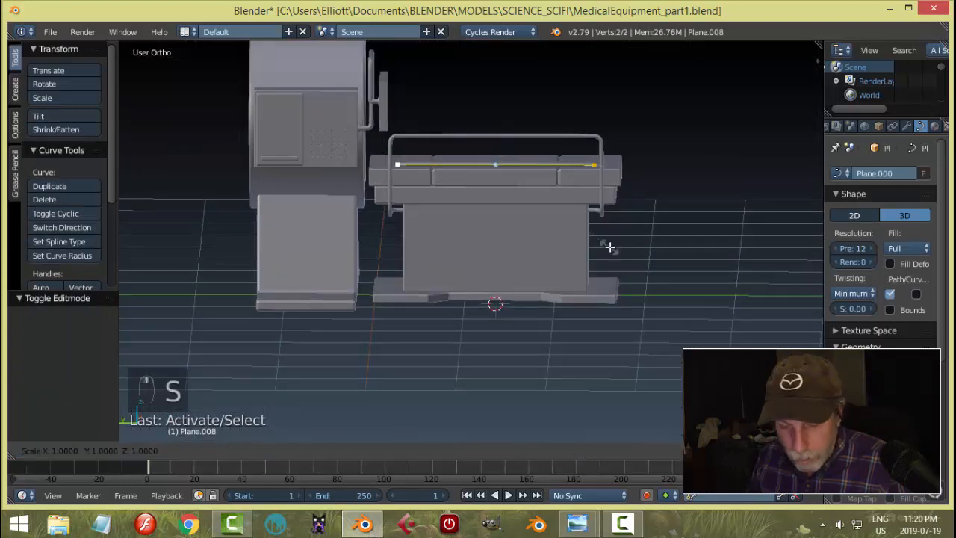
key(y)
click(667, 256)
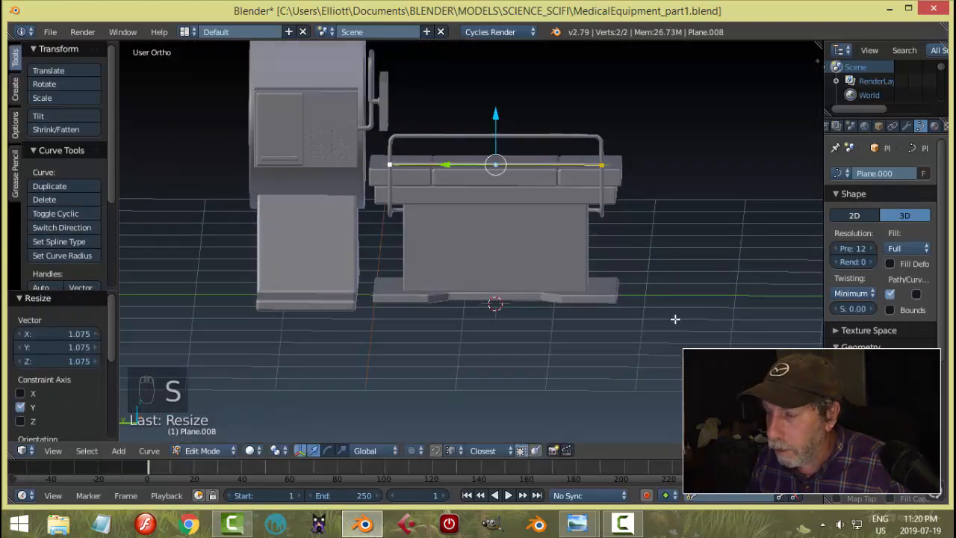
key(Tab)
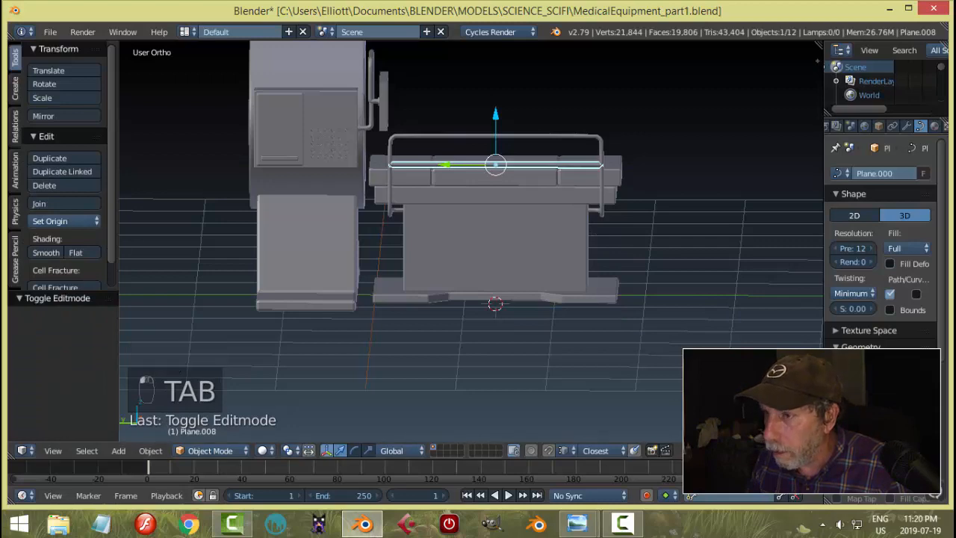
- Raise the crossbar along Z to sit between the tabletop and the rail's top bar
key(a)
key(a)
middle_drag(608, 219, 586, 157)
scroll(540, 246, up, 4)
right_click(572, 122)
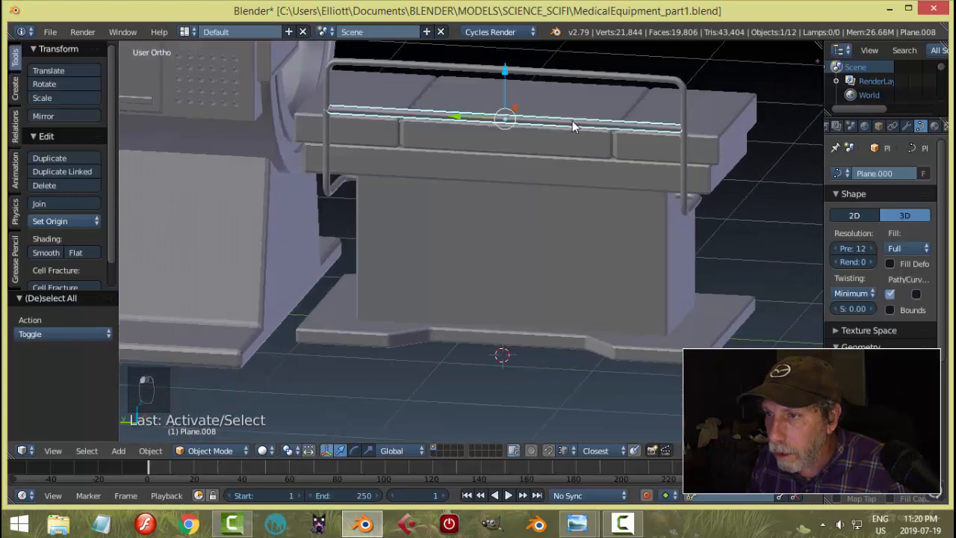
click(503, 72)
drag(505, 80, 505, 59)
key(a)
middle_drag(604, 150, 581, 193)
- Raise the crossbar a further 0.019 along Z within the side rail
right_click(561, 174)
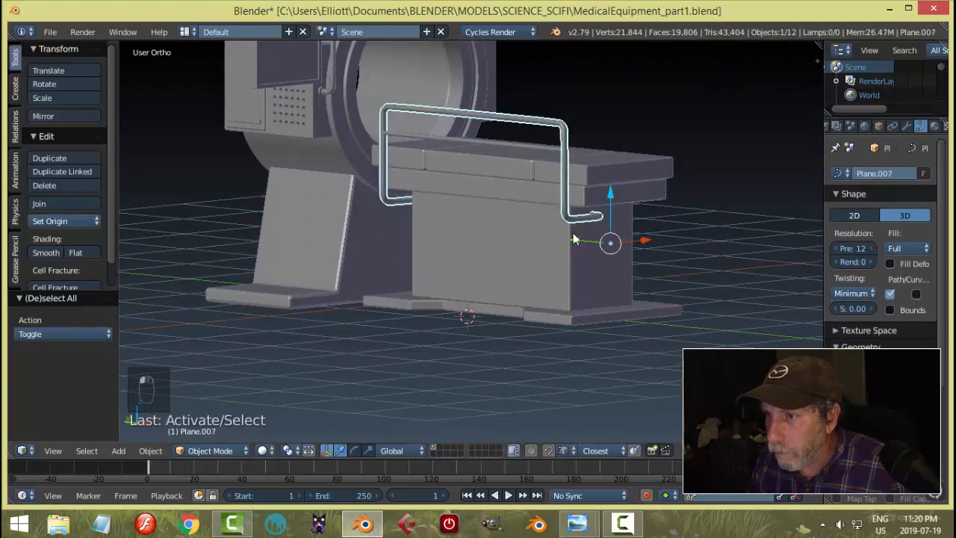
key(a)
middle_drag(573, 239, 526, 165)
right_click(523, 161)
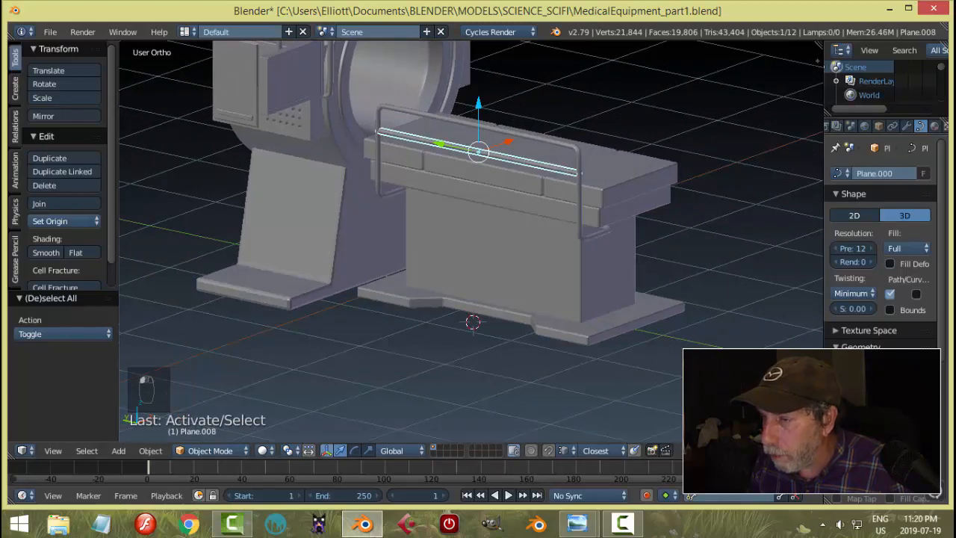
key(a)
middle_drag(599, 272, 518, 153)
right_click(511, 142)
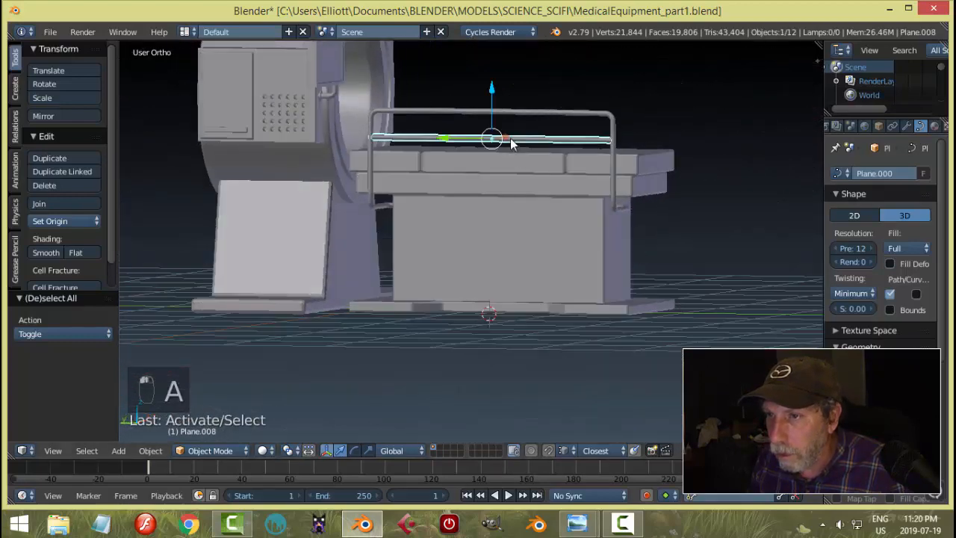
drag(491, 90, 491, 88)
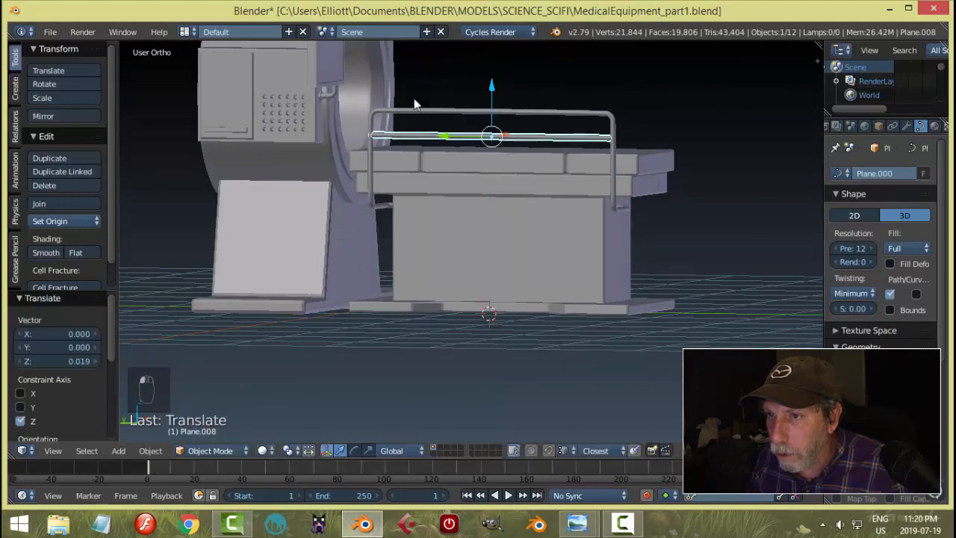
key(a)
middle_drag(488, 138, 415, 142)
scroll(440, 151, up, 1)
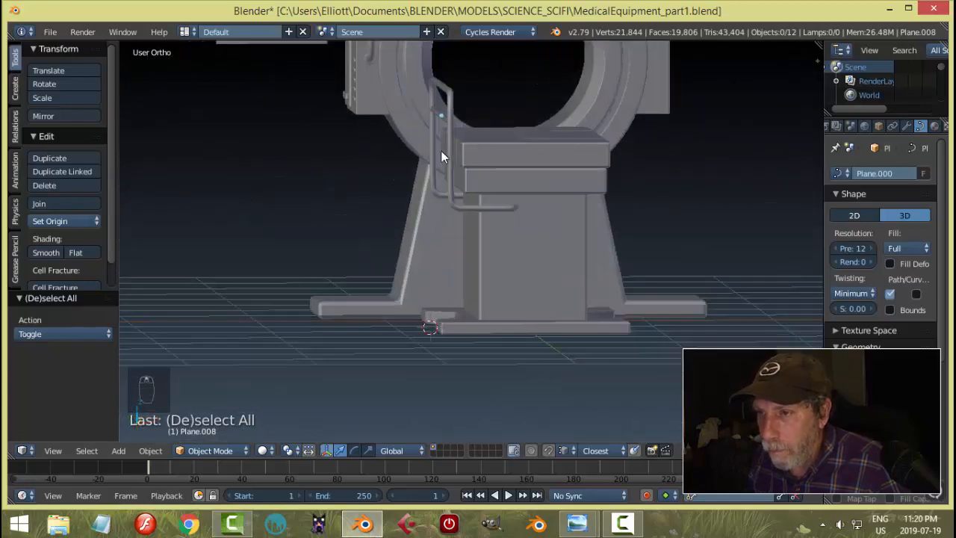
- Select the table's pedestal body and snap the 3D cursor to it
right_click(441, 121)
key(a)
middle_drag(460, 143, 521, 148)
scroll(587, 221, up, 2)
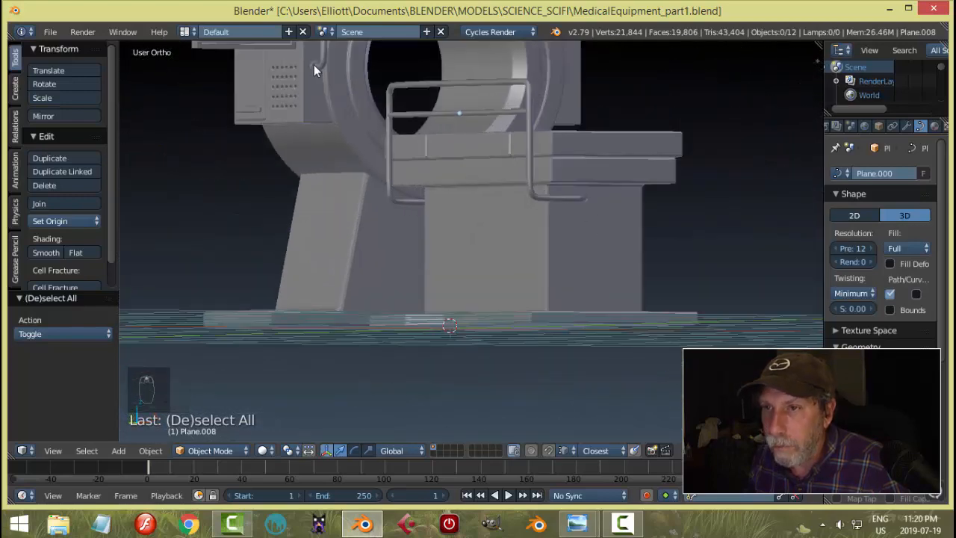
scroll(423, 138, down, 1)
middle_drag(500, 142, 456, 184)
scroll(491, 166, up, 1)
scroll(462, 202, down, 2)
scroll(463, 202, up, 3)
scroll(463, 201, down, 3)
right_click(509, 261)
key(shift+s)
click(535, 264)
- Try to mirror the tubular side rail across X with a Mirror modifier
right_click(440, 162)
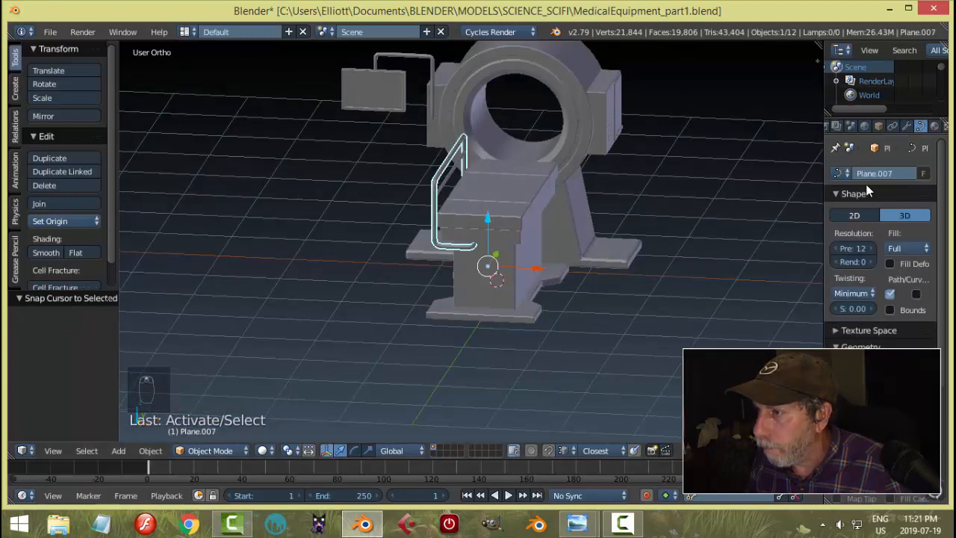
click(905, 125)
click(837, 194)
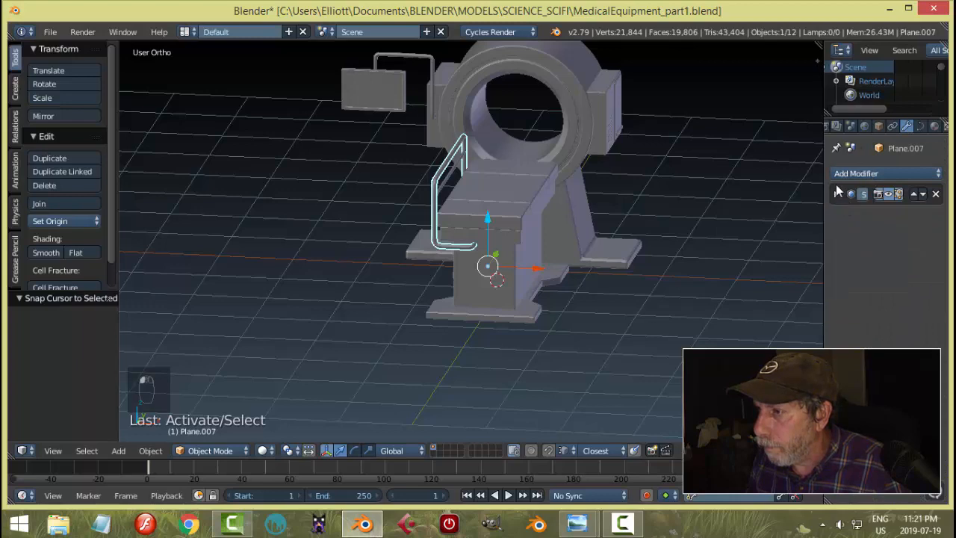
click(841, 173)
click(726, 271)
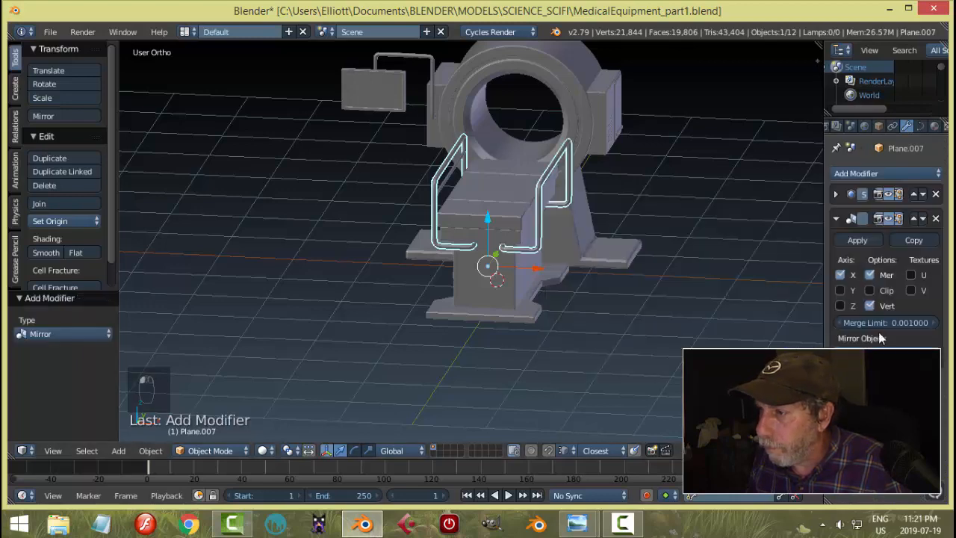
middle_drag(717, 283, 521, 233)
- Try to mirror the rail's crossbar with a Mirror modifier
key(a)
right_click(459, 171)
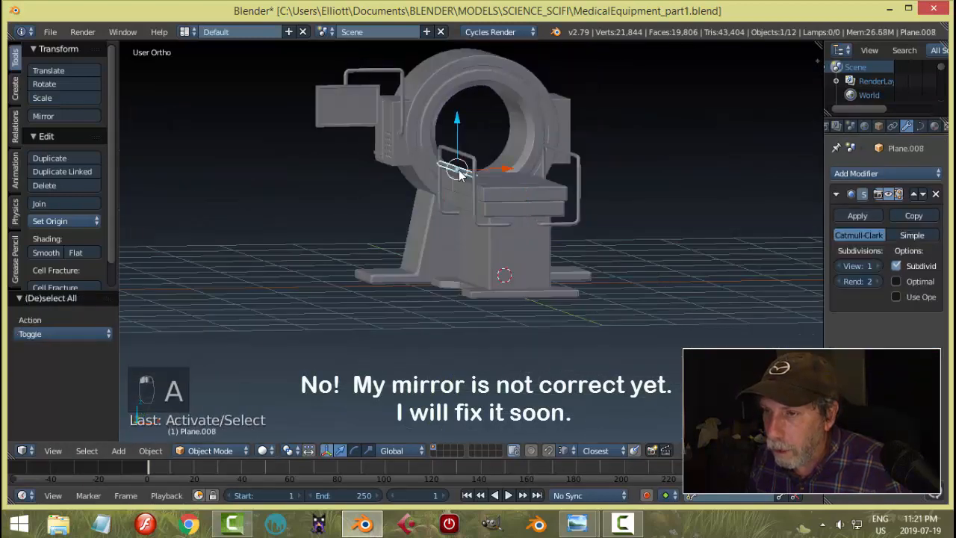
click(835, 194)
click(836, 175)
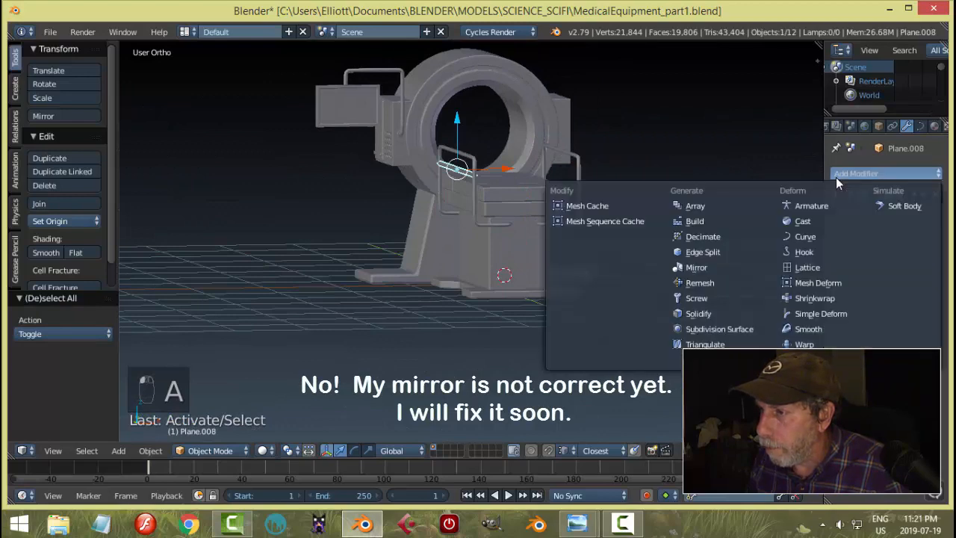
click(721, 269)
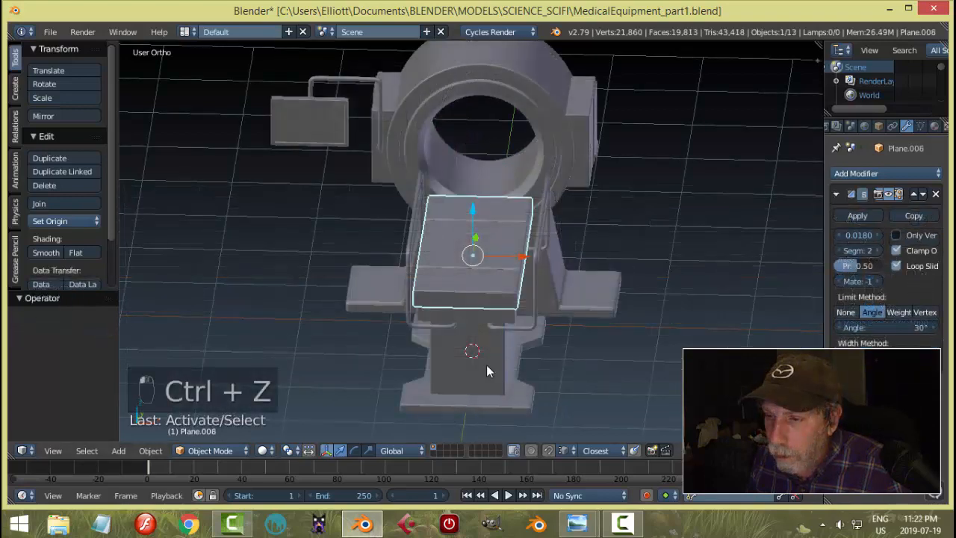
- Set the origin of the pedestal body to its geometry and snap the 3D cursor to it
right_click(446, 355)
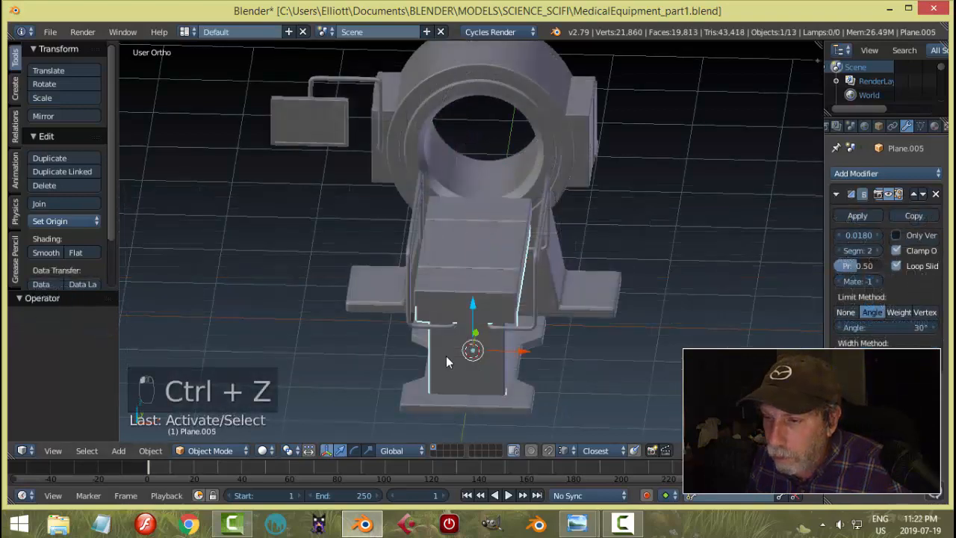
click(55, 223)
click(68, 250)
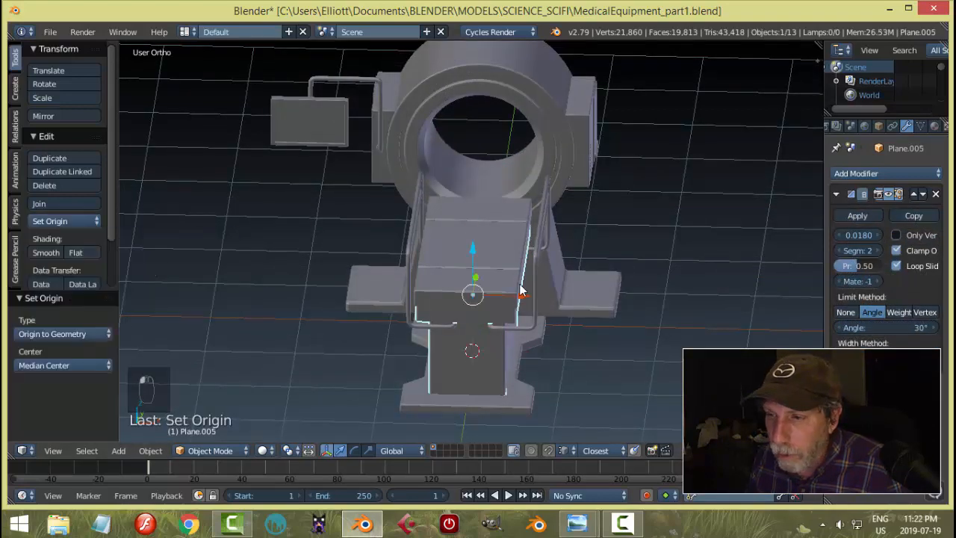
key(shift+s)
click(521, 284)
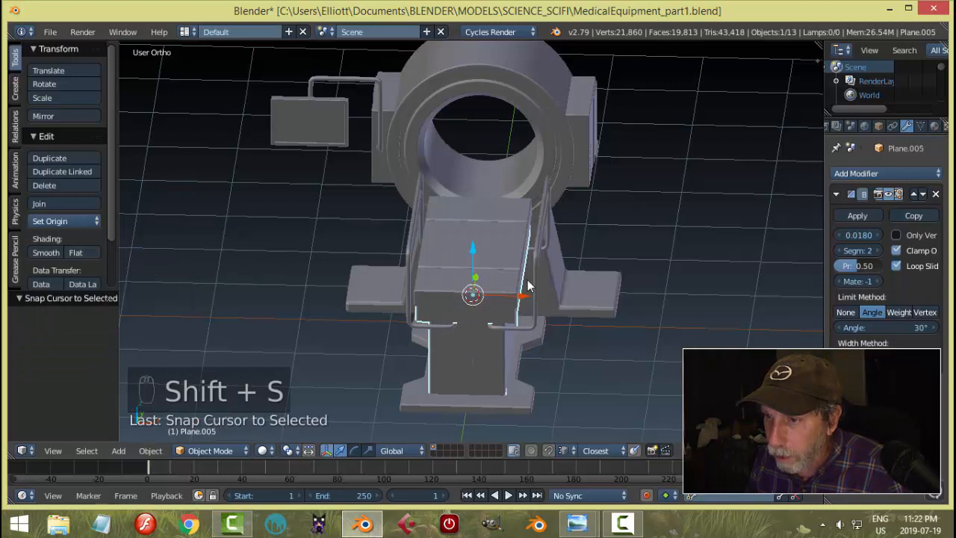
- Remove the side rail's Mirror modifier and set the rail's origin to the 3D cursor
right_click(532, 274)
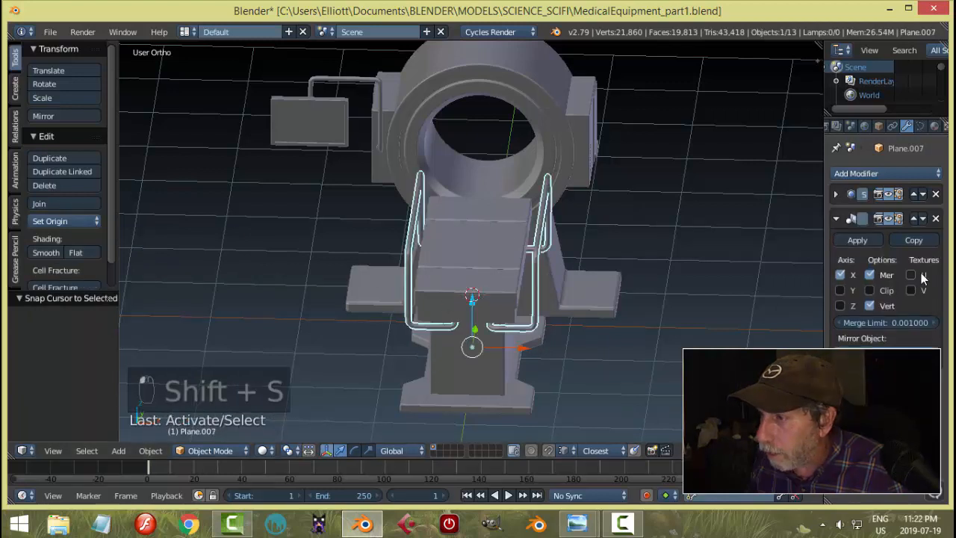
click(935, 218)
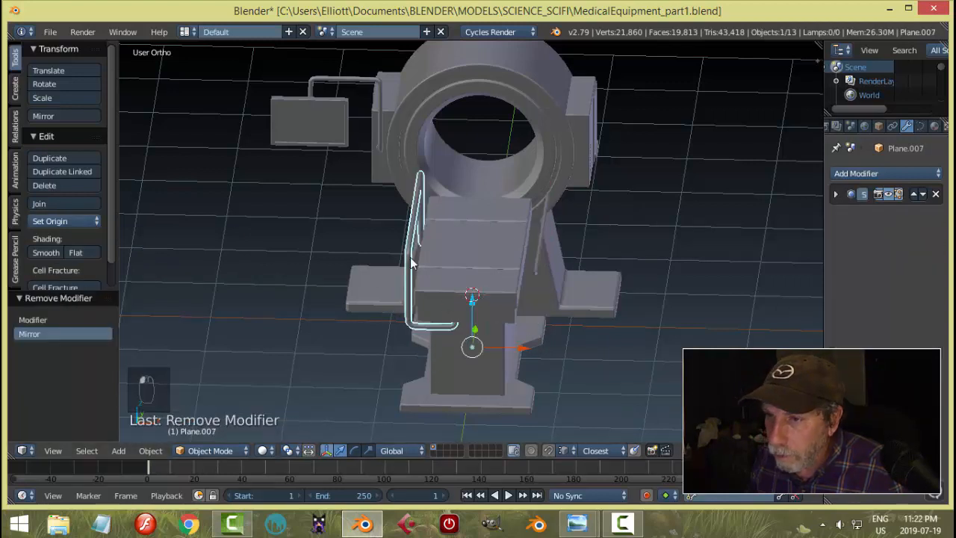
click(36, 222)
click(72, 264)
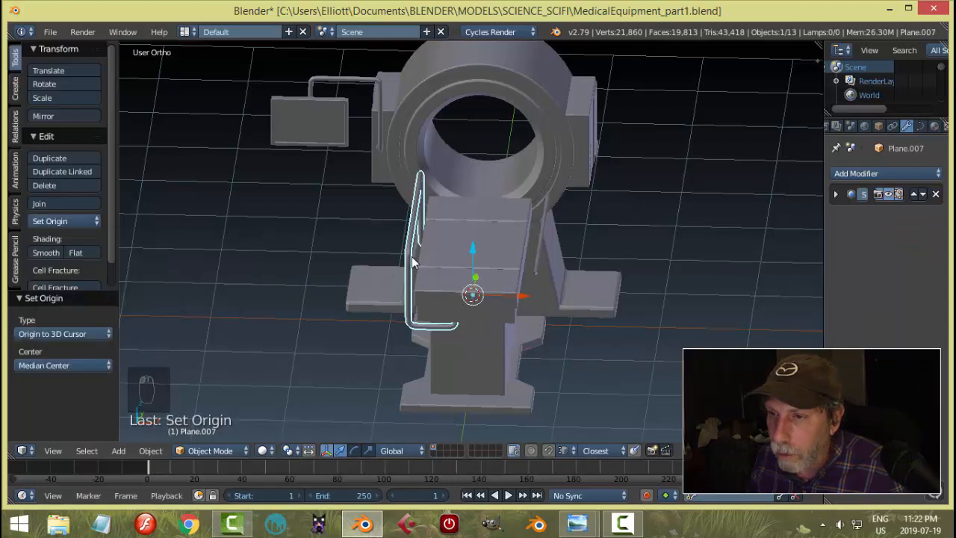
- Add a Mirror modifier on the X axis to the side rail to create the opposite rail
click(849, 177)
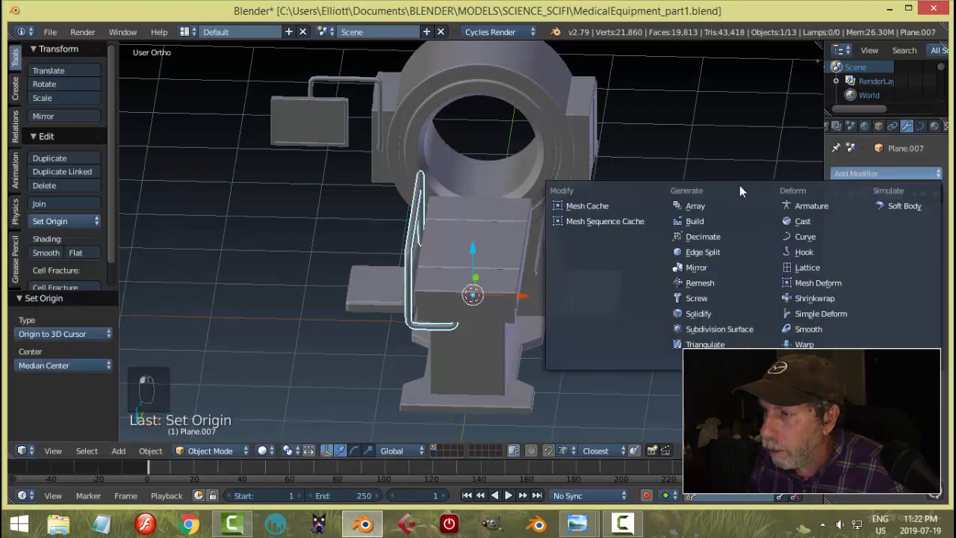
click(717, 267)
middle_drag(636, 342, 542, 255)
- Delete the stray duplicate crossbar beside the mirrored side rail
right_click(542, 255)
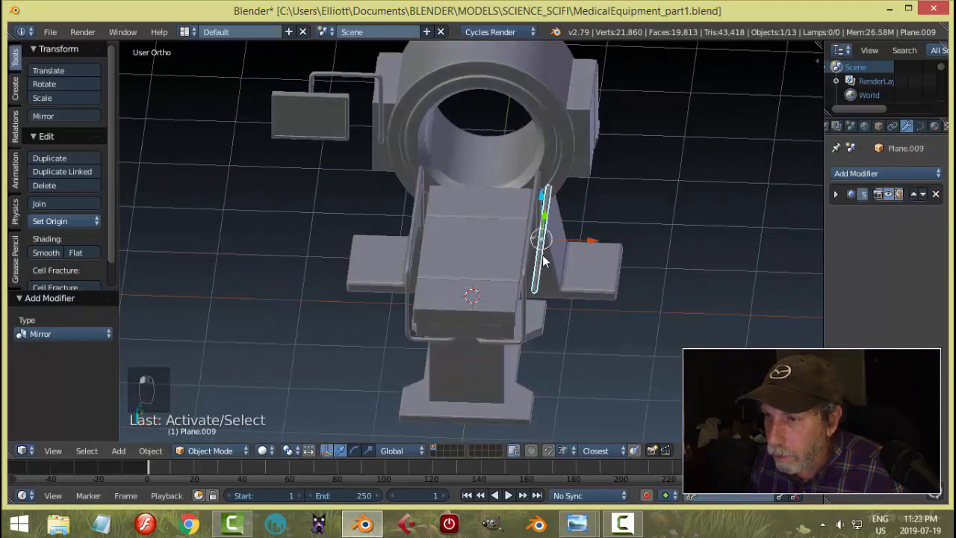
key(x)
click(538, 263)
middle_drag(424, 239, 469, 261)
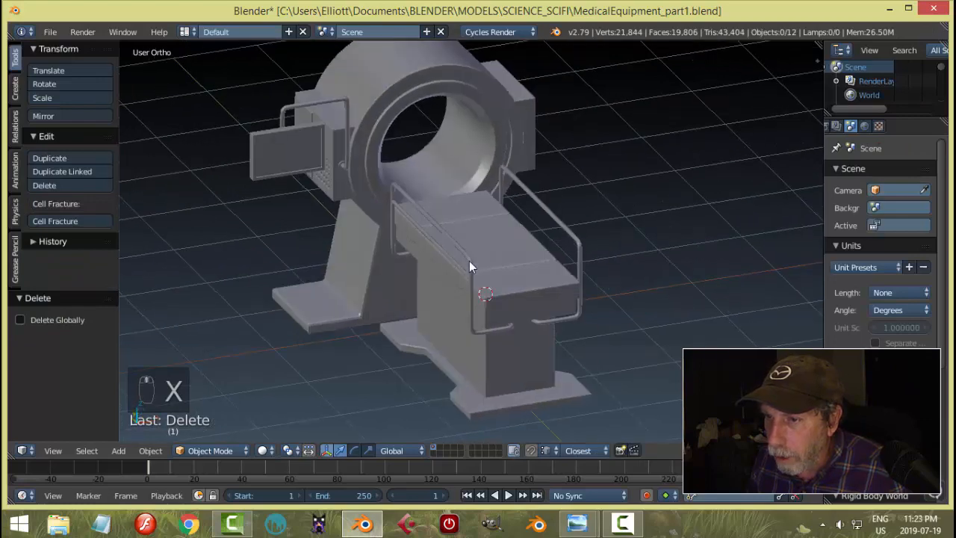
- Set the remaining crossbar's origin to the 3D cursor and mirror it across X with a Mirror modifier
right_click(428, 243)
middle_drag(728, 311, 673, 339)
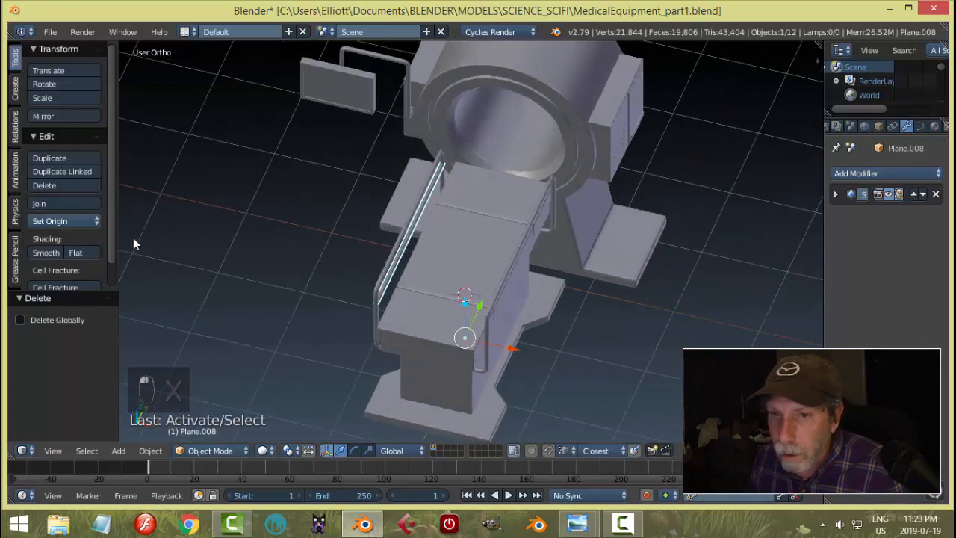
click(64, 221)
click(80, 266)
middle_drag(284, 257, 359, 251)
click(851, 174)
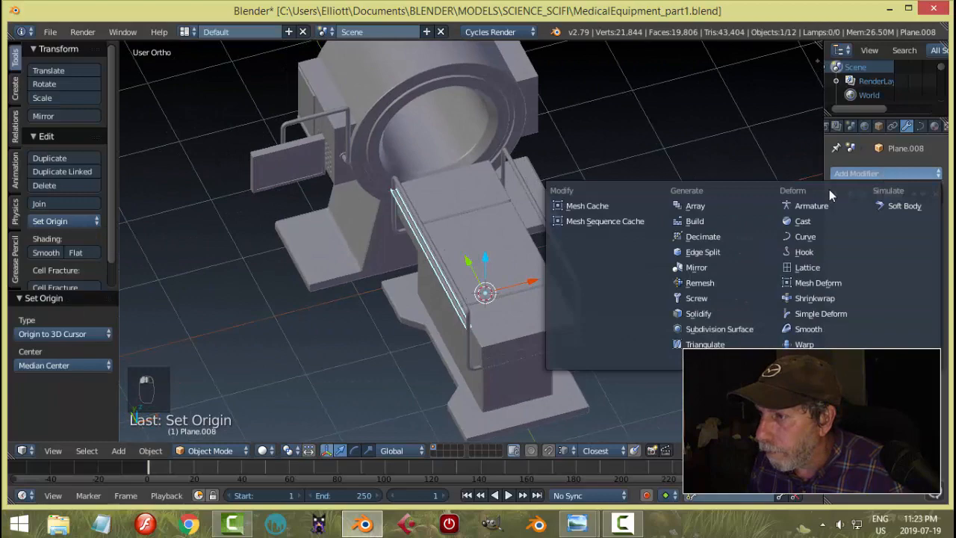
click(724, 269)
middle_drag(723, 261, 648, 265)
key(a)
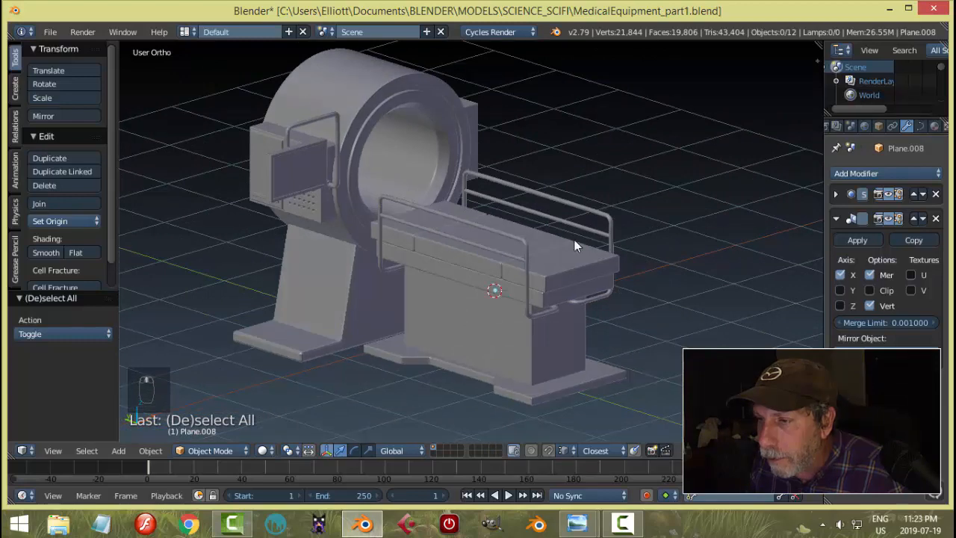
- Lower both the side rails and their crossbars together by 0.229 along Z
right_click(501, 239)
shift+right_click(462, 247)
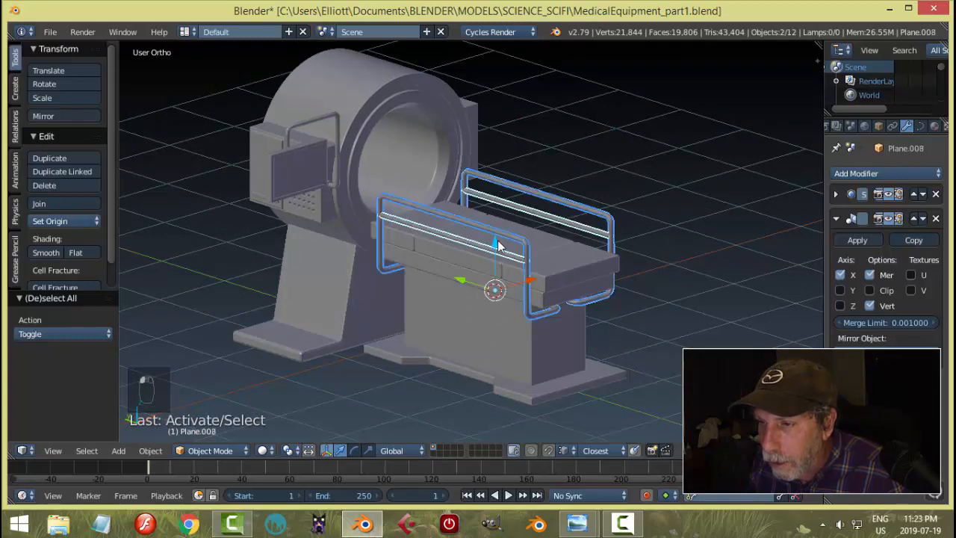
drag(495, 247, 495, 266)
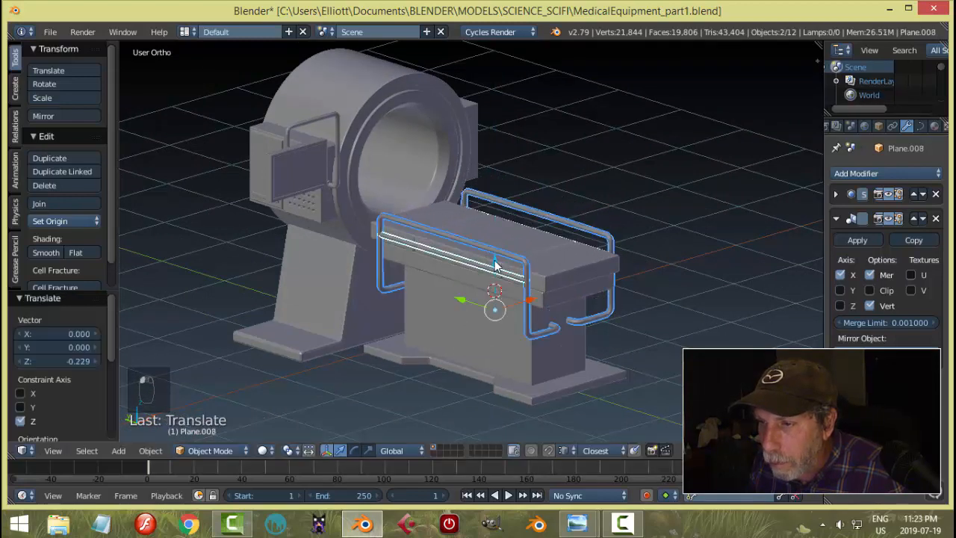
key(a)
middle_drag(608, 241, 475, 275)
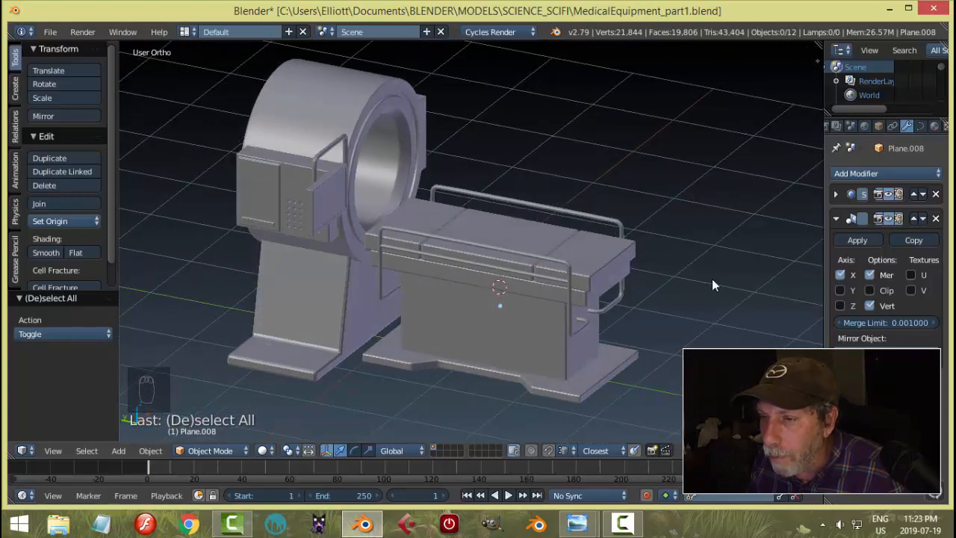
middle_drag(712, 280, 650, 260)
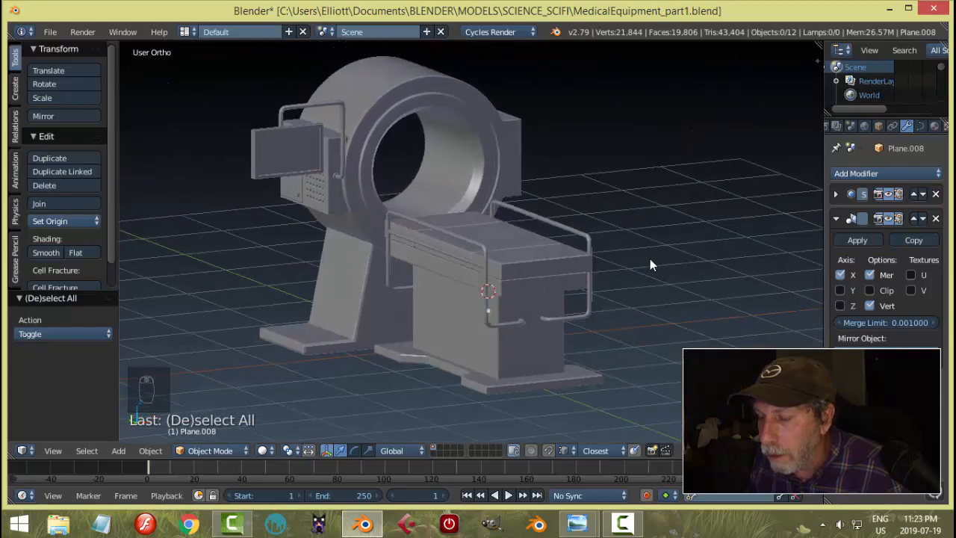
- Raise the side rail's lower bend and end control points by 0.177 along Z to shorten its uprights
right_click(532, 320)
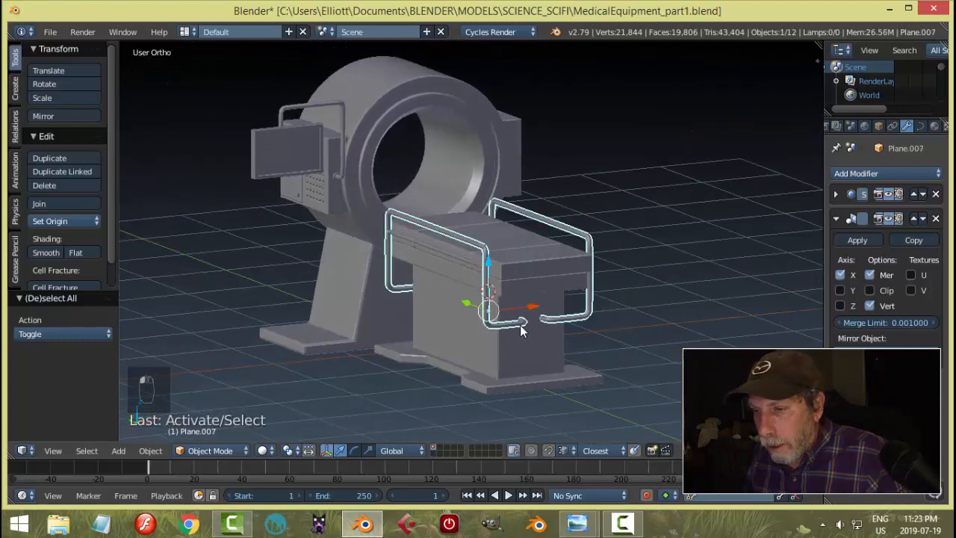
key(Tab)
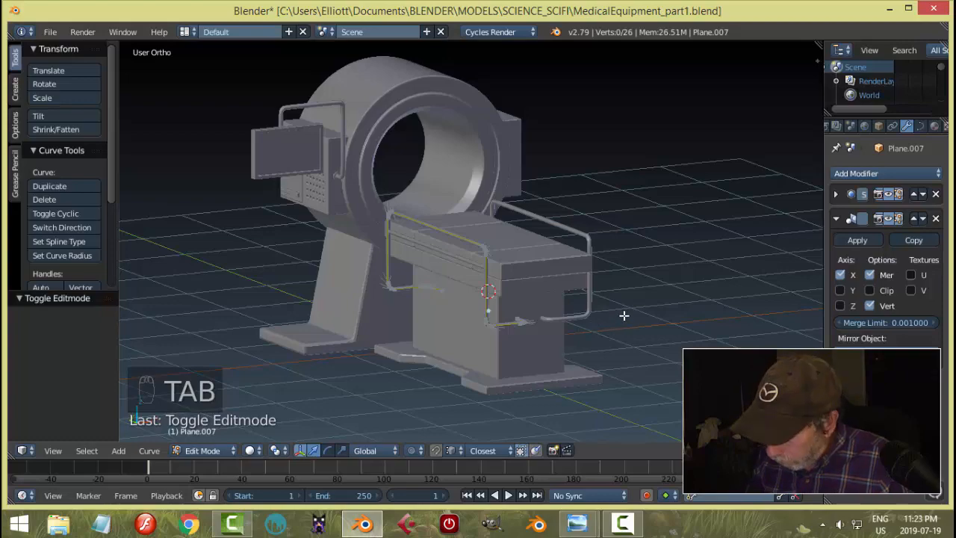
key(KP_1)
key(z)
click(717, 316)
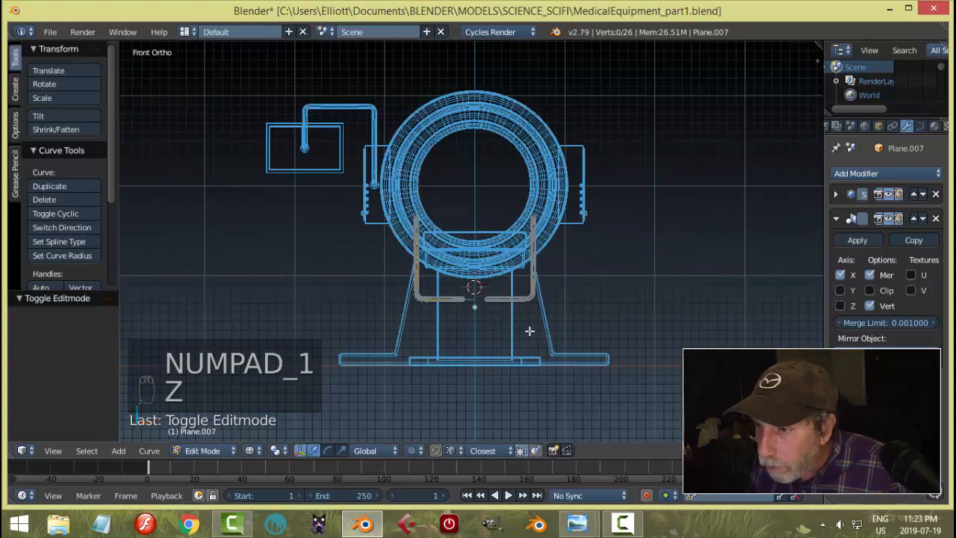
scroll(528, 331, up, 4)
scroll(396, 322, up, 2)
shift+middle_drag(461, 415, 561, 357)
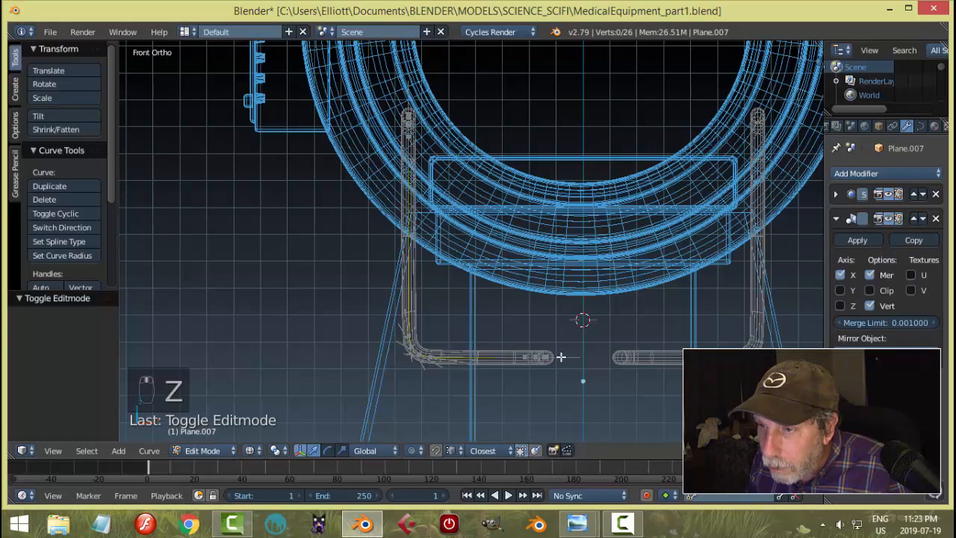
drag(590, 415, 352, 247)
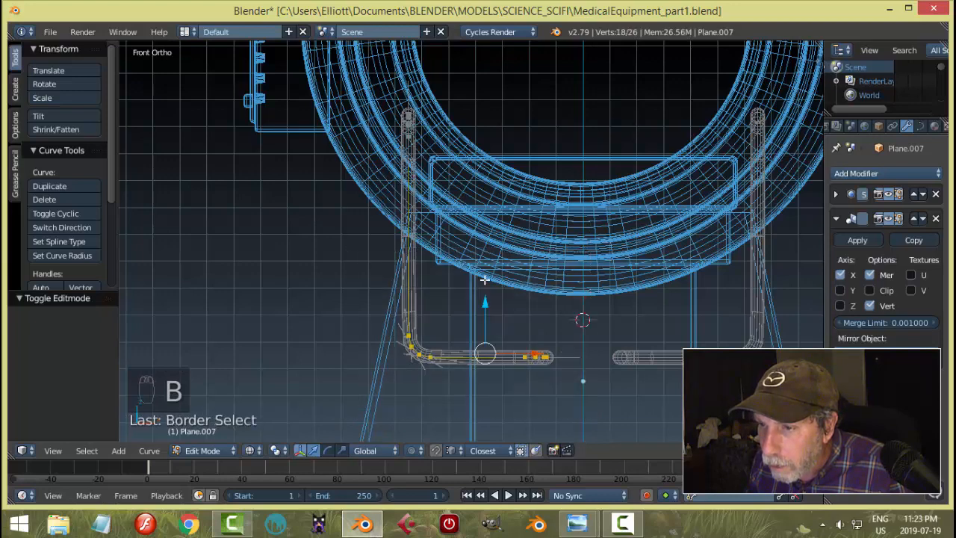
key(g)
key(z)
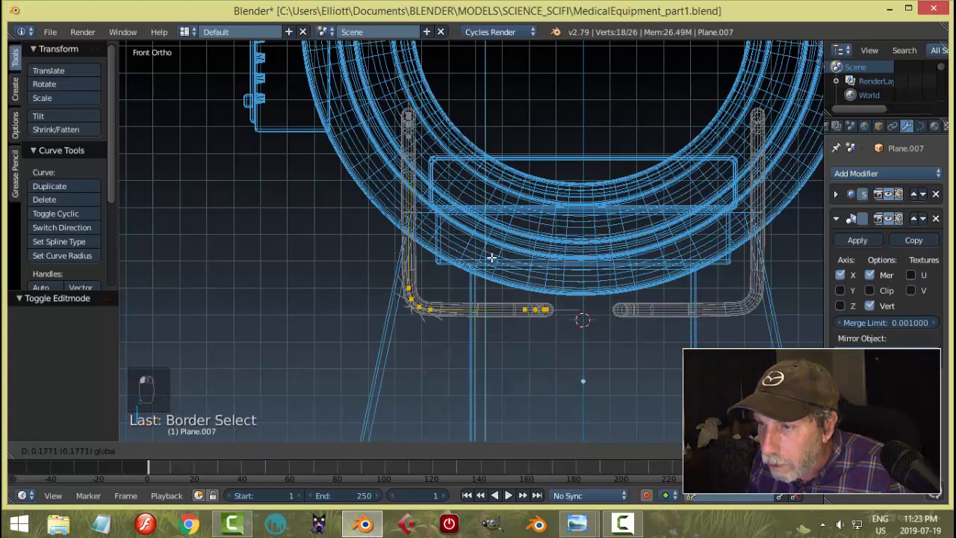
click(497, 256)
key(z)
click(545, 348)
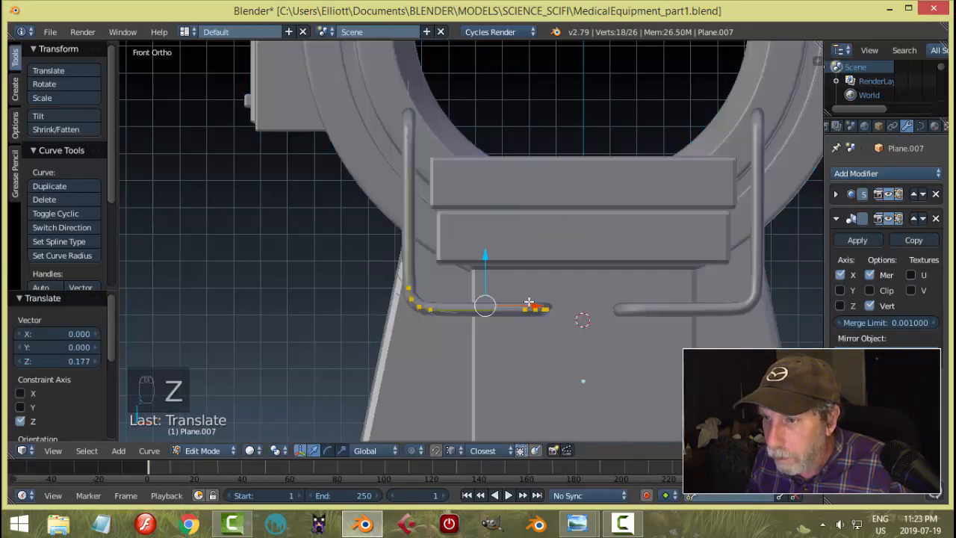
mouse_move(544, 348)
middle_down()
mouse_move(615, 309)
mouse_move(682, 312)
mouse_move(531, 324)
middle_up()
key(Tab)
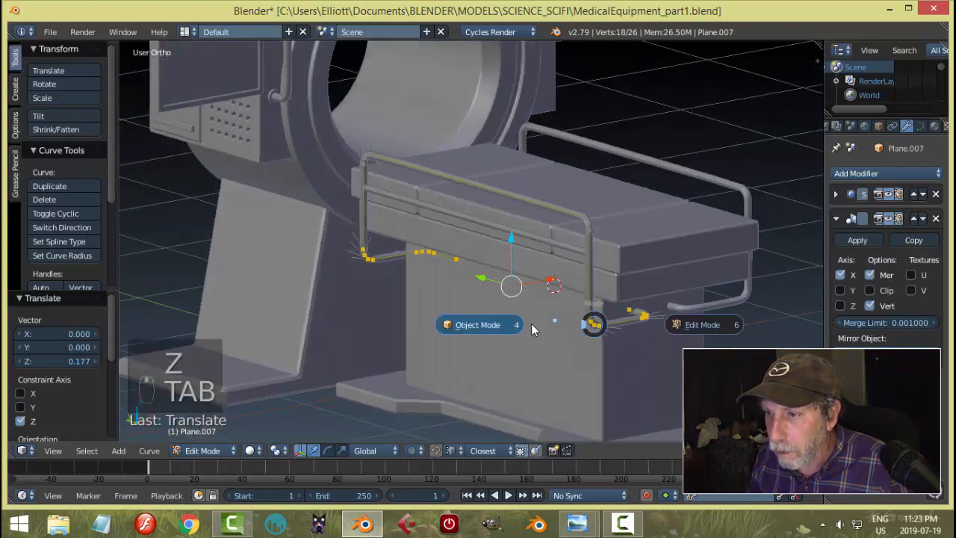
click(481, 324)
key(a)
key(a)
- Duplicate the round mount at the monitor arm's end and move the copy -2.165 along Y toward the patient table
middle_drag(684, 313, 637, 321)
scroll(637, 321, up, 4)
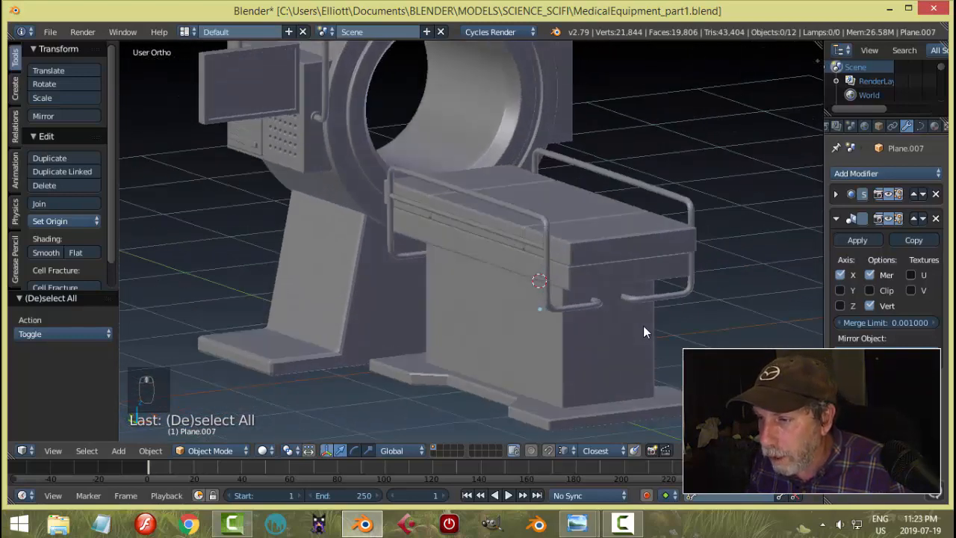
scroll(388, 233, down, 3)
scroll(357, 150, up, 2)
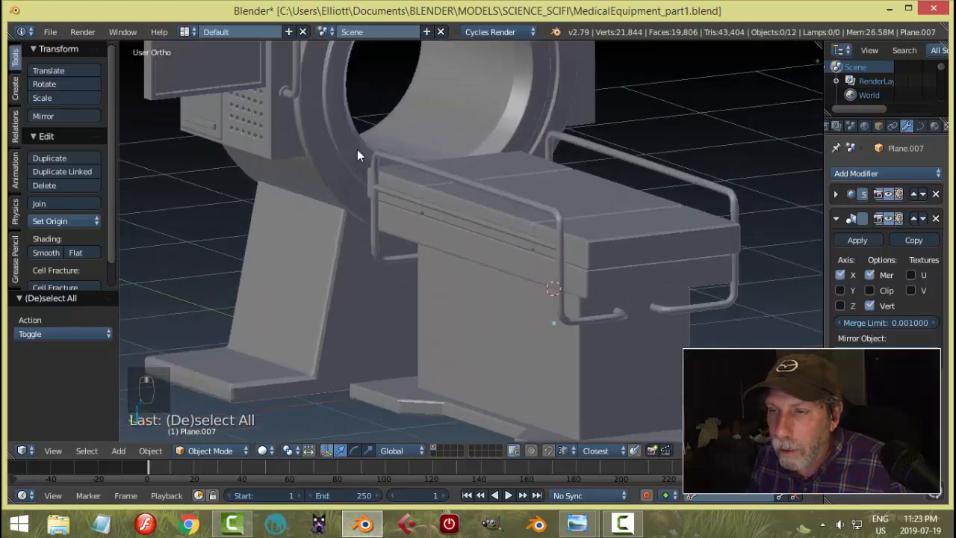
shift+middle_drag(364, 184, 481, 309)
scroll(481, 310, up, 2)
right_click(367, 202)
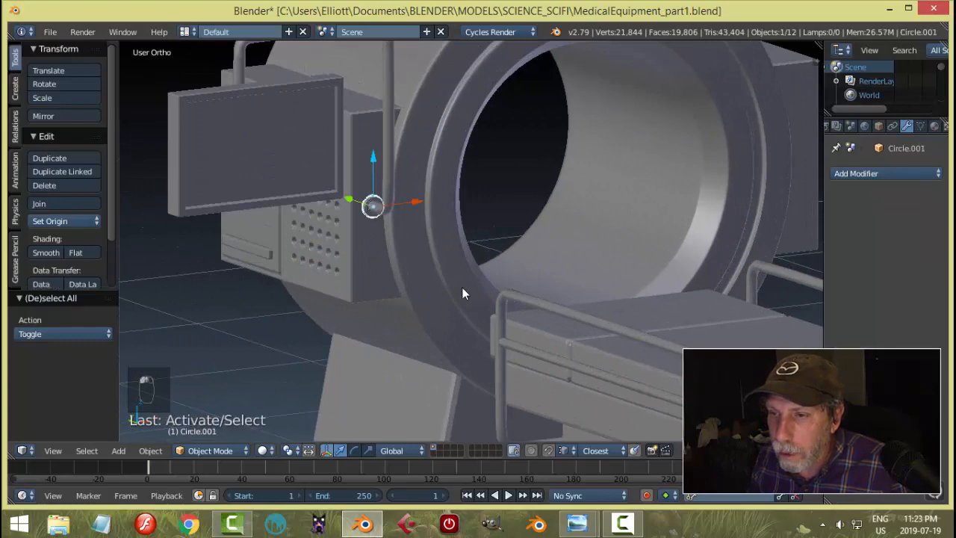
key(shift+d)
key(y)
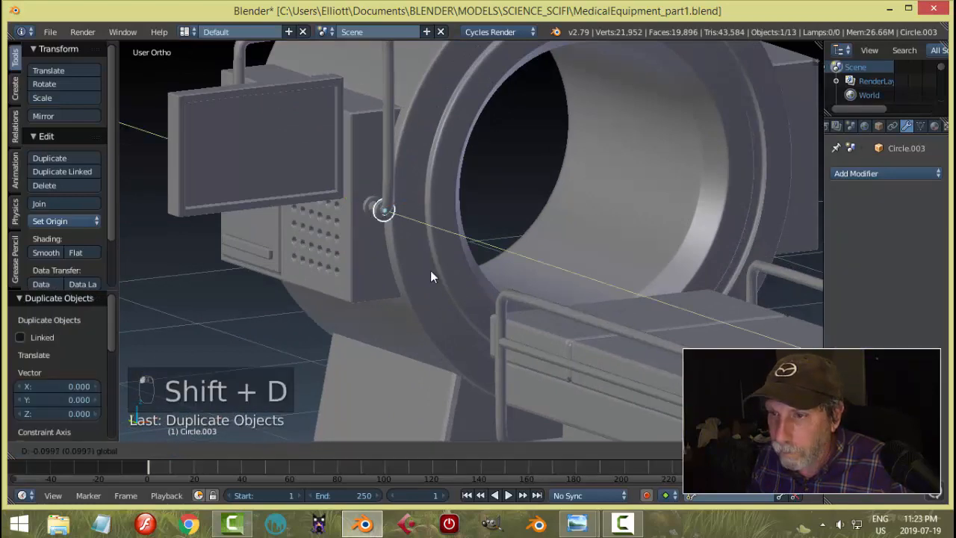
click(566, 362)
scroll(608, 348, down, 3)
scroll(583, 327, down, 2)
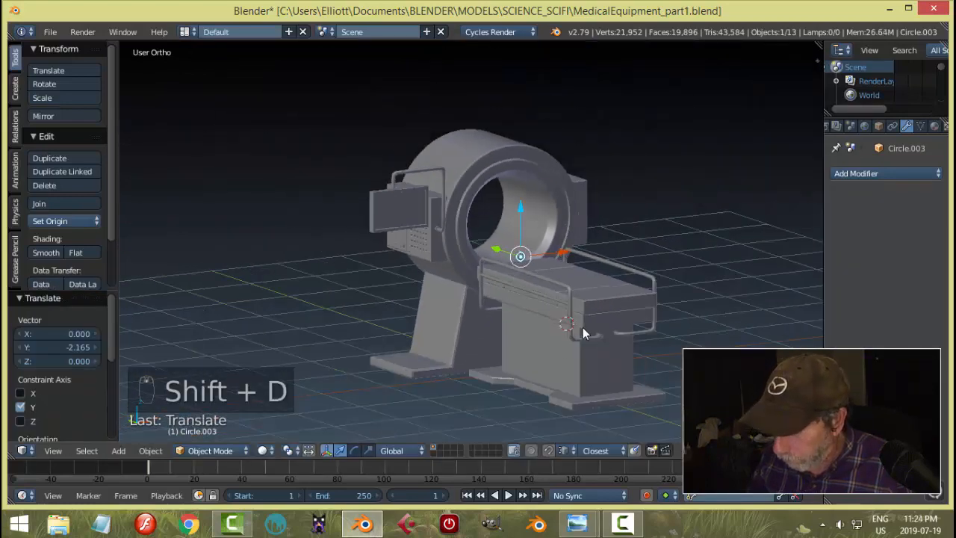
- In top view, move the copied mount in X and Y onto the end of the side rail's bent tube
key(KP_7)
scroll(579, 217, up, 3)
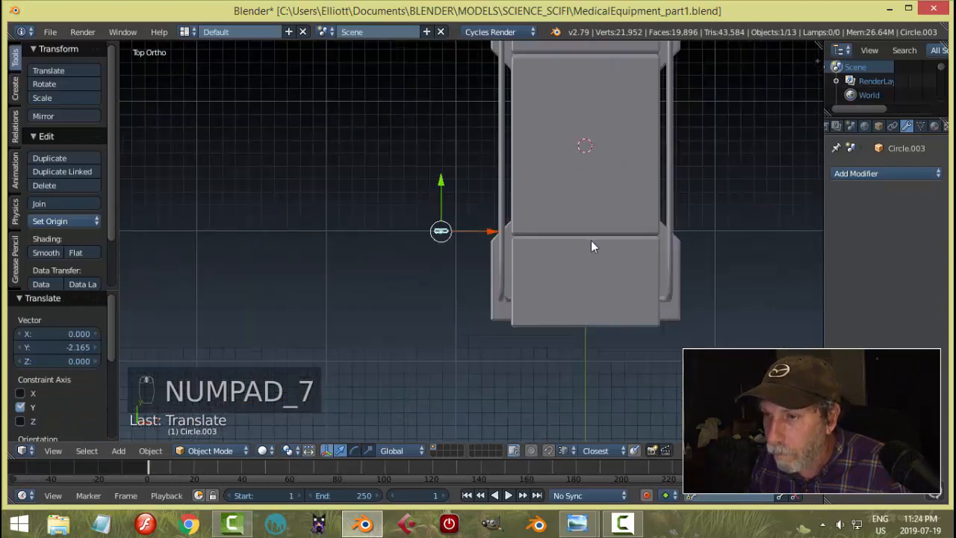
key(g)
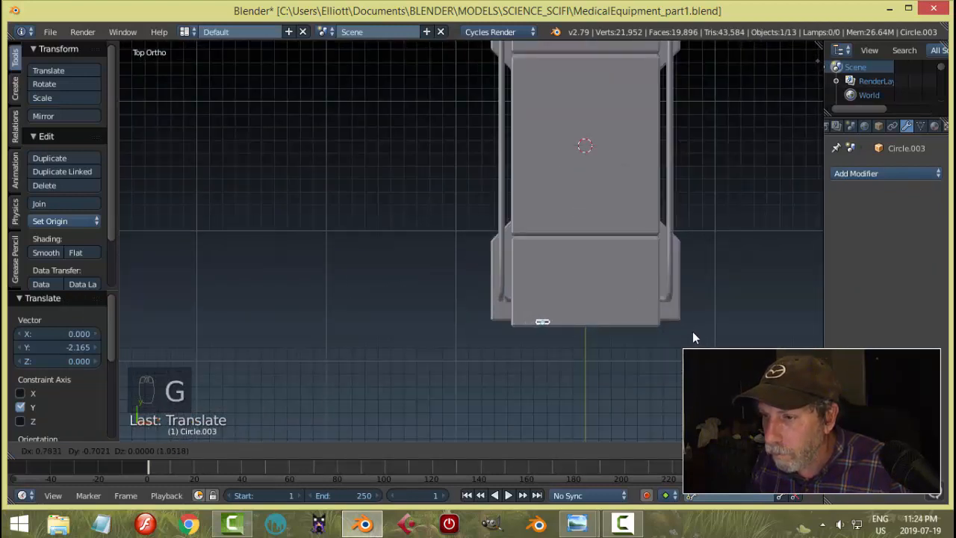
click(693, 331)
key(z)
click(794, 331)
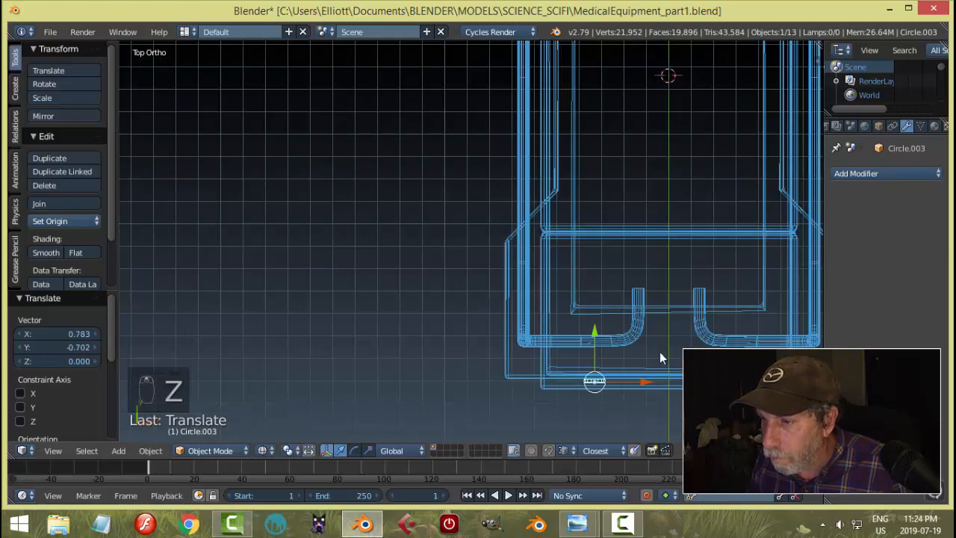
key(g)
click(696, 261)
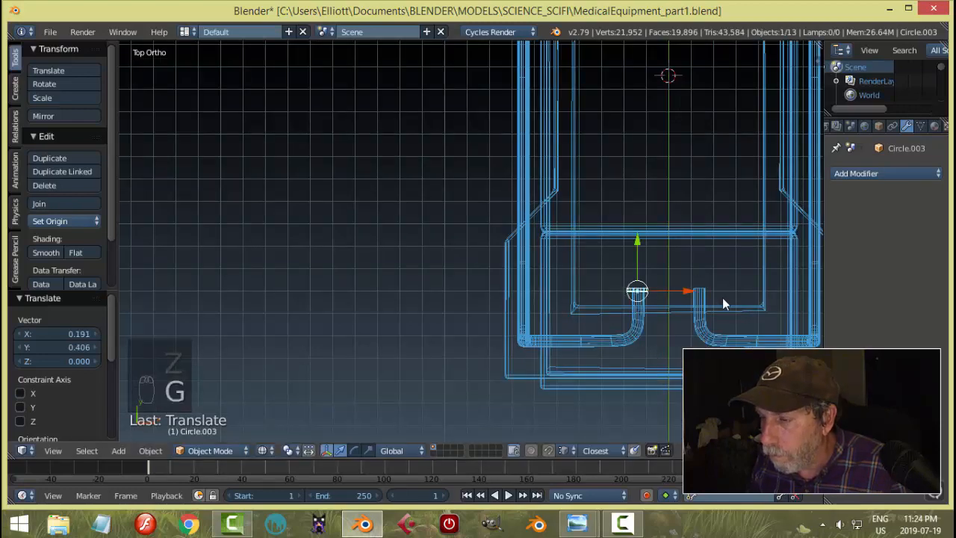
- Lower the copied mount by 1.101 along Z to the height of the side rail's end
key(KP_Decimal)
key(z)
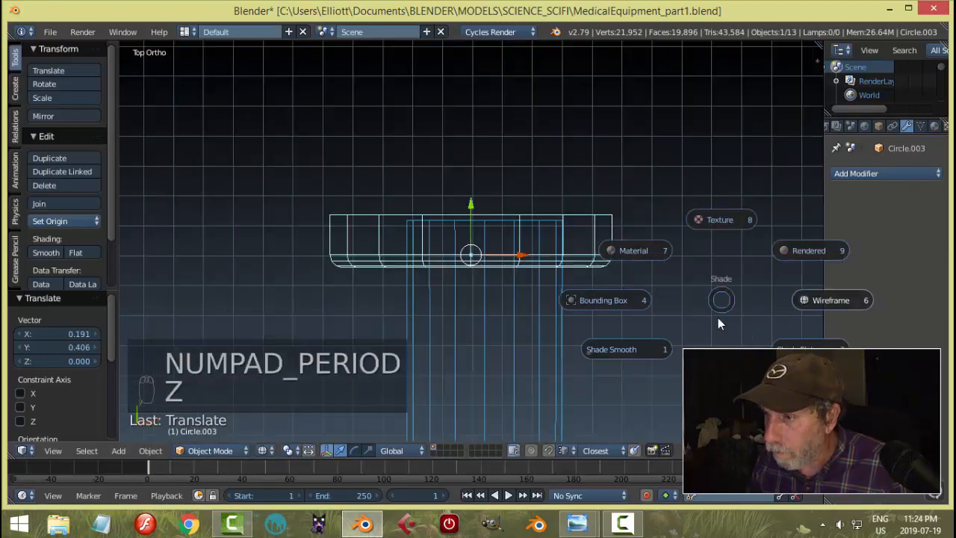
click(722, 362)
key(KP_1)
scroll(673, 387, down, 12)
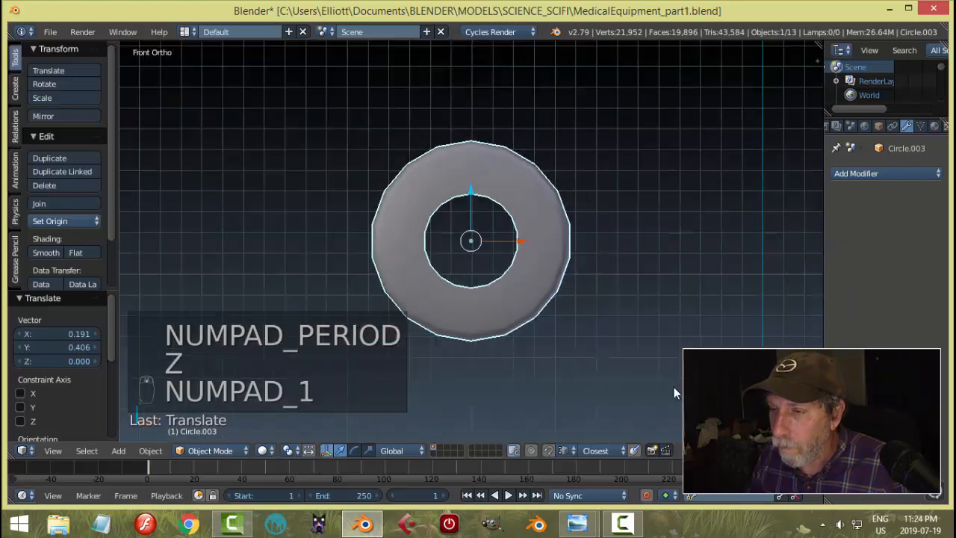
scroll(674, 388, down, 3)
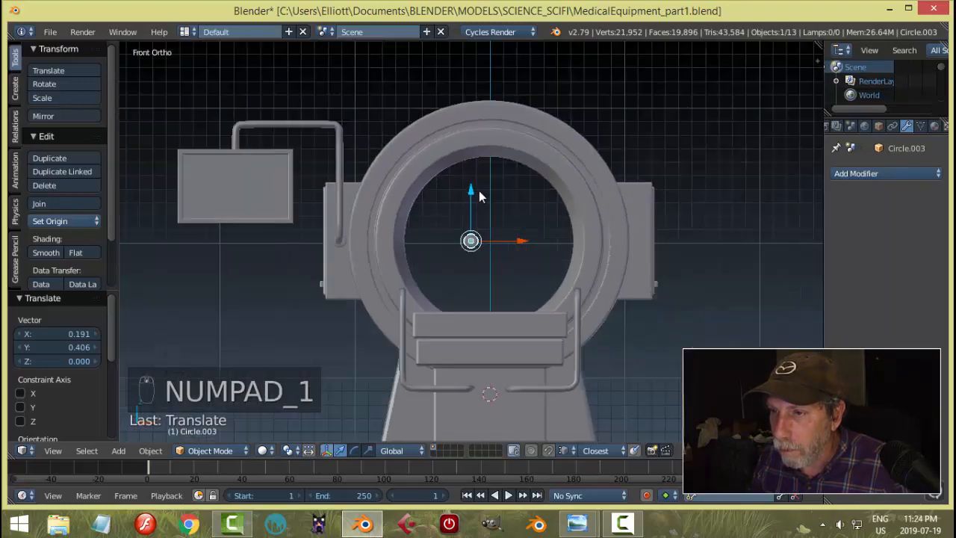
drag(478, 191, 484, 337)
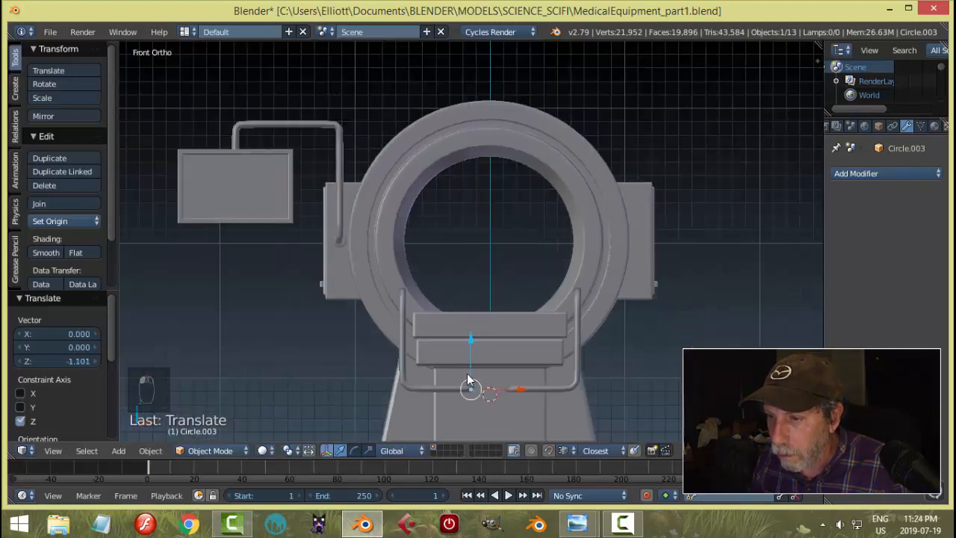
- Move the mount -0.077 along Y so it sits on the outer face of the table's pedestal
key(KP_3)
scroll(523, 392, up, 2)
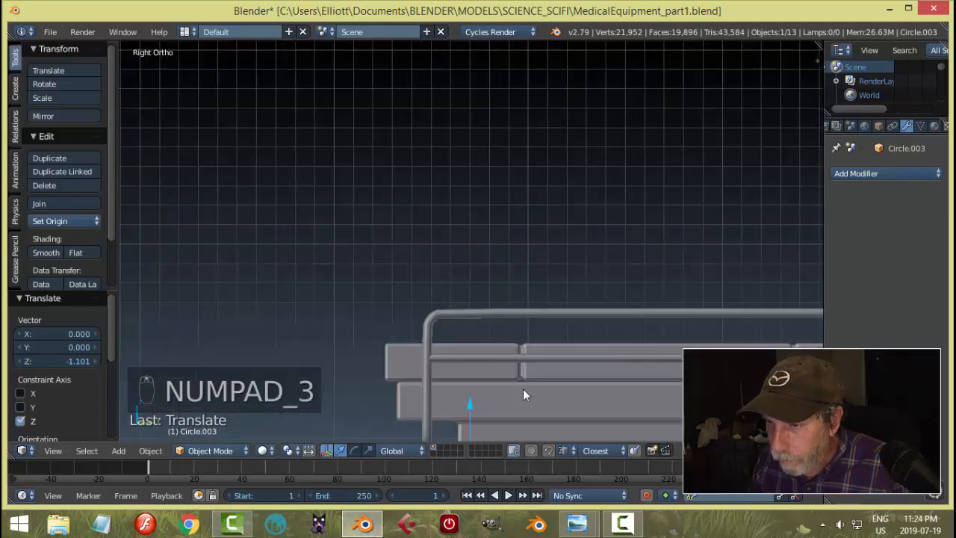
shift+middle_drag(525, 394, 629, 139)
scroll(666, 215, up, 3)
shift+middle_drag(704, 246, 605, 292)
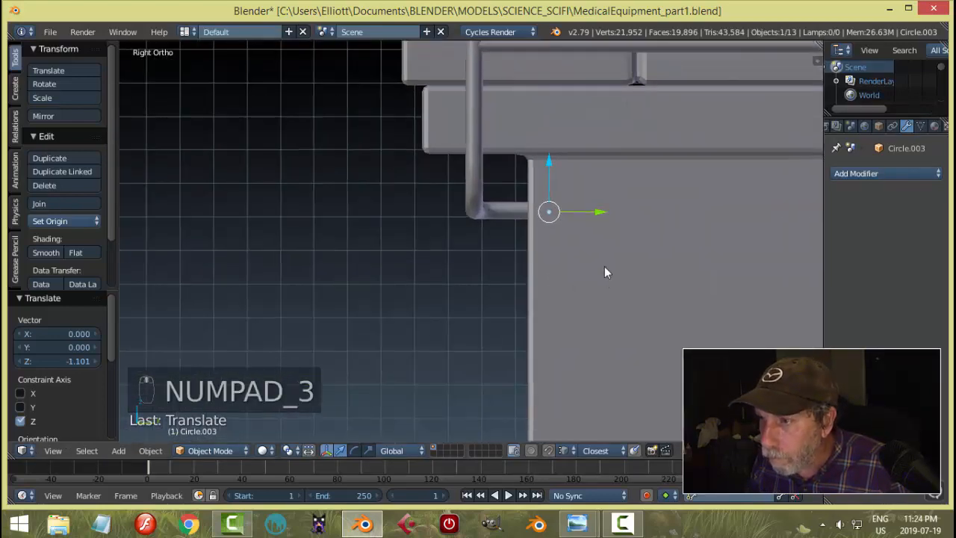
scroll(604, 267, up, 2)
drag(633, 199, 595, 195)
middle_drag(596, 234, 730, 247)
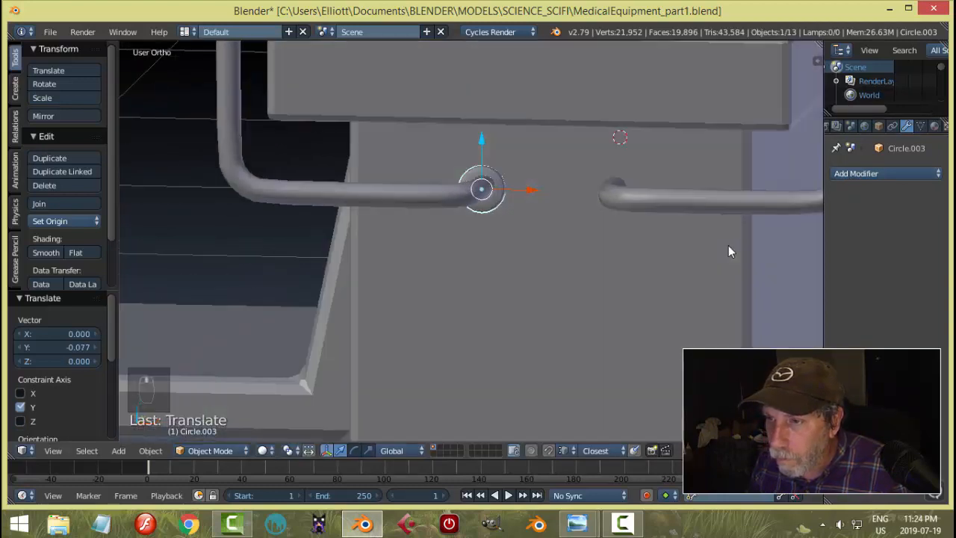
- Centre the mount on the rail tube in front view, adjusting it along X and by 0.003 along Z
key(KP_1)
scroll(565, 194, up, 3)
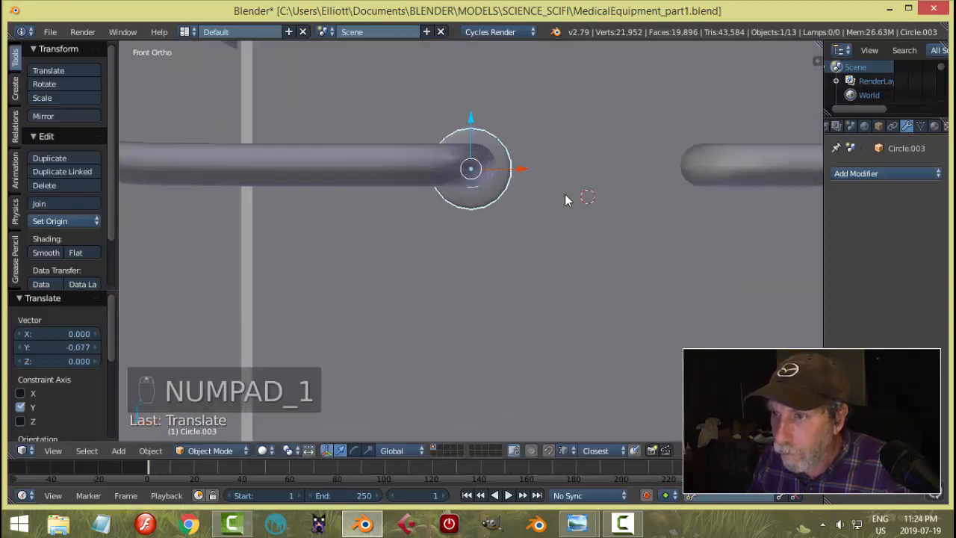
key(g)
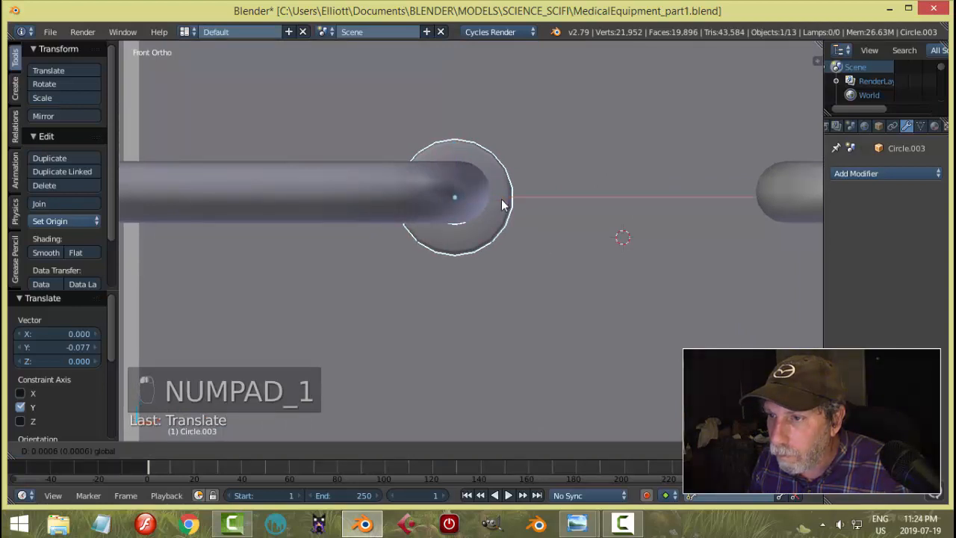
drag(506, 201, 507, 200)
drag(464, 148, 461, 143)
scroll(593, 193, down, 3)
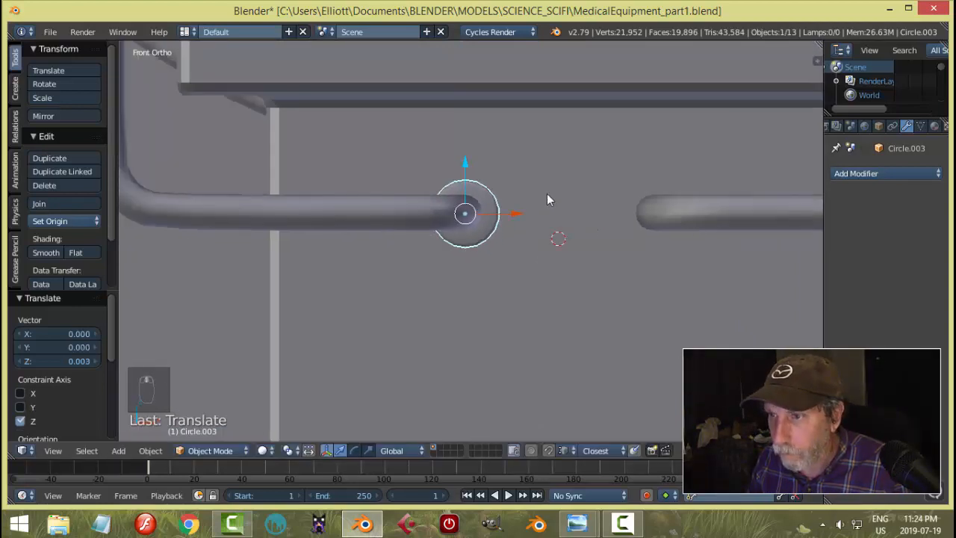
- Nudge the mount -0.001 along Y against the pedestal face and check its placement in wireframe
middle_drag(555, 199, 660, 205)
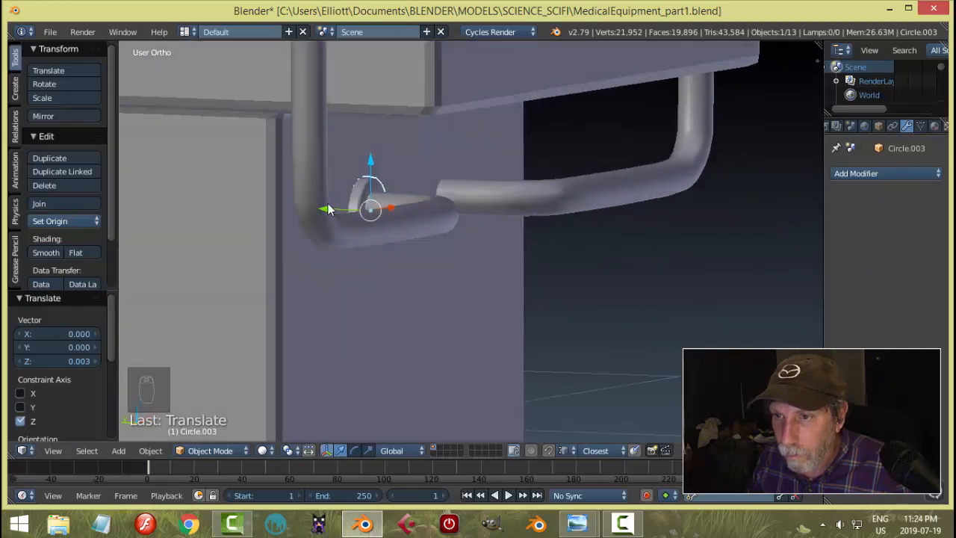
drag(328, 206, 327, 202)
key(z)
scroll(544, 223, down, 5)
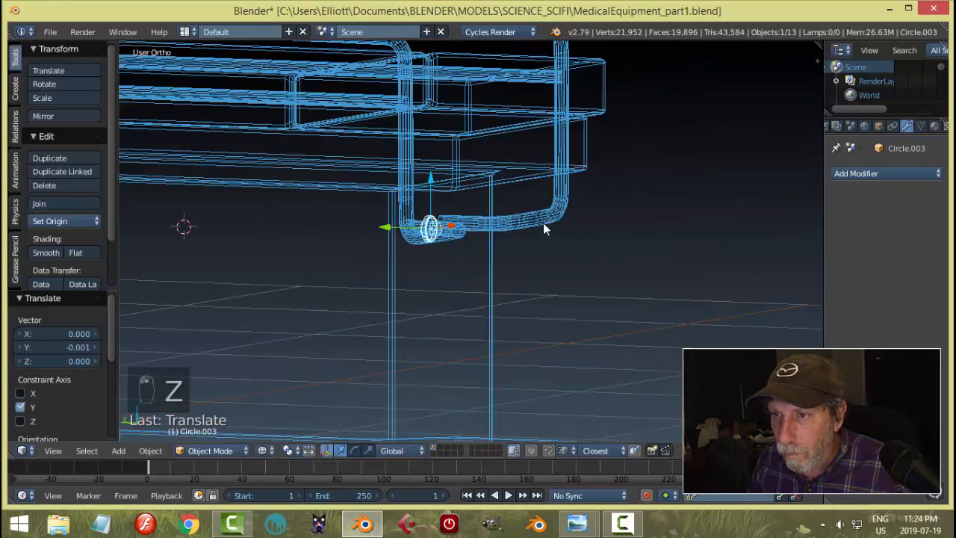
key(z)
key(a)
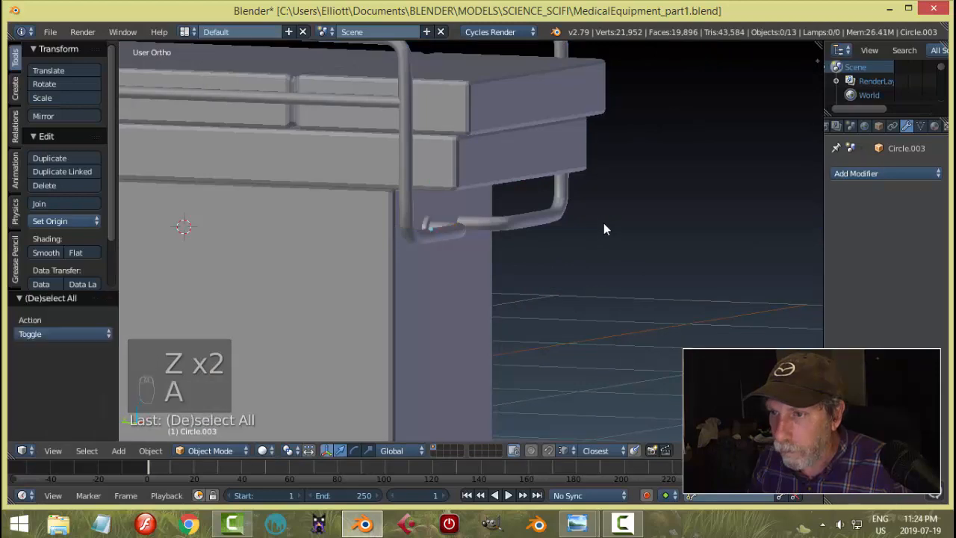
- Duplicate the mount and move the copy about 0.271 along X onto the opposite side rail's end
mouse_move(604, 222)
middle_down()
mouse_move(521, 251)
mouse_move(440, 205)
mouse_move(543, 192)
mouse_move(484, 240)
mouse_move(460, 234)
mouse_move(529, 221)
mouse_move(566, 255)
middle_up()
scroll(493, 243, up, 3)
key(shift+d)
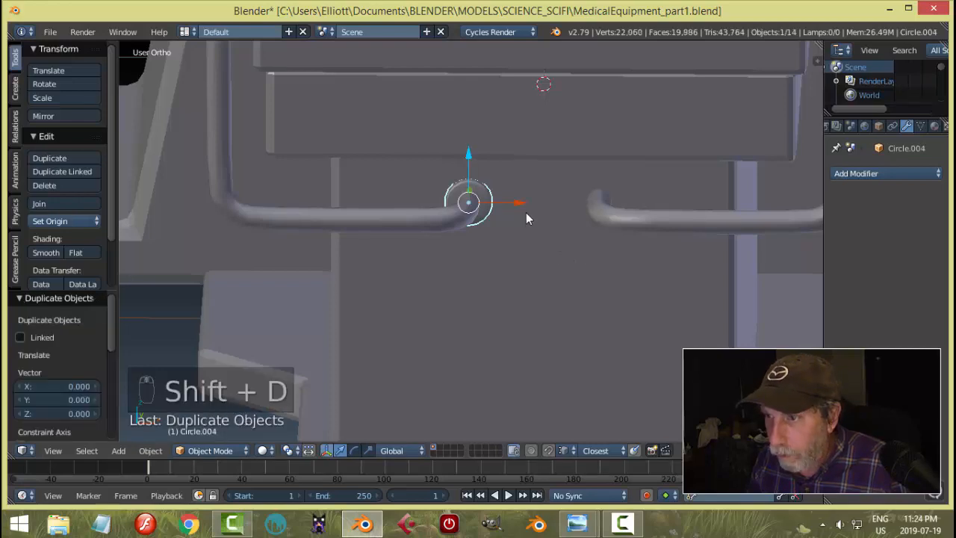
key(x)
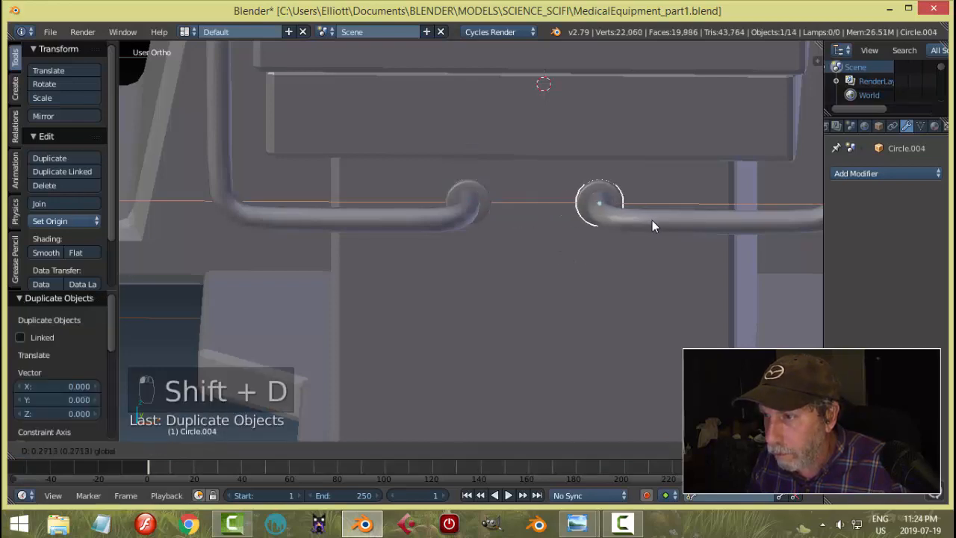
click(652, 221)
scroll(606, 240, down, 5)
key(a)
- Join the two rail mounts into one object and set its origin to the 3D cursor
middle_drag(606, 240, 555, 290)
scroll(557, 317, up, 2)
middle_drag(571, 357, 396, 273)
scroll(396, 273, up, 2)
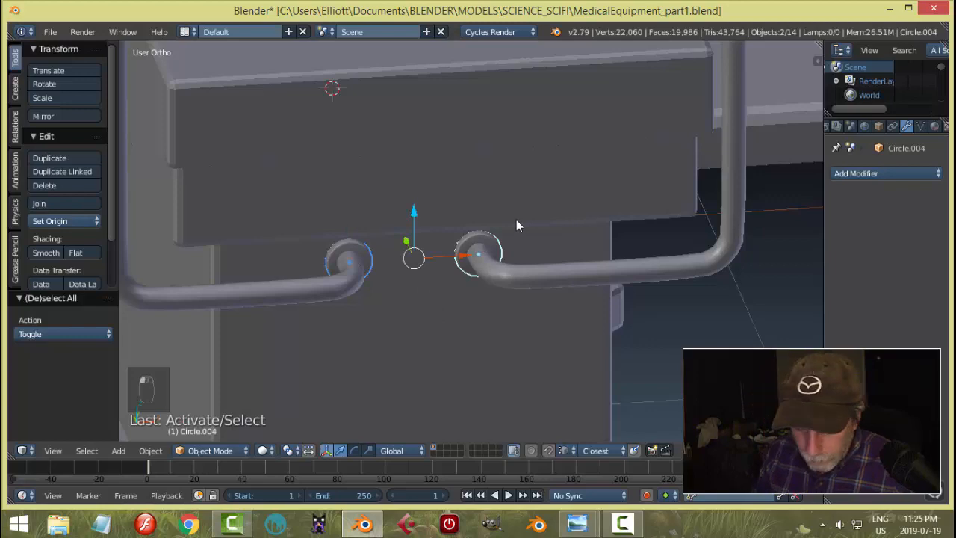
key(ctrl+j)
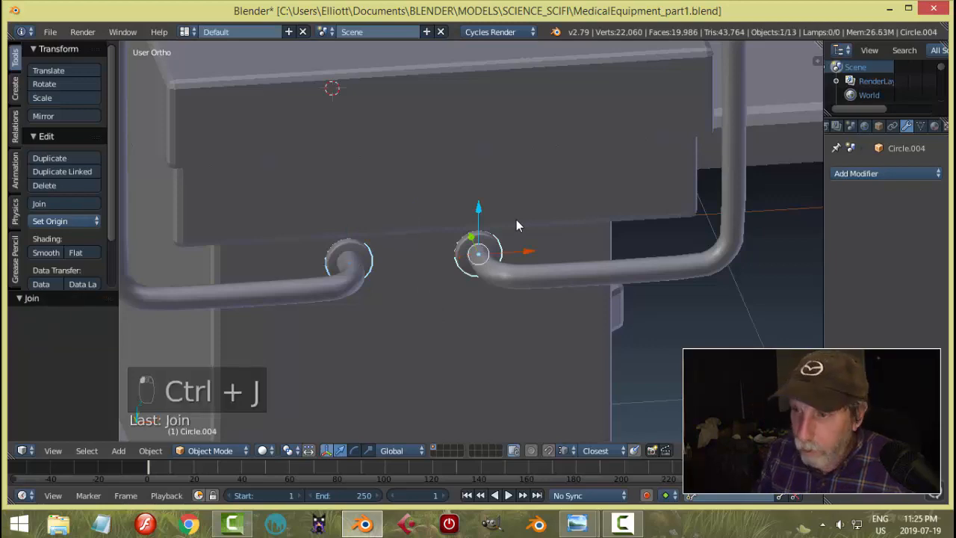
click(93, 222)
click(130, 253)
middle_drag(148, 252, 754, 274)
scroll(362, 283, down, 3)
click(61, 222)
click(112, 266)
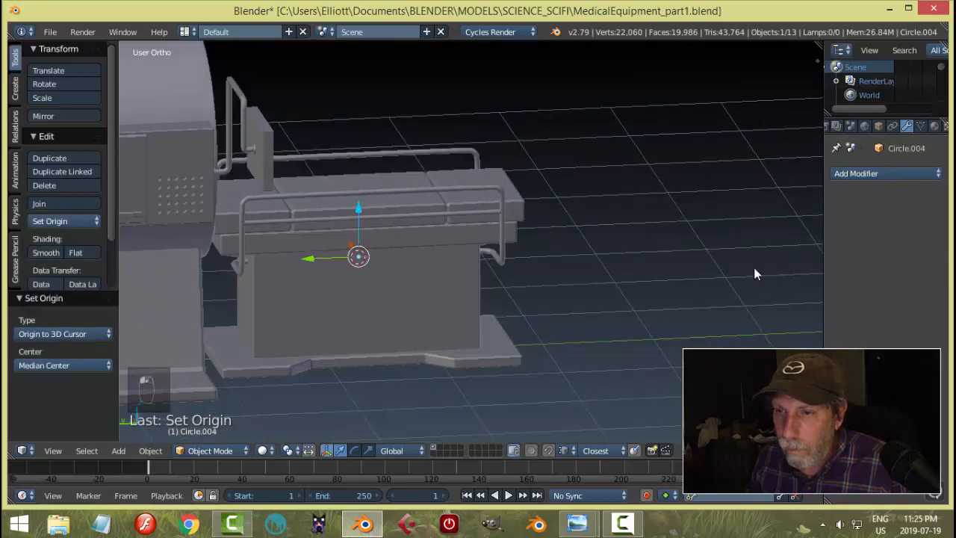
- Mirror the joined mounts along Y only with a Mirror modifier, using the pedestal Plane.005 as mirror object
click(863, 175)
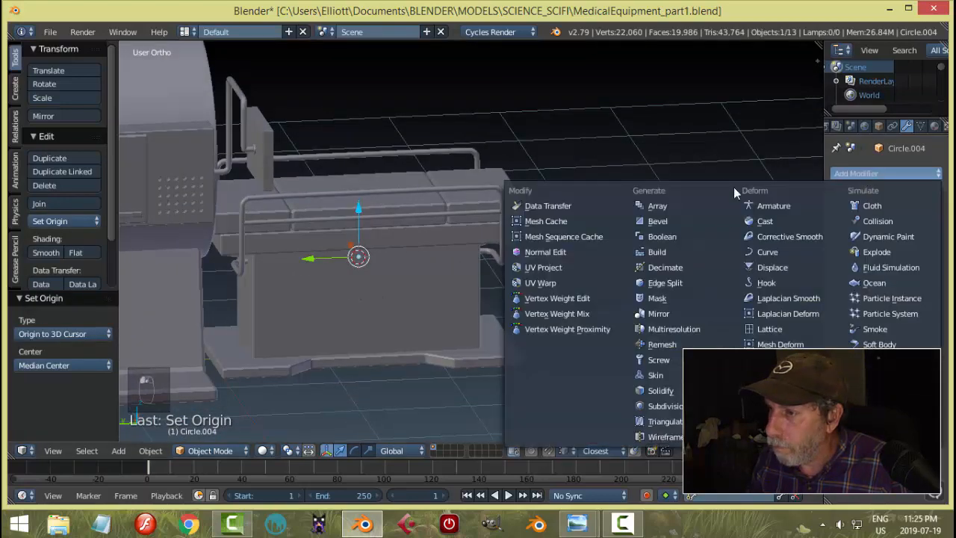
click(687, 314)
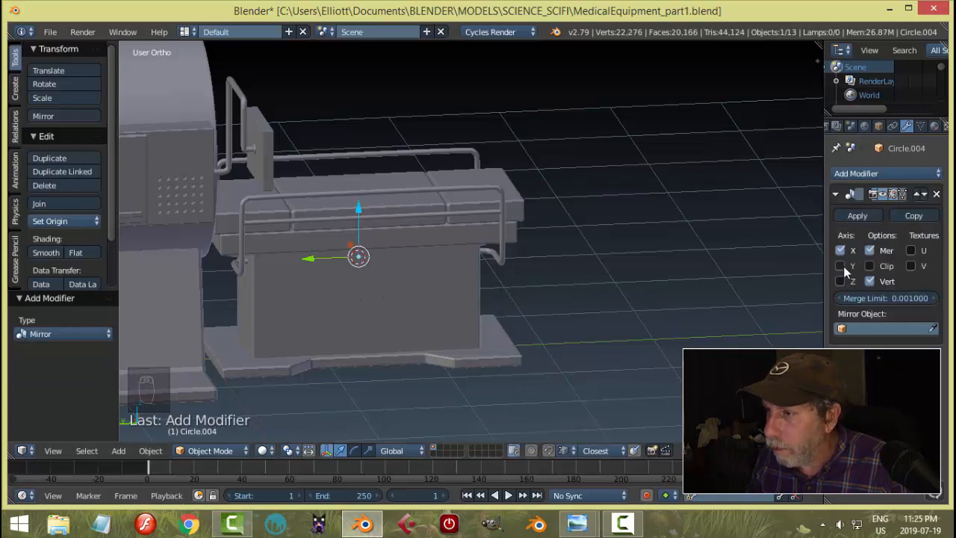
click(459, 273)
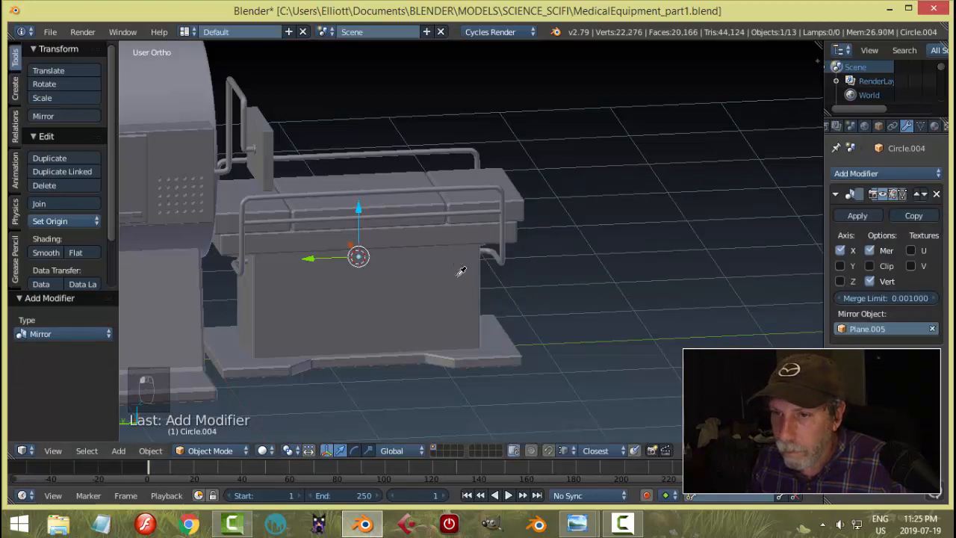
click(840, 265)
click(840, 250)
middle_drag(722, 279, 628, 271)
key(a)
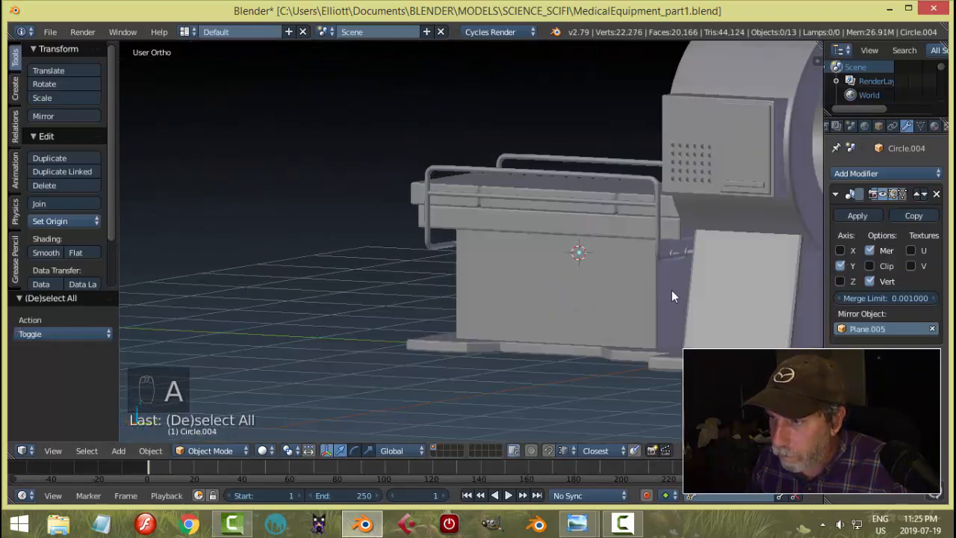
- Inspect the mirrored mounts at the scanner end of the table and save over MedicalEquipment_part1.blend
scroll(671, 290, up, 3)
shift+middle_drag(792, 291, 487, 296)
scroll(516, 307, down, 6)
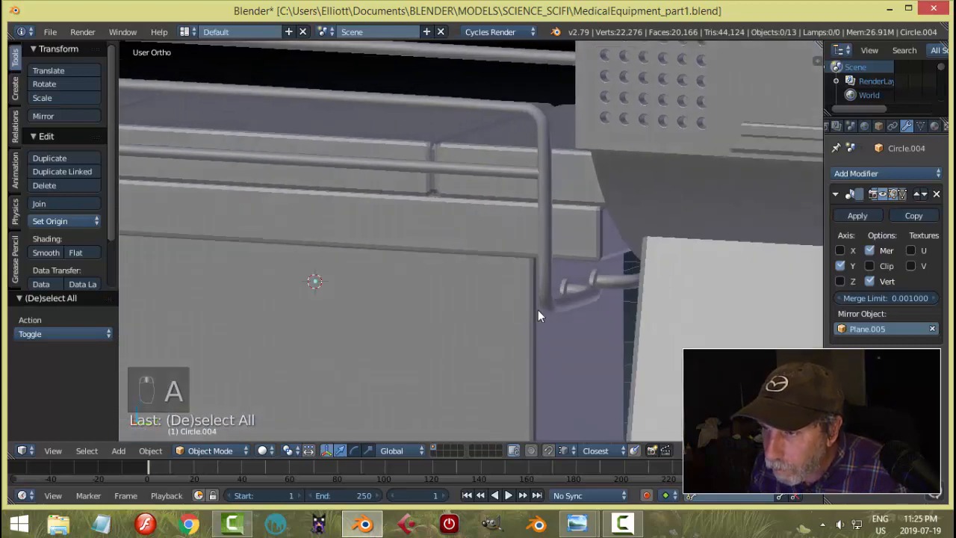
middle_drag(602, 284, 355, 300)
middle_drag(521, 280, 647, 297)
key(ctrl+s)
click(502, 298)
- Compare the modelled patient table with the scanner table in the hospital rooms reference image
mouse_move(577, 524)
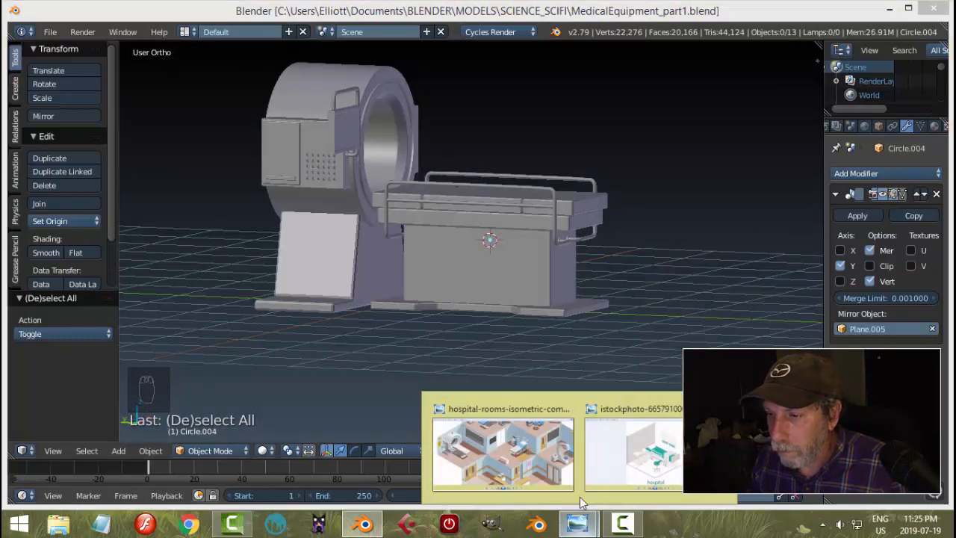
click(553, 478)
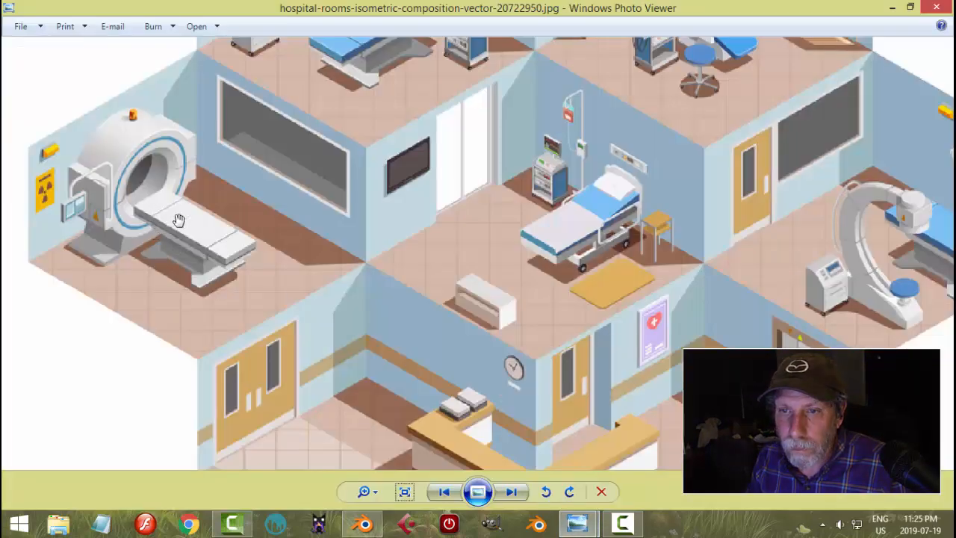
click(364, 524)
middle_drag(431, 385, 459, 387)
scroll(459, 387, up, 3)
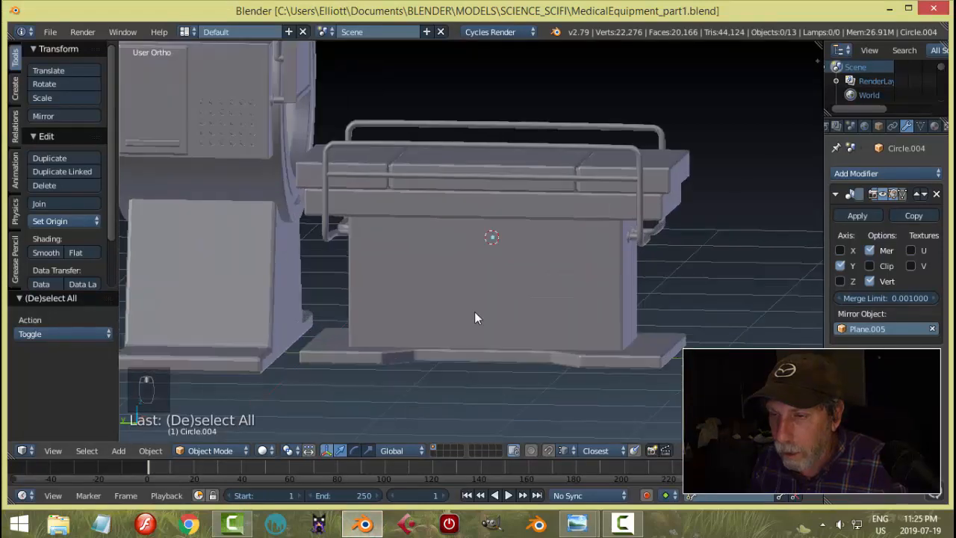
- Examine the patient table from the side in solid and wireframe shading to check how its stacked parts line up
middle_drag(475, 312, 470, 275)
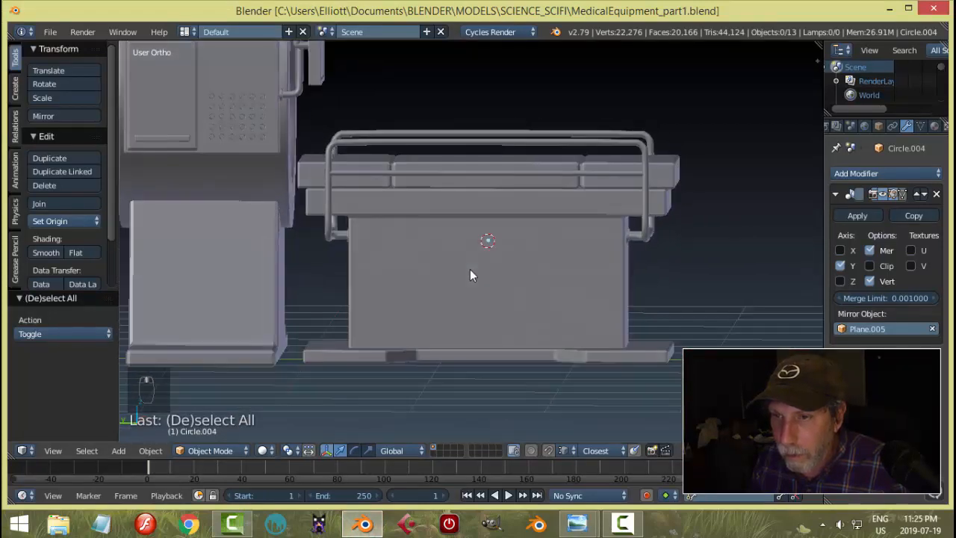
right_click(565, 201)
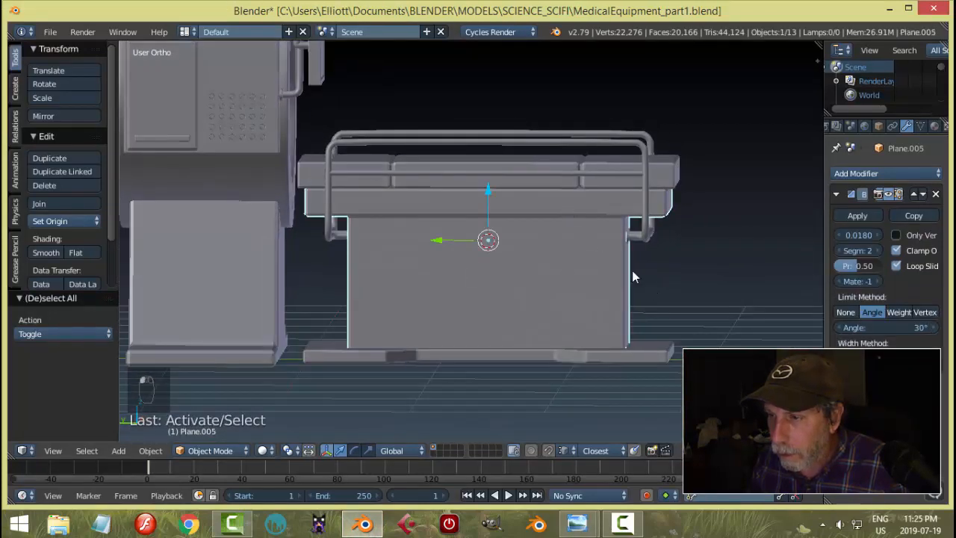
mouse_move(632, 277)
middle_down()
mouse_move(606, 277)
mouse_move(634, 279)
middle_up()
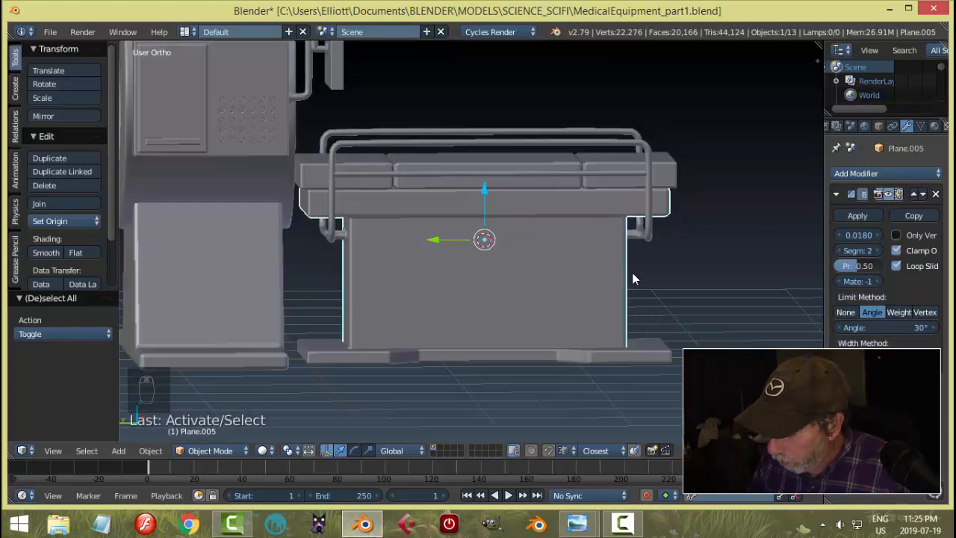
key(KP_3)
shift+middle_drag(696, 279, 667, 290)
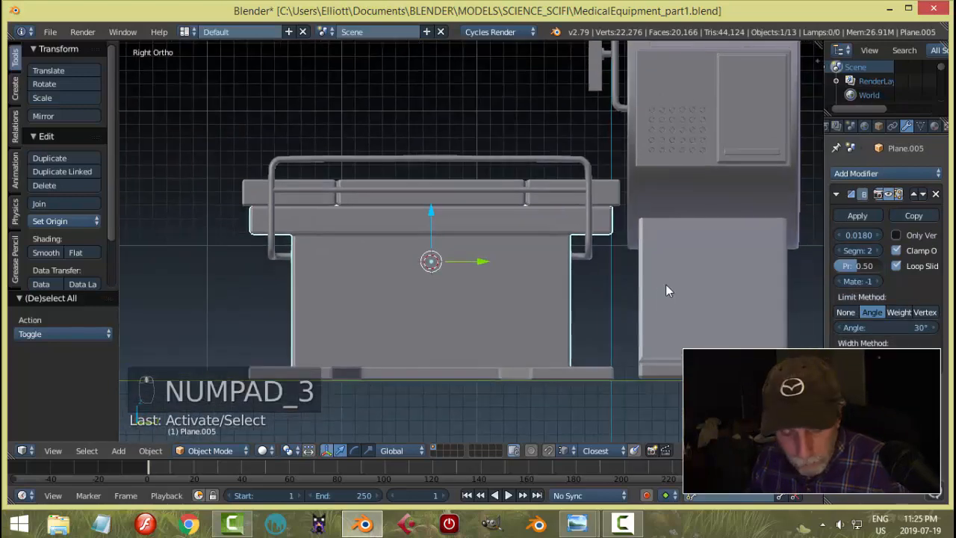
key(z)
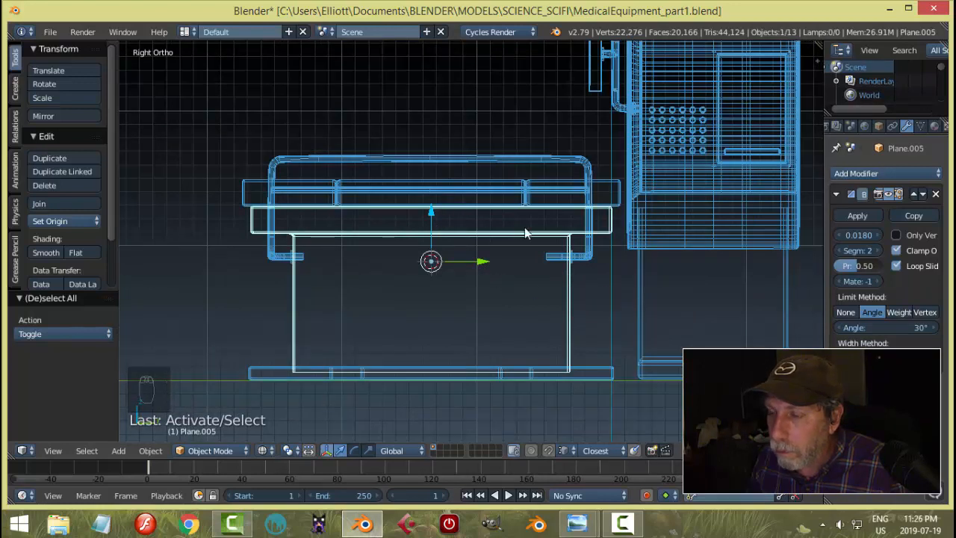
key(a)
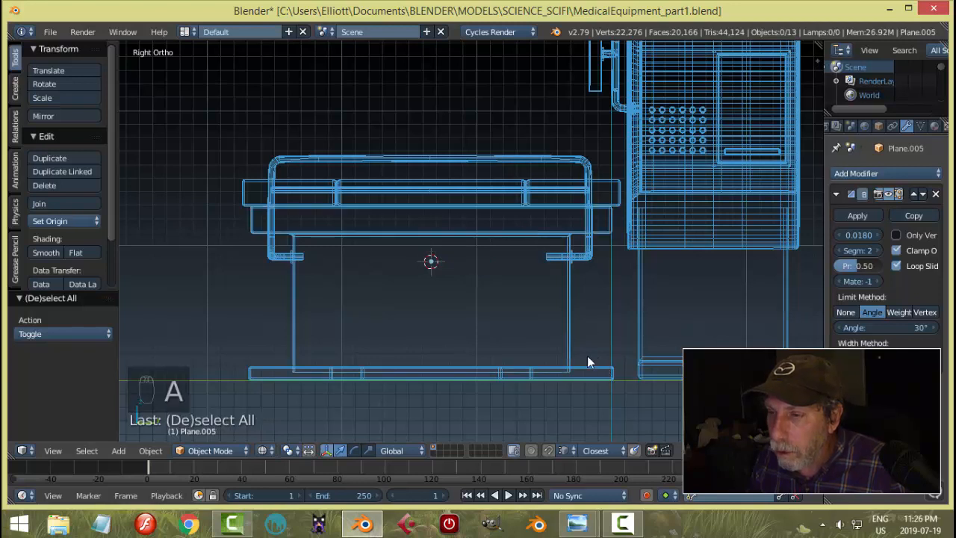
key(a)
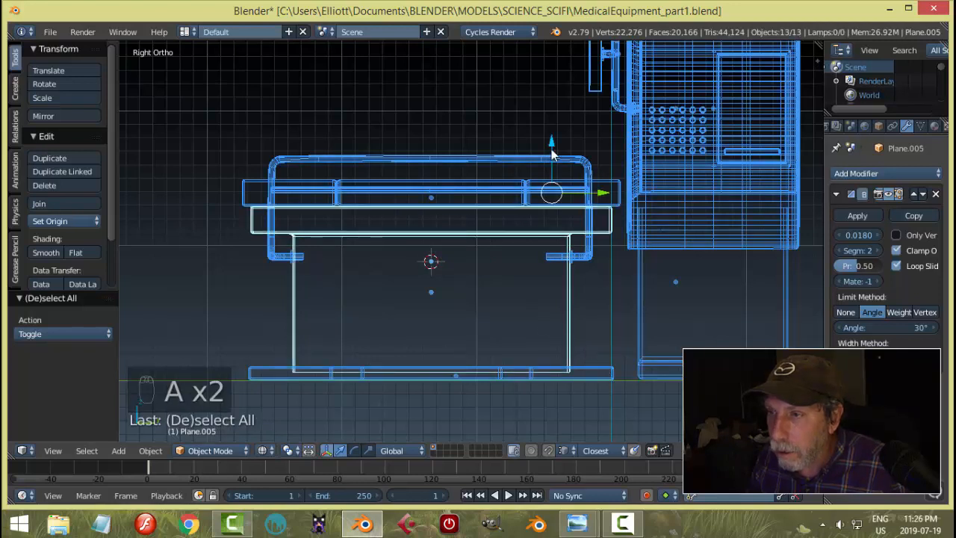
key(a)
key(z)
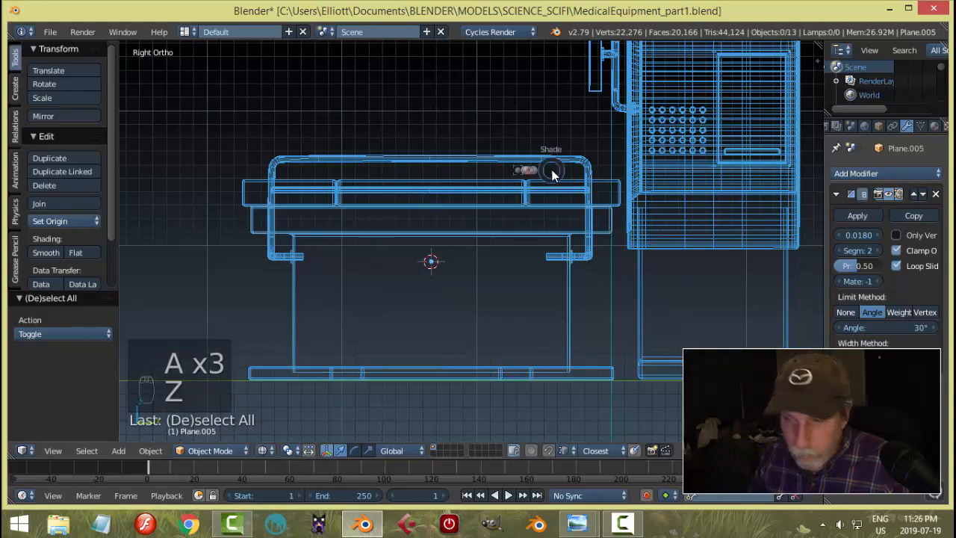
click(544, 243)
middle_drag(540, 236, 727, 289)
scroll(488, 280, up, 5)
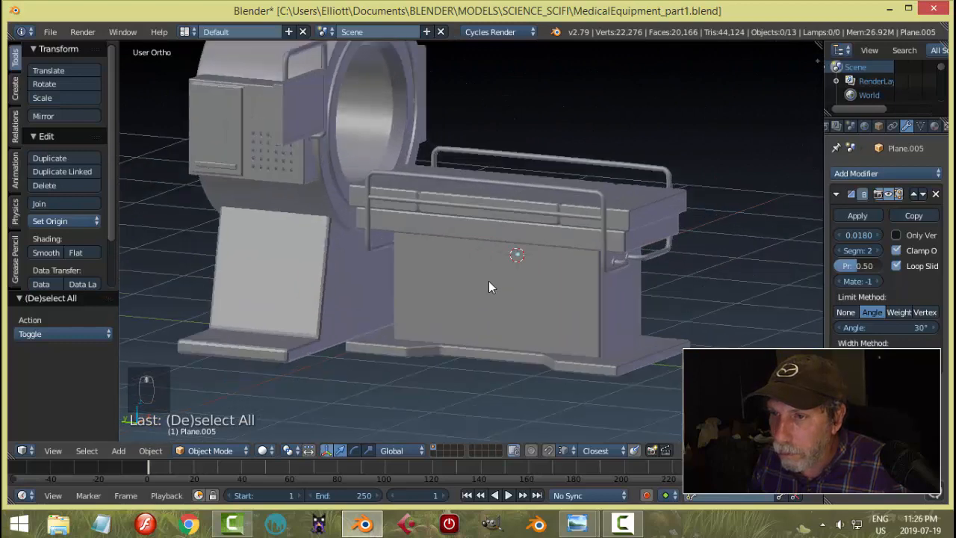
- Raise the side rails, cross rails, tabletop, pedestal Plane.005 and rail mounts together slightly along Z, leaving the base plate in place
right_click(493, 196)
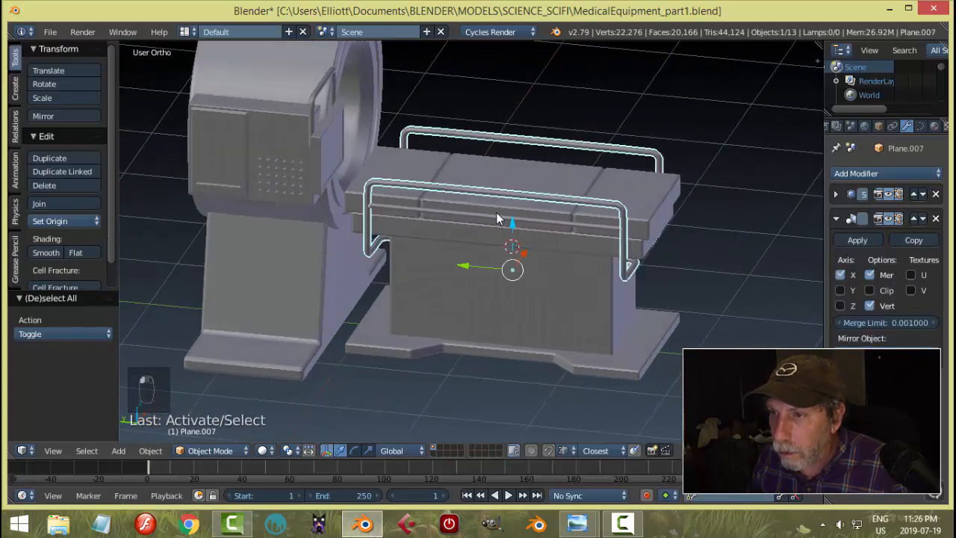
shift+right_click(482, 214)
shift+right_click(598, 187)
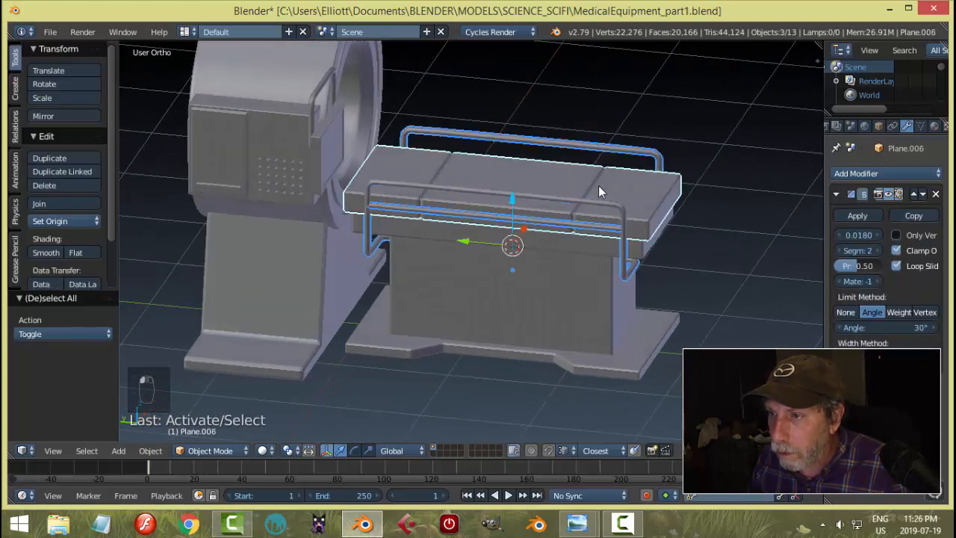
shift+right_click(657, 254)
middle_drag(660, 256, 612, 276)
scroll(613, 275, up, 3)
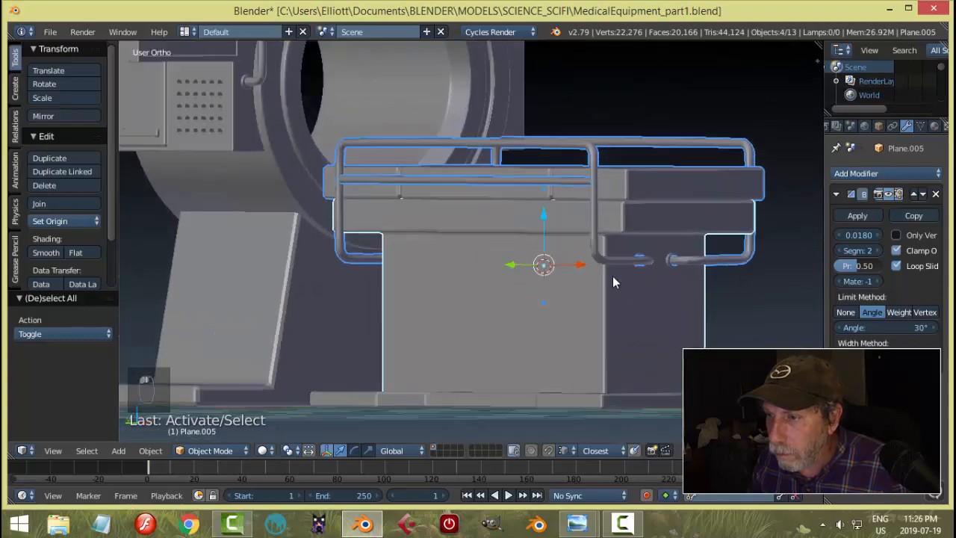
middle_drag(684, 268, 648, 293)
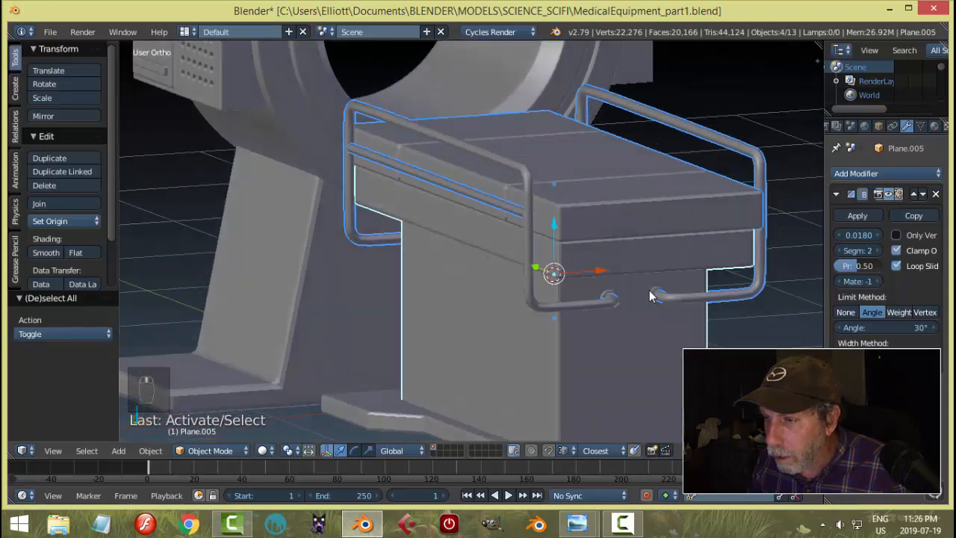
shift+right_click(650, 296)
middle_drag(587, 294, 540, 206)
scroll(575, 258, down, 2)
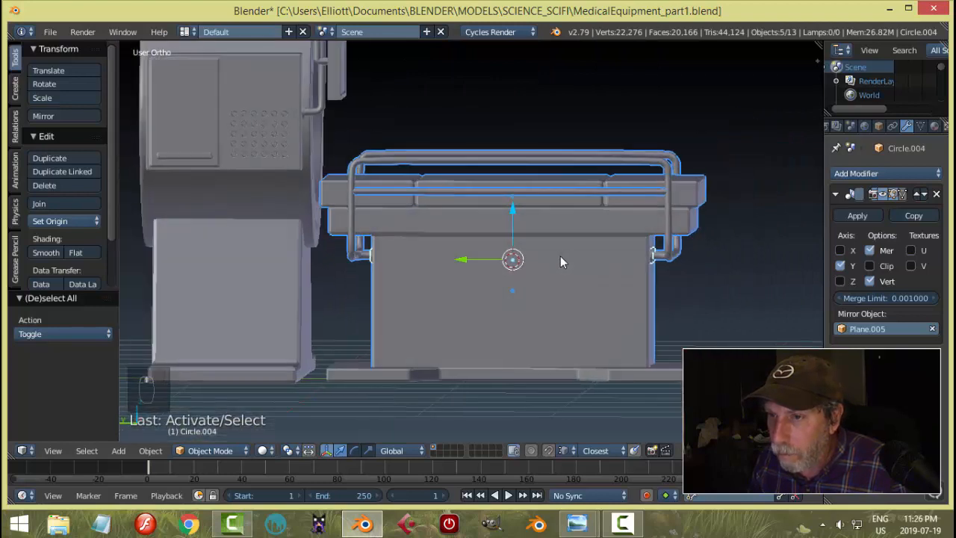
drag(513, 211, 517, 199)
key(a)
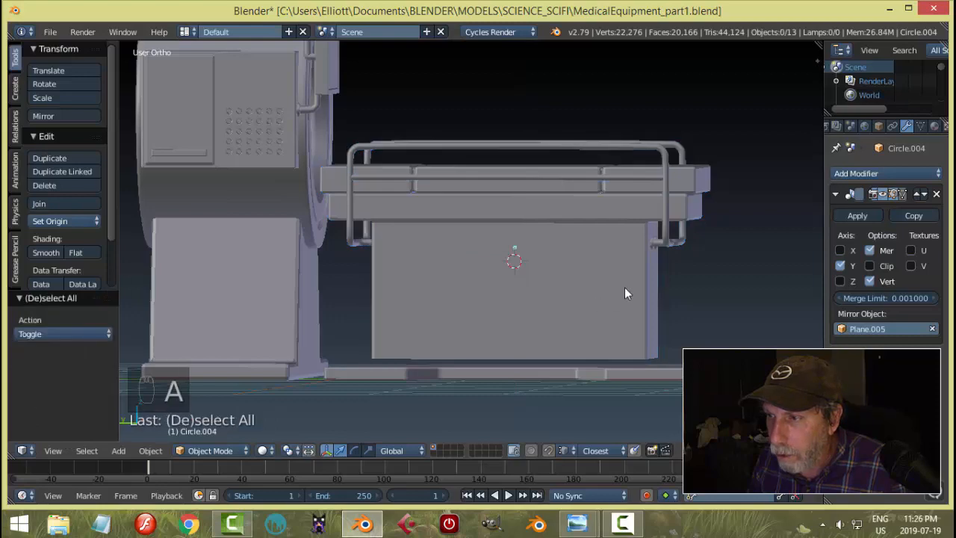
- Lower the pedestal's bottom edge loop along Z in Edit Mode to meet the base plate, and return to Object Mode
middle_drag(624, 287, 614, 319)
right_click(614, 319)
key(Tab)
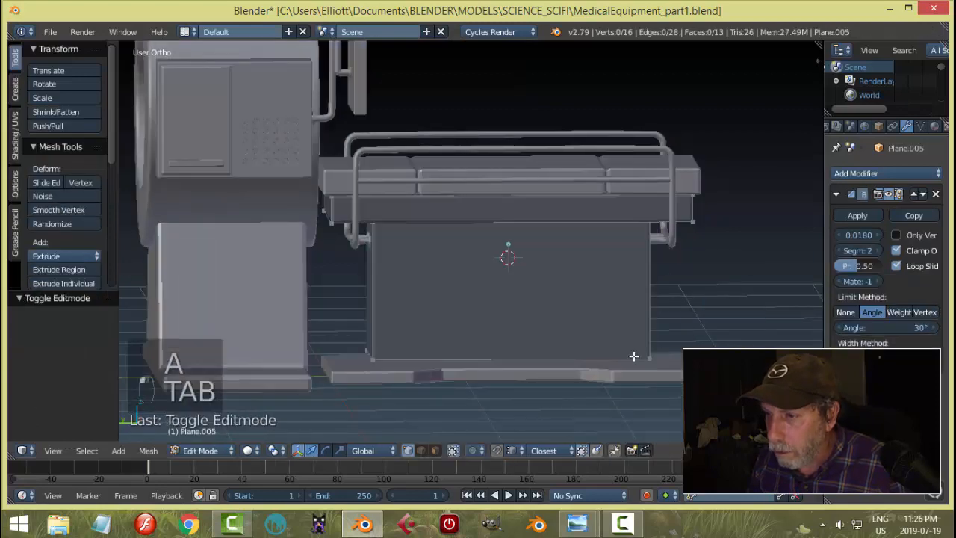
alt+right_click(634, 357)
middle_drag(633, 356, 522, 312)
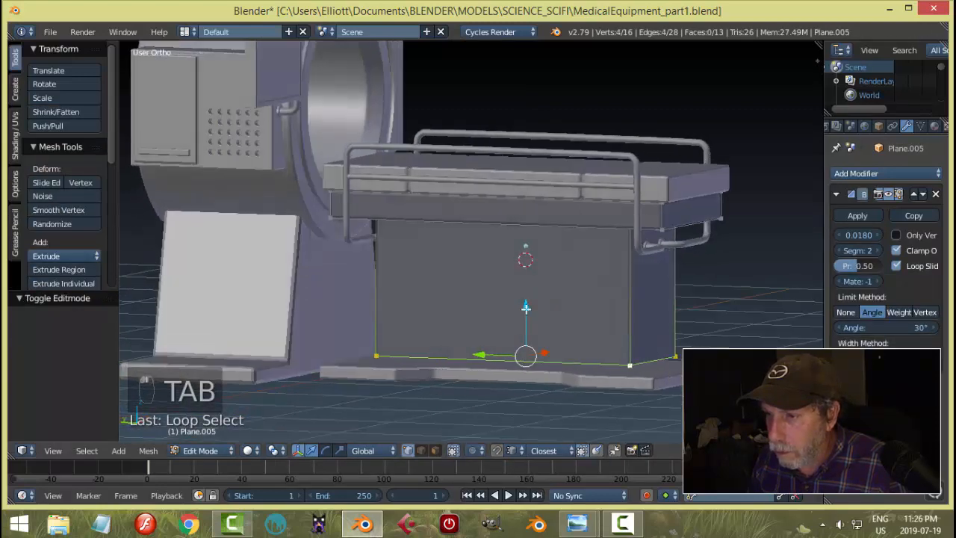
drag(526, 307, 522, 318)
key(a)
key(Tab)
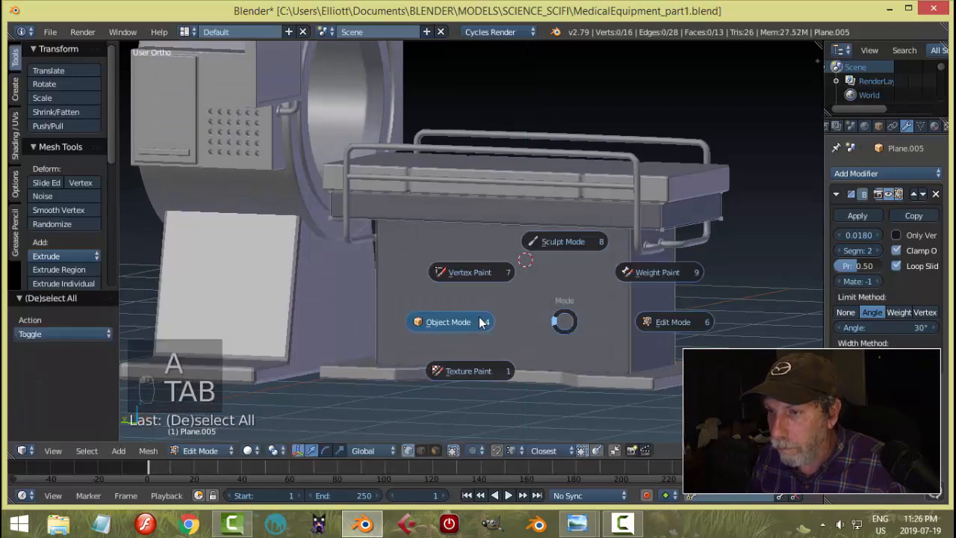
click(474, 322)
key(a)
scroll(577, 314, down, 5)
middle_drag(577, 314, 557, 313)
scroll(626, 335, up, 3)
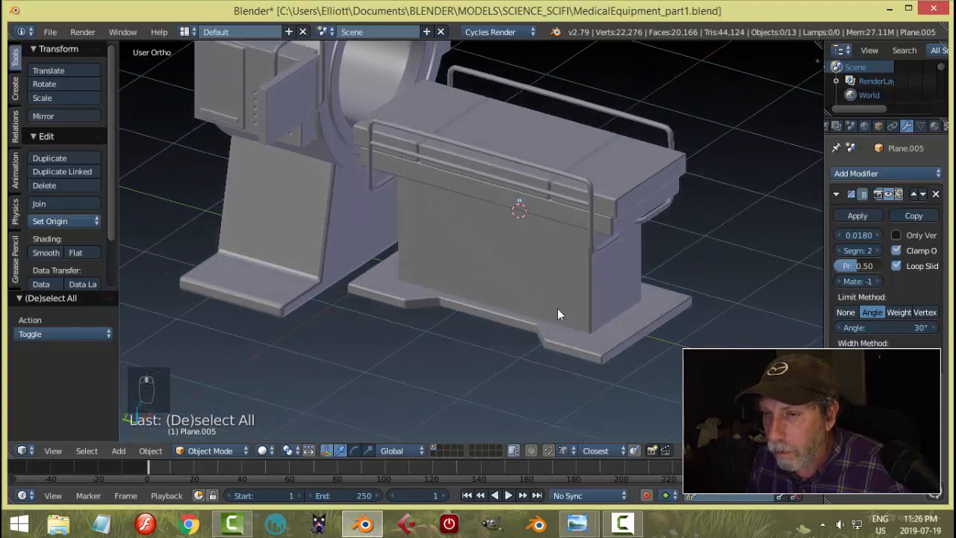
- Group the table's base plate, pedestal, side rails, cross rails, tabletop and rail mounts into a new group
right_click(572, 343)
shift+right_click(544, 265)
shift+right_click(587, 225)
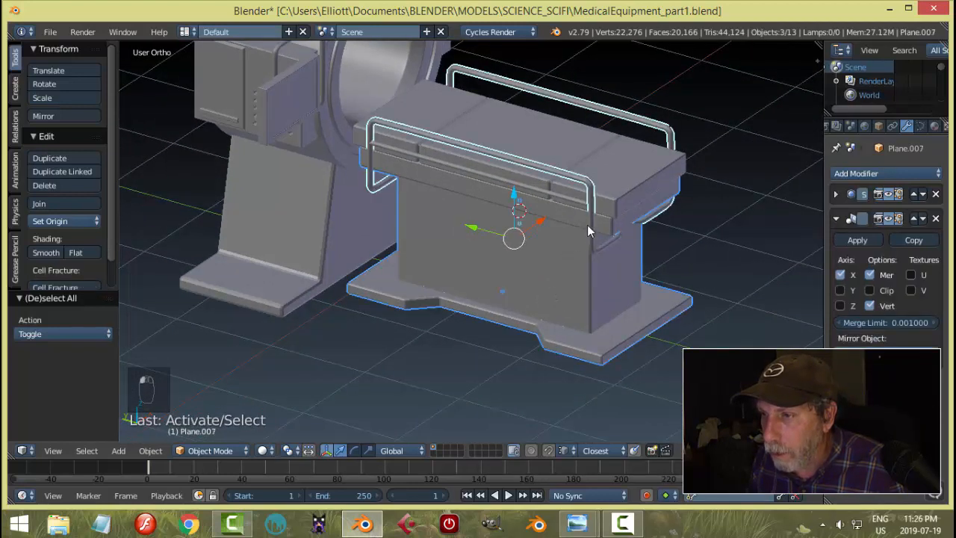
shift+right_click(582, 207)
shift+right_click(635, 218)
middle_drag(653, 248, 662, 301)
scroll(597, 239, up, 3)
shift+right_click(626, 211)
key(ctrl+g)
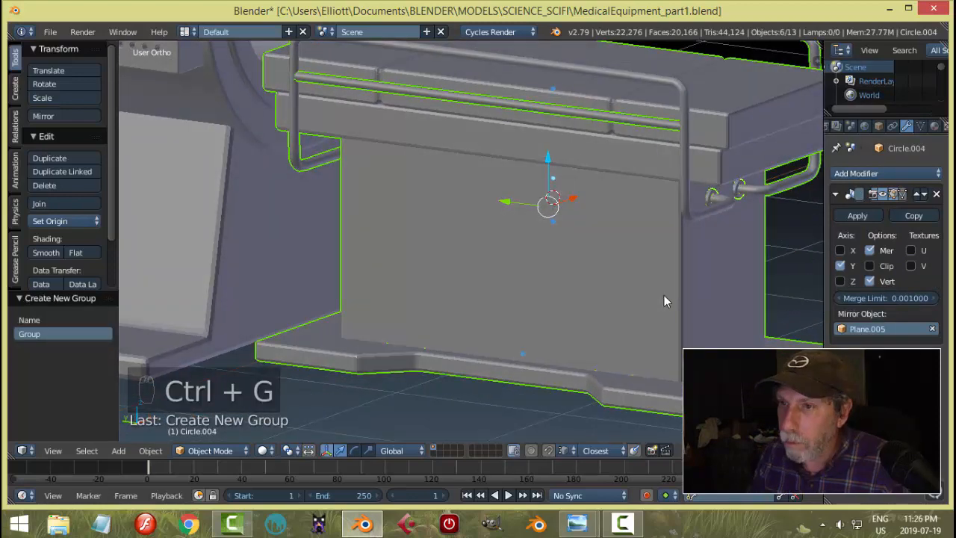
- Move the grouped table 1.781 units away from the scanner along negative Y and bring it back beside the scanner
scroll(543, 250, down, 3)
drag(473, 220, 642, 277)
scroll(642, 277, down, 3)
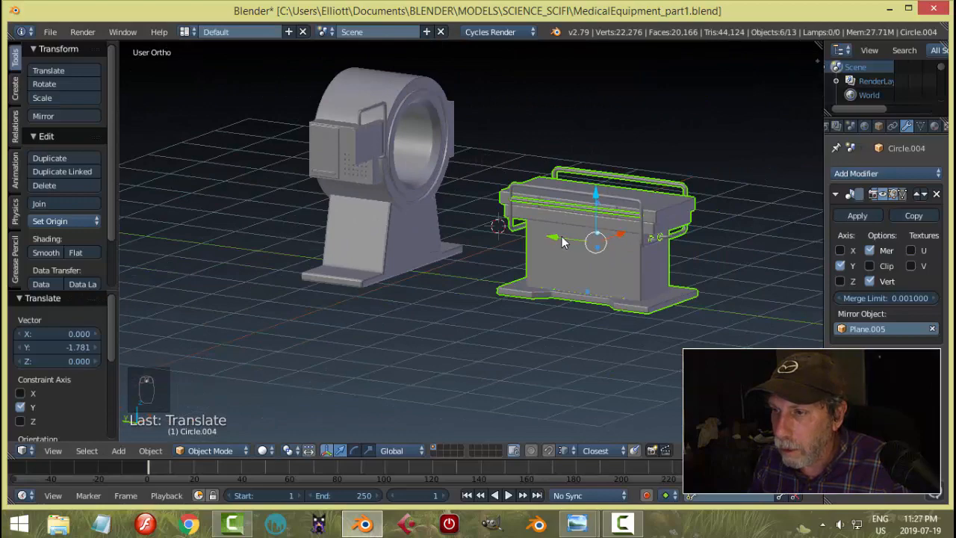
key(g)
click(527, 233)
key(a)
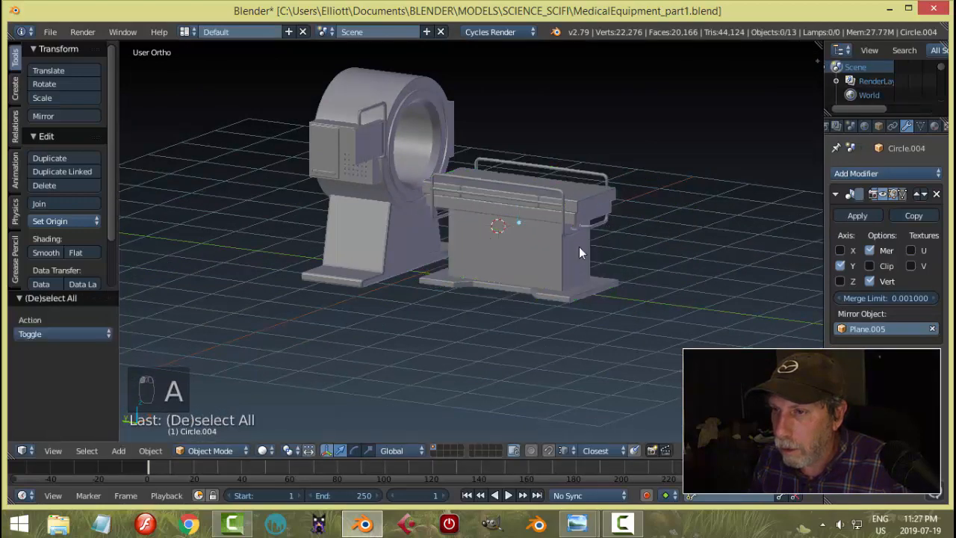
- Select every member of the table's group through the pedestal using Select Grouped by Group
middle_drag(579, 246, 561, 255)
right_click(561, 255)
key(shift+g)
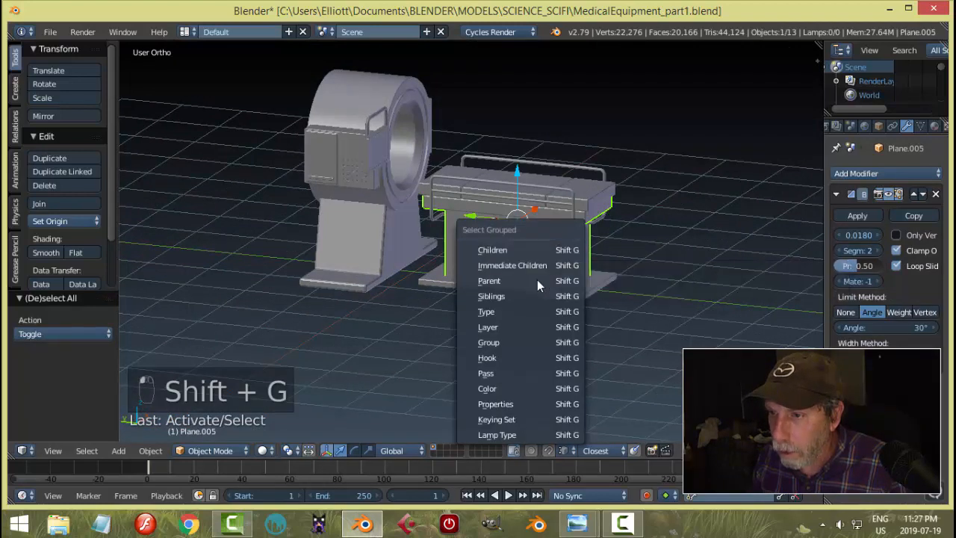
click(520, 342)
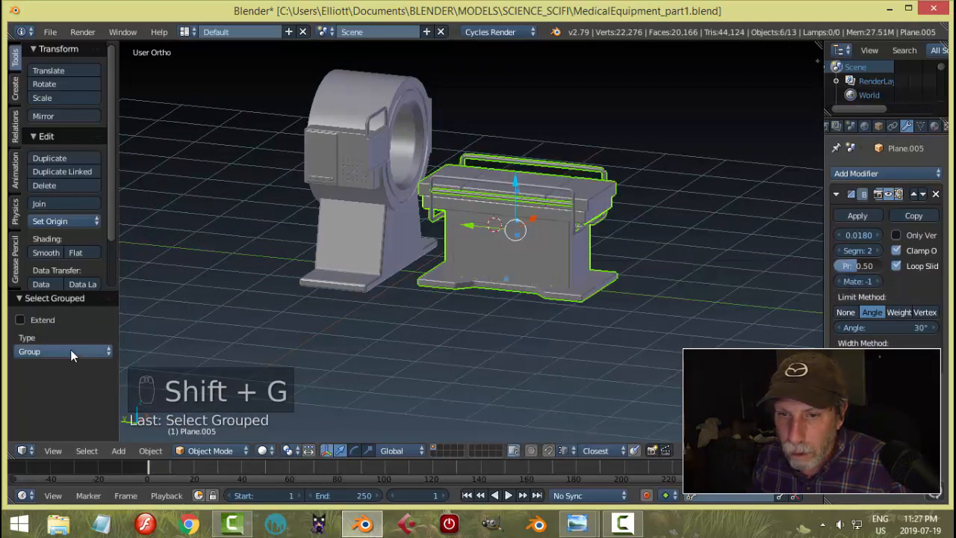
- Rename the active pedestal object MedBed in its object properties
click(880, 126)
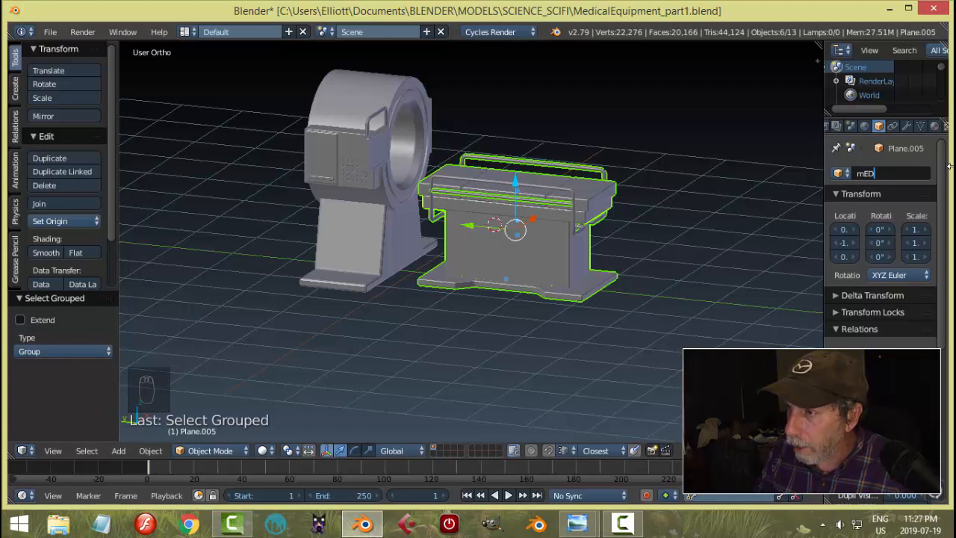
key(BackSpace)
key(BackSpace)
key(BackSpace)
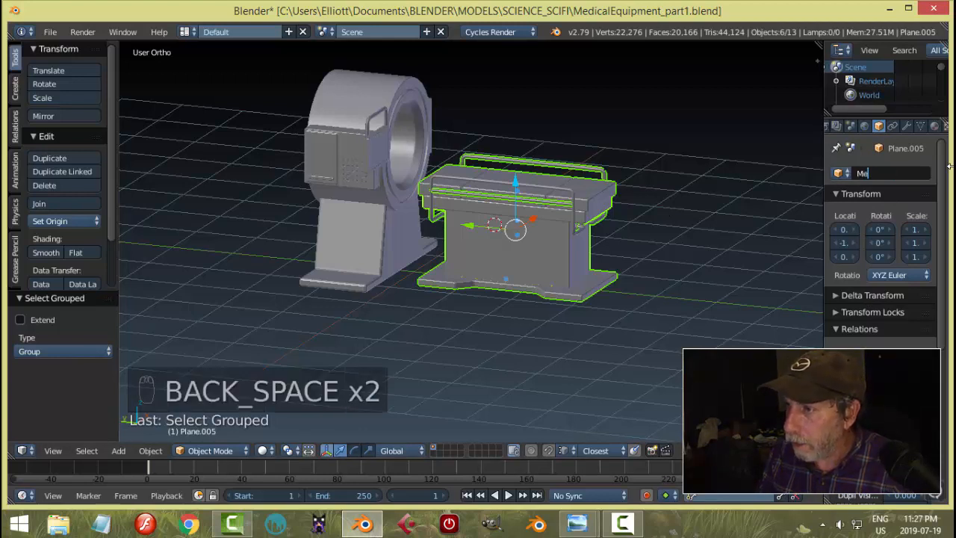
text(MedBed)
key(Return)
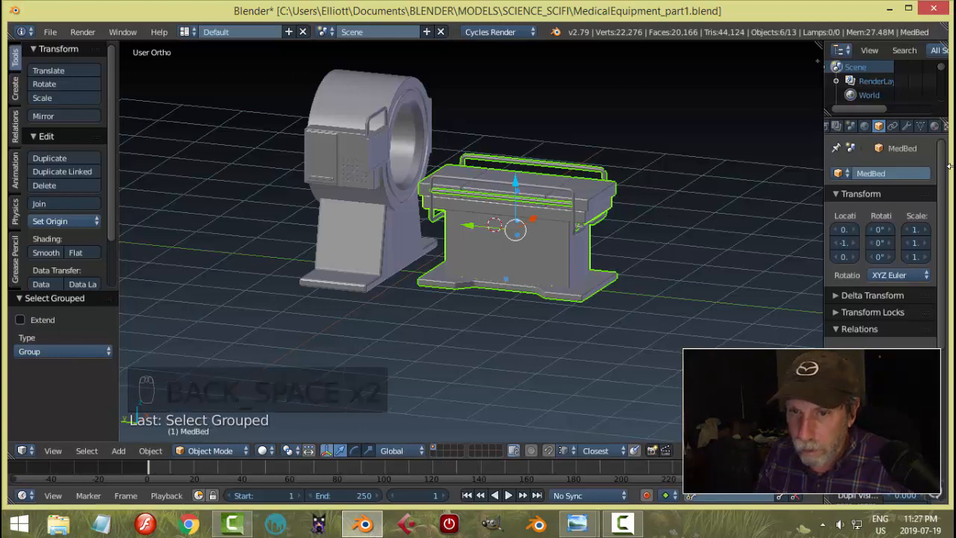
- Shift the selected table group slightly closer to the scanner along Y and deselect everything
drag(468, 227, 462, 221)
key(a)
scroll(560, 234, down, 3)
mouse_move(559, 239)
middle_down()
mouse_move(493, 278)
mouse_move(518, 251)
mouse_move(563, 233)
mouse_move(595, 246)
mouse_move(503, 282)
mouse_move(430, 229)
mouse_move(487, 219)
mouse_move(571, 247)
middle_up()
scroll(515, 259, up, 3)
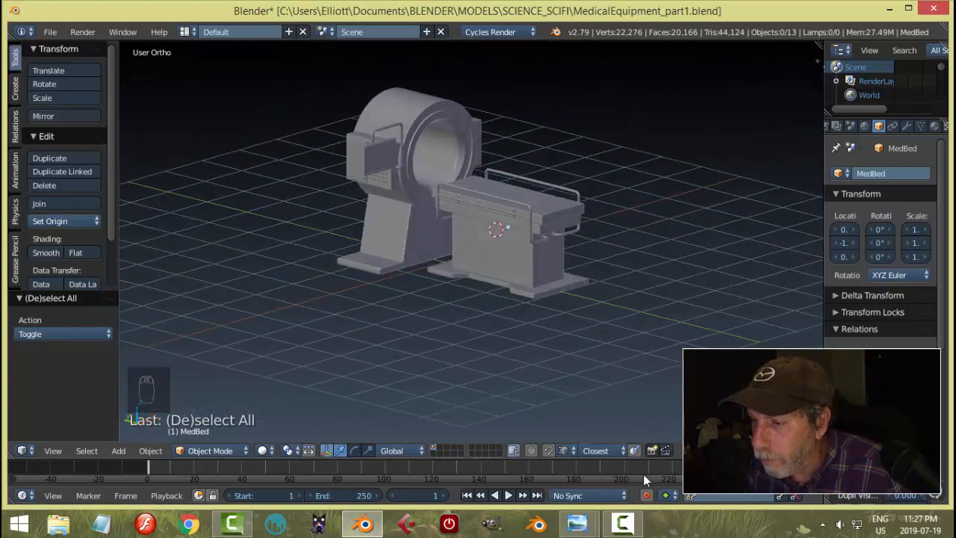
- Compare the modelled scanner and table with the hospital rooms reference image in Windows Photo Viewer, viewing the model from several angles
click(622, 522)
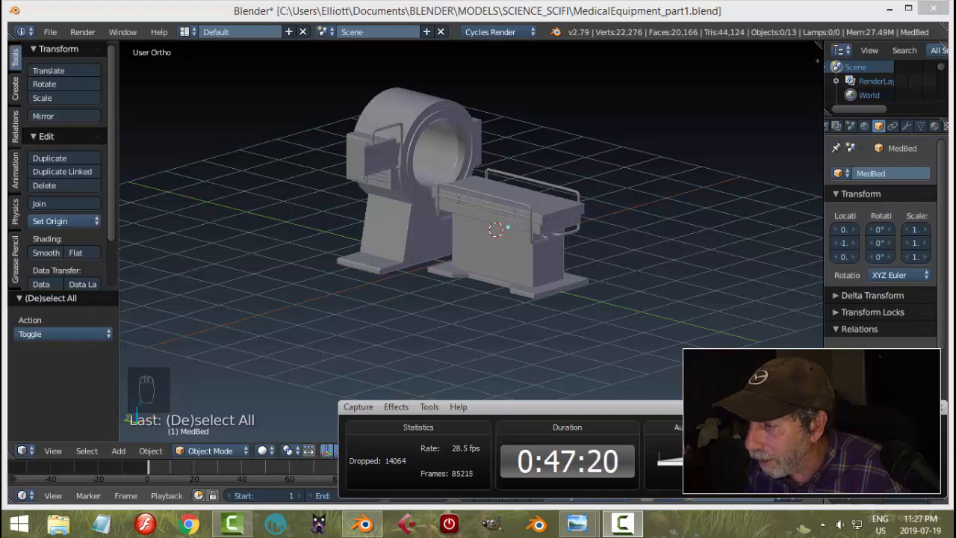
middle_drag(606, 284, 581, 327)
scroll(562, 260, up, 3)
mouse_move(576, 523)
click(487, 428)
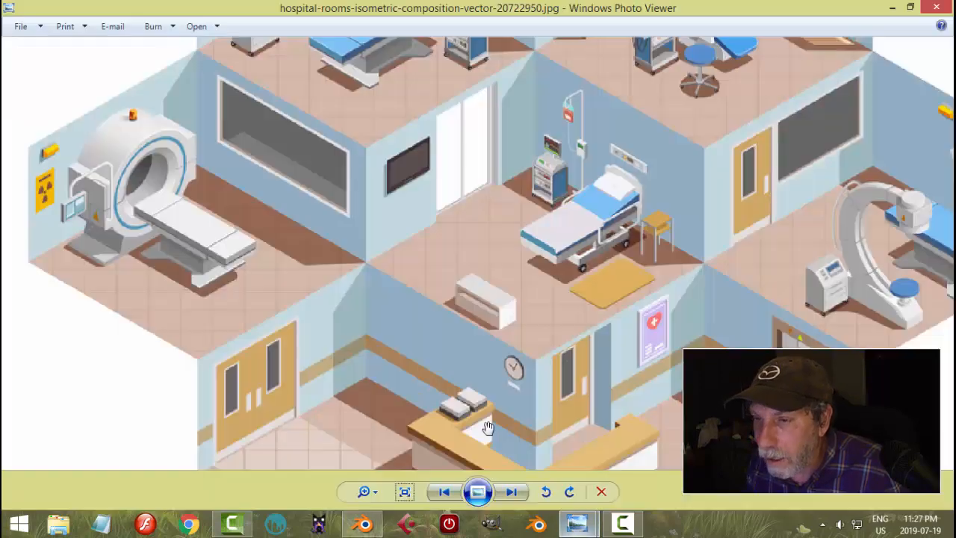
scroll(222, 271, down, 3)
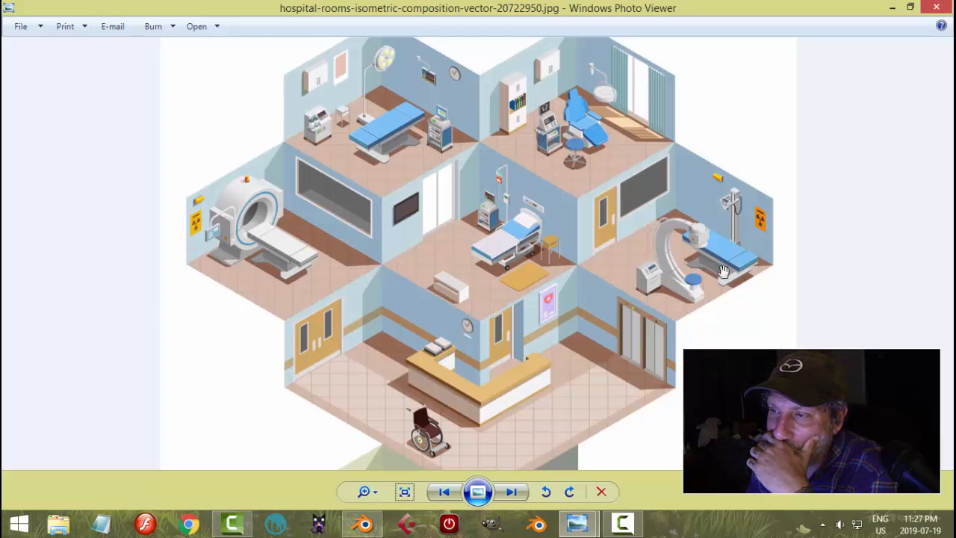
click(355, 525)
middle_drag(541, 315, 635, 337)
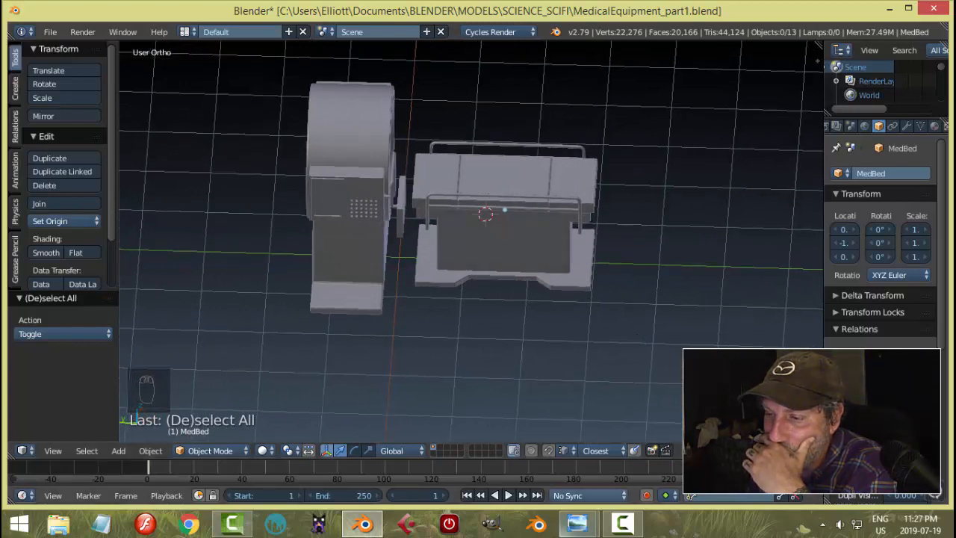
mouse_move(576, 524)
click(521, 433)
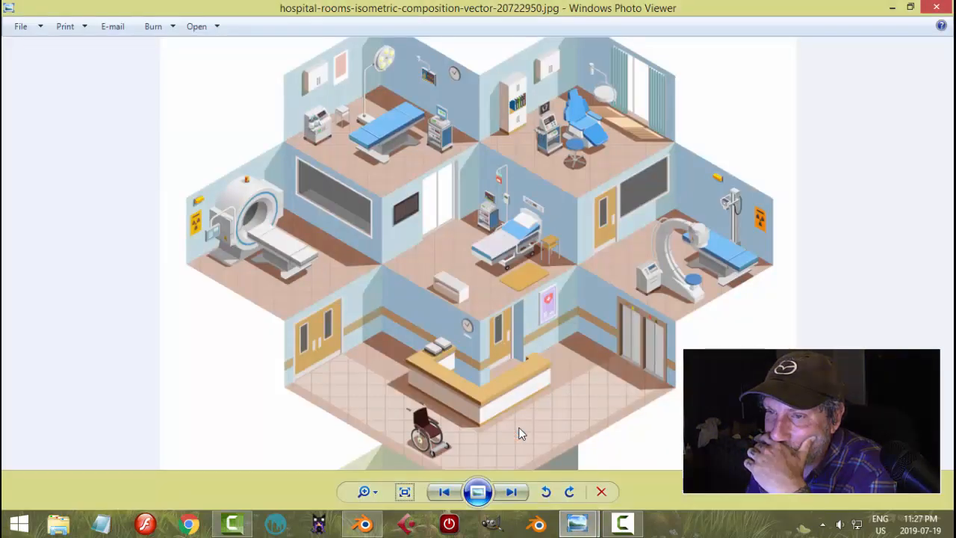
click(362, 524)
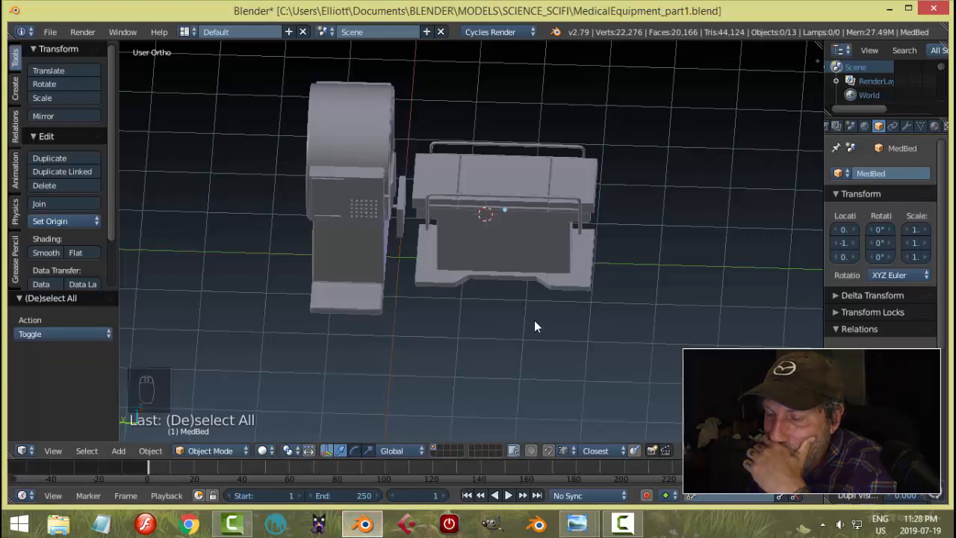
middle_drag(541, 360, 458, 366)
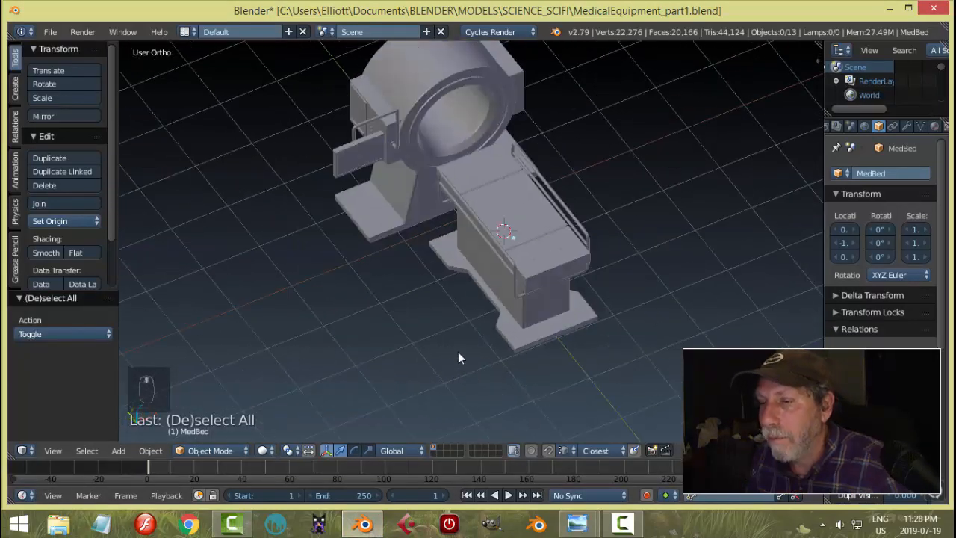
- Widen the two end sections of the MedBed's base plate by scaling their vertices about 1.09 along X
right_click(523, 340)
key(Tab)
middle_drag(598, 360, 583, 347)
key(KP_7)
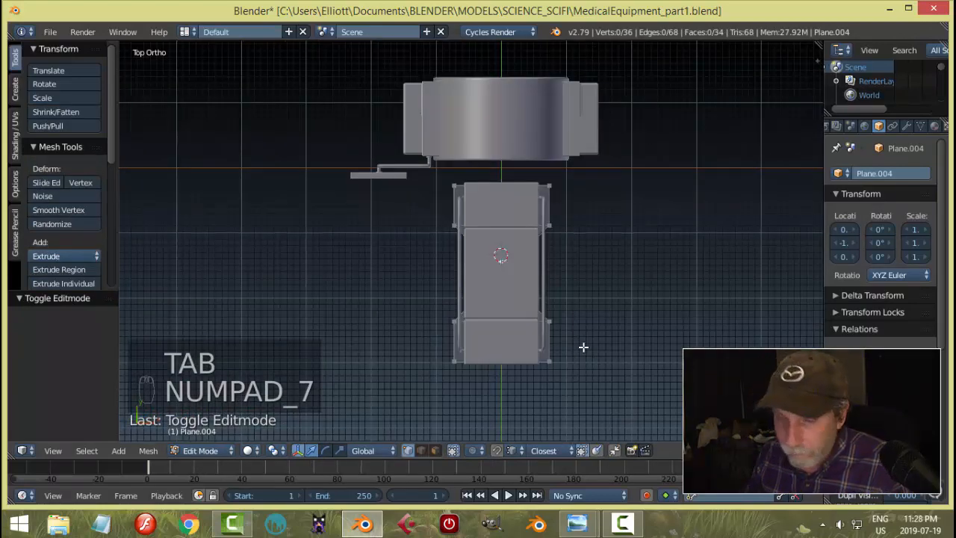
key(z)
click(633, 319)
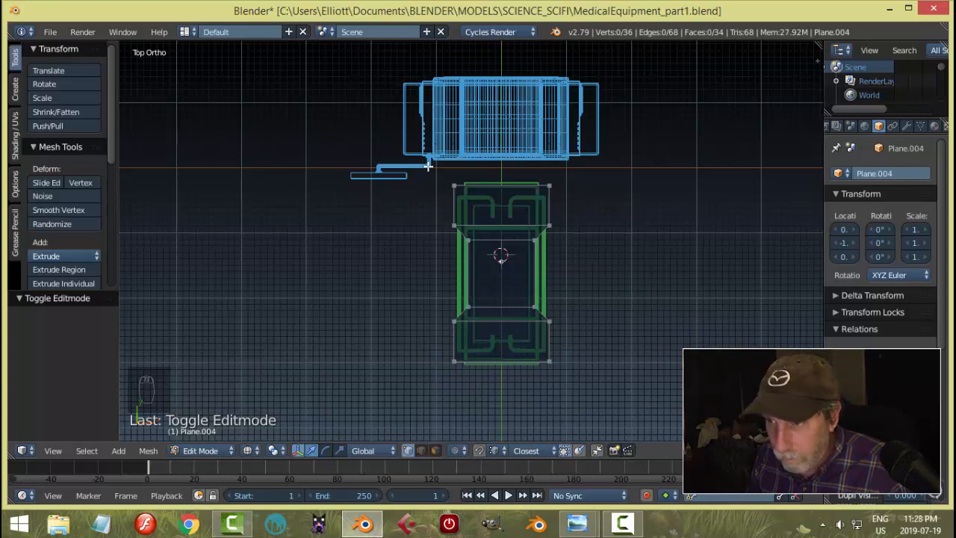
key(b)
drag(432, 162, 463, 390)
key(b)
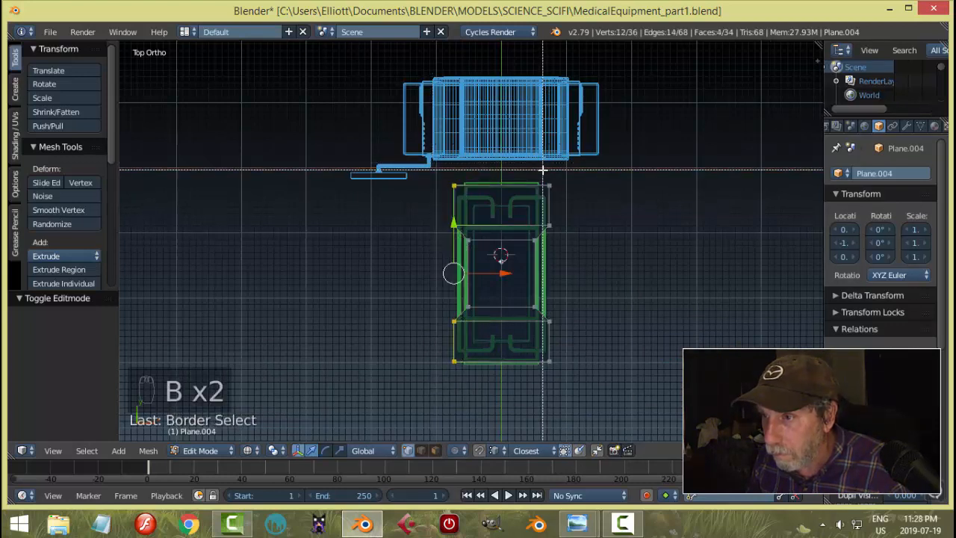
drag(543, 169, 584, 405)
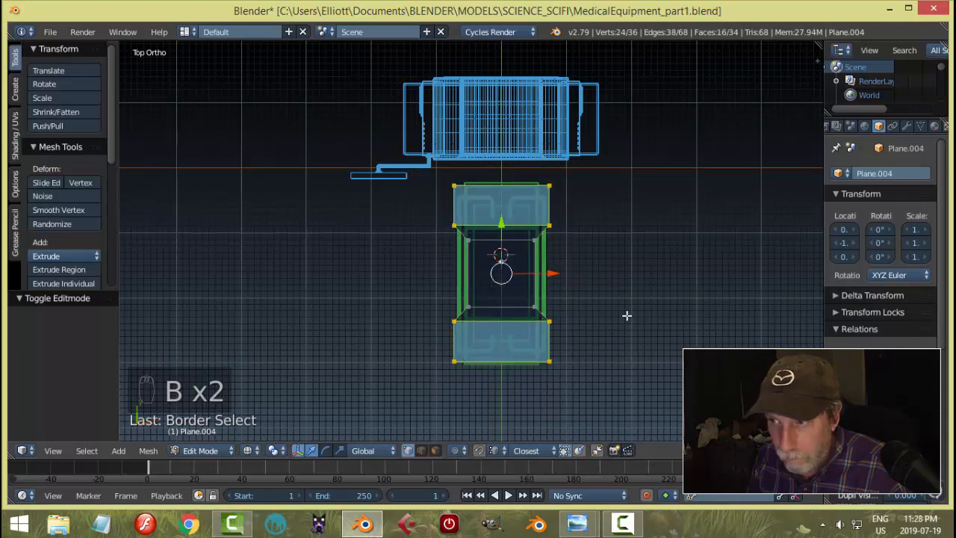
key(s)
key(x)
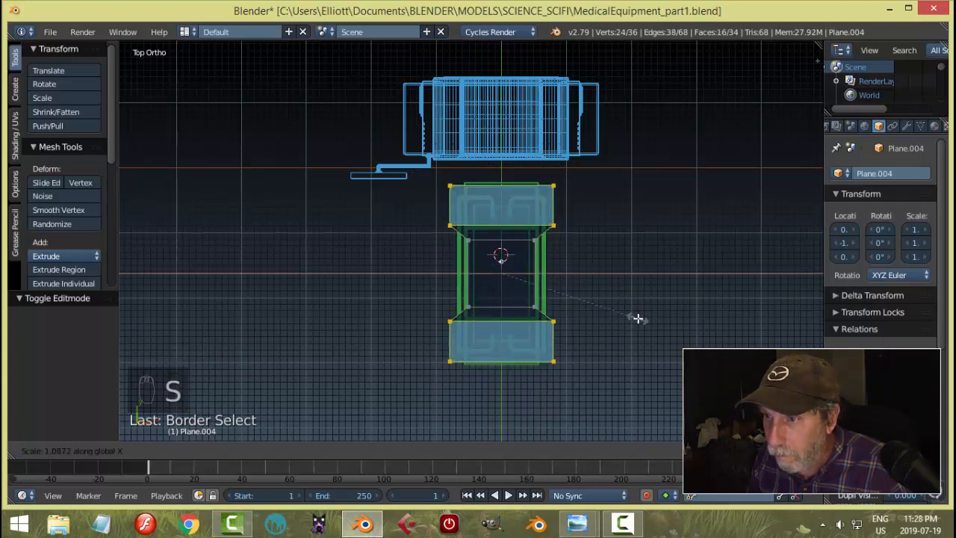
click(638, 319)
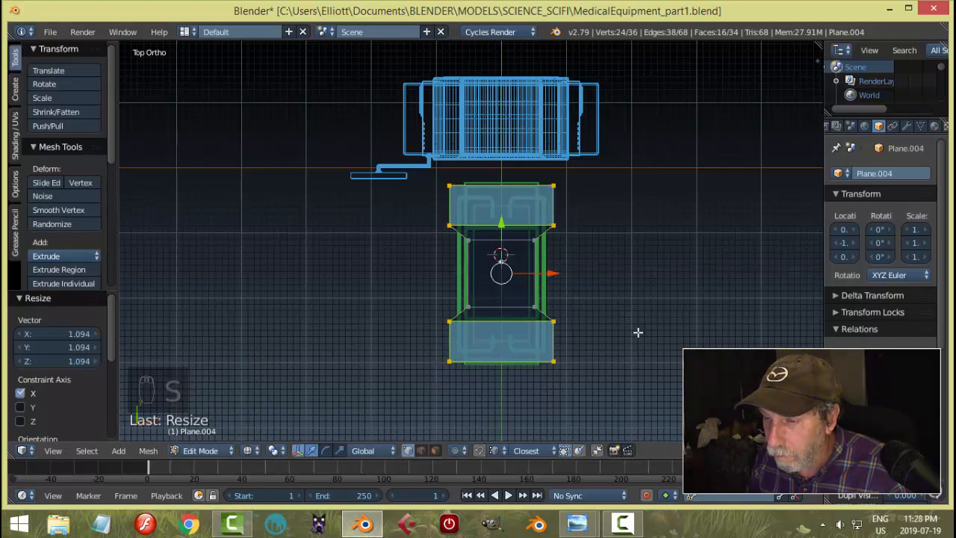
key(z)
click(636, 415)
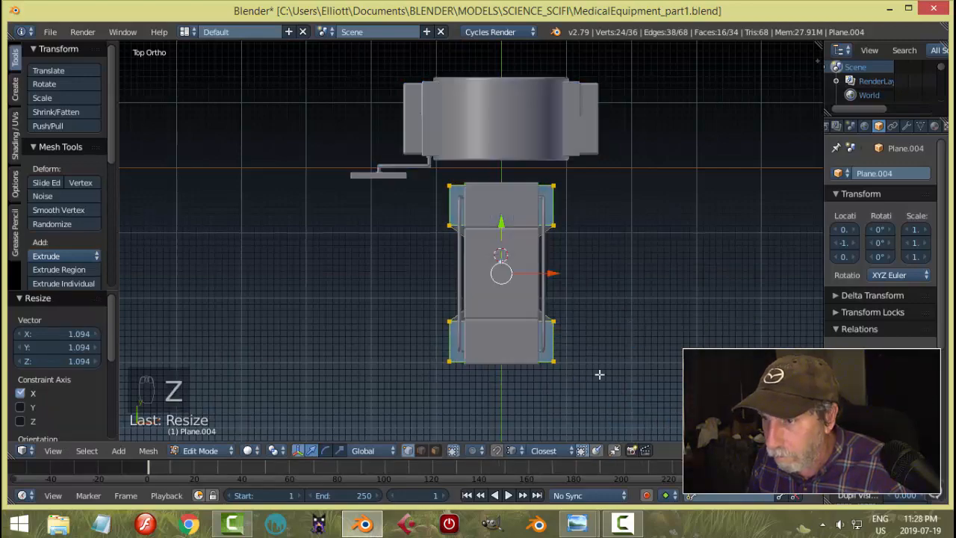
mouse_move(600, 375)
middle_down()
mouse_move(672, 299)
mouse_move(655, 250)
mouse_move(610, 316)
mouse_move(543, 328)
mouse_move(683, 251)
mouse_move(619, 346)
mouse_move(597, 342)
mouse_move(575, 296)
mouse_move(644, 317)
mouse_move(646, 305)
middle_up()
key(Tab)
click(552, 302)
key(a)
key(a)
- Check the scanner bed in the hospital-rooms isometric reference image in Windows Photo Viewer and return to Blender
mouse_move(567, 527)
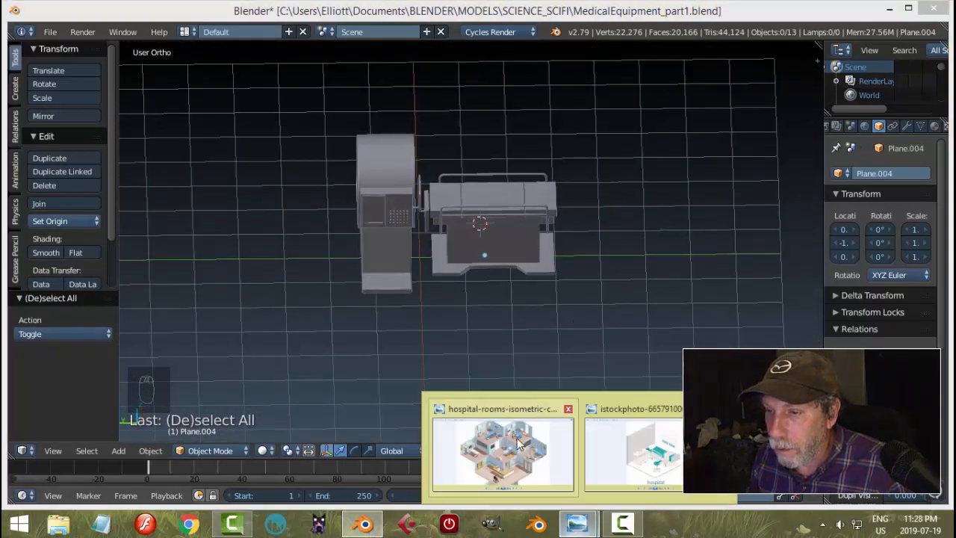
click(521, 444)
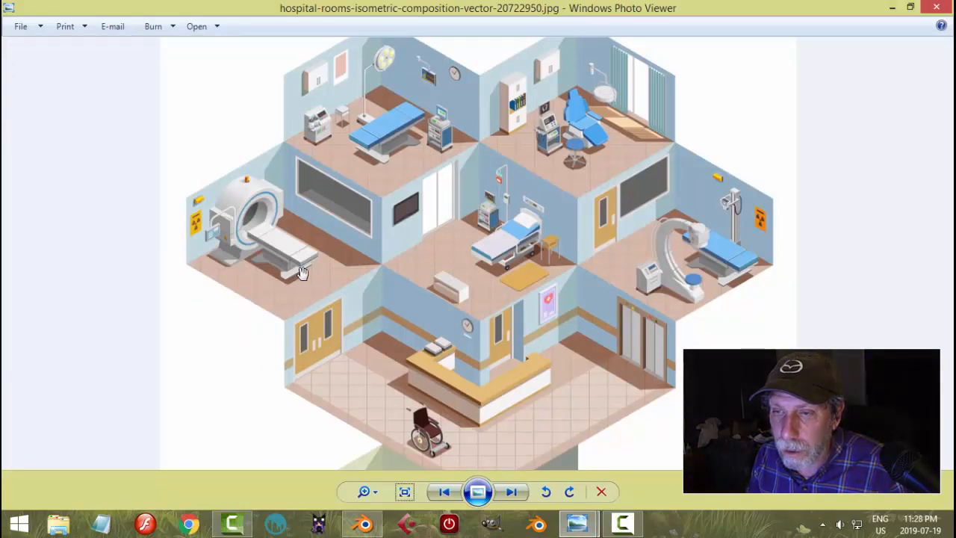
click(364, 525)
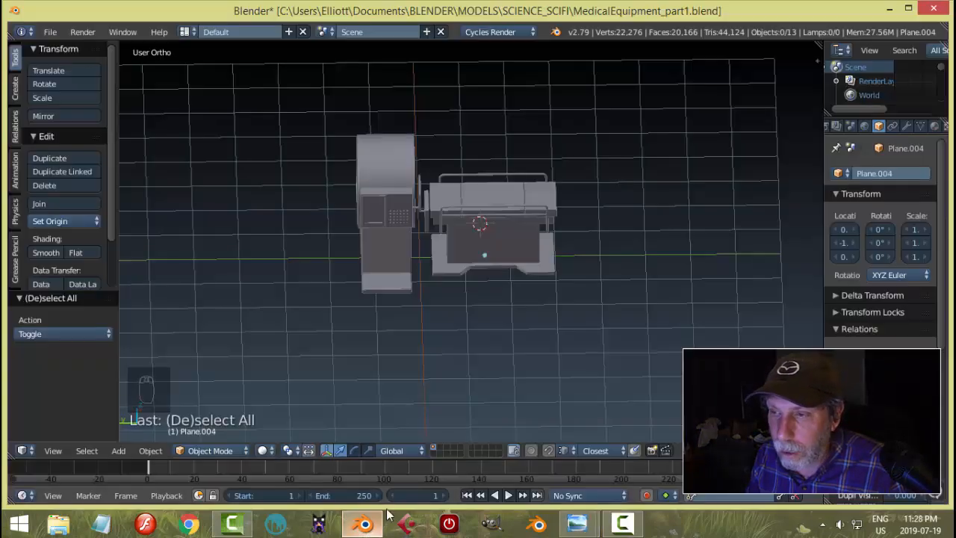
middle_drag(557, 388, 558, 348)
- Shorten the bed's base plate by scaling the outermost vertices at both ends to about 0.934 along Y
right_click(549, 267)
key(Tab)
click(644, 303)
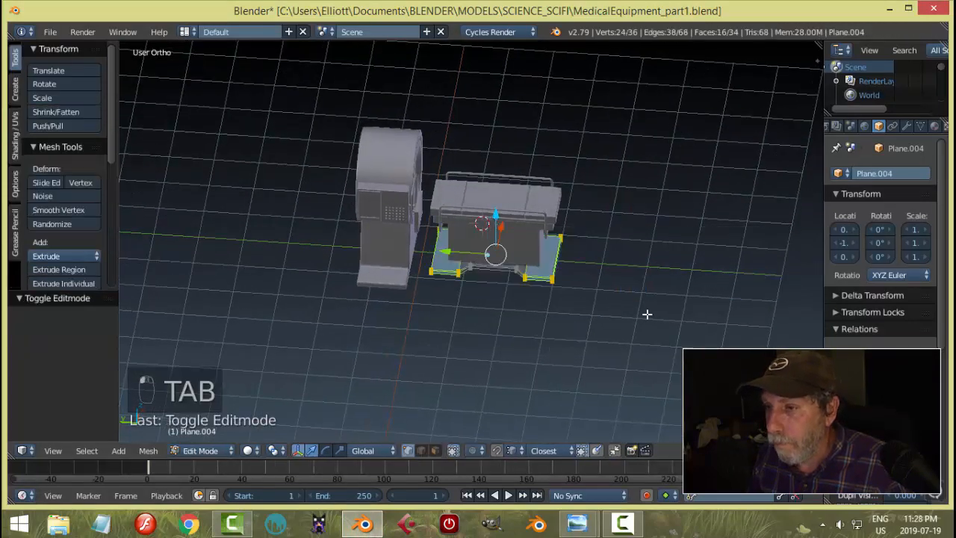
scroll(647, 310, up, 2)
key(a)
key(a)
key(KP_7)
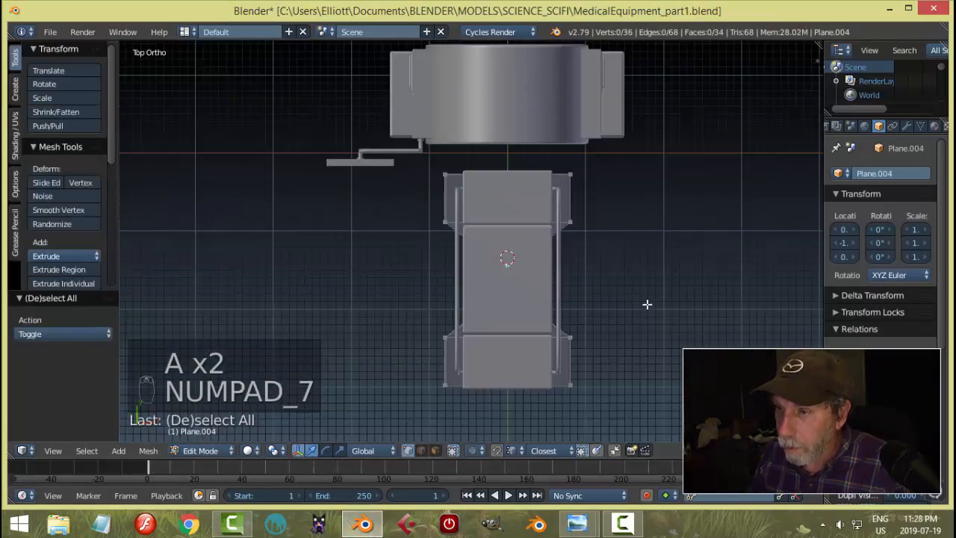
key(z)
click(746, 305)
key(b)
drag(611, 417, 419, 375)
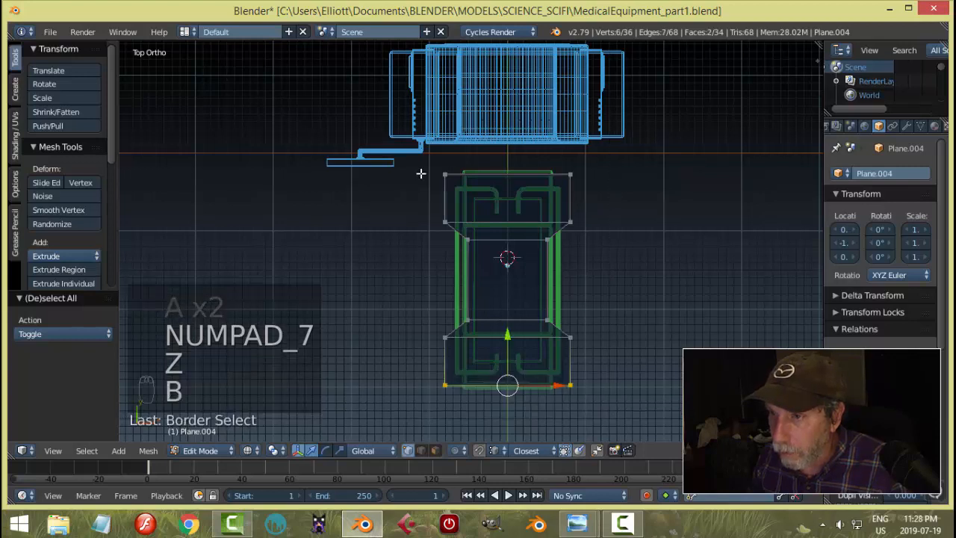
key(b)
drag(407, 141, 590, 201)
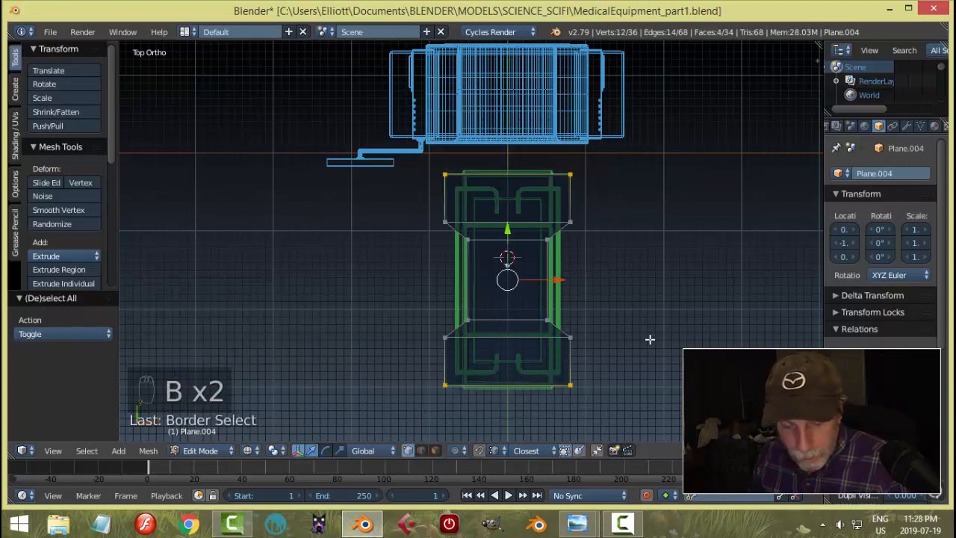
key(s)
key(y)
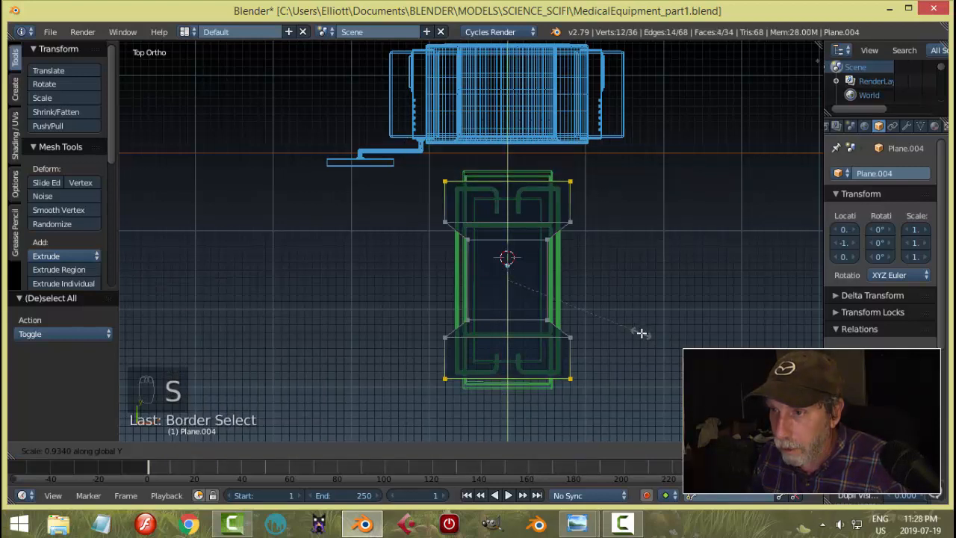
click(640, 331)
key(z)
click(636, 403)
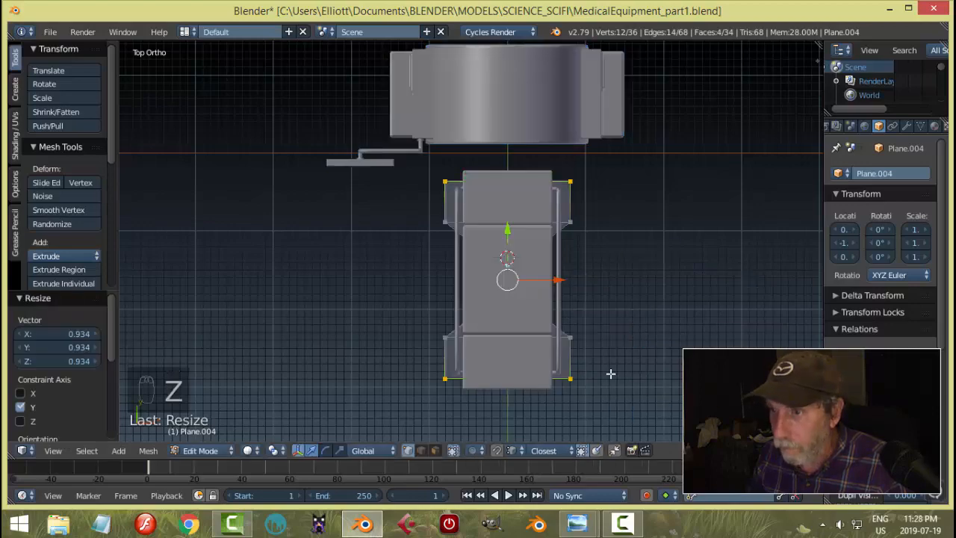
- Return to Object Mode with nothing selected and save the file
key(a)
key(Tab)
click(539, 372)
key(a)
mouse_move(599, 355)
middle_down()
mouse_move(667, 251)
mouse_move(657, 261)
middle_up()
middle_drag(707, 232, 663, 318)
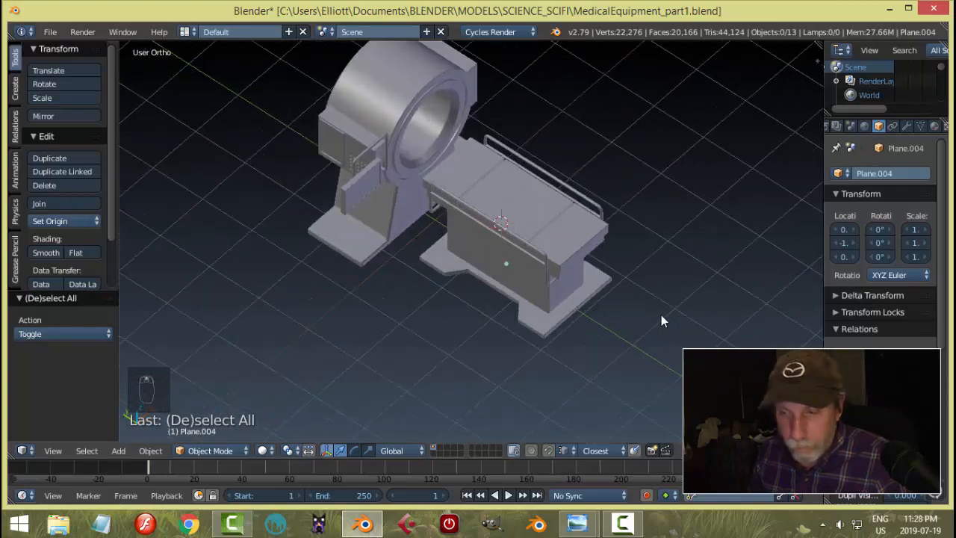
key(ctrl+s)
- Reset the 3D cursor to the world origin and add a plane there scaled by 10 as a floor
middle_drag(577, 338, 590, 299)
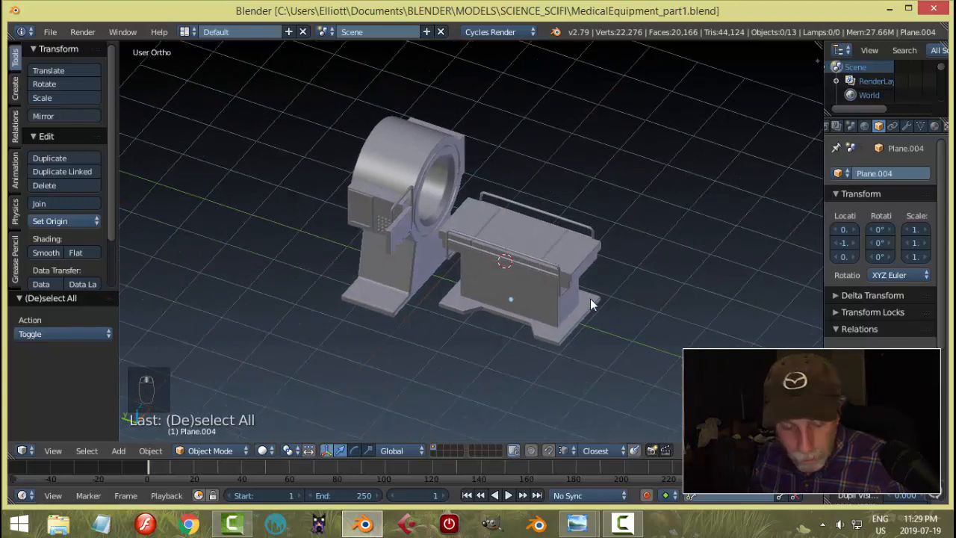
key(shift+c)
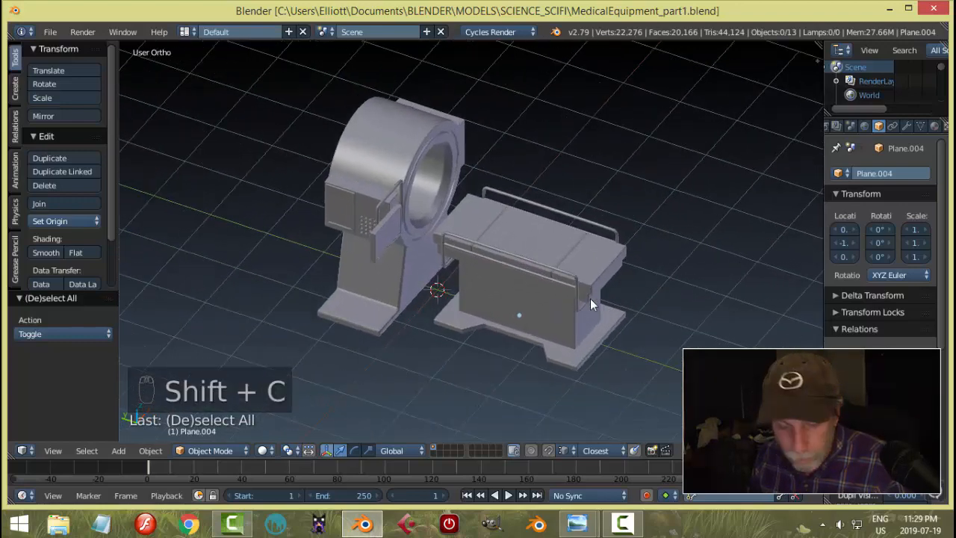
key(shift+a)
mouse_move(586, 296)
click(636, 284)
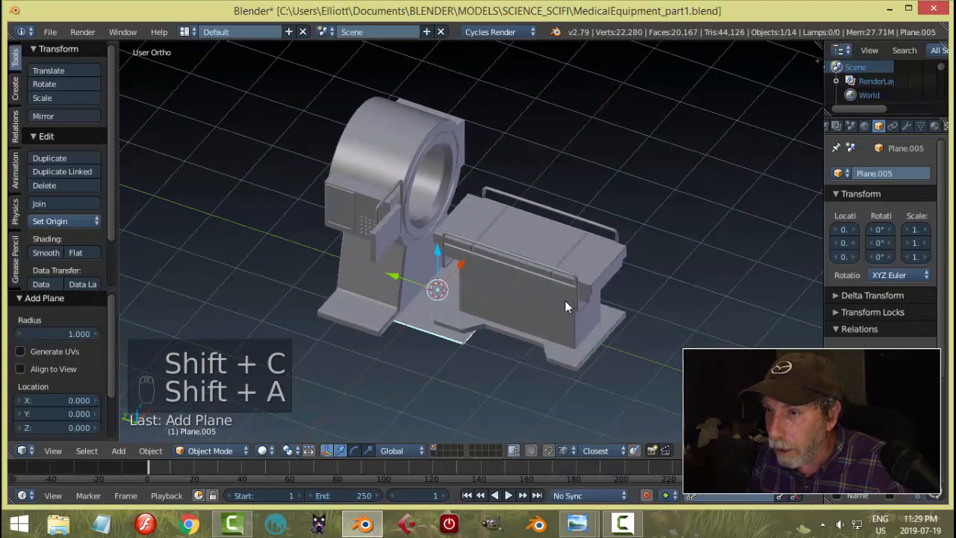
middle_drag(565, 300, 610, 250)
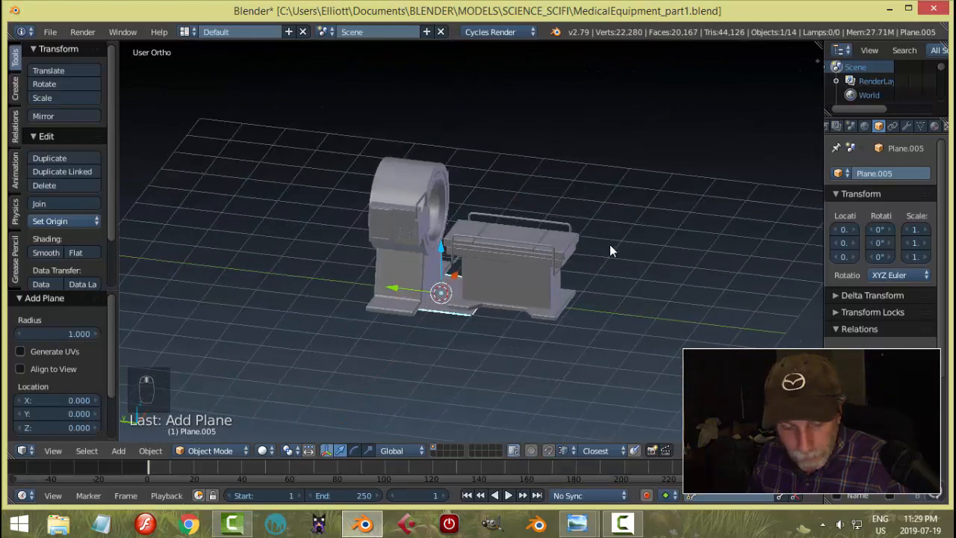
text(s10)
key(Return)
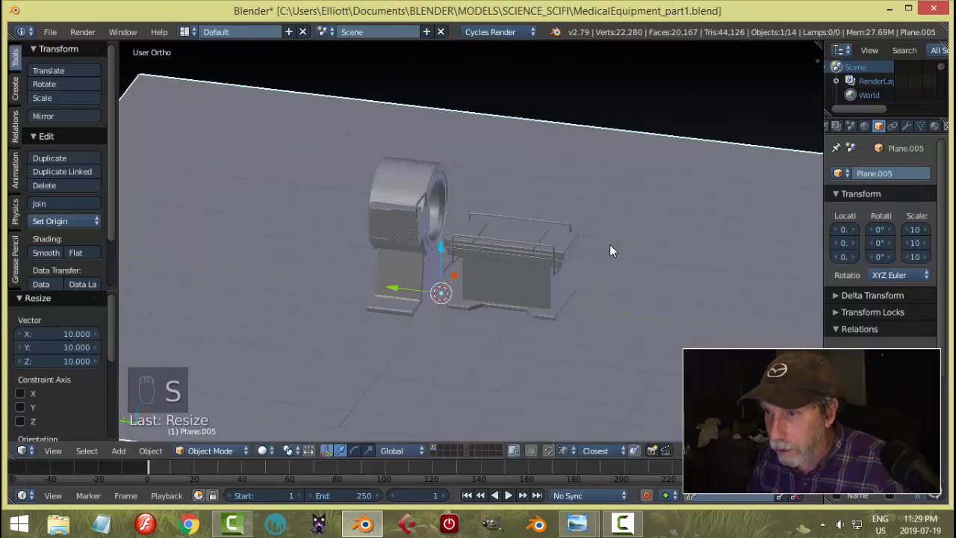
- Nudge the floor plane vertically against the underside of the equipment bases in front view, and deselect it
middle_drag(590, 293, 638, 237)
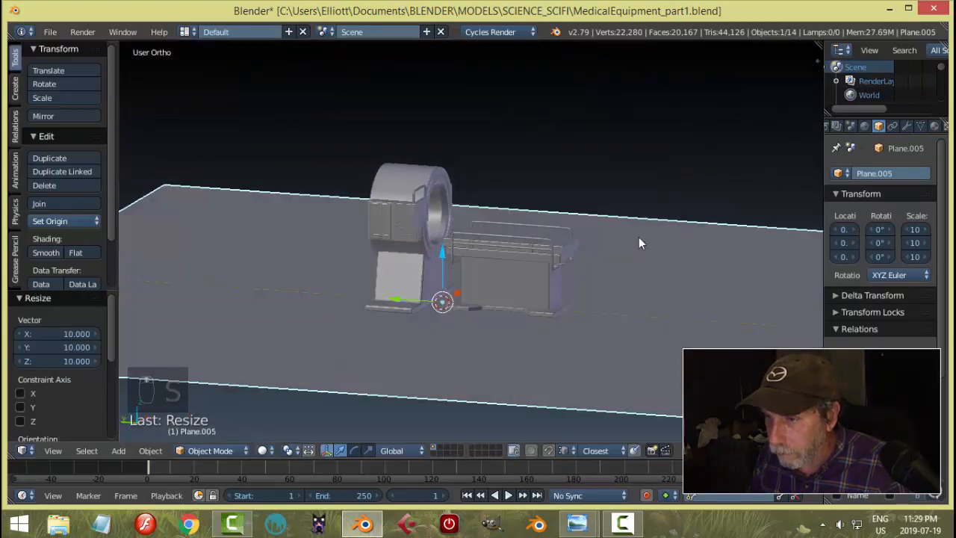
key(KP_1)
scroll(643, 238, up, 4)
shift+middle_drag(610, 299, 601, 180)
scroll(601, 220, up, 2)
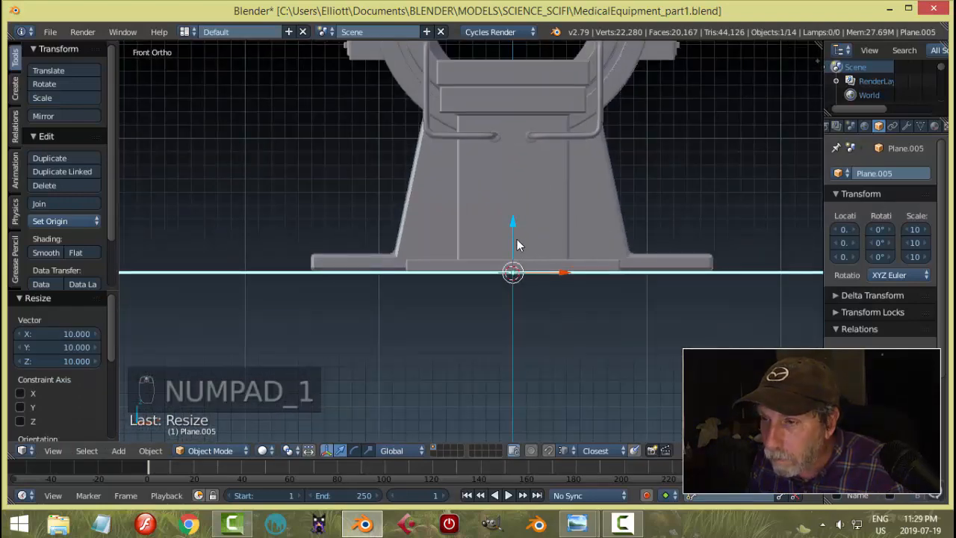
drag(513, 222, 514, 221)
key(a)
- Delete the three underside faces of the scanner stand's base mesh
scroll(552, 215, down, 3)
middle_drag(552, 215, 414, 243)
right_click(405, 216)
key(Tab)
click(521, 216)
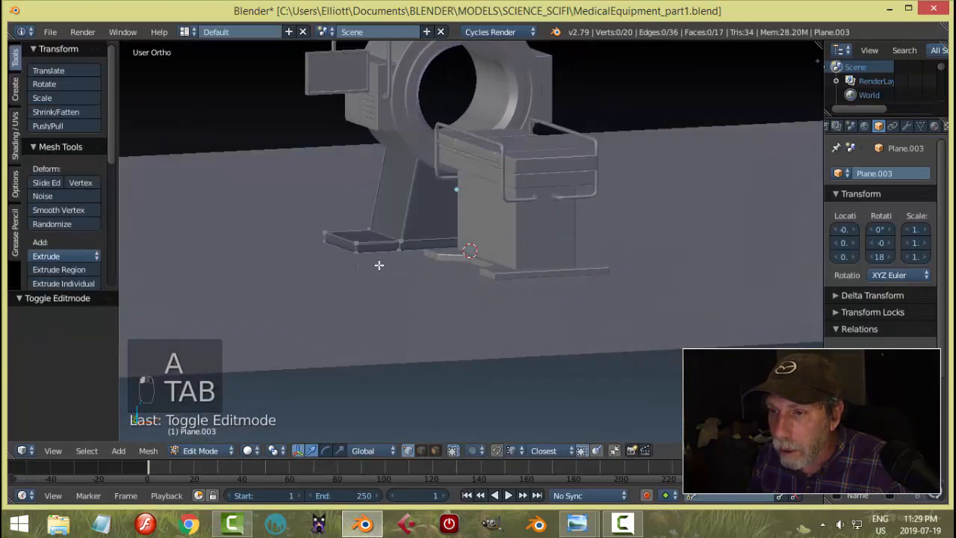
alt+right_click(402, 252)
middle_drag(456, 262, 469, 226)
key(a)
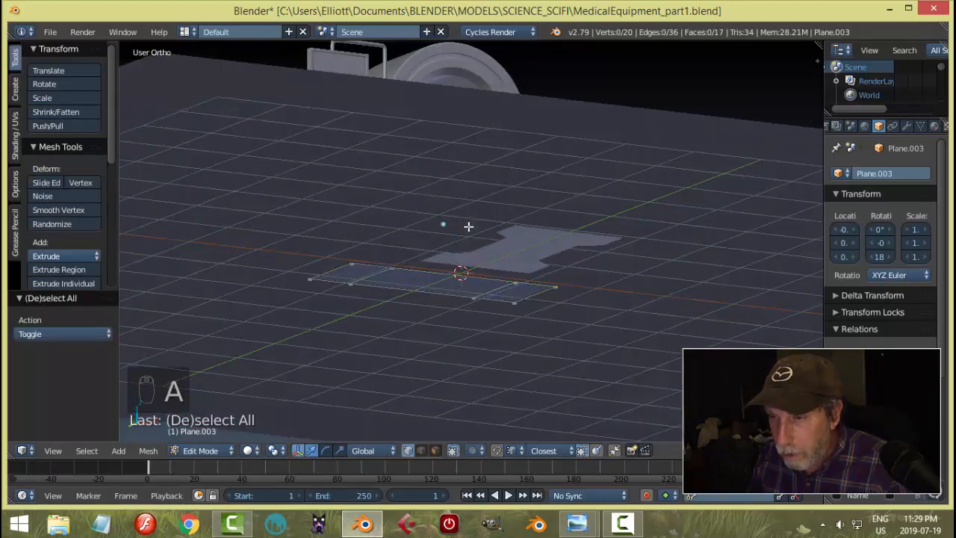
key(ctrl+Tab)
click(426, 251)
right_click(387, 270)
shift+right_click(453, 285)
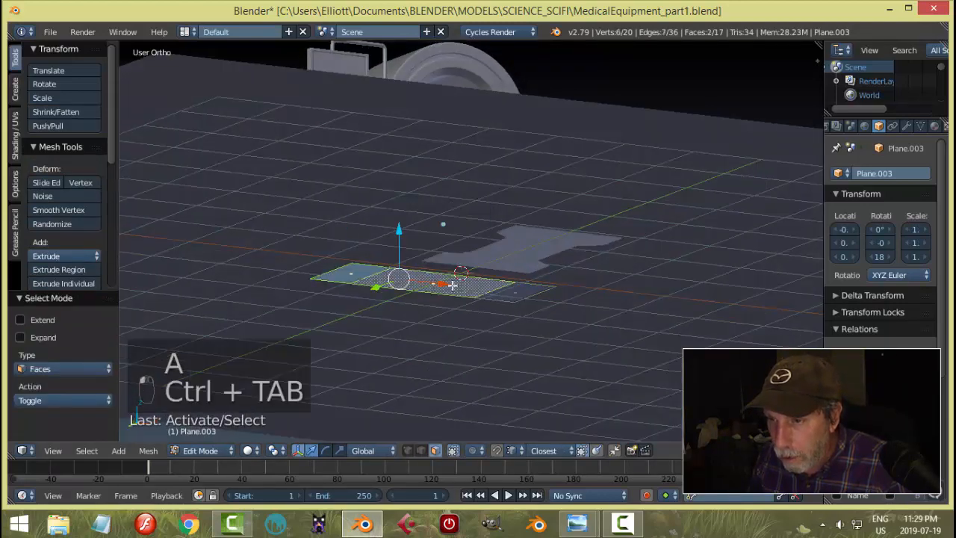
shift+right_click(516, 290)
key(x)
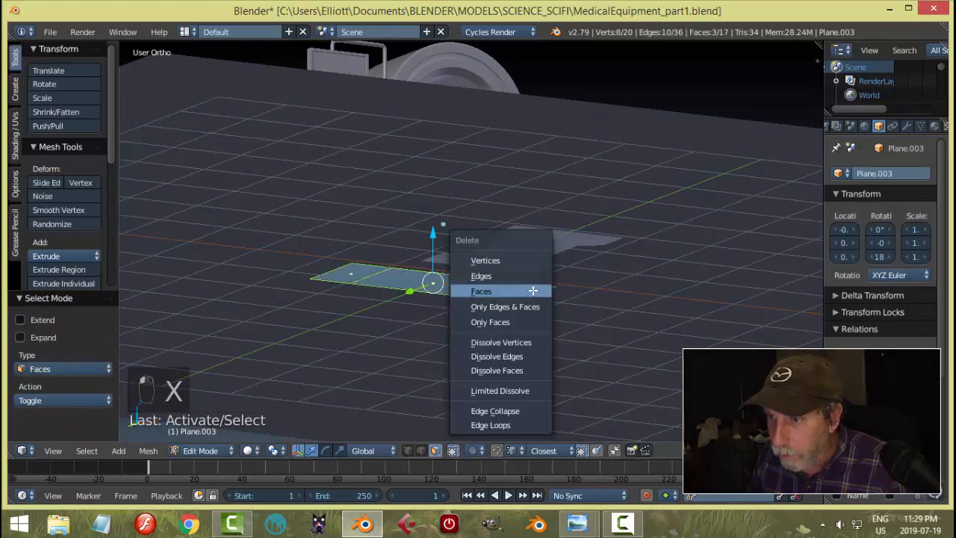
click(533, 293)
middle_drag(542, 283, 525, 324)
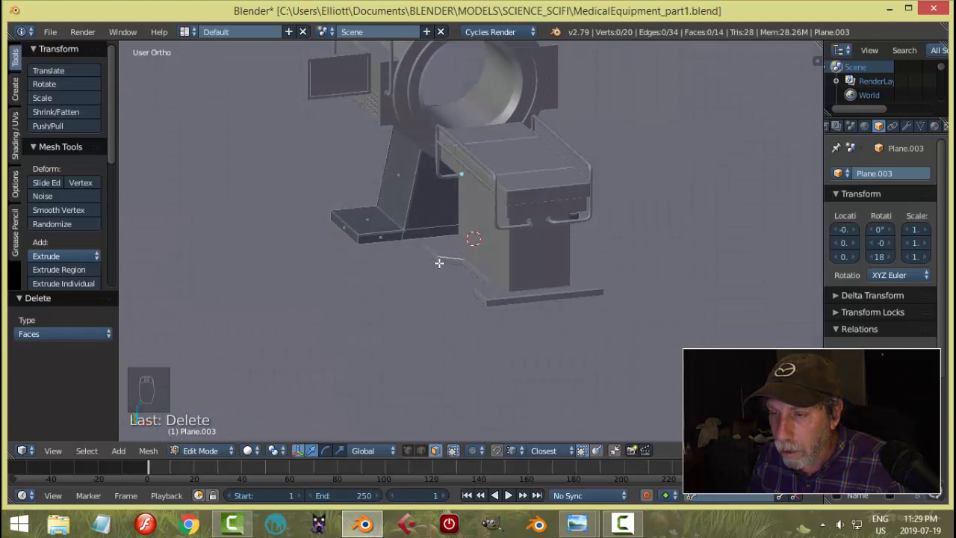
- Leave mesh editing of the scanner stand, clear the selection and save the file
key(Tab)
click(332, 261)
key(a)
key(a)
scroll(577, 268, down, 3)
middle_drag(576, 269, 598, 277)
key(ctrl+s)
- Add a Sun lamp and place it above and to one side of the scanner, rotated at an angle
middle_drag(530, 277, 605, 306)
scroll(607, 319, down, 2)
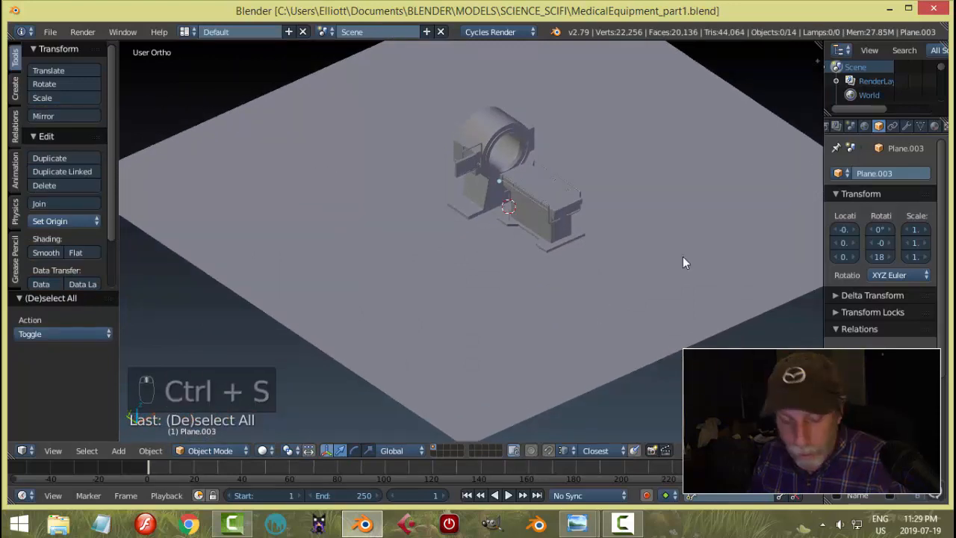
key(shift+a)
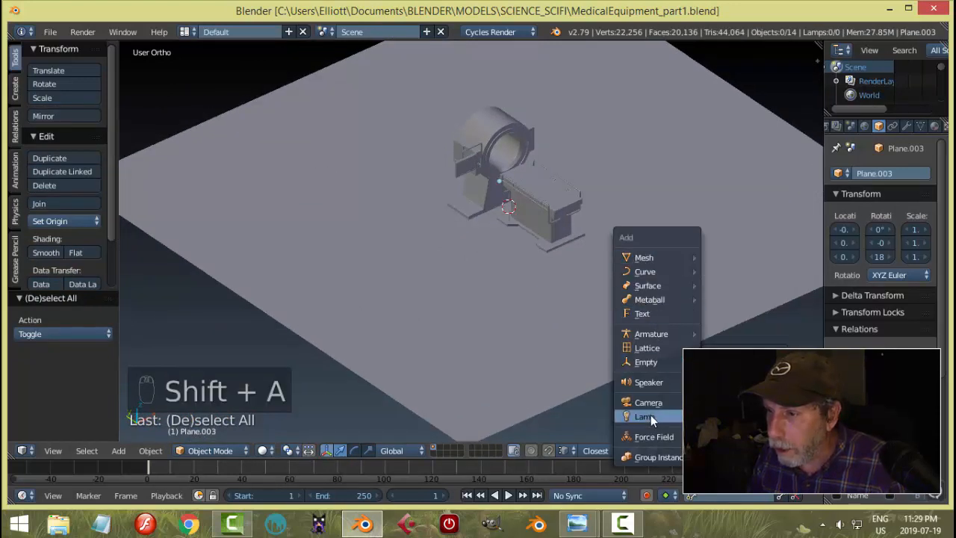
click(728, 402)
scroll(597, 242, down, 3)
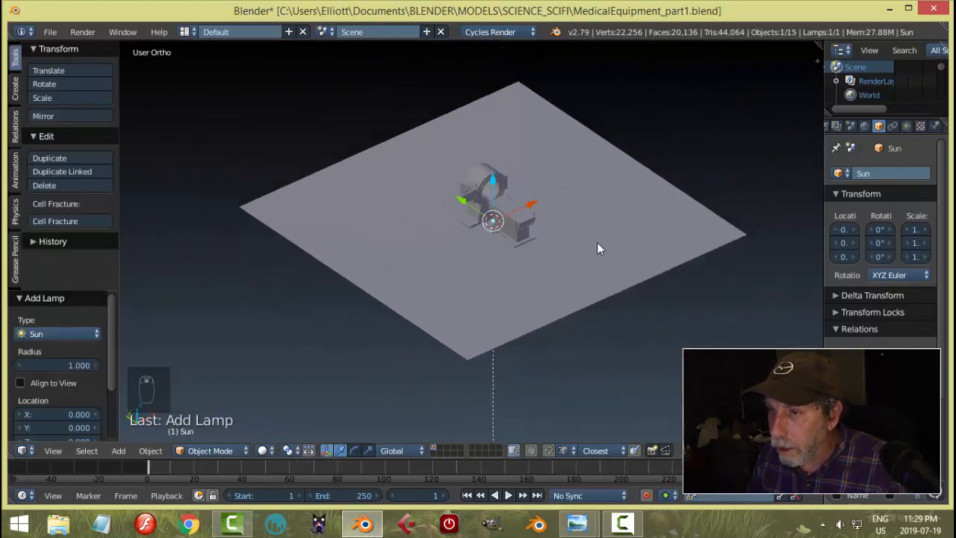
middle_drag(597, 242, 540, 225)
drag(530, 225, 493, 176)
key(r)
click(443, 104)
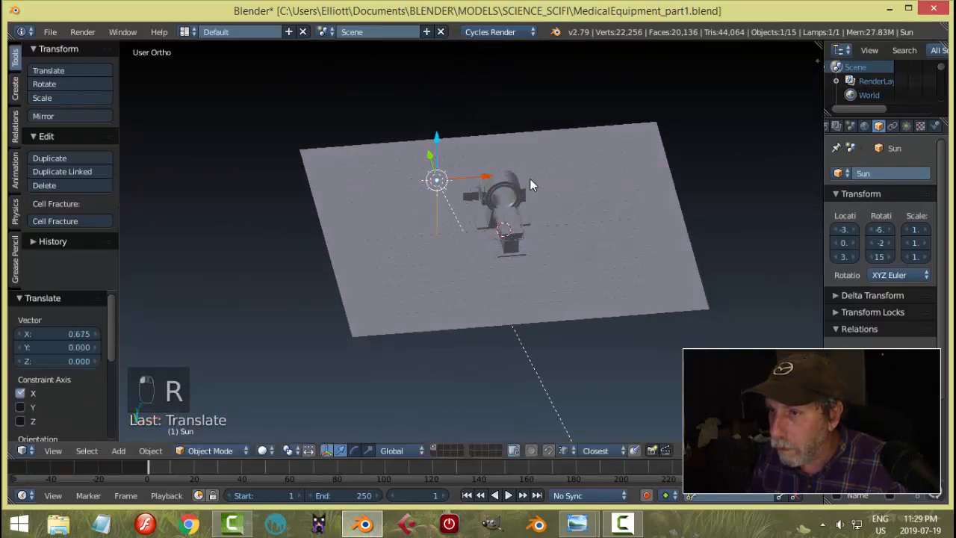
- Set the Sun lamp's size to 0.4
click(906, 126)
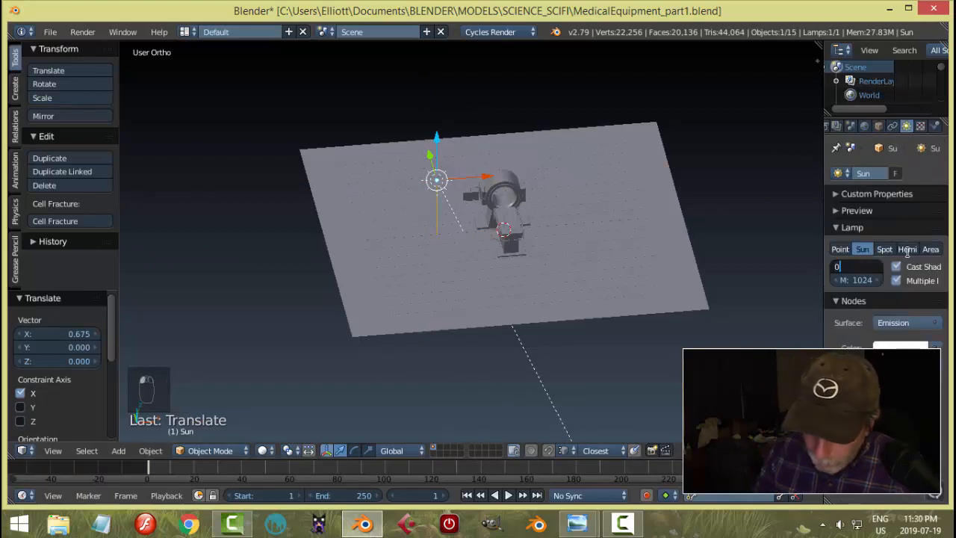
text(0.4)
key(Return)
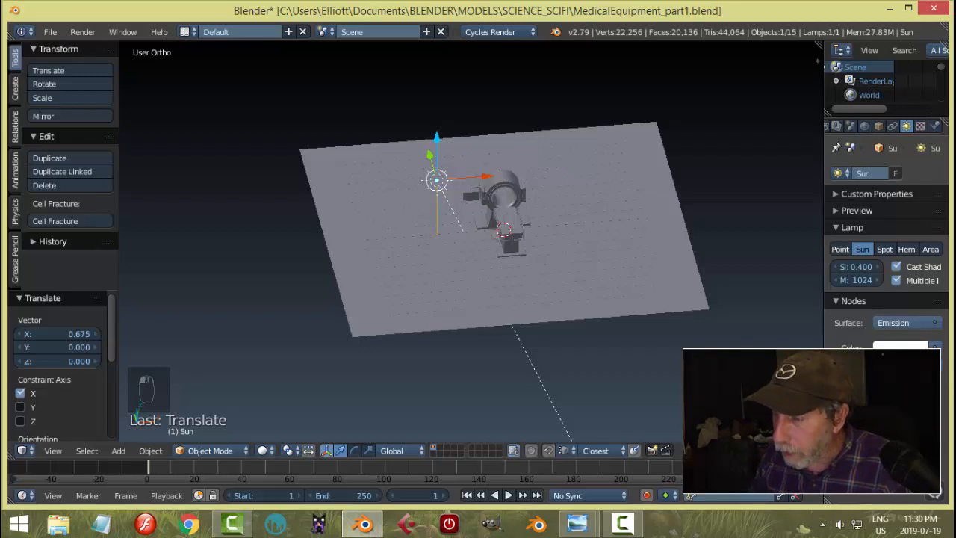
- Raise the Sun lamp by about 1.69 units and preview the scanner and bed in rendered shading
drag(441, 137, 453, 112)
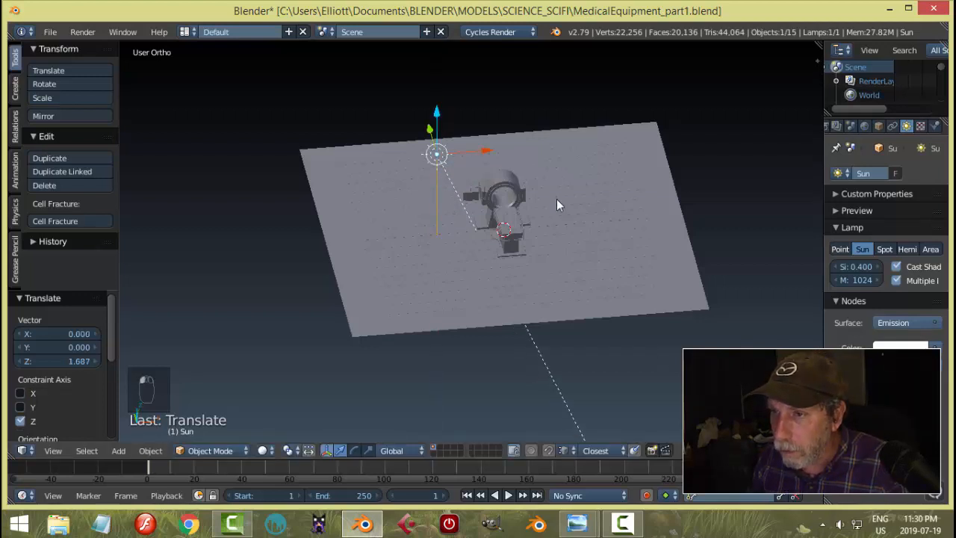
middle_drag(556, 198, 537, 229)
scroll(597, 215, up, 3)
scroll(597, 213, up, 3)
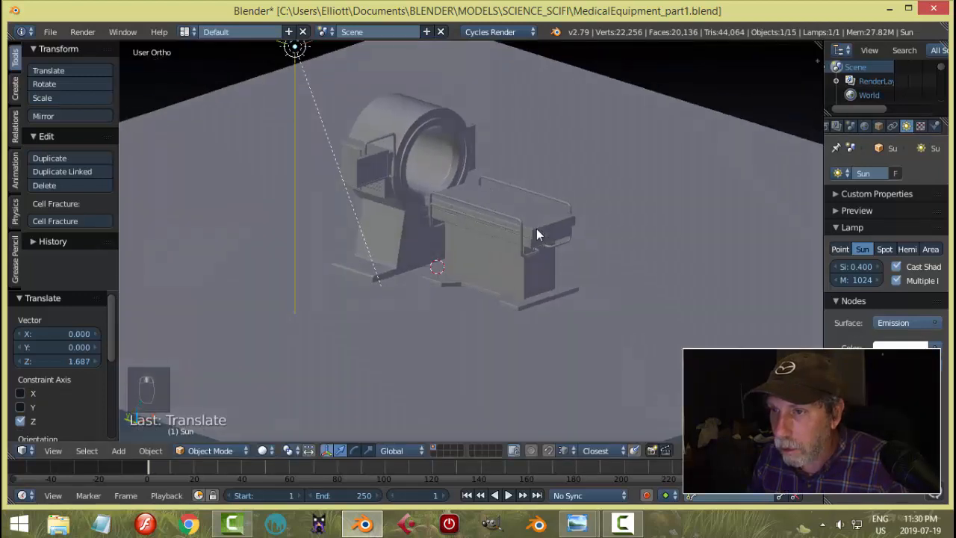
scroll(536, 228, up, 1)
key(shift+z)
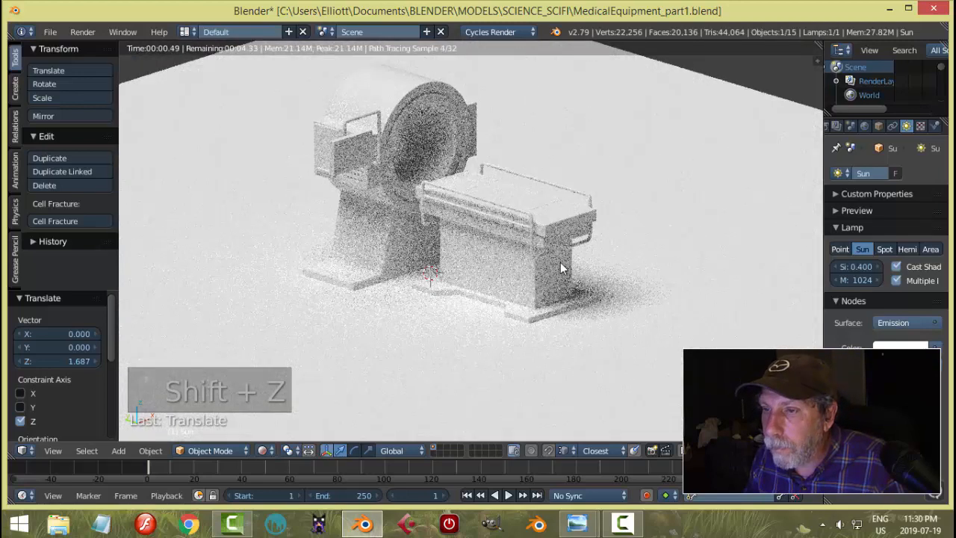
key(shift+z)
- Give the scanner's cylindrical ring a new material with a Principled BSDF surface
mouse_move(608, 267)
middle_down()
mouse_move(625, 266)
mouse_move(587, 336)
middle_up()
scroll(605, 290, up, 2)
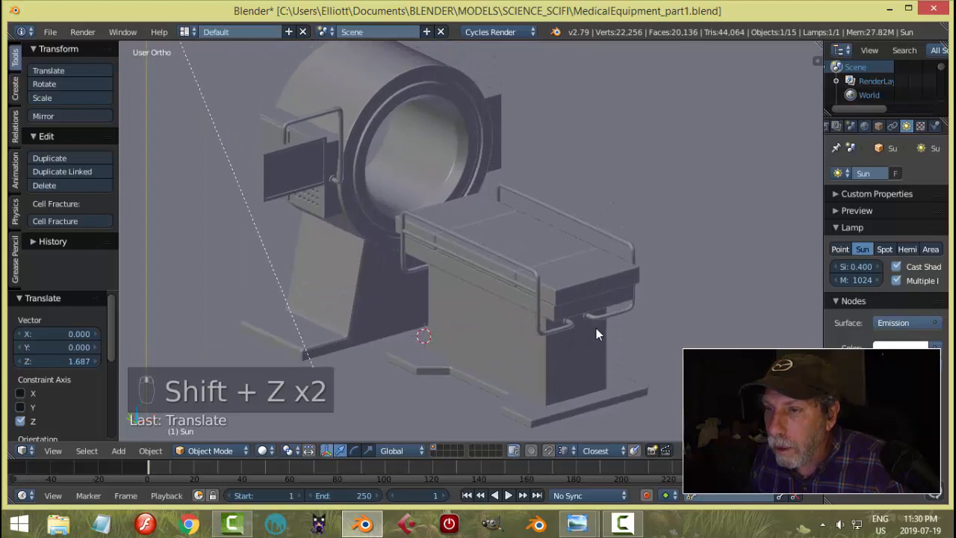
mouse_move(610, 247)
shift+middle_down()
mouse_move(605, 279)
mouse_move(605, 259)
shift+middle_up()
right_click(427, 82)
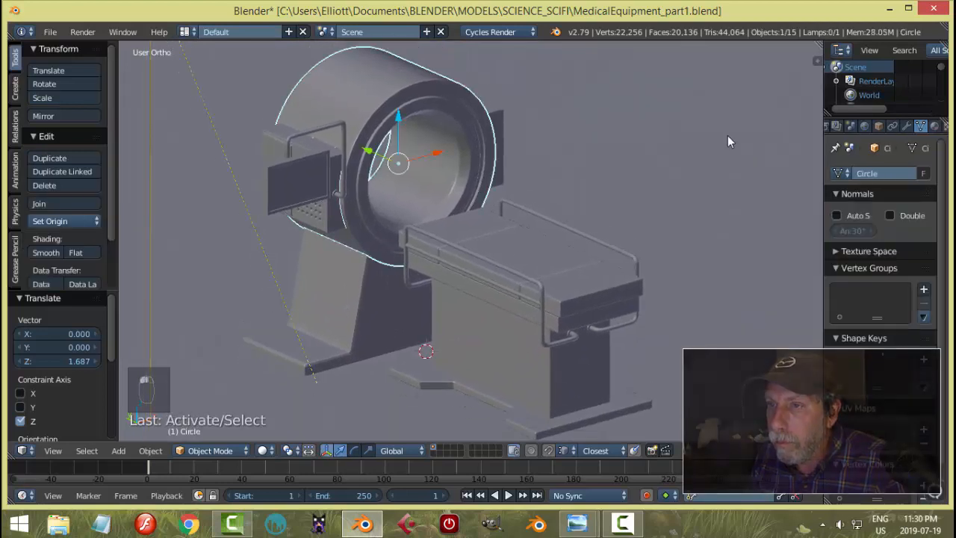
click(934, 127)
click(880, 218)
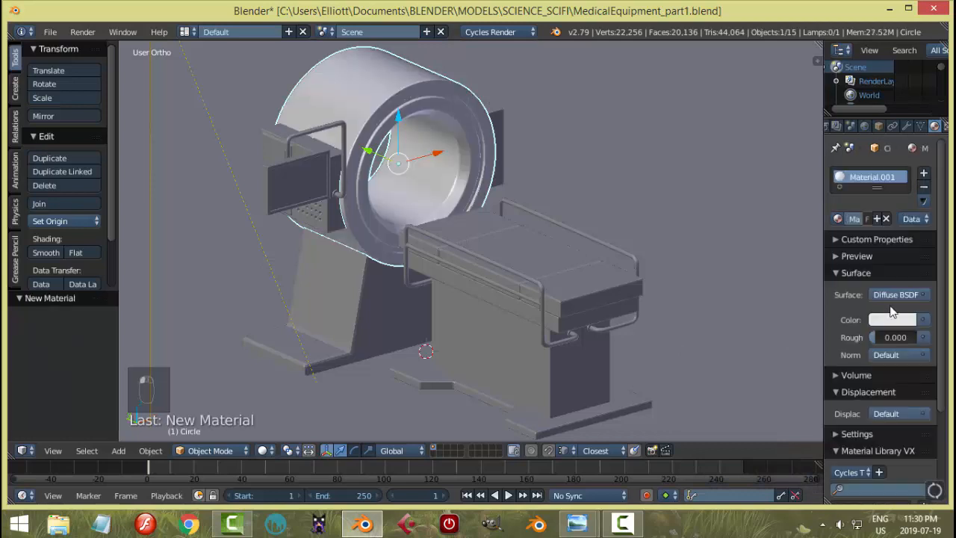
click(893, 295)
click(795, 155)
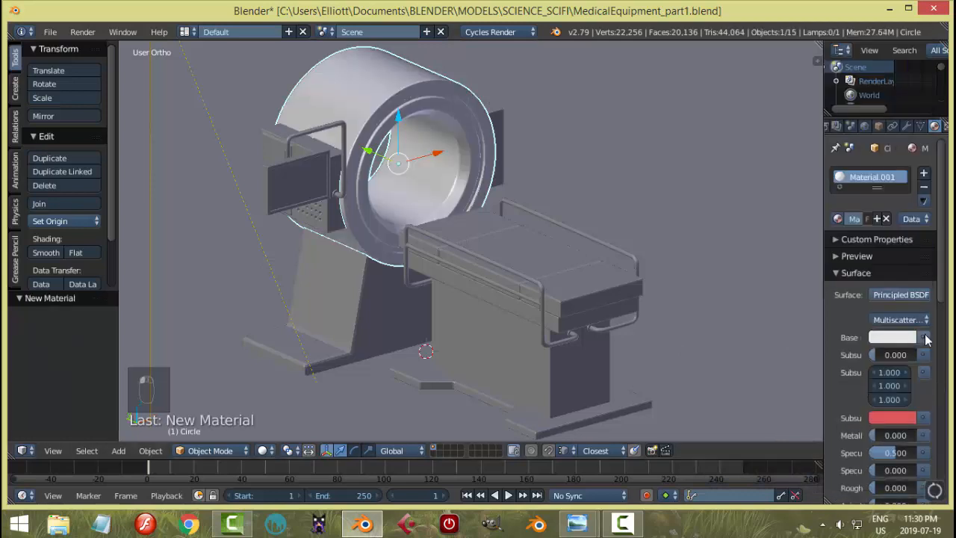
- Set the ring material's roughness to 0.3, metallic to 0.2 and clearcoat to 0.3
scroll(904, 317, down, 5)
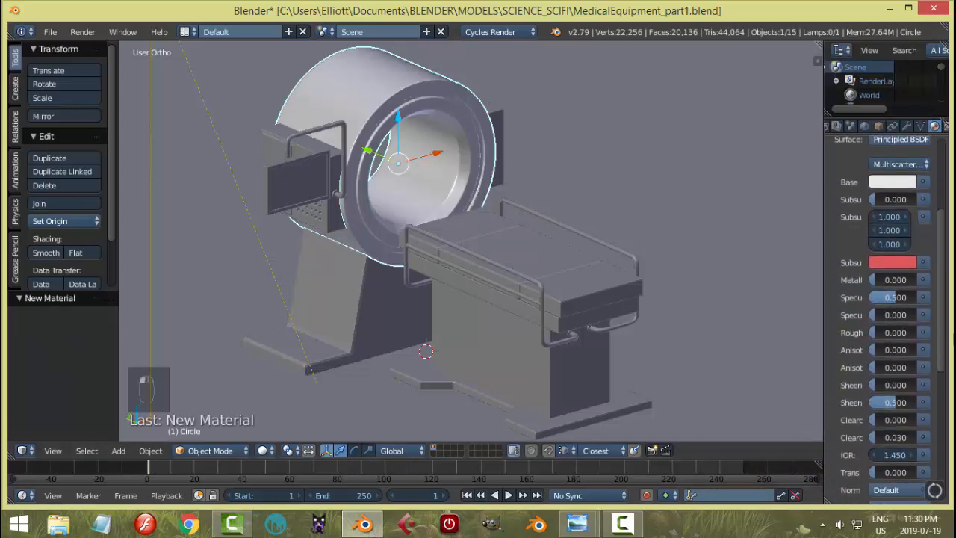
click(904, 317)
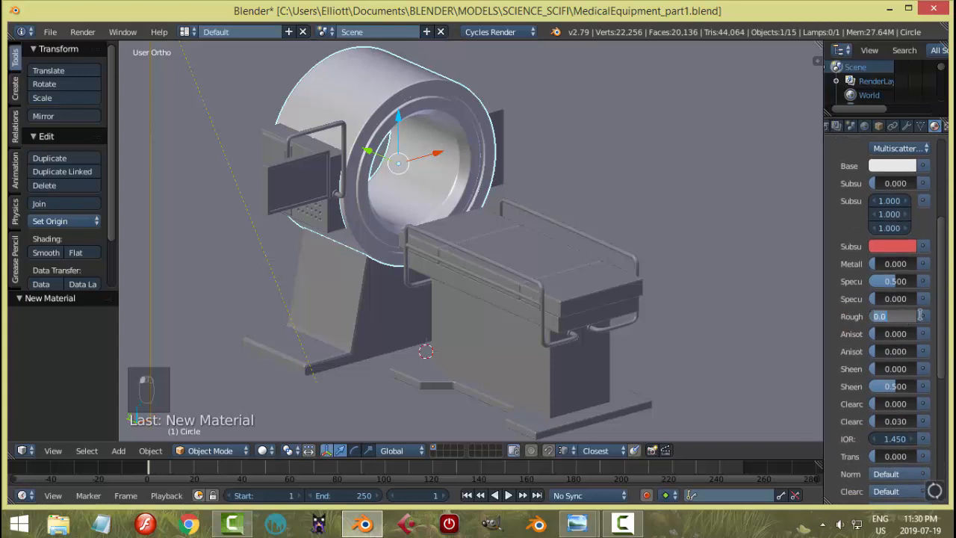
key(Return)
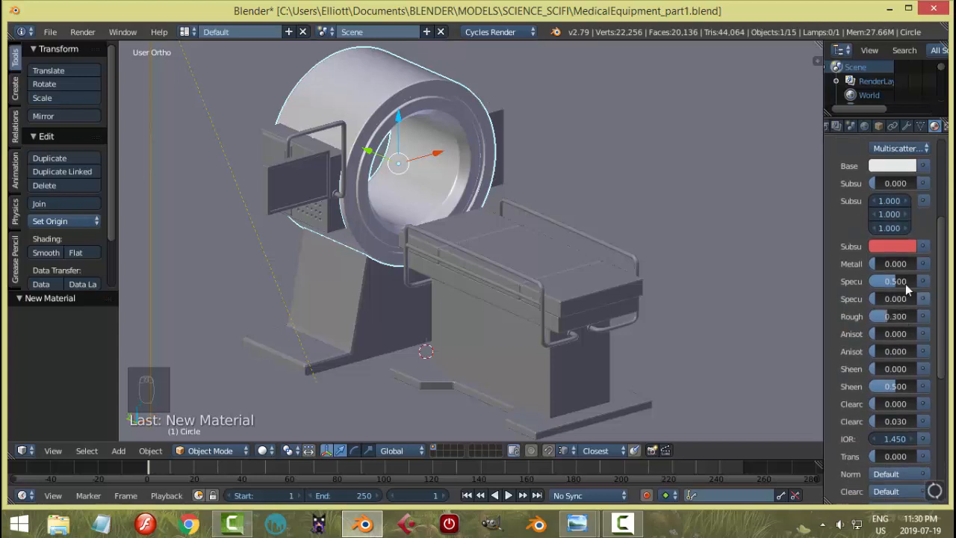
click(896, 264)
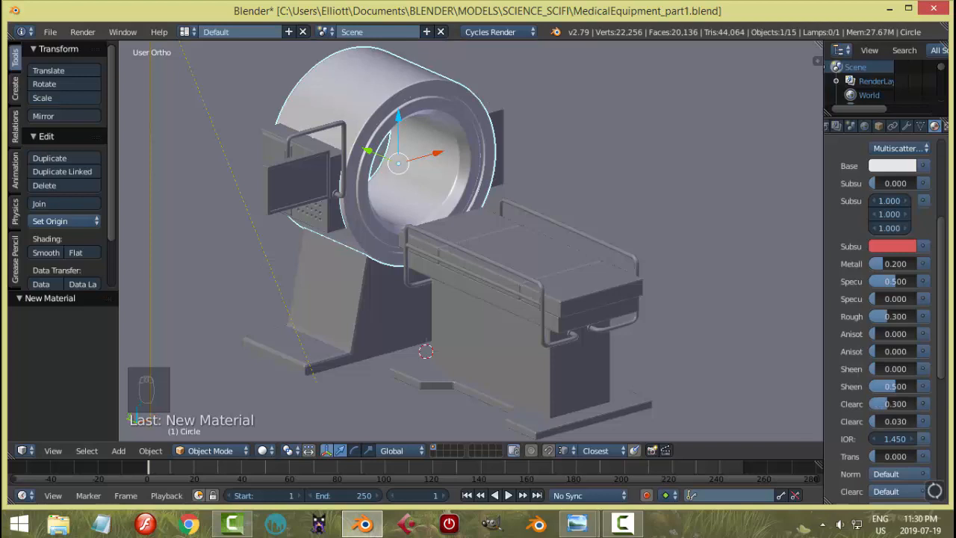
- Rename the scanner ring's material as white
scroll(945, 252, up, 5)
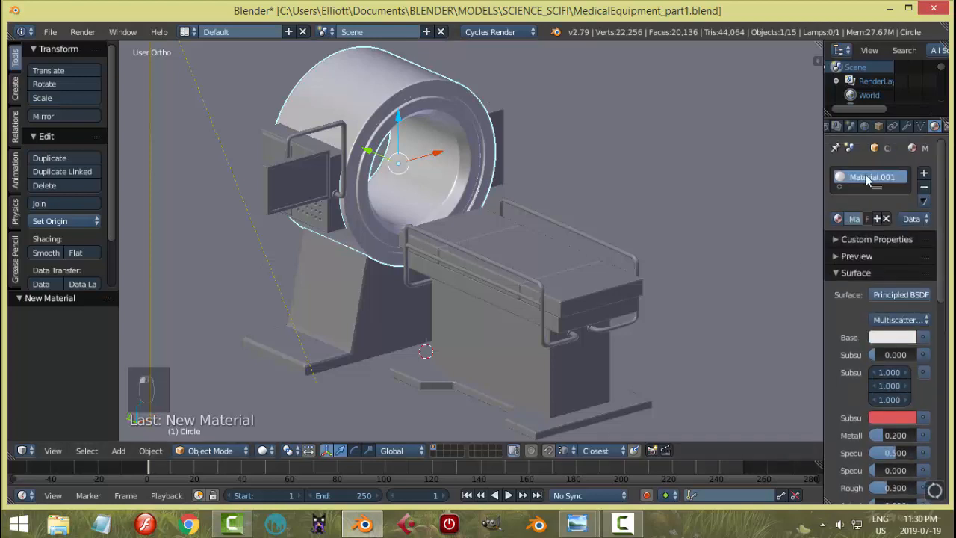
double_click(868, 177)
text(wghite)
key(Return)
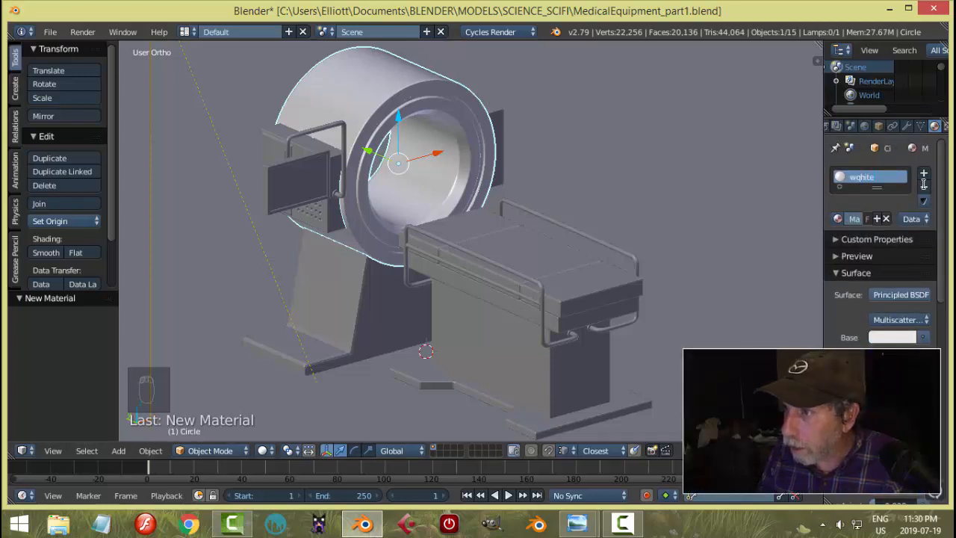
key(BackSpace)
key(BackSpace)
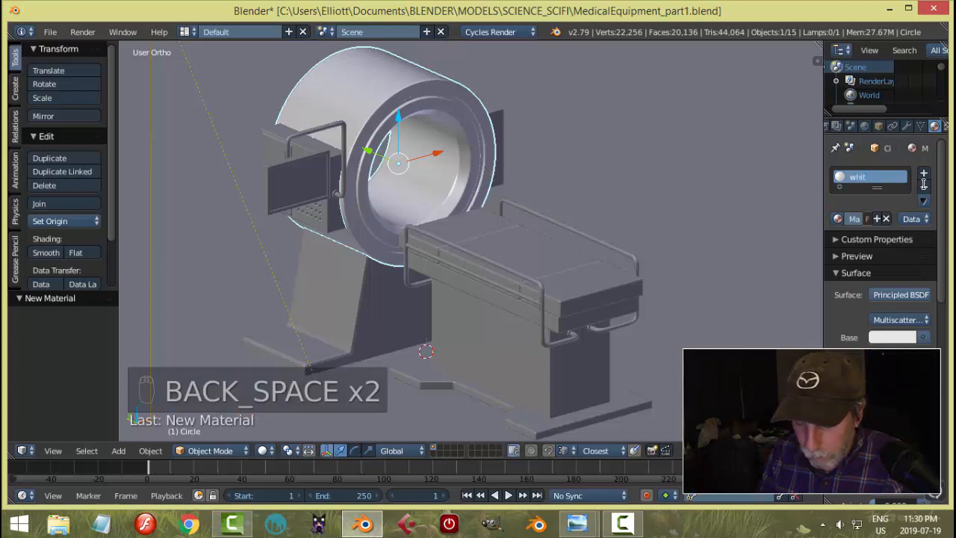
text(e)
key(Return)
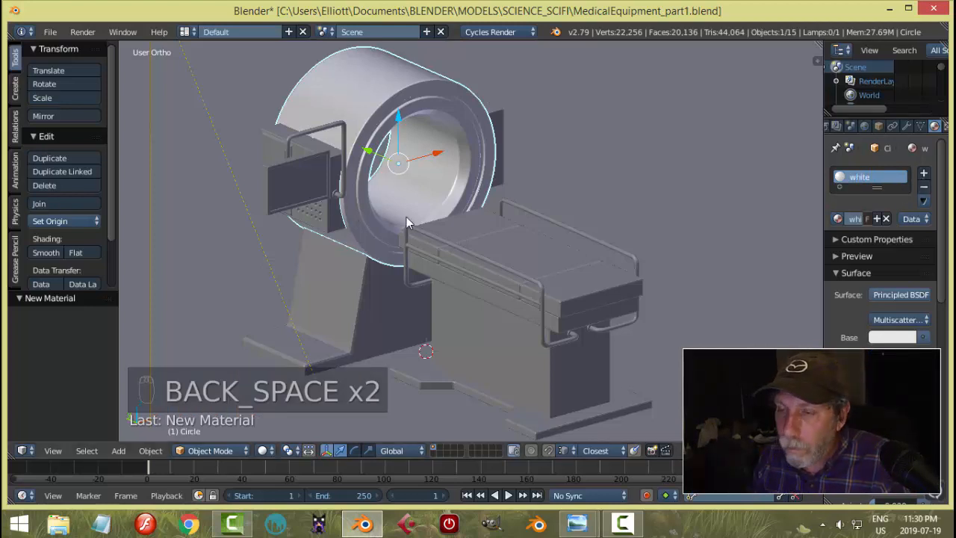
- Try to link the ring's material to every object in the scene
key(a)
key(a)
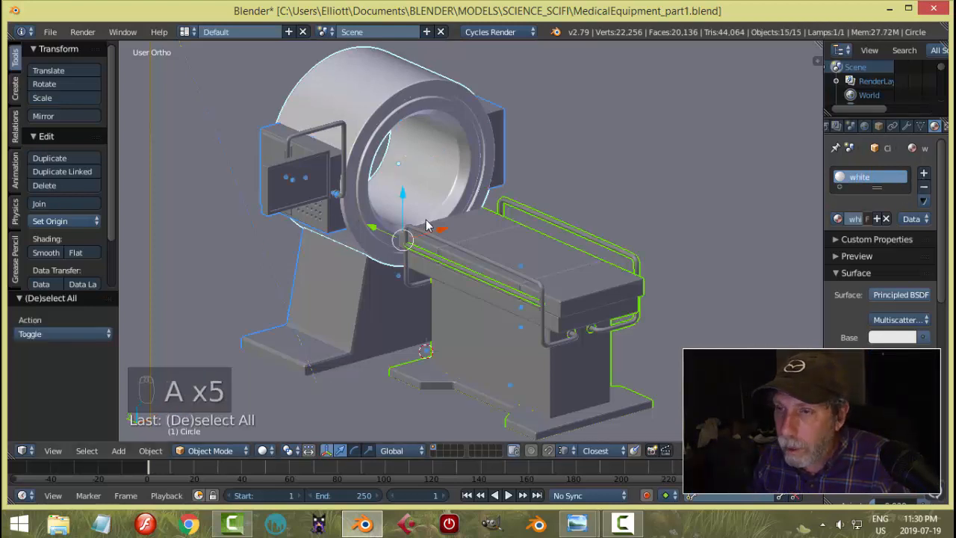
shift+right_click(376, 94)
key(ctrl+l)
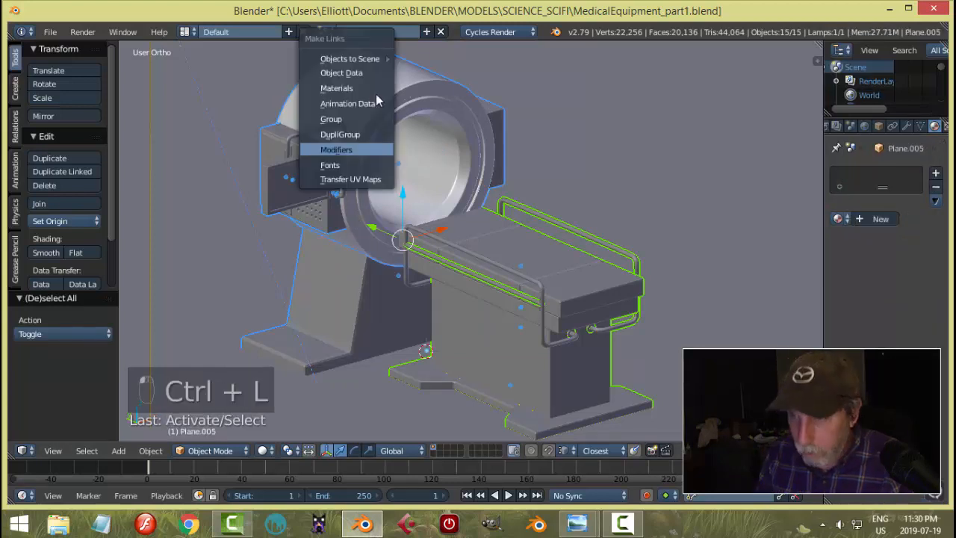
click(347, 88)
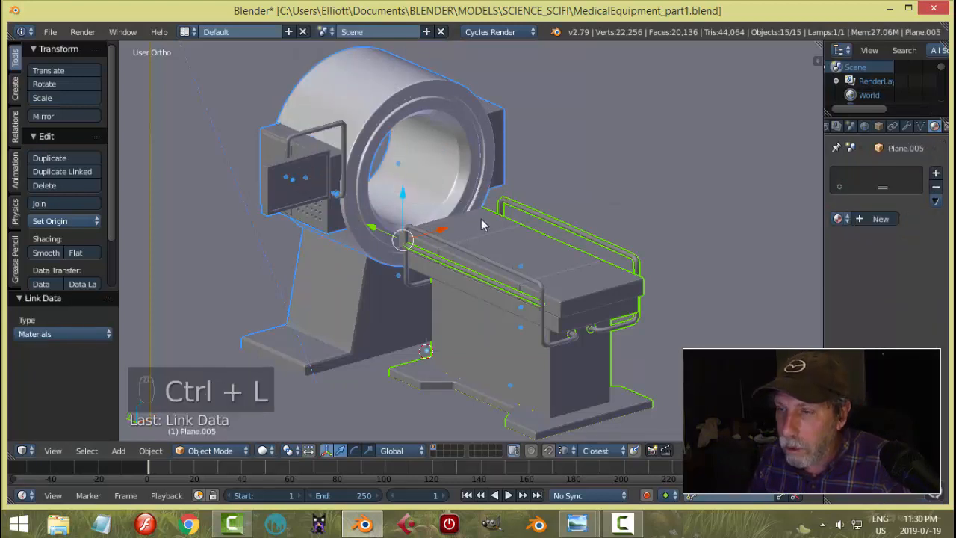
key(a)
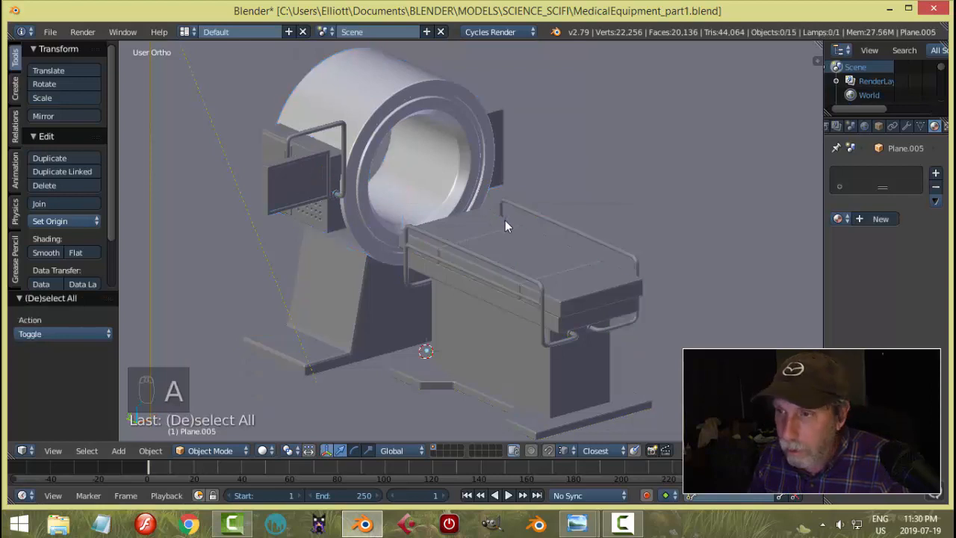
- Select everything with the scanner ring as the active object, link its white material to all objects and clear the selection
key(a)
shift+right_click(380, 85)
key(ctrl+l)
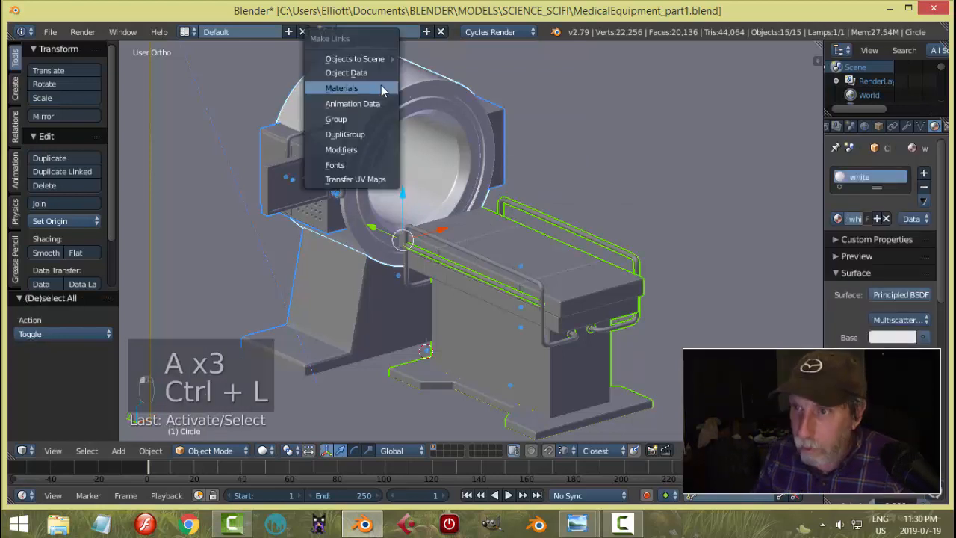
click(381, 85)
key(a)
scroll(525, 187, down, 5)
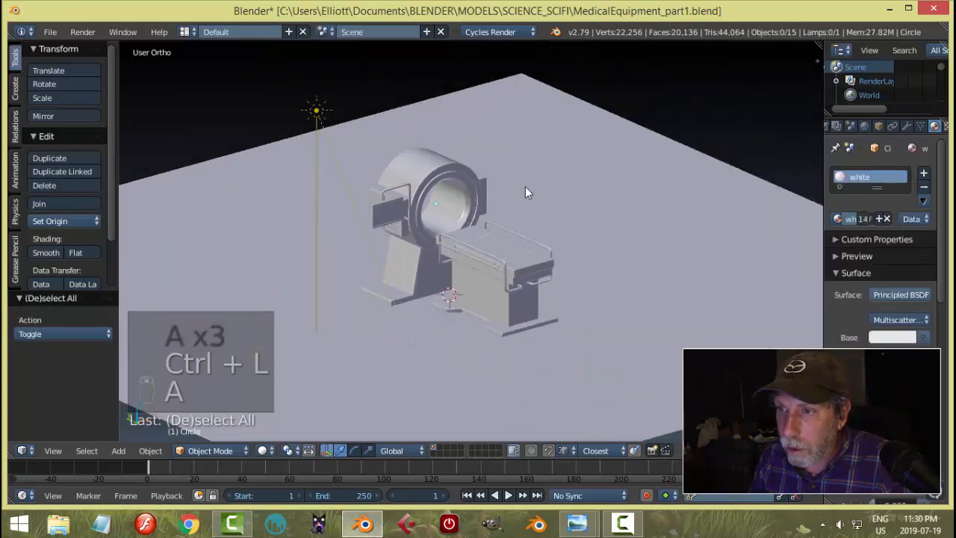
- Add a second material slot to the floor plane with a new material named floor
right_click(315, 111)
key(a)
right_click(630, 211)
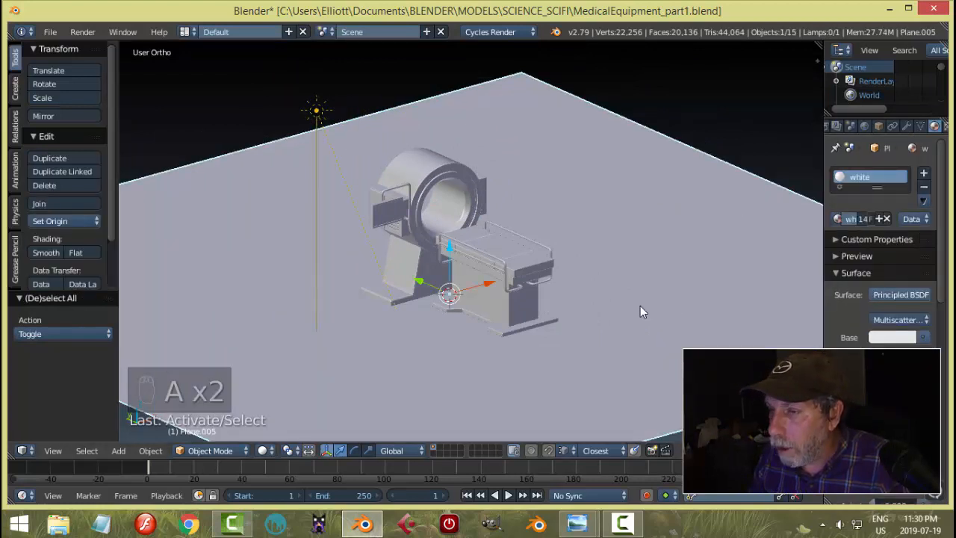
click(925, 173)
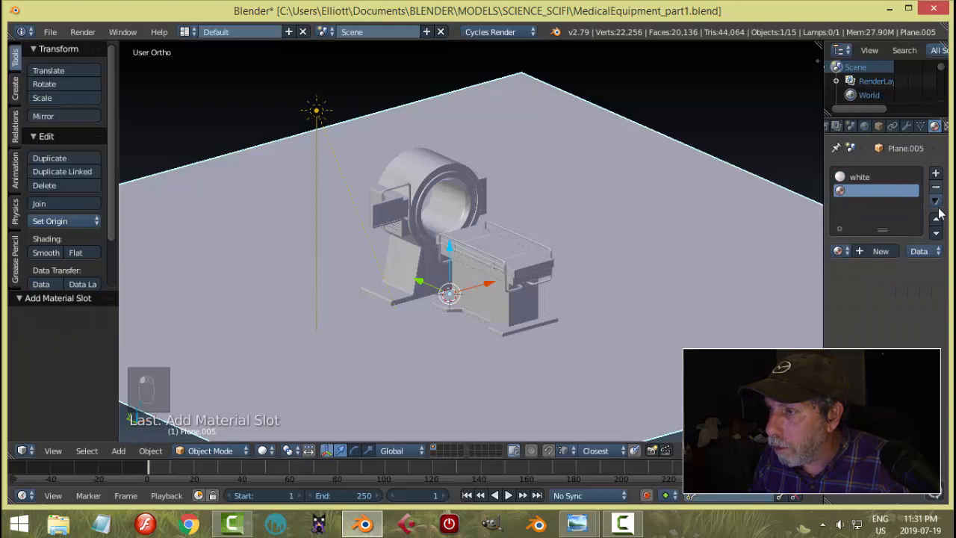
click(874, 251)
double_click(872, 190)
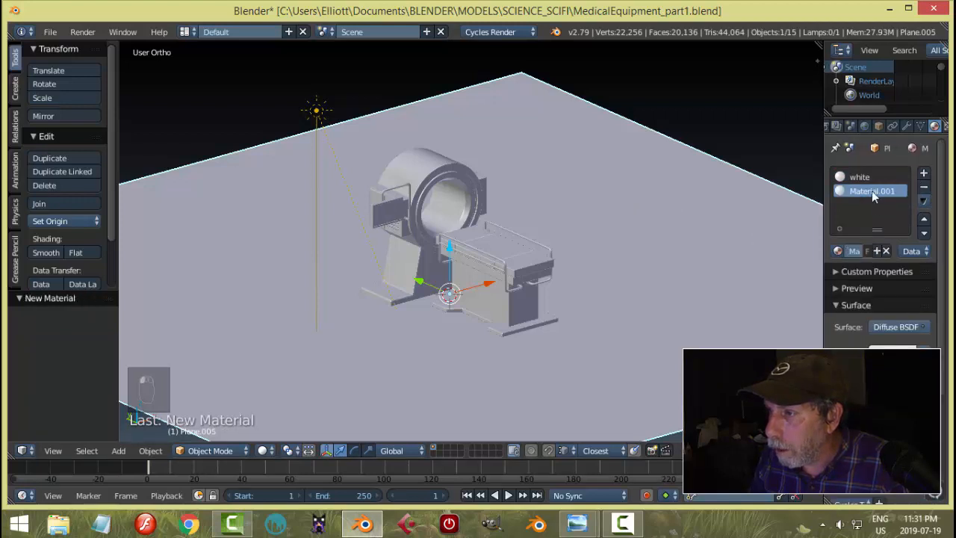
text(floor)
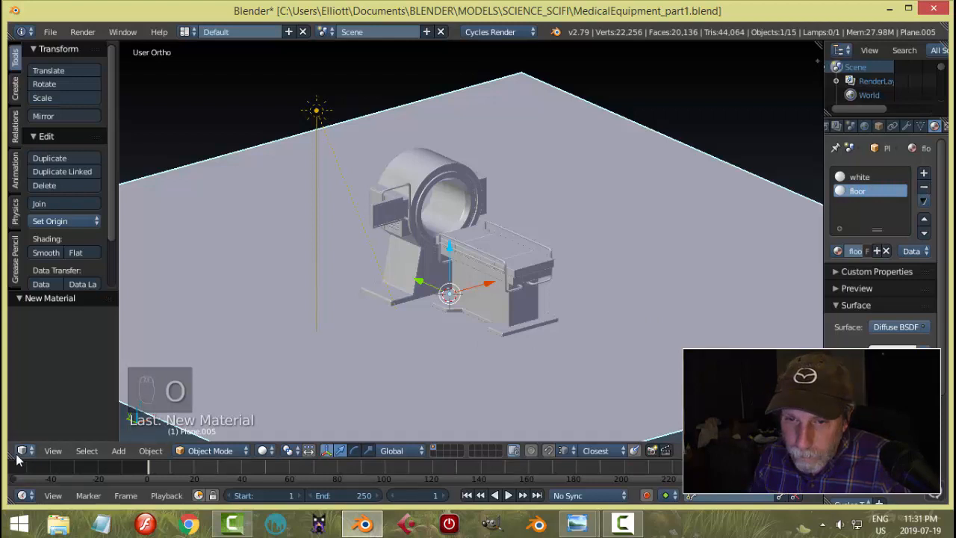
- Split the 3D view into two side-by-side areas, hide their tool shelves and turn one area into a Node Editor
drag(4, 448, 437, 441)
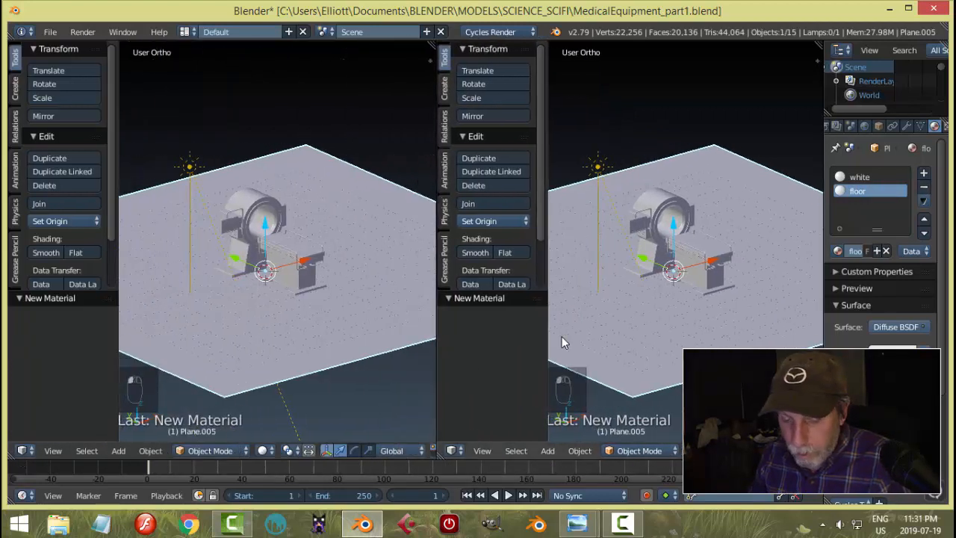
key(n)
key(n)
key(t)
key(y)
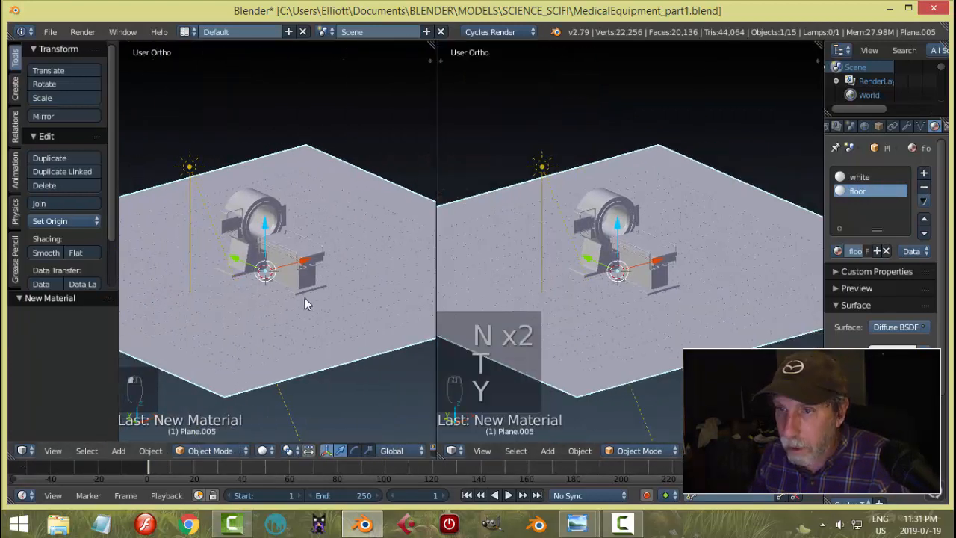
key(t)
click(23, 451)
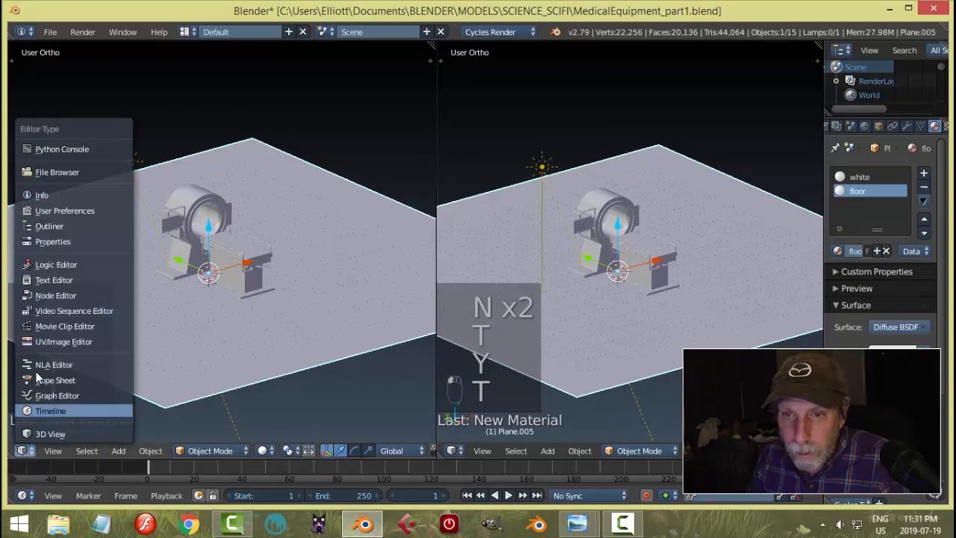
click(45, 295)
key(n)
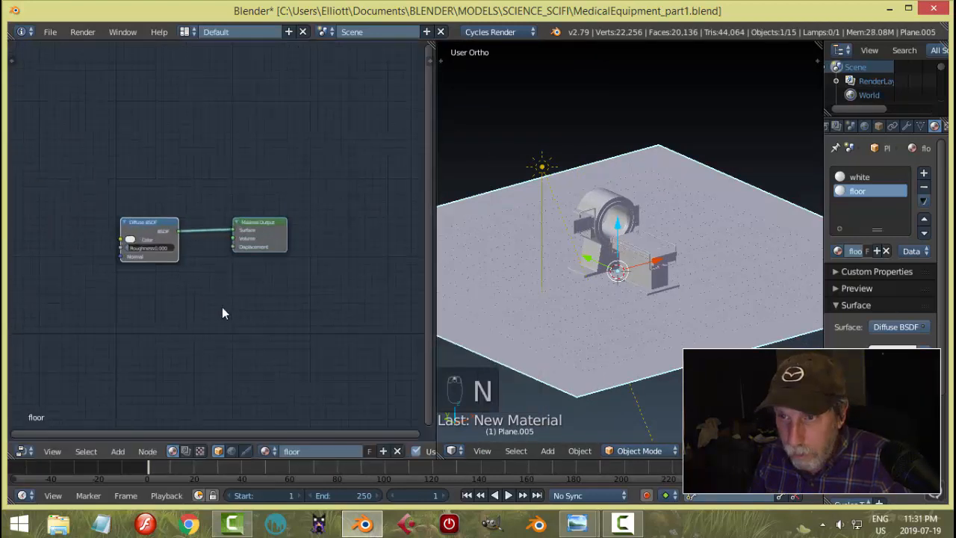
- Duplicate the Diffuse BSDF node in the floor material and switch the copy to a Brick Texture
middle_drag(222, 312, 321, 323)
click(316, 234)
key(shift+d)
click(179, 224)
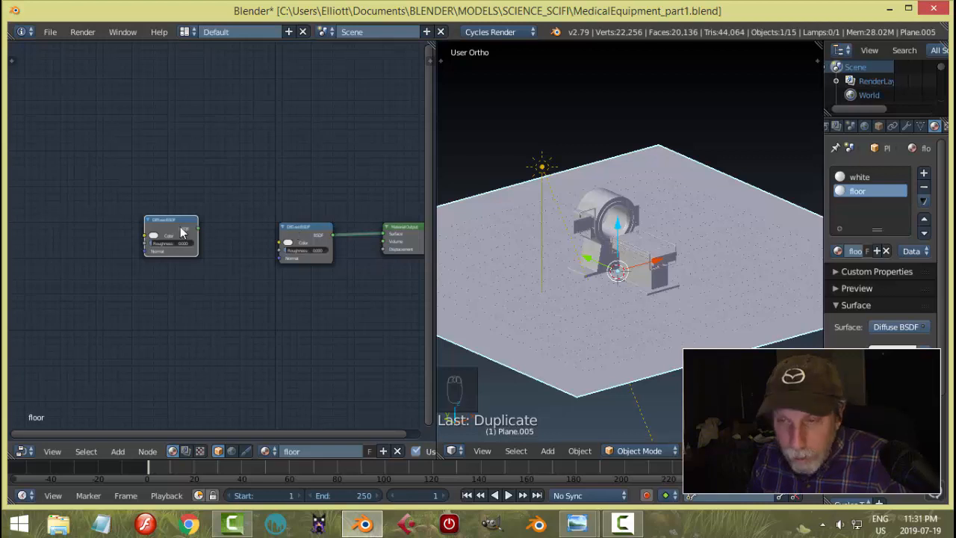
key(shift+s)
mouse_move(167, 267)
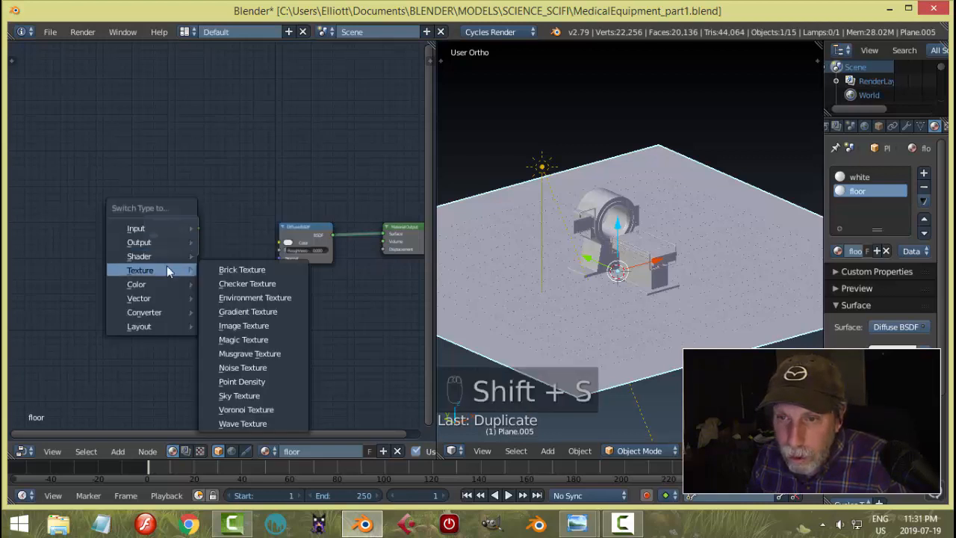
click(232, 270)
- Connect the Brick Texture's Color output to the Diffuse BSDF's Color input
scroll(184, 265, up, 2)
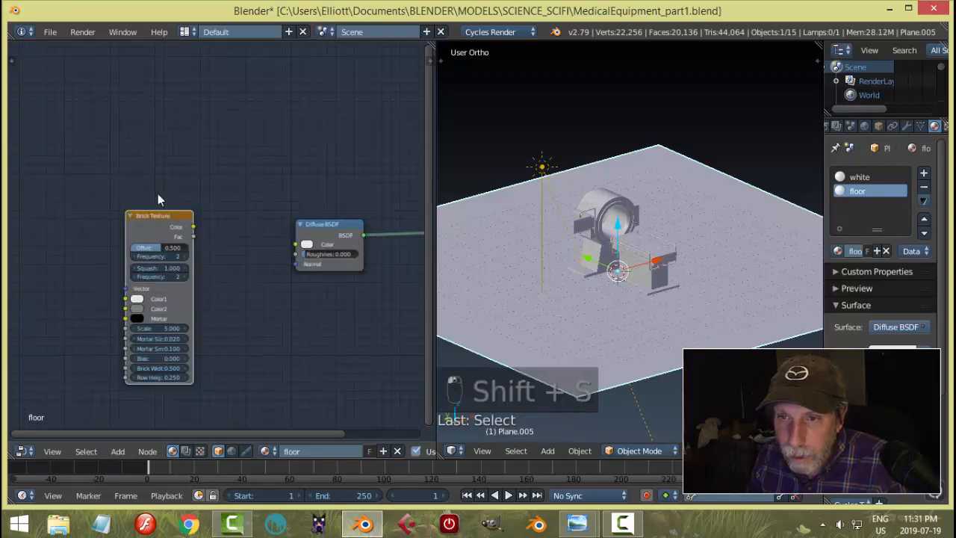
drag(173, 220, 297, 247)
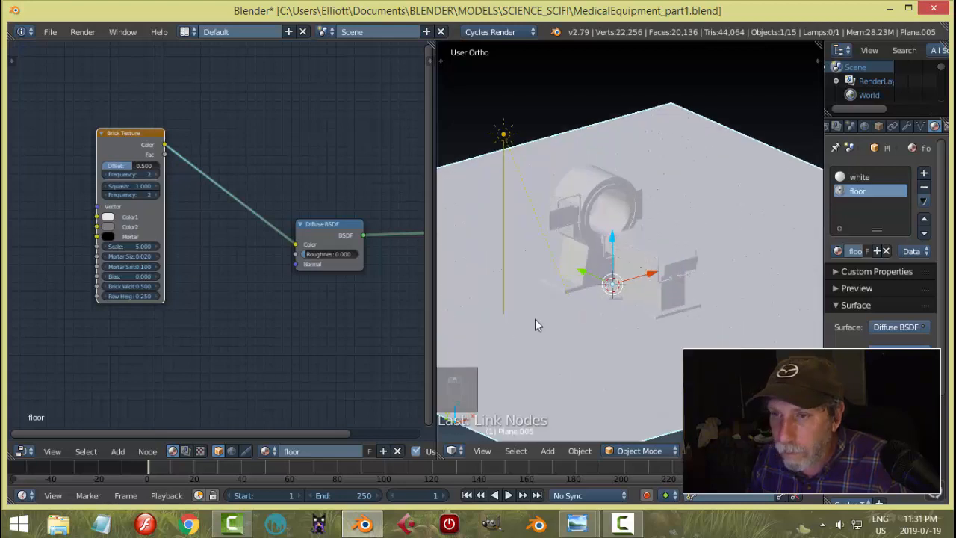
key(Home)
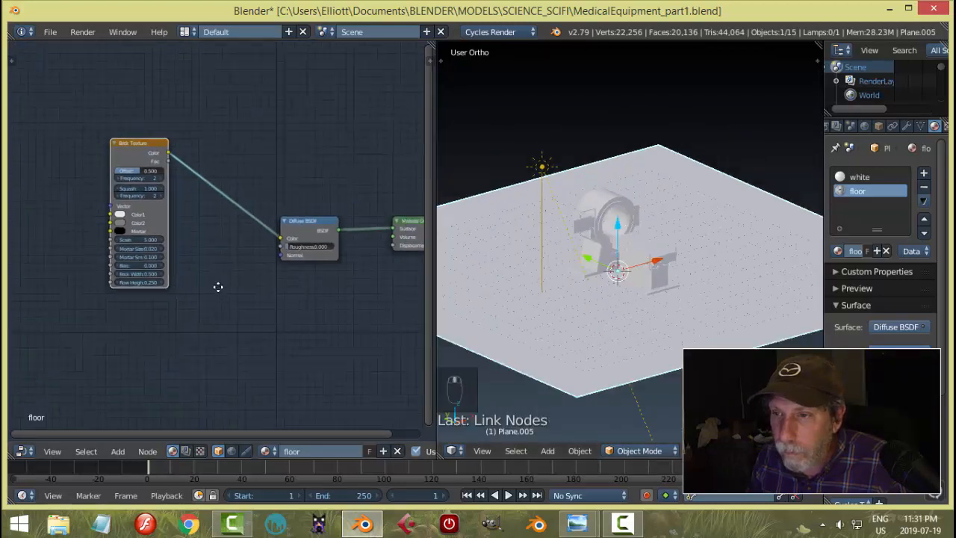
- Assign the floor material to the floor plane's face in Edit Mode and return to Object Mode
key(Tab)
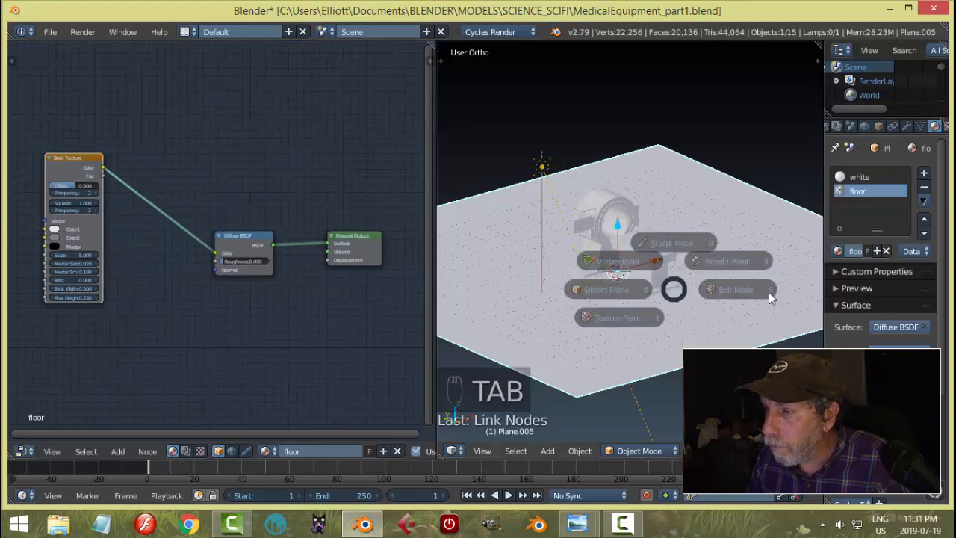
key(a)
key(a)
key(a)
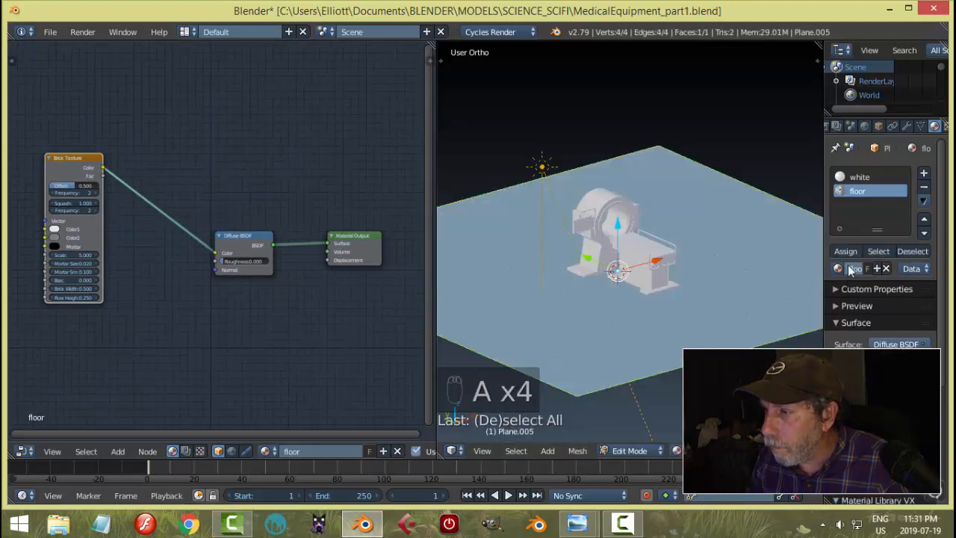
click(846, 251)
key(a)
key(Tab)
click(609, 301)
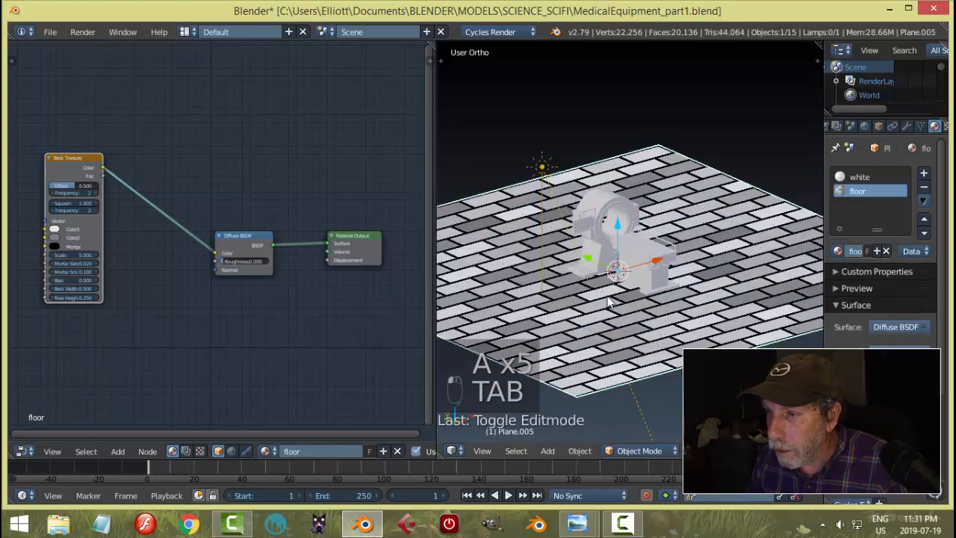
- Move the Brick Texture node close to the Diffuse BSDF node
middle_drag(610, 302, 609, 317)
scroll(65, 241, up, 3)
middle_drag(62, 239, 184, 243)
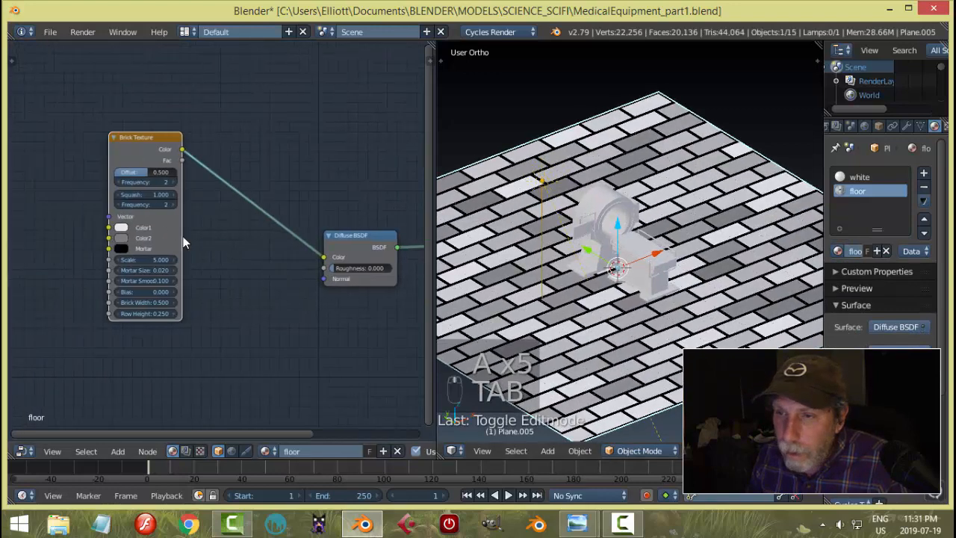
drag(147, 140, 264, 209)
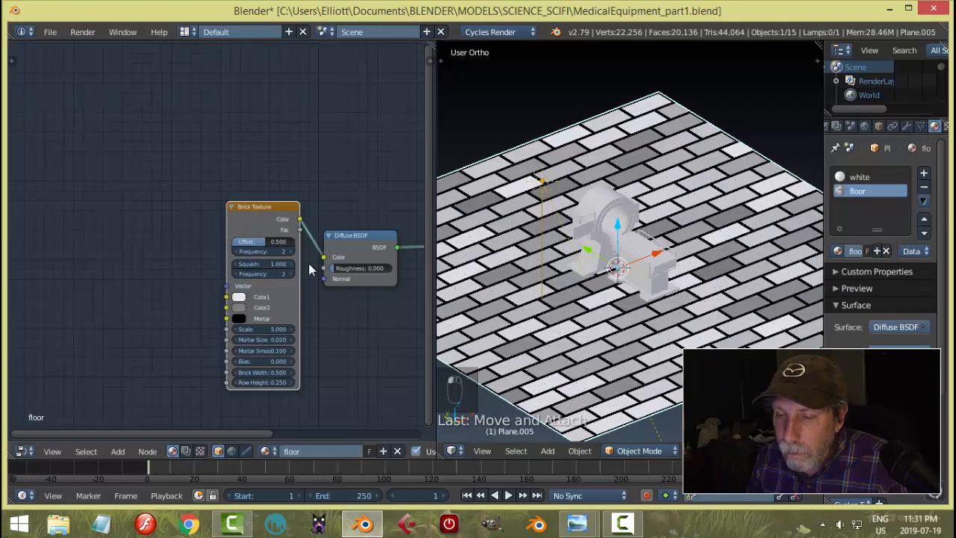
- Set the Brick Texture's Row Height to 0.5 and its Offset to 0 for an aligned square tile grid
scroll(277, 257, up, 4)
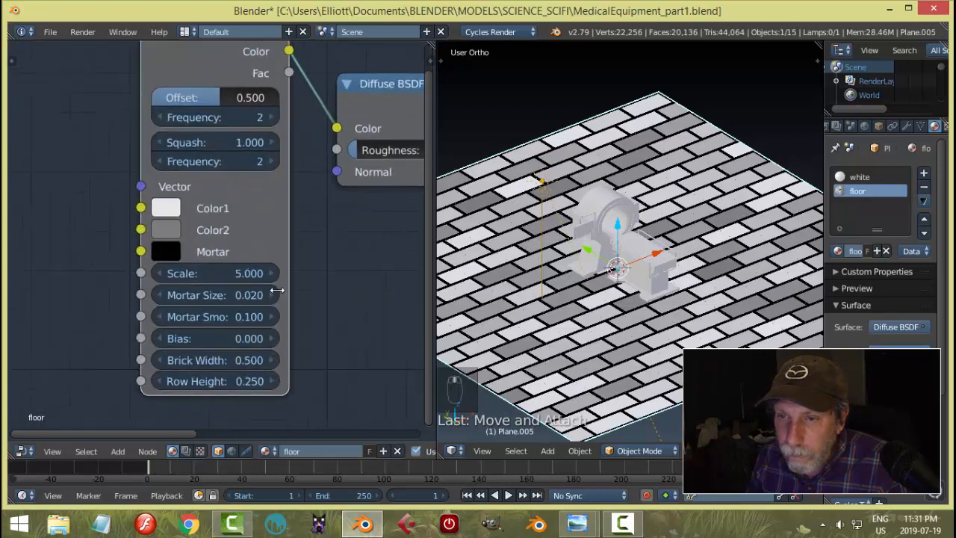
click(225, 378)
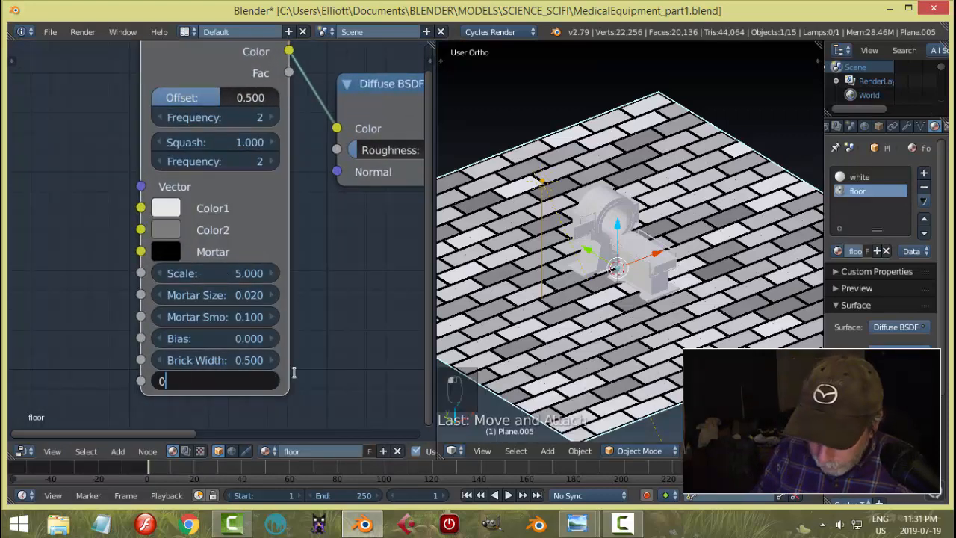
text(0.5)
key(Return)
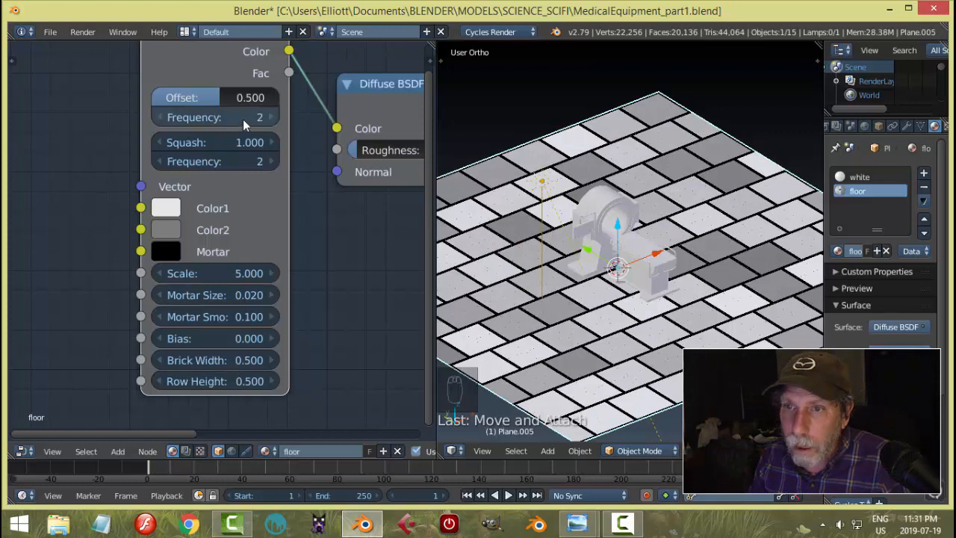
click(232, 100)
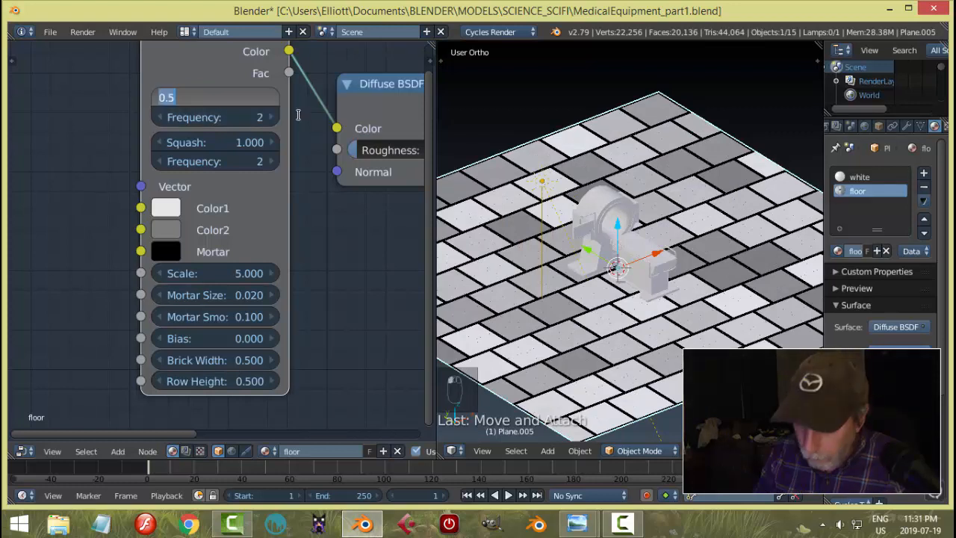
text(0)
key(Return)
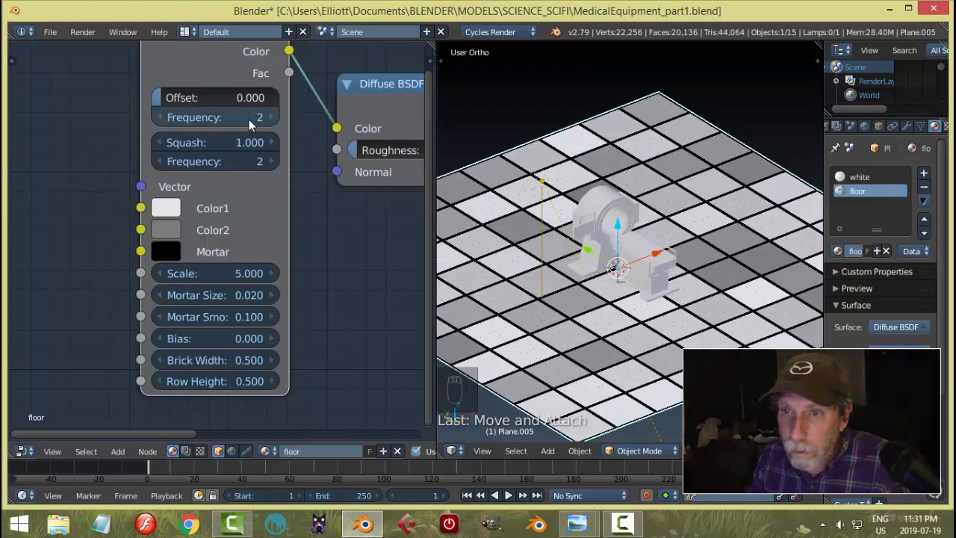
- Set the Brick Texture's Scale to 8
click(223, 273)
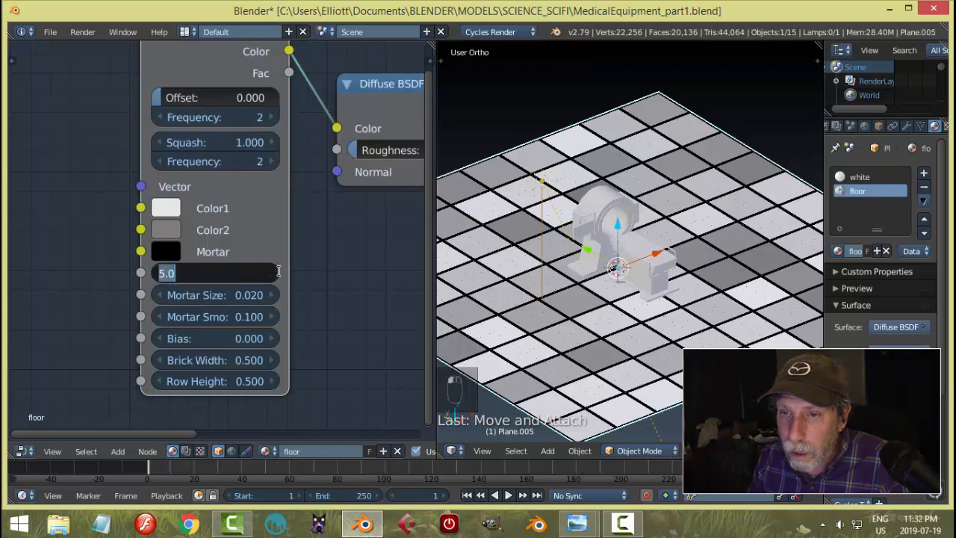
text(8)
key(Return)
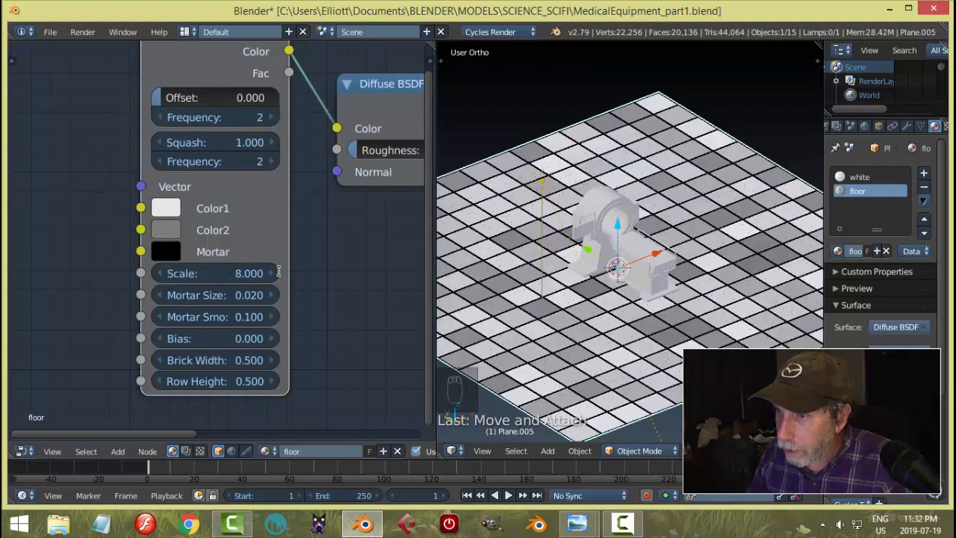
- Tint the Brick Texture's Color1 pale blue and its Color2 a muted greyish blue
click(175, 208)
mouse_move(234, 295)
mouse_down()
mouse_move(241, 288)
mouse_move(249, 304)
mouse_up()
click(163, 230)
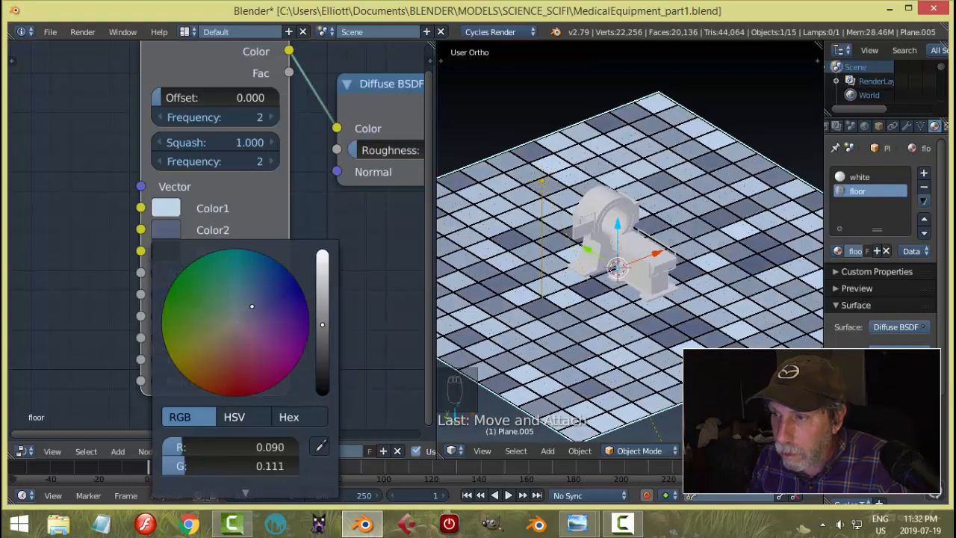
- Set the Mortar colour to a light grey of about 0.753 and shift Color2 to a dark blue with R 0.042 and G 0.111
click(166, 257)
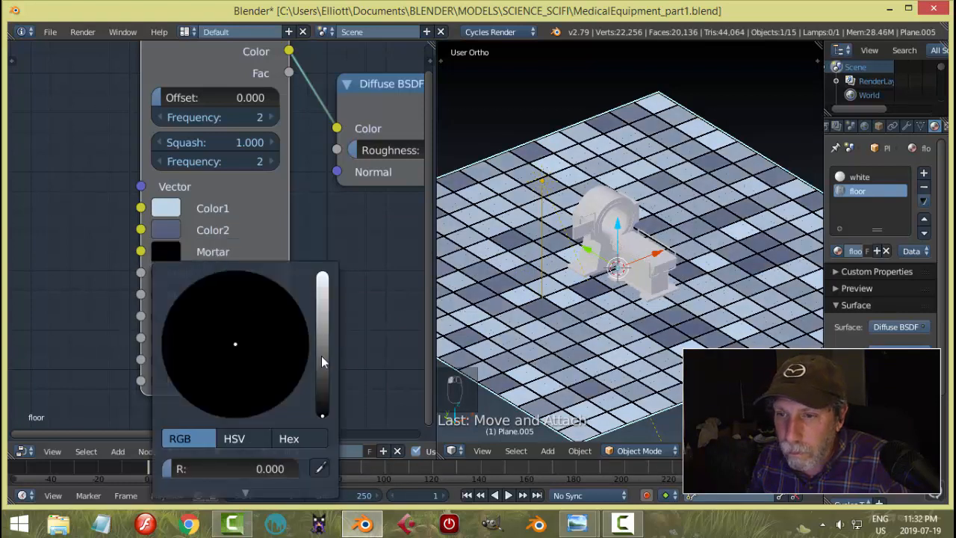
drag(321, 362, 322, 288)
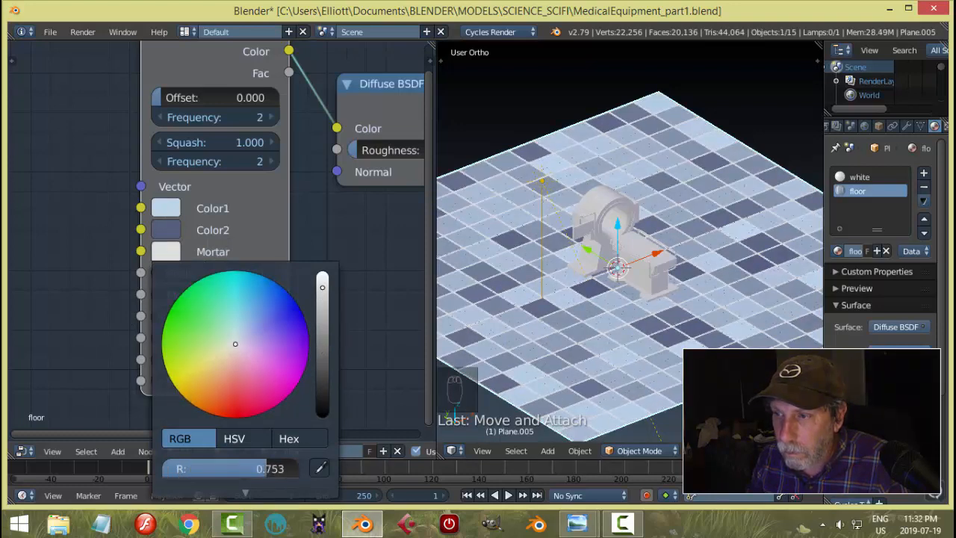
click(166, 231)
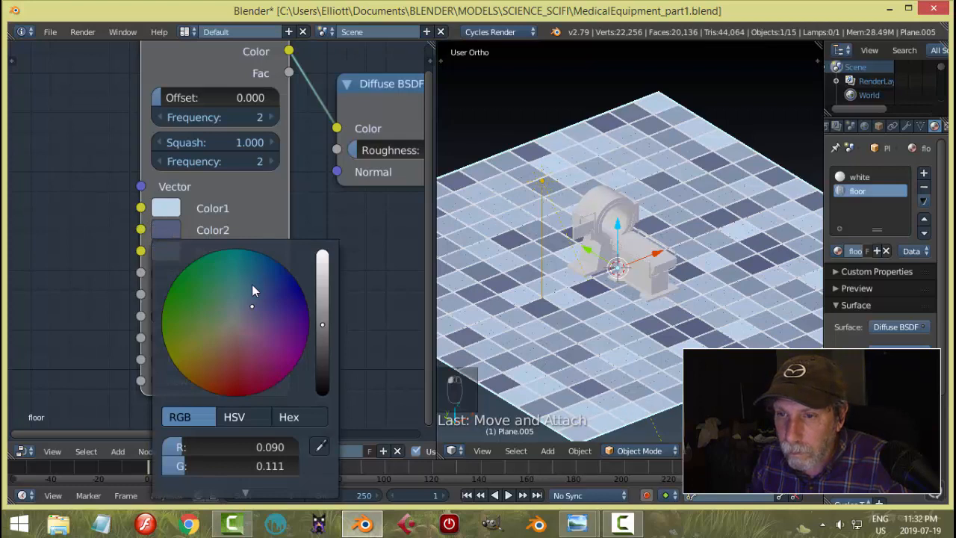
drag(252, 286, 224, 302)
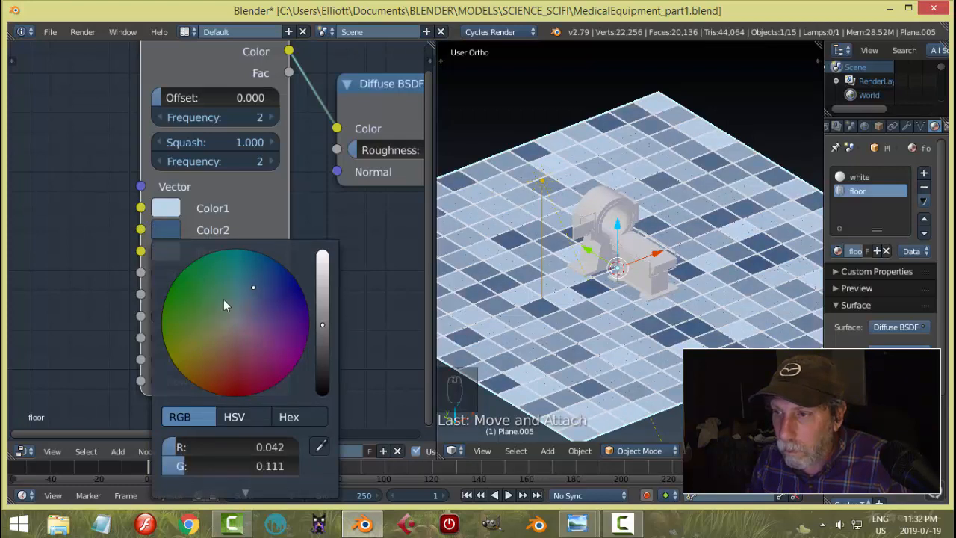
- Change the Brick Texture's Color1 to a light cyan of about R 0.278, G 0.784, B 0.800
click(166, 209)
click(248, 250)
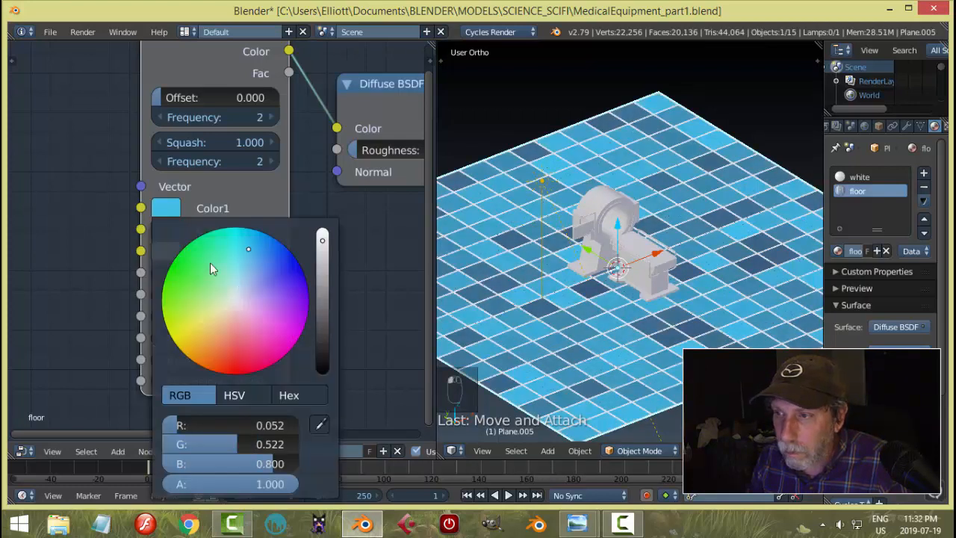
click(166, 209)
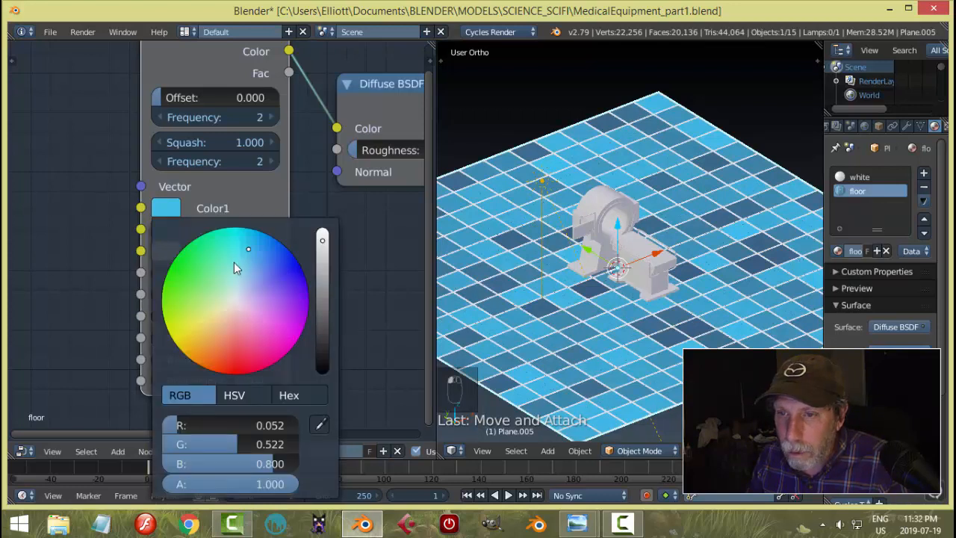
drag(233, 263, 236, 272)
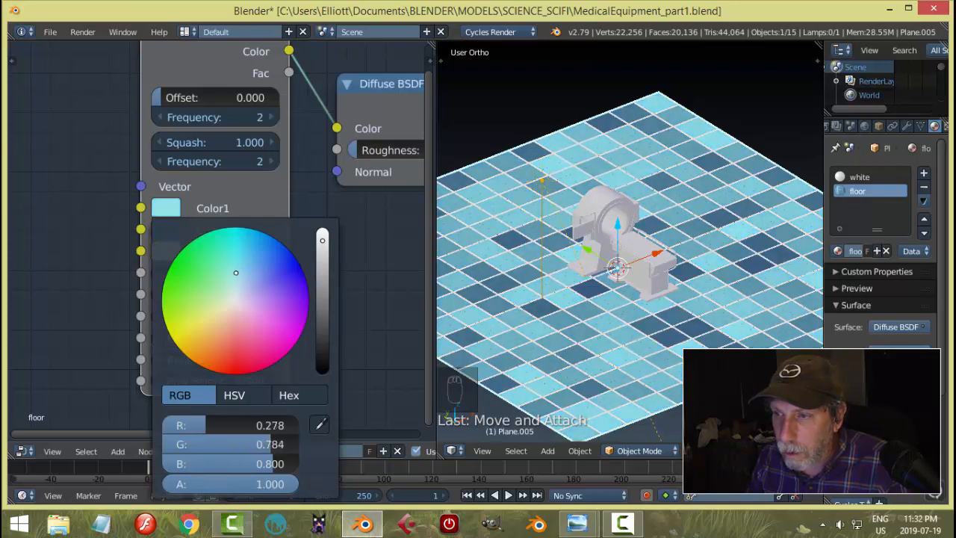
- Brighten the Brick Texture's Color2 to a medium blue of about R 0.066, G 0.179
click(165, 231)
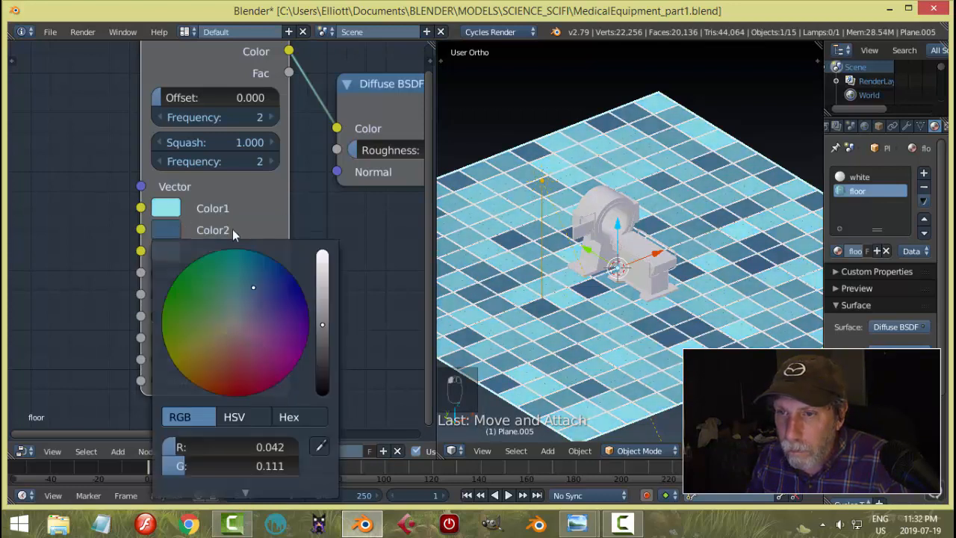
click(323, 300)
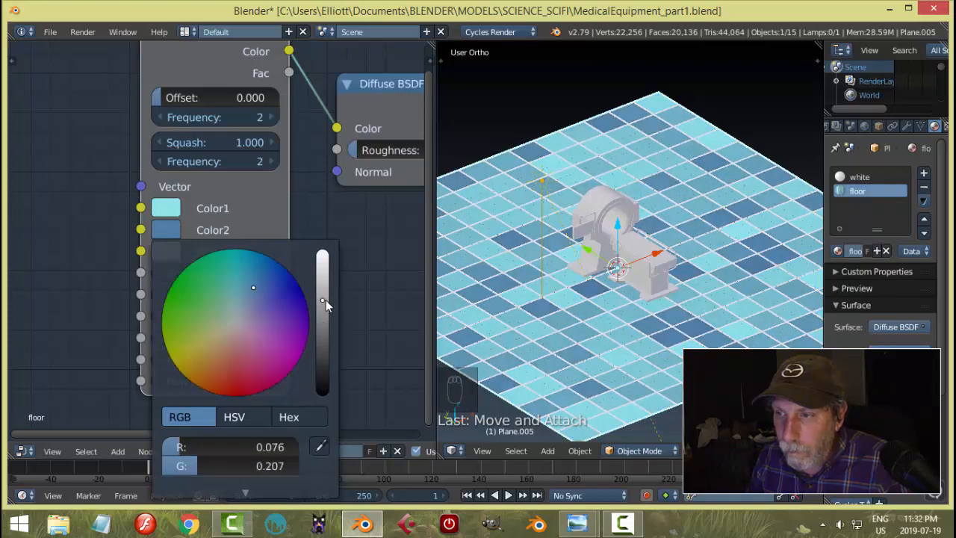
drag(323, 301, 323, 306)
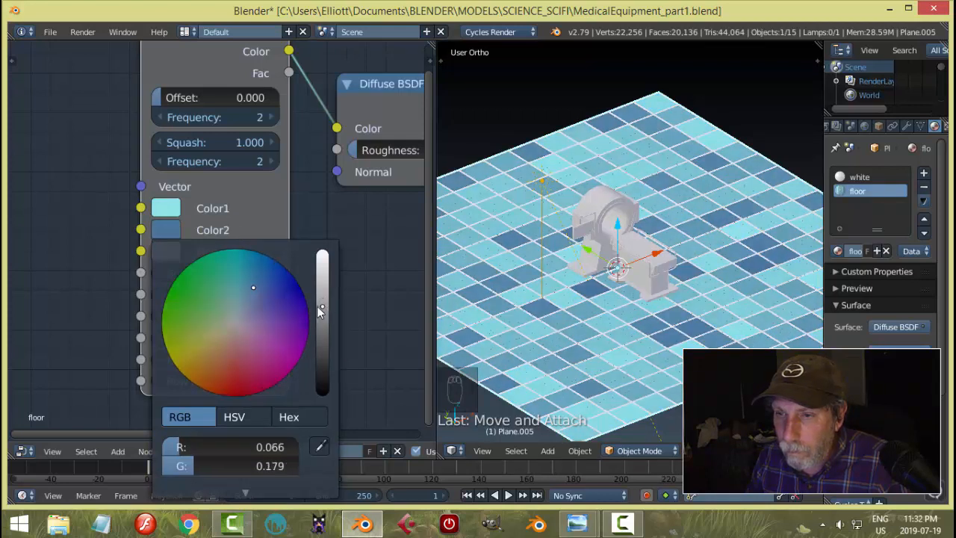
- Set the Brick Texture's Mortar Size to 0.01
click(223, 295)
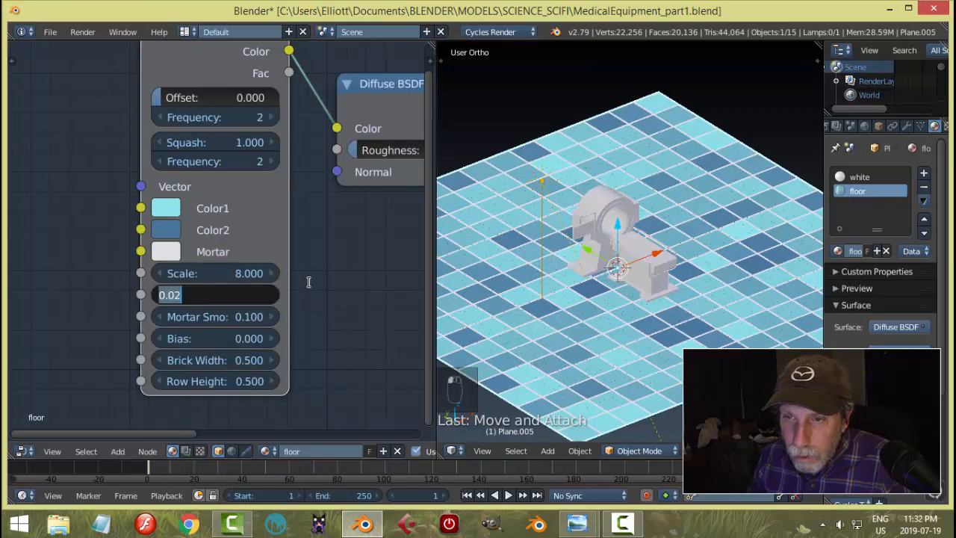
text(0.01)
key(Return)
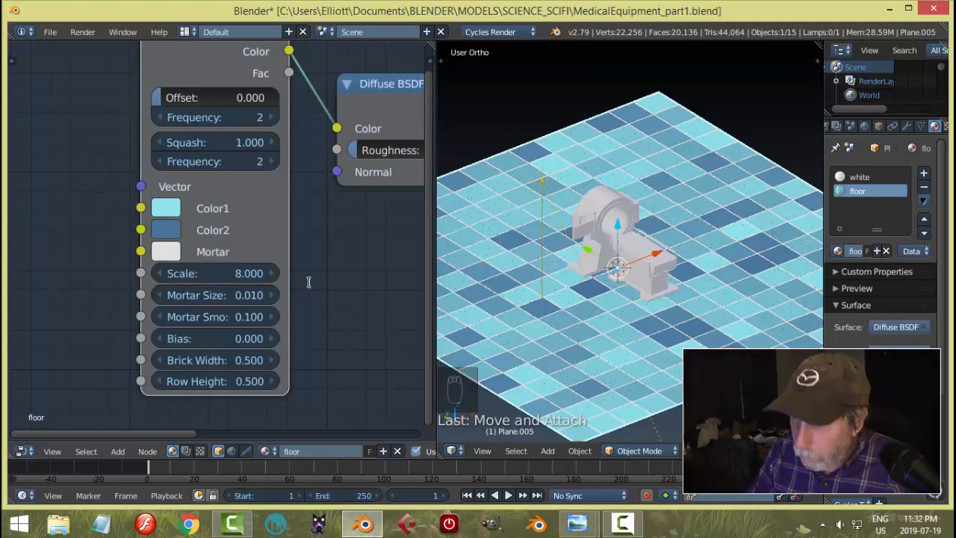
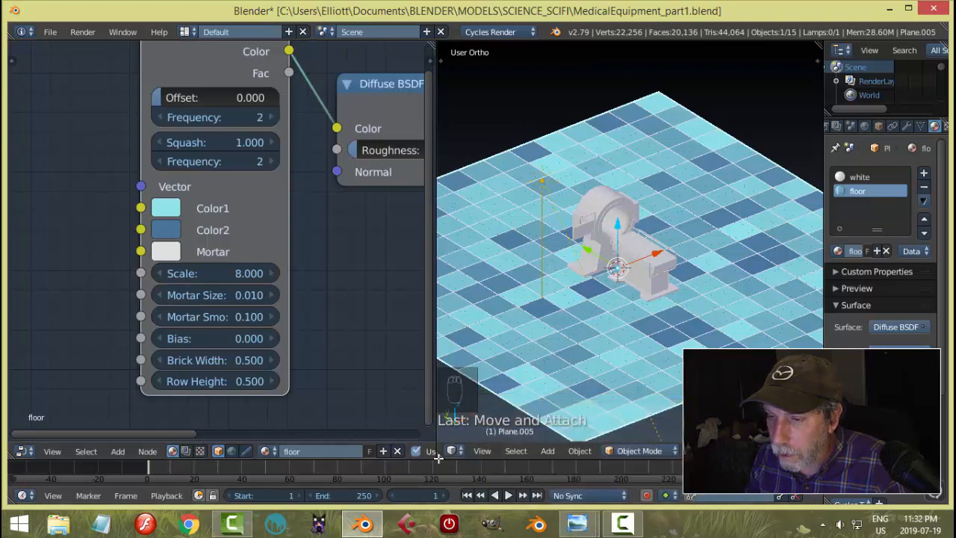
- Join the Node Editor area into the 3D view and deselect all objects
drag(439, 457, 411, 452)
key(a)
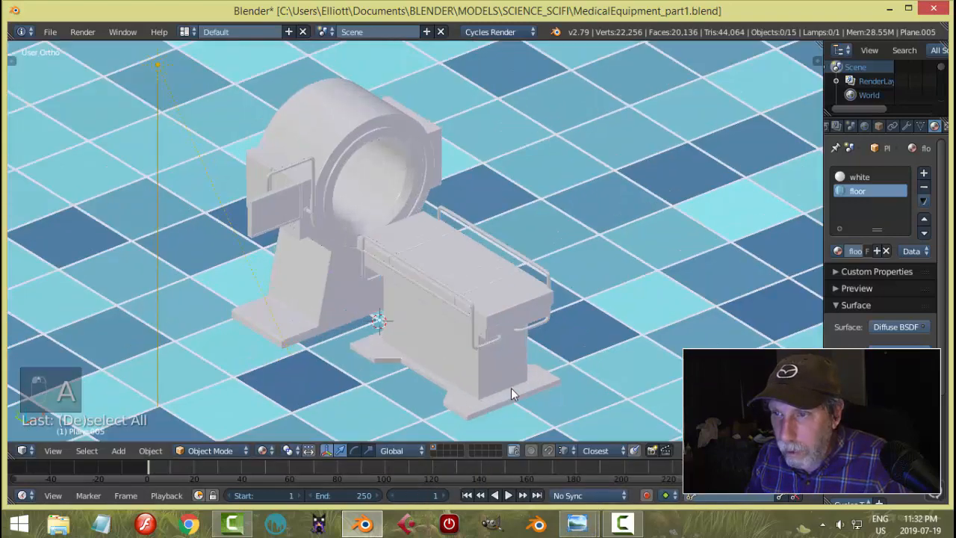
scroll(510, 388, up, 1)
scroll(508, 387, down, 2)
middle_drag(496, 381, 508, 366)
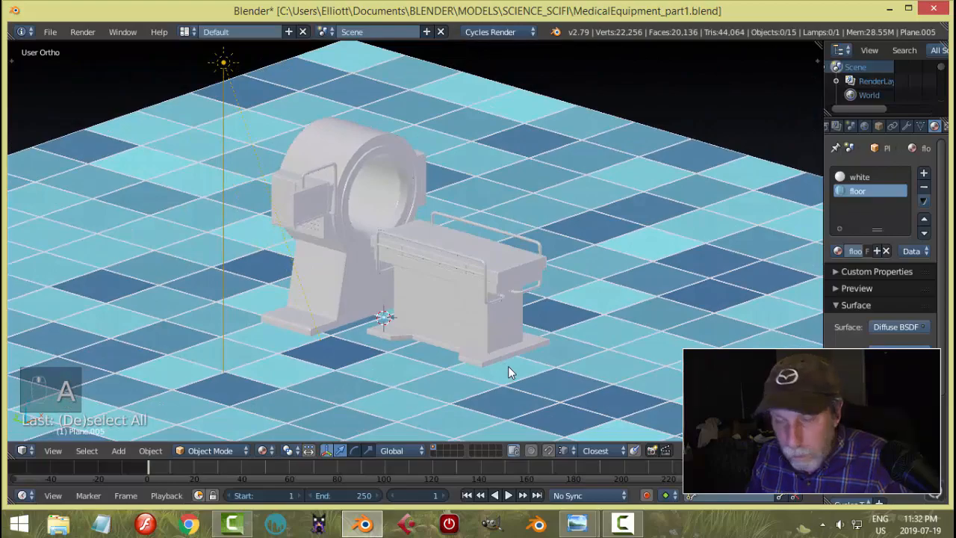
- Preview the scanner and tiled floor in rendered shading, then return to the previous shading
key(shift+z)
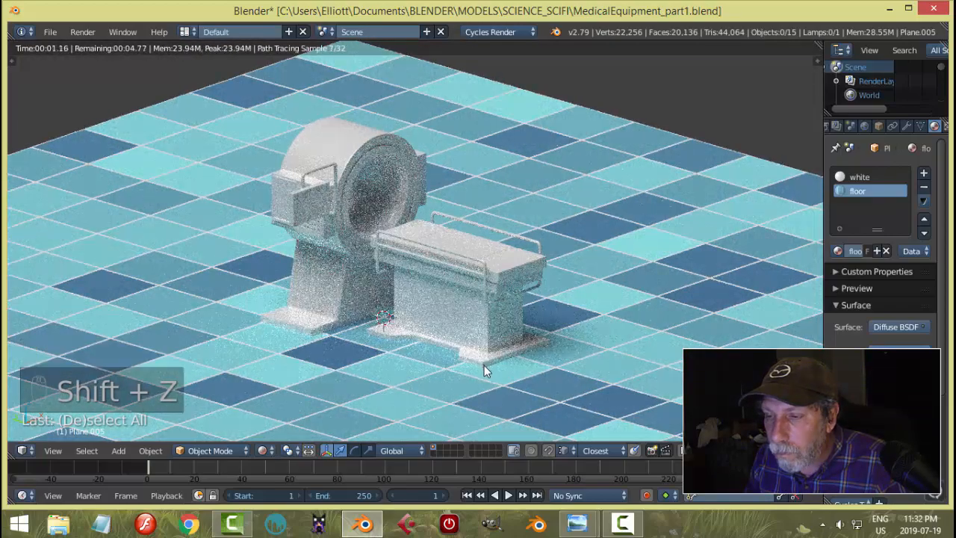
scroll(482, 367, up, 1)
mouse_move(494, 376)
middle_down()
mouse_move(491, 366)
mouse_move(515, 375)
middle_up()
key(shift+z)
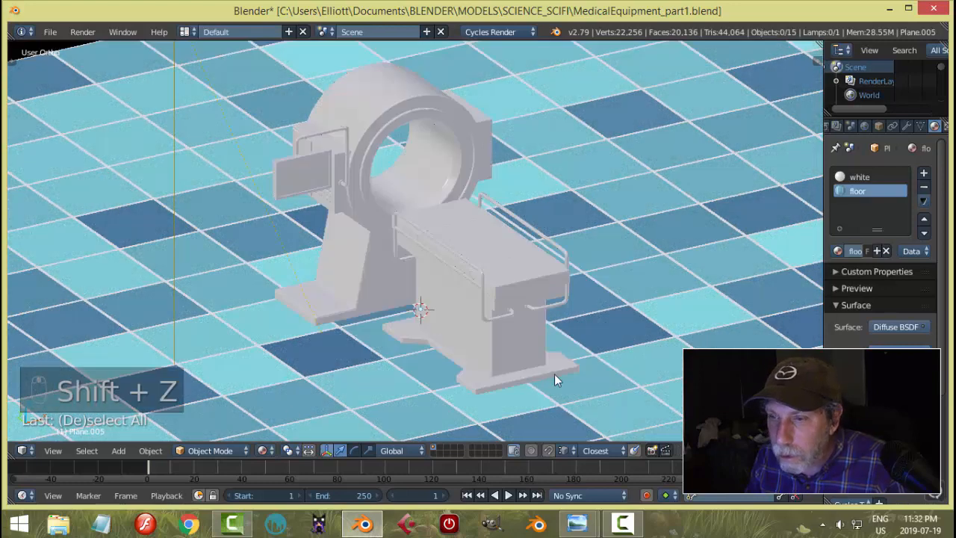
- Split a new area off the Properties editor and switch it to the UV/Image Editor
scroll(568, 377, up, 1)
scroll(557, 378, up, 2)
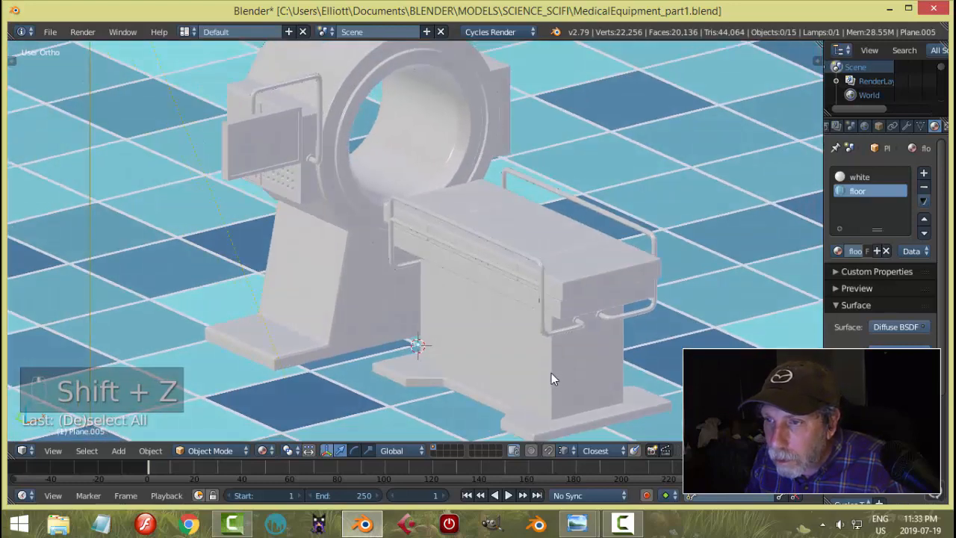
shift+middle_drag(543, 351, 522, 373)
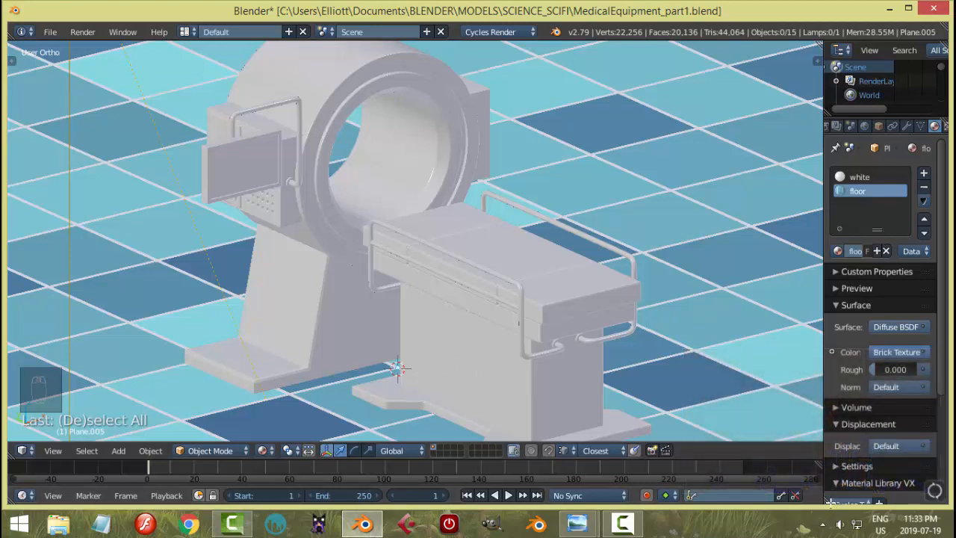
drag(828, 502, 848, 215)
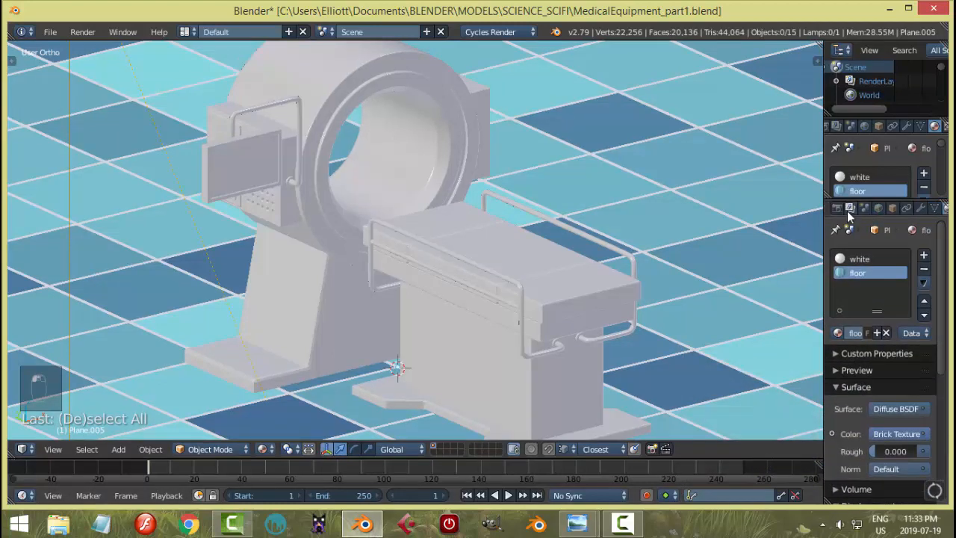
click(841, 210)
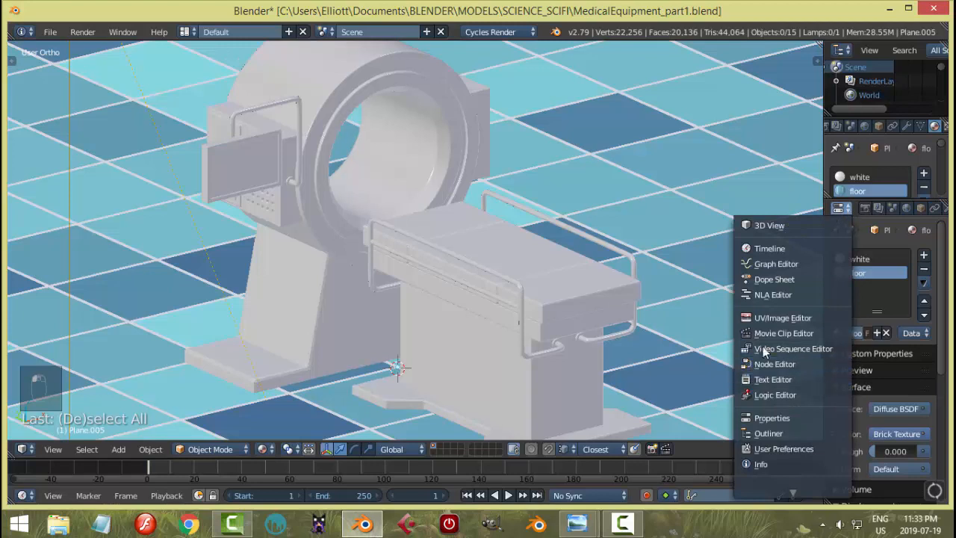
click(783, 318)
- Open the isometric hospital-room JPG from REFERENCE IMAGES\CARTOONS\ROOMS in the image editor, browsing with thumbnails
click(898, 496)
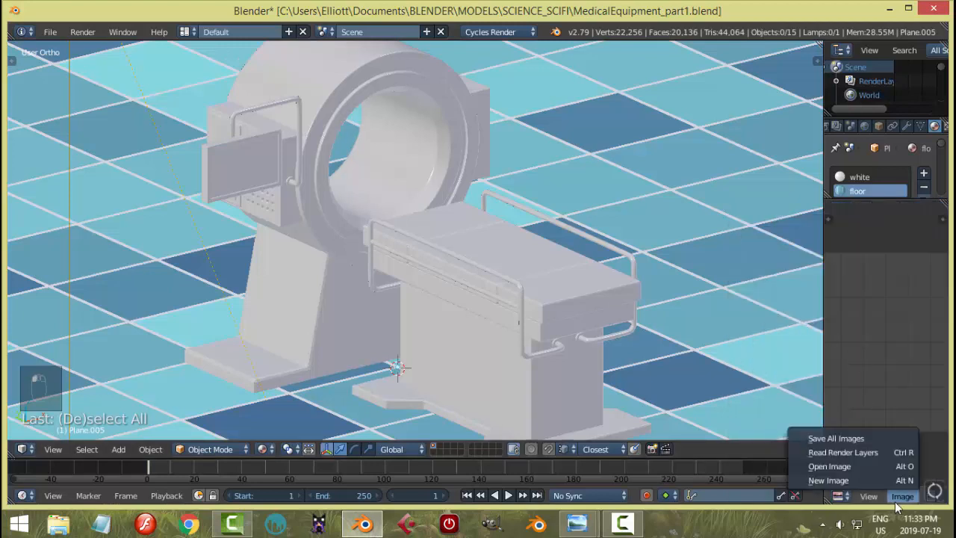
click(847, 466)
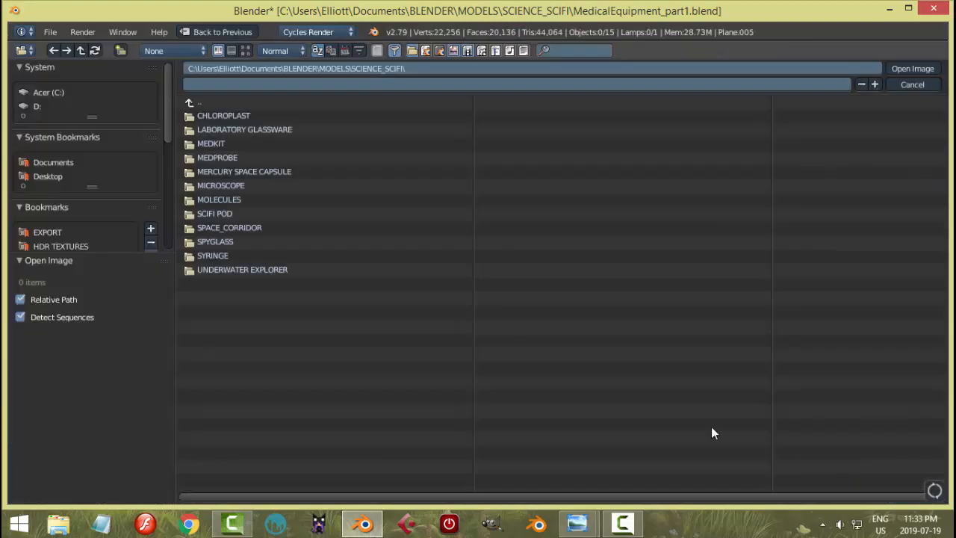
drag(69, 256, 72, 307)
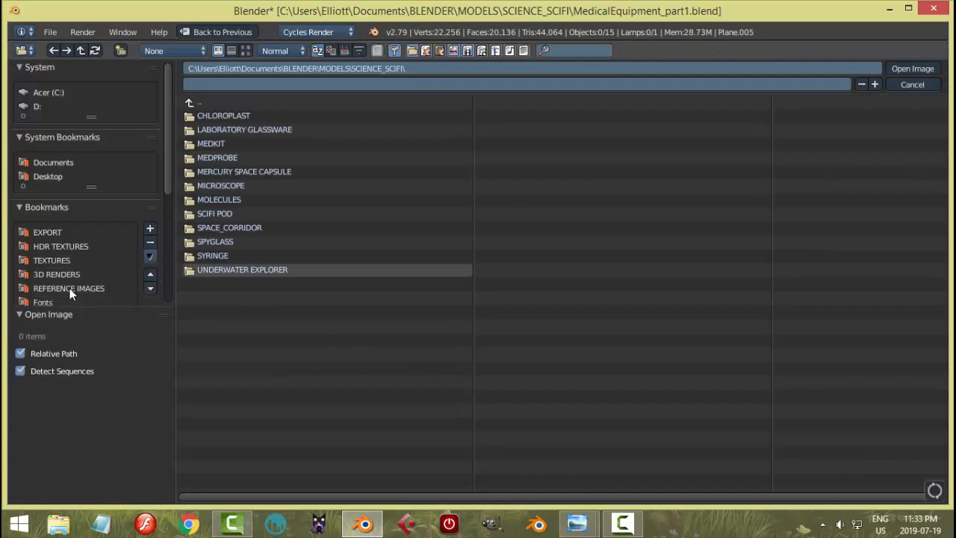
click(69, 288)
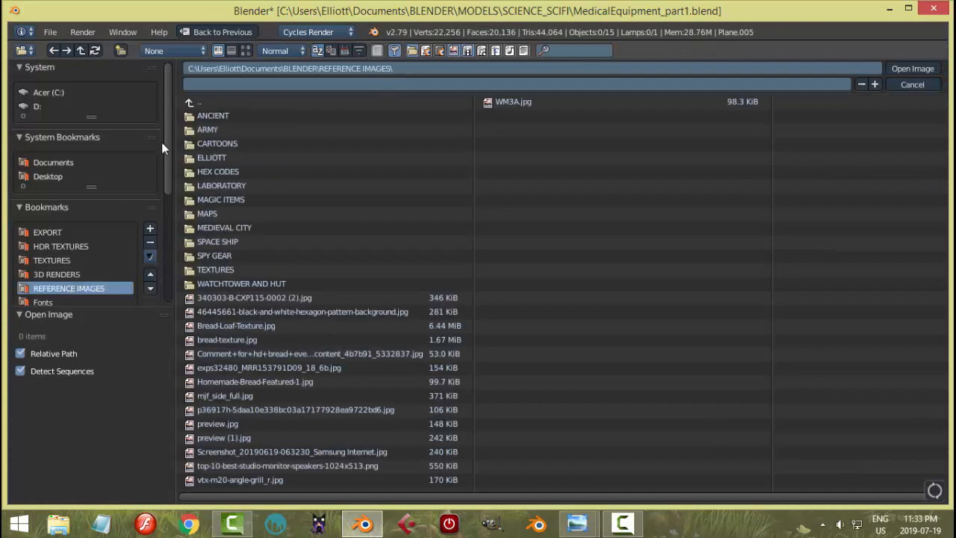
click(210, 146)
click(205, 117)
click(245, 50)
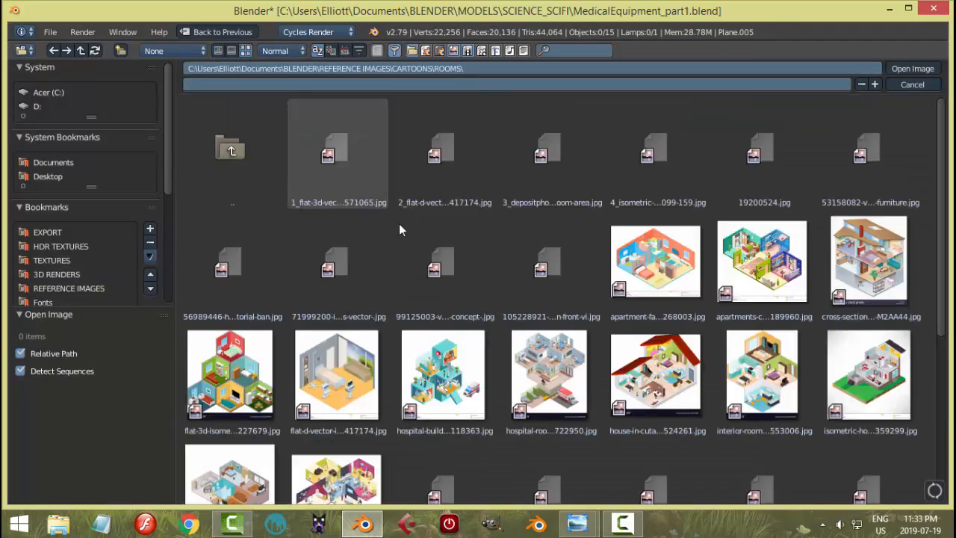
click(558, 388)
click(902, 72)
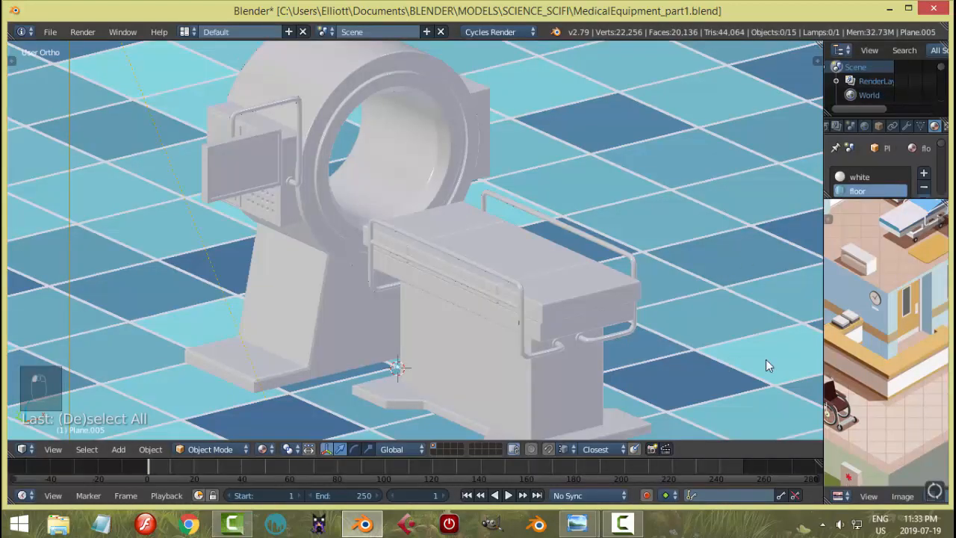
- Examine the scanner room, blue operating bed and floor colours in the hospital reference image
middle_drag(894, 335, 916, 334)
scroll(915, 334, up, 1)
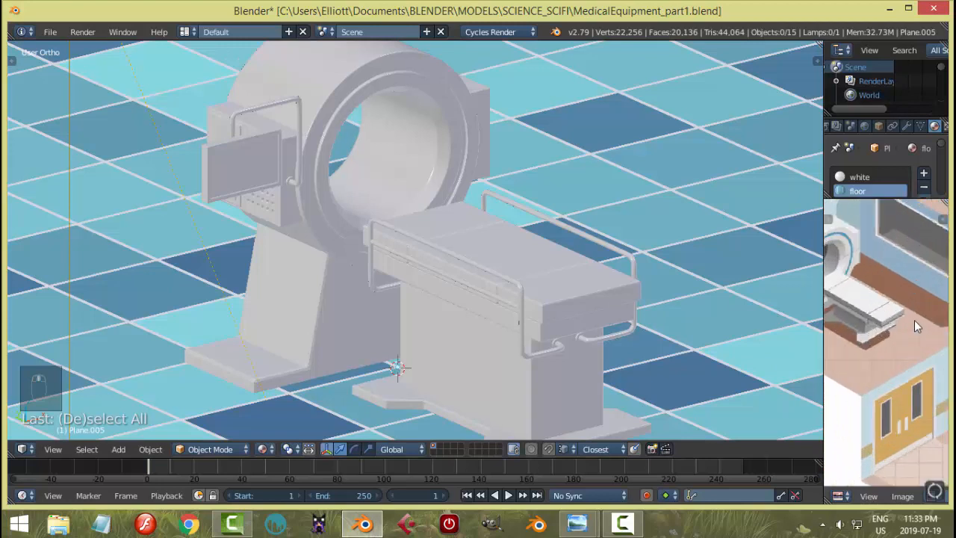
scroll(913, 321, down, 1)
scroll(880, 348, up, 1)
scroll(887, 349, up, 1)
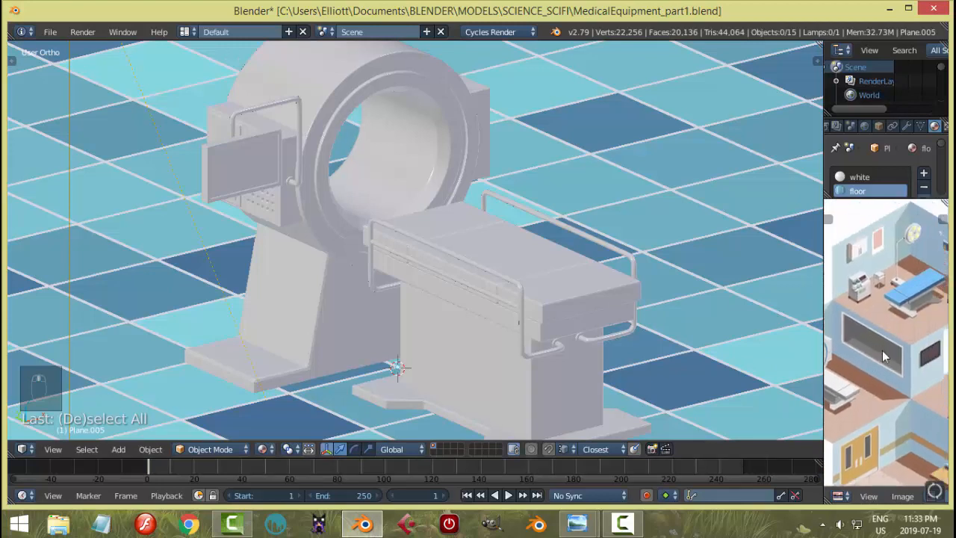
scroll(919, 319, up, 1)
middle_drag(920, 319, 889, 380)
scroll(903, 357, up, 2)
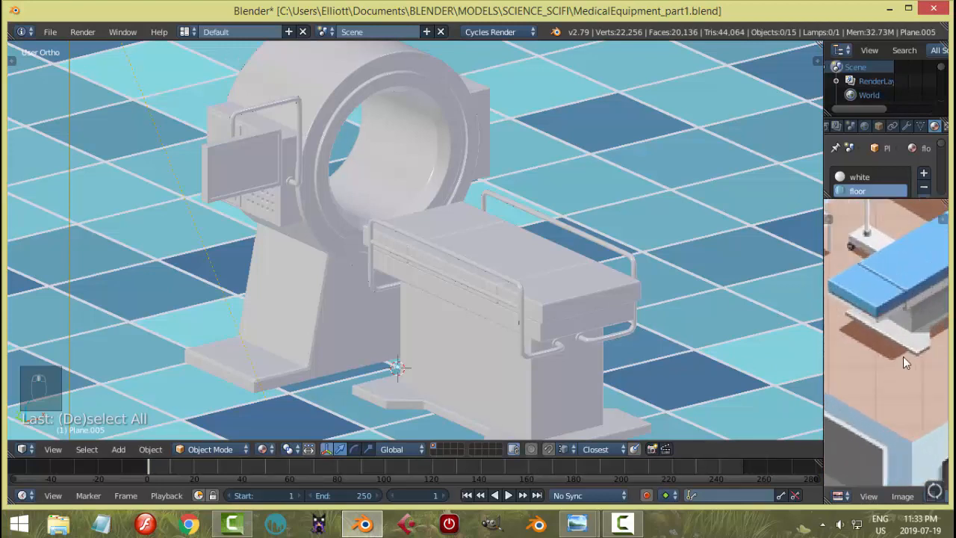
middle_drag(891, 312, 893, 368)
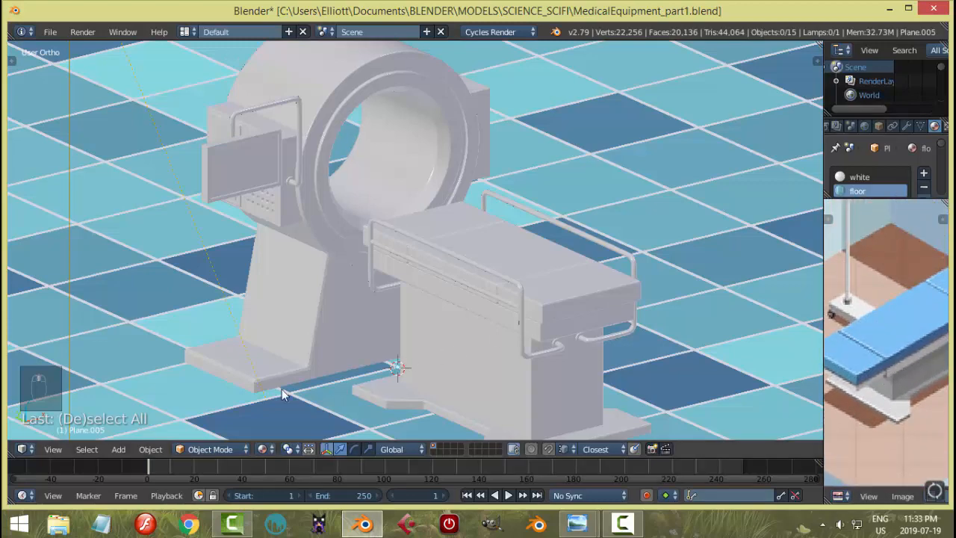
- Split the 3D view vertically and show the floor material in a Node Editor beside it
drag(9, 457, 419, 448)
click(23, 449)
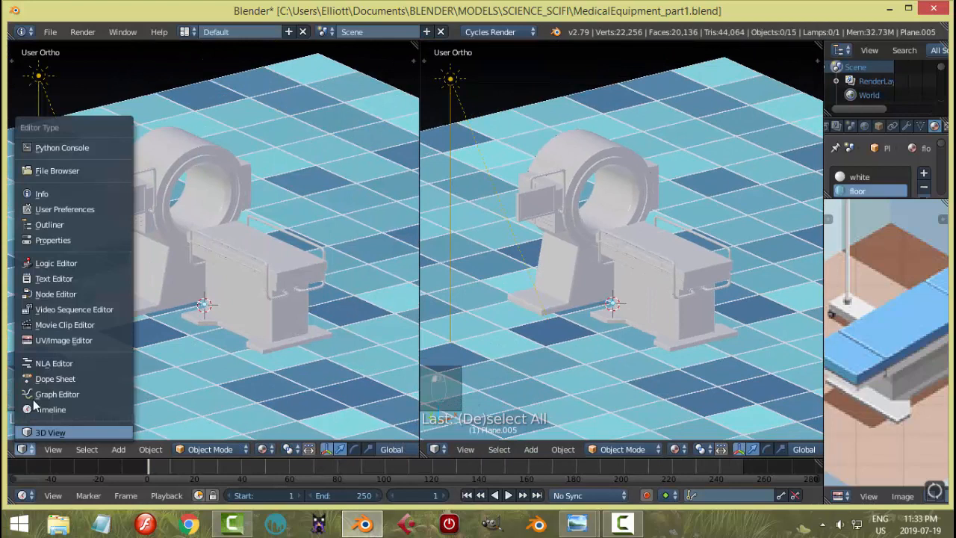
click(55, 293)
scroll(198, 281, up, 2)
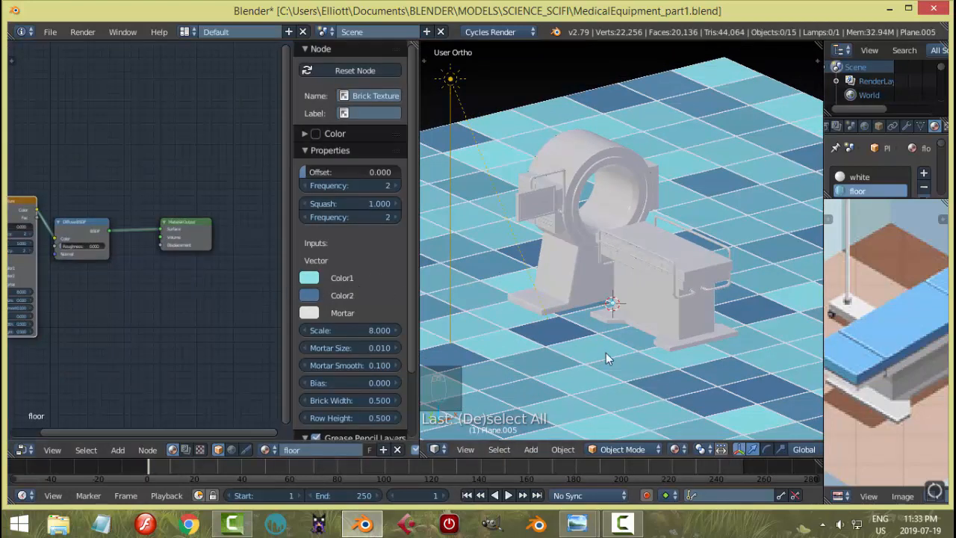
- Sample the Brick Texture's Color1 from the blue bed in the reference image and darken the Mortar colour slightly
click(314, 278)
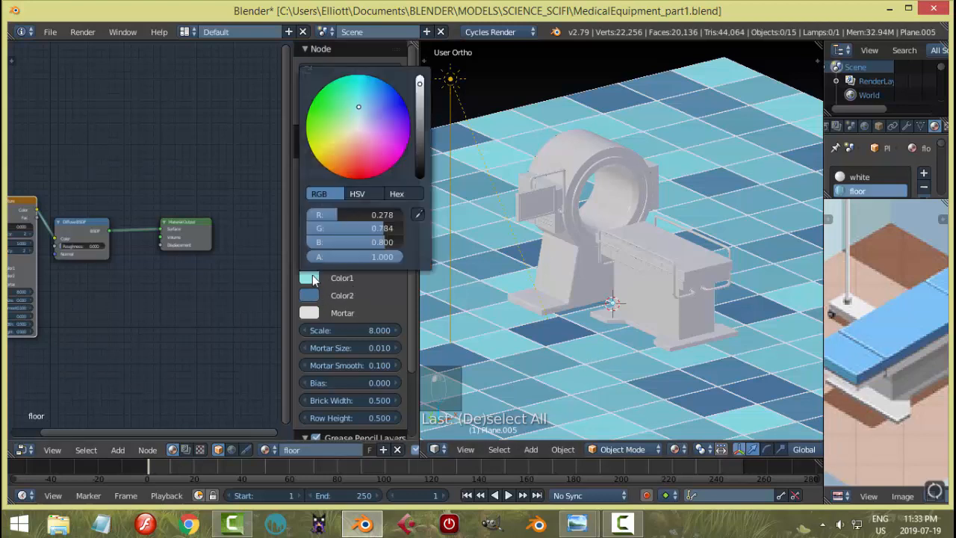
click(917, 325)
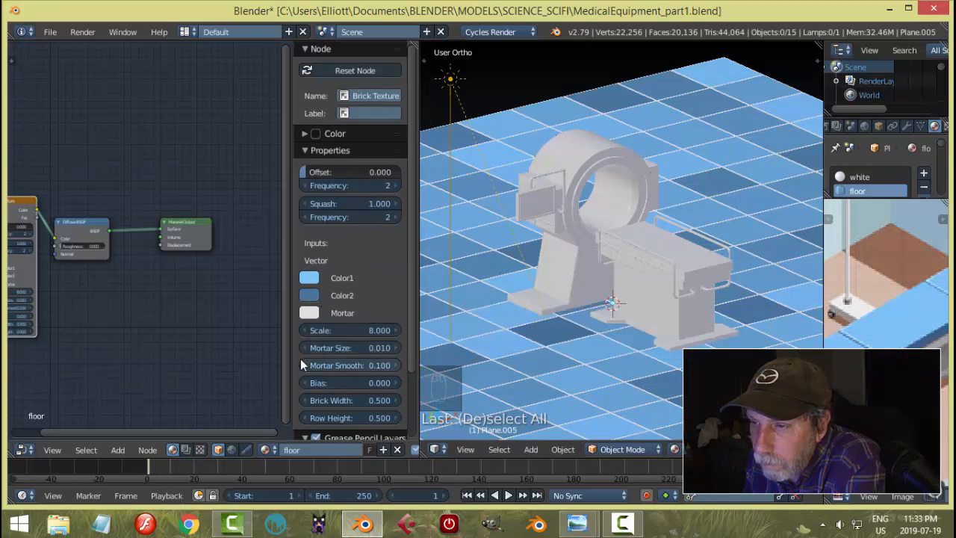
click(311, 314)
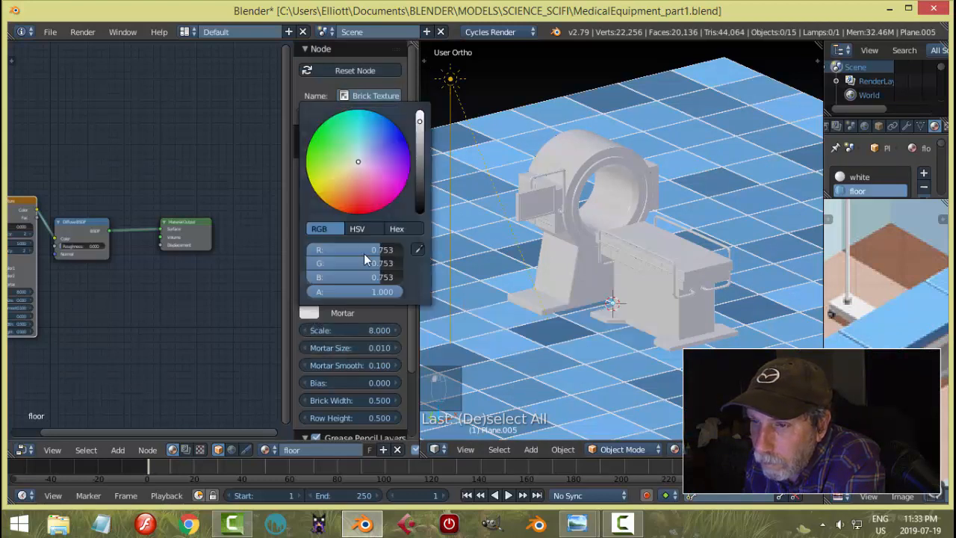
click(422, 129)
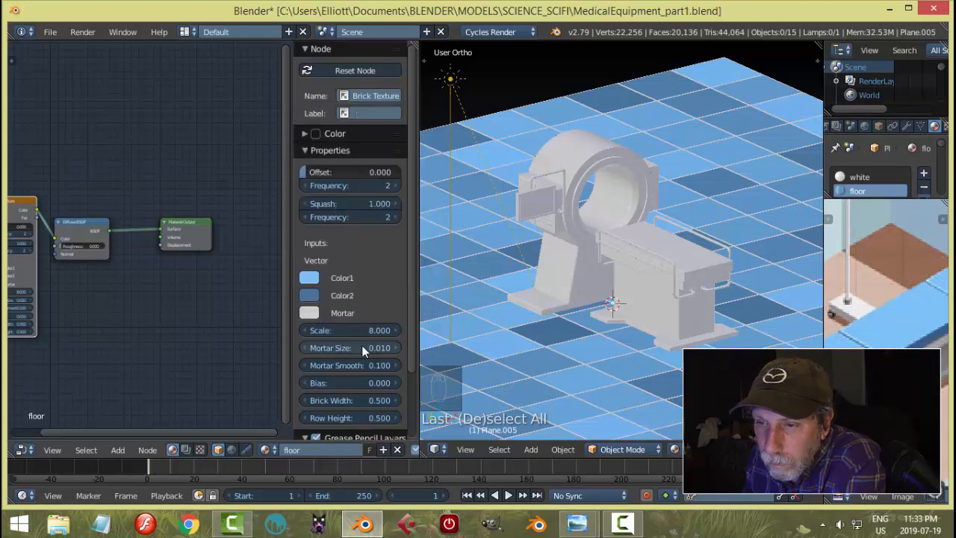
- Set the Brick Texture's Scale to 10
click(377, 332)
text(1)
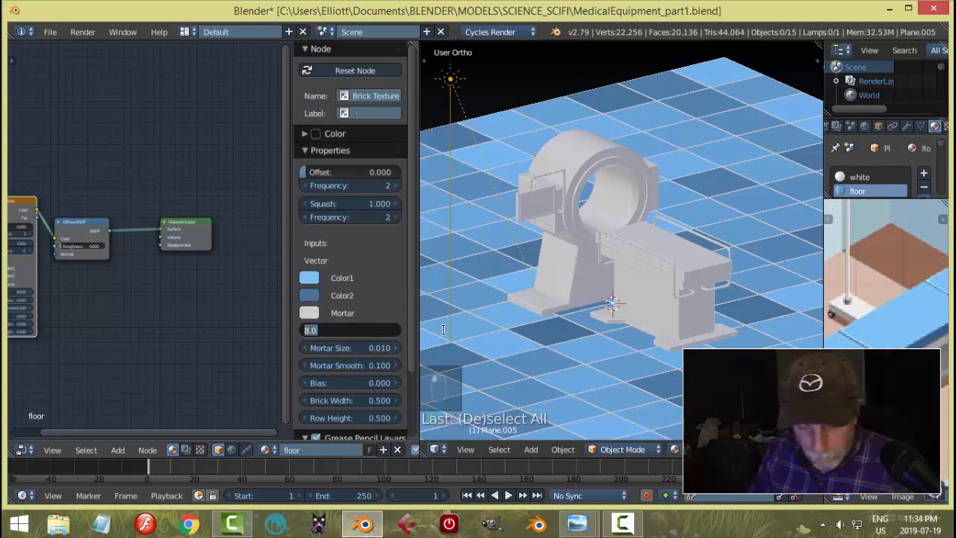
text(0)
key(Return)
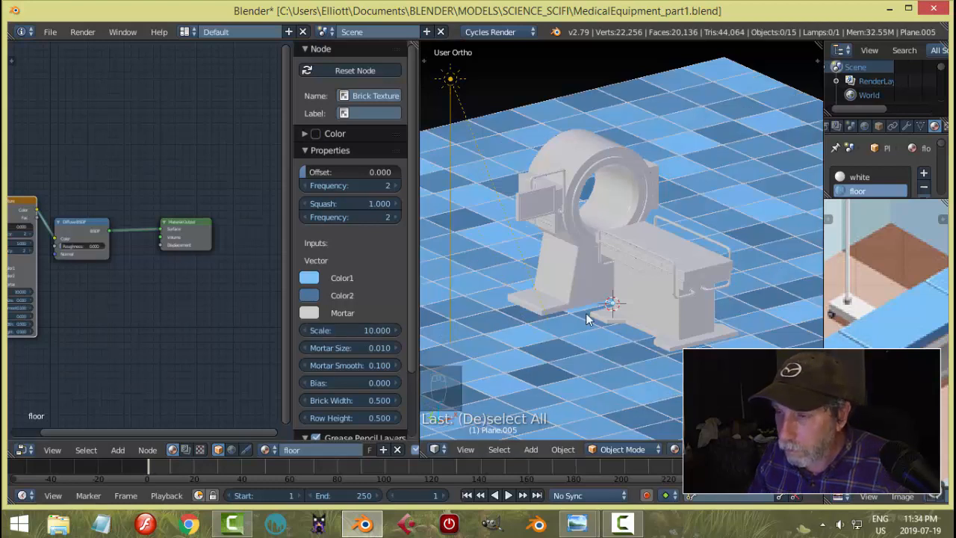
- Darken and desaturate the Brick Texture's Color1 and mute Color2 to greyish blues, and join the Node Editor area into the 3D view
click(310, 278)
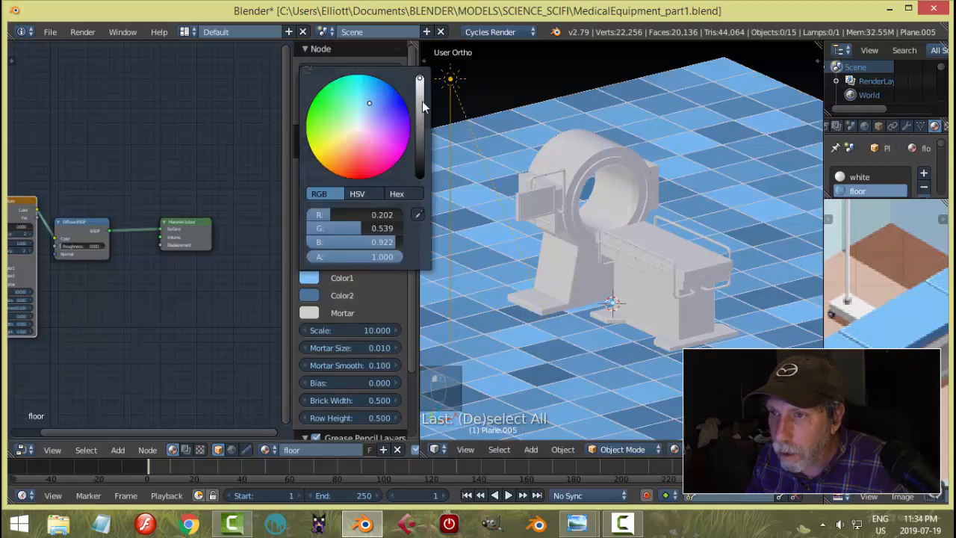
drag(422, 101, 419, 92)
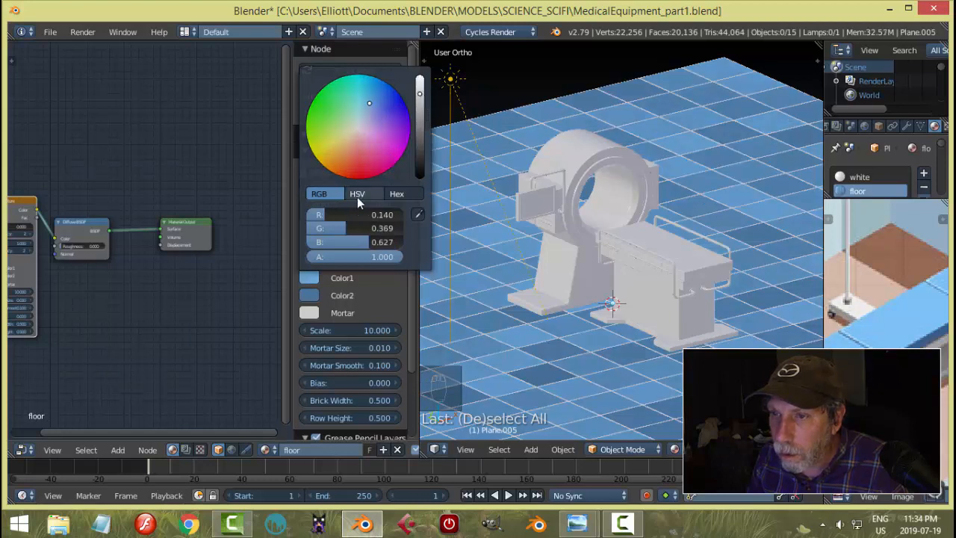
click(363, 113)
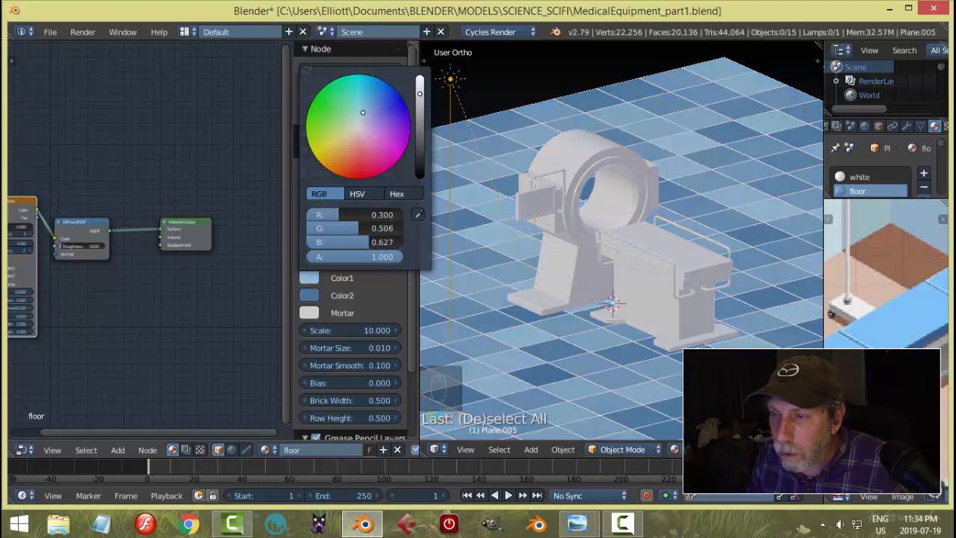
click(313, 298)
drag(368, 129, 367, 126)
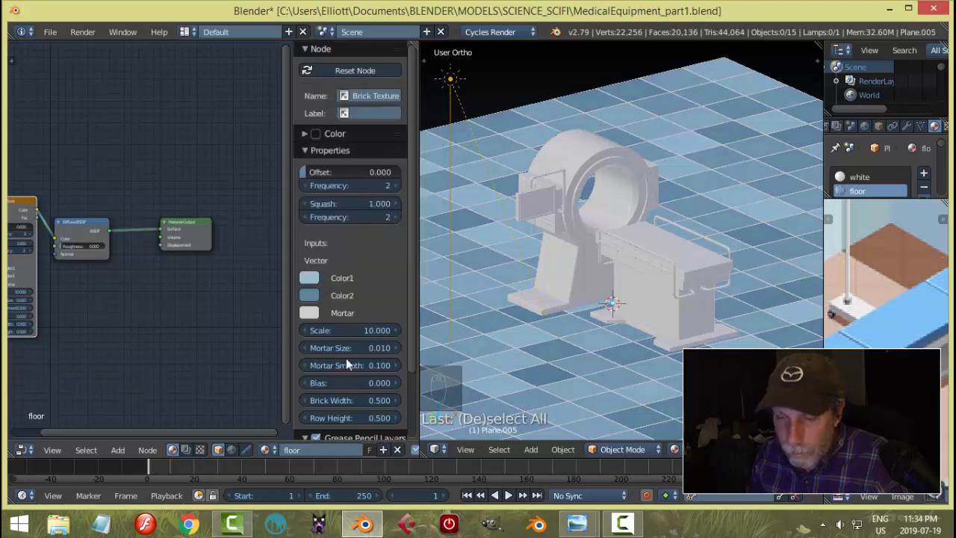
drag(425, 457, 384, 448)
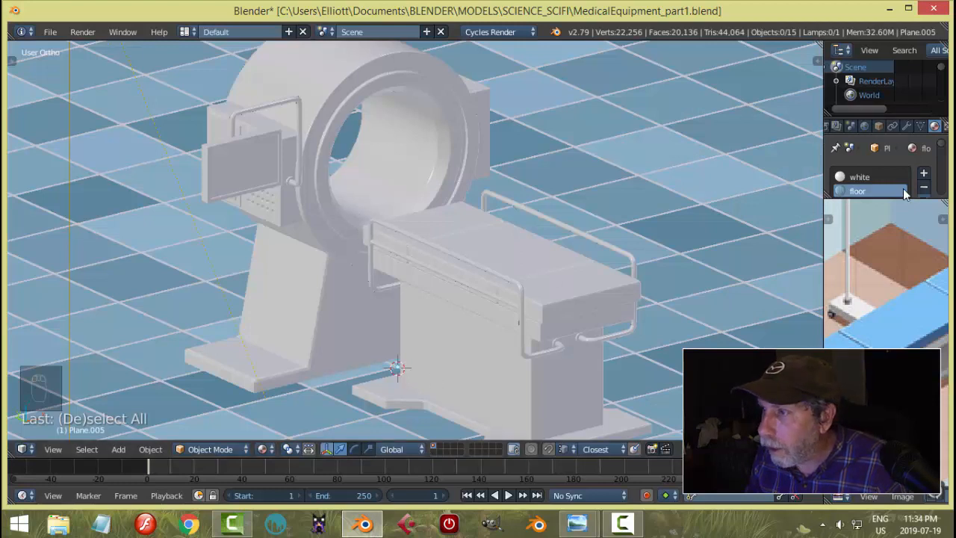
- Add a new material in a third slot on the floor plane and set its surface shader to Principled BSDF
drag(904, 197, 910, 284)
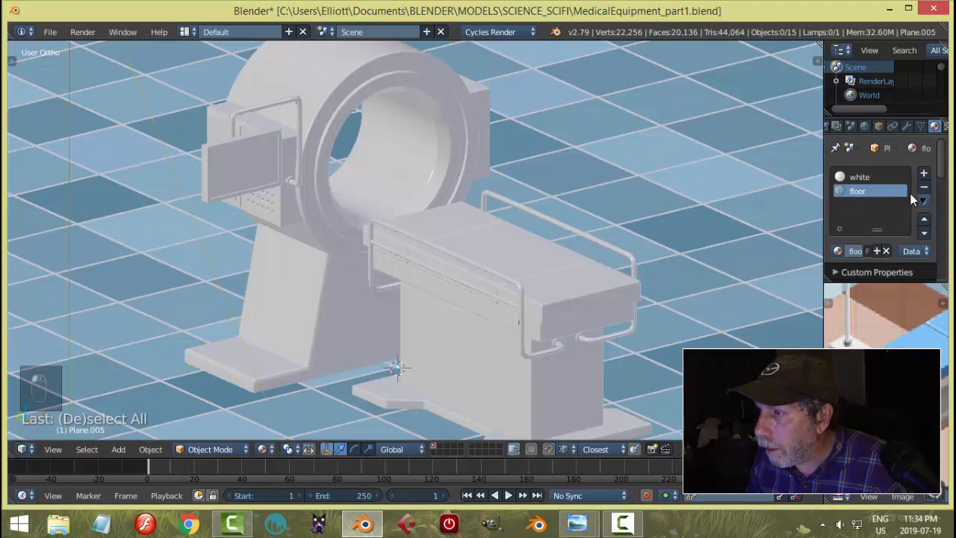
click(924, 173)
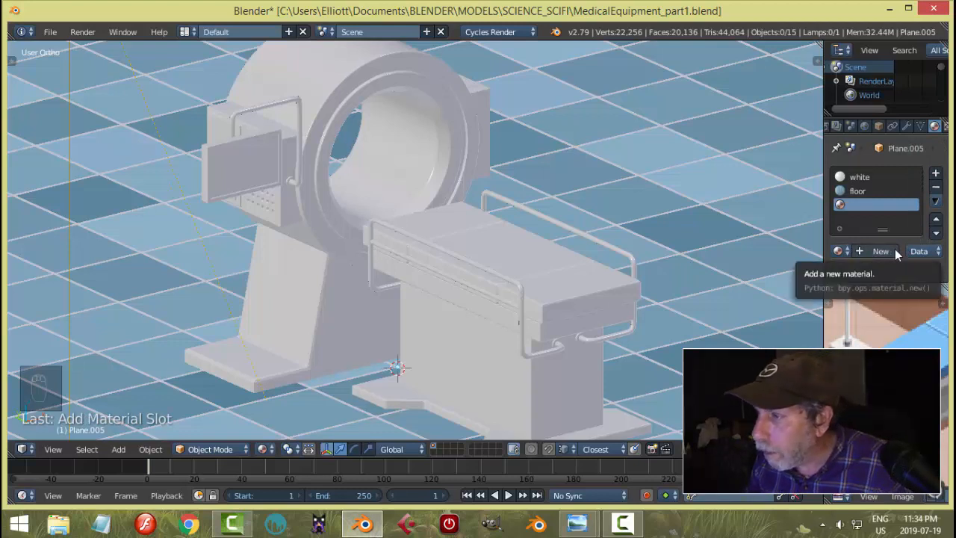
click(895, 249)
scroll(948, 215, down, 5)
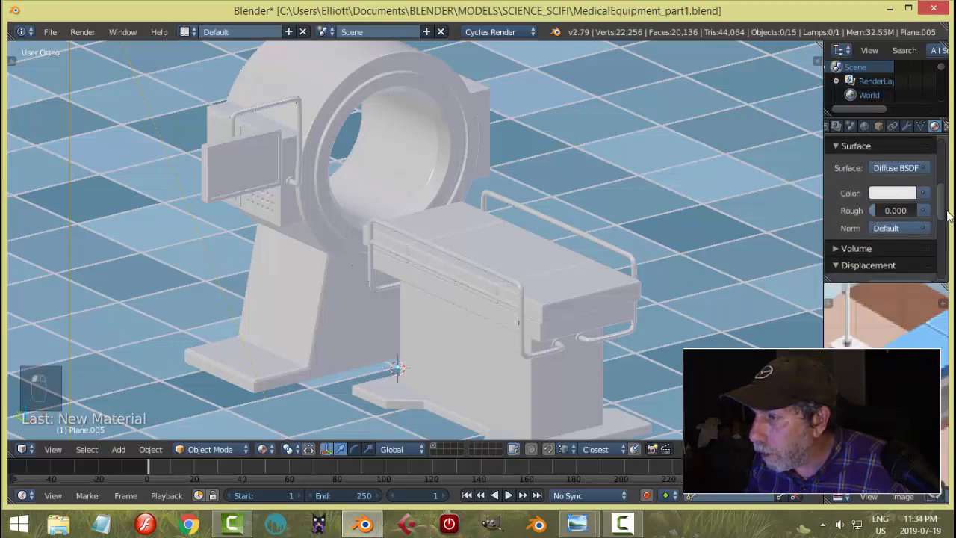
click(892, 167)
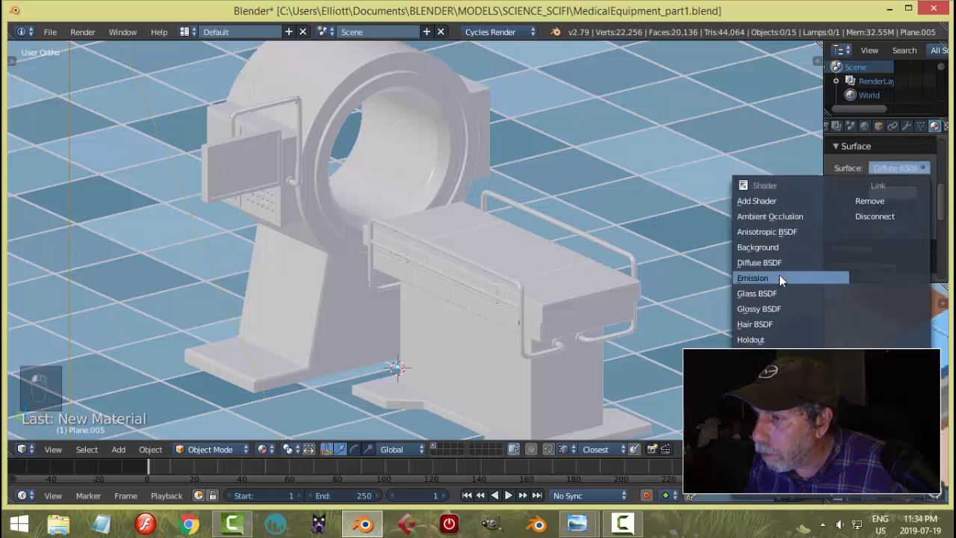
click(758, 371)
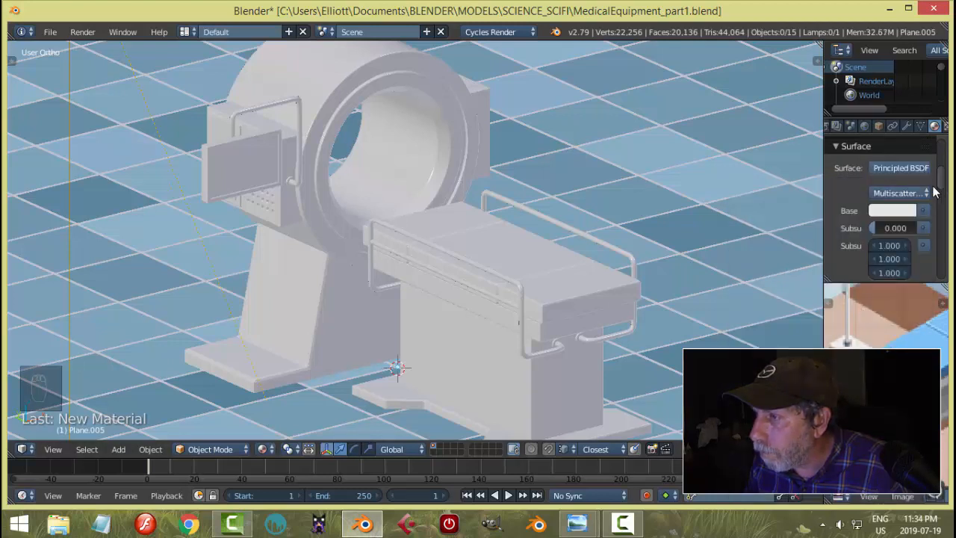
- Set the new material's Metallic to 0.2 and its Roughness to 0.3
drag(943, 179, 948, 196)
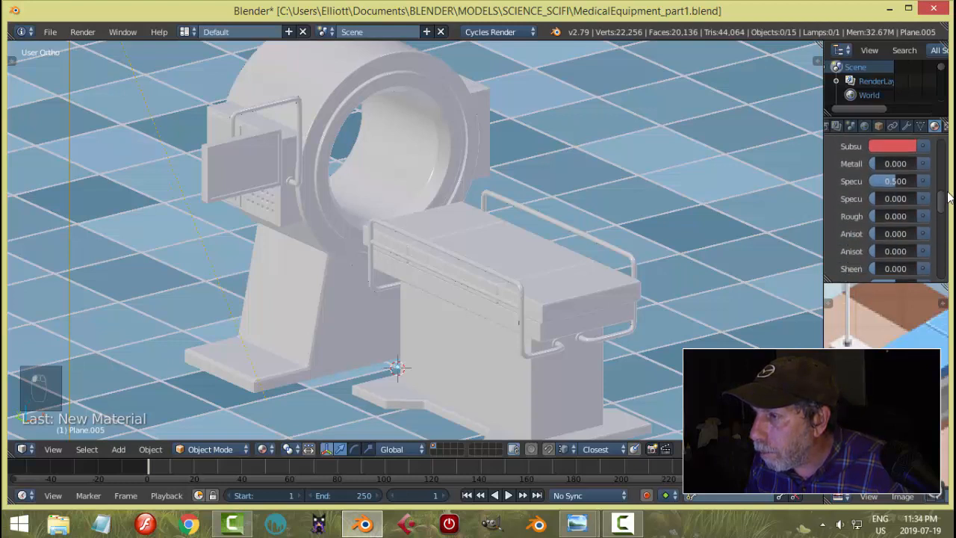
click(906, 164)
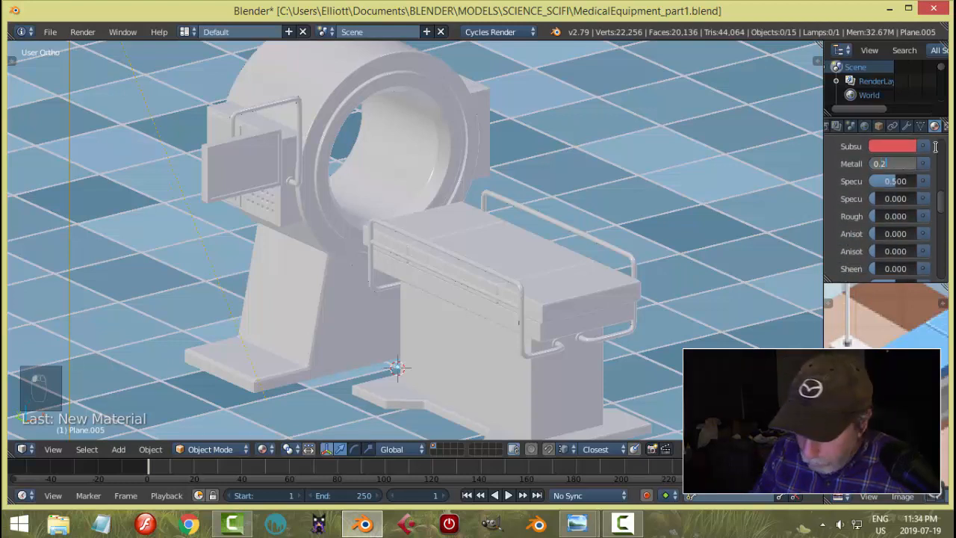
text(0.2)
key(Return)
click(895, 216)
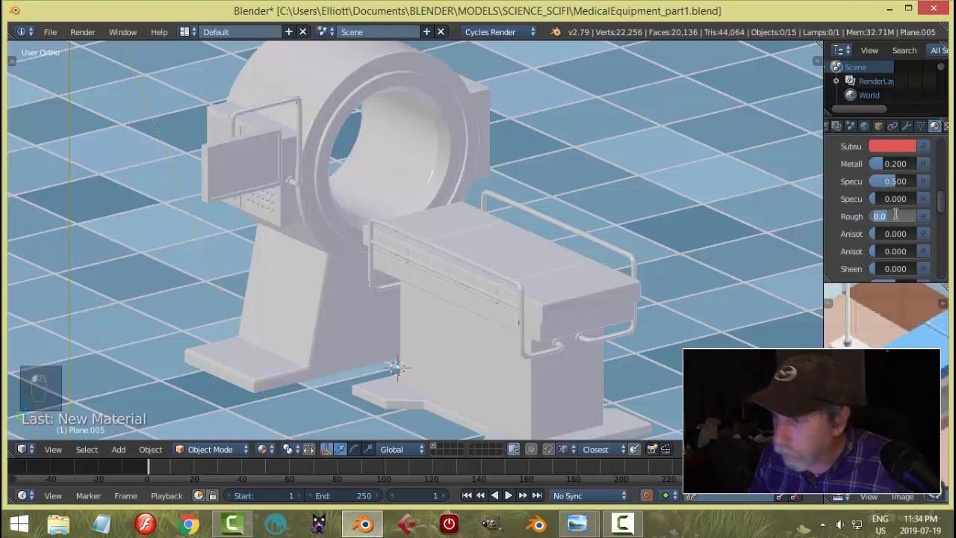
text(0.4)
key(Return)
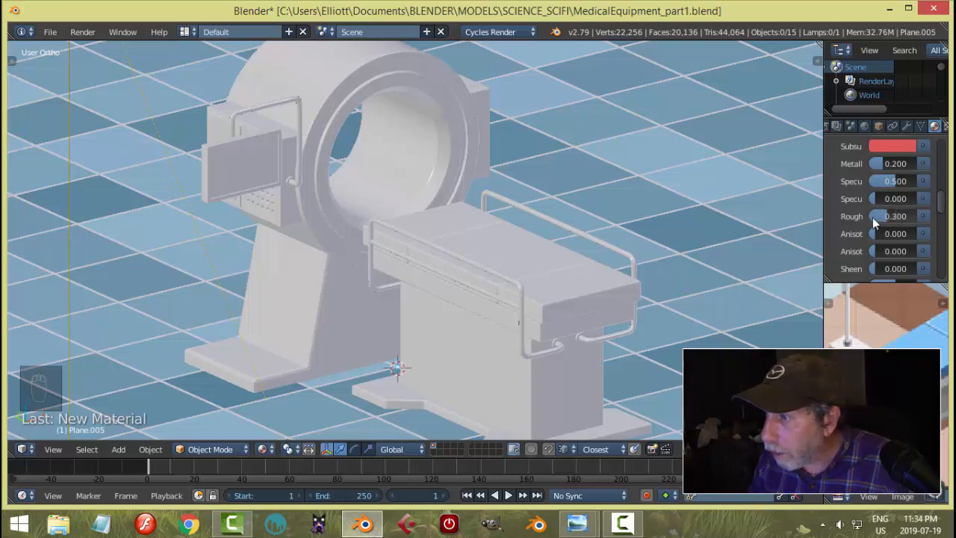
- Set the new material's Clearcoat to 0.3
scroll(869, 229, down, 4)
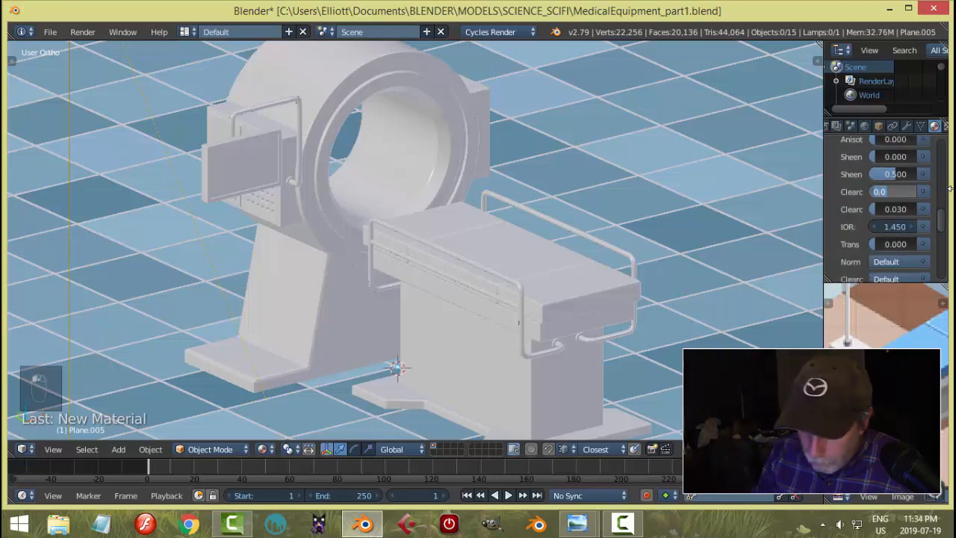
key(BackSpace)
key(BackSpace)
text(.3)
key(Return)
- Sample the material's Base Color from the blue bed in the reference image and rename the material blue
scroll(950, 189, up, 5)
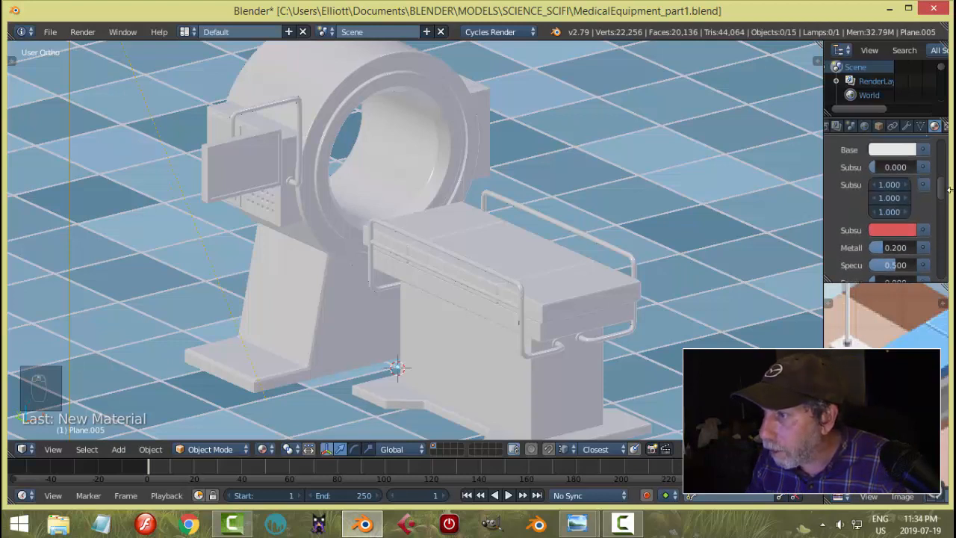
click(896, 151)
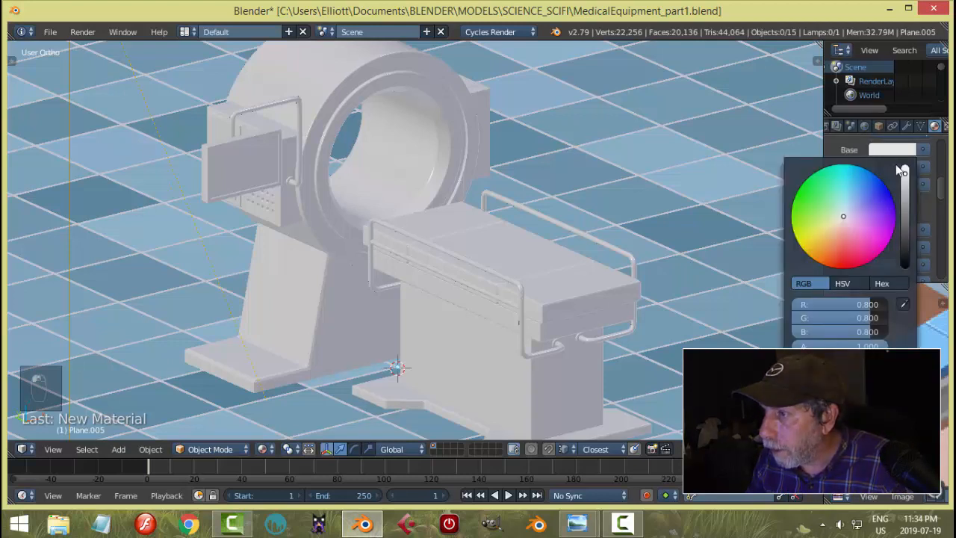
click(904, 307)
click(918, 339)
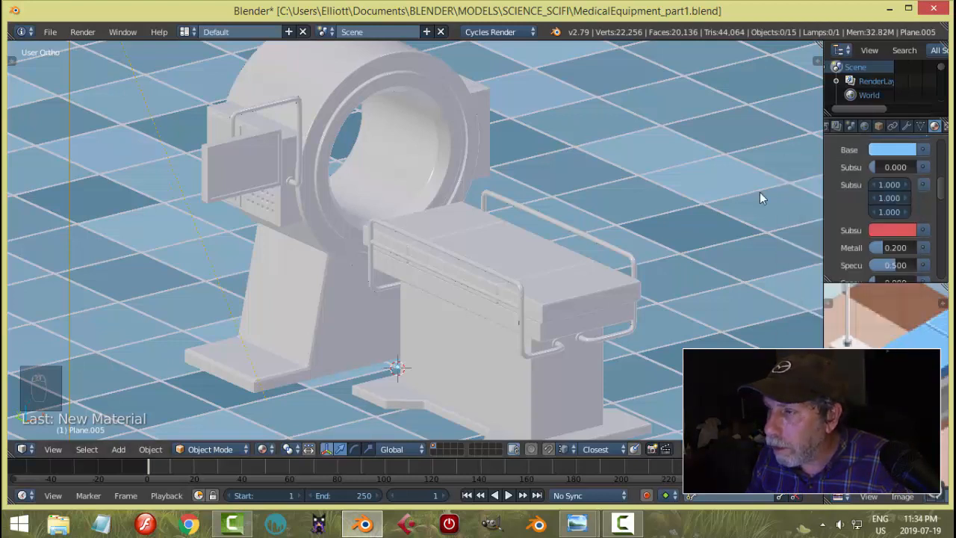
scroll(943, 178, up, 1)
drag(943, 178, 943, 156)
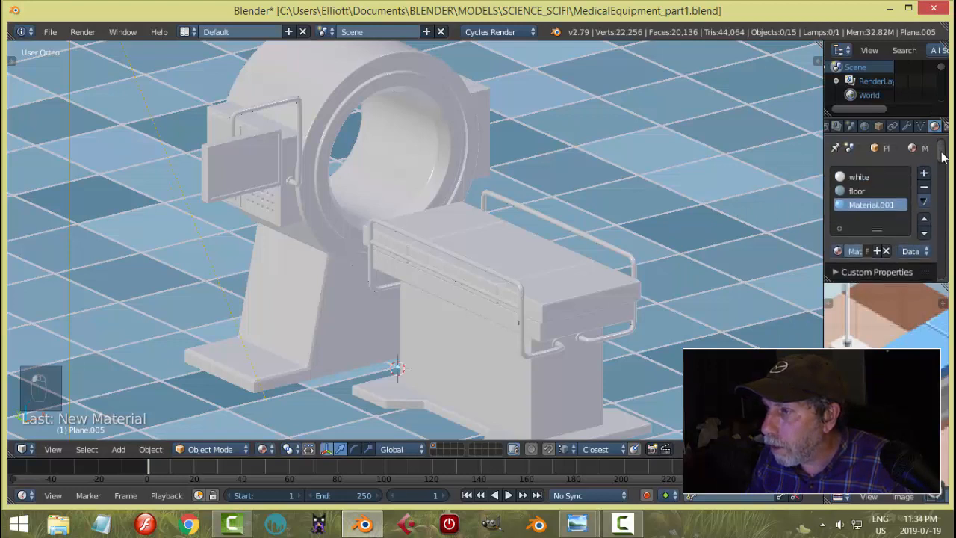
double_click(880, 206)
text(blue)
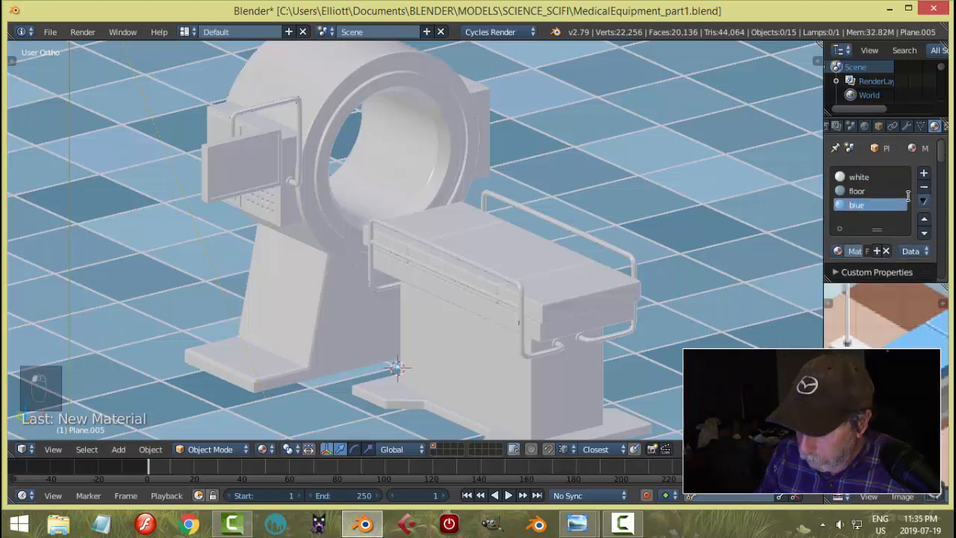
- In Edit Mode on the scanner ring, select the narrow recessed face loop around its front opening and grow the selection once
right_click(461, 128)
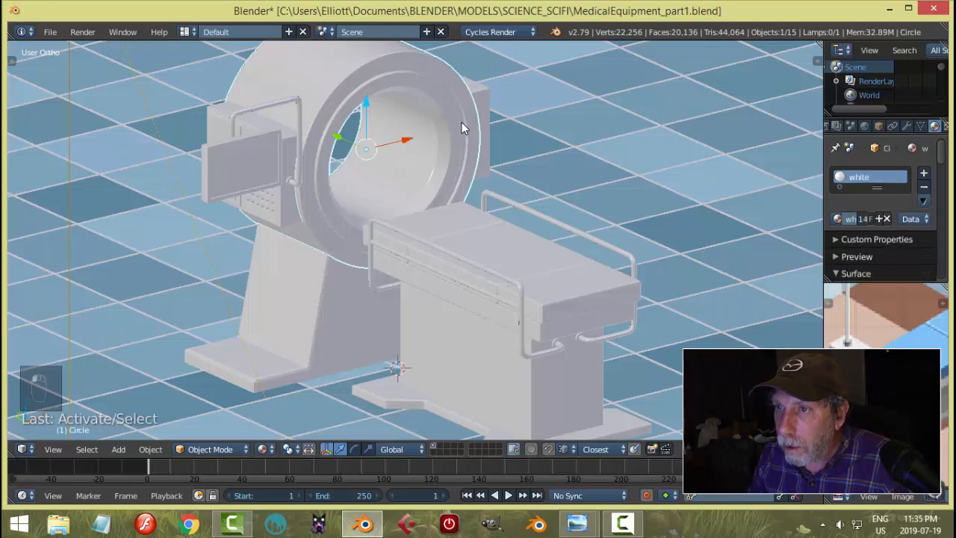
key(Tab)
scroll(464, 138, up, 3)
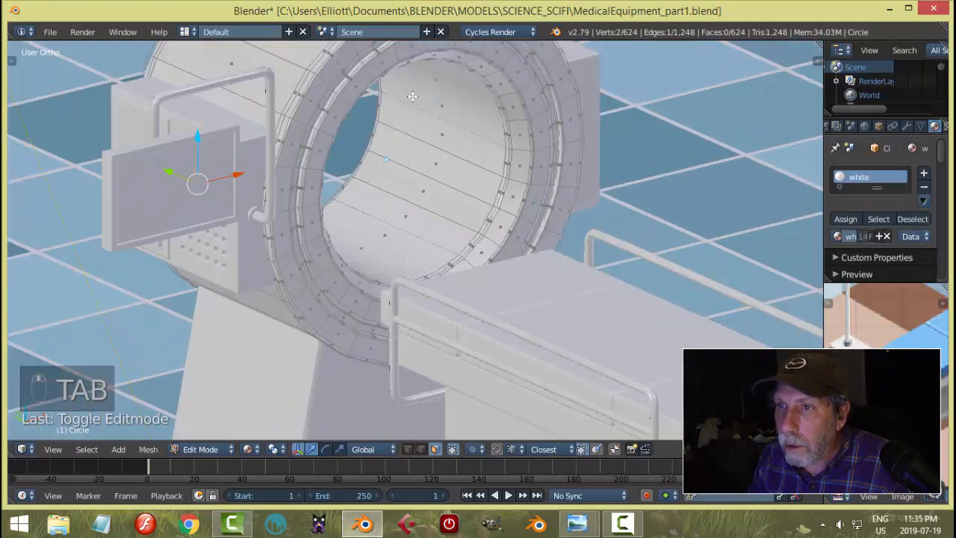
shift+middle_drag(412, 96, 436, 232)
scroll(438, 203, up, 3)
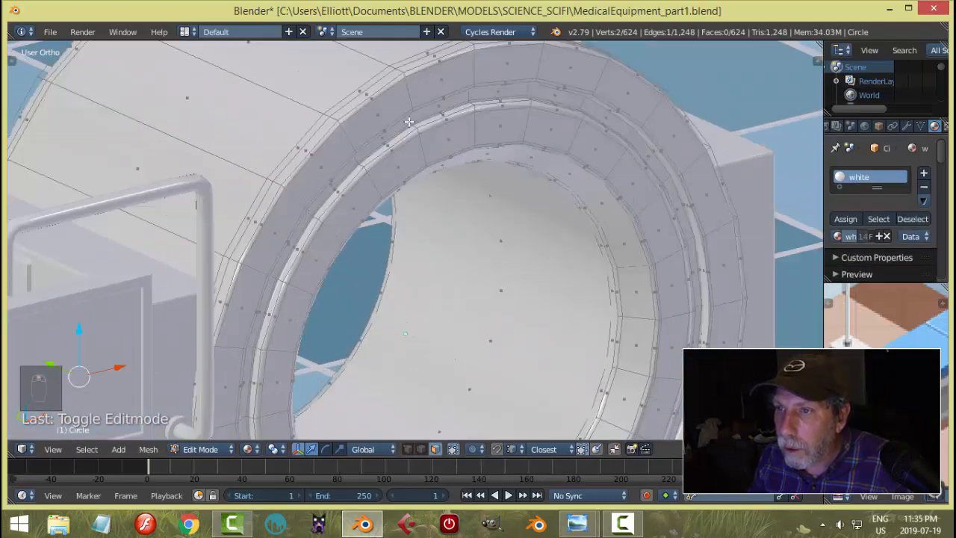
ctrl+alt+right_click(409, 122)
key(ctrl+KP_Add)
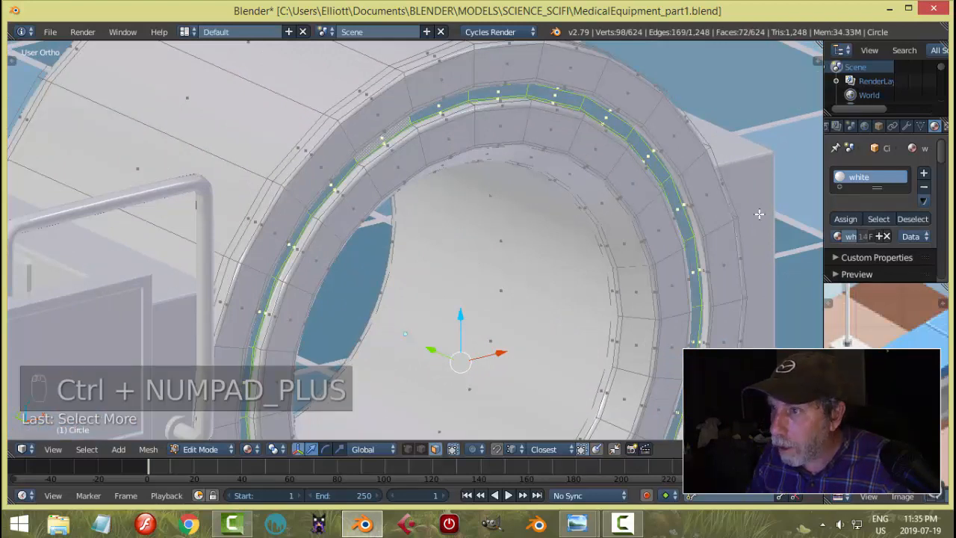
- Assign the blue material to the selected ring faces through a second material slot and return to Object Mode
click(923, 174)
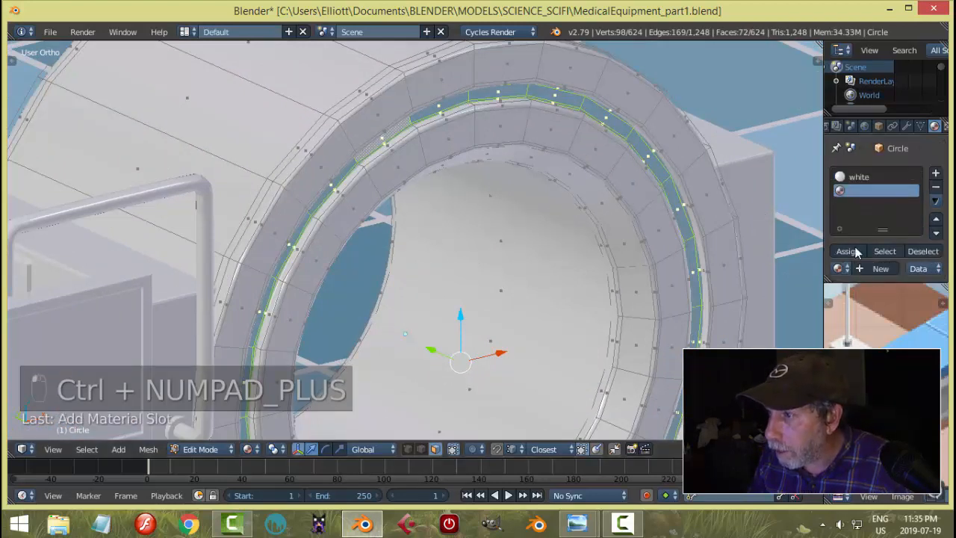
click(839, 268)
click(744, 289)
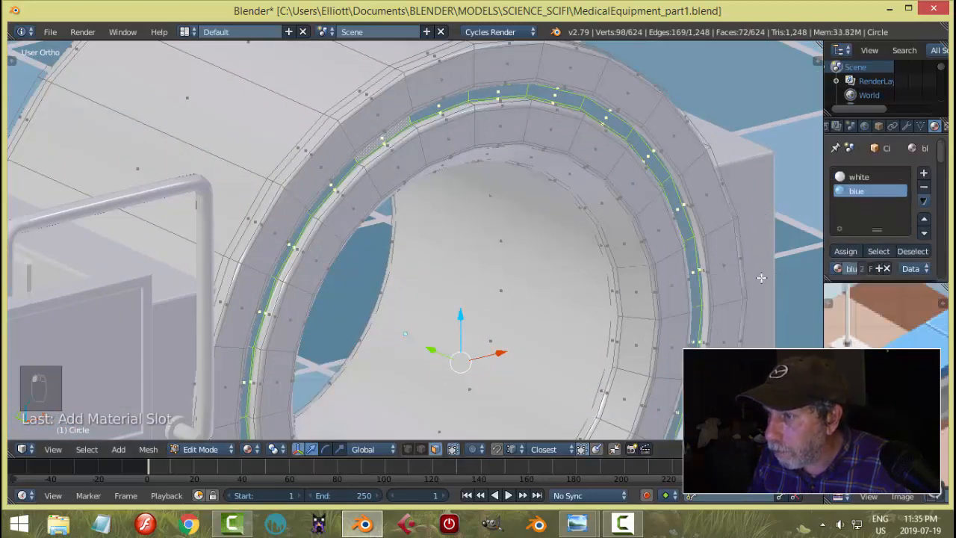
click(845, 252)
key(a)
key(Tab)
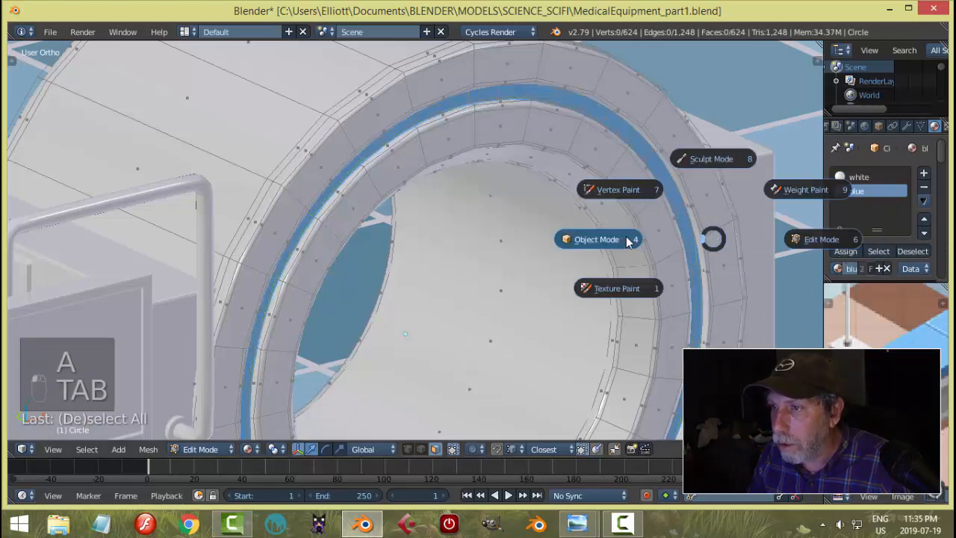
click(627, 241)
key(a)
key(a)
- Replace the white material on the bed's mattress with the blue material
scroll(690, 227, down, 5)
middle_drag(690, 227, 653, 301)
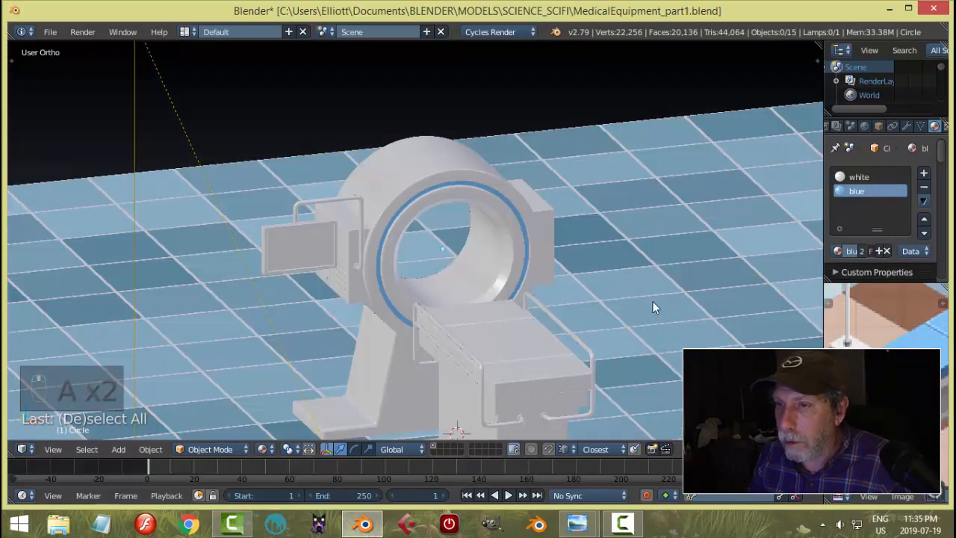
right_click(546, 346)
middle_drag(588, 349, 699, 313)
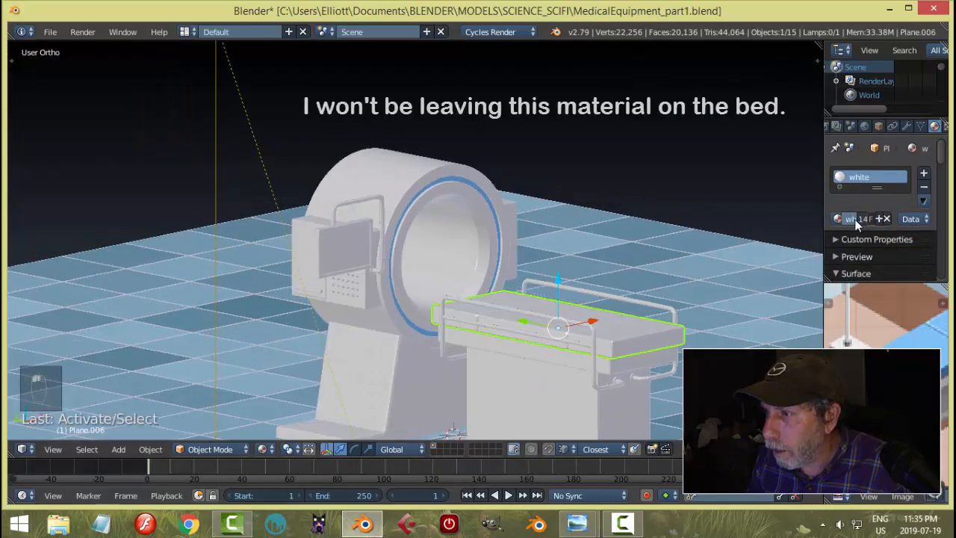
click(840, 220)
click(695, 240)
key(a)
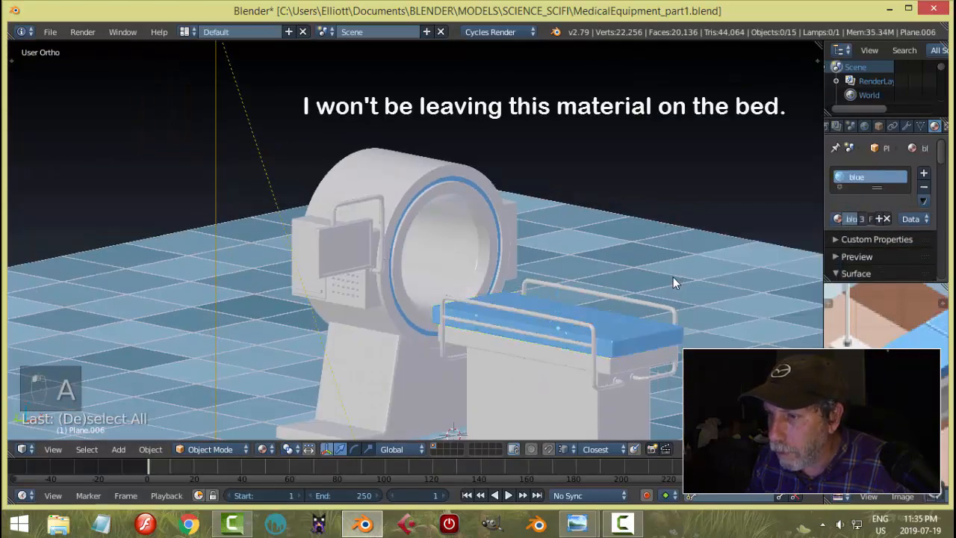
- Enter Edit Mode on the monitor panel mounted on the scanner's side, with its front screen face selected
middle_drag(673, 277, 664, 290)
scroll(663, 291, down, 4)
scroll(508, 330, up, 3)
scroll(582, 331, down, 2)
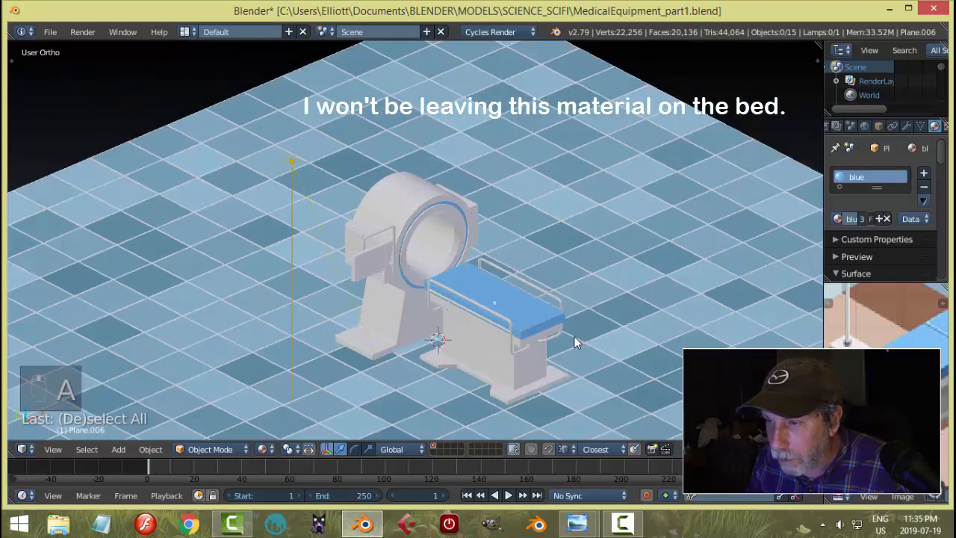
shift+middle_drag(575, 337, 584, 294)
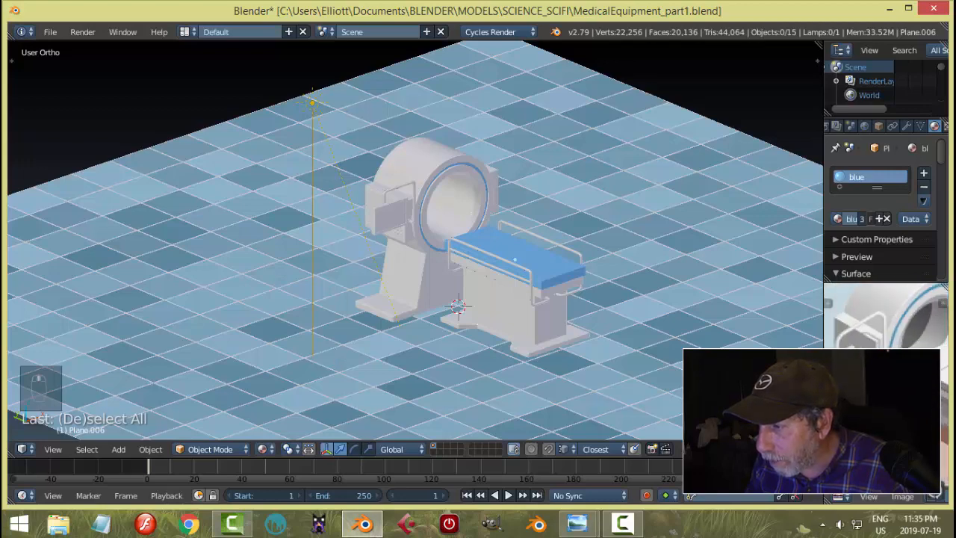
scroll(382, 217, up, 1)
right_click(386, 213)
key(Tab)
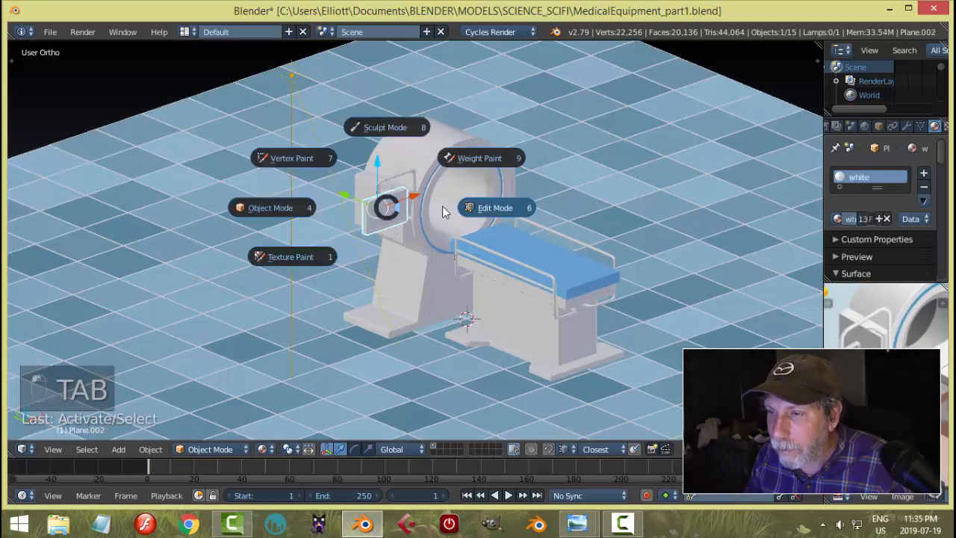
click(448, 208)
scroll(359, 192, up, 3)
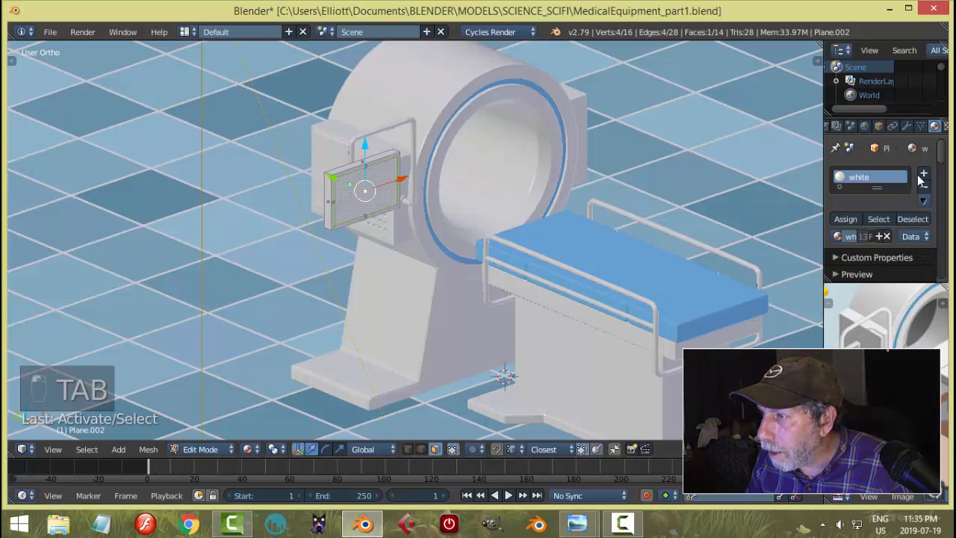
- Add a new material in a second slot on the monitor and set its colour to a dark greyish blue
click(924, 176)
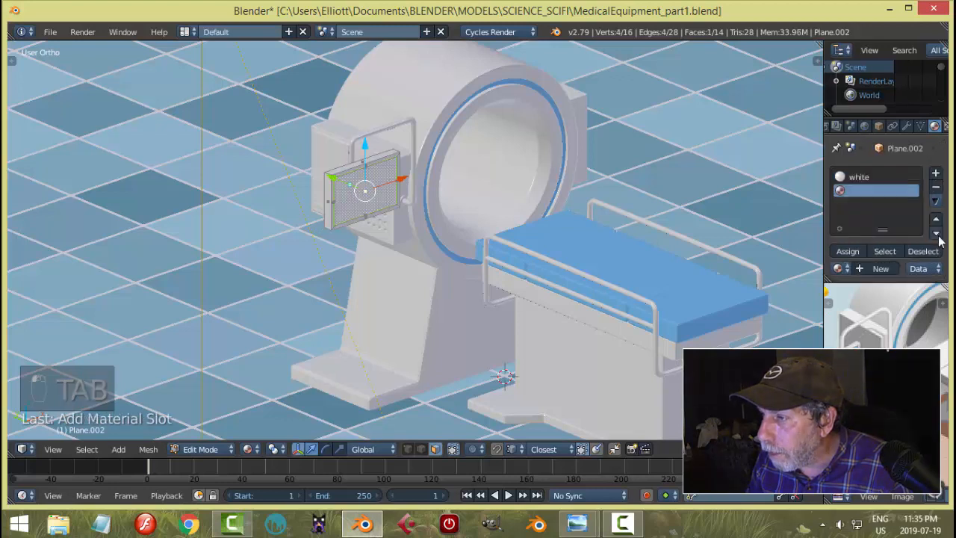
click(893, 268)
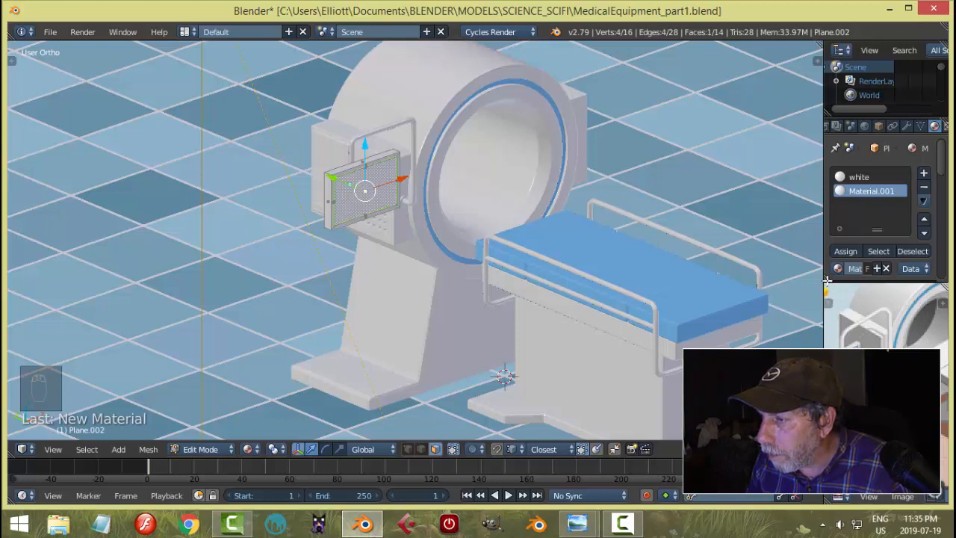
drag(828, 281, 887, 312)
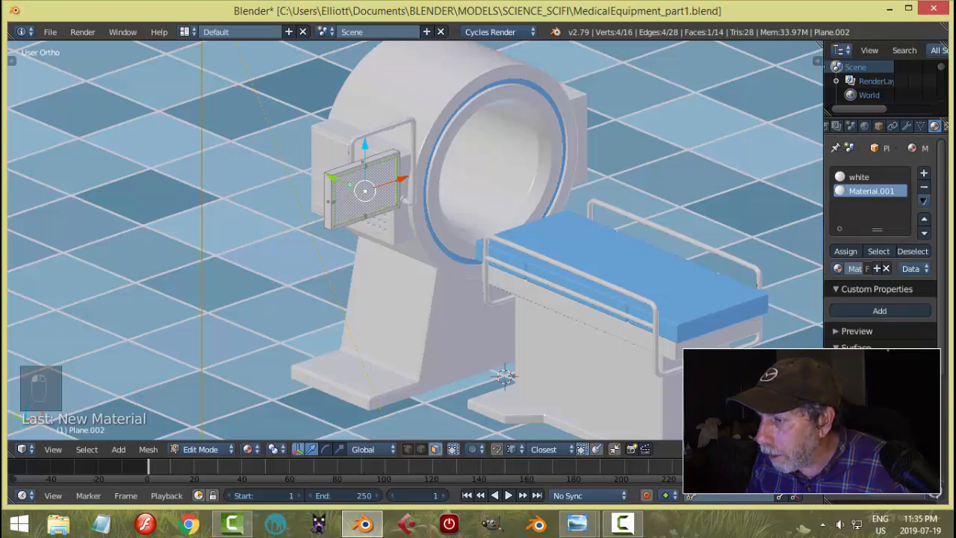
click(865, 293)
drag(856, 240, 856, 235)
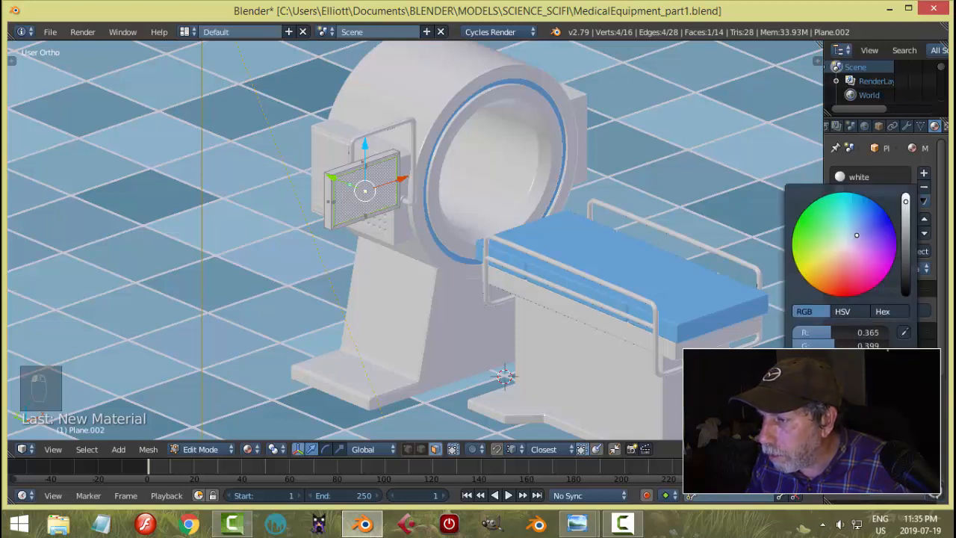
drag(906, 201, 910, 226)
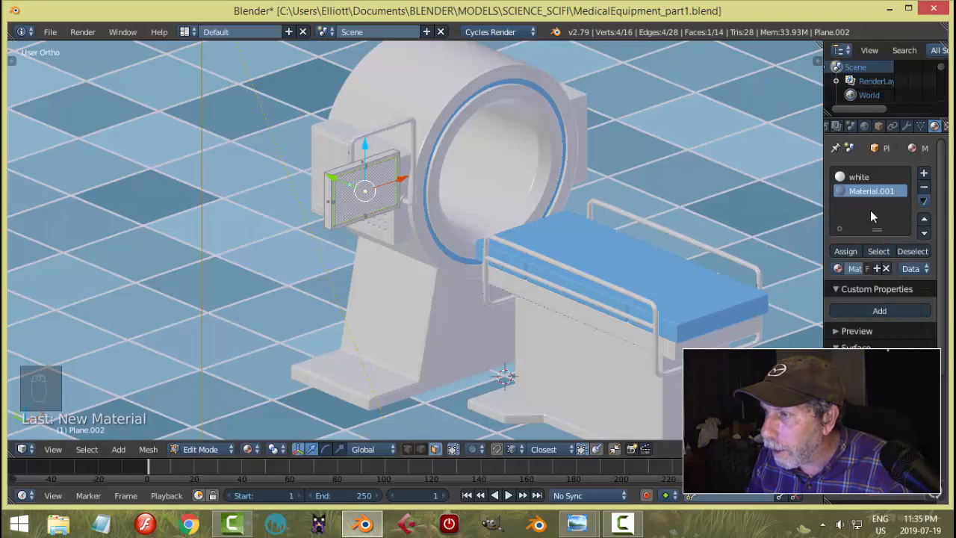
- Assign the dark blue material to the monitor's screen face and return to Object Mode
click(850, 253)
key(a)
key(Tab)
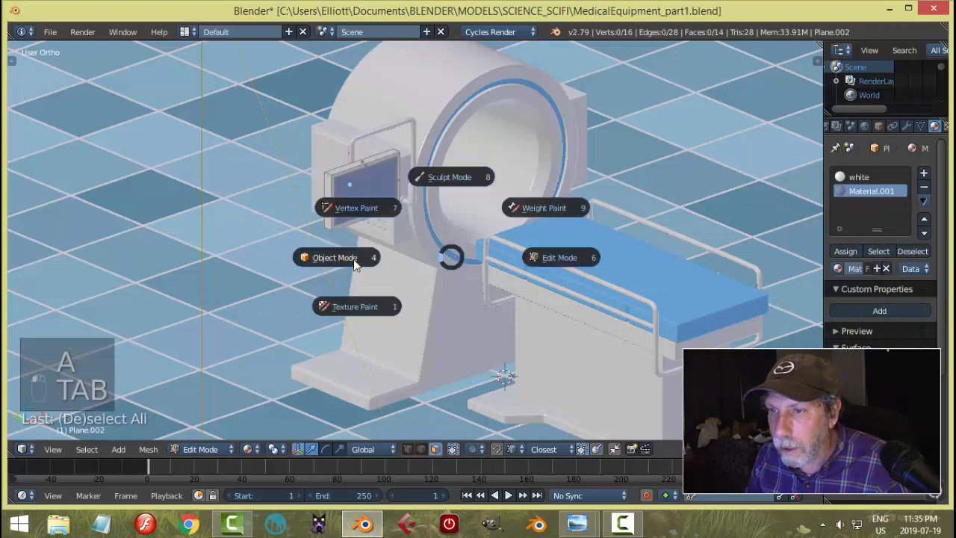
click(354, 263)
key(a)
- Examine the scanner, bed and tiled floor with their new materials from near and far
scroll(549, 248, down, 1)
scroll(549, 254, down, 3)
scroll(553, 248, up, 2)
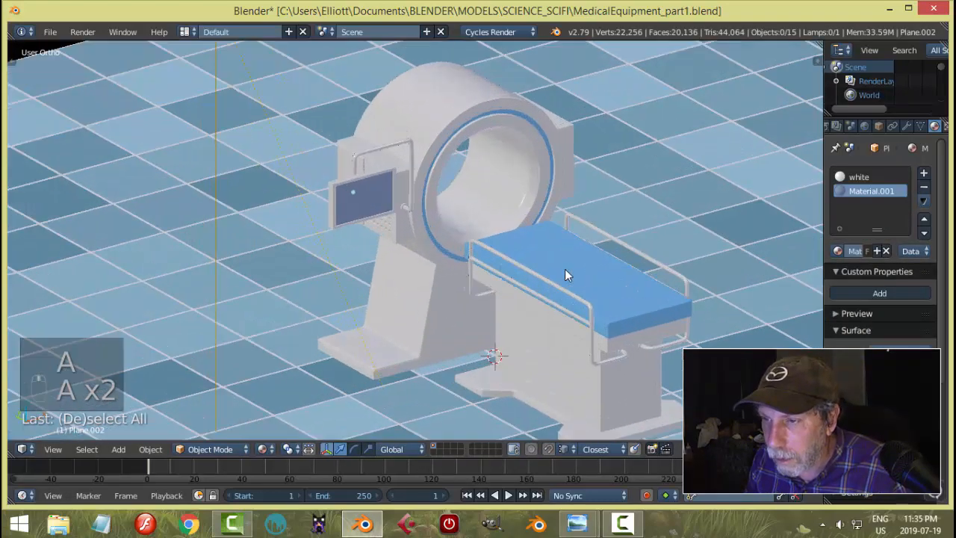
scroll(566, 275, down, 2)
scroll(564, 269, up, 2)
scroll(535, 270, down, 5)
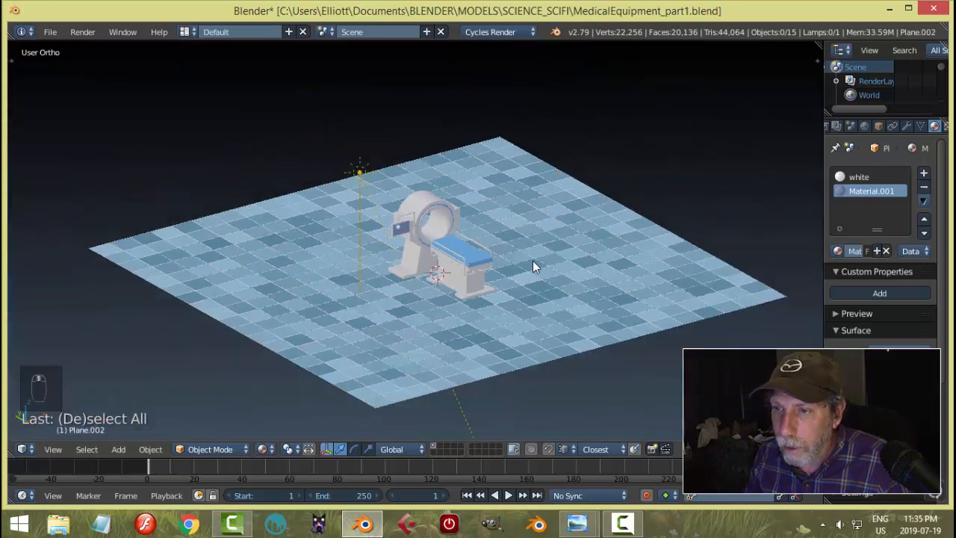
scroll(533, 267, up, 4)
scroll(535, 270, up, 2)
- Add a Hemi lamp and move it high above the floor, near the far side of the bed
key(shift+a)
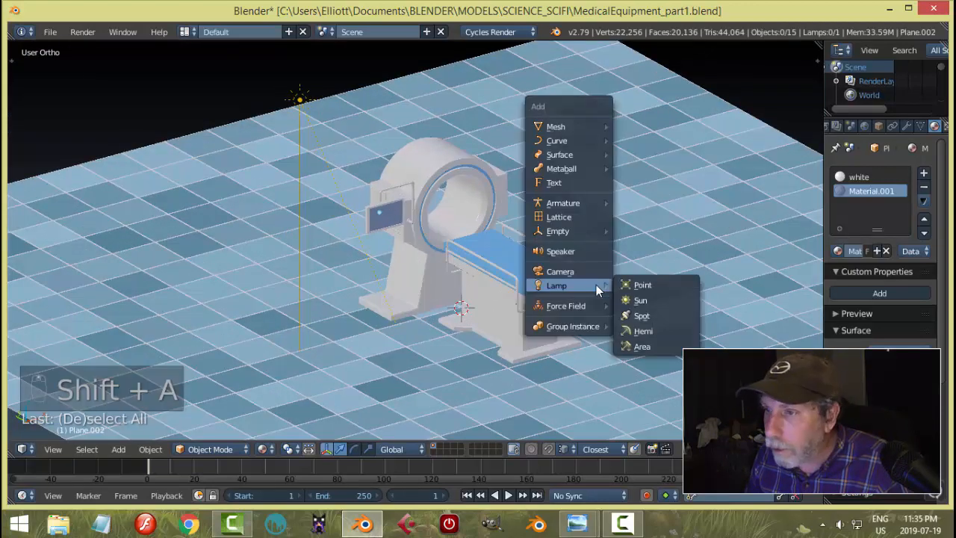
mouse_move(587, 287)
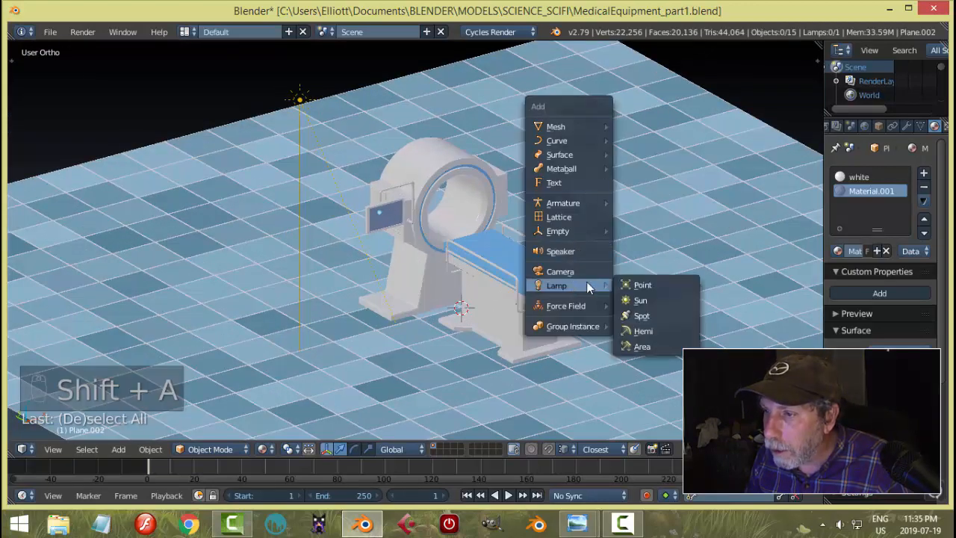
click(641, 331)
scroll(552, 271, down, 4)
drag(446, 242, 462, 159)
middle_drag(563, 164, 597, 199)
drag(510, 164, 508, 130)
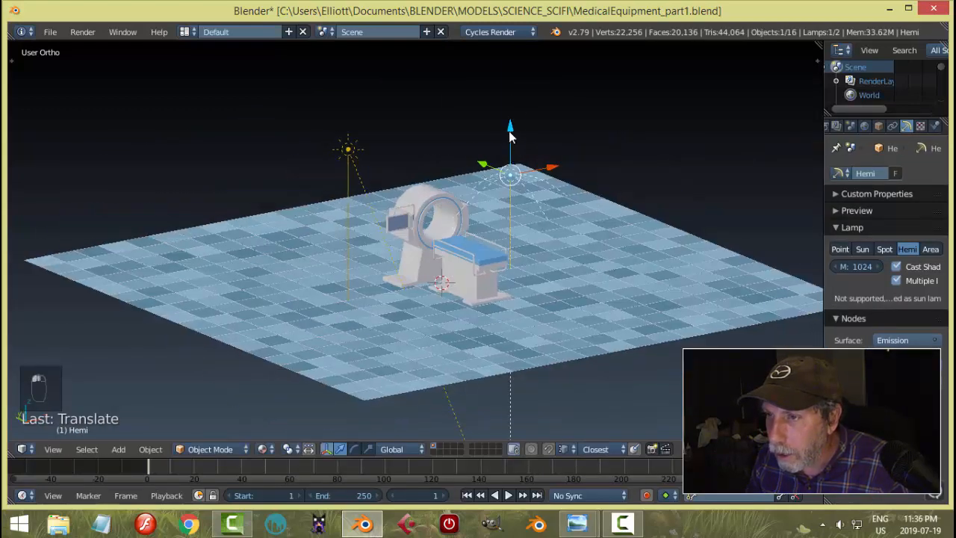
- Rotate the Hemi lamp to aim toward the scanner and move it higher and farther out over the floor
key(r)
click(535, 158)
middle_drag(551, 209, 524, 143)
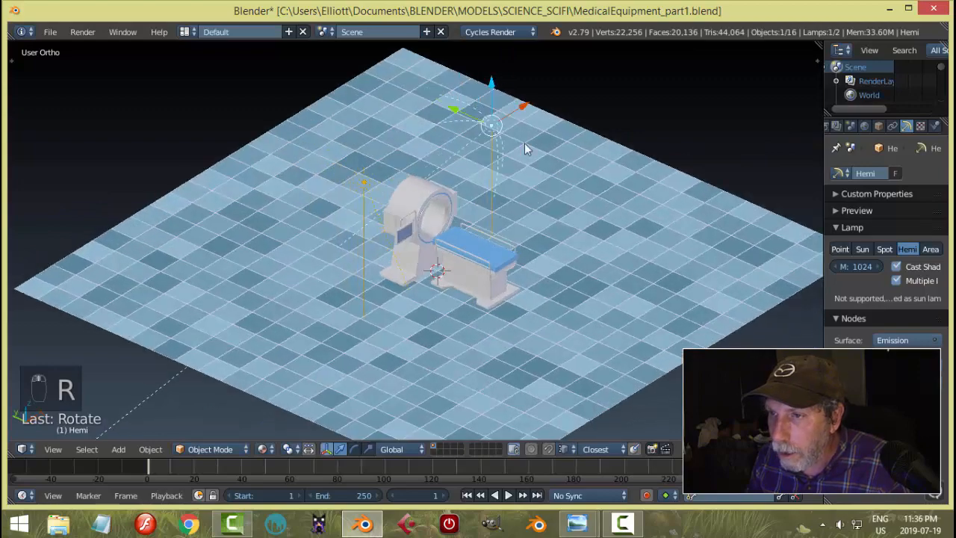
drag(490, 125, 510, 151)
middle_drag(510, 151, 561, 172)
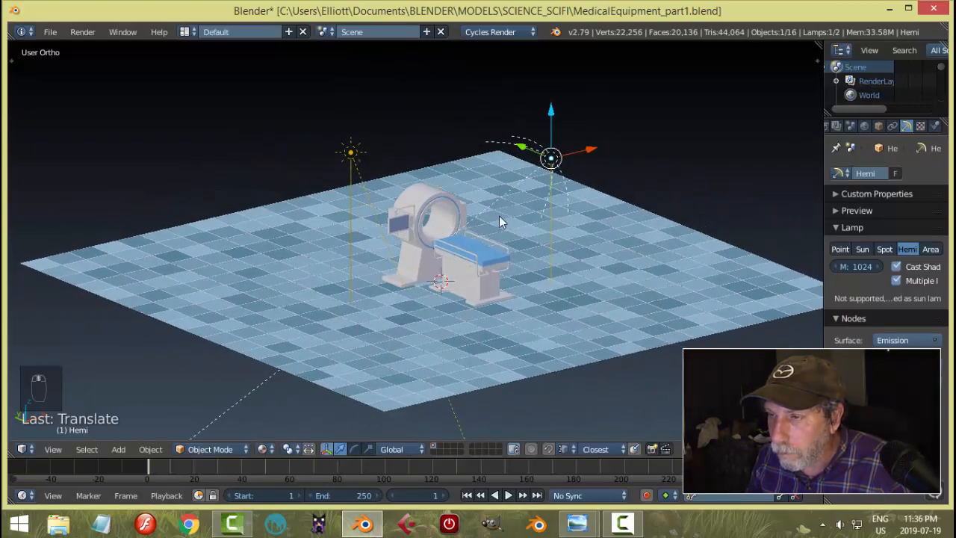
- Preview the scanner, bed and tiled floor in rendered shading with the current lamps
scroll(550, 234, up, 3)
scroll(550, 227, up, 1)
key(shift+z)
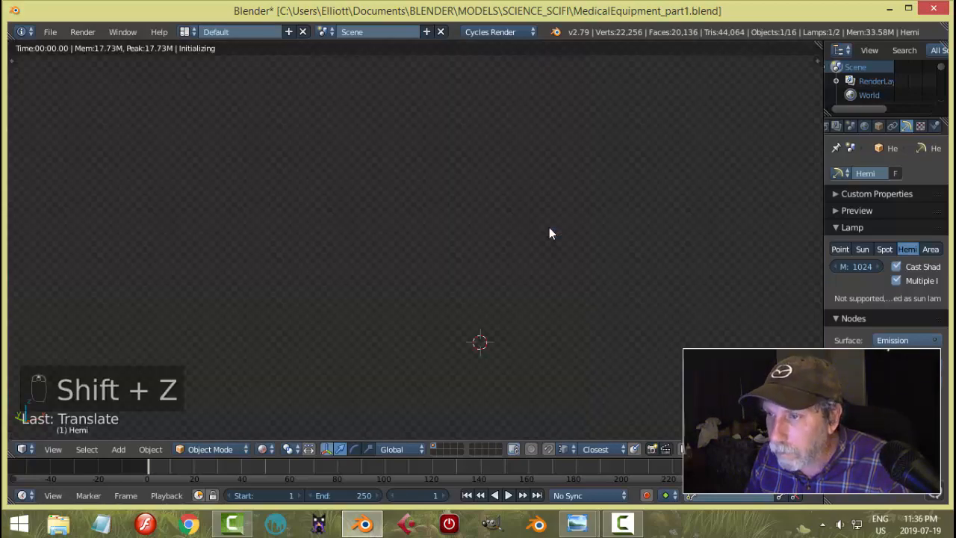
scroll(549, 227, up, 2)
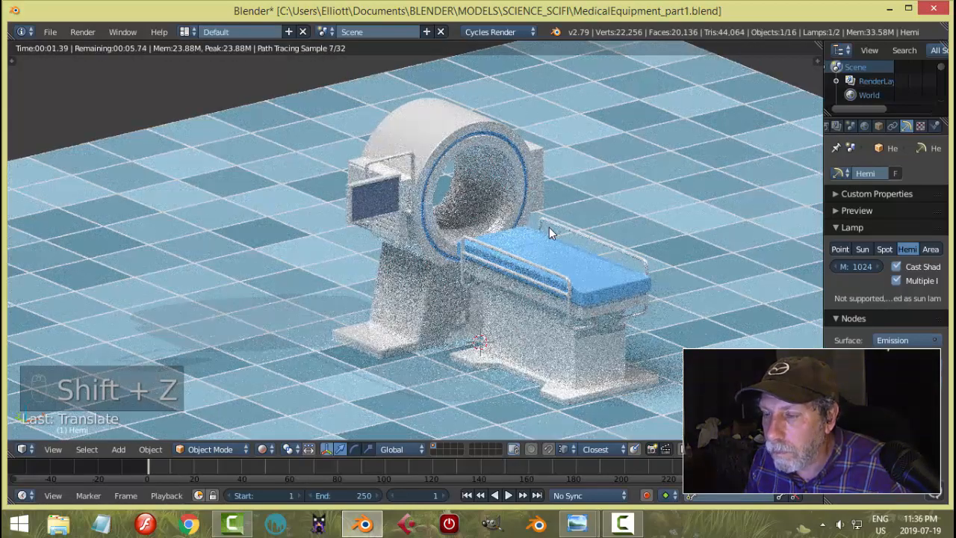
key(shift+z)
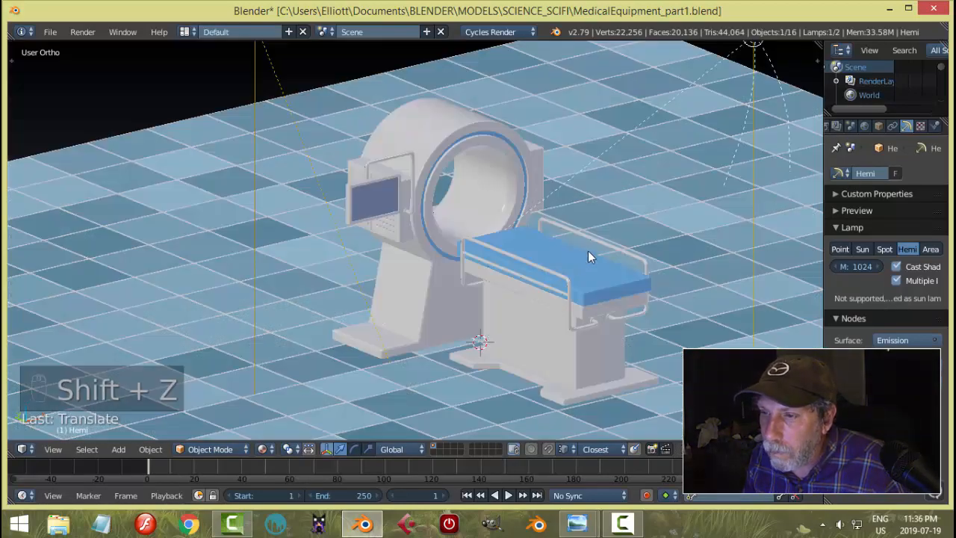
- Preview the scanner and bed in rendered shading from closer up, and save over MedicalEquipment_part1.blend
scroll(568, 261, up, 4)
scroll(564, 283, down, 3)
shift+middle_drag(594, 288, 574, 271)
scroll(580, 278, up, 2)
key(shift+z)
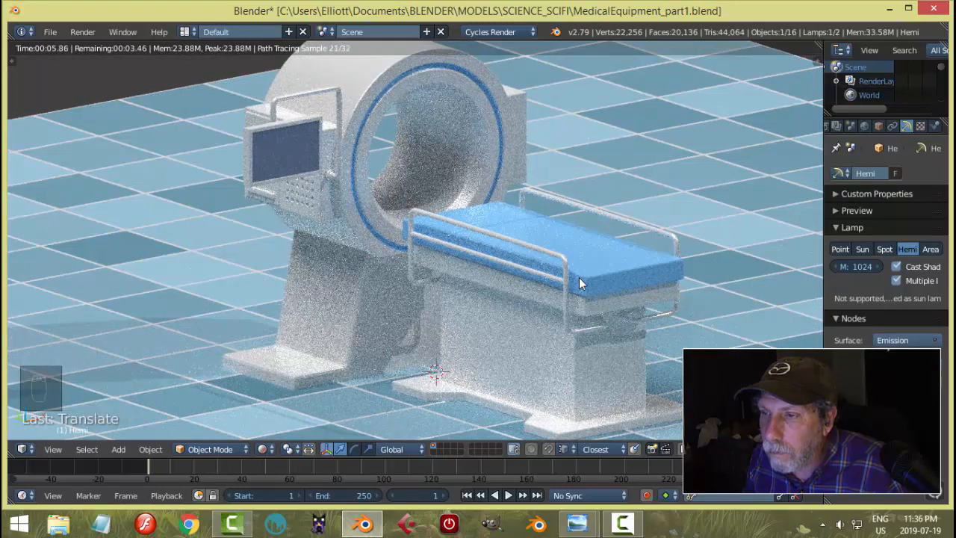
key(shift+z)
shift+middle_drag(561, 236, 566, 262)
key(ctrl+s)
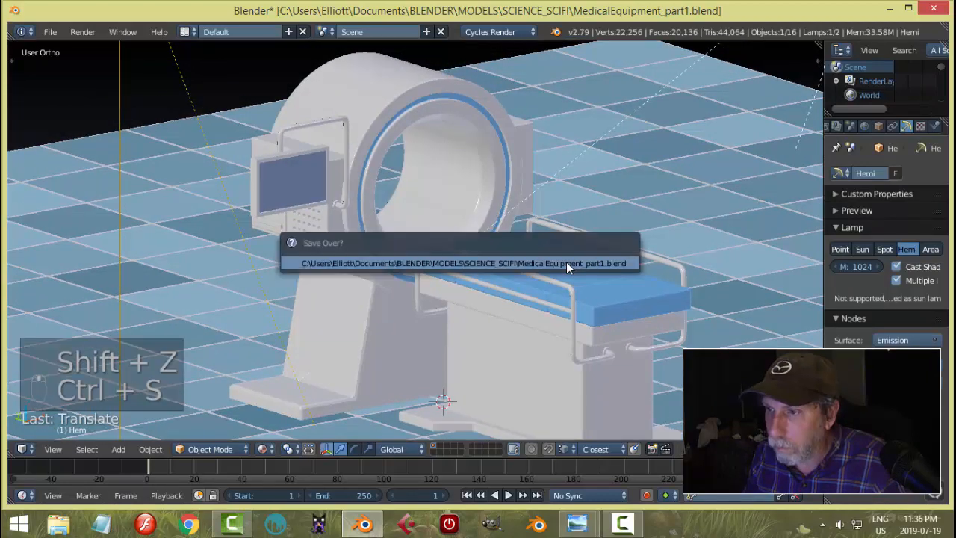
- Add a camera, raise it above the bed and pull it back well beyond the foot of the bed
scroll(567, 262, down, 4)
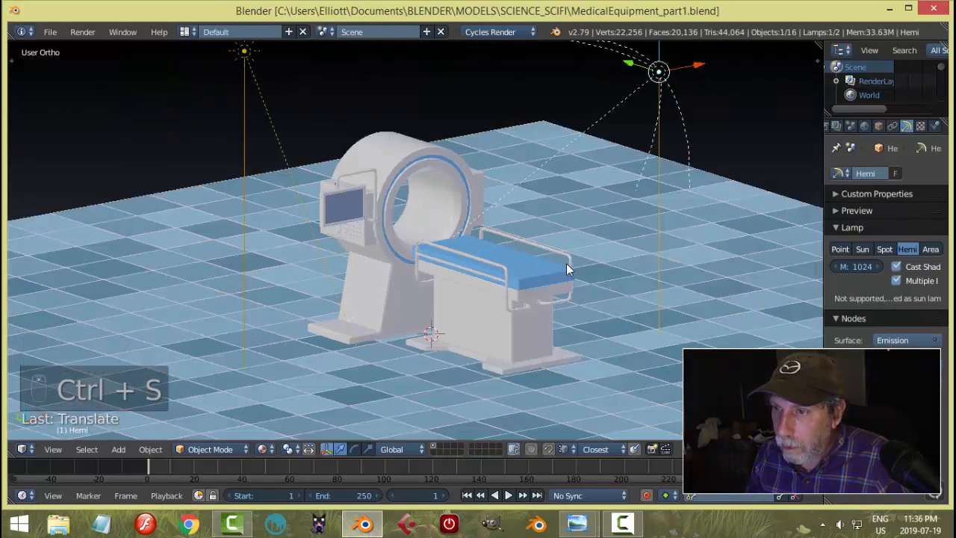
key(shift+a)
click(564, 254)
middle_drag(644, 258, 534, 315)
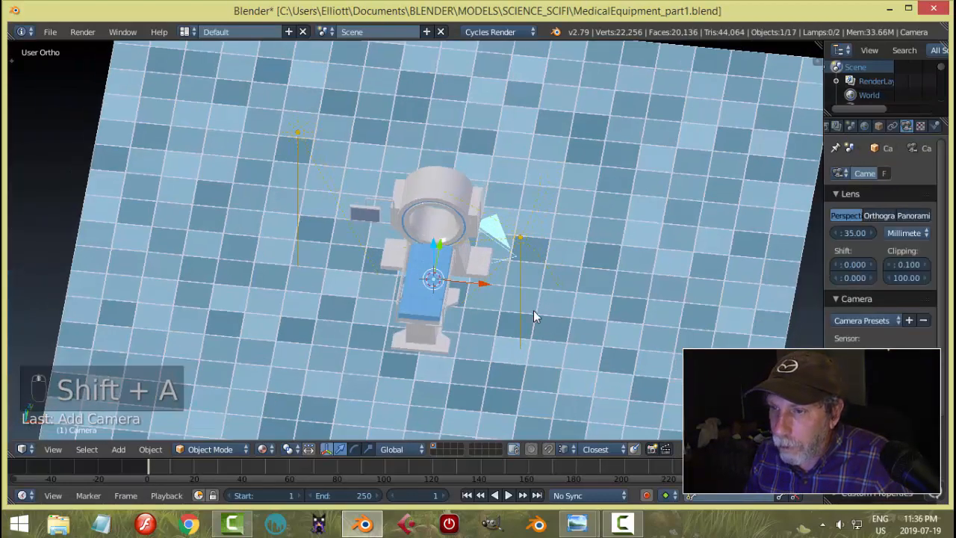
key(g)
click(429, 275)
middle_drag(429, 274, 328, 218)
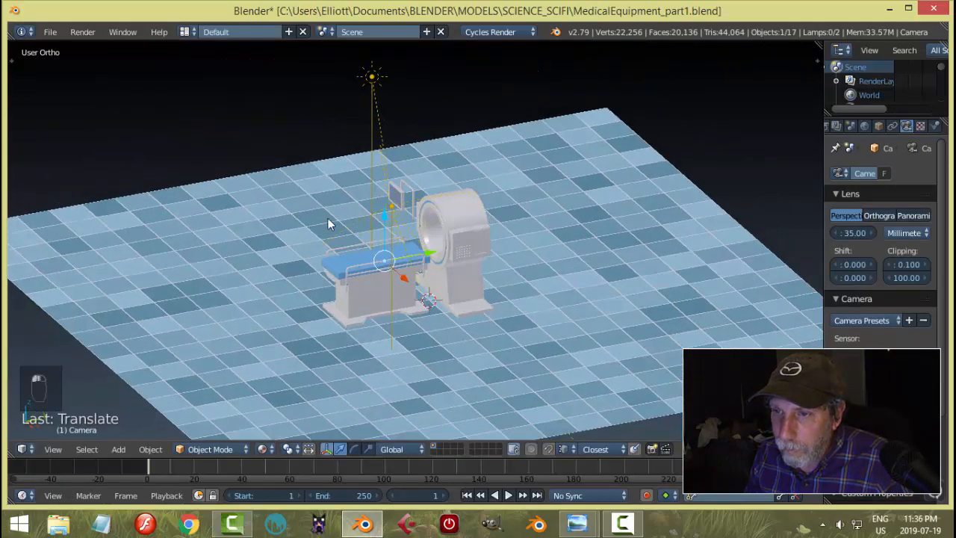
drag(395, 228, 384, 158)
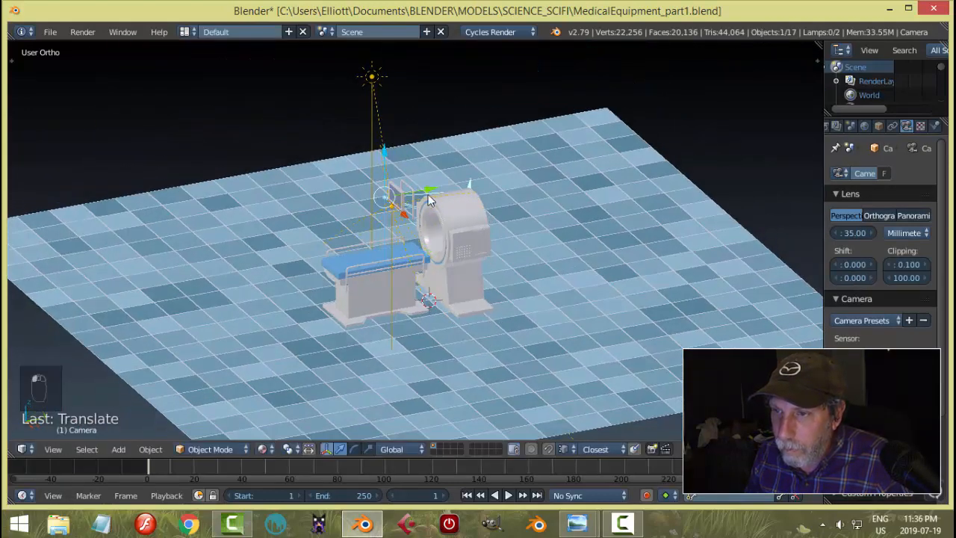
drag(428, 195, 262, 214)
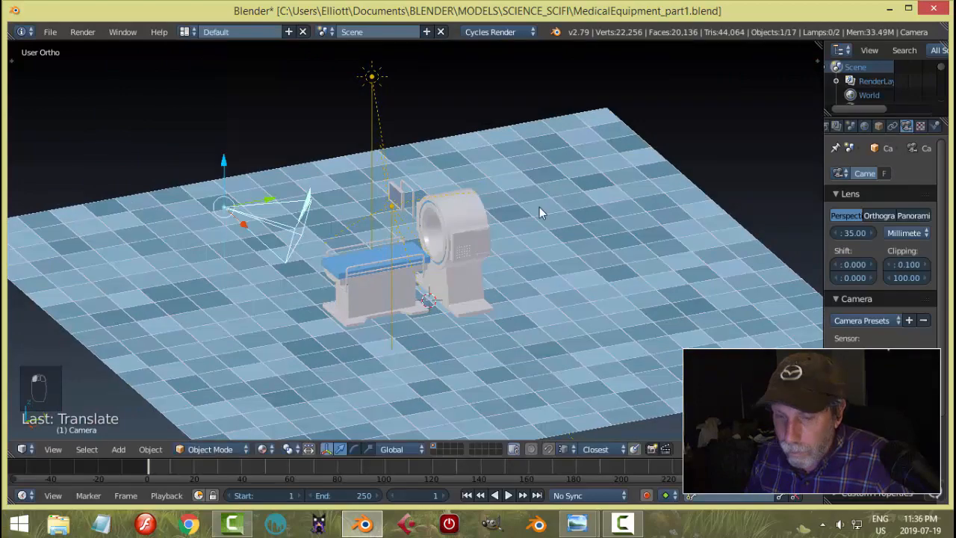
- Look through the camera with Lock Camera to View enabled, frame the whole scanner and bed at an angle, and save the file
key(n)
scroll(762, 168, up, 8)
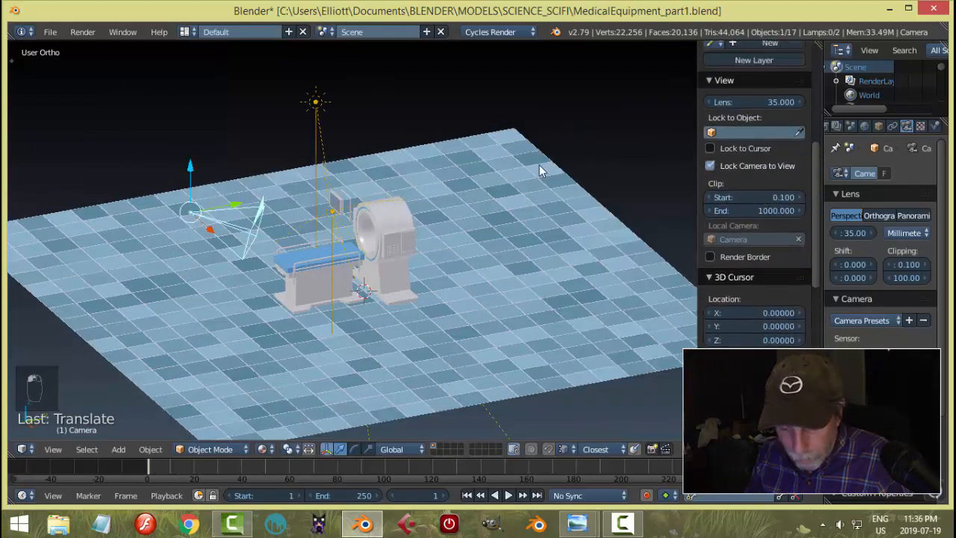
key(n)
key(KP_0)
middle_drag(509, 189, 540, 254)
key(Home)
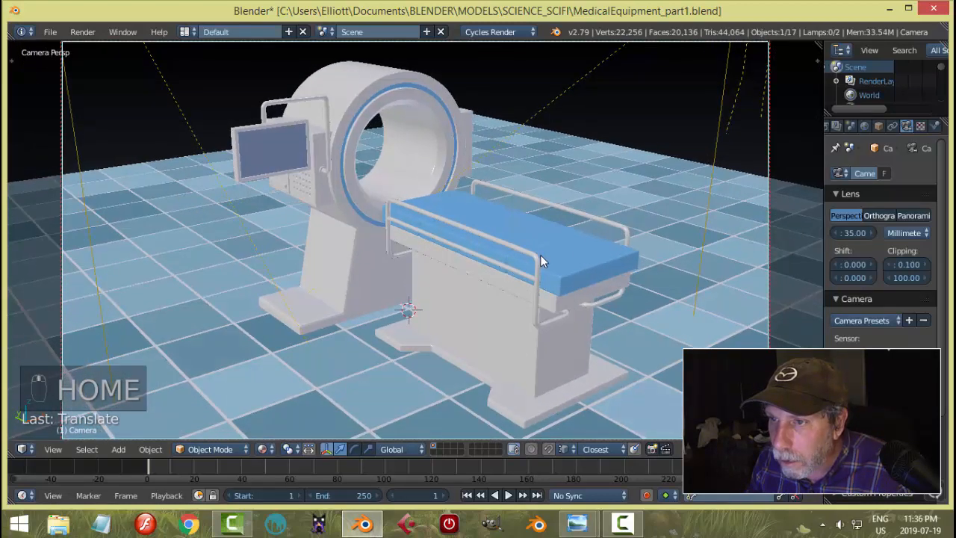
key(ctrl+s)
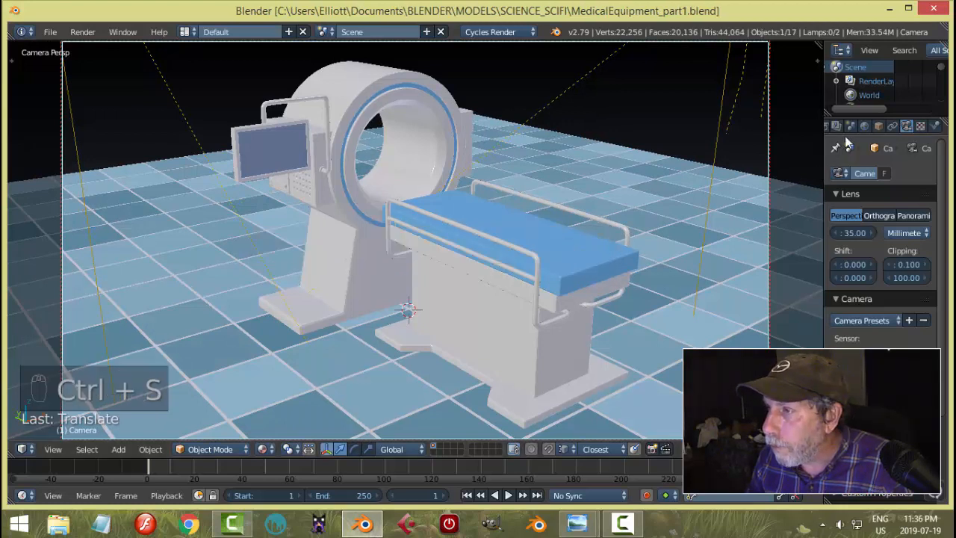
- Enable the node-based Background surface for the world, adjust the camera angle slightly and save the file
click(876, 126)
click(891, 249)
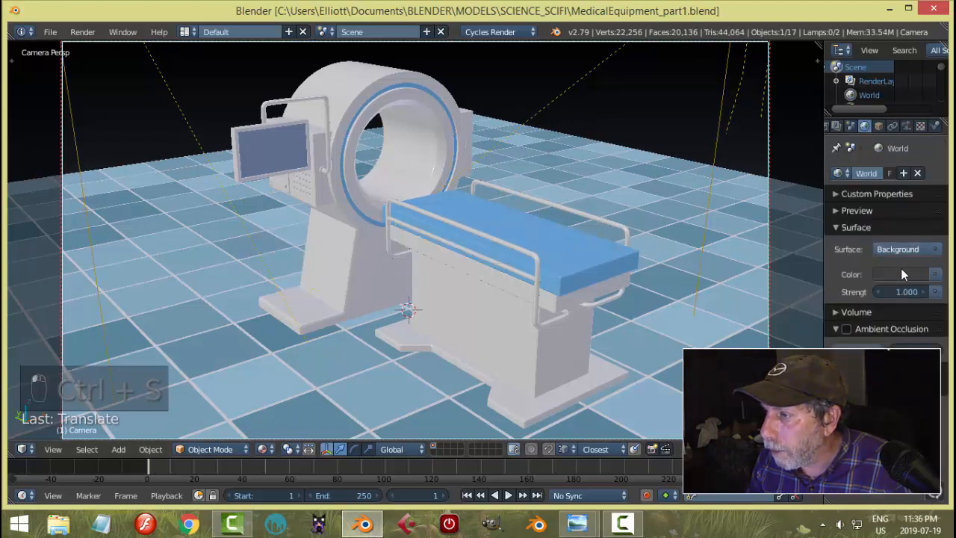
click(906, 274)
key(Escape)
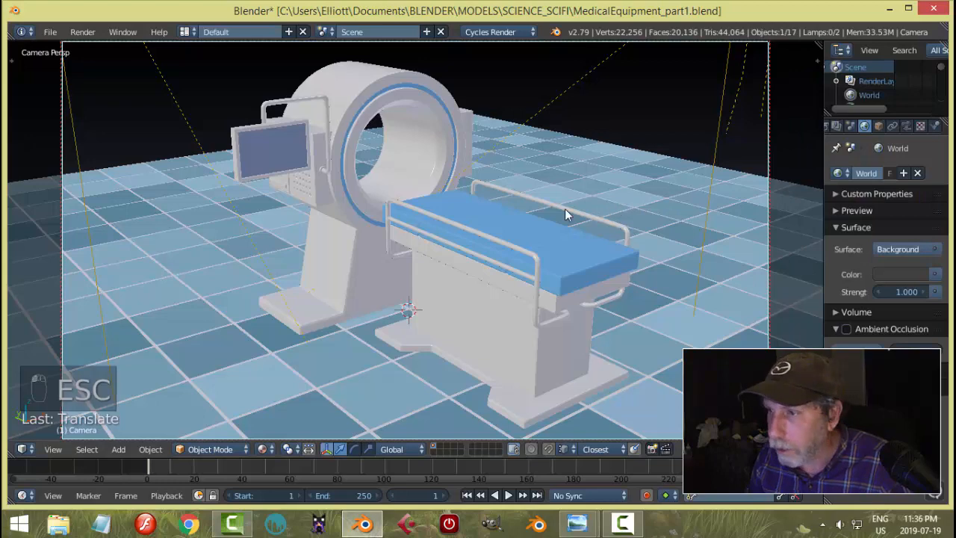
middle_drag(566, 210, 575, 210)
key(ctrl+s)
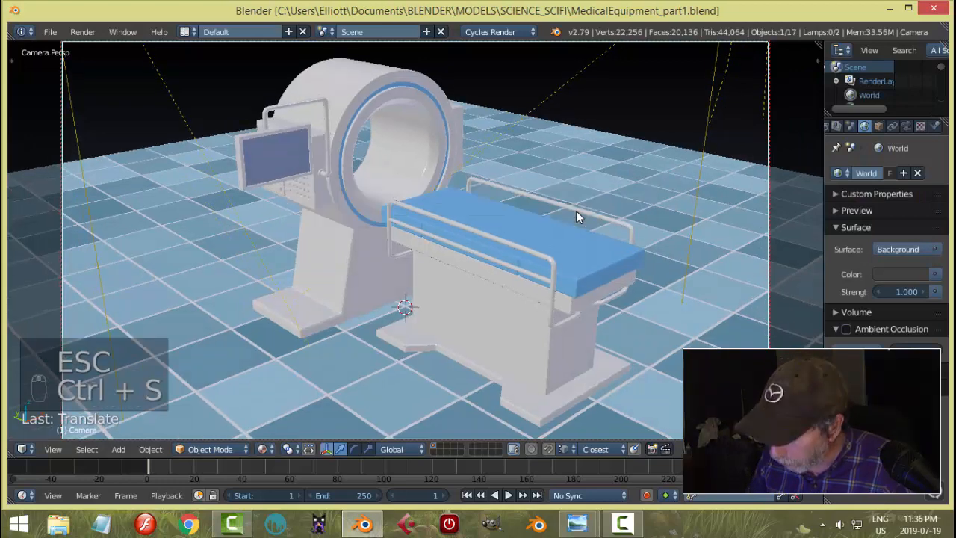
- Leave the camera view, add an Area lamp, move it above the floor behind the scanner and enlarge it
key(KP_0)
key(shift+a)
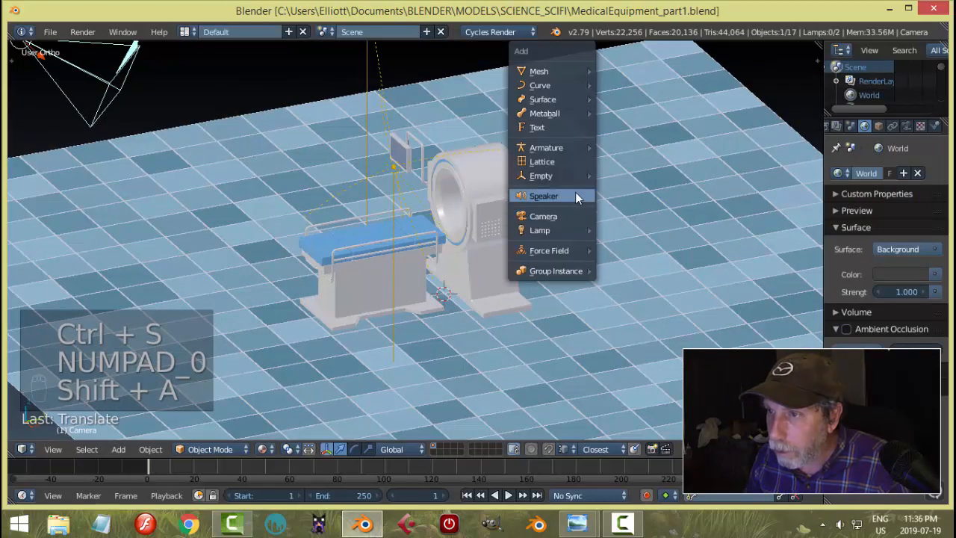
mouse_move(563, 229)
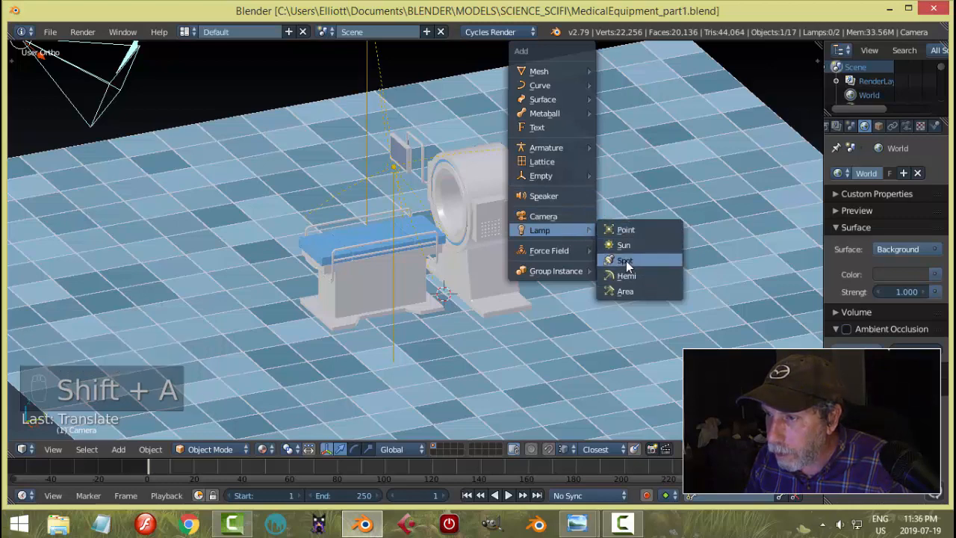
click(627, 292)
scroll(550, 255, down, 3)
drag(479, 265, 536, 153)
key(s)
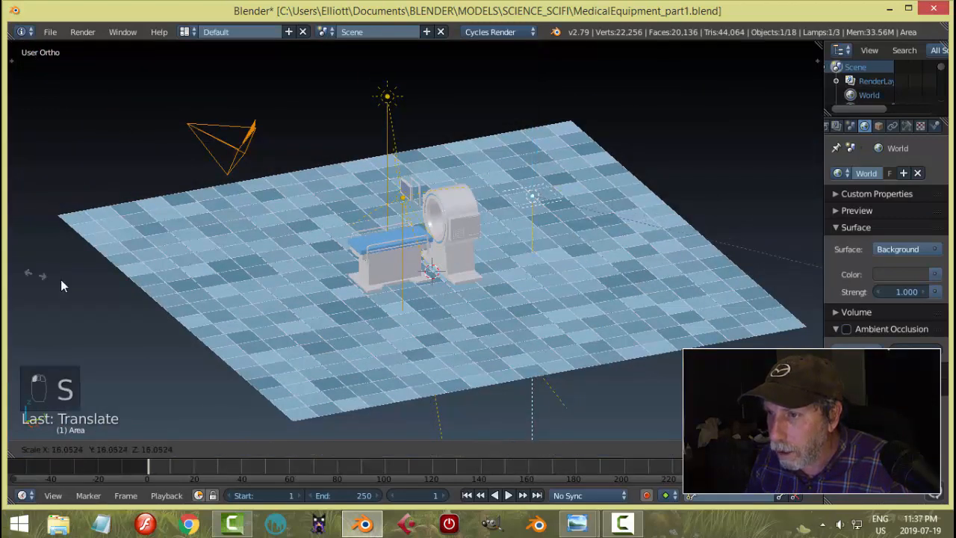
click(164, 302)
- Rotate the Area lamp about the global X axis, reposition it behind the scanner and turn it to face the equipment
middle_drag(216, 271, 404, 237)
key(r)
key(x)
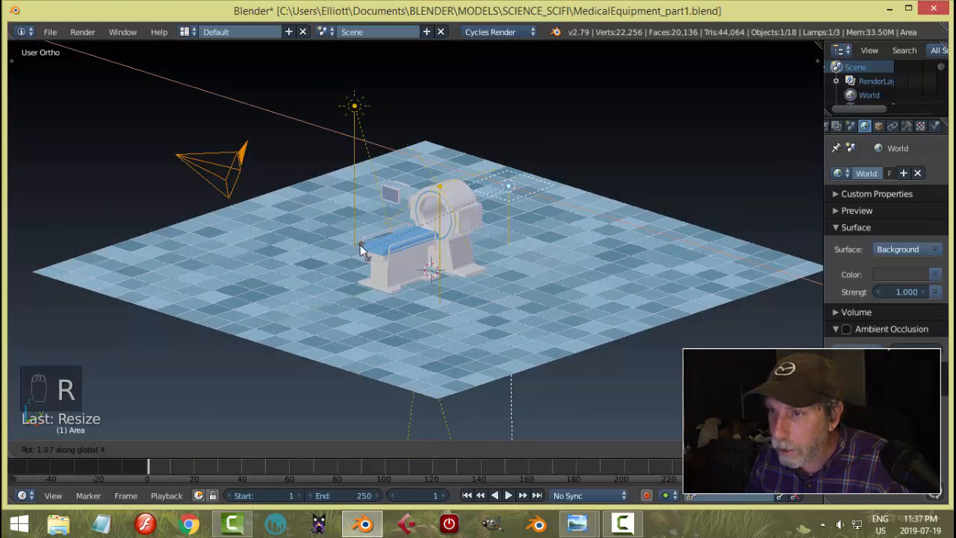
click(463, 177)
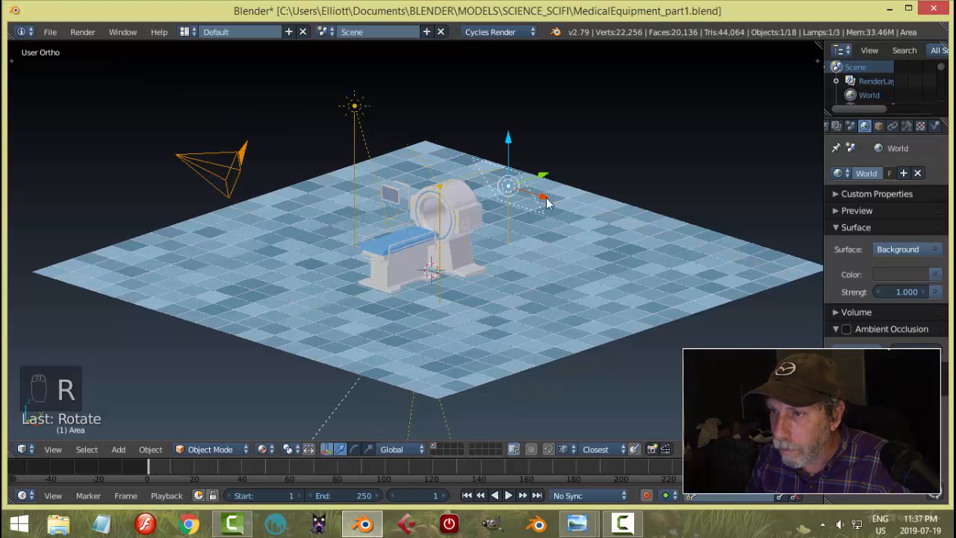
key(g)
click(536, 239)
middle_drag(536, 239, 633, 229)
middle_drag(559, 241, 526, 254)
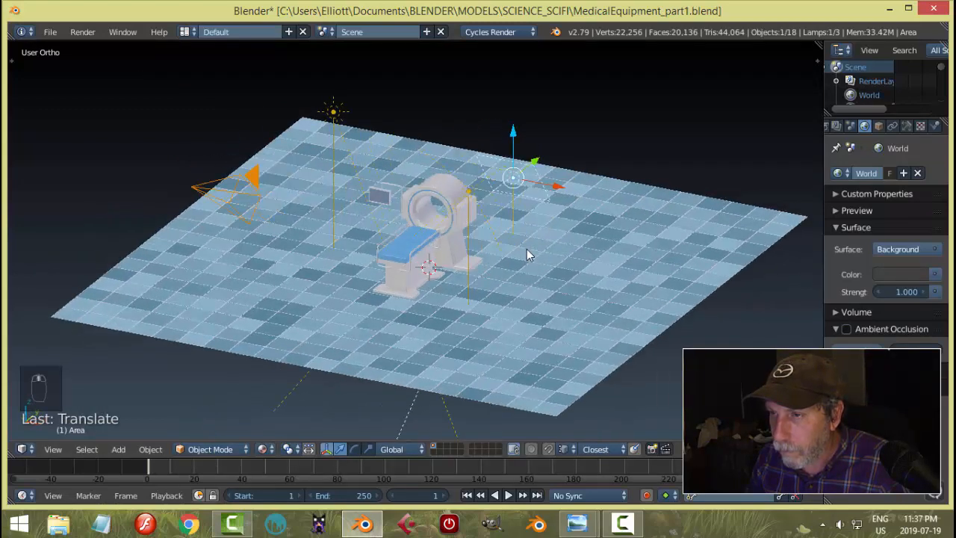
key(r)
click(521, 245)
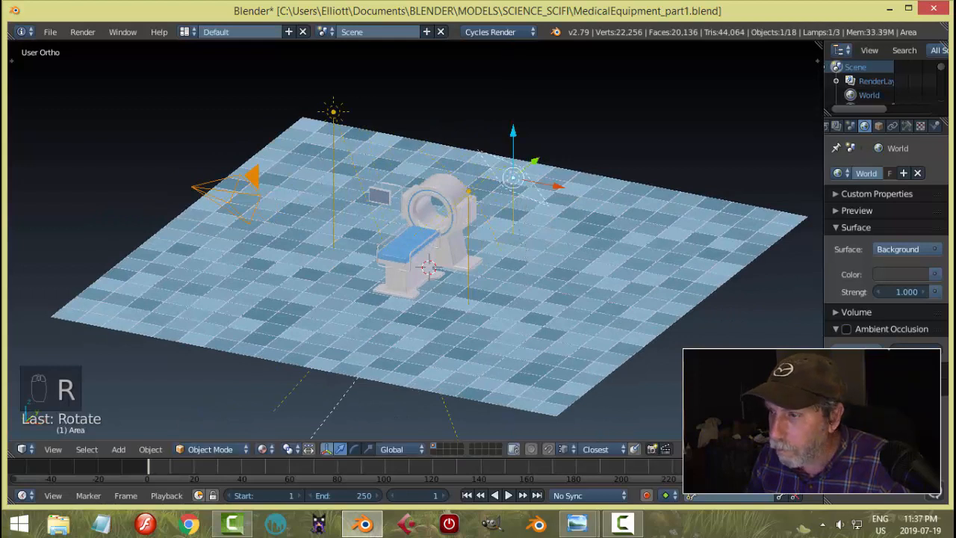
- Adjust the emission colours of the Area, Sun and Hemi lamps, giving the Sun a warm off-white
click(906, 125)
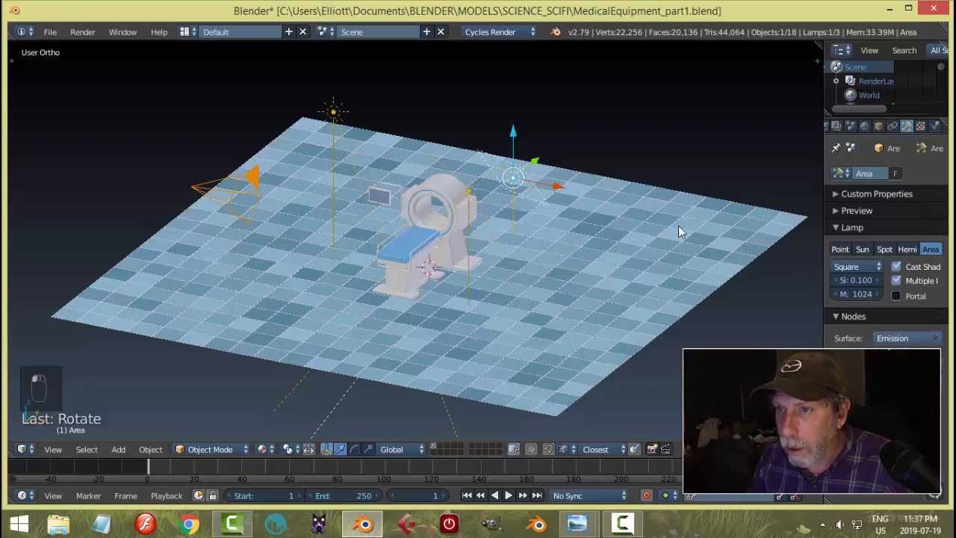
right_click(333, 112)
click(900, 346)
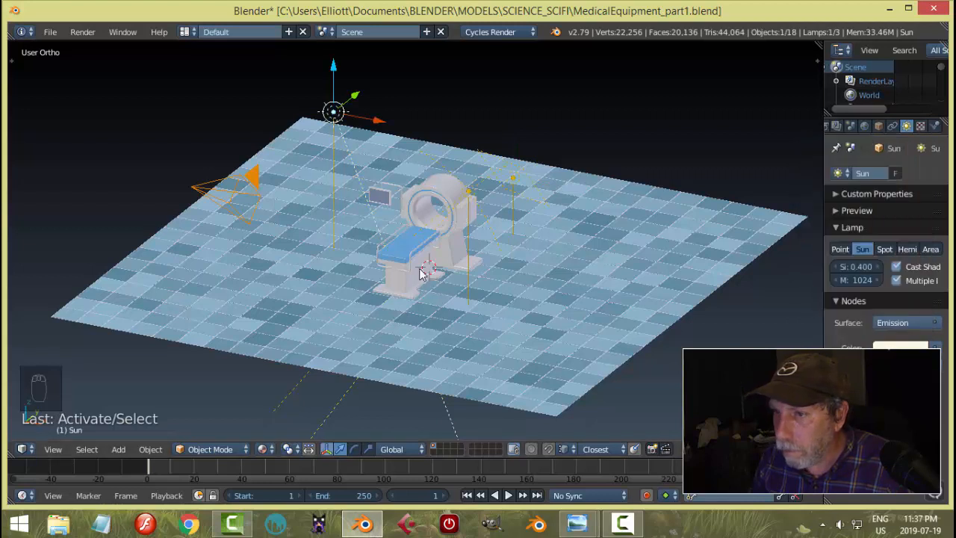
right_click(469, 192)
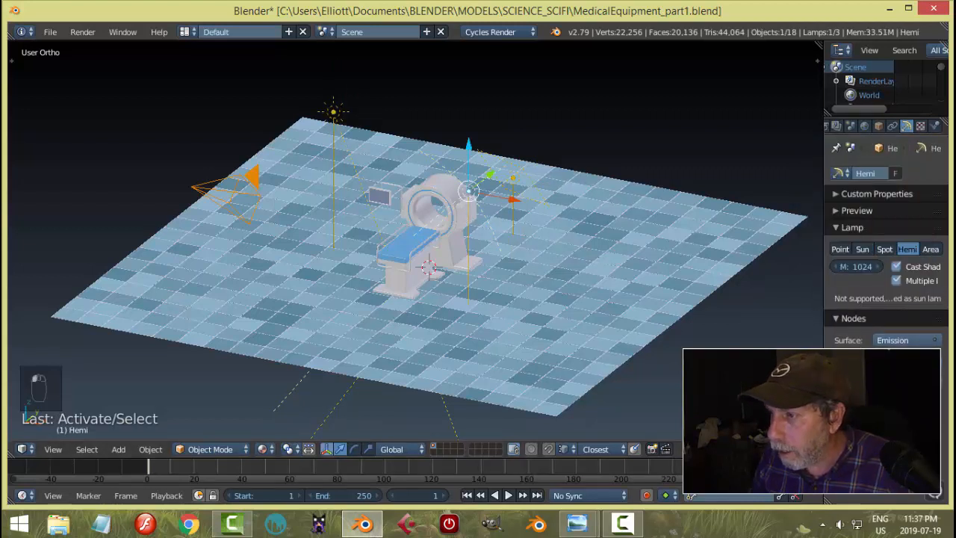
click(899, 347)
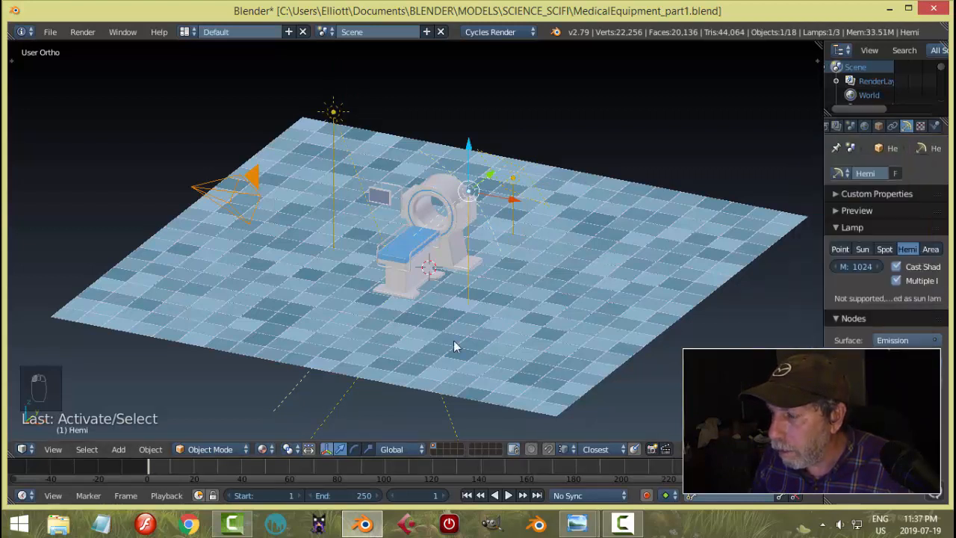
- Preview the rendered scene through the camera and adjust the camera angle slightly
key(KP_0)
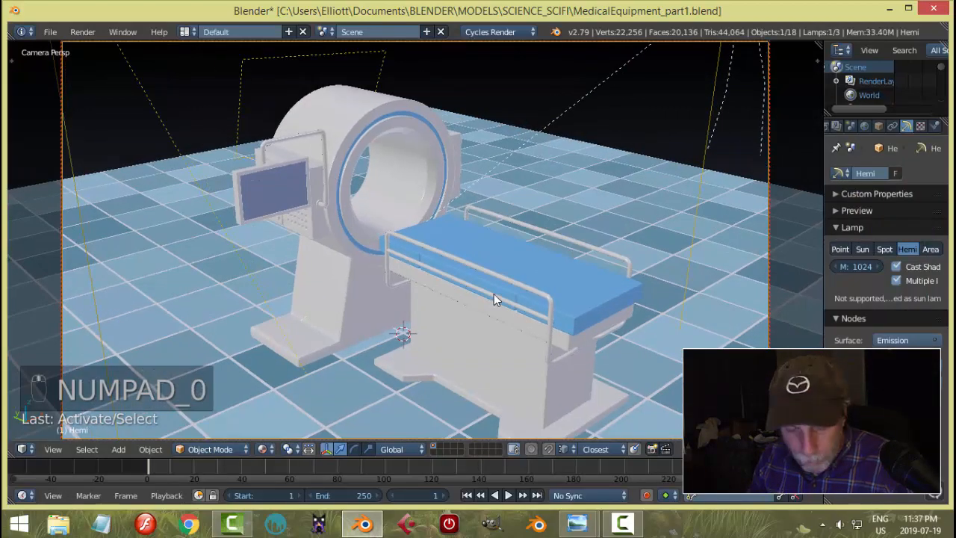
key(shift+z)
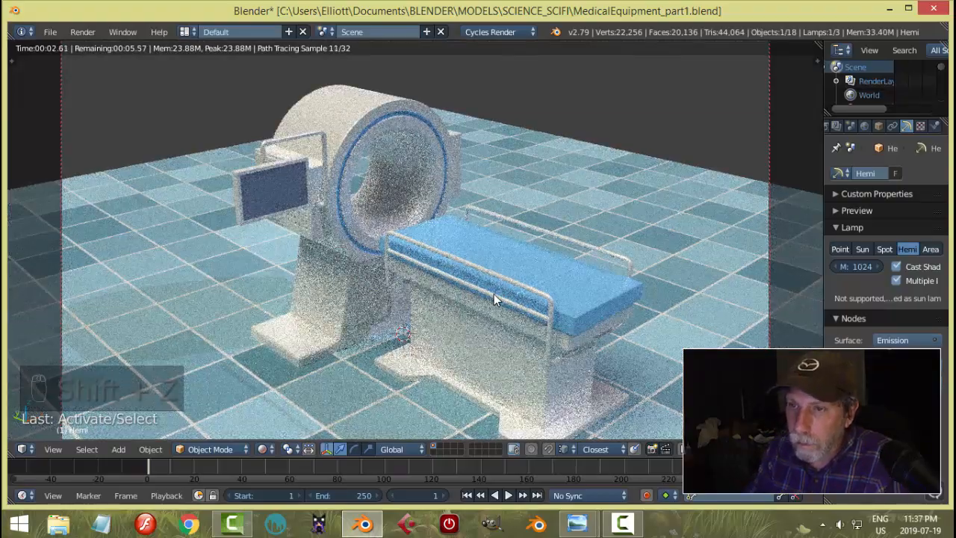
mouse_move(498, 294)
middle_down()
mouse_move(495, 254)
mouse_move(499, 299)
middle_up()
key(shift+z)
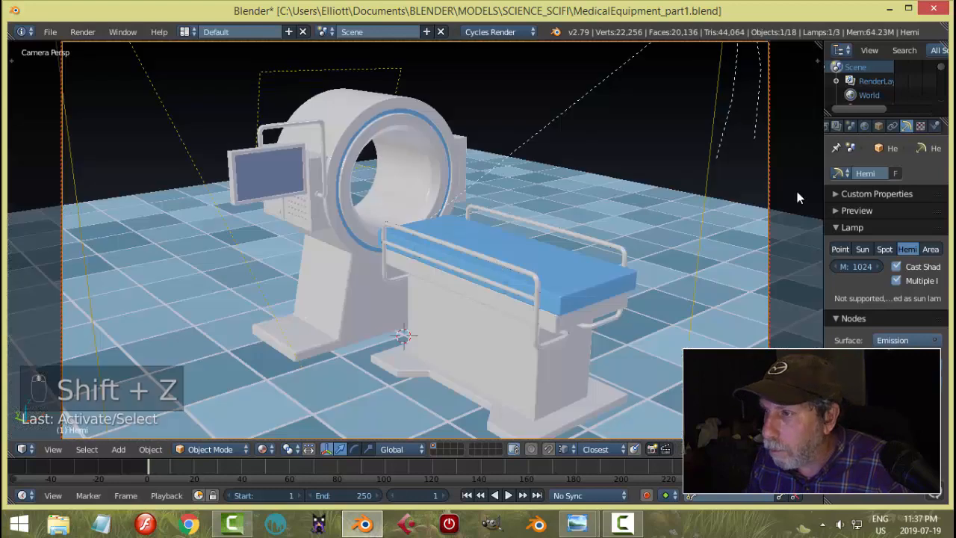
- Darken the world background colour to near black and check it in rendered shading
click(867, 126)
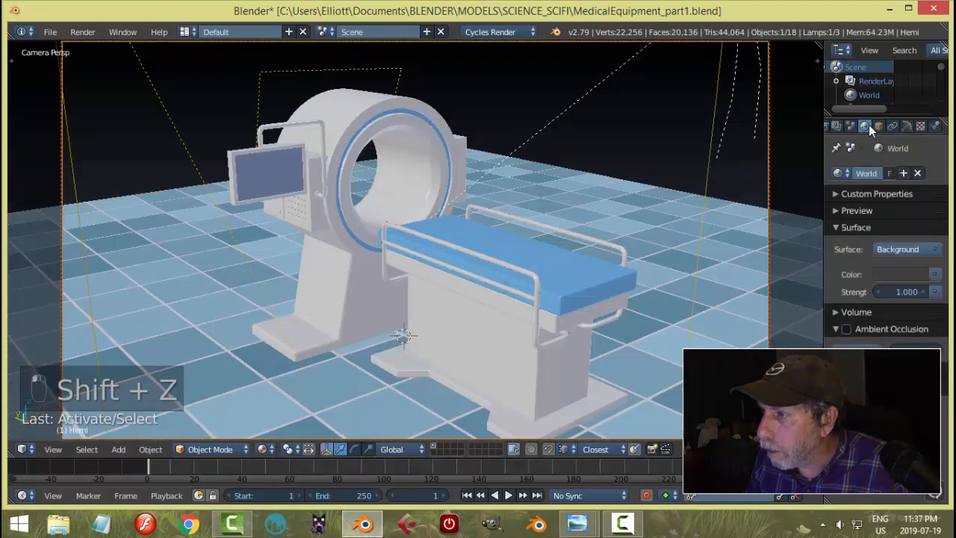
click(904, 275)
drag(917, 166, 917, 176)
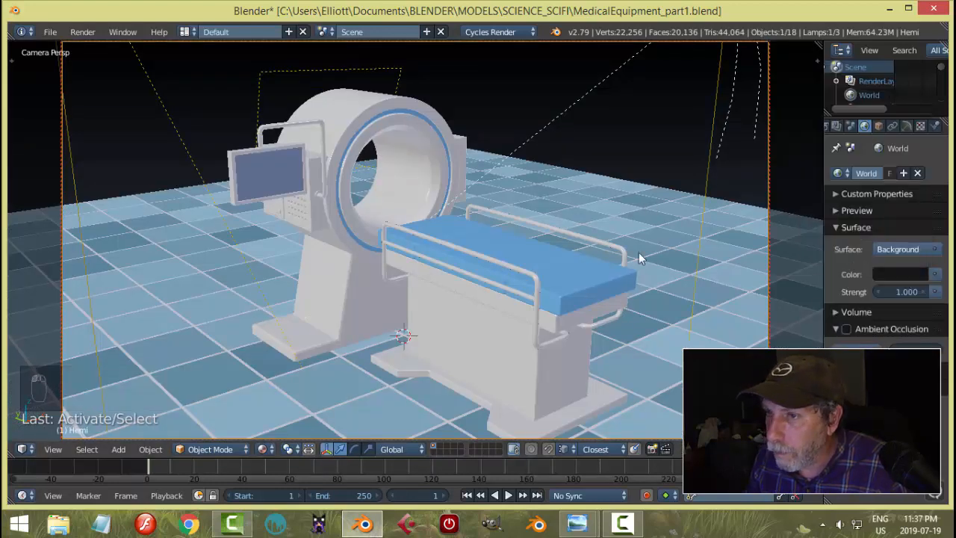
key(shift+z)
key(shift+z)
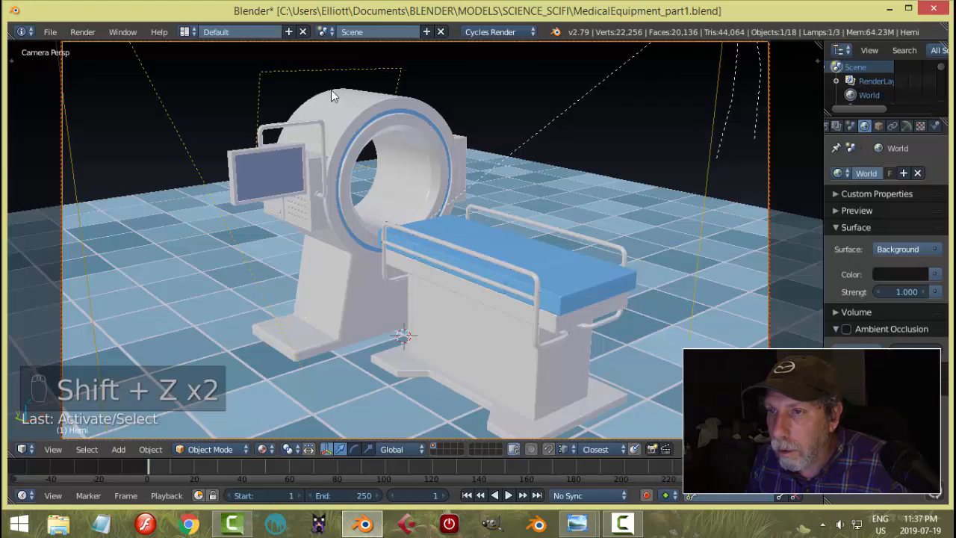
- Raise the Area lamp above the scanner along the global Z axis and preview the lighting in rendered shading
drag(329, 77, 321, 439)
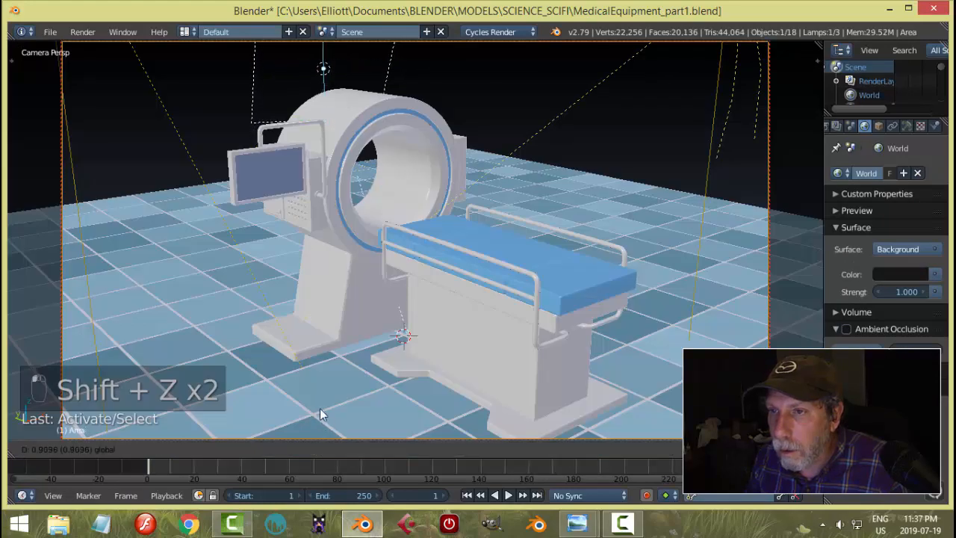
drag(320, 405, 316, 408)
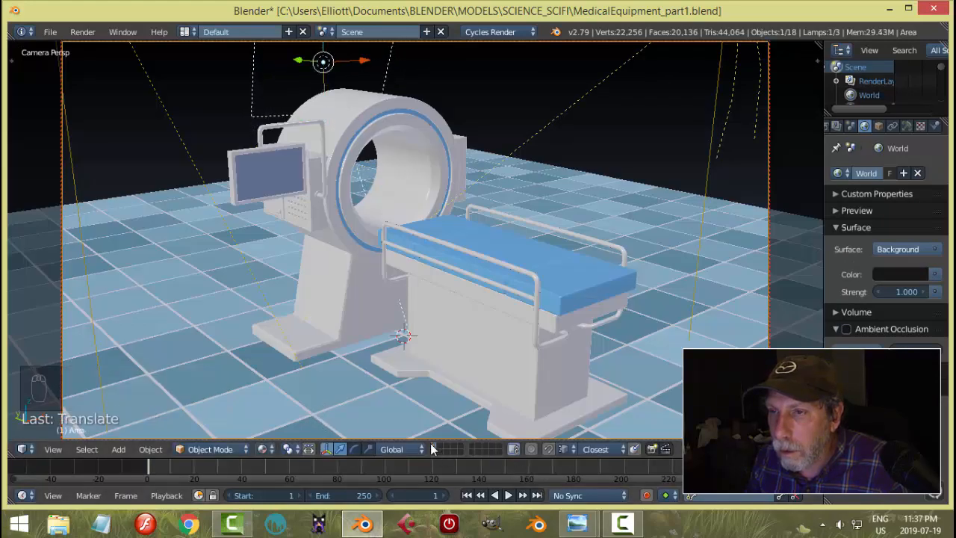
key(shift+z)
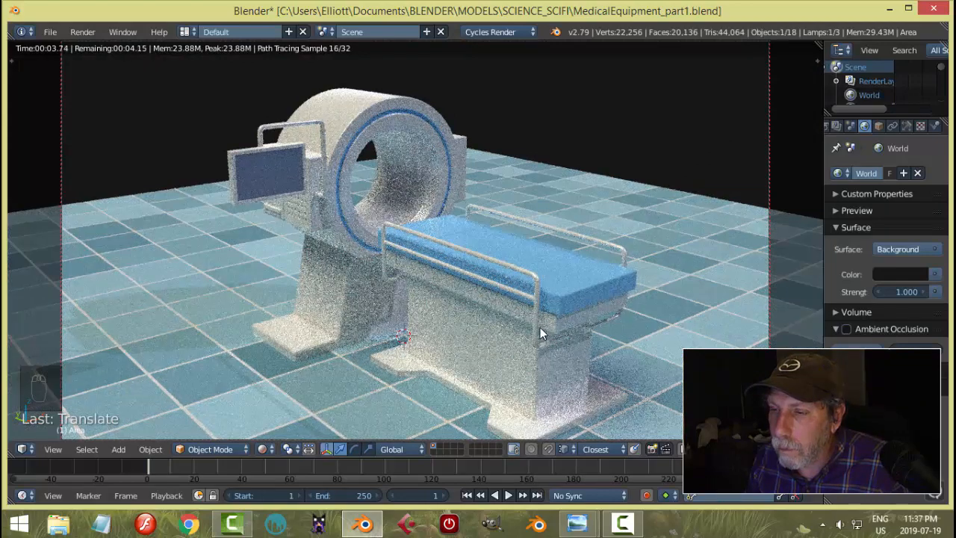
- Tilt the camera to look down on the equipment from higher up, preview the render and save the file
key(shift+z)
mouse_move(540, 327)
middle_down()
mouse_move(530, 318)
mouse_move(533, 337)
mouse_move(552, 353)
mouse_move(556, 344)
middle_up()
key(shift+z)
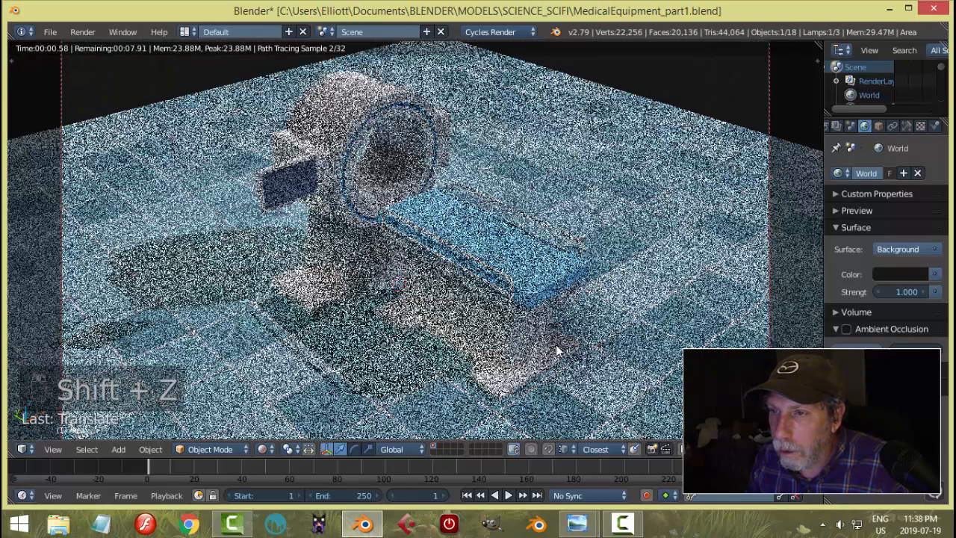
key(shift+z)
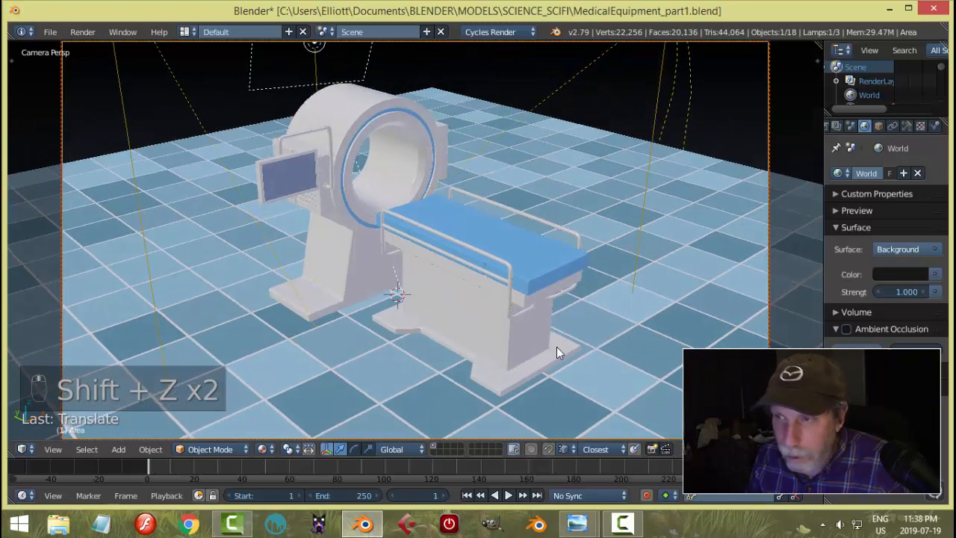
key(ctrl+s)
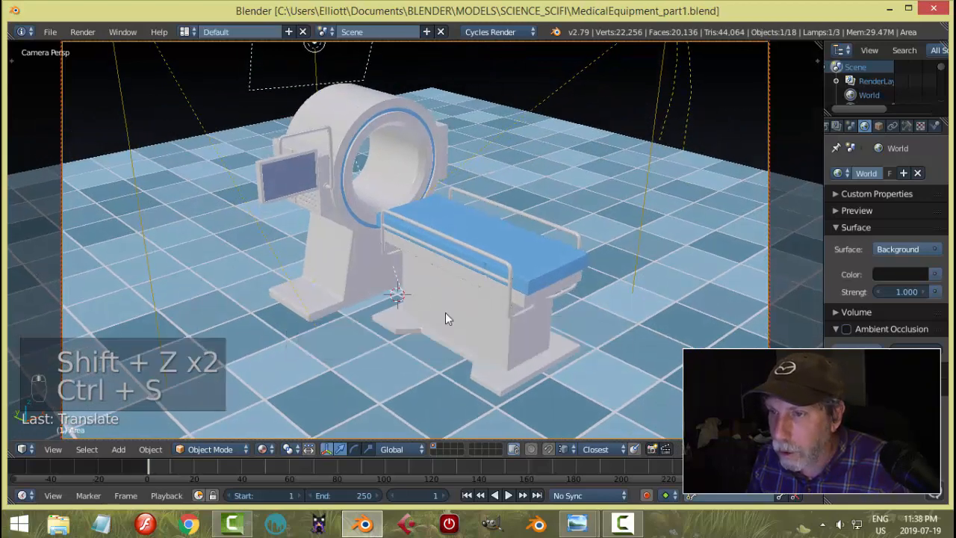
- Set the render resolution scale to 75% and edit the render sample count
click(830, 128)
click(853, 343)
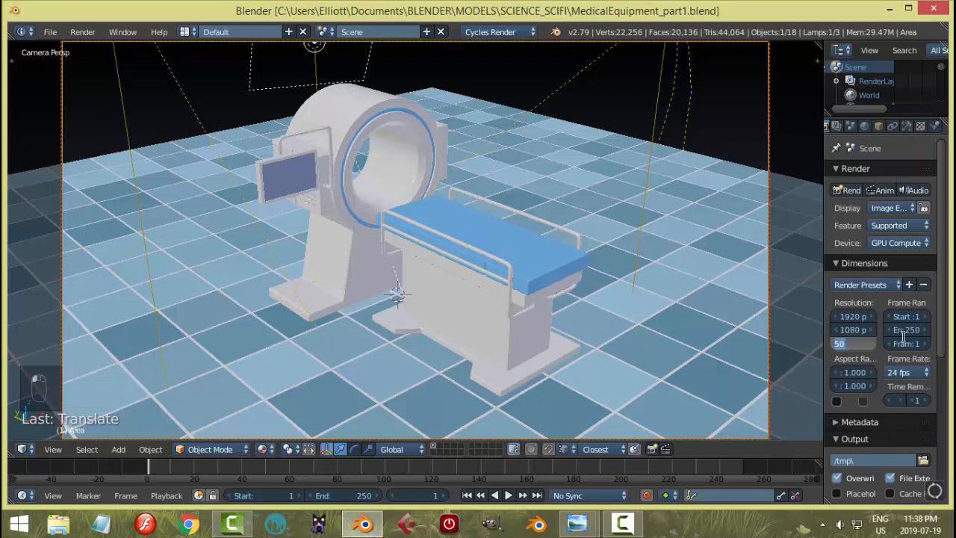
key(Return)
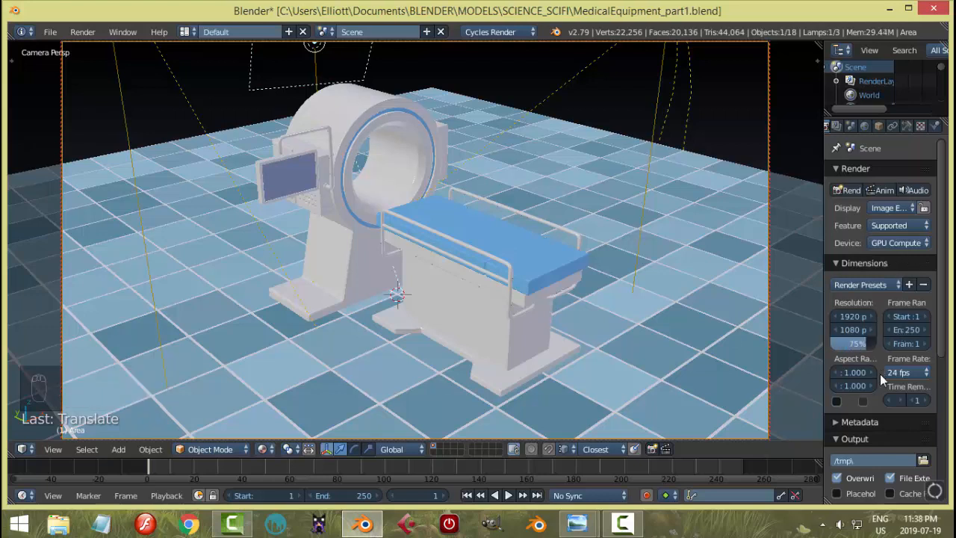
scroll(867, 377, down, 6)
click(835, 384)
scroll(901, 429, down, 1)
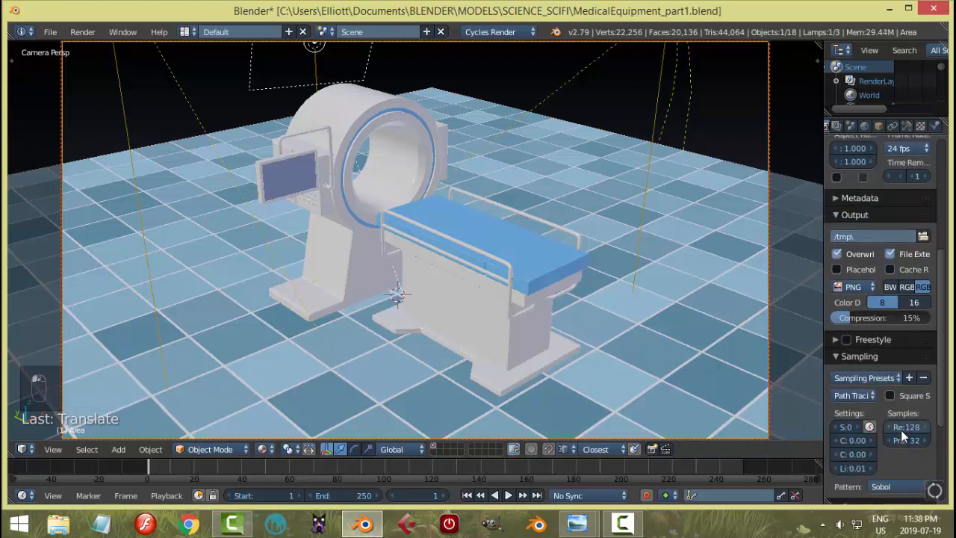
click(900, 429)
key(Return)
- Enable denoising for the render layer and save the file
click(837, 126)
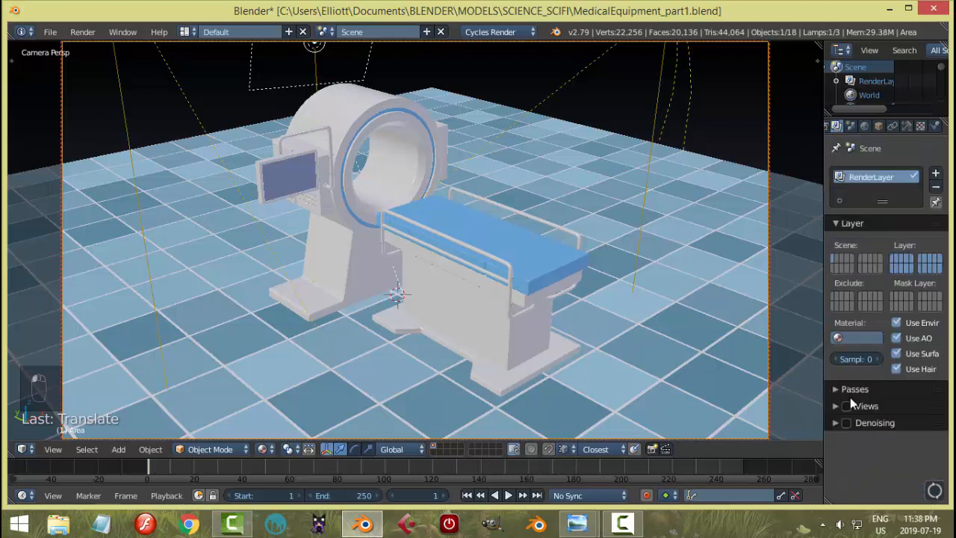
click(847, 422)
key(ctrl+s)
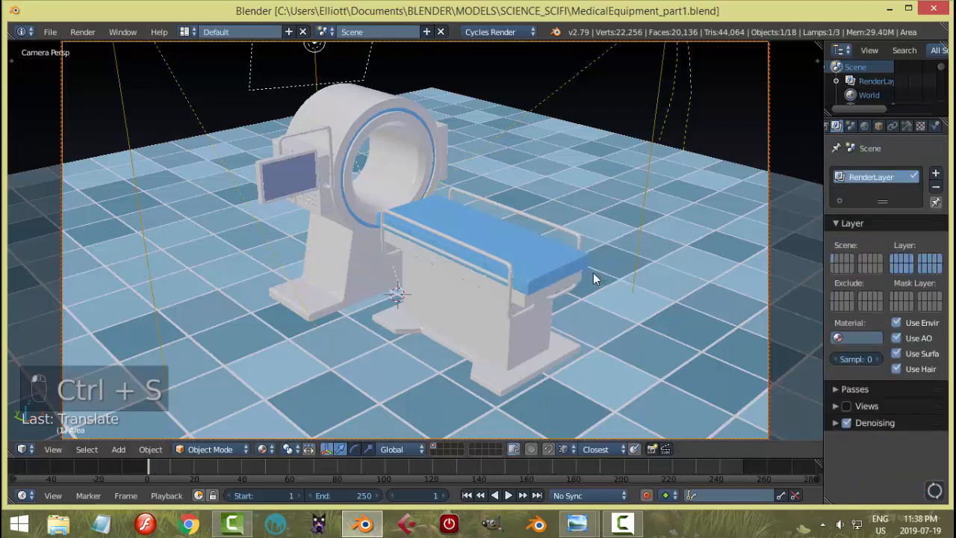
- Move the camera closer so the scanner and bed fill more of the frame
scroll(588, 292, up, 2)
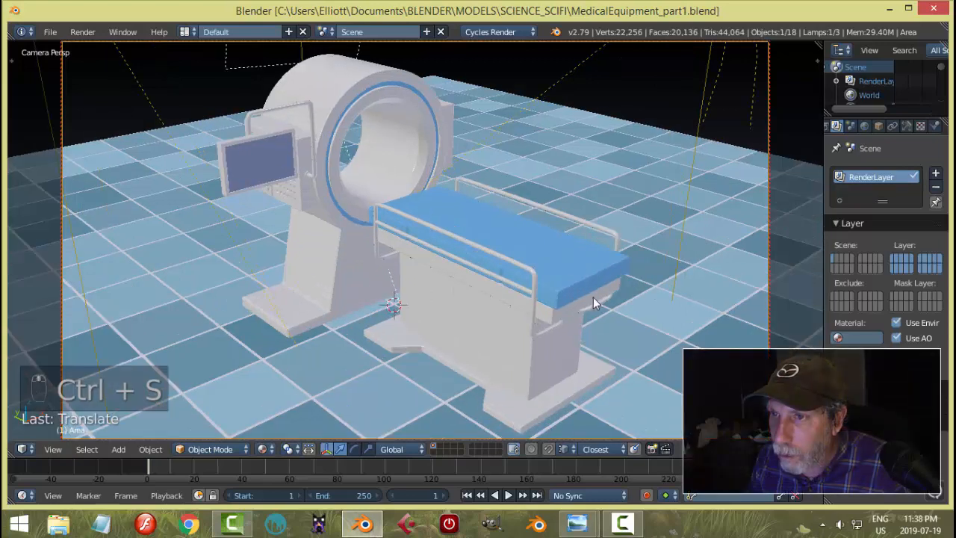
middle_drag(593, 298, 611, 311)
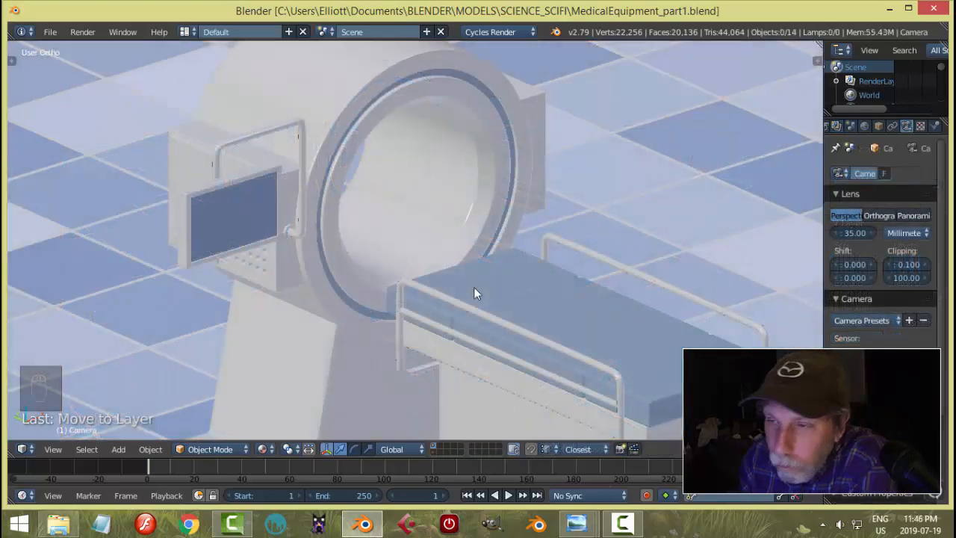
- Examine the scanner in the isometric hospital rooms reference image in Windows Photo Viewer, and return to Blender
mouse_move(519, 277)
middle_down()
mouse_move(493, 277)
mouse_move(512, 262)
middle_up()
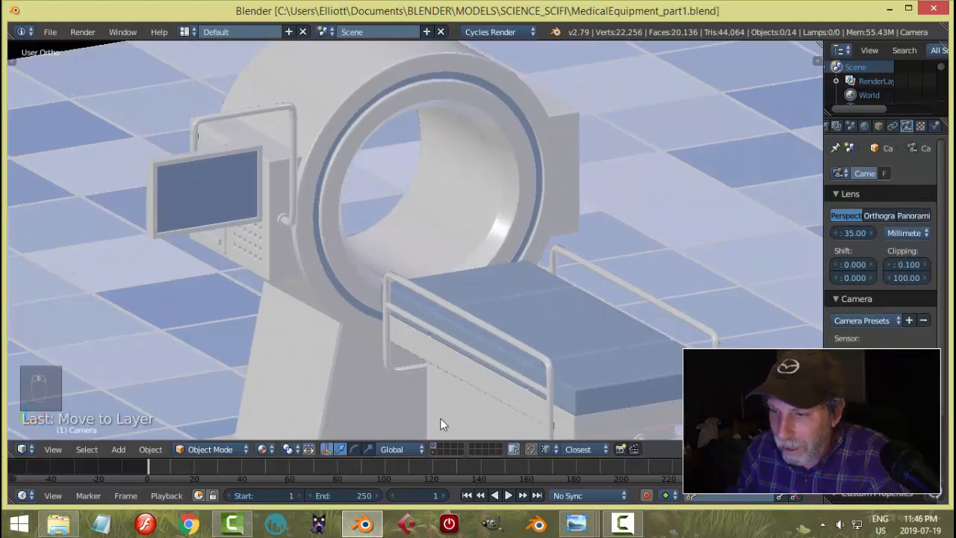
mouse_move(576, 523)
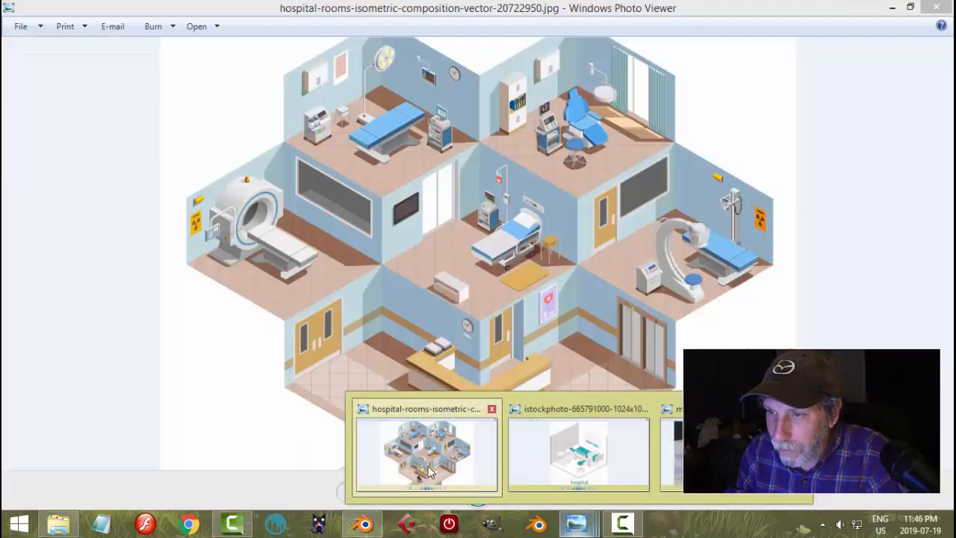
click(472, 498)
scroll(197, 197, up, 2)
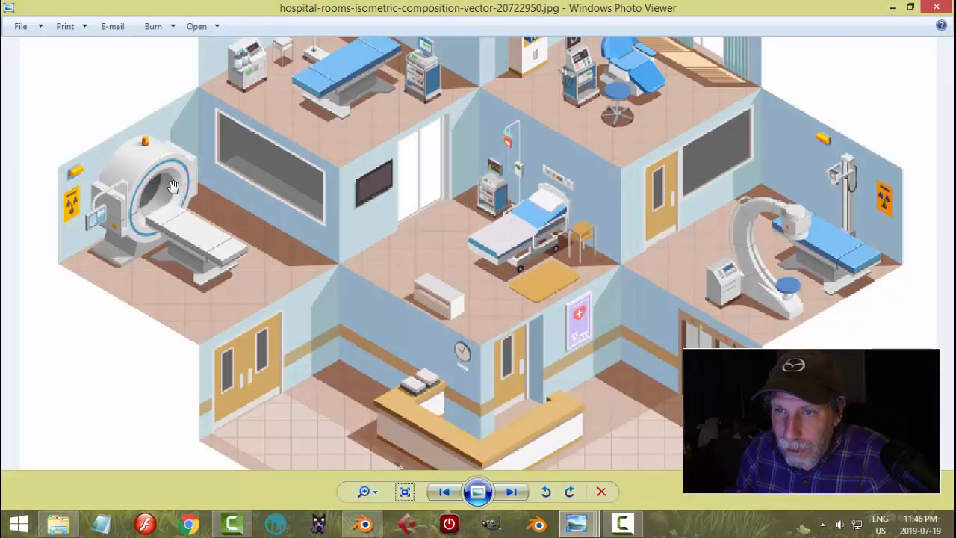
click(364, 523)
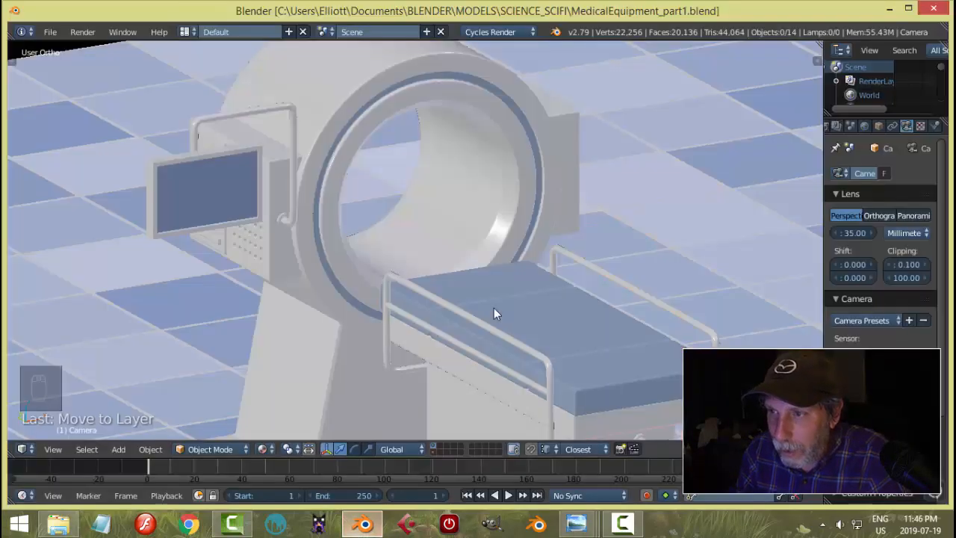
- Open the scanner's ring housing for mesh editing with edge selection, seen in front orthographic view
right_click(527, 186)
key(Tab)
click(719, 190)
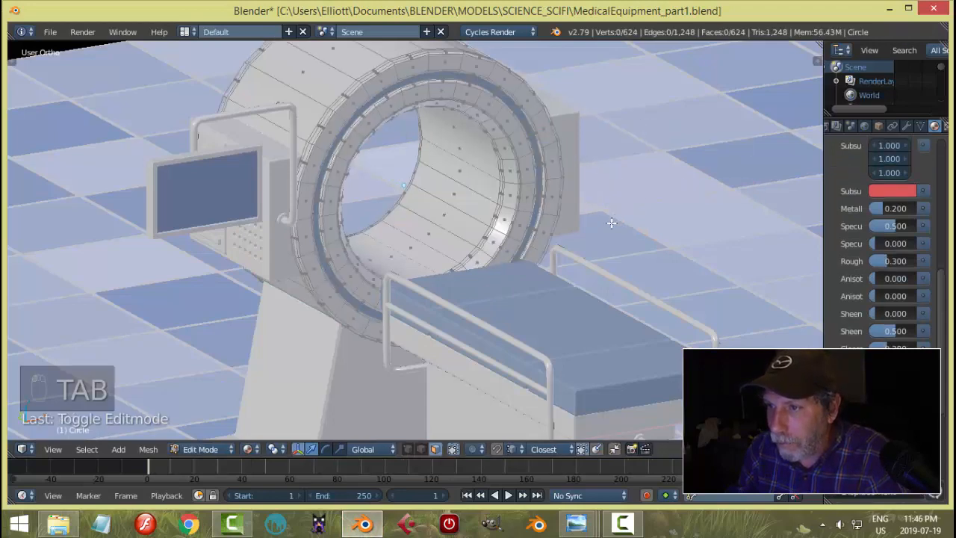
middle_drag(612, 222, 541, 215)
key(ctrl+Tab)
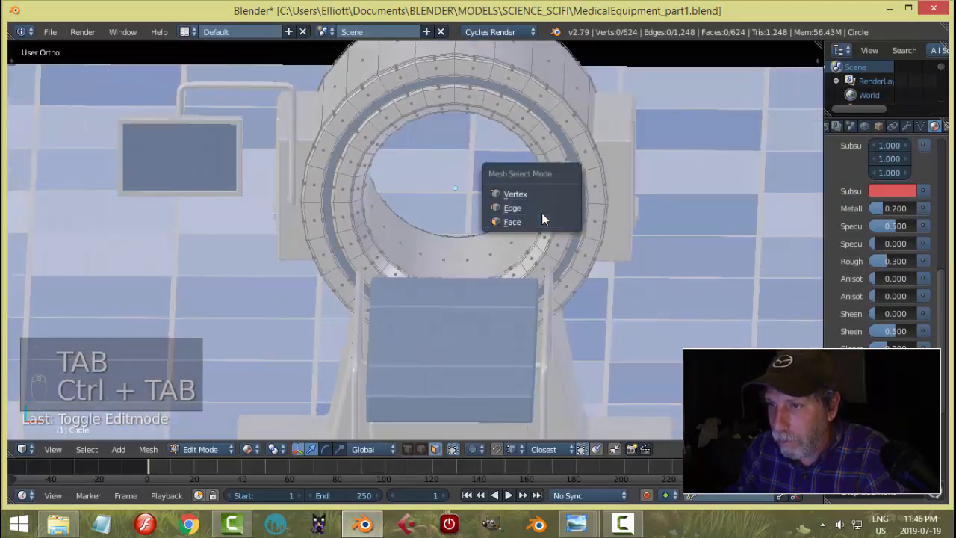
click(542, 207)
key(KP_1)
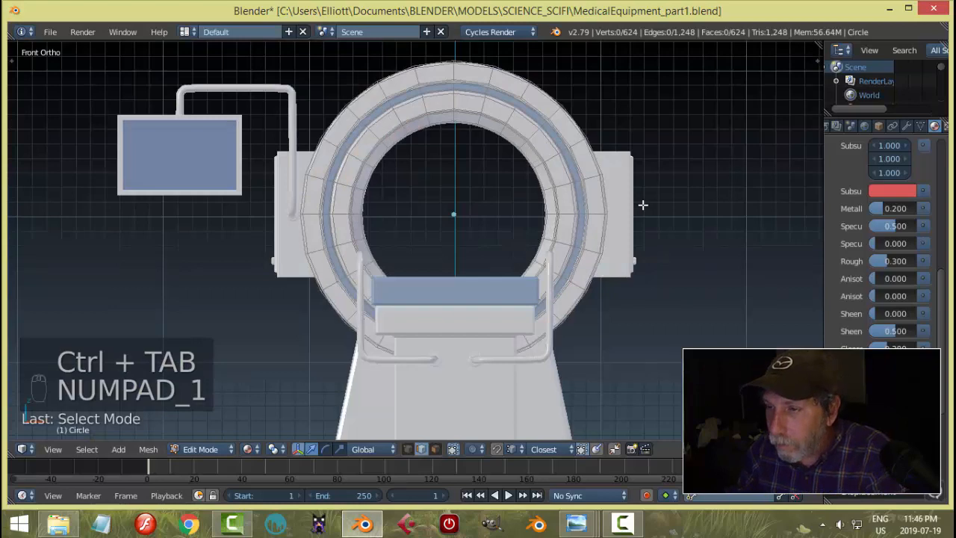
- Bevel the horizontal mid-height edge loops on both sides of the ring with two segments and an offset of about 0.014
scroll(643, 205, up, 3)
alt+click(685, 195)
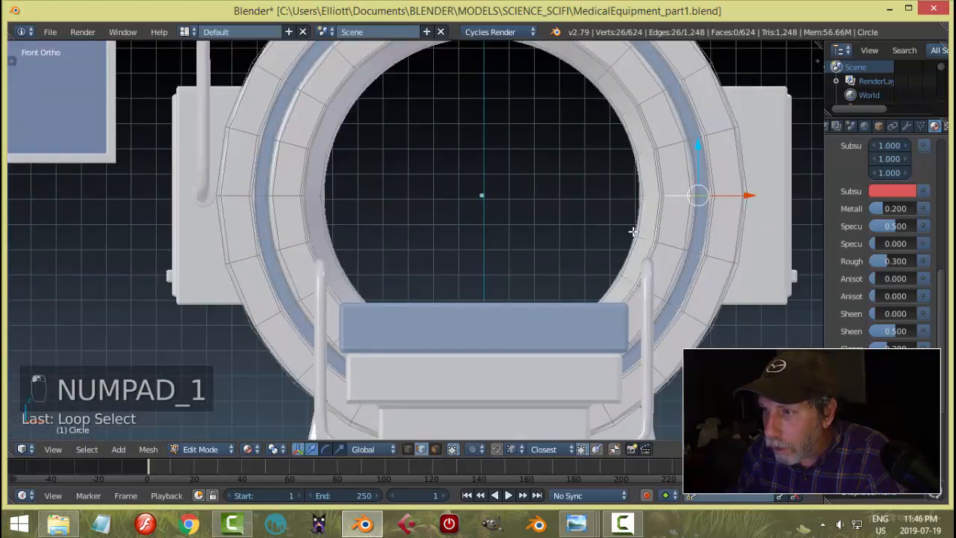
middle_drag(633, 231, 568, 248)
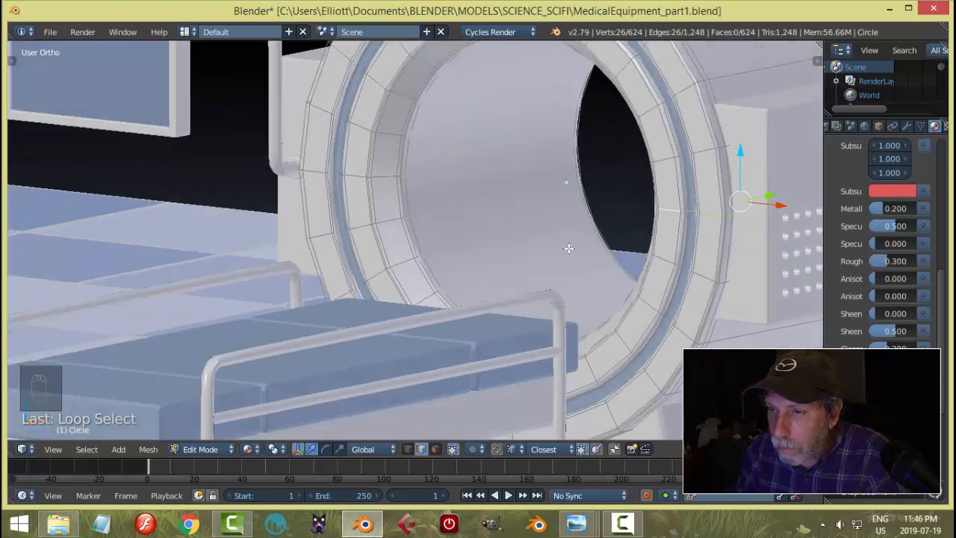
alt+shift+click(359, 175)
middle_drag(358, 176, 398, 213)
key(ctrl+b)
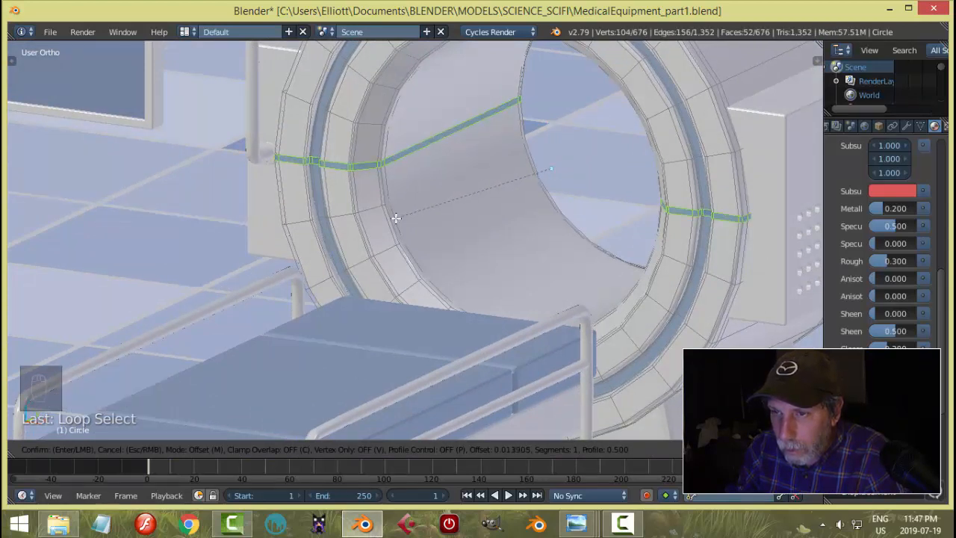
click(396, 218)
- Shrink the centre edge loops of both bevels inward by about 0.021 to form seam grooves around the ring
key(a)
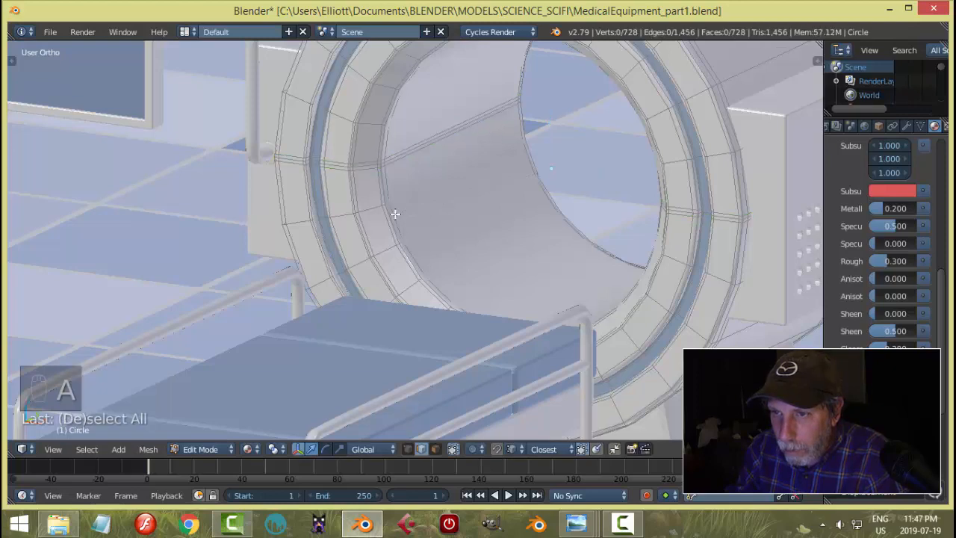
alt+right_click(372, 166)
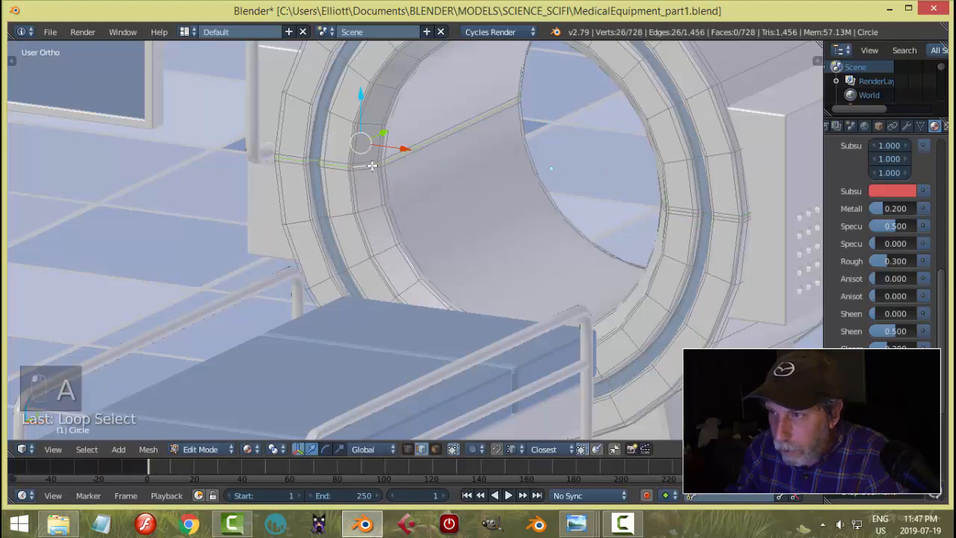
alt+shift+right_click(685, 210)
middle_drag(562, 224, 685, 221)
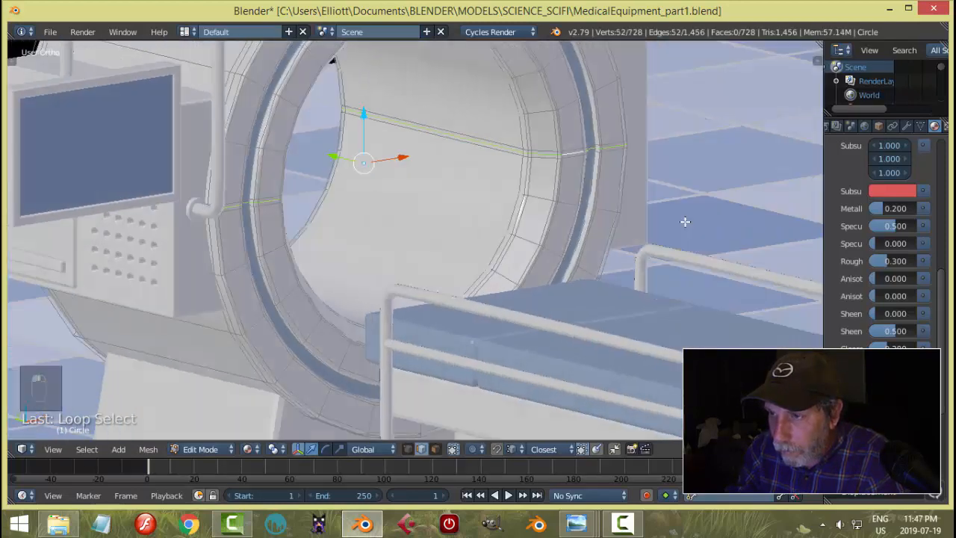
key(alt+s)
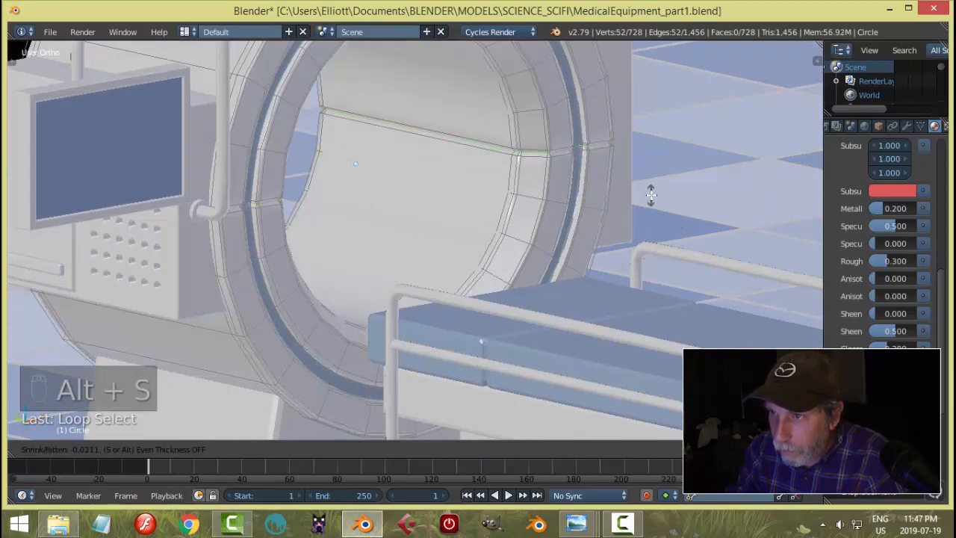
click(651, 194)
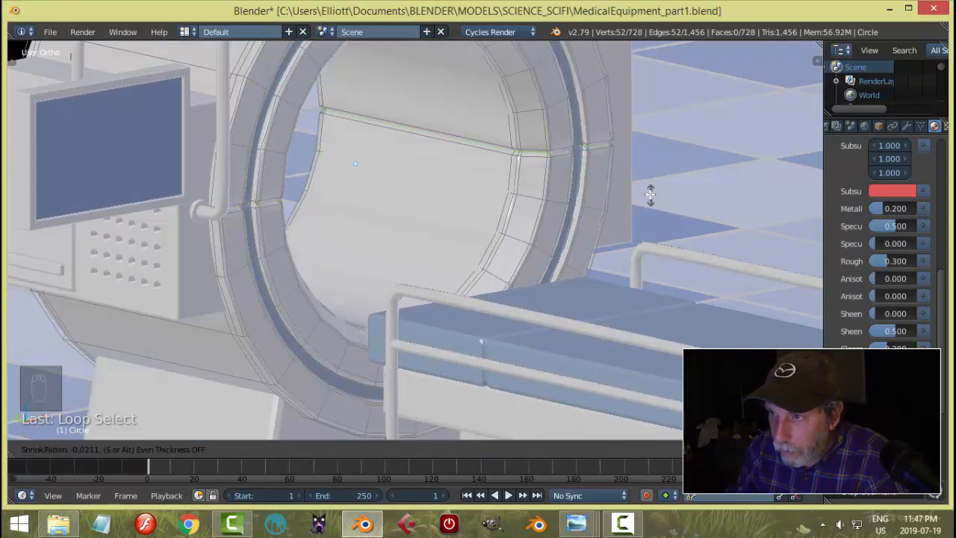
- Add supporting loop cuts close above and below the seam groove on the ring side farther from the monitor
key(ctrl+r)
click(550, 145)
click(550, 162)
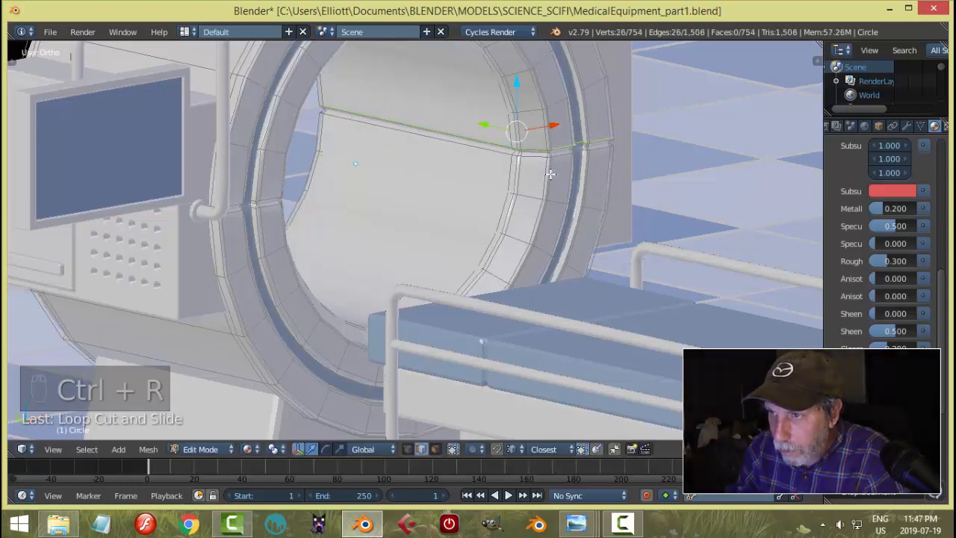
key(ctrl+r)
click(549, 163)
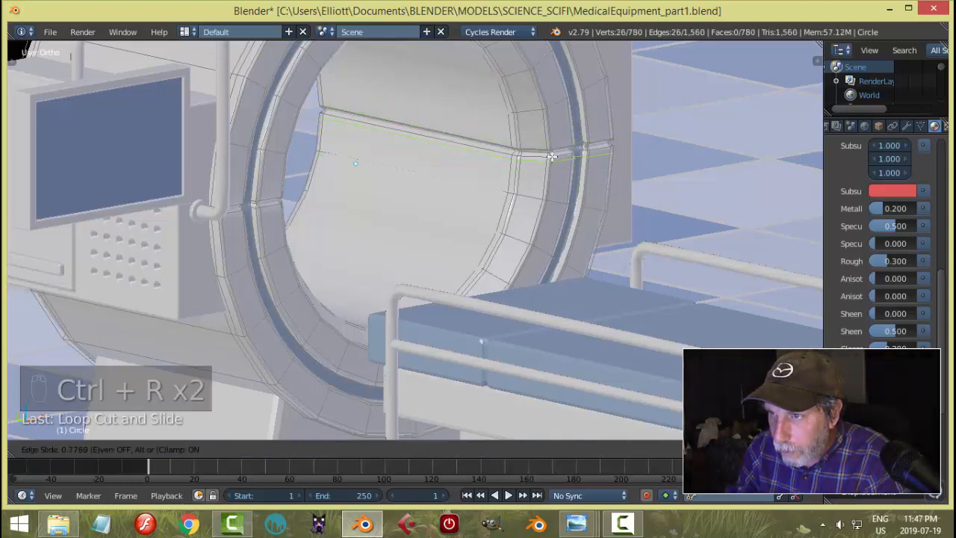
click(552, 154)
- Add supporting loop cuts close above and below the seam groove on the ring side nearest the monitor
middle_drag(552, 155, 315, 199)
scroll(314, 198, up, 2)
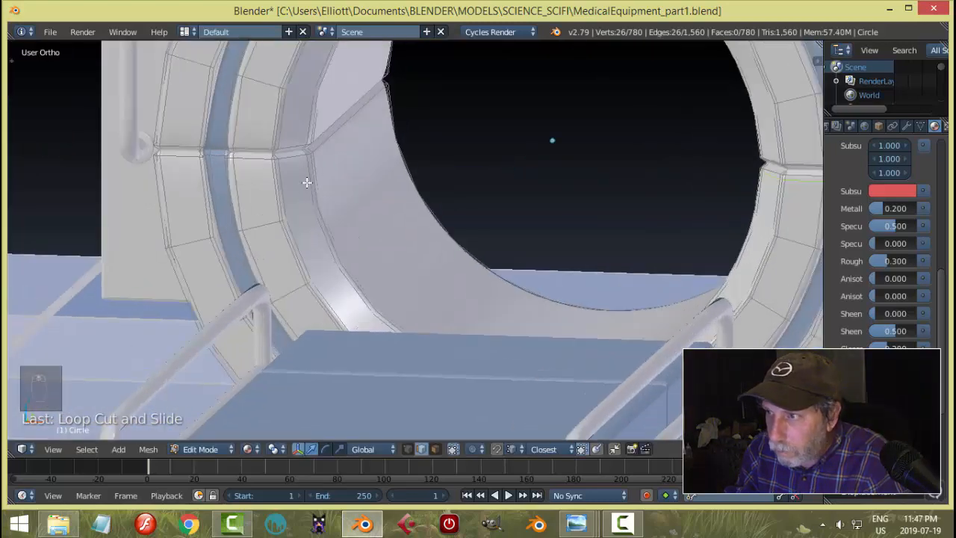
key(ctrl+r)
click(274, 134)
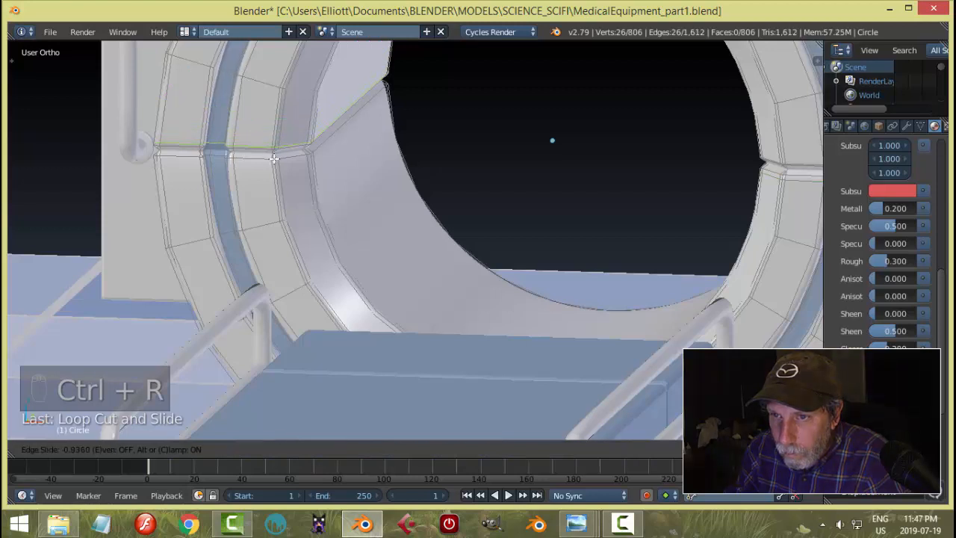
click(274, 158)
key(ctrl+r)
click(274, 157)
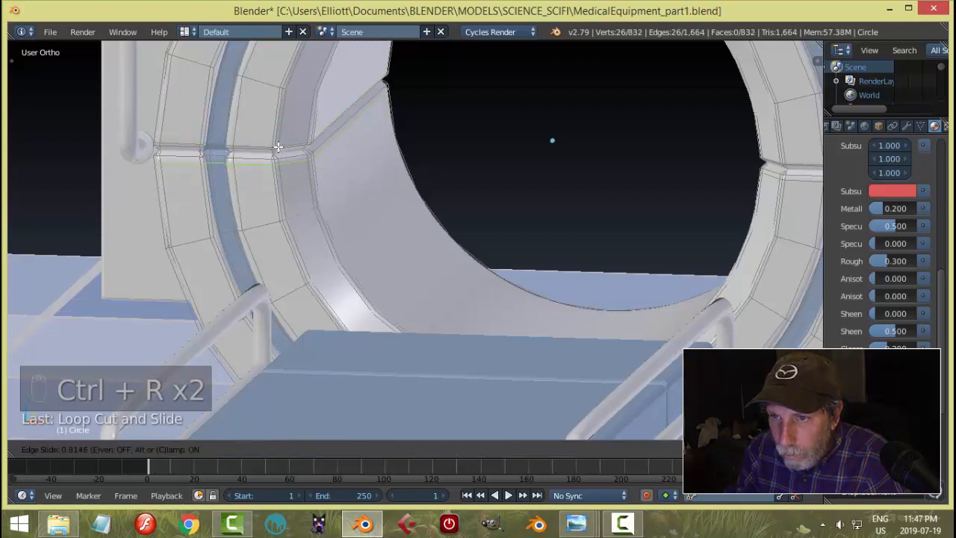
click(279, 144)
- Return to Object Mode, deselect everything and check the grooved ring through the camera
key(Tab)
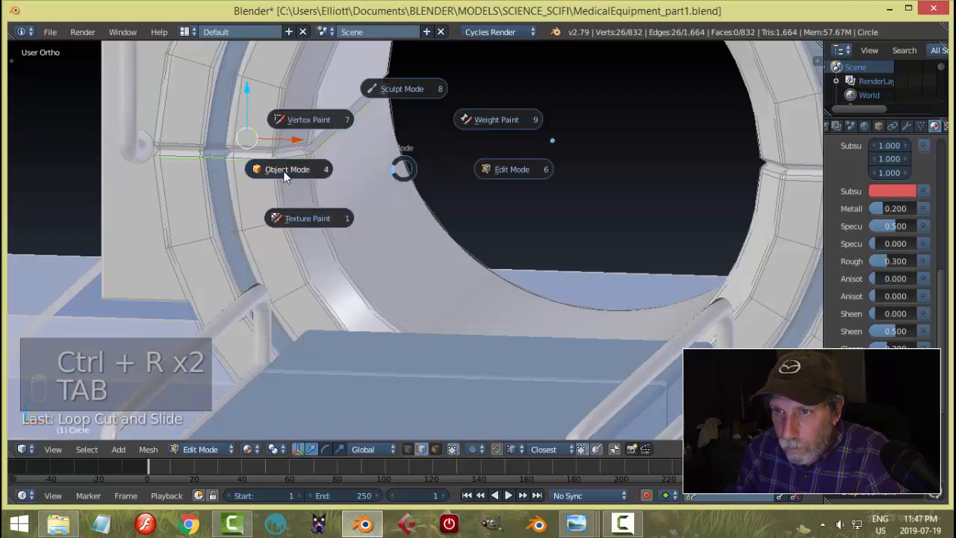
click(286, 173)
scroll(383, 177, down, 3)
key(a)
key(a)
middle_drag(469, 191, 495, 228)
scroll(493, 191, down, 2)
key(KP_0)
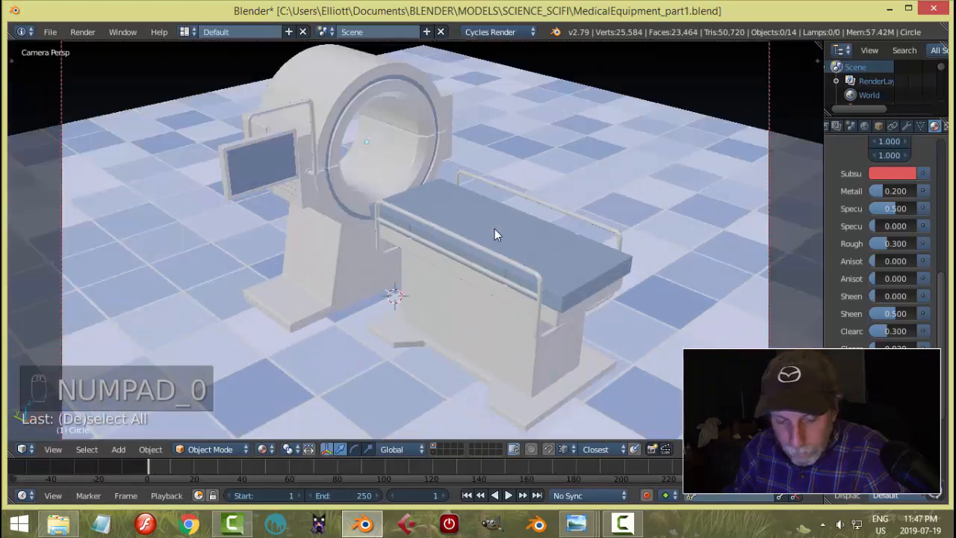
- Preview the scene in rendered shading with the lights included, then examine the scanner in the hospital-rooms reference image
key(shift+z)
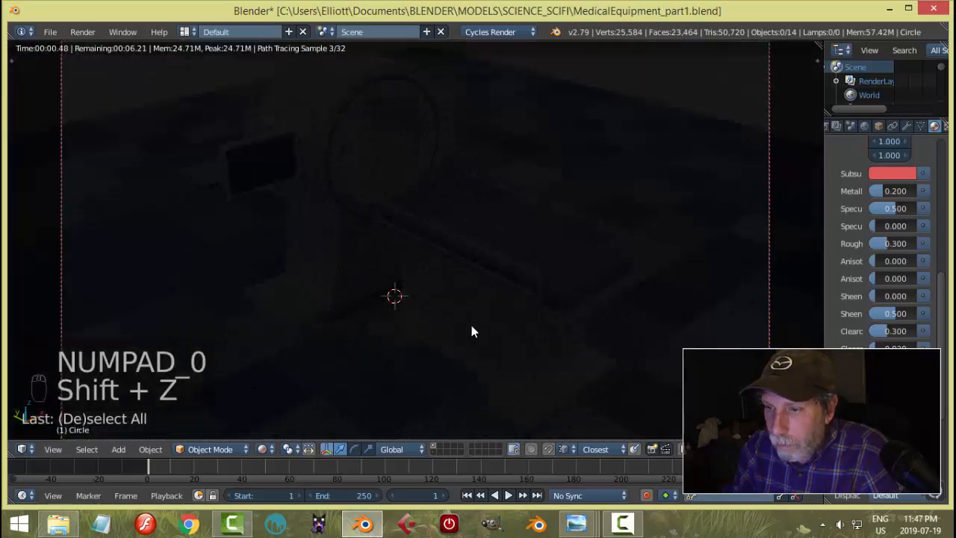
key(shift+z)
key(shift+z)
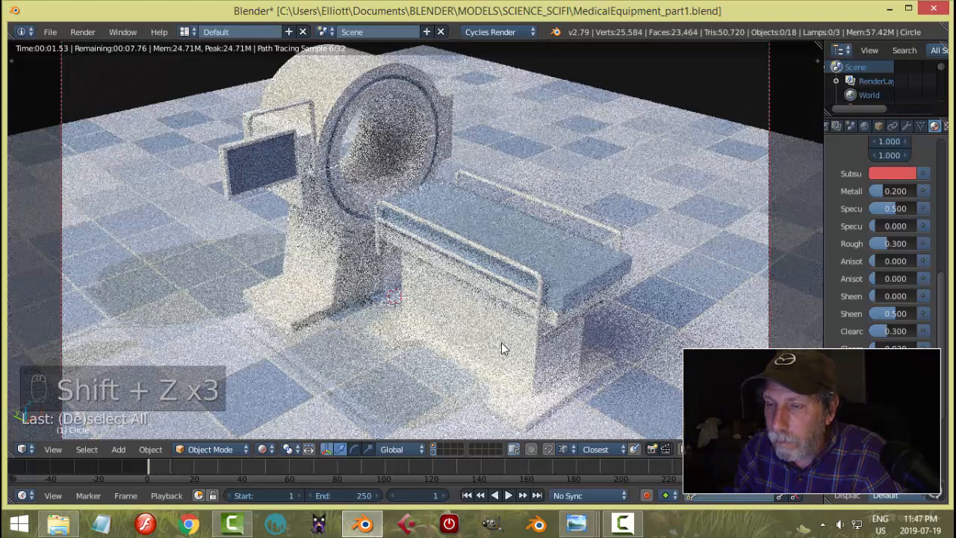
key(shift+z)
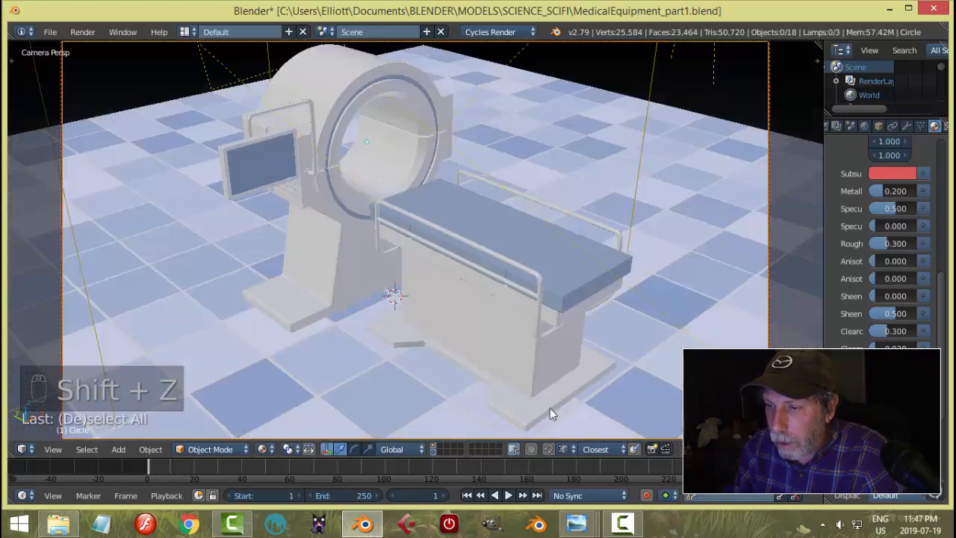
mouse_move(586, 529)
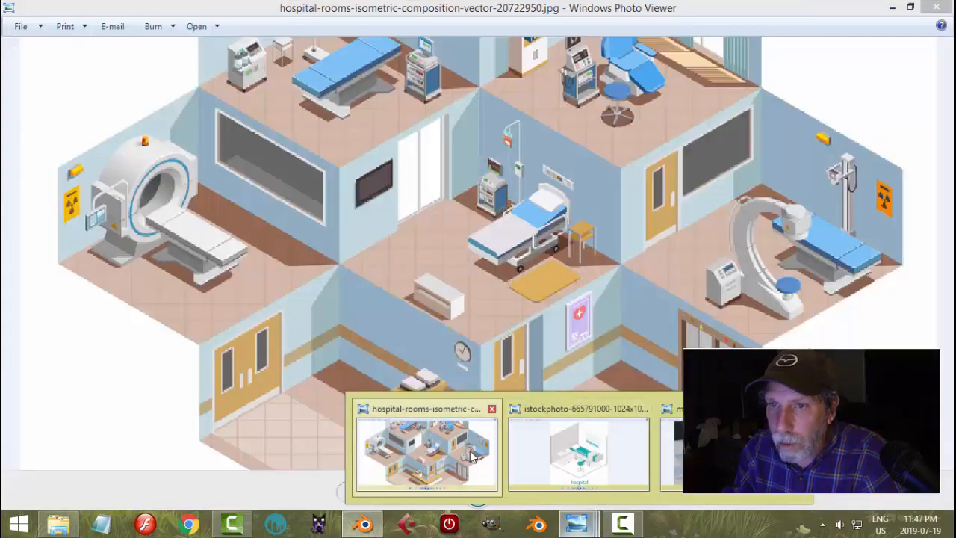
click(427, 457)
click(364, 524)
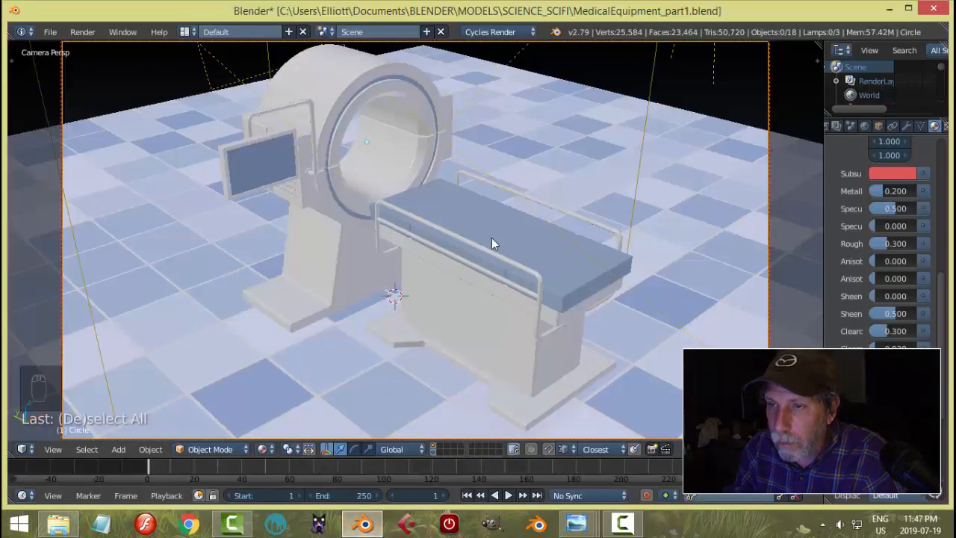
- Snap the 3D cursor to the edge at the top centre of the scanner ring, then return to Object Mode
key(KP_0)
middle_drag(487, 233, 392, 157)
right_click(393, 152)
key(Tab)
click(523, 165)
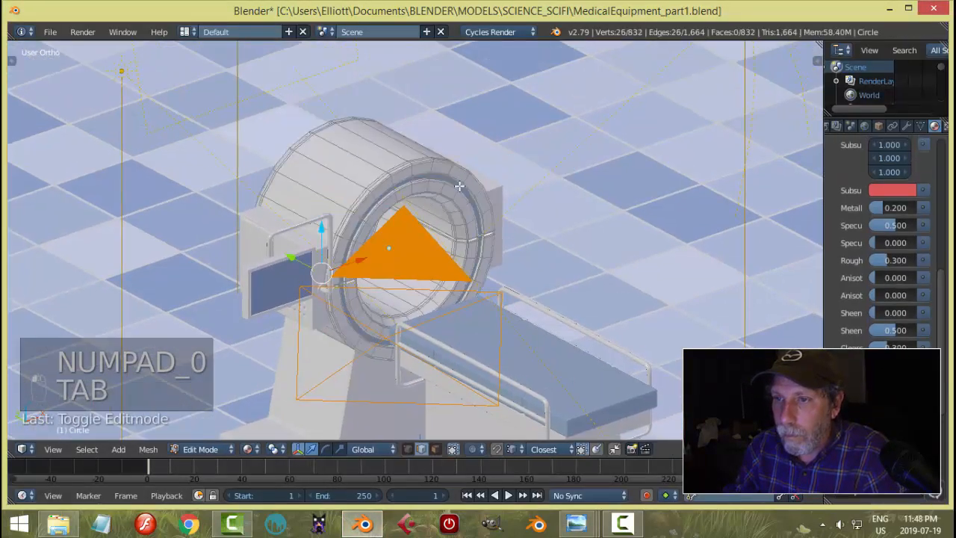
middle_drag(384, 121, 384, 152)
key(KP_7)
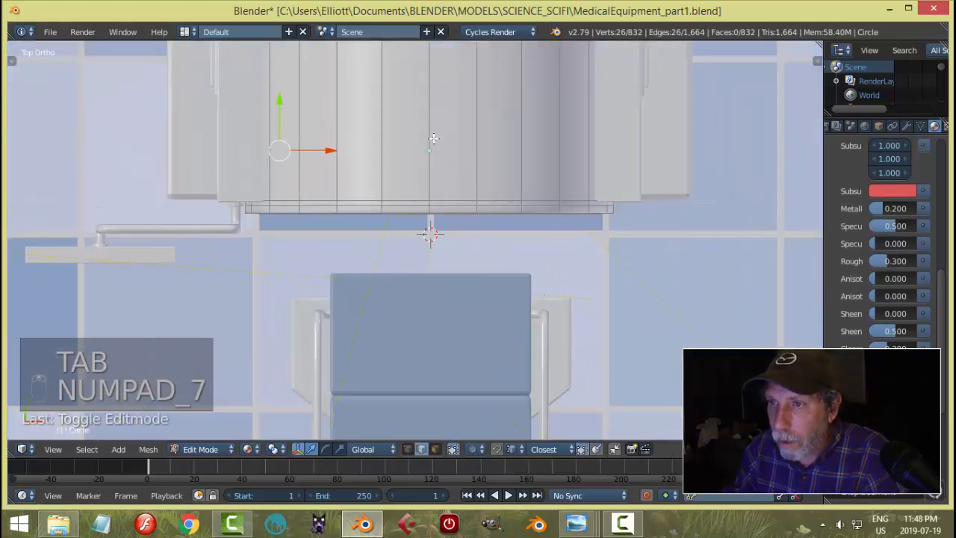
right_click(433, 138)
scroll(433, 138, down, 2)
key(shift+s)
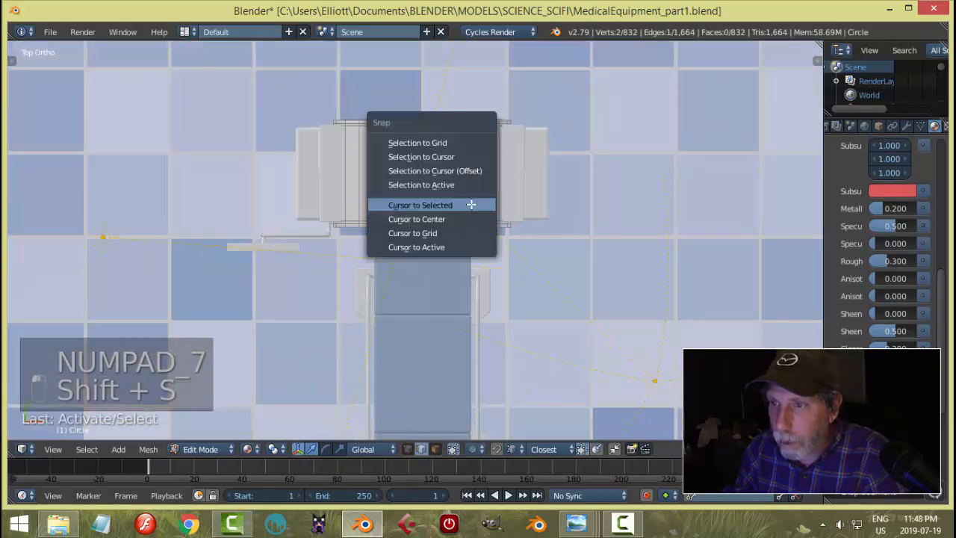
click(471, 206)
middle_drag(471, 209, 492, 133)
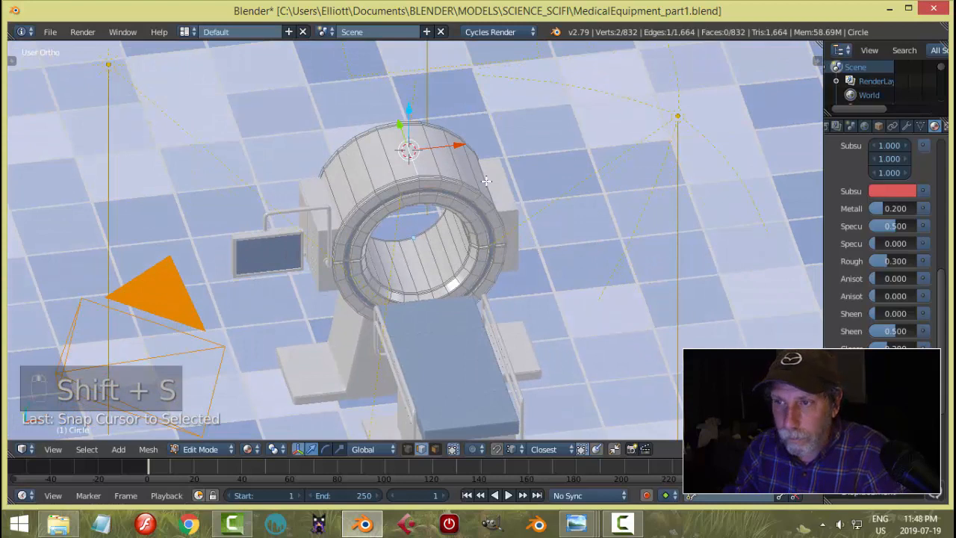
key(Tab)
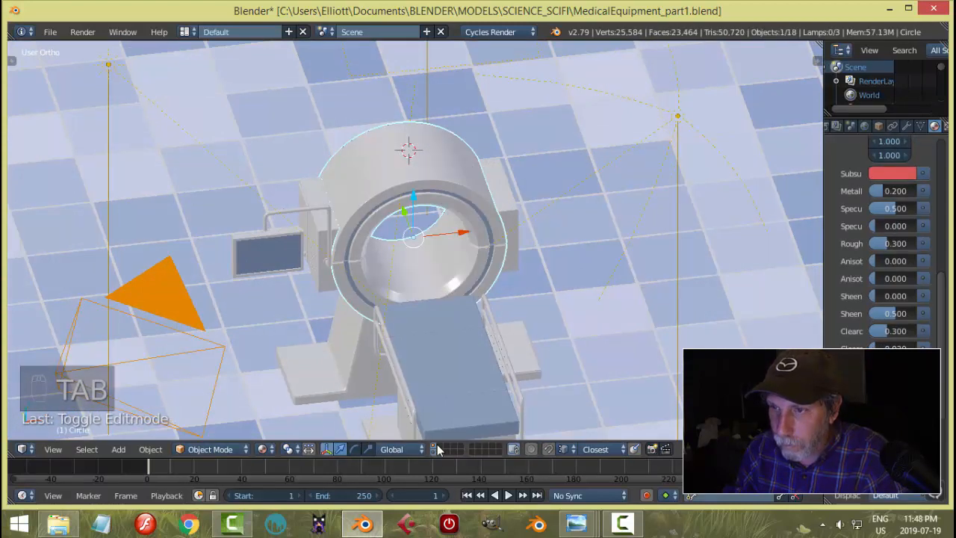
- Show only the scanner model's layer and add a circle mesh with 24 vertices at the 3D cursor
click(437, 447)
key(shift+a)
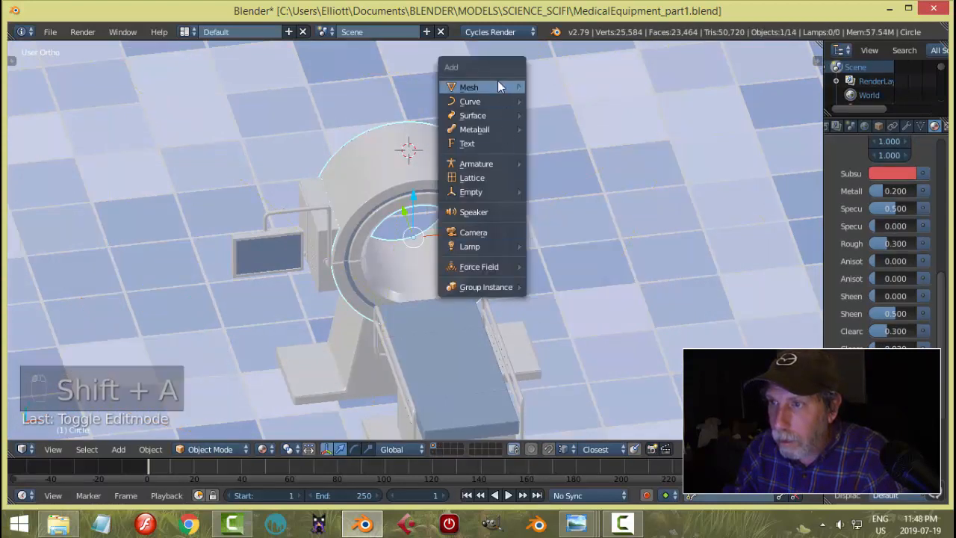
mouse_move(486, 87)
click(562, 115)
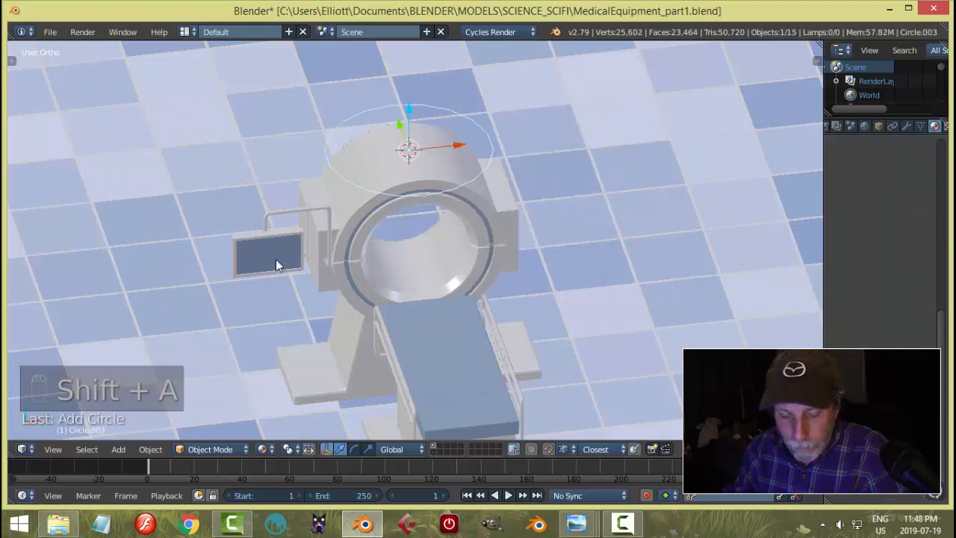
key(t)
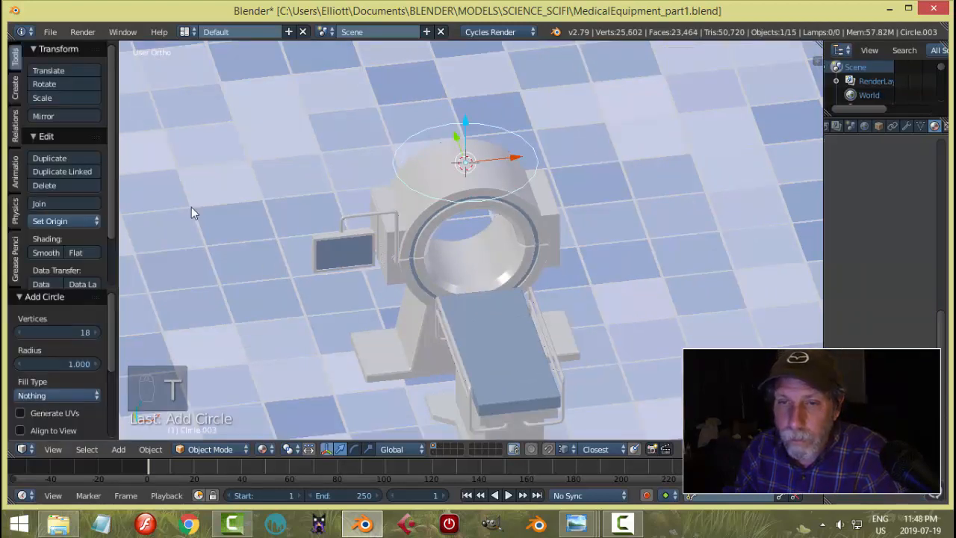
click(54, 334)
text(24)
key(Return)
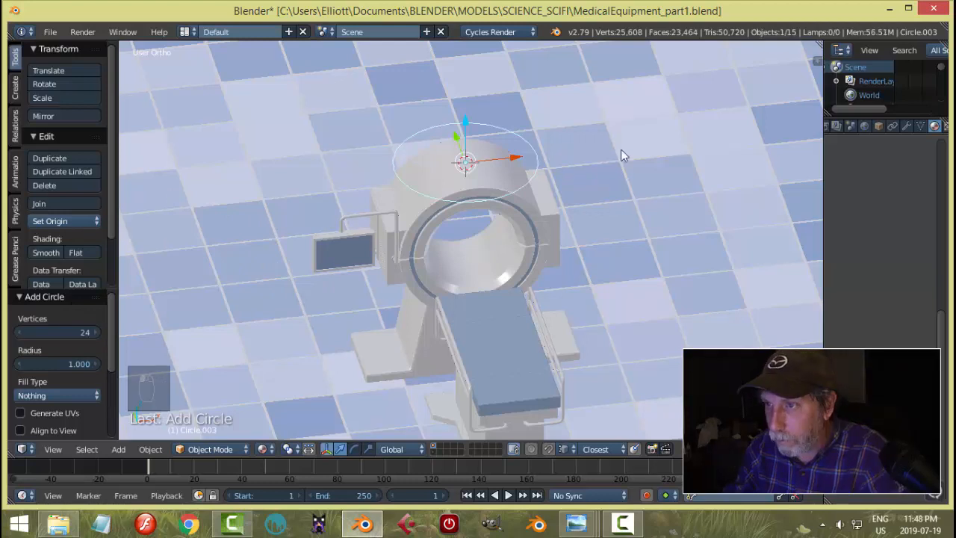
- Scale the circle to about 0.229 and extrude it upward by about 0.291 to form the warning light's sides
key(Tab)
key(s)
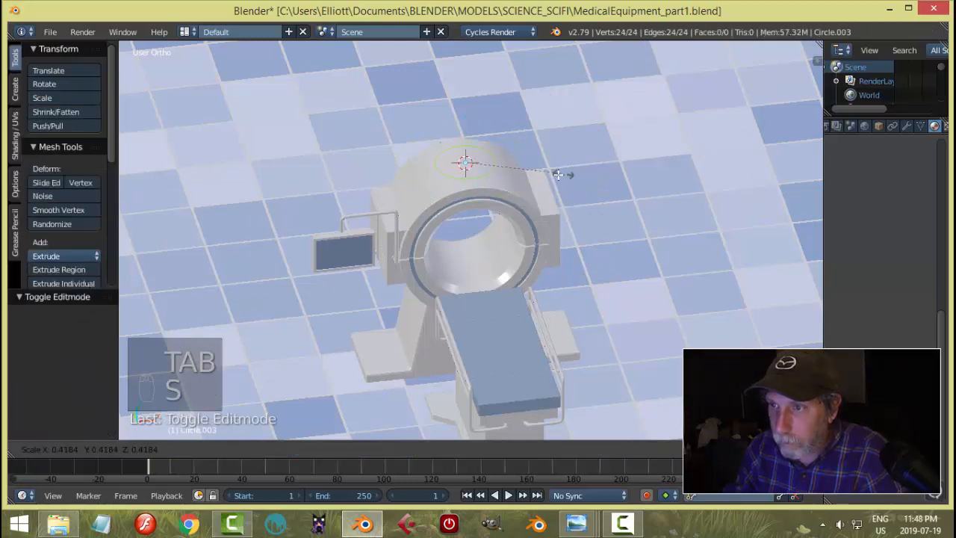
click(518, 178)
middle_drag(518, 178, 510, 169)
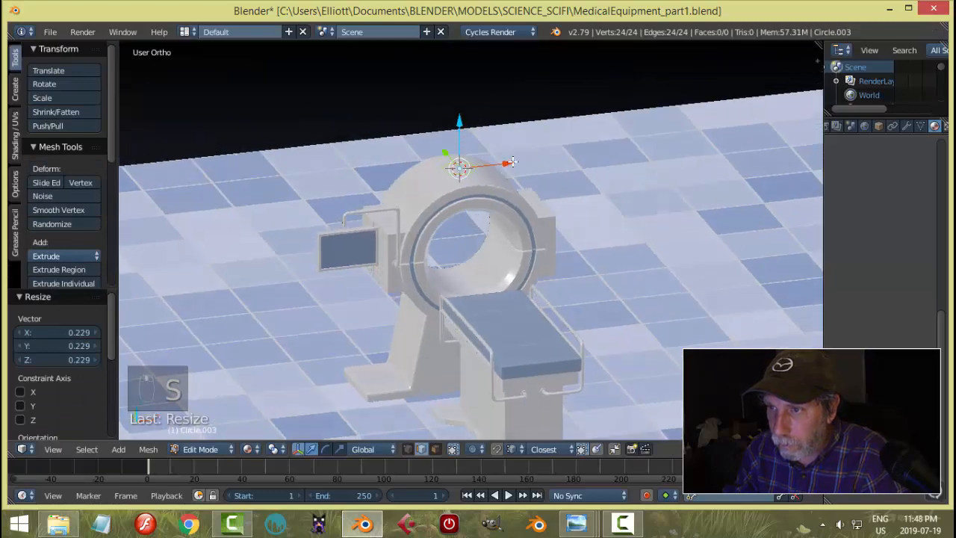
scroll(508, 180, up, 2)
key(e)
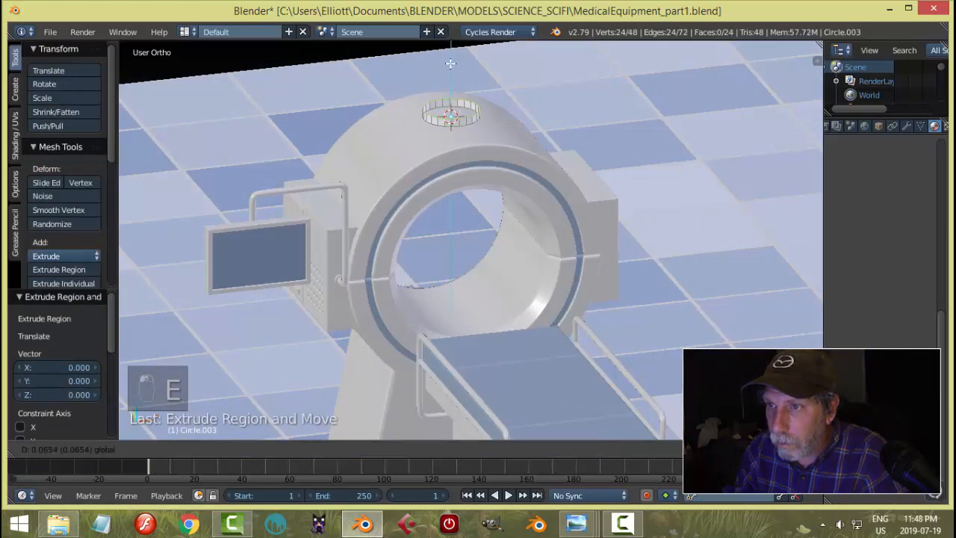
click(451, 44)
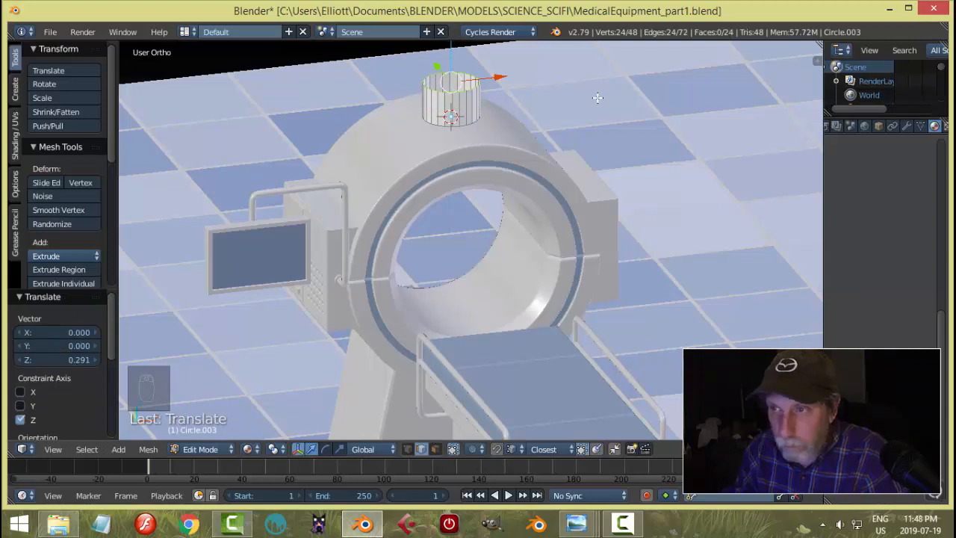
- Taper the warning light by scaling its upper rim to about 0.702, then enlarge the rim slightly by about 1.066
key(s)
click(553, 102)
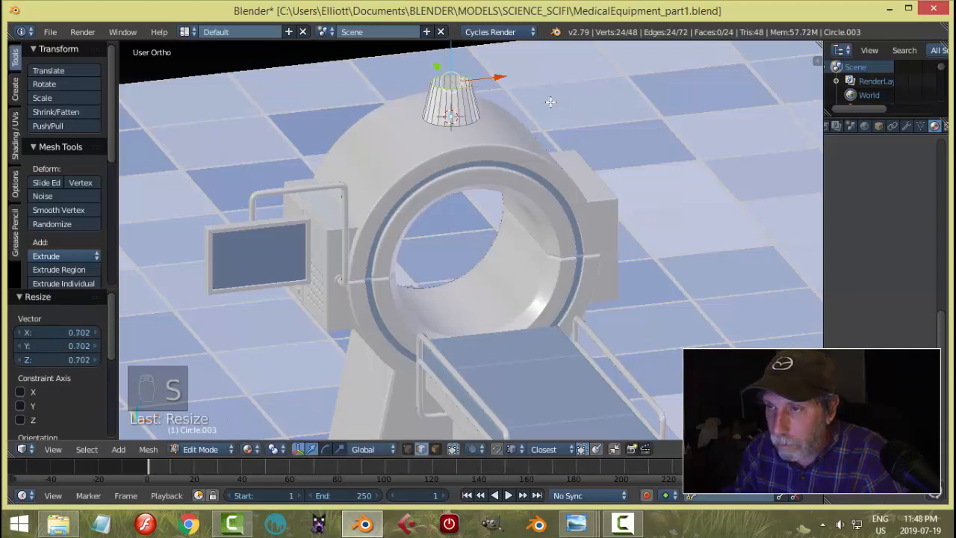
scroll(550, 101, up, 3)
key(s)
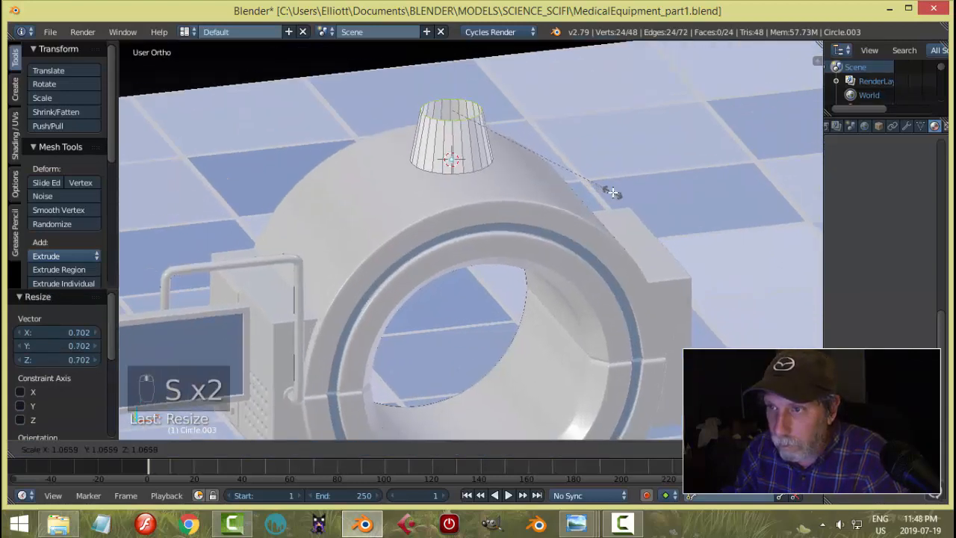
click(612, 193)
- Extrude the upper rim inward at a scale of about 0.735 and close the opening with a Grid Fill of span 2
key(e)
key(s)
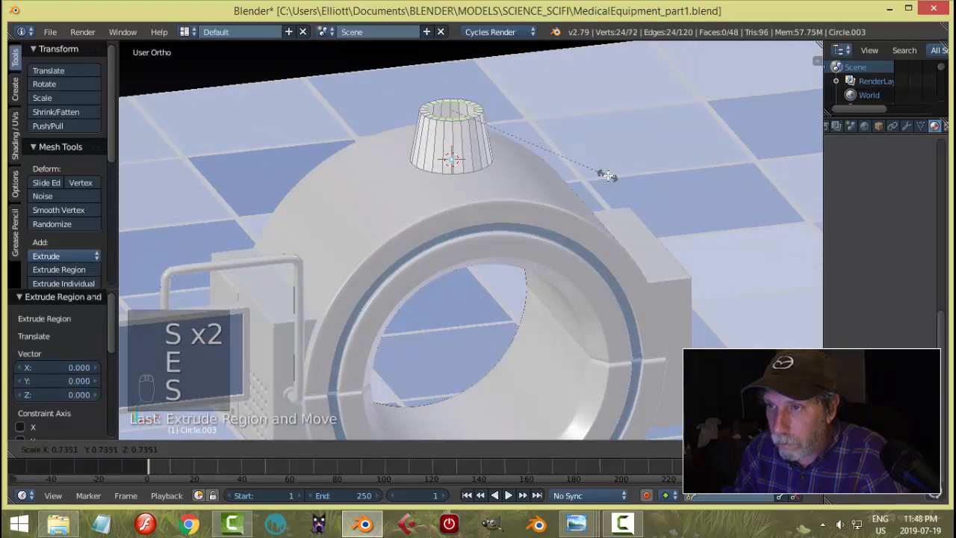
click(607, 175)
click(148, 449)
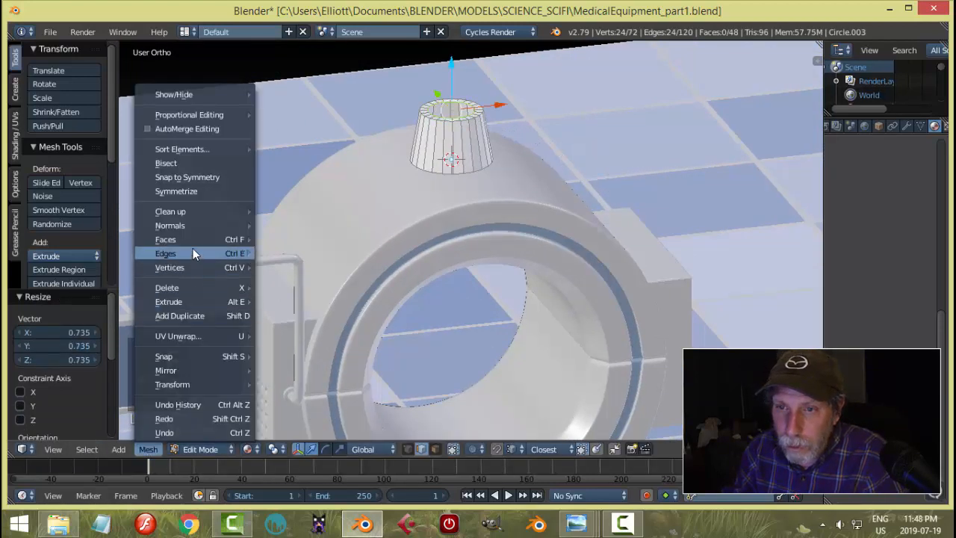
mouse_move(234, 240)
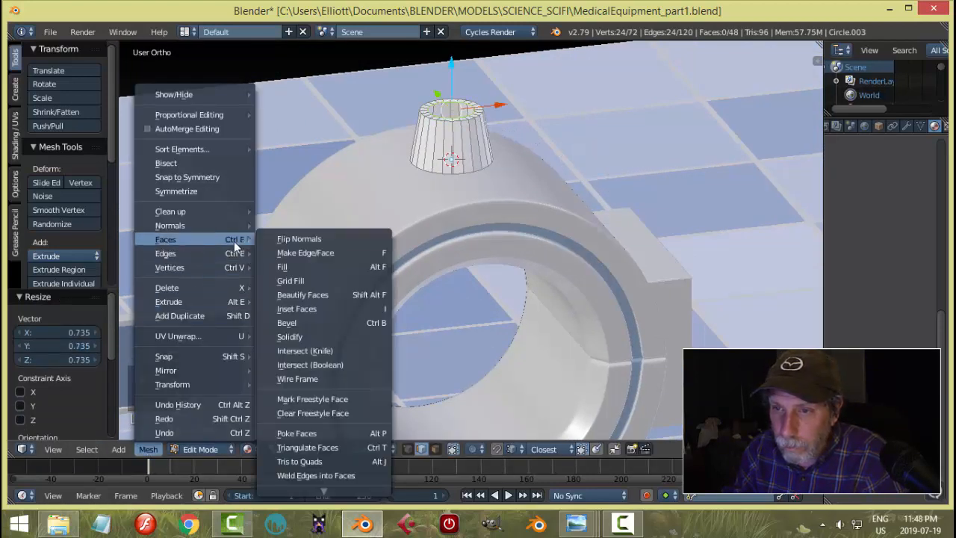
click(284, 280)
click(92, 332)
key(Return)
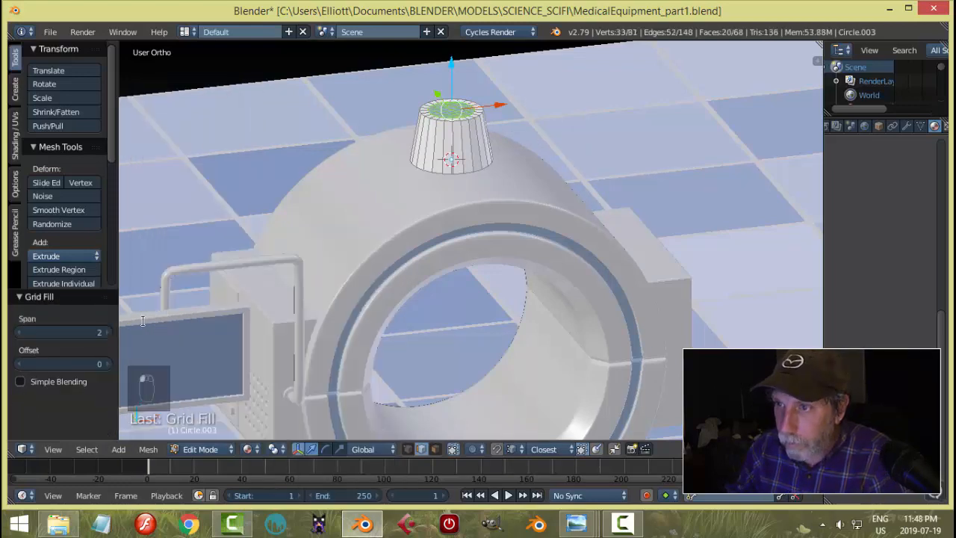
- Bevel the outer top edge loop of the warning light with a narrow single-segment bevel and return to Object Mode
scroll(454, 175, up, 4)
shift+middle_drag(552, 106, 529, 276)
scroll(504, 209, up, 2)
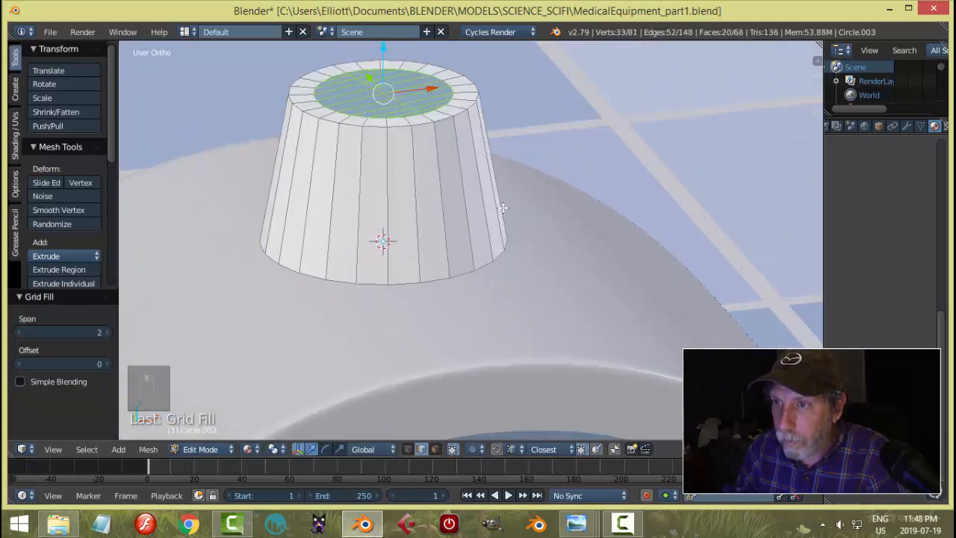
key(a)
alt+right_click(446, 125)
key(ctrl+b)
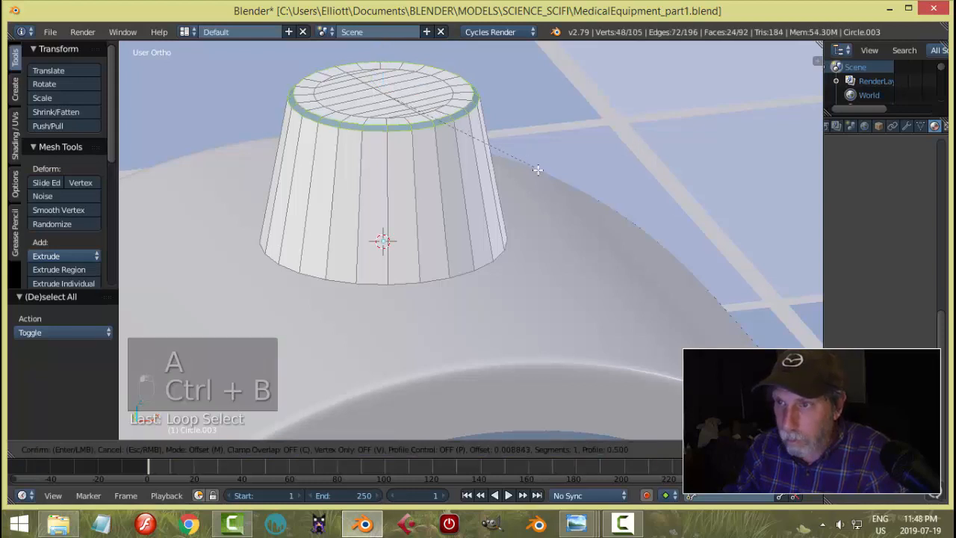
click(541, 172)
key(a)
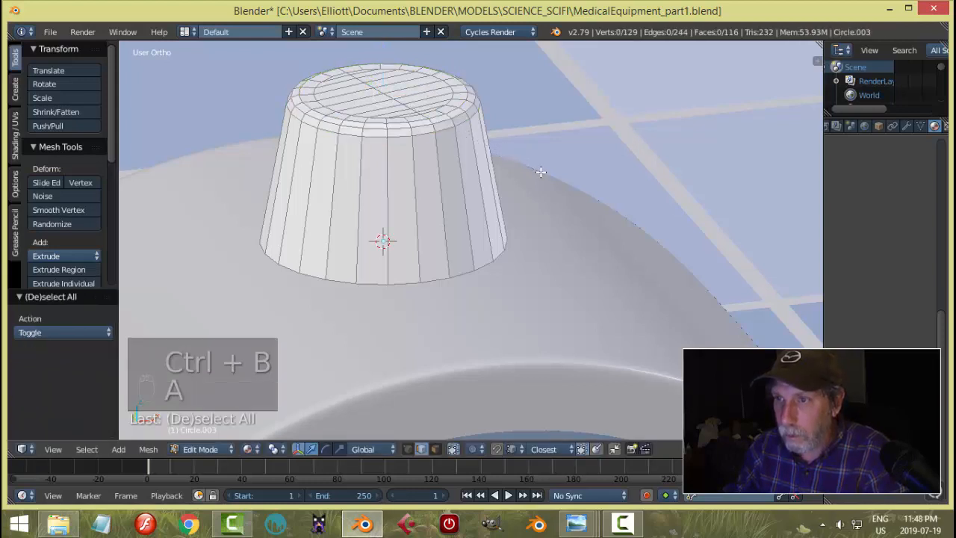
key(Tab)
- Link the scanner ring's modifiers to the warning light and deselect everything
scroll(511, 174, down, 4)
scroll(524, 237, up, 1)
shift+right_click(524, 236)
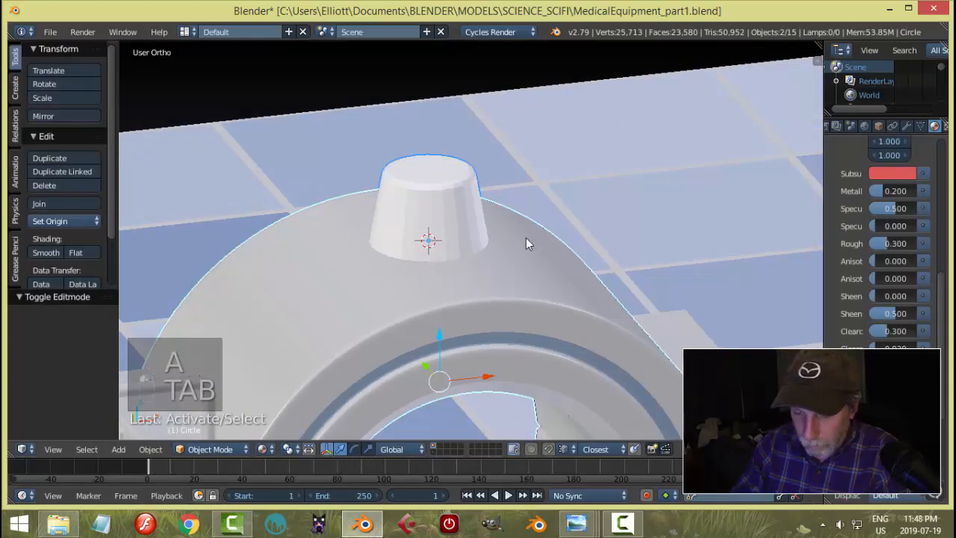
key(ctrl+l)
click(511, 299)
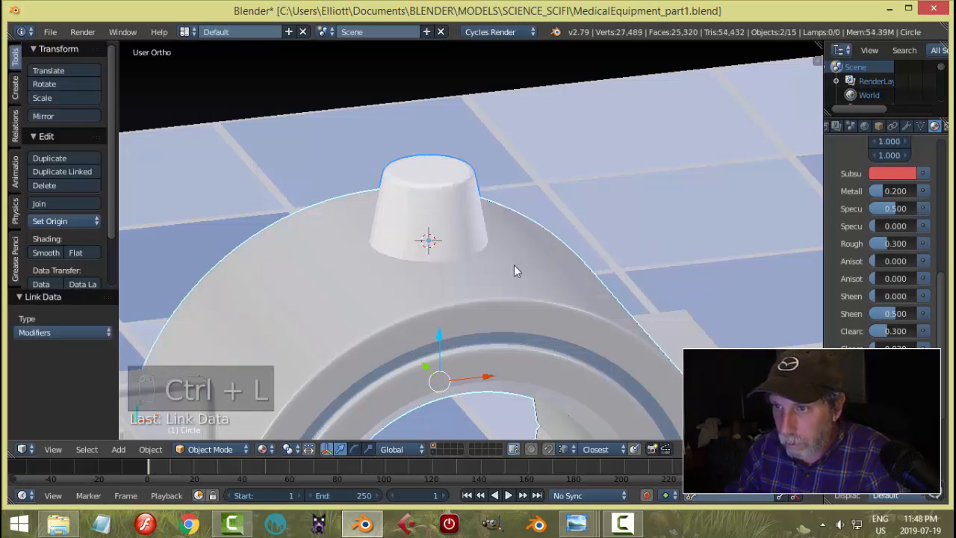
right_click(473, 218)
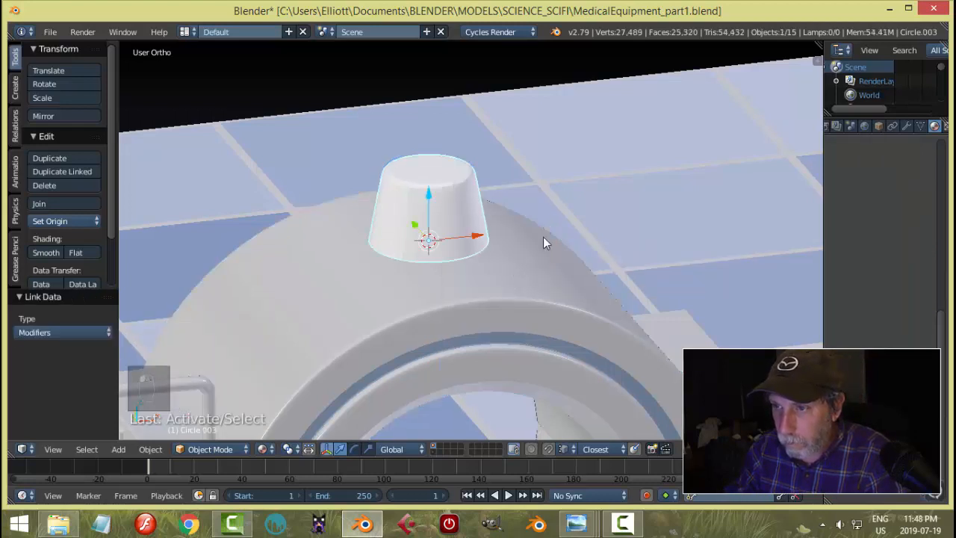
shift+right_click(545, 239)
key(a)
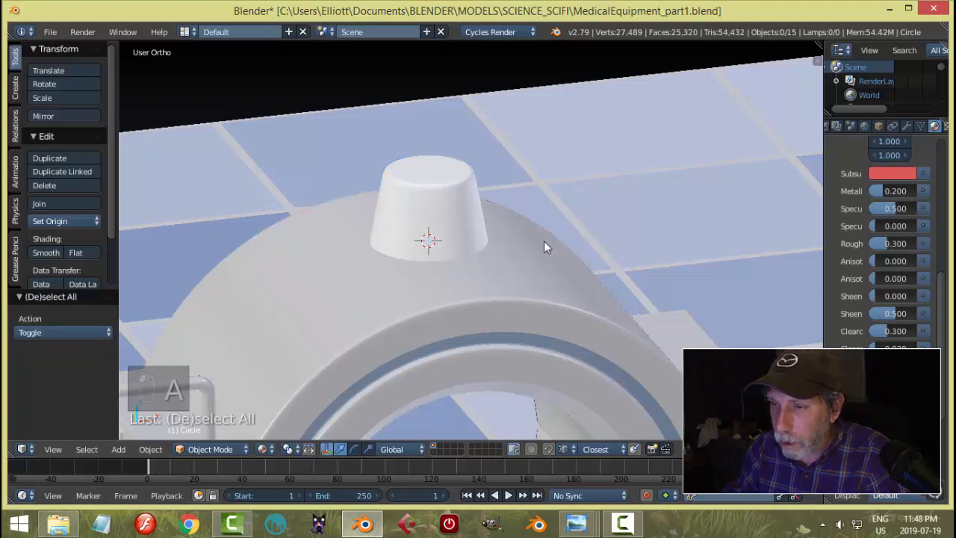
- Scale the warning light down uniformly, adjust its height along Z, and deselect it
scroll(478, 253, down, 4)
middle_drag(543, 241, 472, 234)
right_click(472, 234)
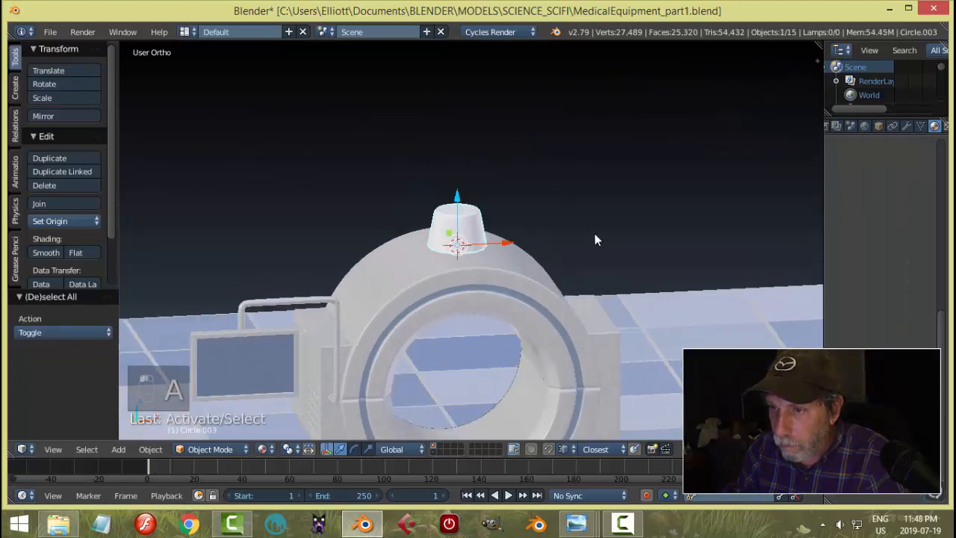
key(s)
click(568, 240)
middle_drag(543, 229, 562, 243)
key(s)
key(z)
click(533, 241)
key(a)
- Give the warning light on top of the scanner ring a new material with a Principled BSDF surface
scroll(541, 235, up, 3)
right_click(470, 206)
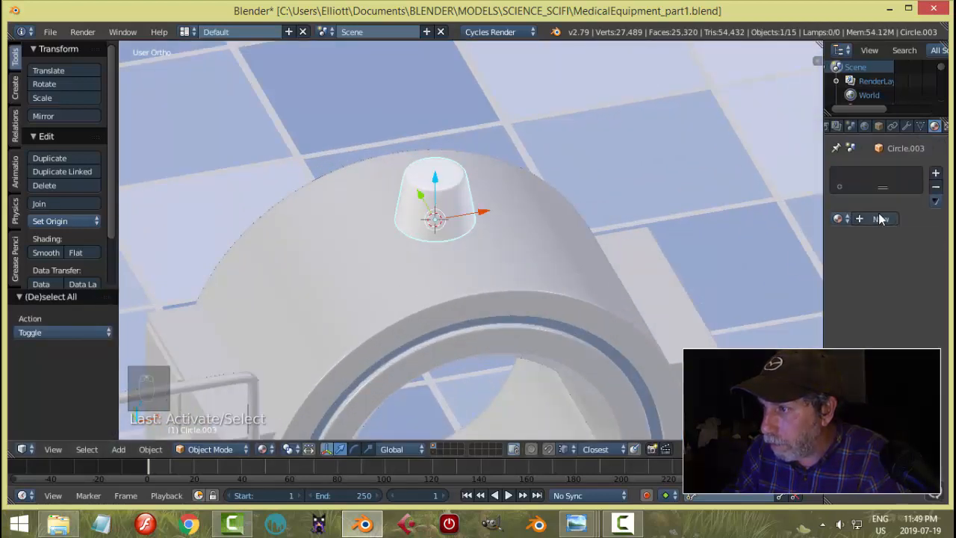
click(880, 218)
click(895, 320)
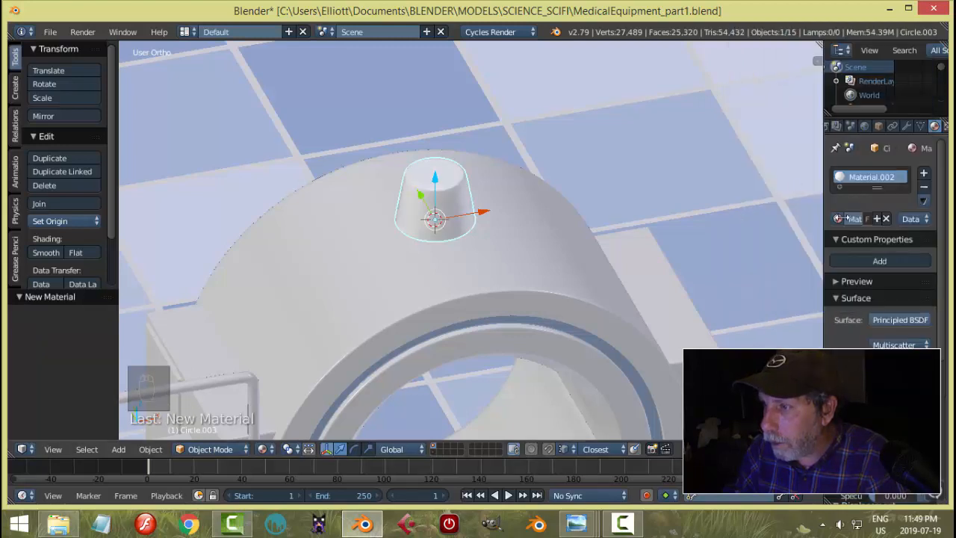
click(789, 179)
shift+middle_drag(882, 328, 884, 276)
drag(943, 261, 942, 320)
scroll(932, 300, down, 4)
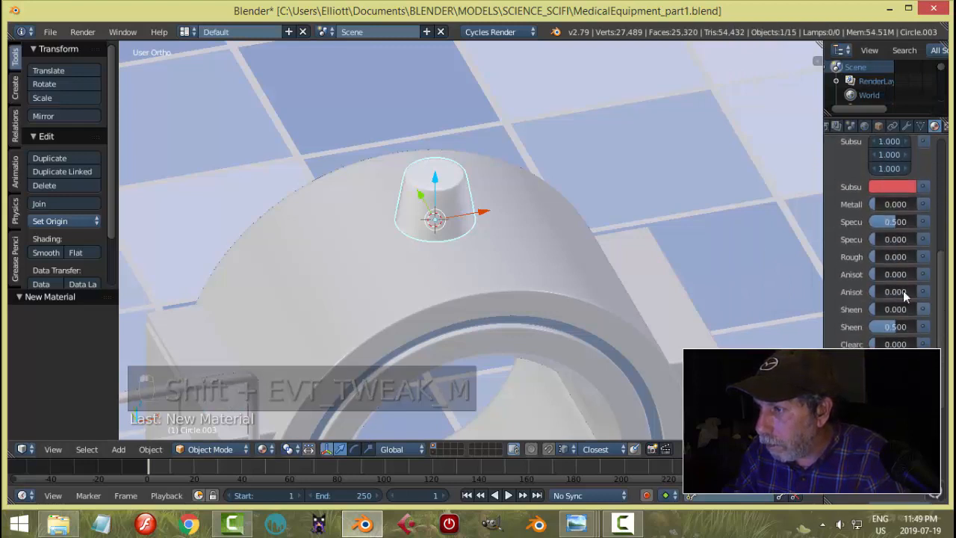
- Set the warning light material's Metallic to 0.2, Roughness to 0.2 and Clearcoat to 0.3
click(926, 204)
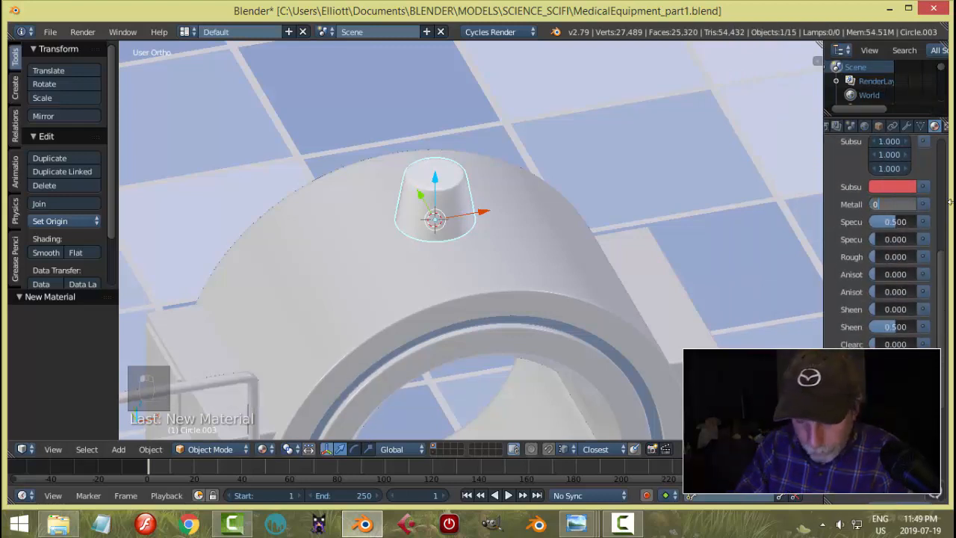
text(0.2)
key(Return)
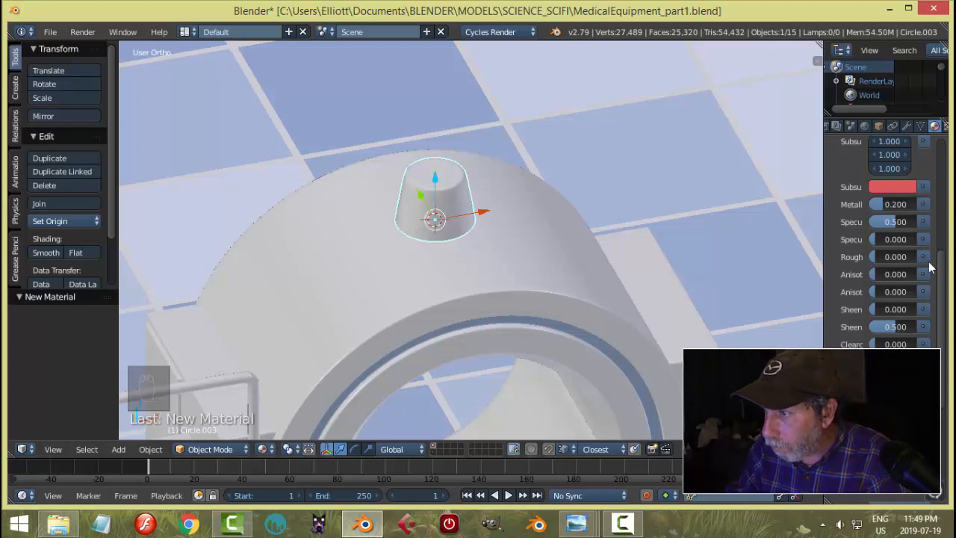
click(901, 258)
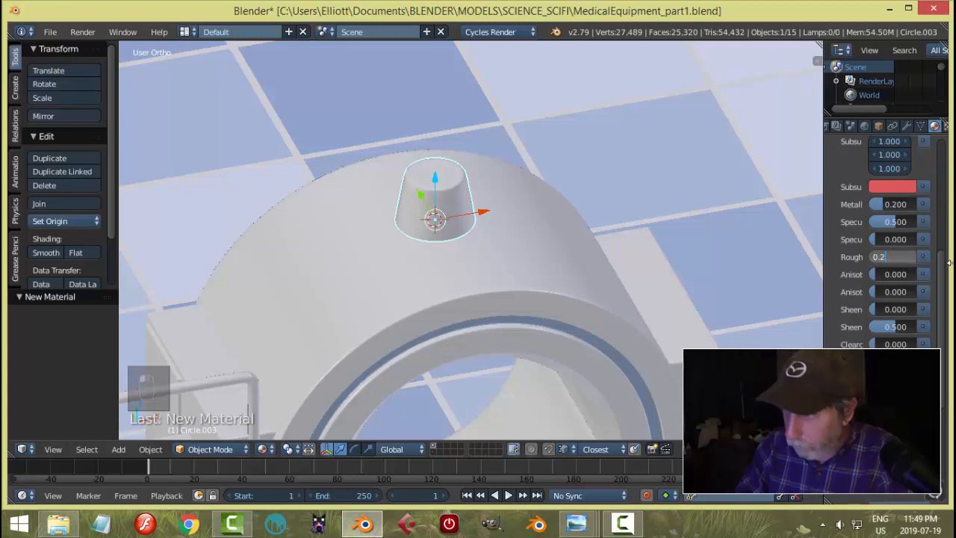
text(0.2)
key(Return)
click(902, 344)
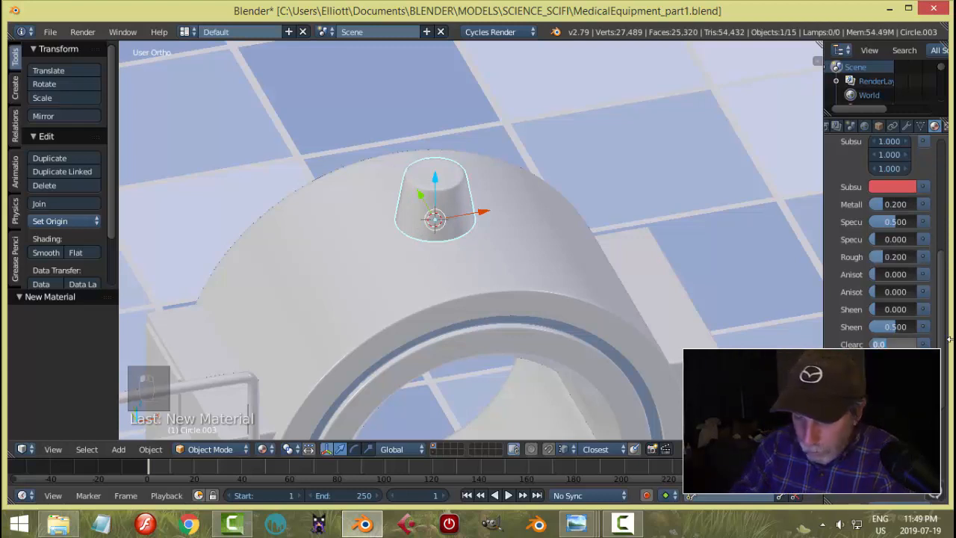
text(0.3)
key(Return)
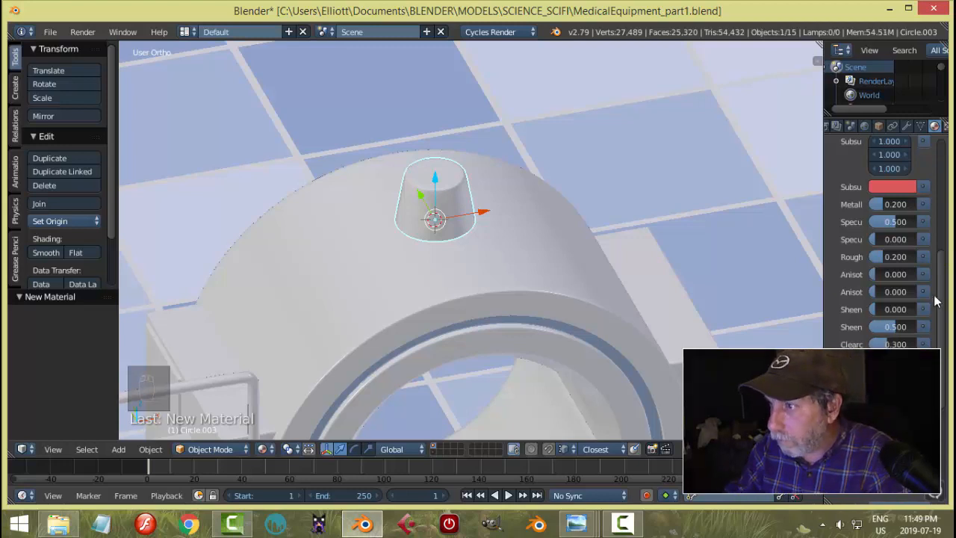
- Set the warning light's base colour to a muted red of about R 0.638, G 0.100, B 0.107 and deselect it
scroll(930, 292, up, 5)
click(890, 274)
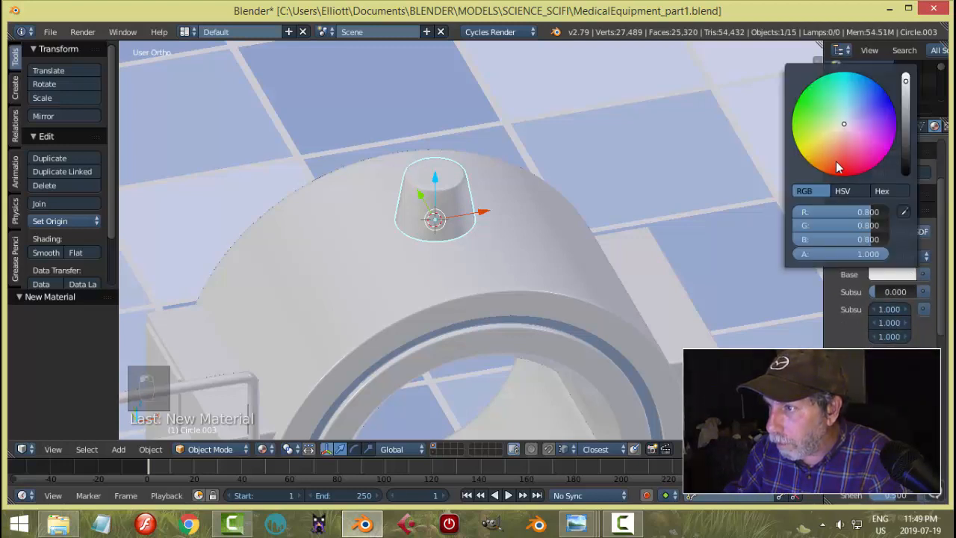
drag(836, 161, 843, 152)
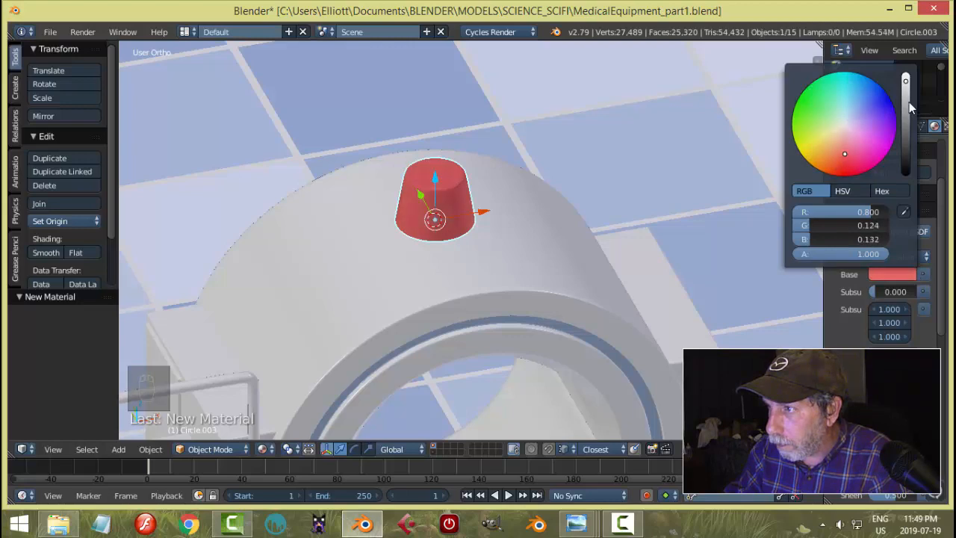
key(a)
middle_drag(581, 228, 525, 270)
scroll(526, 269, down, 2)
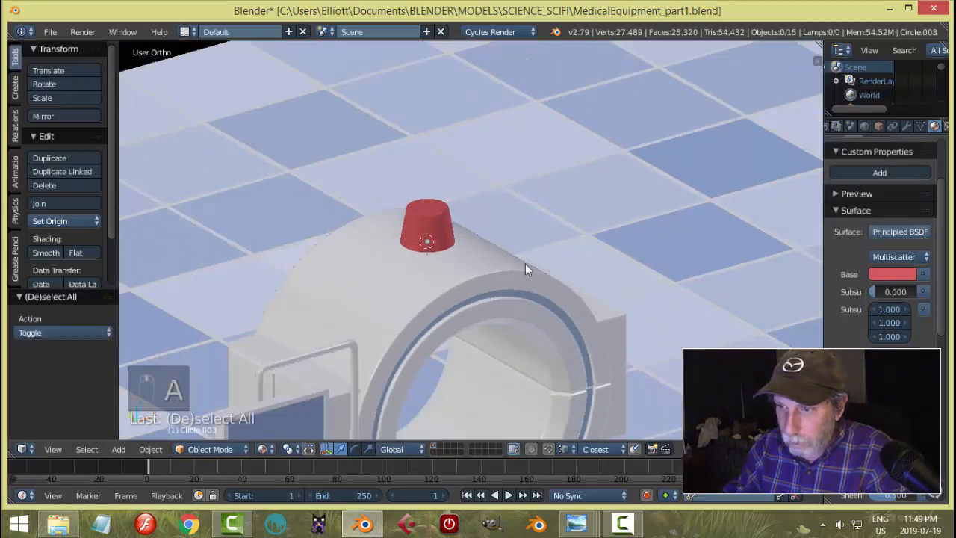
- Show the lamp layer alongside the model, preview the scene in rendered shading, and make the warning light's base colour a more saturated red
shift+click(433, 452)
key(shift+z)
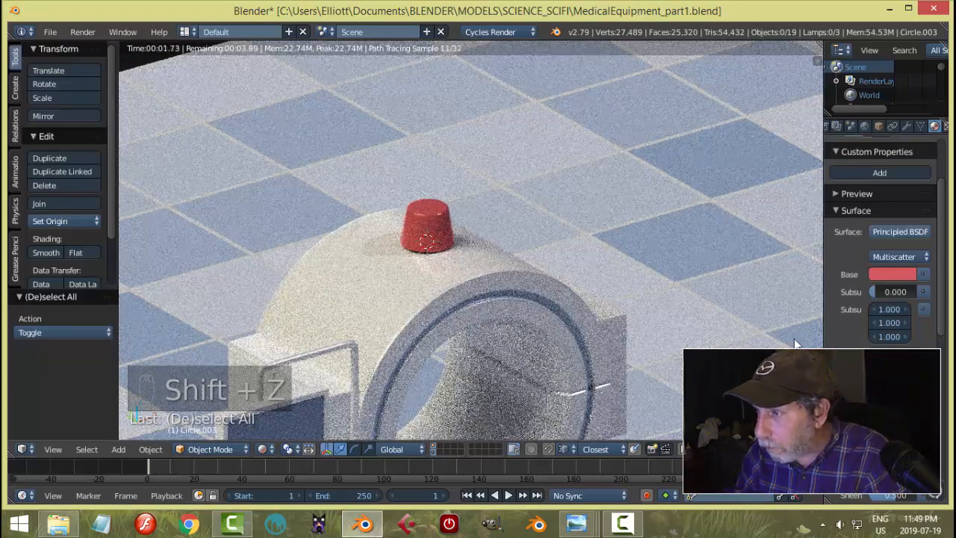
click(890, 299)
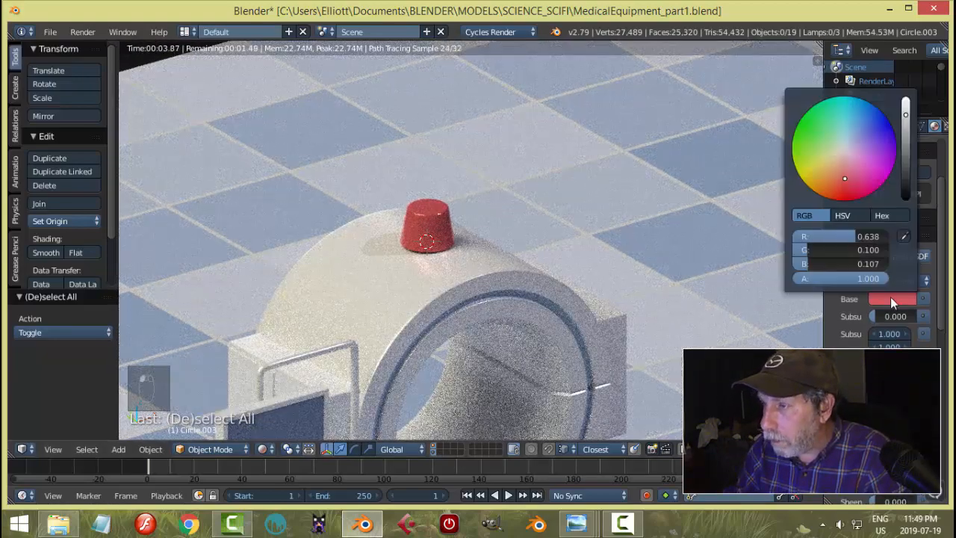
click(850, 191)
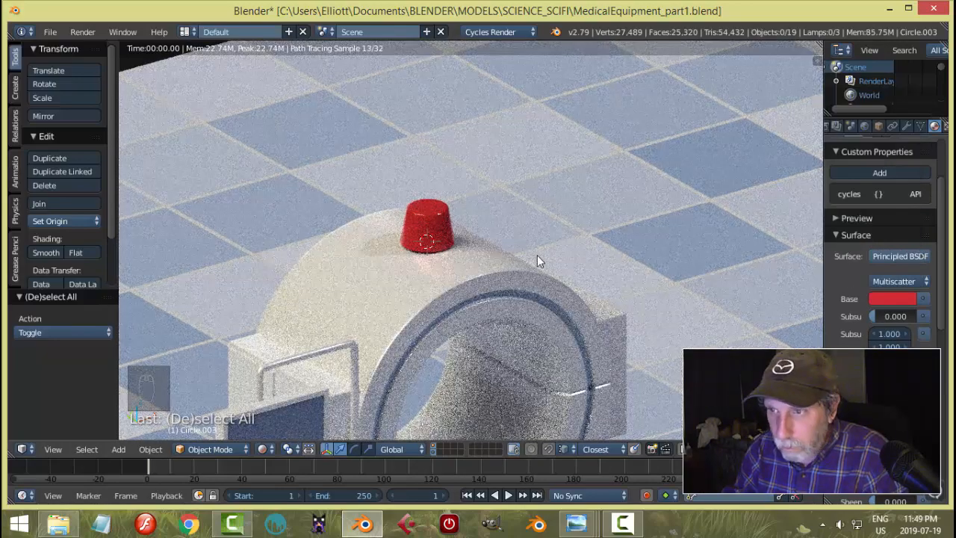
- Lower the warning light by 0.040 along Z into the scanner housing and check it in rendered shading
key(shift+z)
right_click(438, 233)
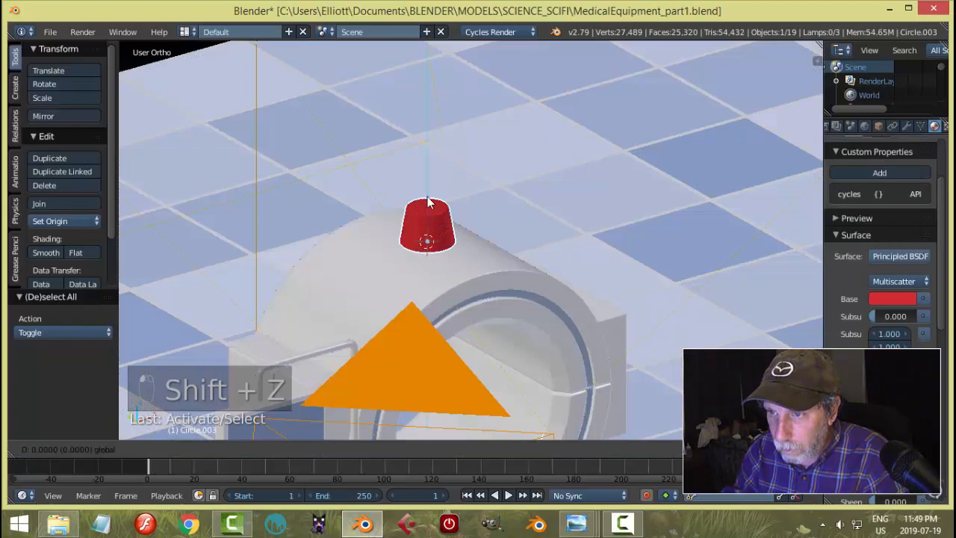
drag(427, 198, 429, 207)
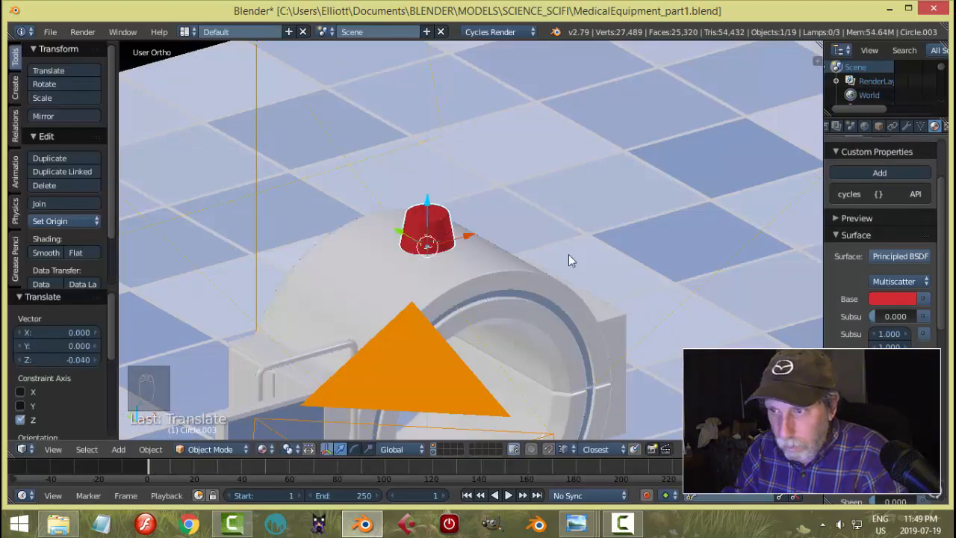
key(shift+z)
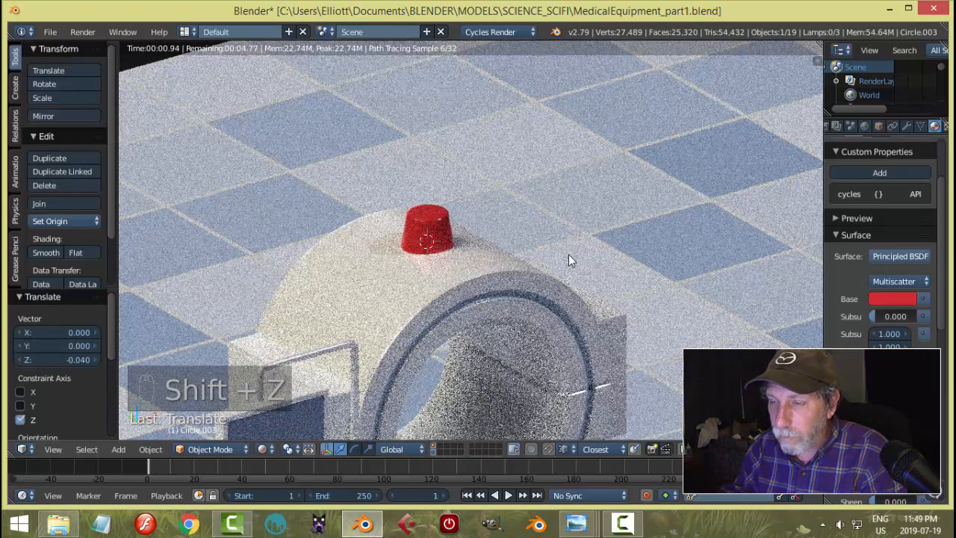
key(shift+z)
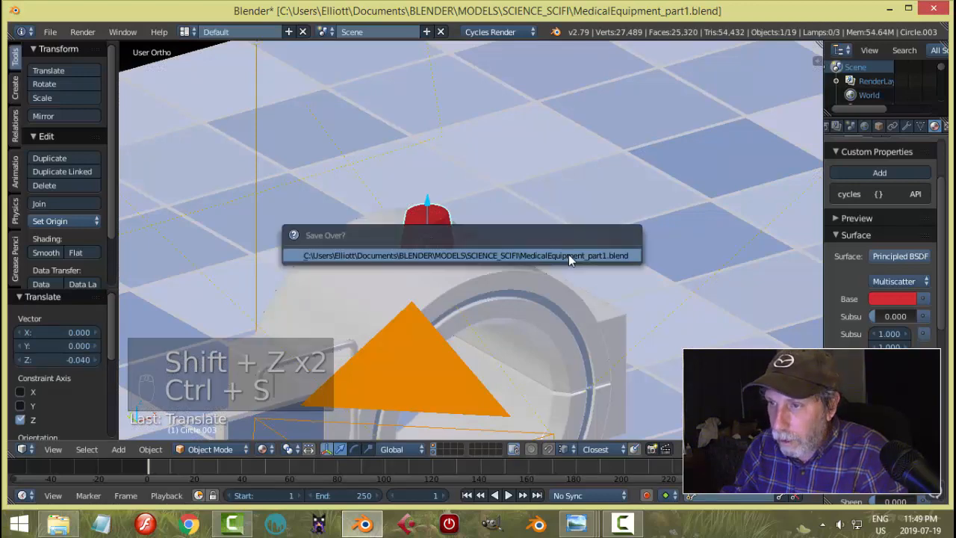
- Save over MedicalEquipment_part1.blend and reframe the camera so the whole scanner, including the warning light, fits inside the frame
key(ctrl+s)
key(KP_0)
key(a)
key(a)
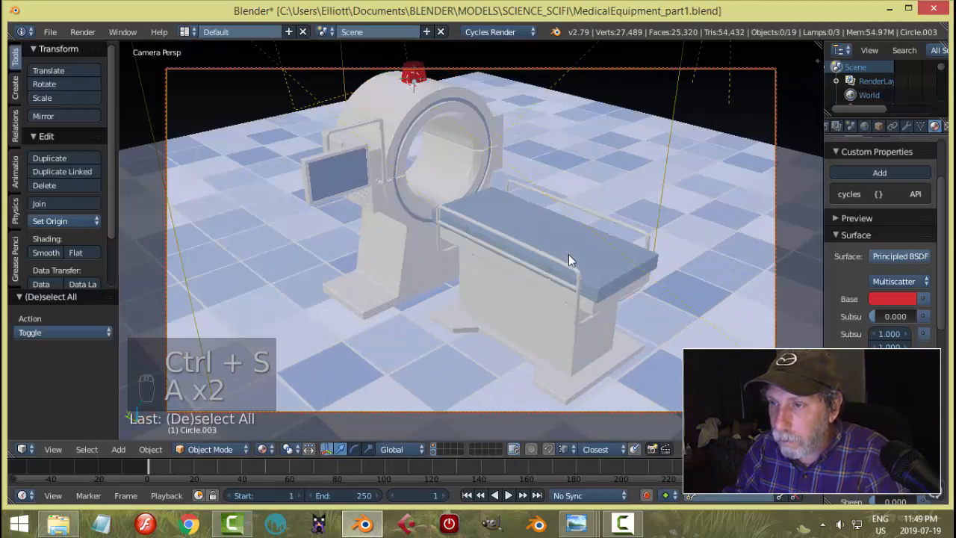
middle_drag(521, 231, 542, 277)
scroll(543, 267, down, 3)
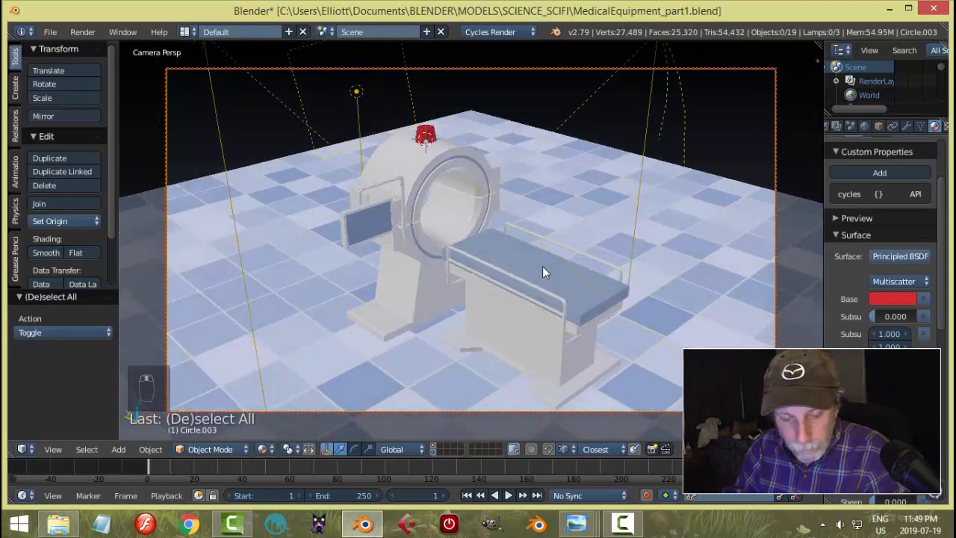
- Preview the camera framing in rendered shading, orbit the camera to a slightly lower angle, and save the file
key(shift+z)
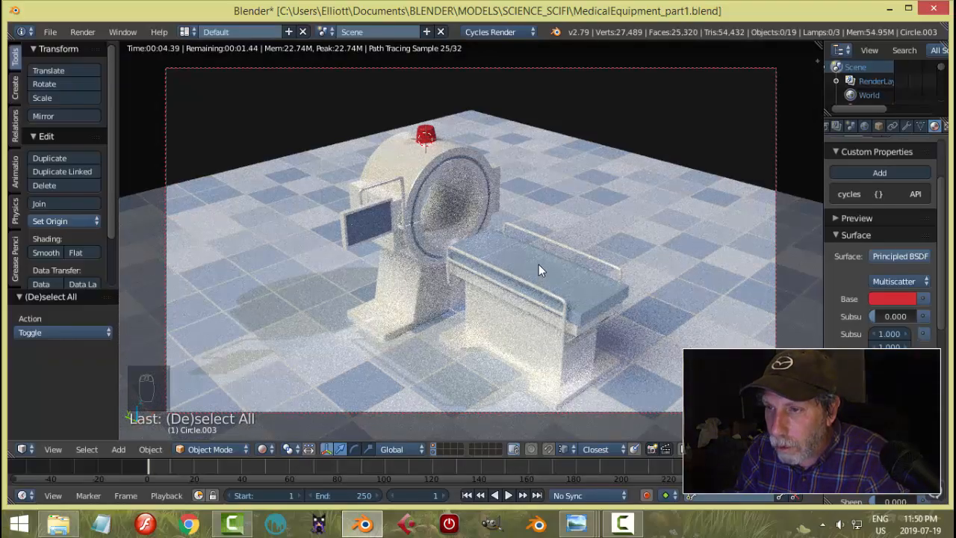
mouse_move(538, 264)
middle_down()
mouse_move(569, 252)
mouse_move(569, 242)
middle_up()
key(shift+z)
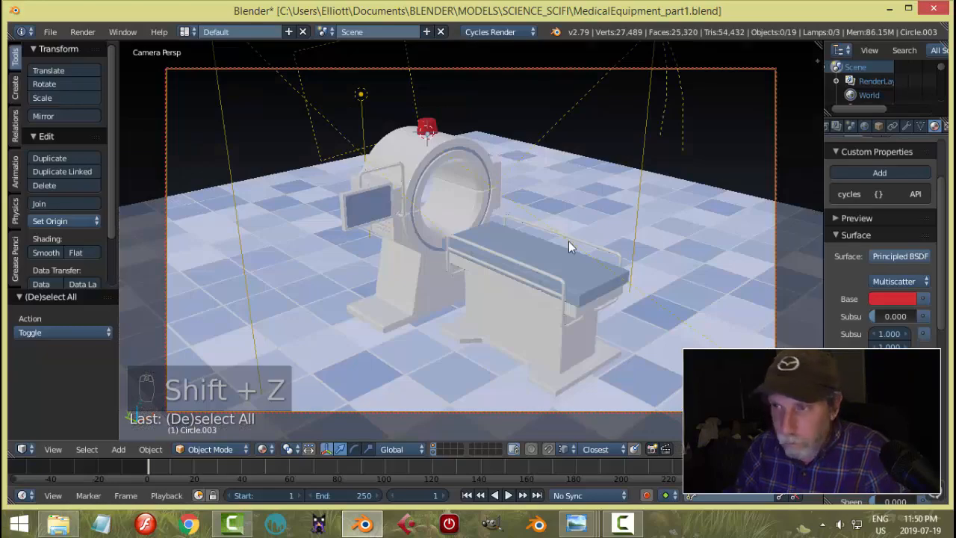
key(ctrl+s)
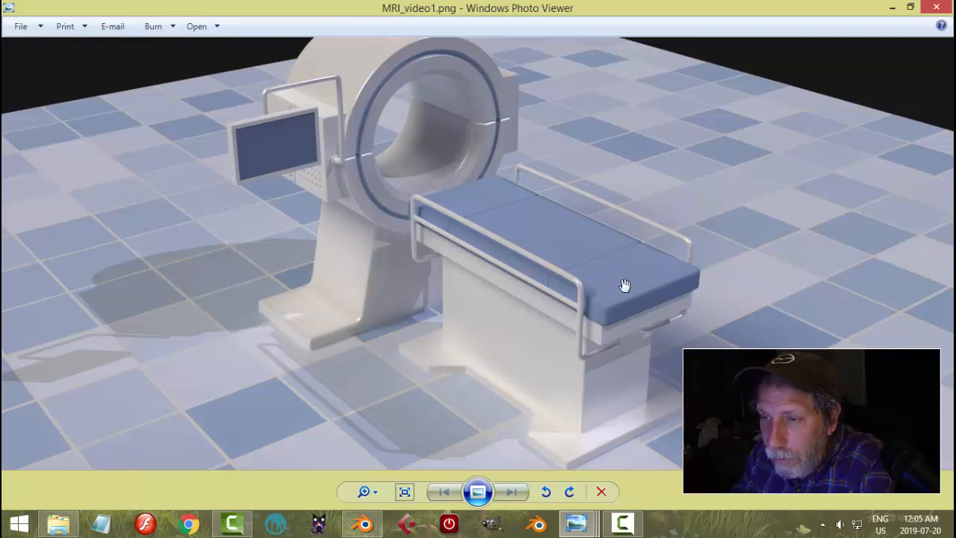
- Examine the finished render MRI_video1.png in Windows Photo Viewer, from the warning light down to the table base
drag(627, 294, 606, 285)
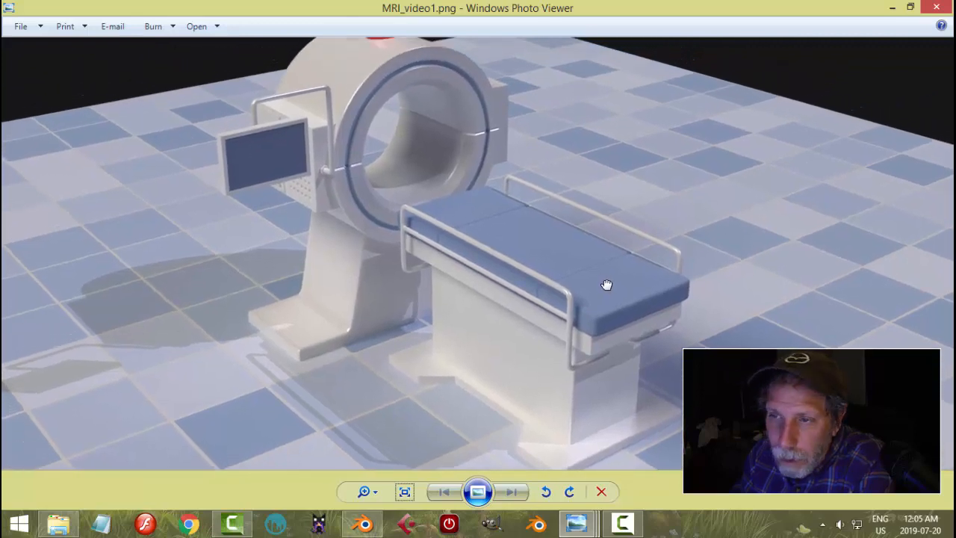
drag(551, 251, 558, 273)
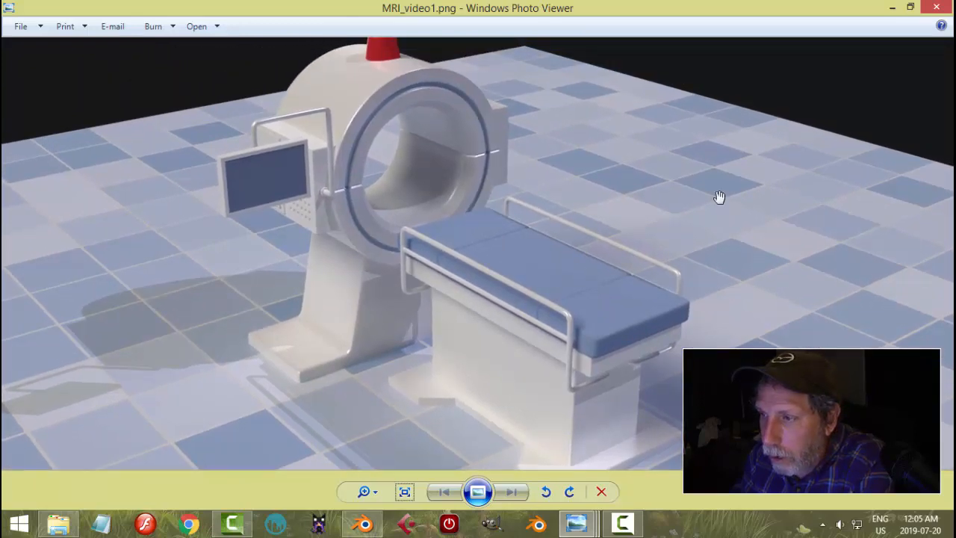
drag(521, 247, 507, 206)
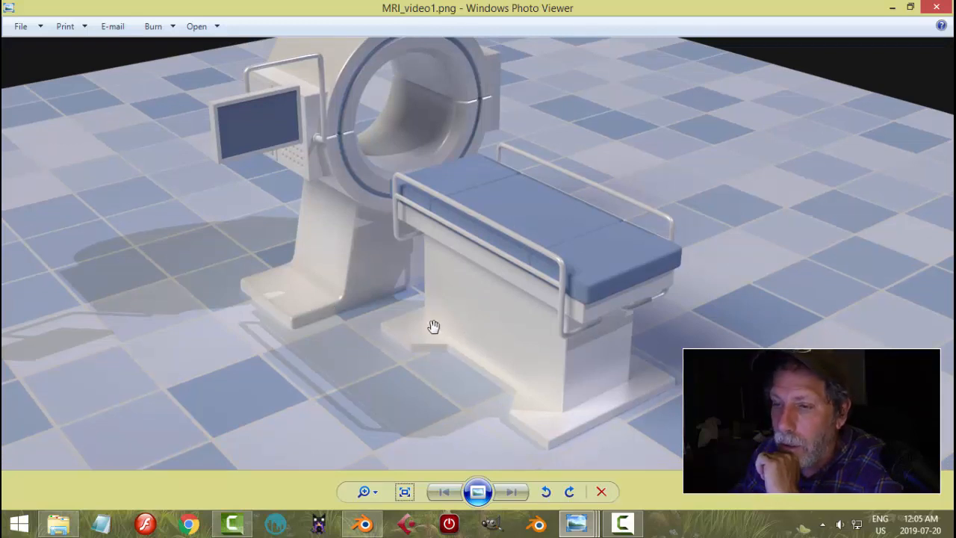
drag(546, 224, 541, 286)
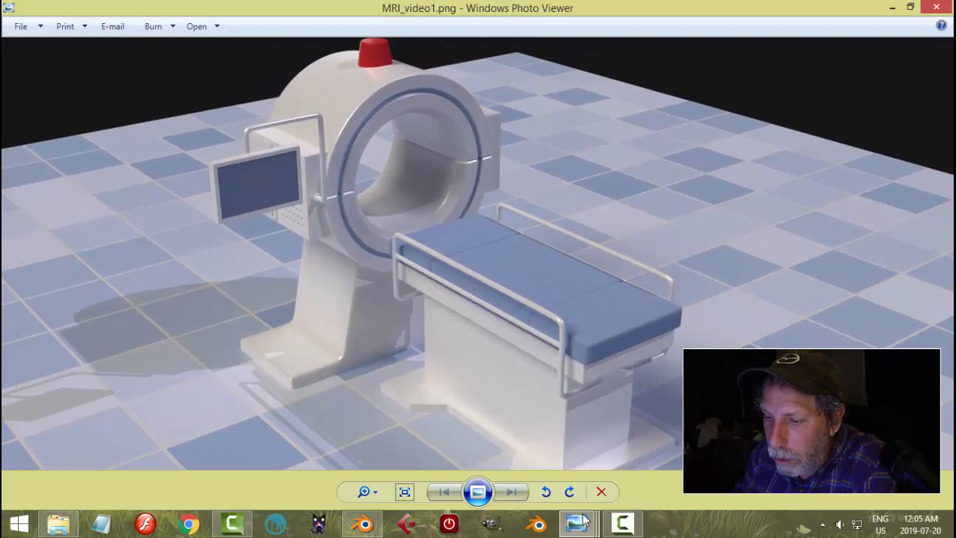
- View the hospital-rooms isometric reference image for comparison and switch to Blender's render result
mouse_move(585, 520)
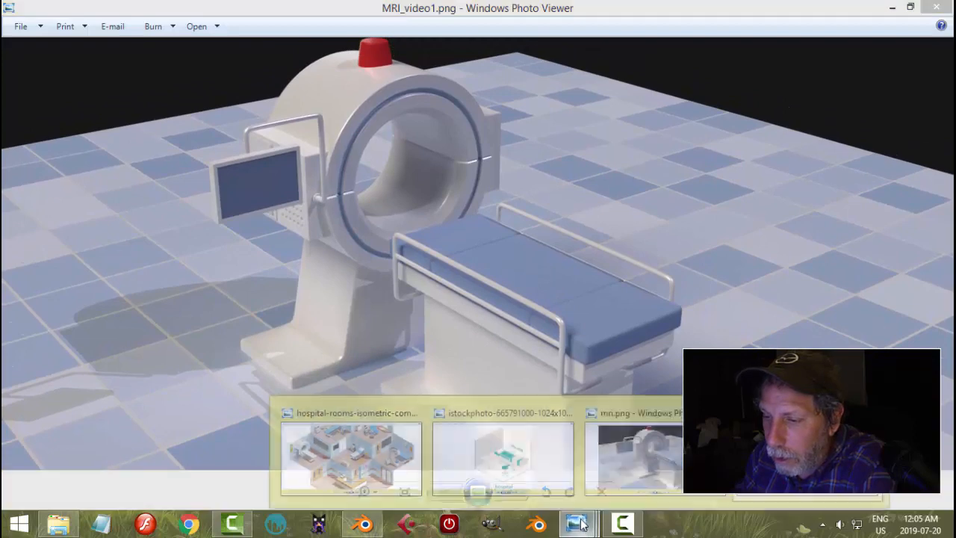
click(364, 453)
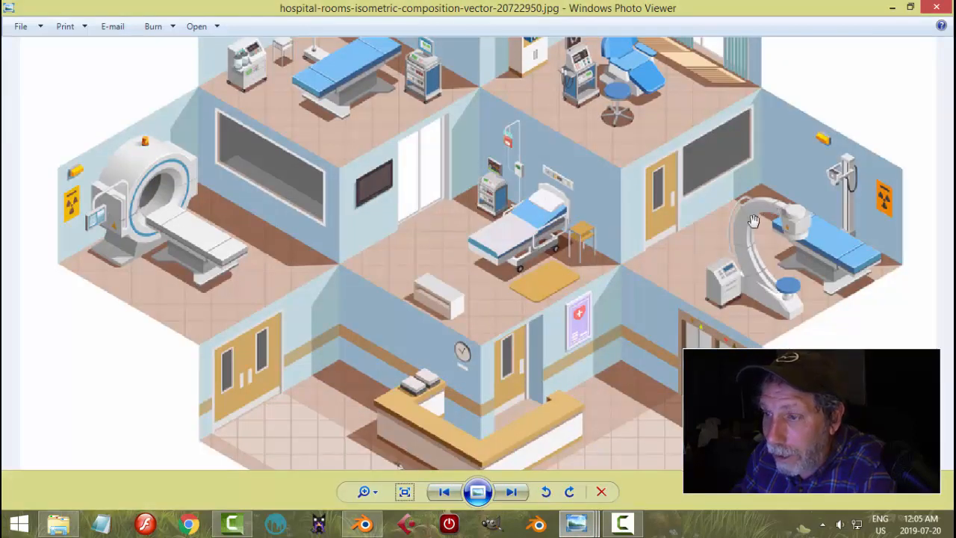
click(363, 523)
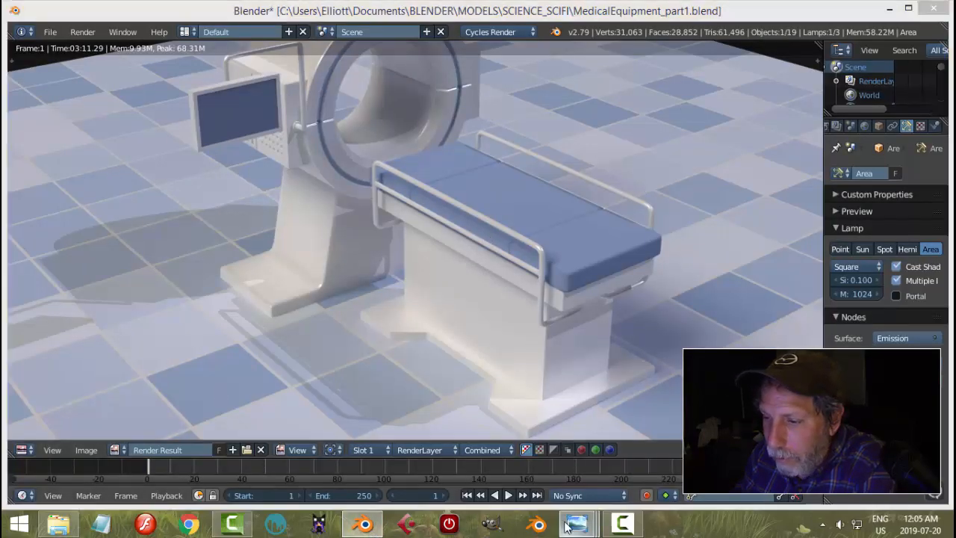
- Return to MRI_video1.png in Windows Photo Viewer and review the scanner, table, rails and floor shadows in the render
mouse_move(575, 523)
mouse_move(642, 474)
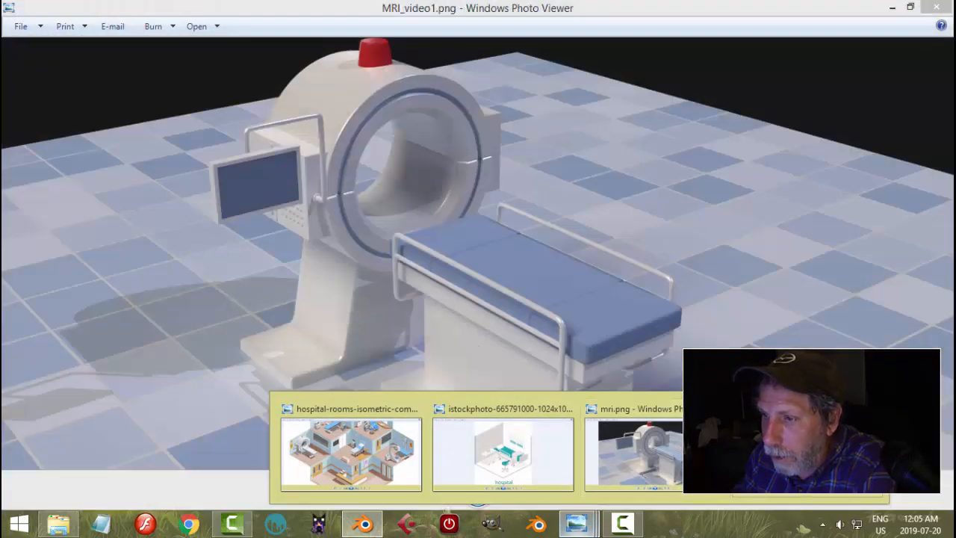
click(806, 455)
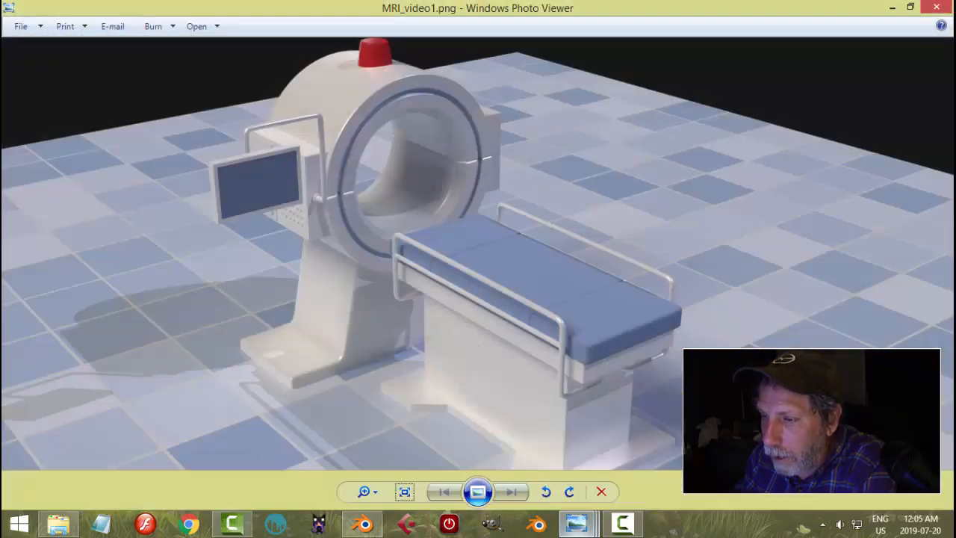
drag(665, 344, 655, 300)
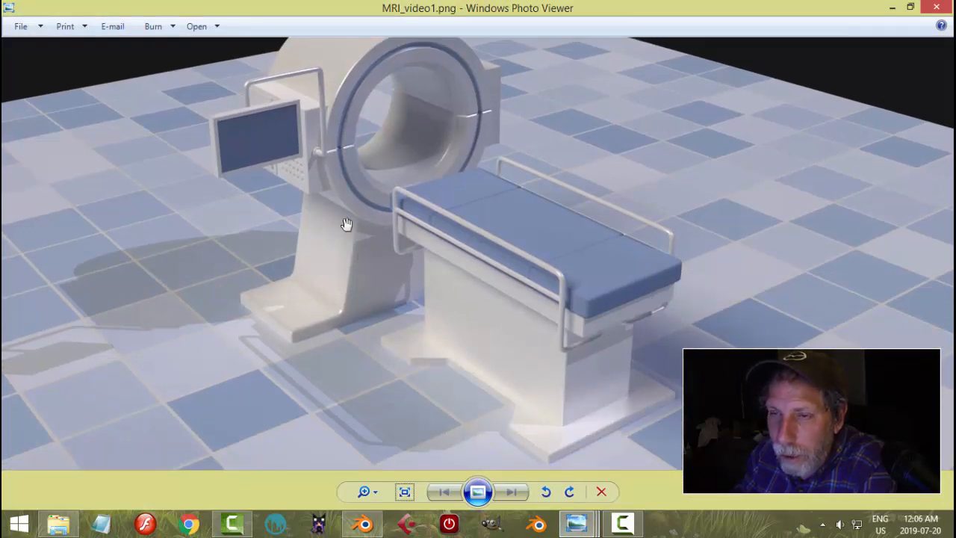
drag(423, 221, 414, 252)
mouse_move(501, 288)
mouse_down()
mouse_move(493, 252)
mouse_move(493, 301)
mouse_move(486, 224)
mouse_move(489, 299)
mouse_up()
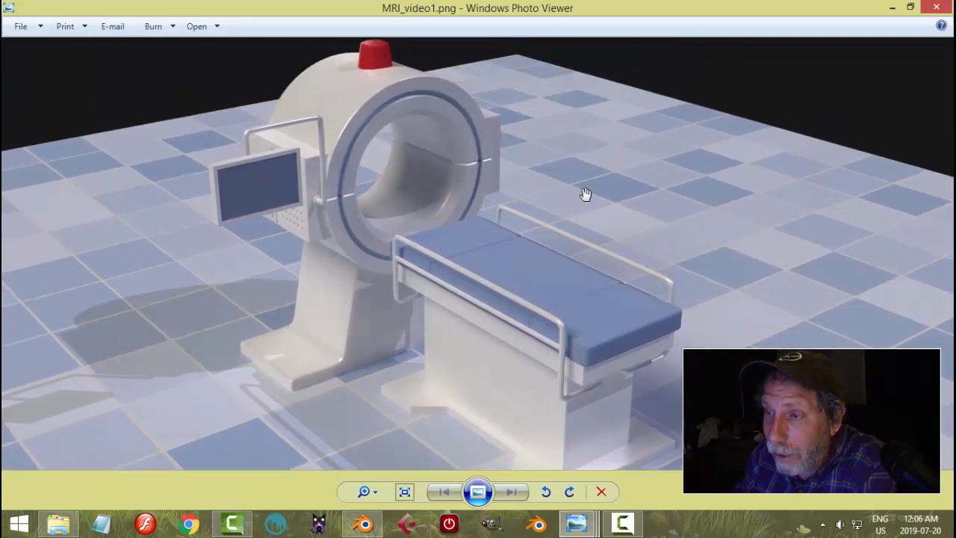
drag(596, 207, 563, 173)
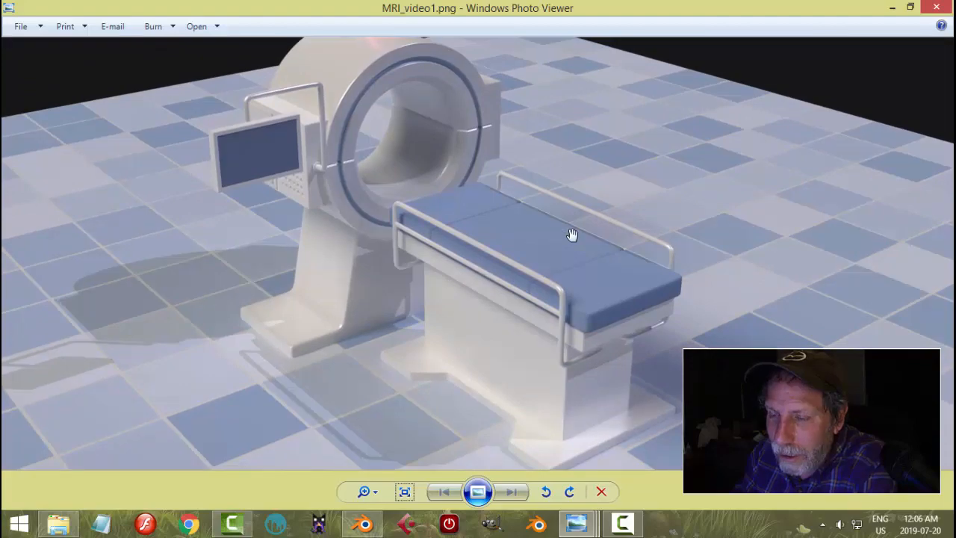
drag(578, 248, 554, 267)
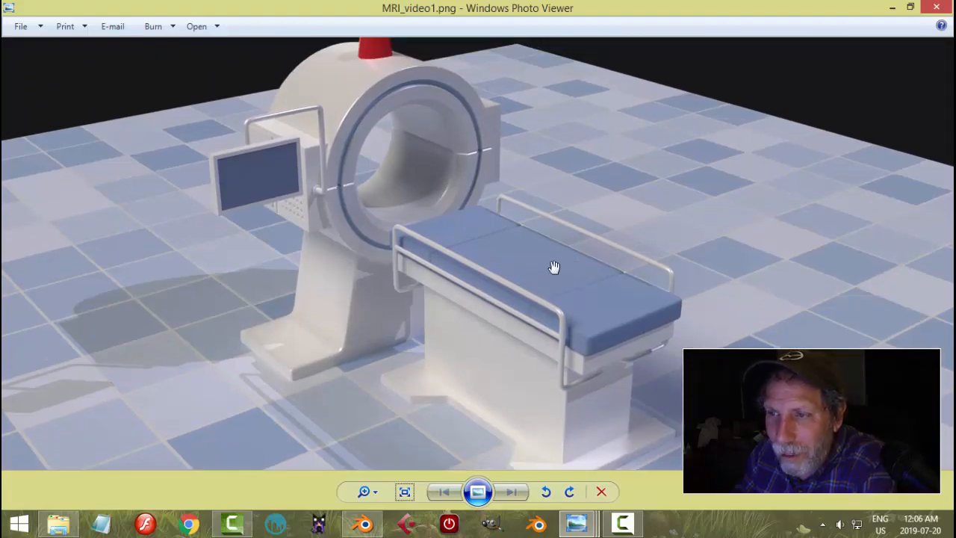